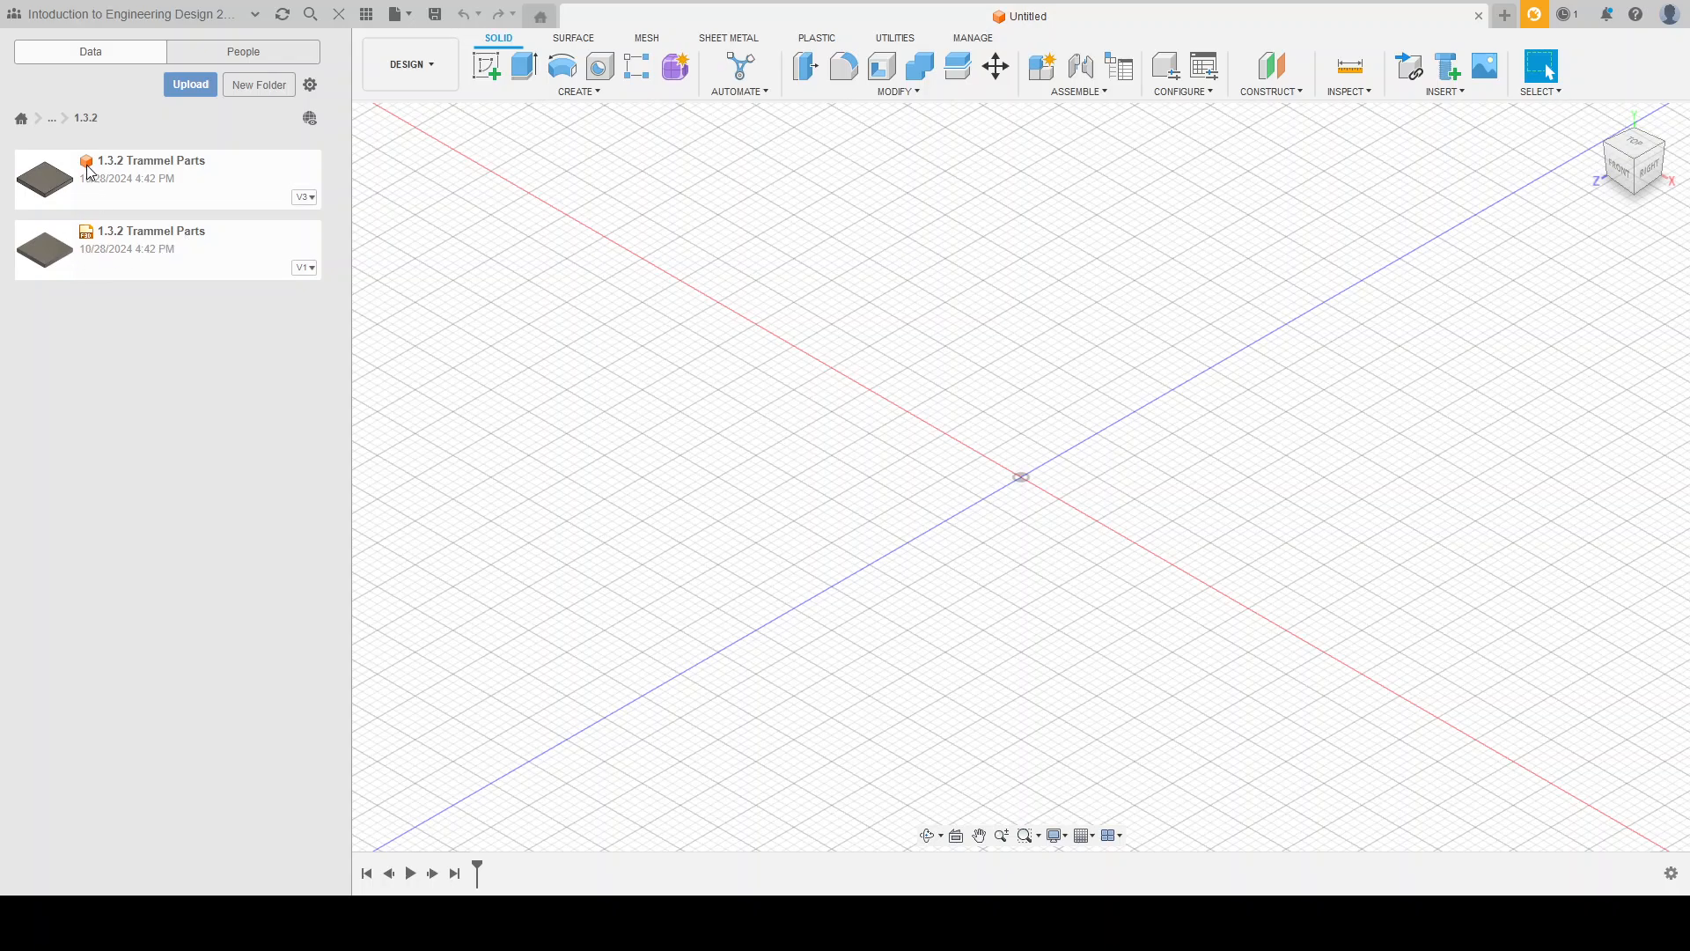
# Step: Create a Fusion design from the imported V1 file 1.3.2 Trammel Parts and refresh the 1.3.2 folder
pyautogui.rightClick(164, 252)
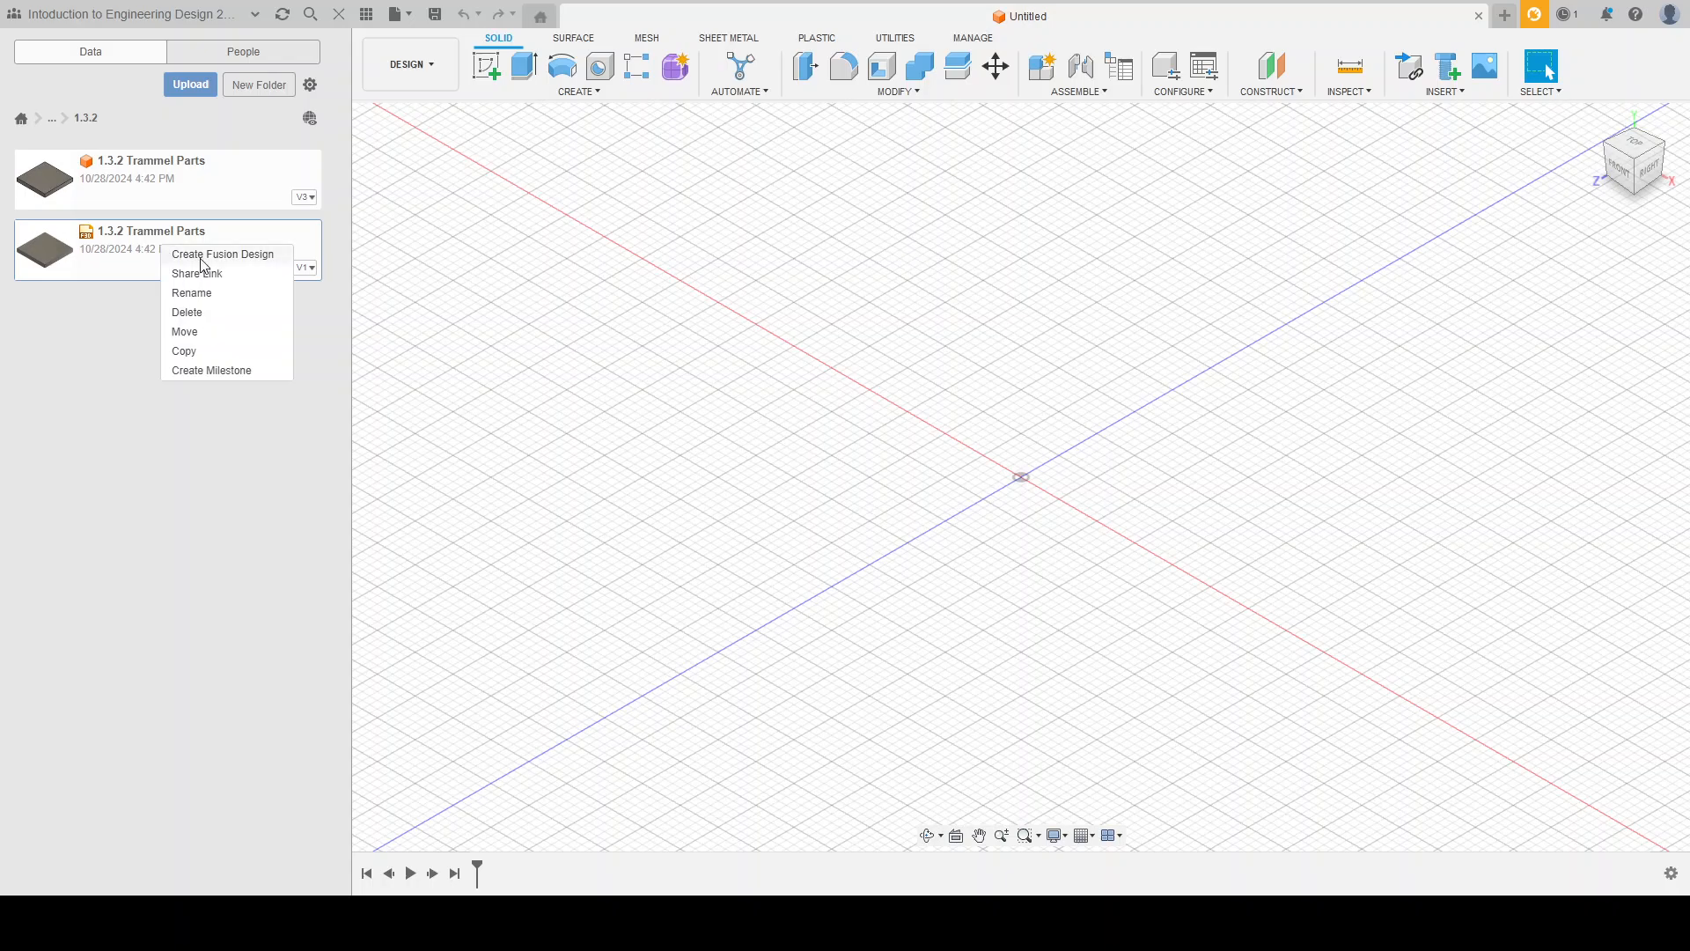
pyautogui.click(200, 256)
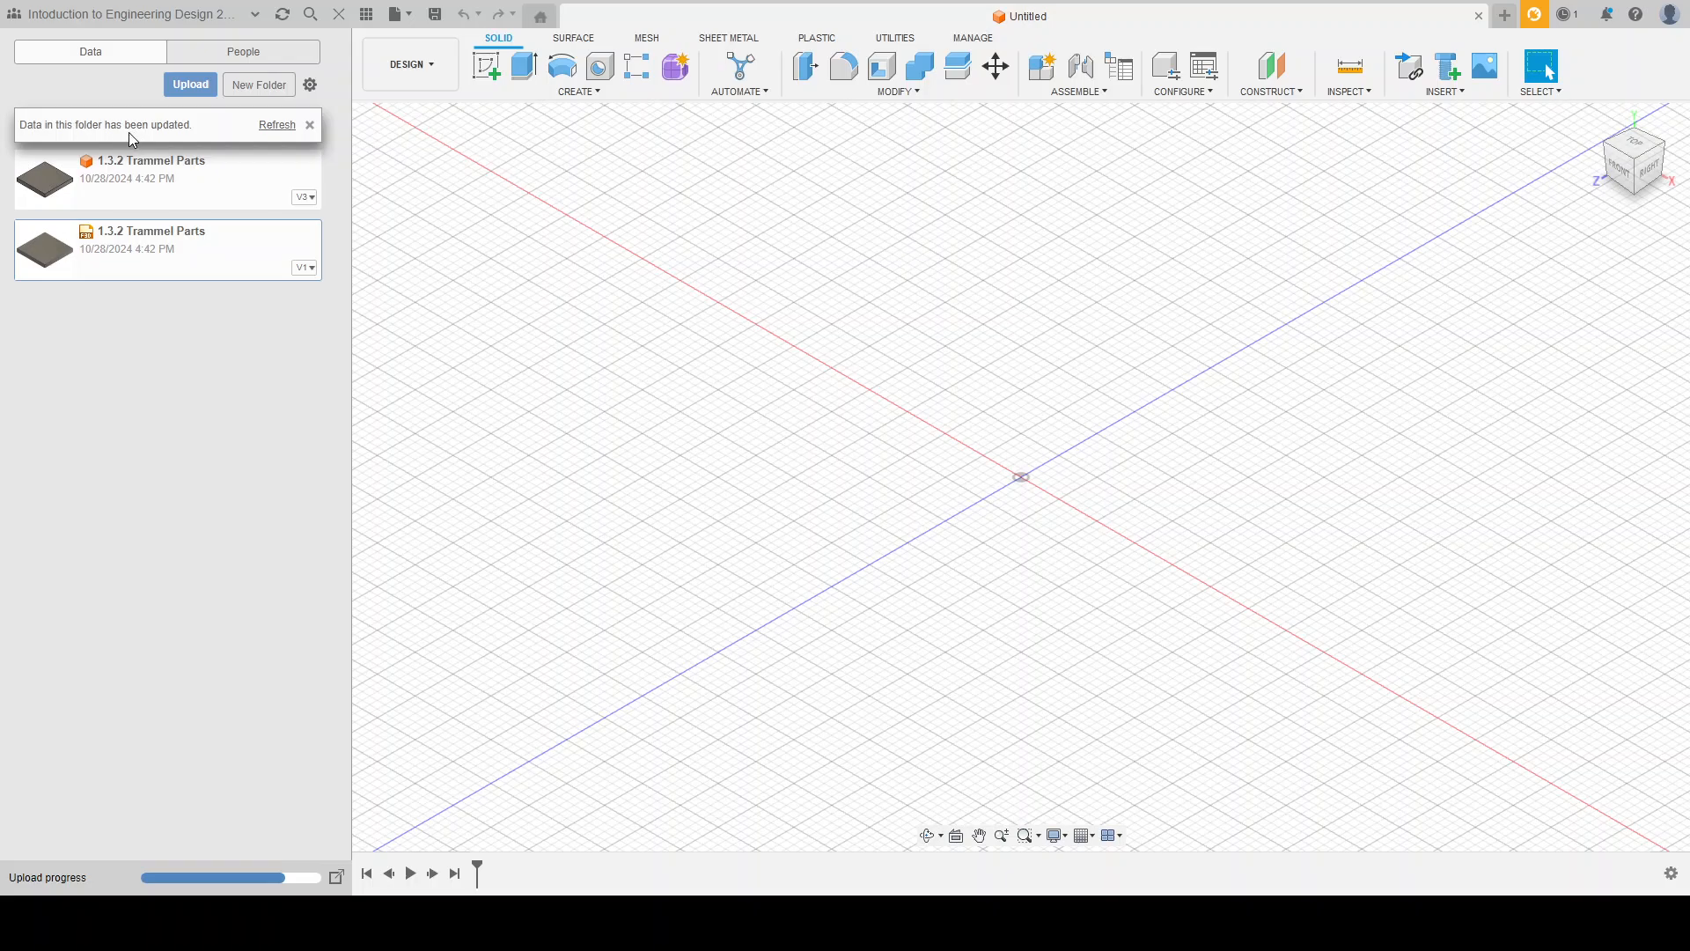
pyautogui.click(278, 125)
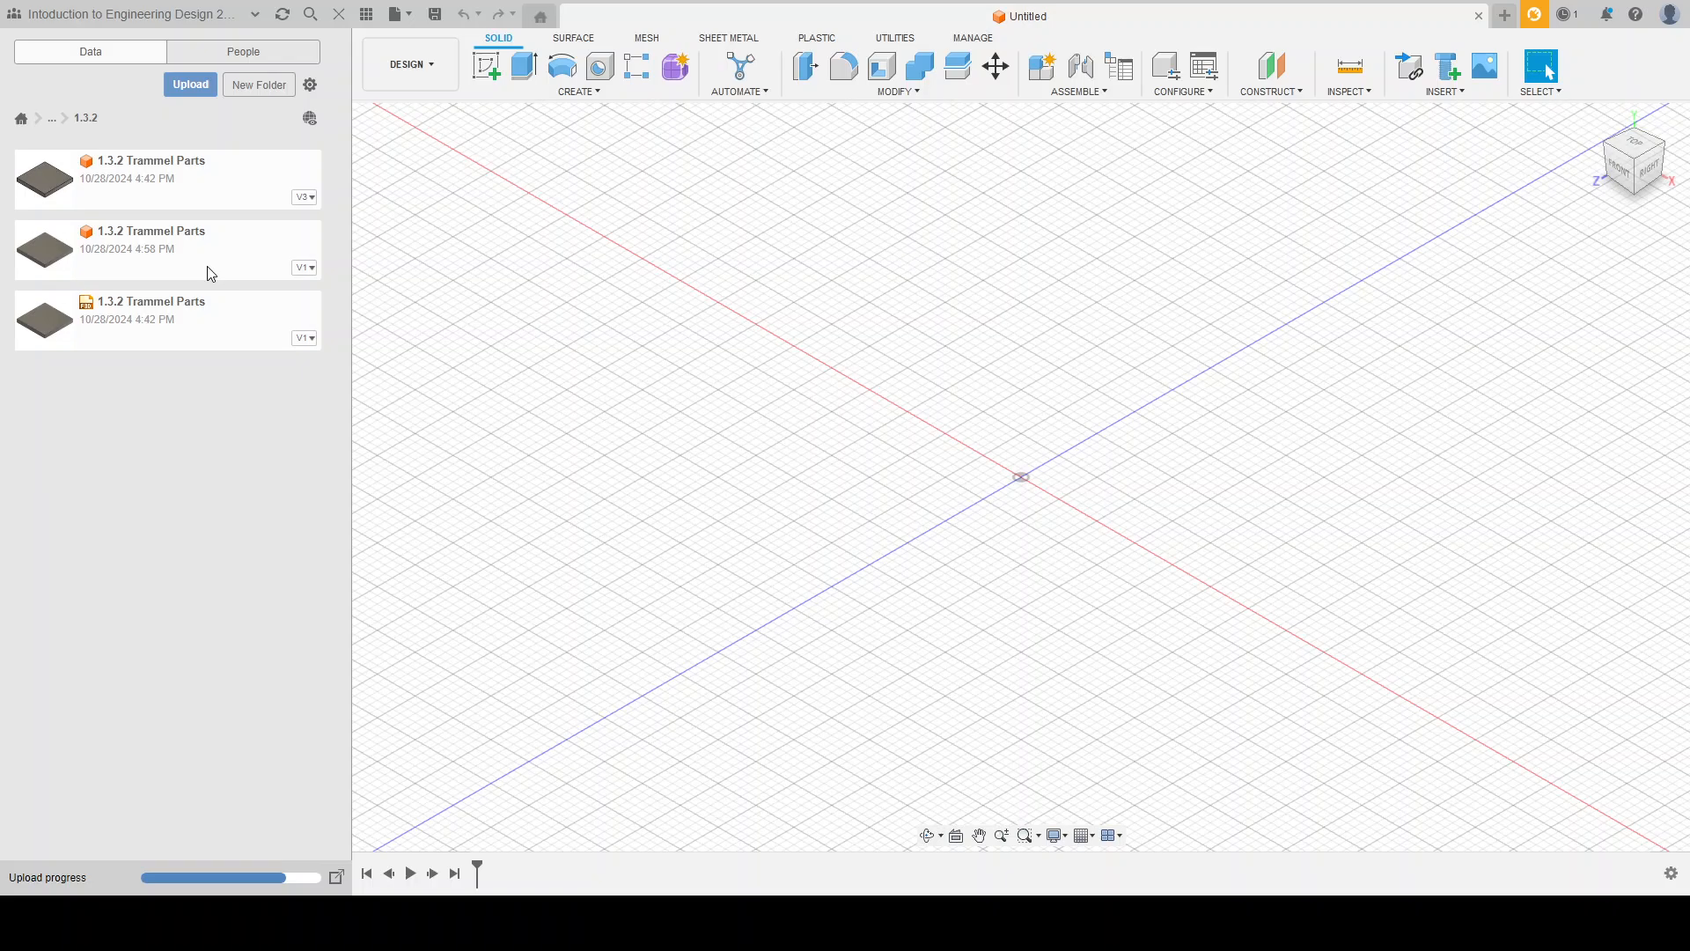
# Step: Open the V3 design 1.3.2 Trammel Parts and hide the project file list
pyautogui.doubleClick(206, 178)
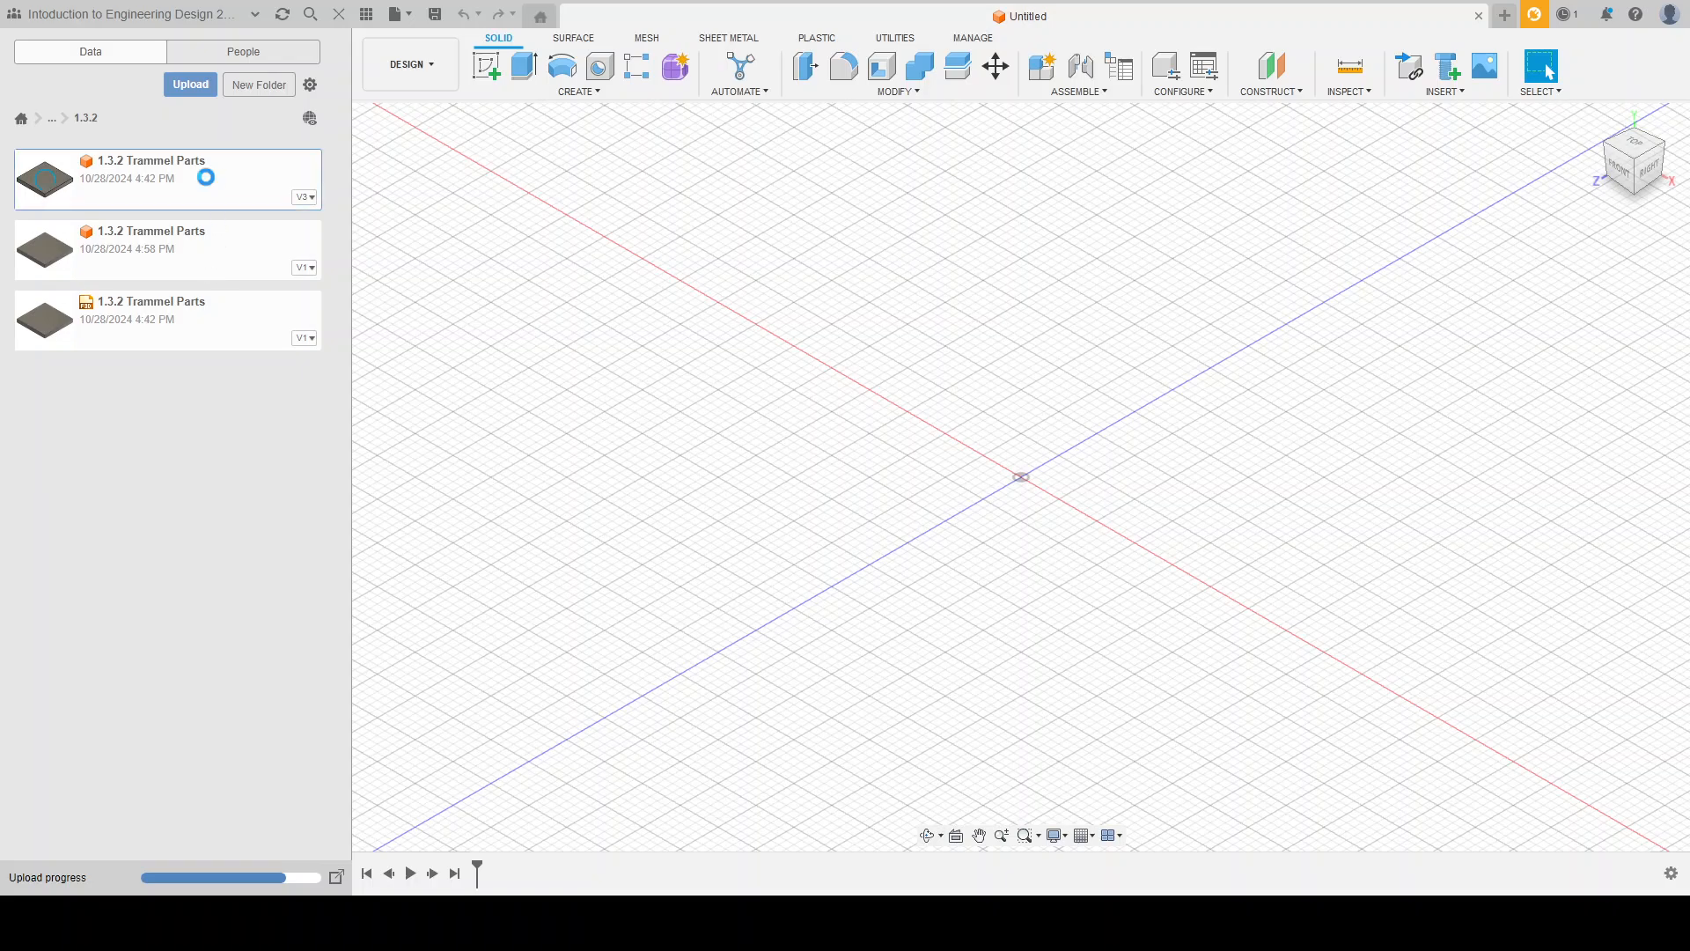
pyautogui.click(340, 18)
pyautogui.scroll(-3, 779, 478)
pyautogui.keyDown('shift'); pyautogui.moveTo(600, 596); pyautogui.dragTo(641, 627, button='middle'); pyautogui.keyUp('shift')
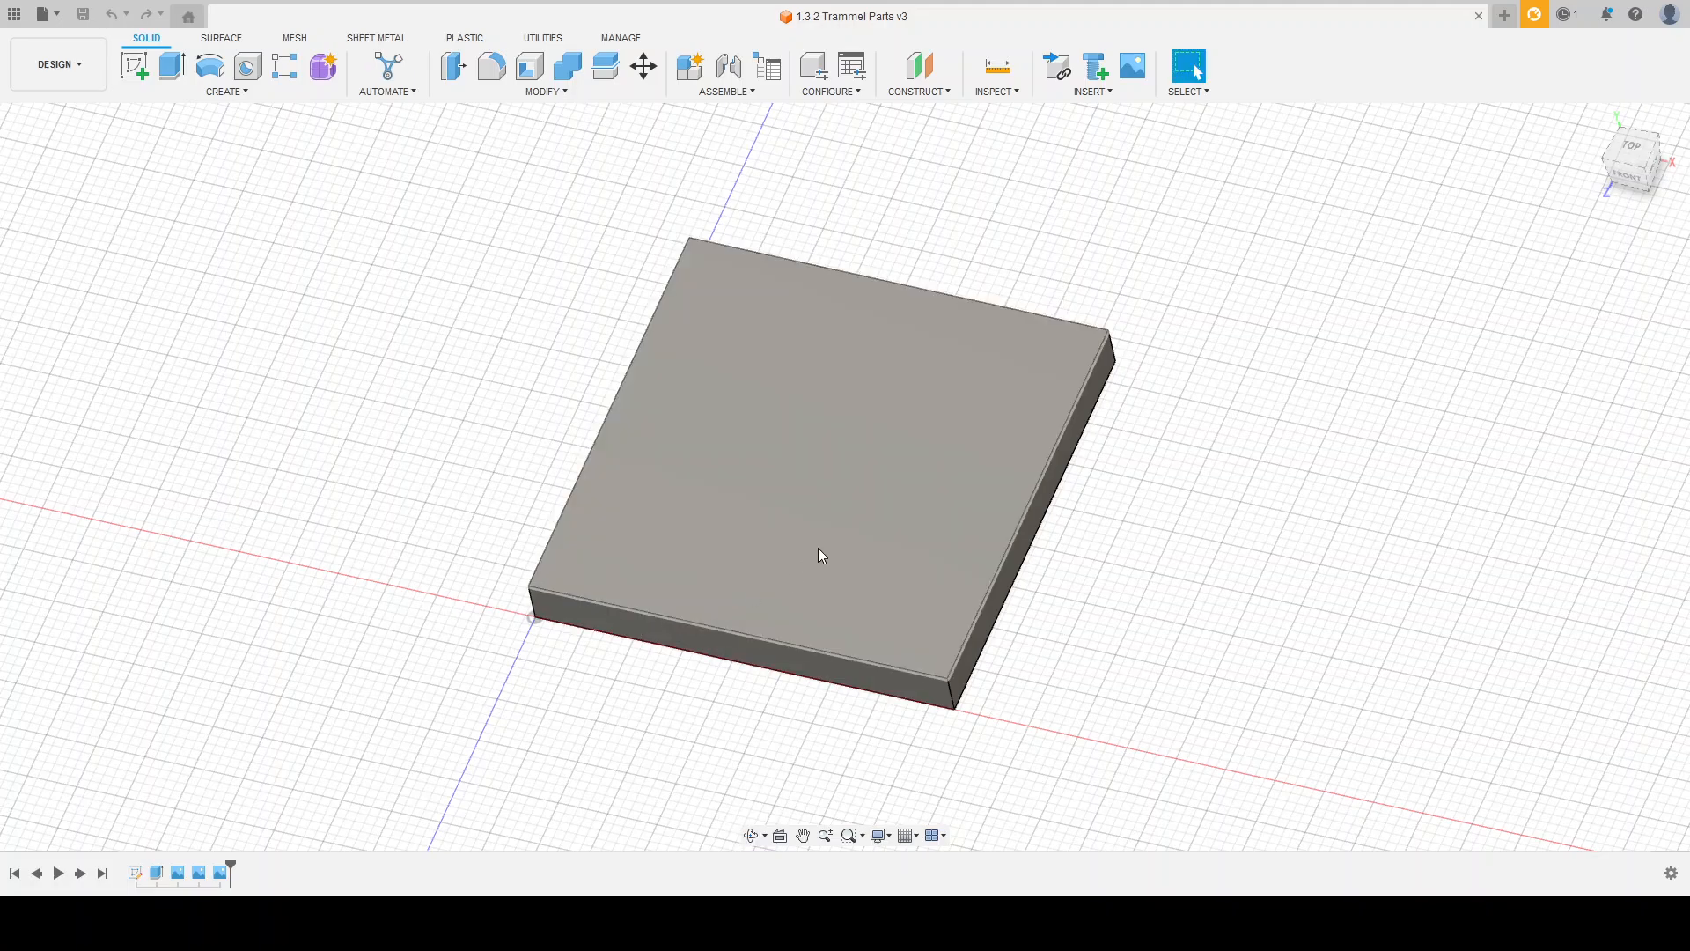
# Step: Show the reference drawing with the hole and pocket dimensions lying in front of the square plate
pyautogui.scroll(-2, 841, 646)
pyautogui.keyDown('shift'); pyautogui.moveTo(843, 647); pyautogui.dragTo(677, 651, button='middle'); pyautogui.keyUp('shift')
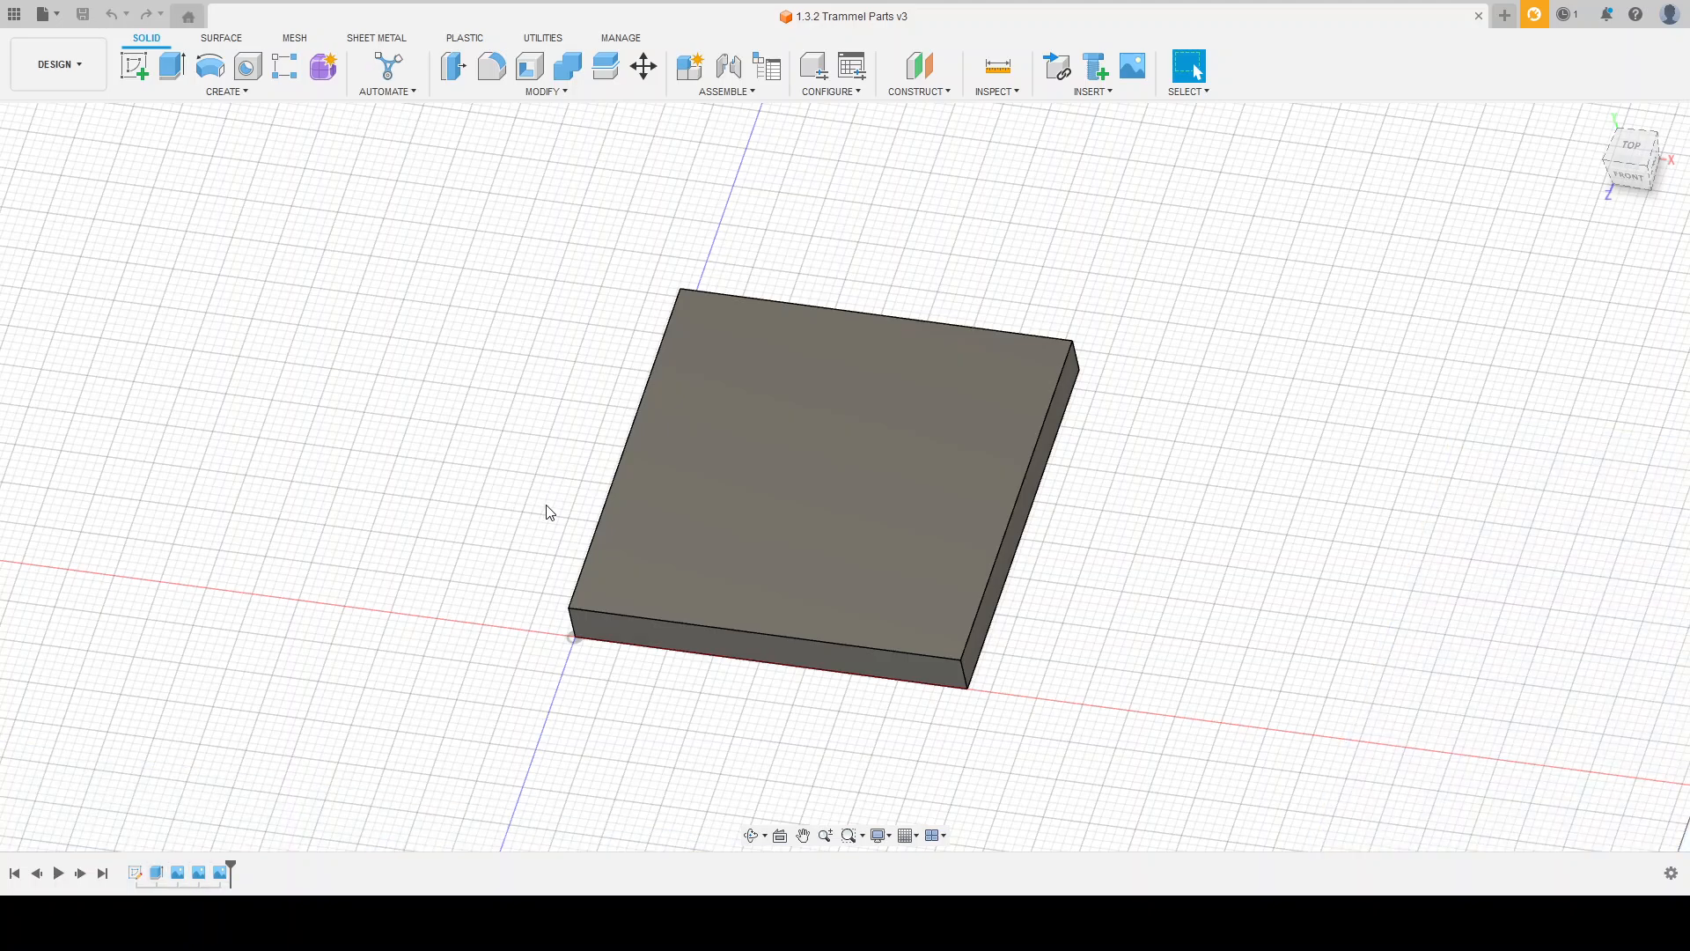
pyautogui.keyDown('shift'); pyautogui.moveTo(546, 509); pyautogui.dragTo(521, 422, button='middle'); pyautogui.keyUp('shift')
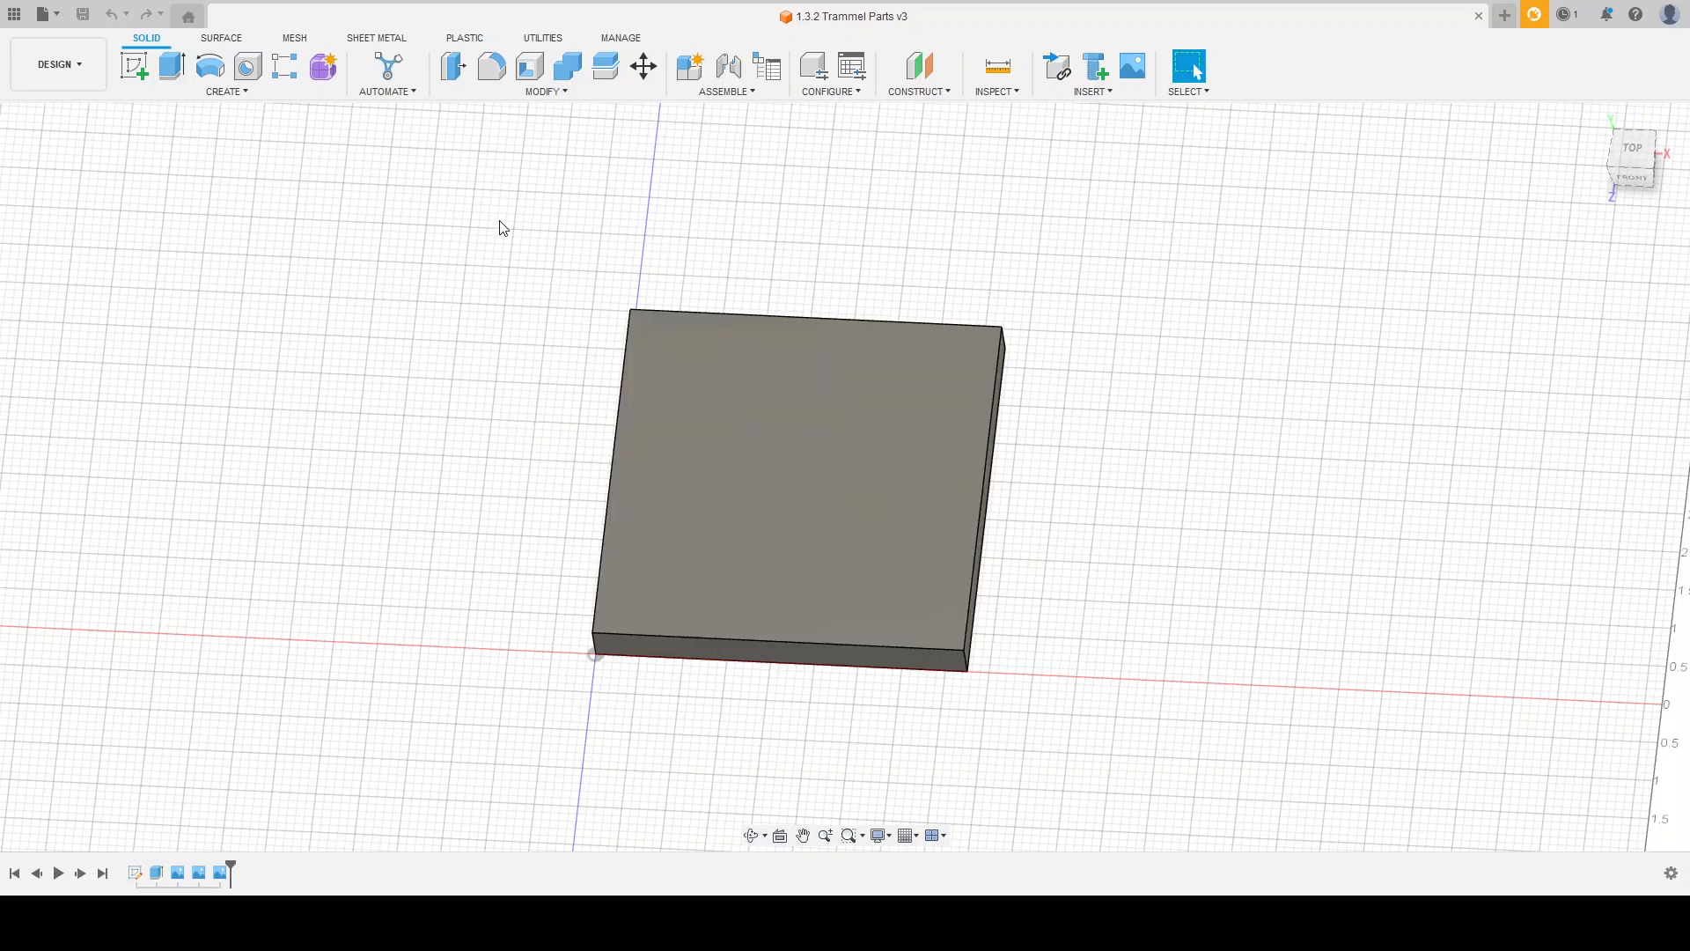
pyautogui.scroll(-2, 528, 239)
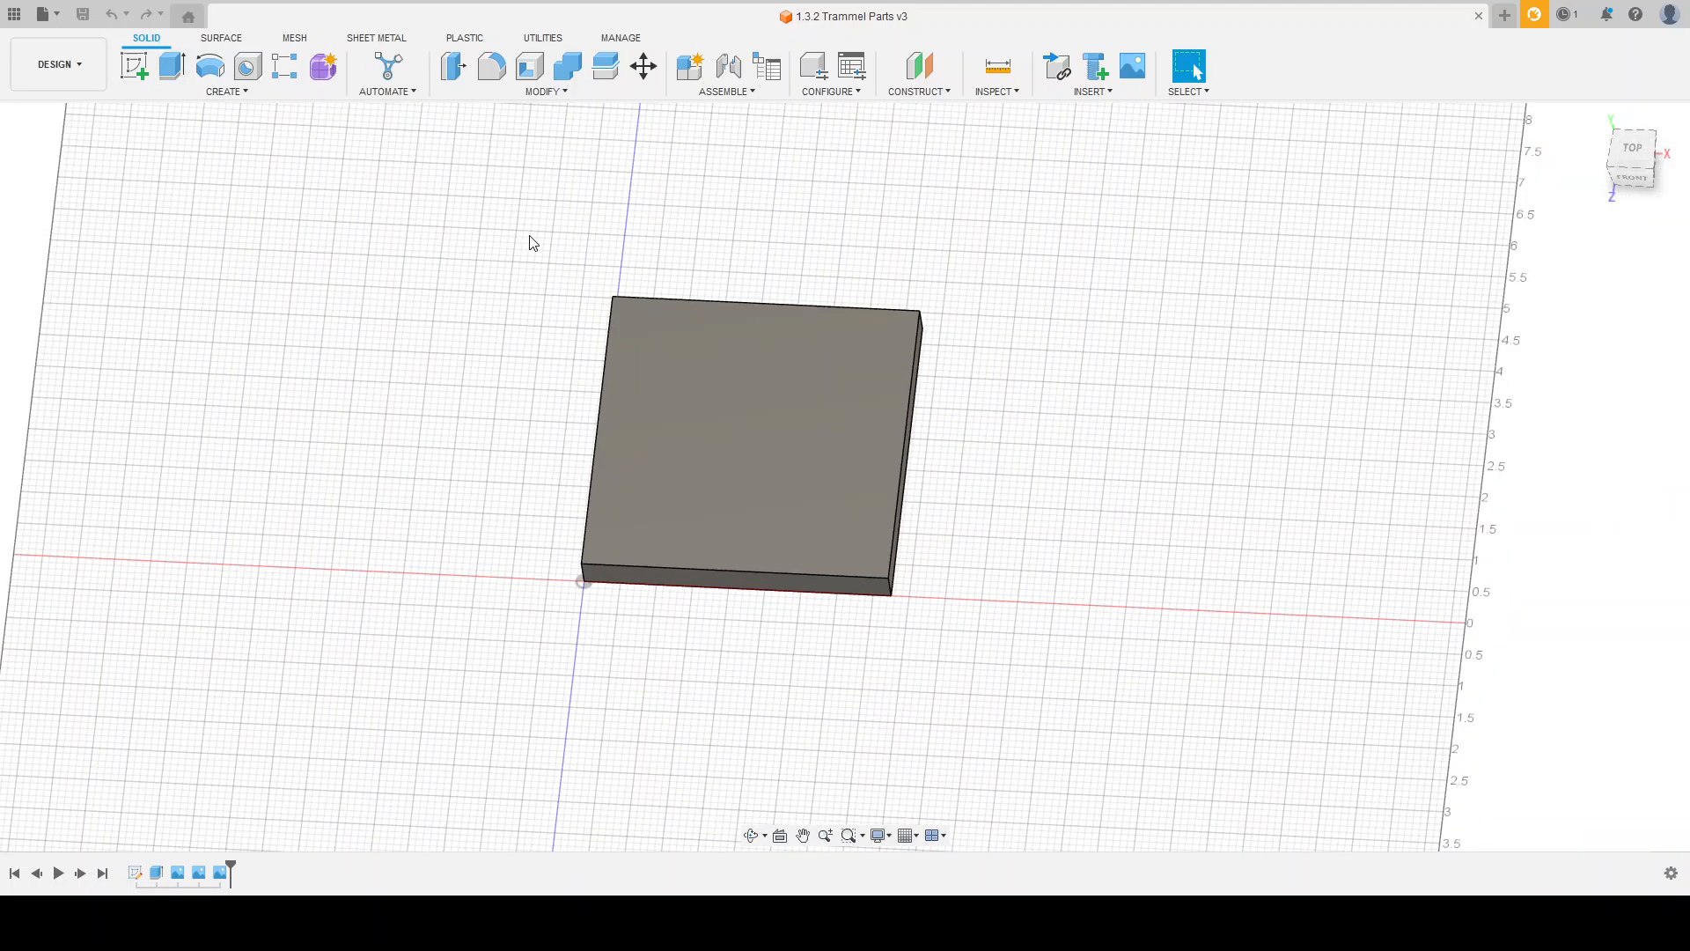
pyautogui.click(54, 252)
pyautogui.moveTo(454, 539)
pyautogui.keyDown('shift'); pyautogui.mouseDown(button='middle')
pyautogui.moveTo(539, 362)
pyautogui.moveTo(468, 498)
pyautogui.moveTo(483, 543)
pyautogui.moveTo(490, 502)
pyautogui.moveTo(482, 558)
pyautogui.moveTo(467, 528)
pyautogui.moveTo(445, 556)
pyautogui.mouseUp(button='middle'); pyautogui.keyUp('shift')
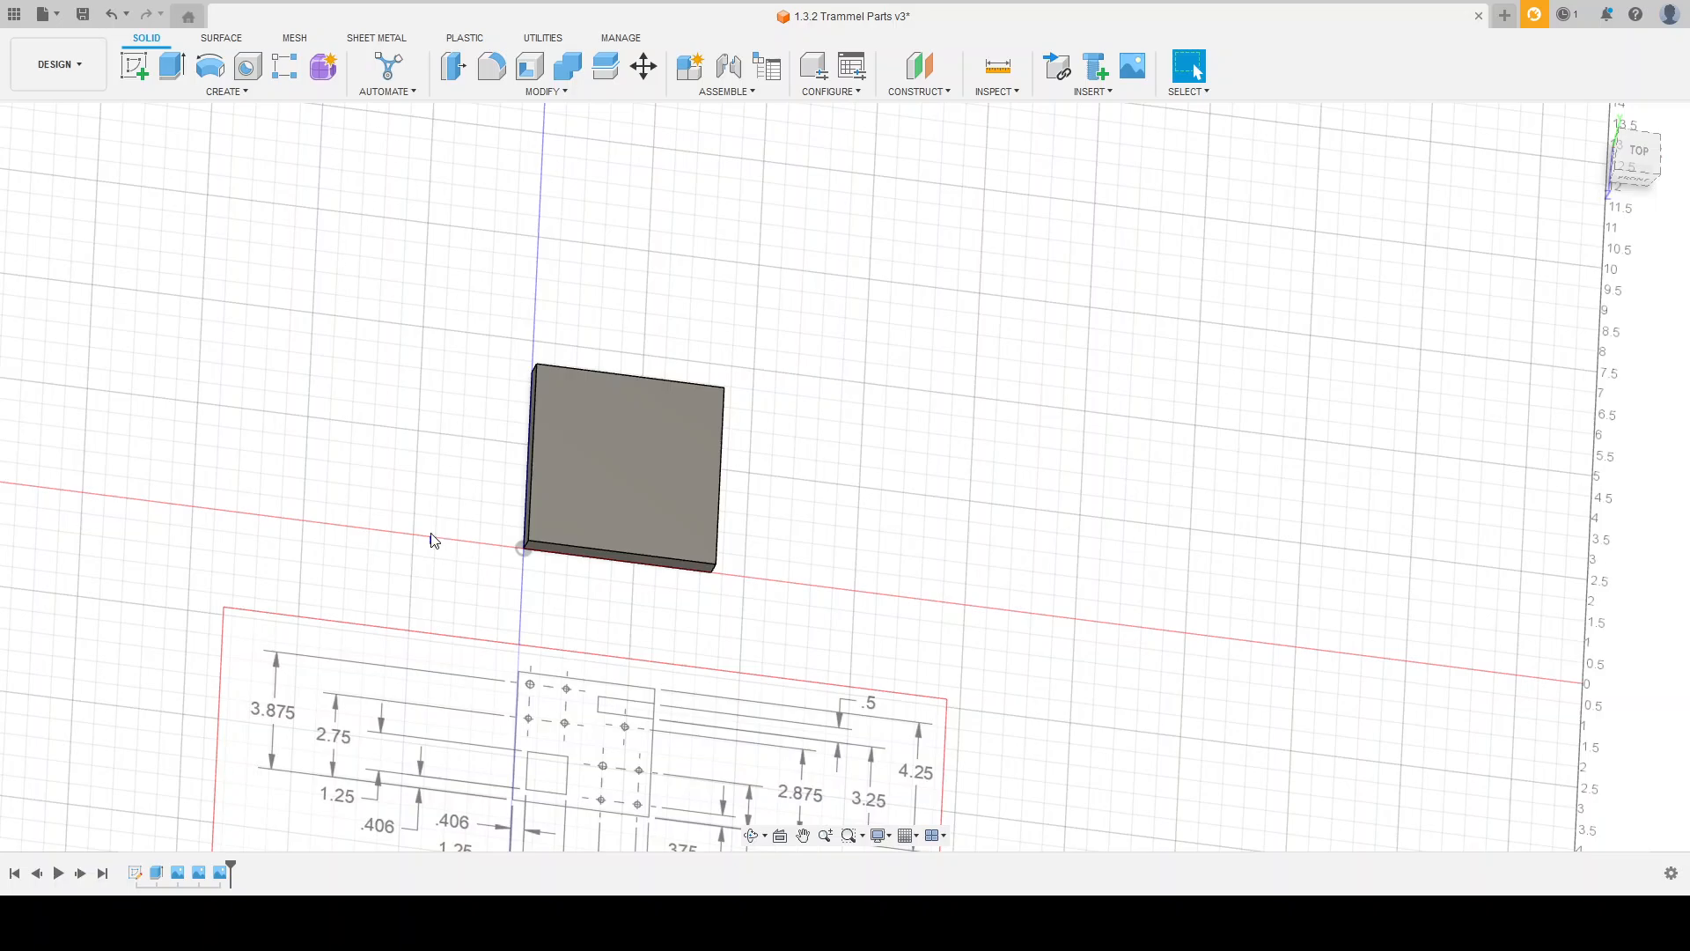
pyautogui.scroll(-3, 598, 308)
pyautogui.scroll(2, 595, 329)
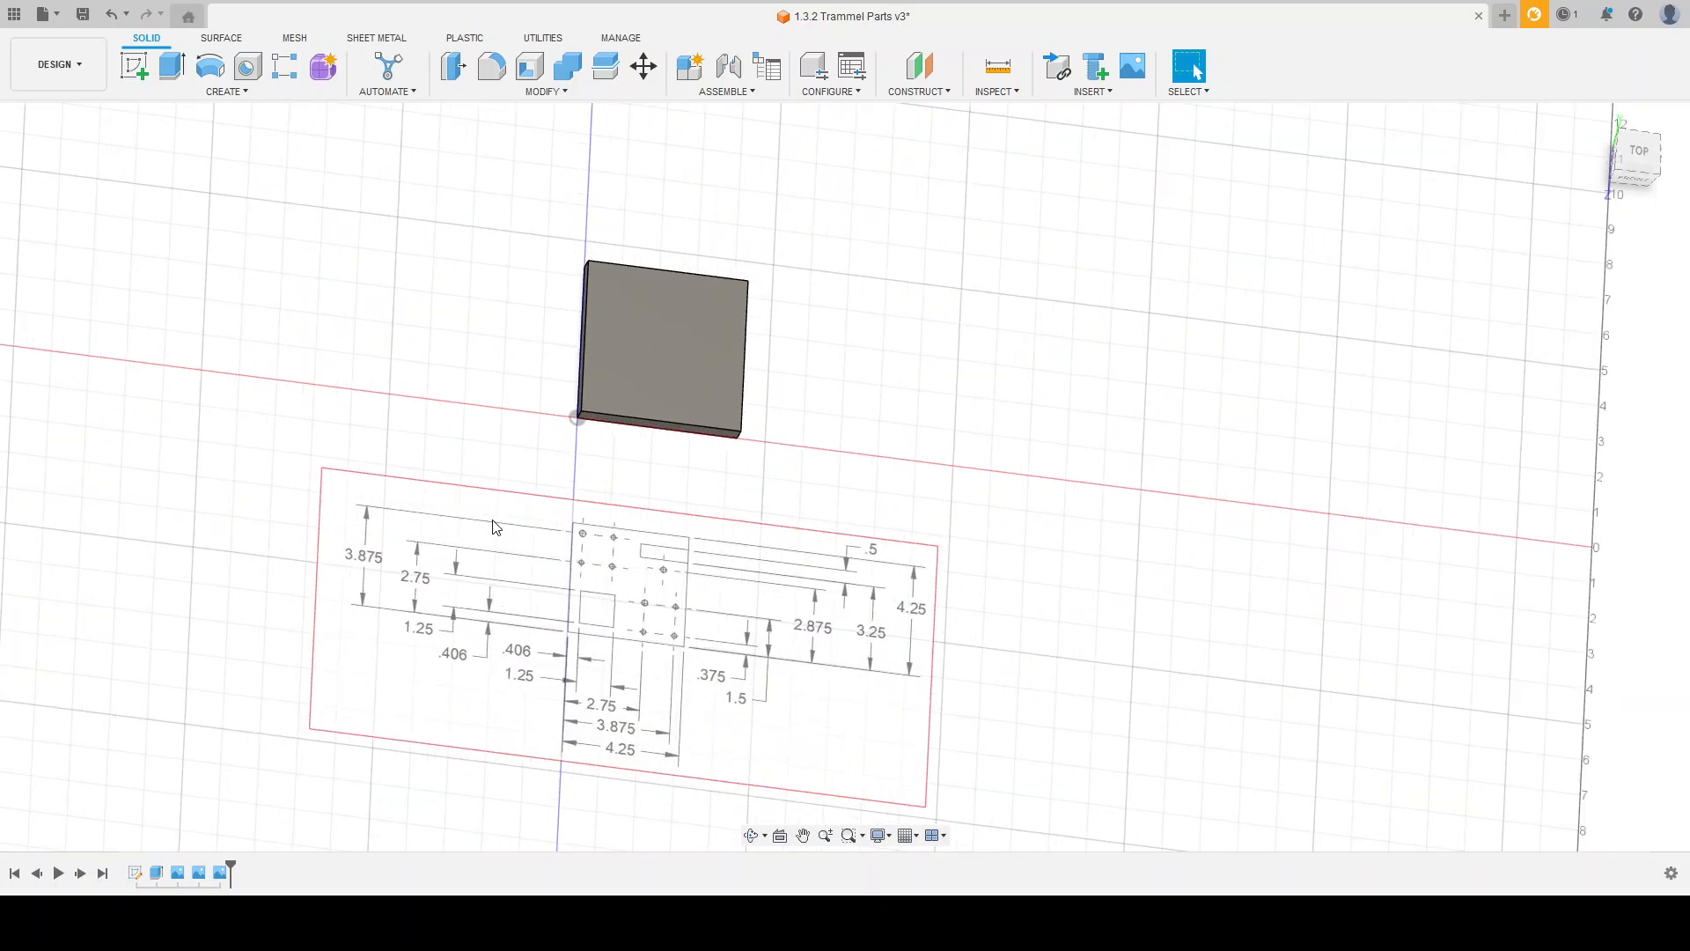
# Step: Start a new sketch on the top face of the square plate
pyautogui.moveTo(606, 565)
pyautogui.keyDown('shift'); pyautogui.mouseDown(button='middle')
pyautogui.moveTo(683, 483)
pyautogui.moveTo(672, 540)
pyautogui.moveTo(683, 502)
pyautogui.mouseUp(button='middle'); pyautogui.keyUp('shift')
pyautogui.scroll(2, 668, 475)
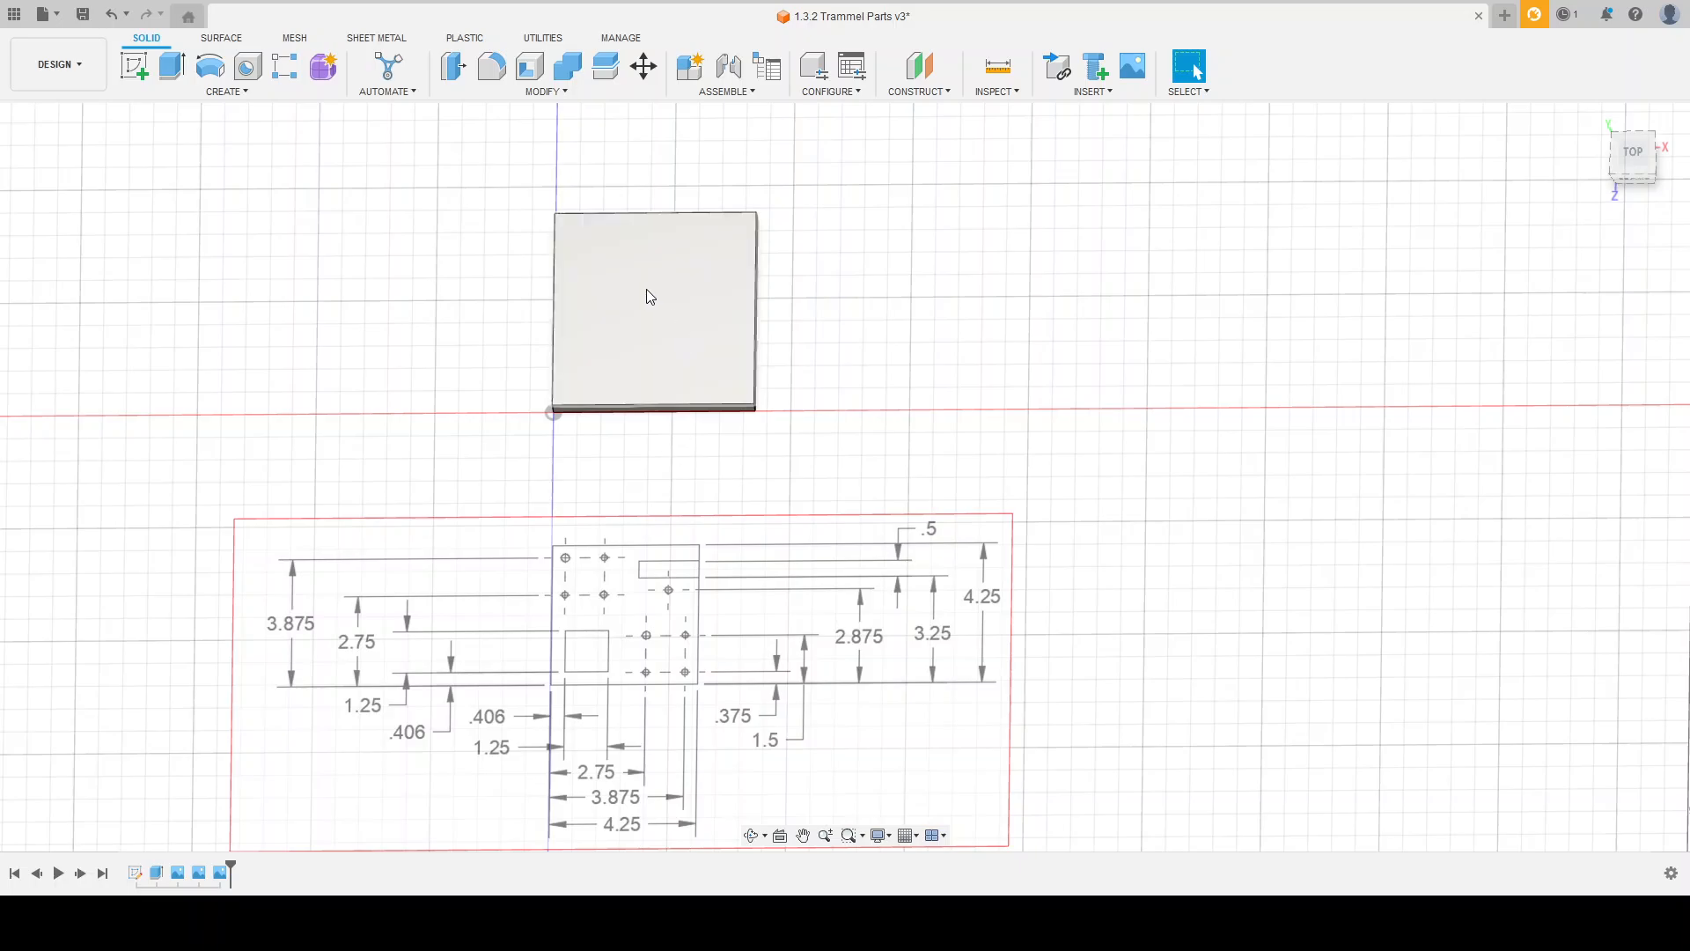
pyautogui.scroll(-1, 647, 299)
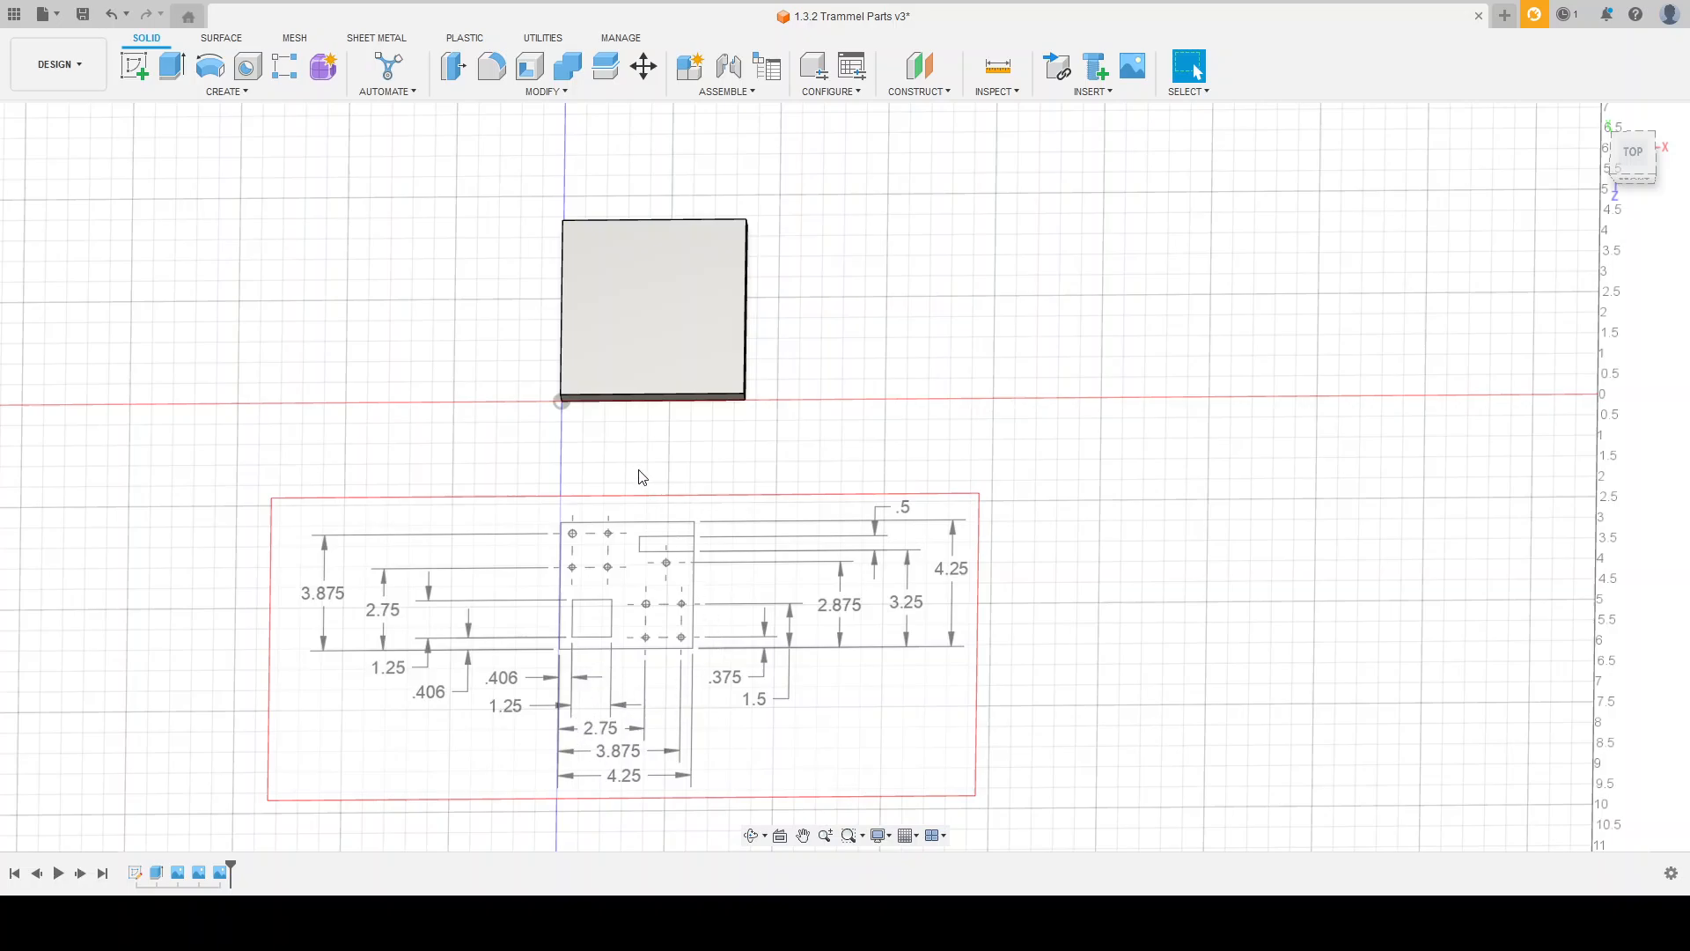
pyautogui.scroll(1, 639, 474)
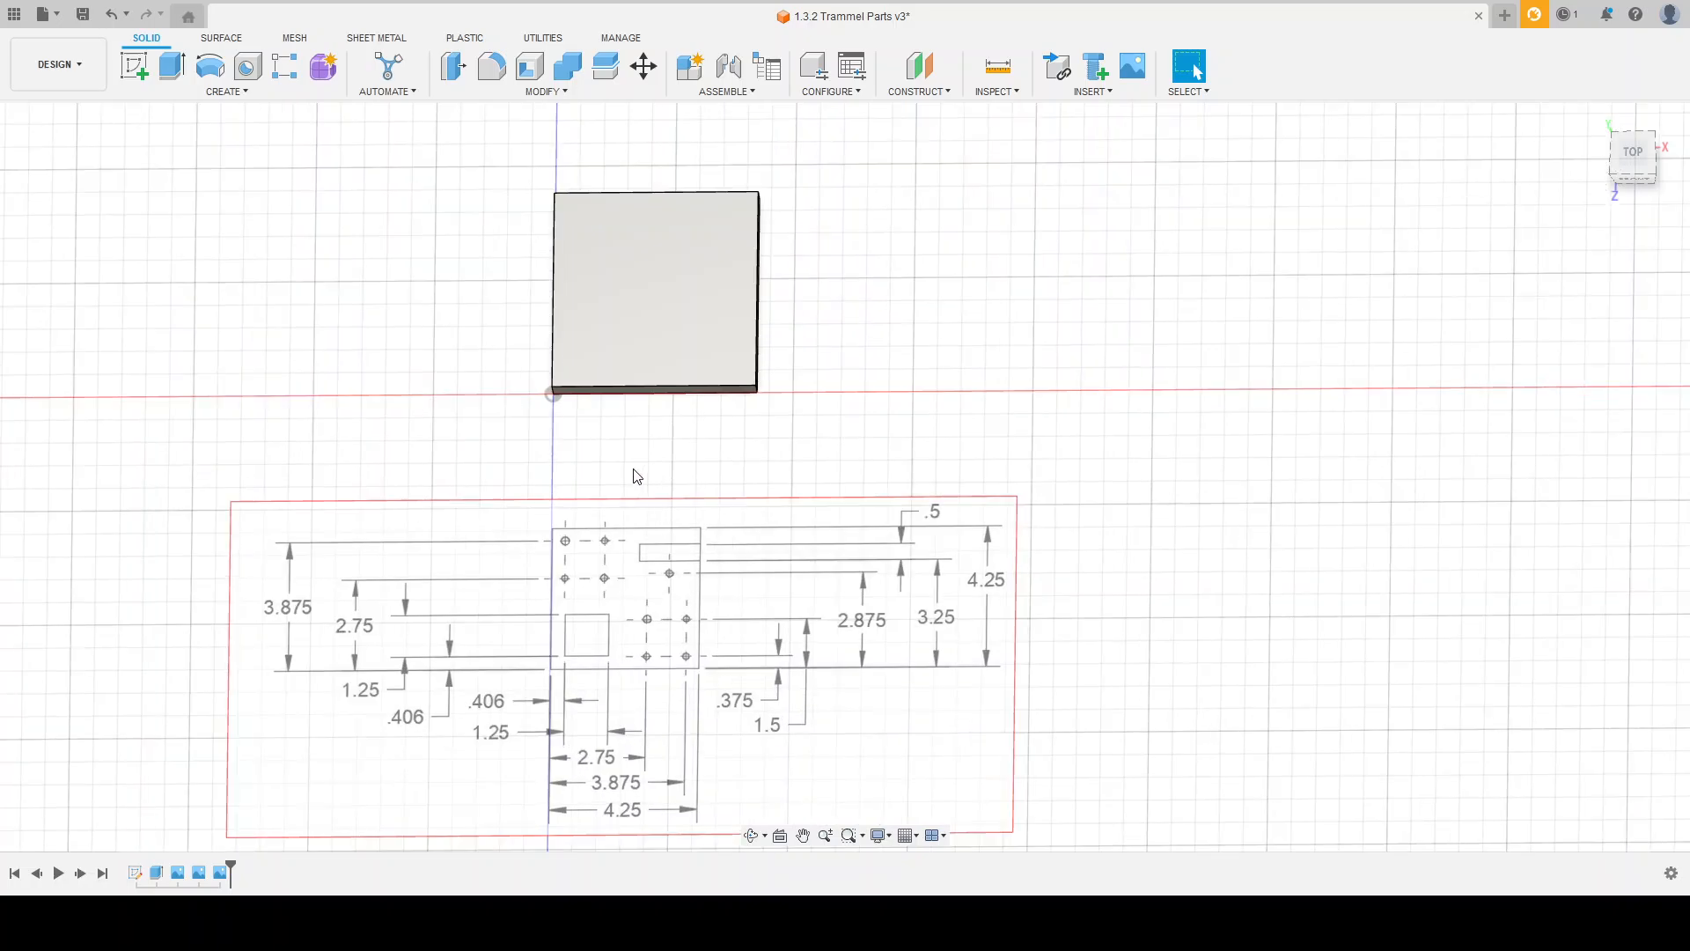
pyautogui.click(136, 74)
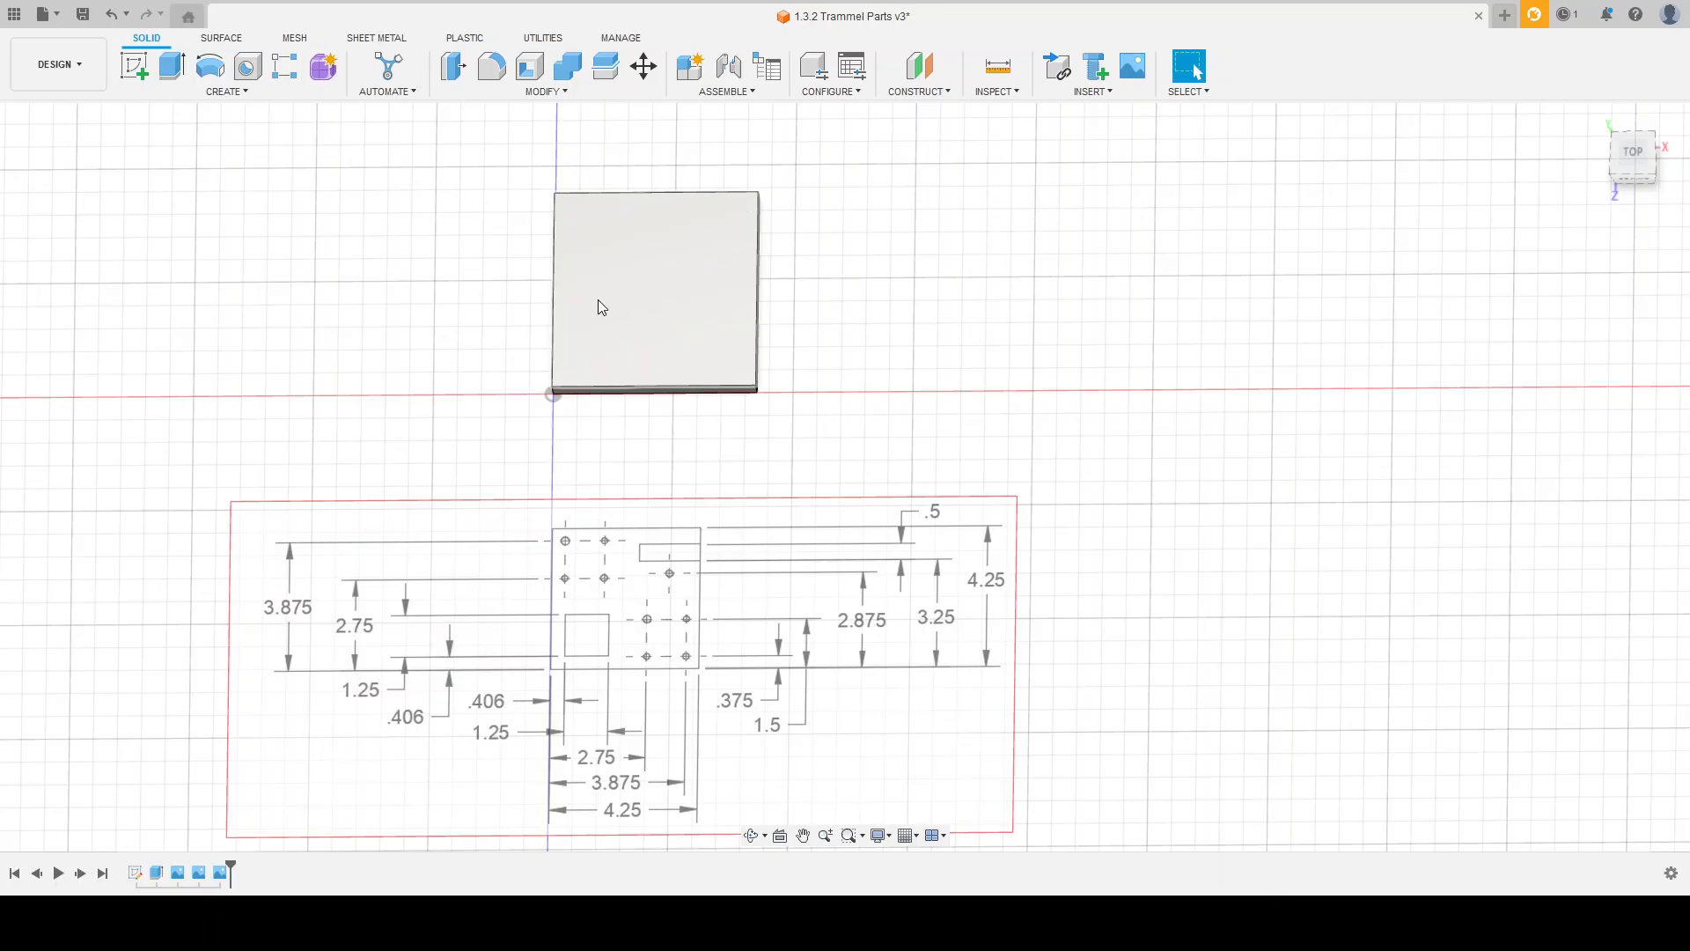
pyautogui.keyDown('shift'); pyautogui.moveTo(781, 429); pyautogui.dragTo(775, 357, button='middle'); pyautogui.keyUp('shift')
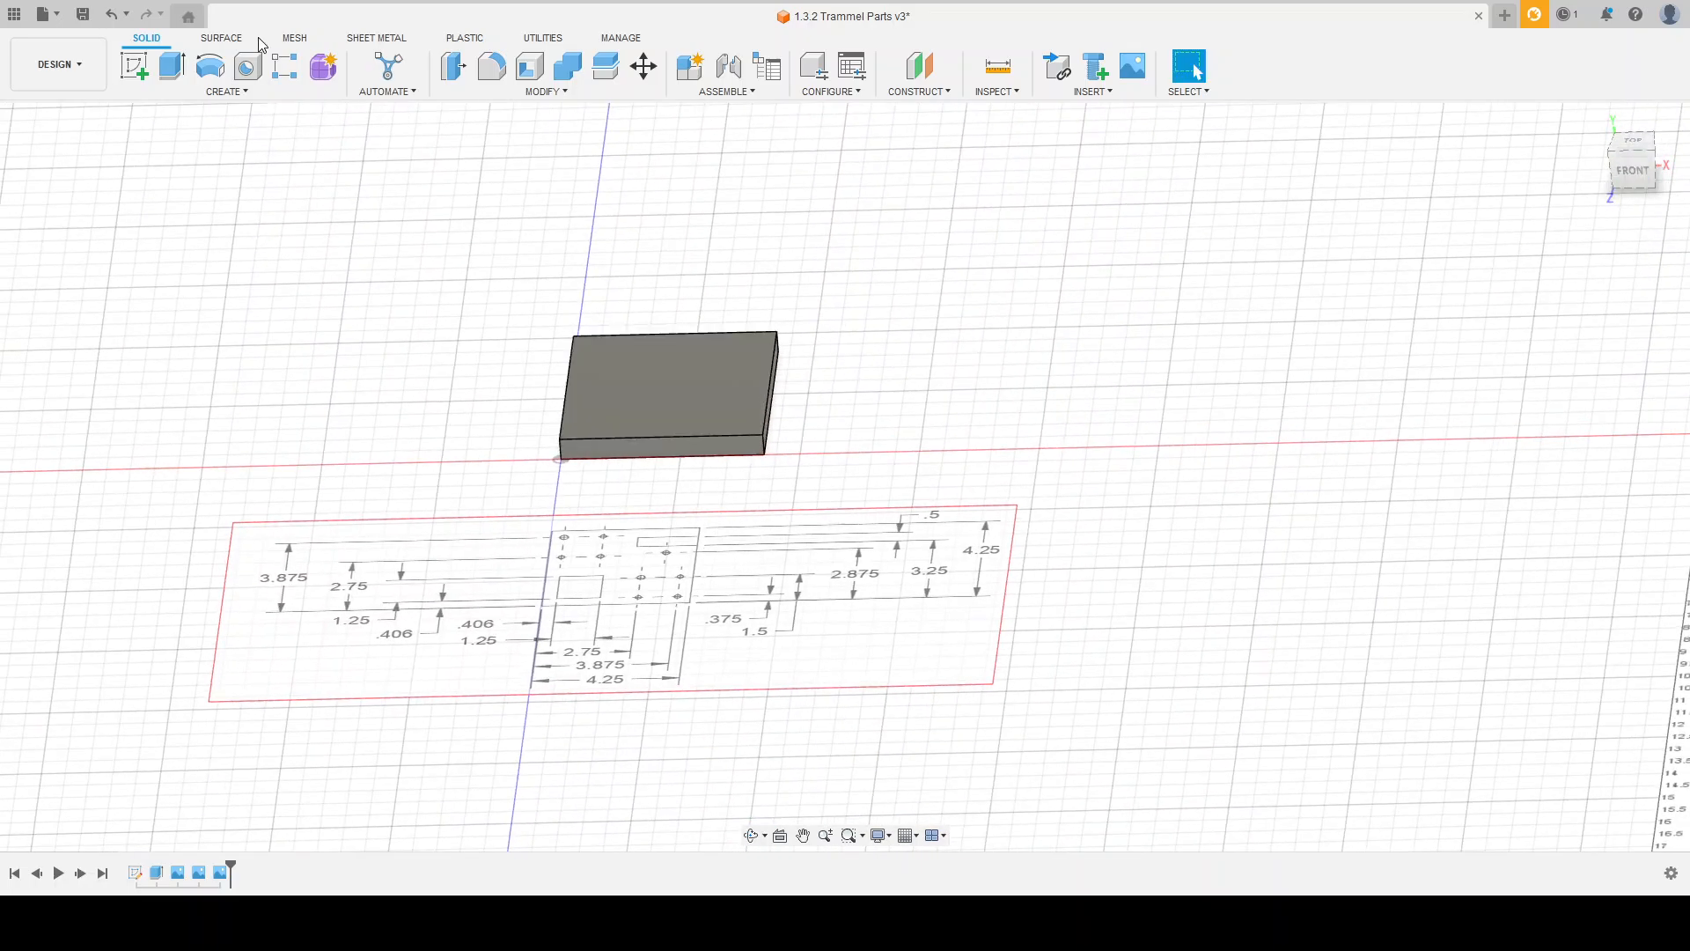
pyautogui.click(135, 65)
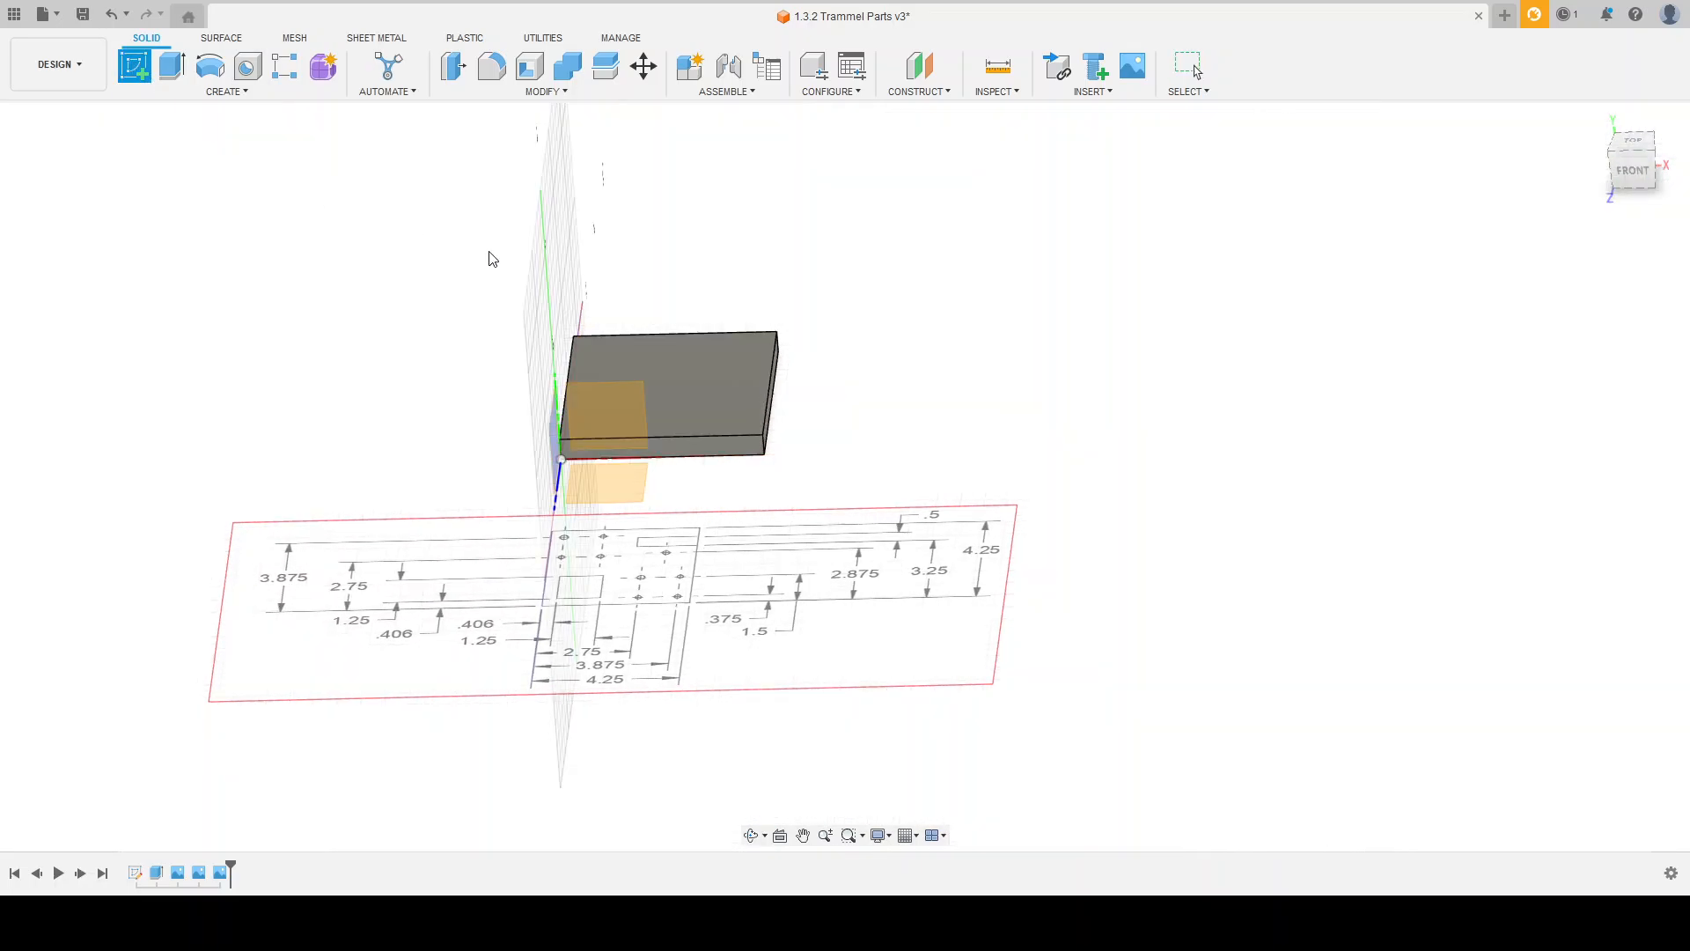
pyautogui.click(719, 372)
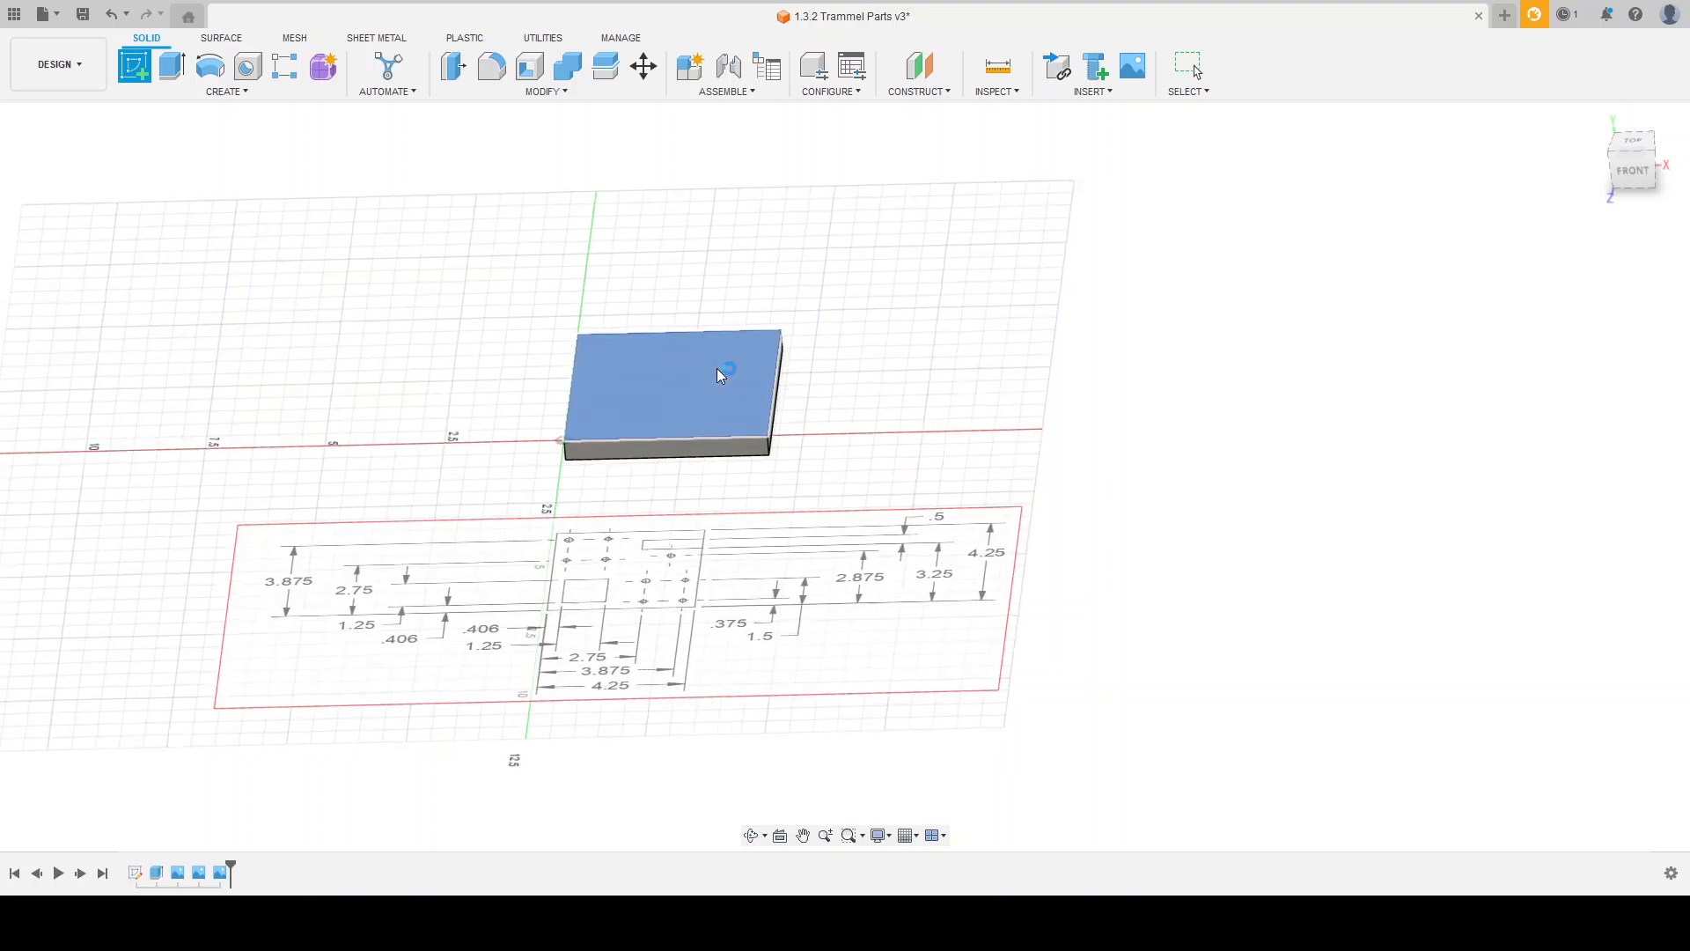
# Step: Draw a 0.406 line from the origin along the plate's bottom edge and place its dimension below the edge
pyautogui.scroll(2, 1003, 497)
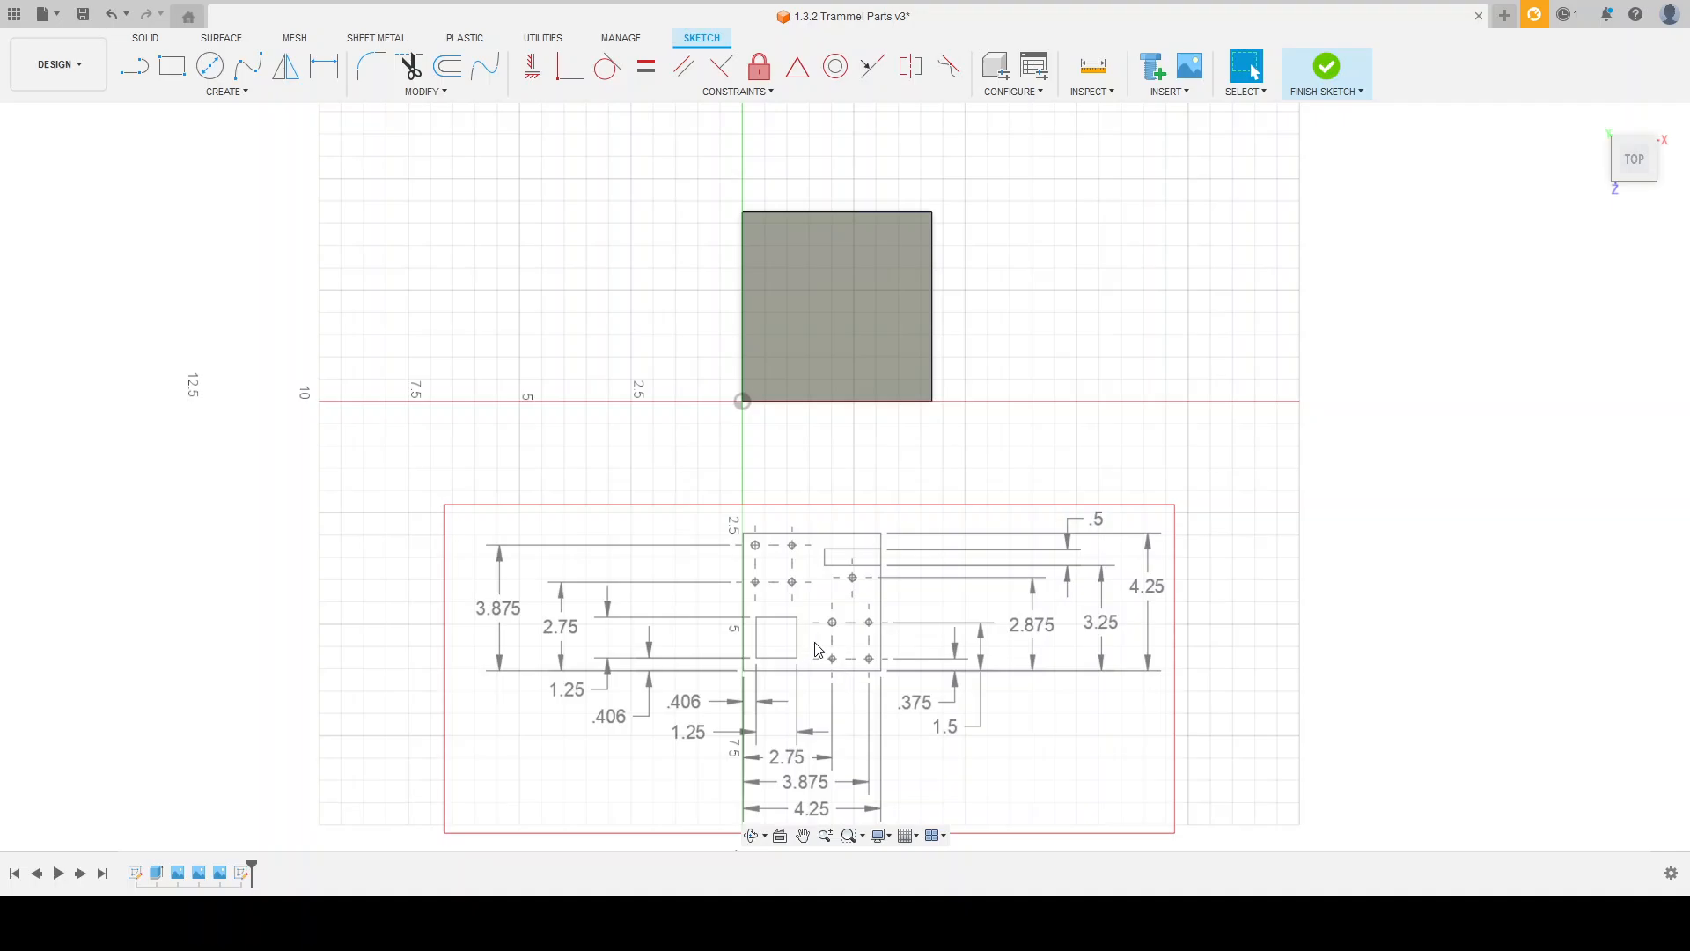
pyautogui.scroll(2, 933, 414)
pyautogui.scroll(-1, 688, 187)
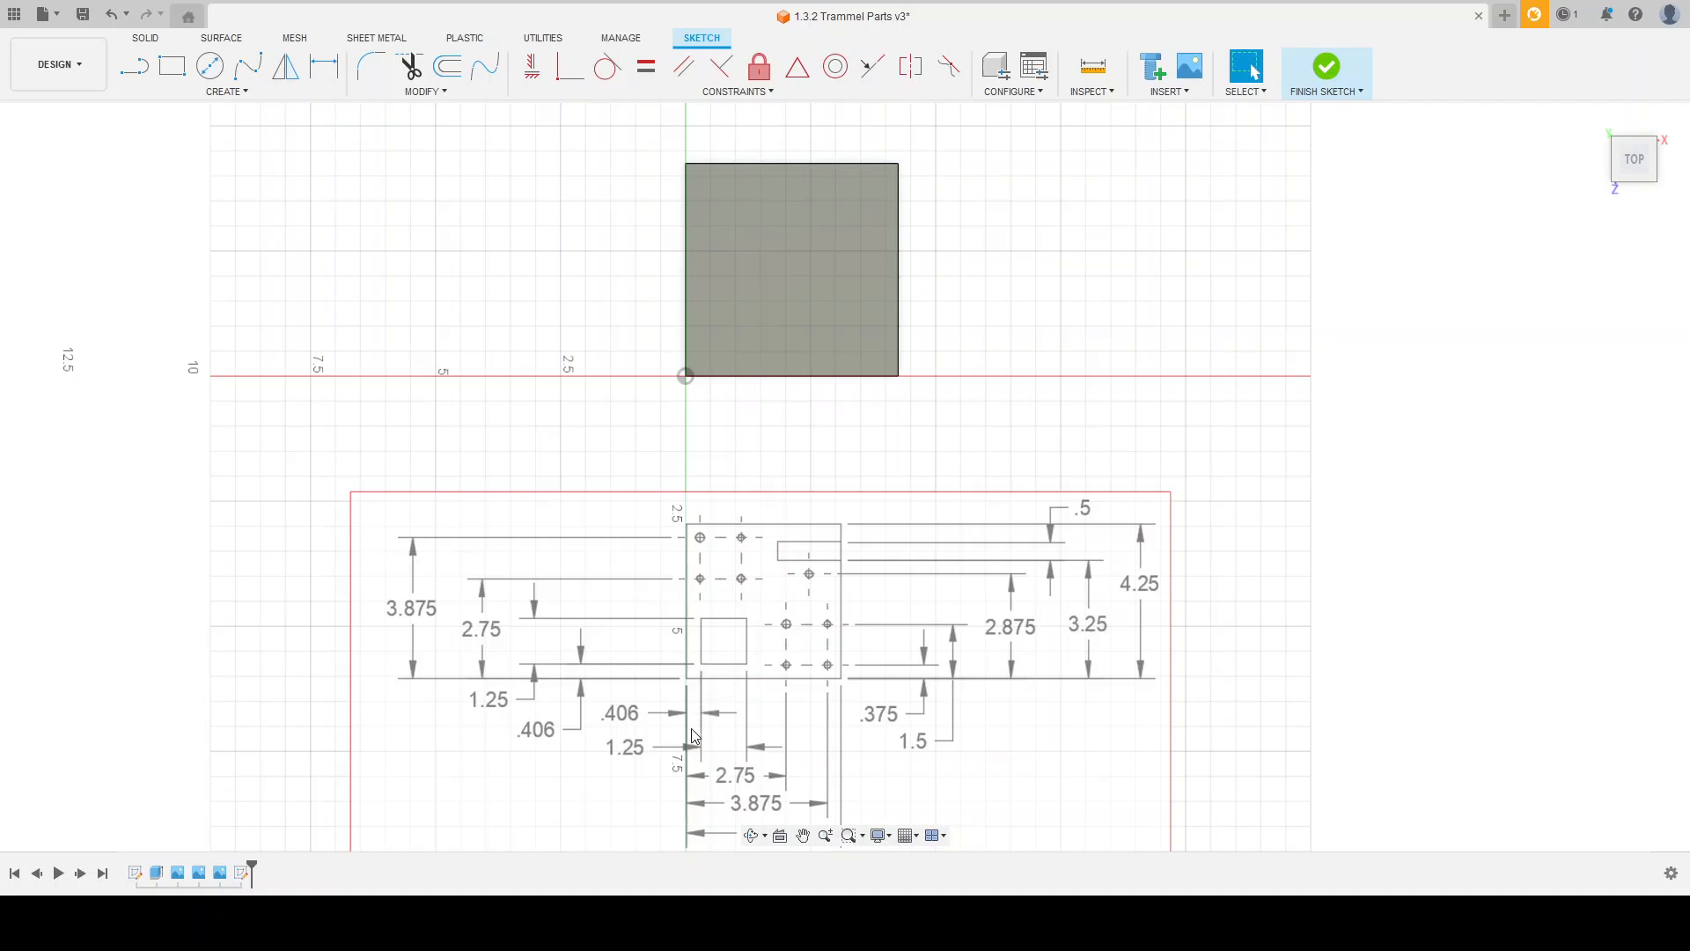
pyautogui.scroll(1, 719, 721)
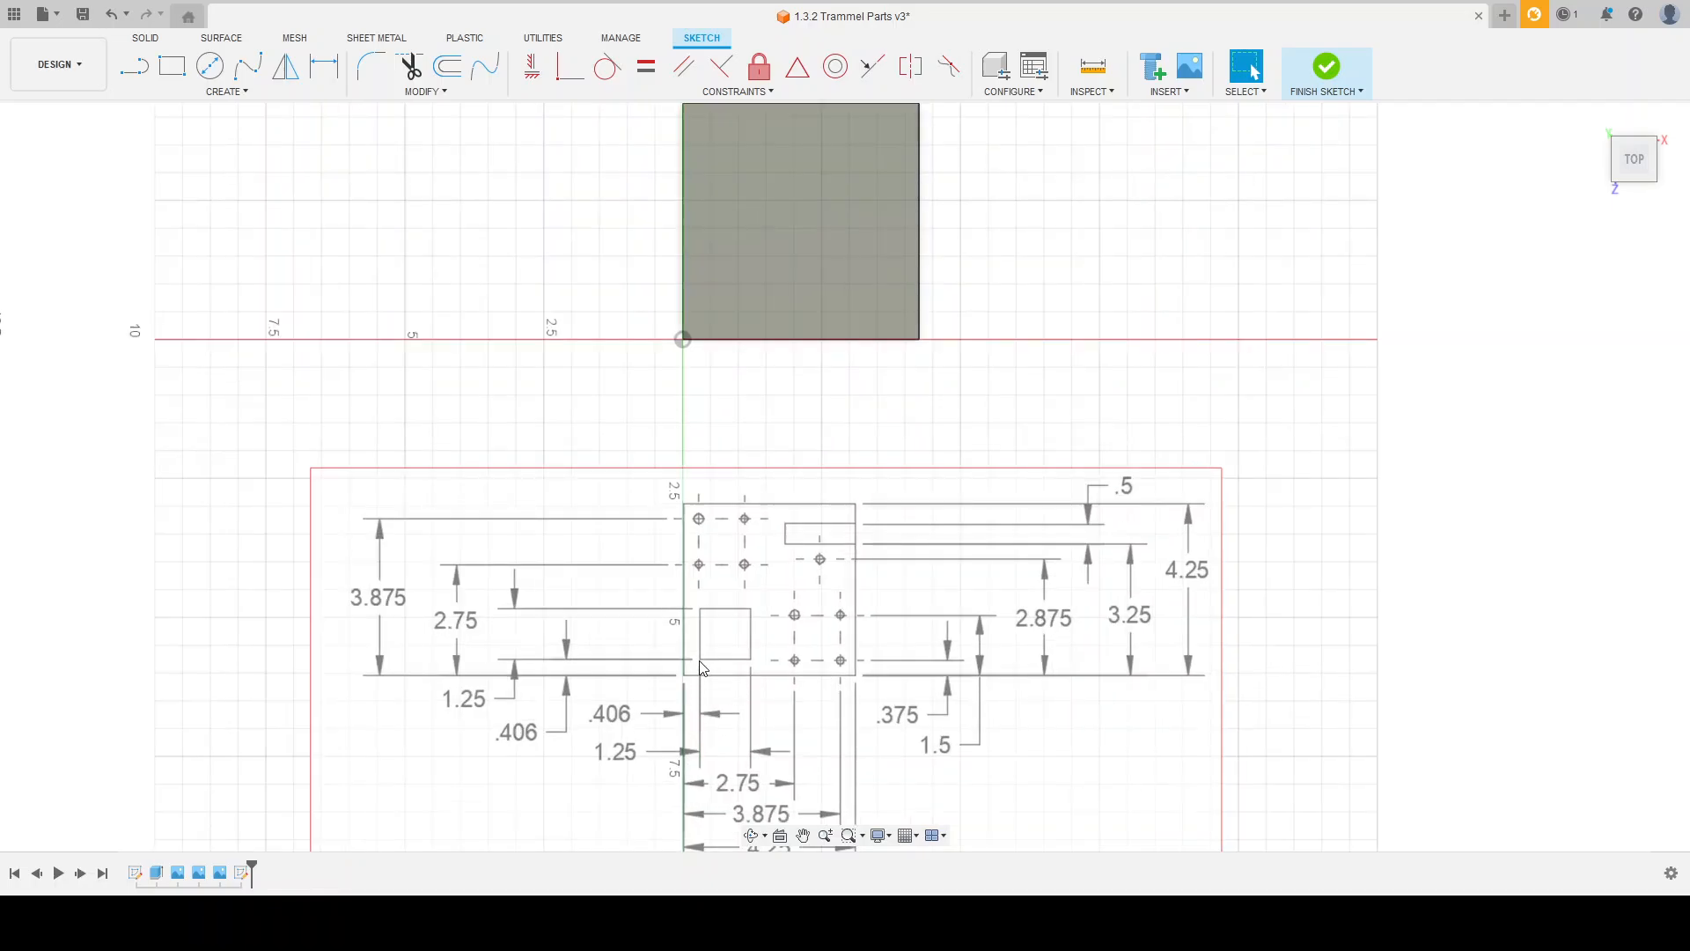
pyautogui.click(172, 67)
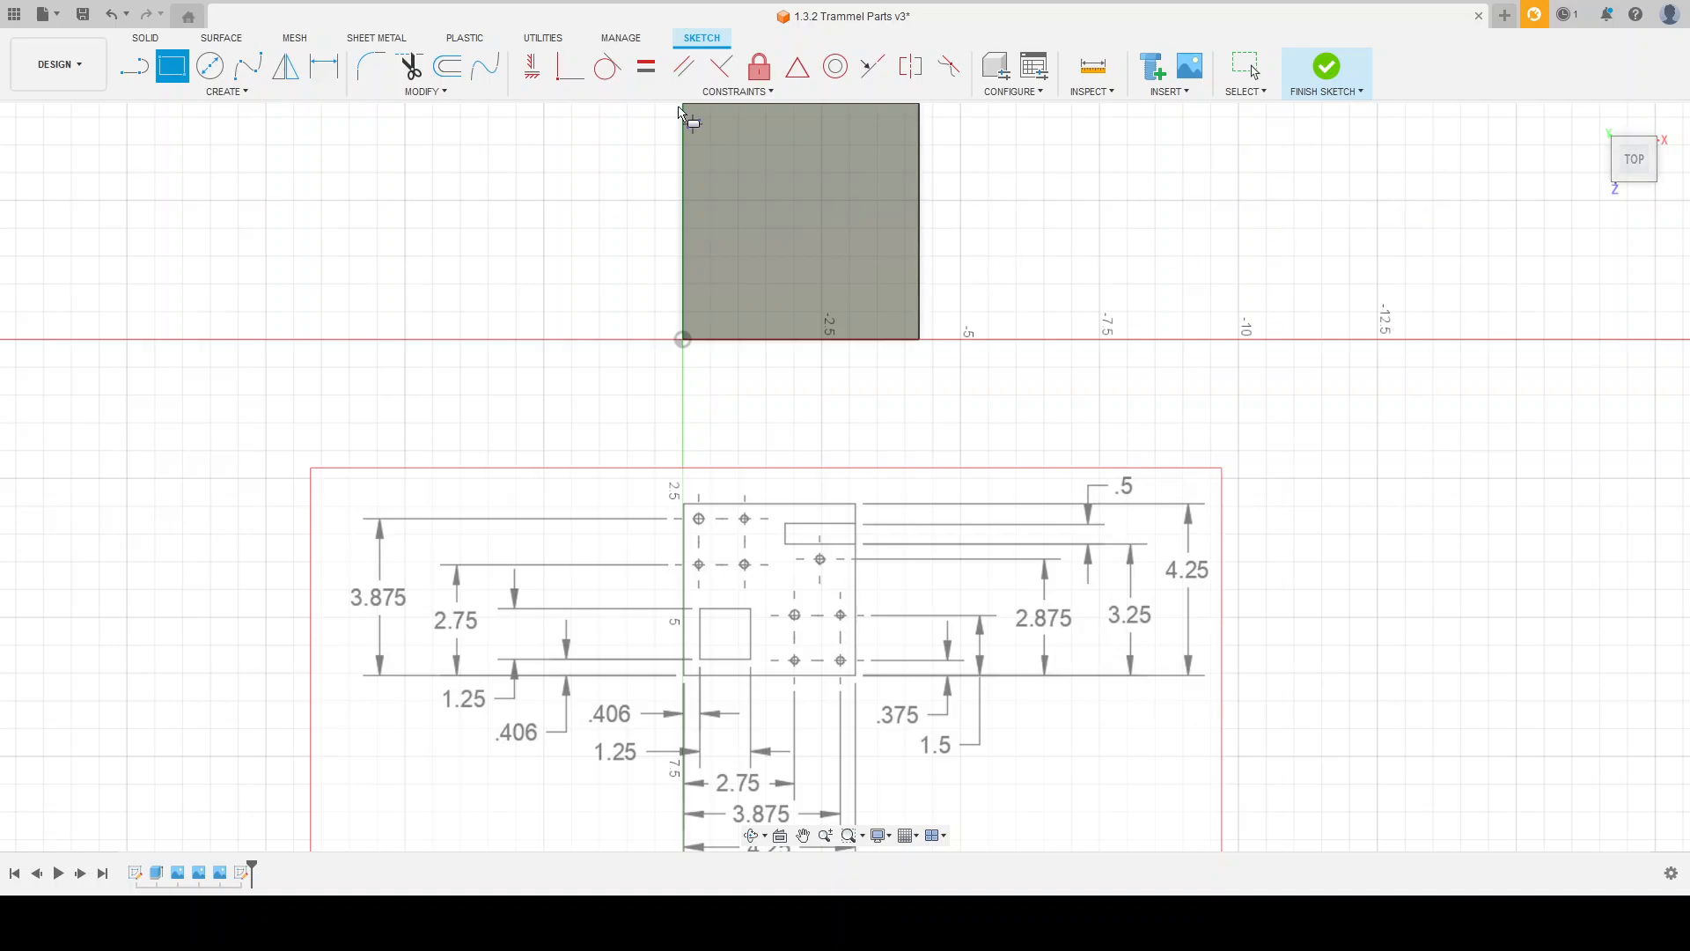
pyautogui.click(150, 65)
pyautogui.scroll(2, 709, 296)
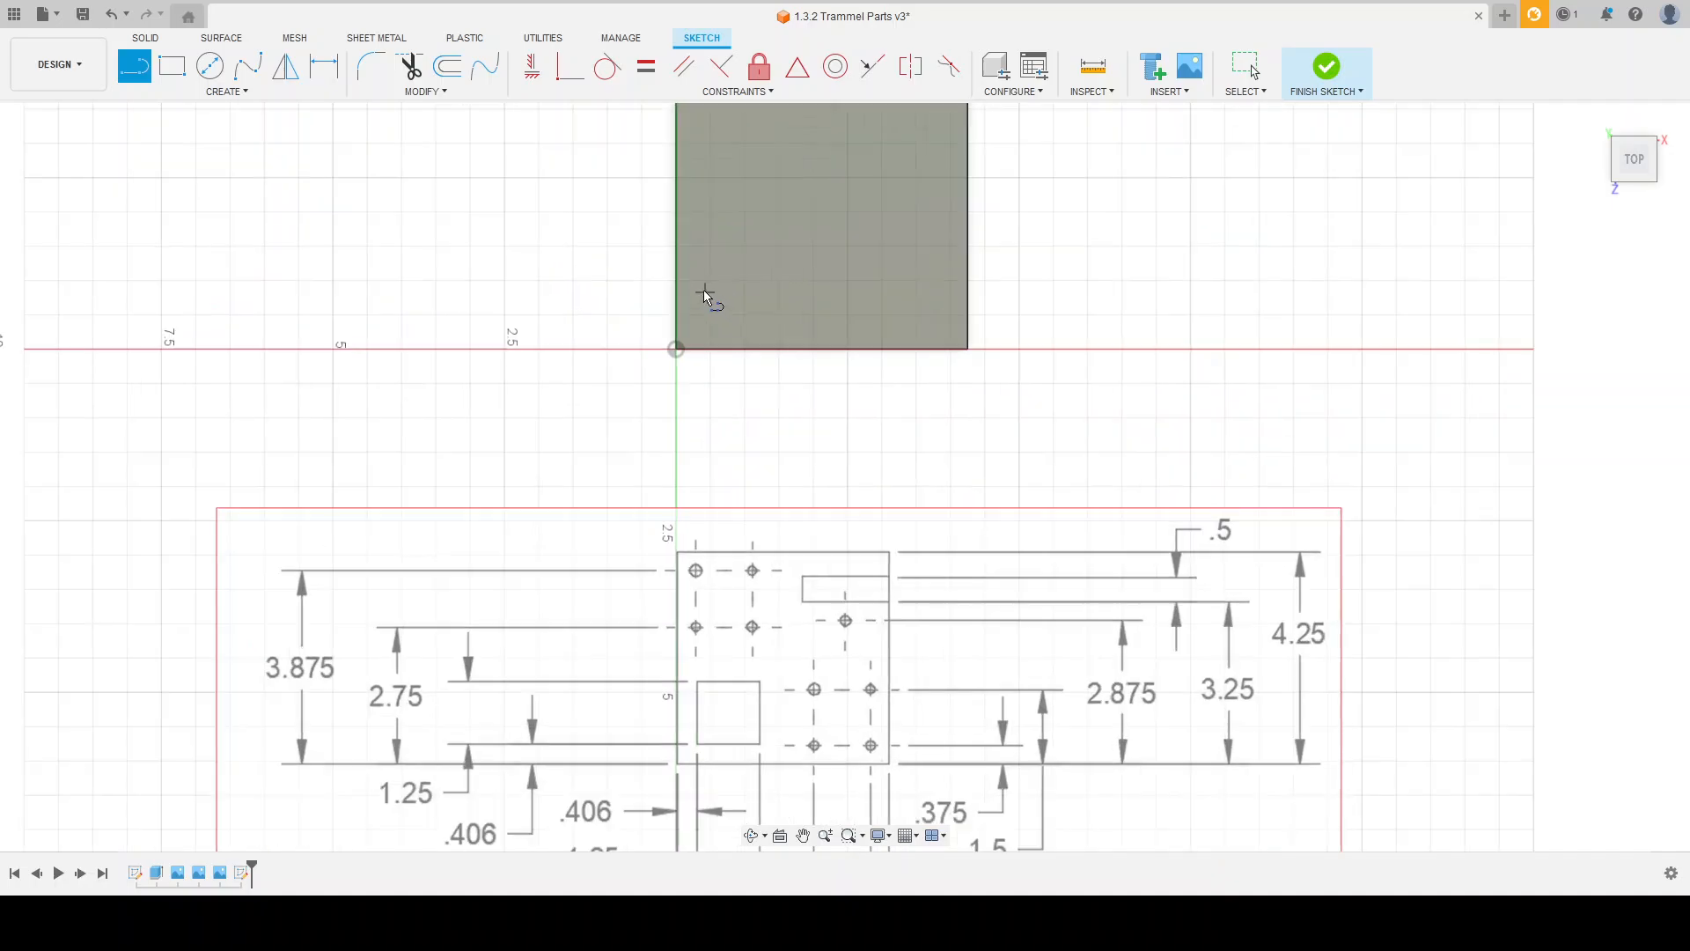
pyautogui.click(675, 350)
pyautogui.press('Escape')
pyautogui.click(675, 349)
pyautogui.scroll(3, 708, 335)
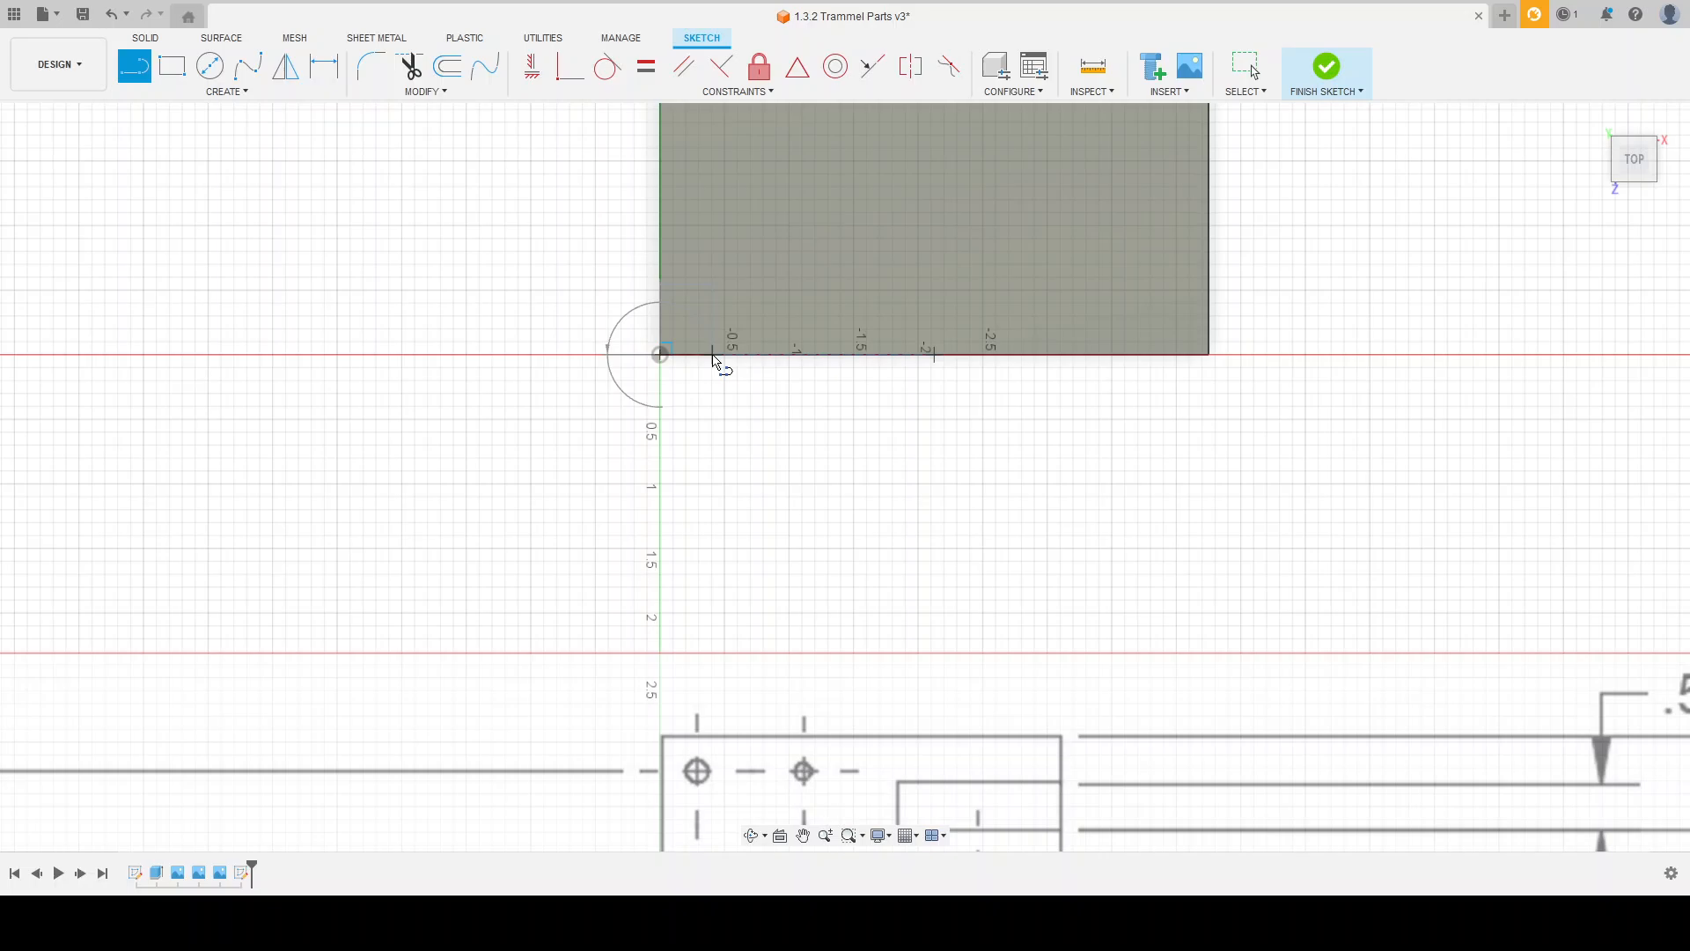
pyautogui.click(712, 354)
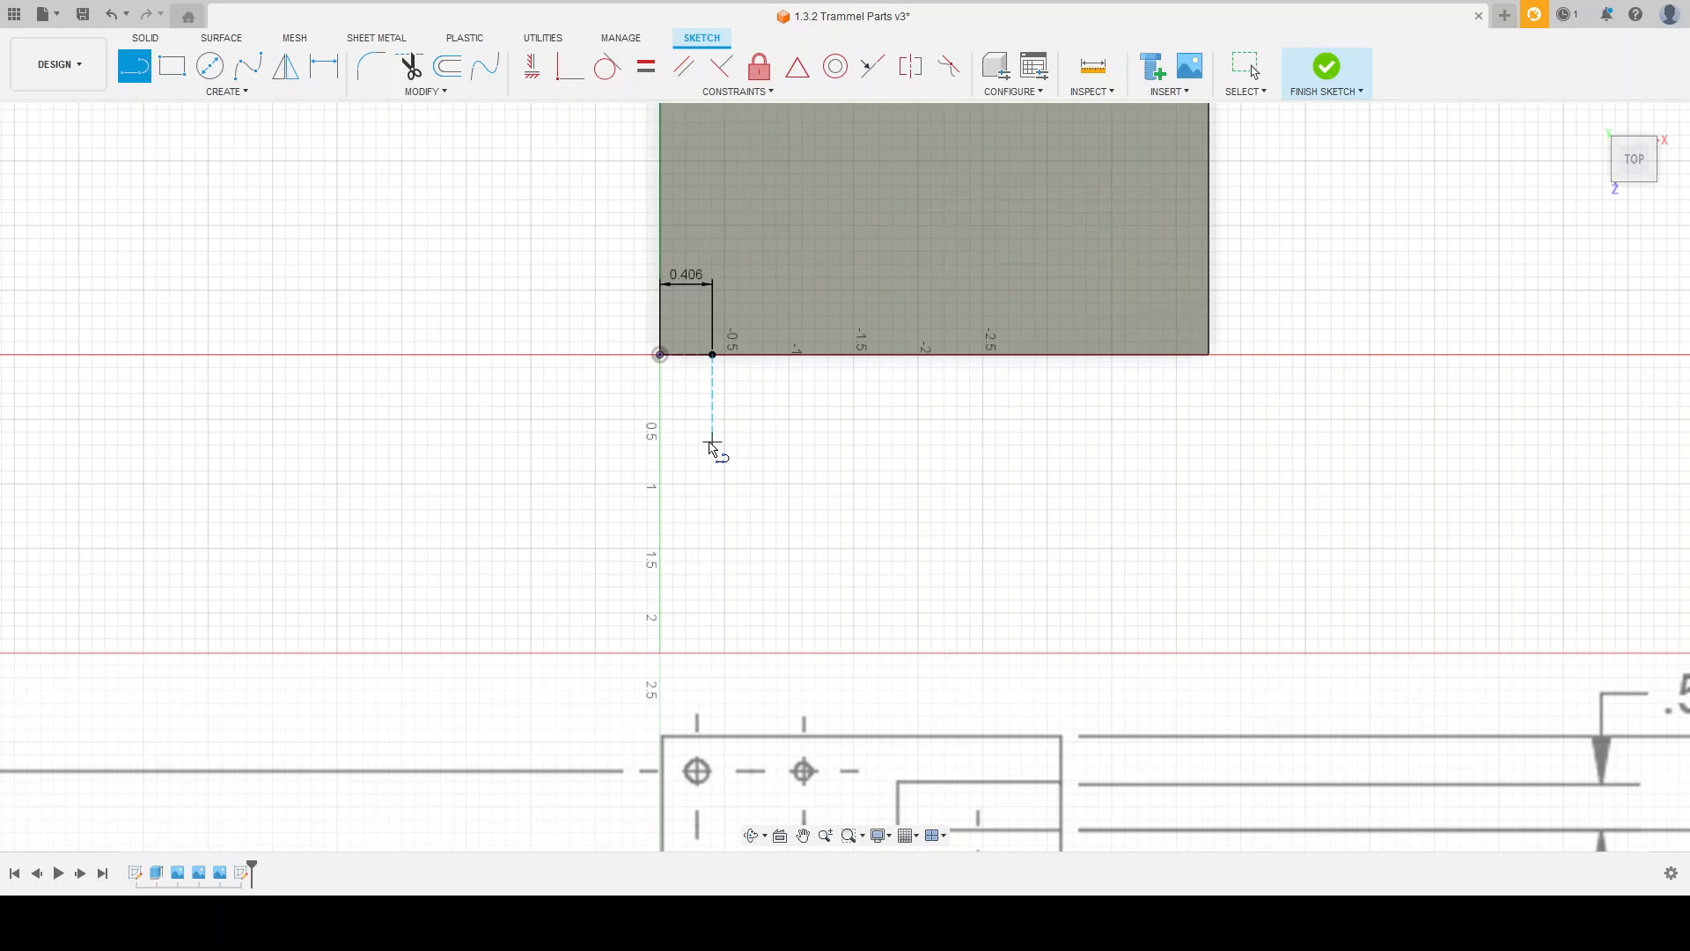
pyautogui.press('Escape')
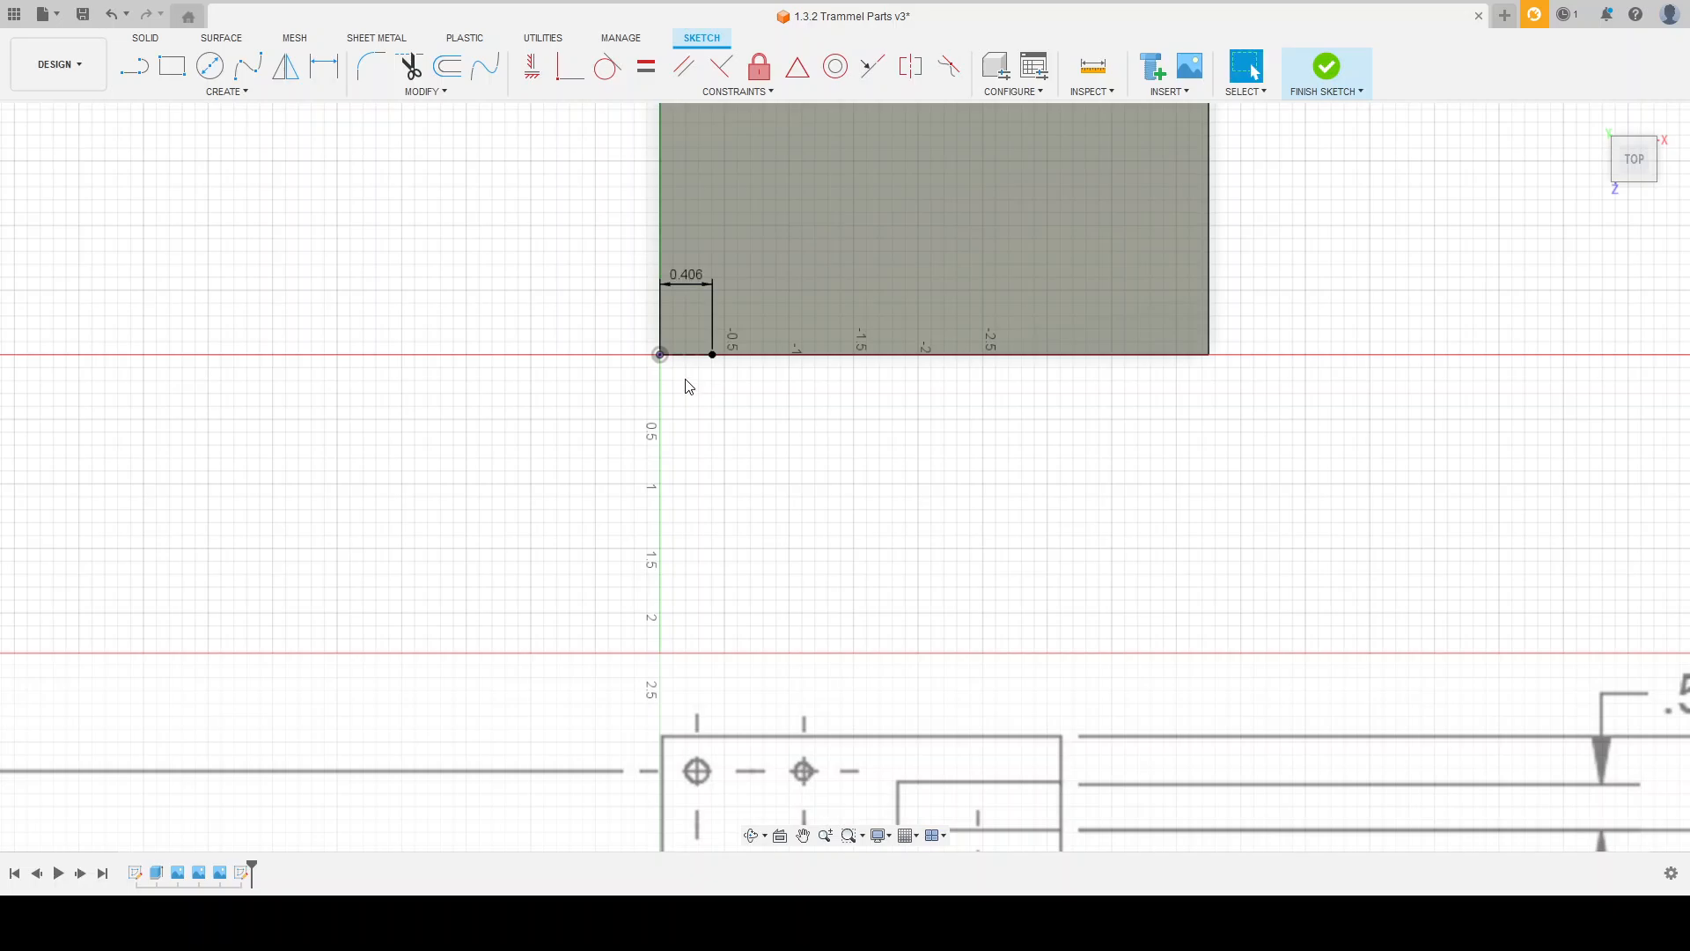
pyautogui.moveTo(691, 278); pyautogui.dragTo(697, 399)
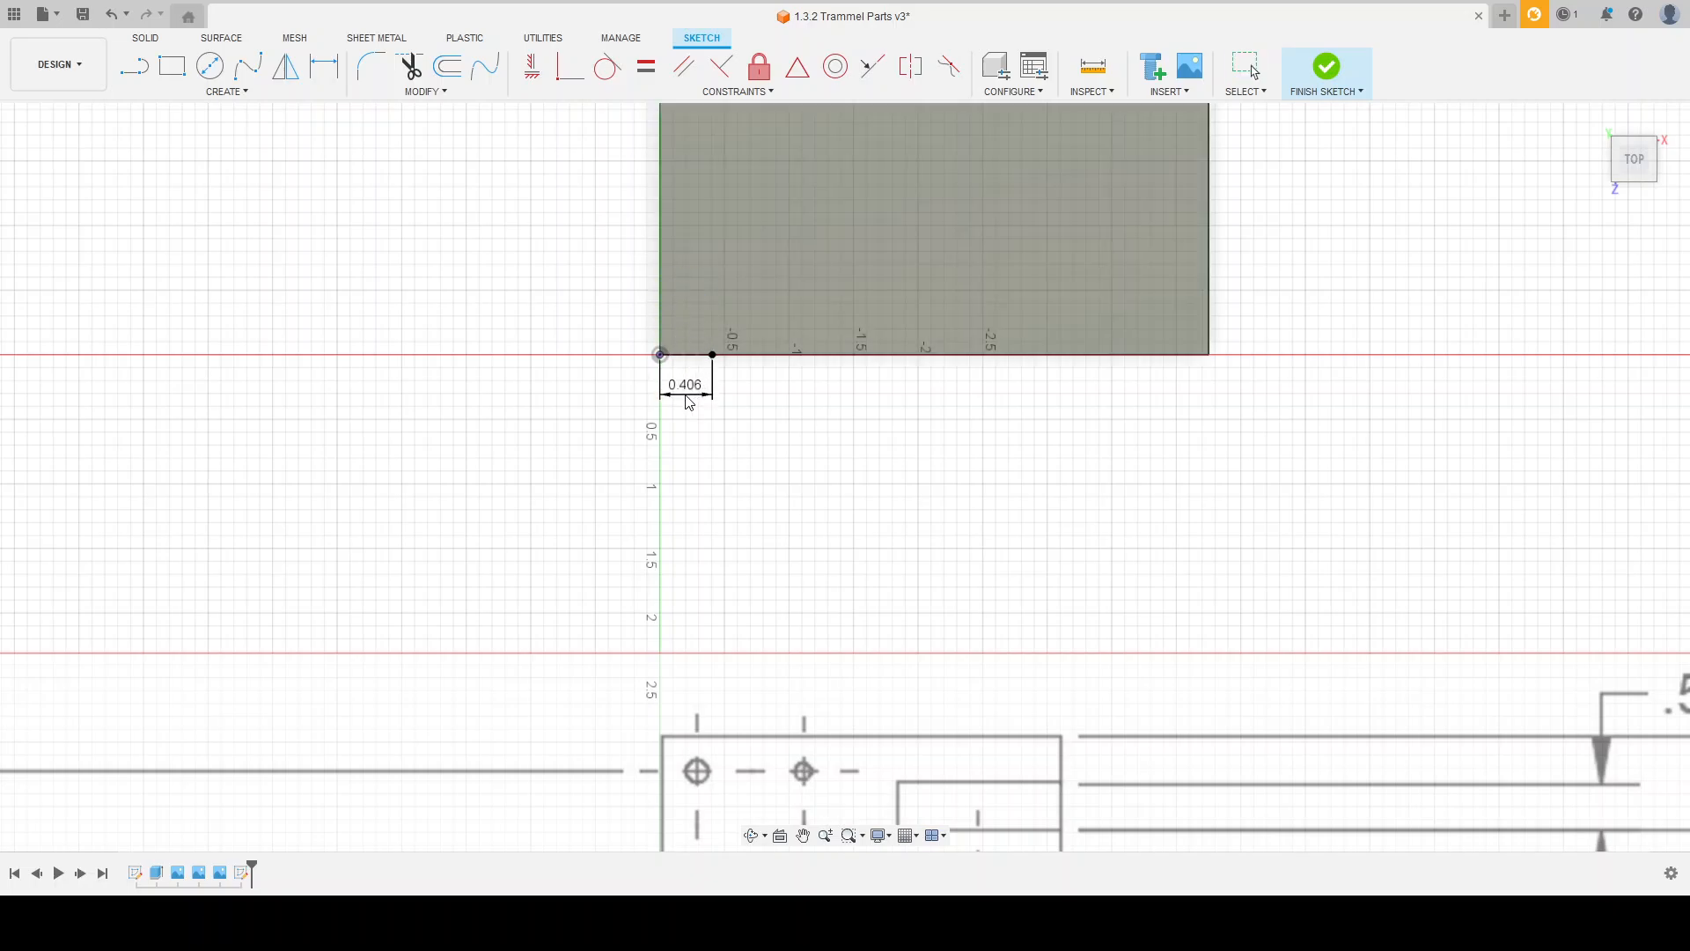
# Step: Draw a 0.406 vertical line up into the plate from the end of the horizontal 0.406 line
pyautogui.scroll(-2, 493, 308)
pyautogui.scroll(-2, 523, 327)
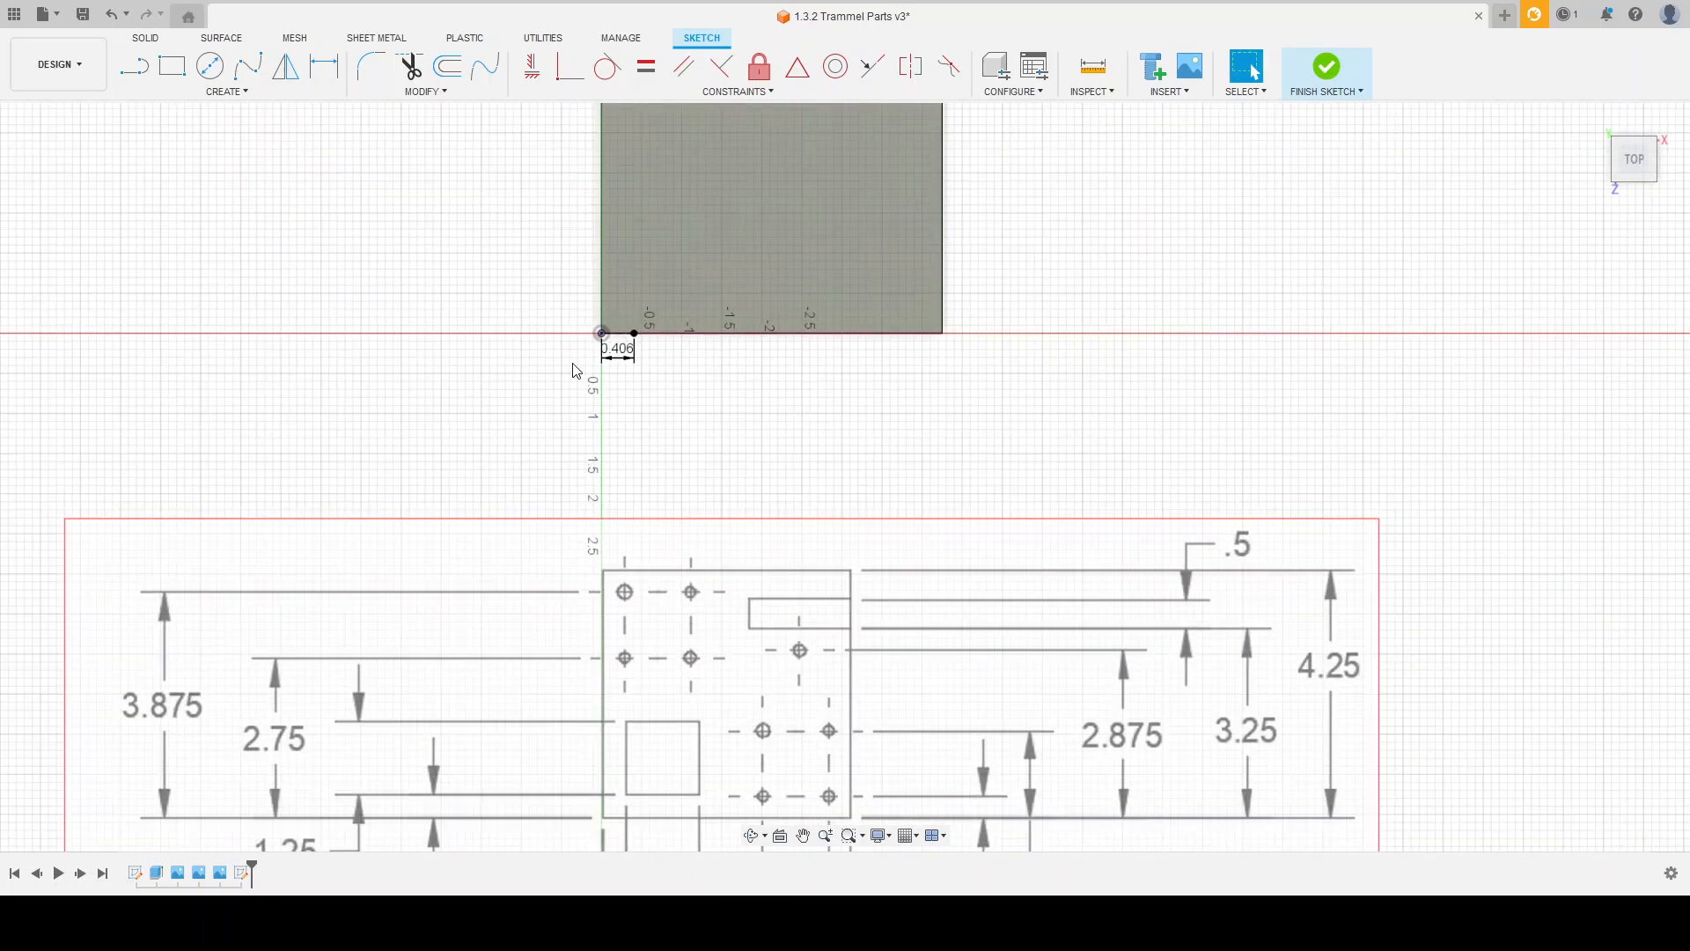
pyautogui.scroll(-3, 746, 253)
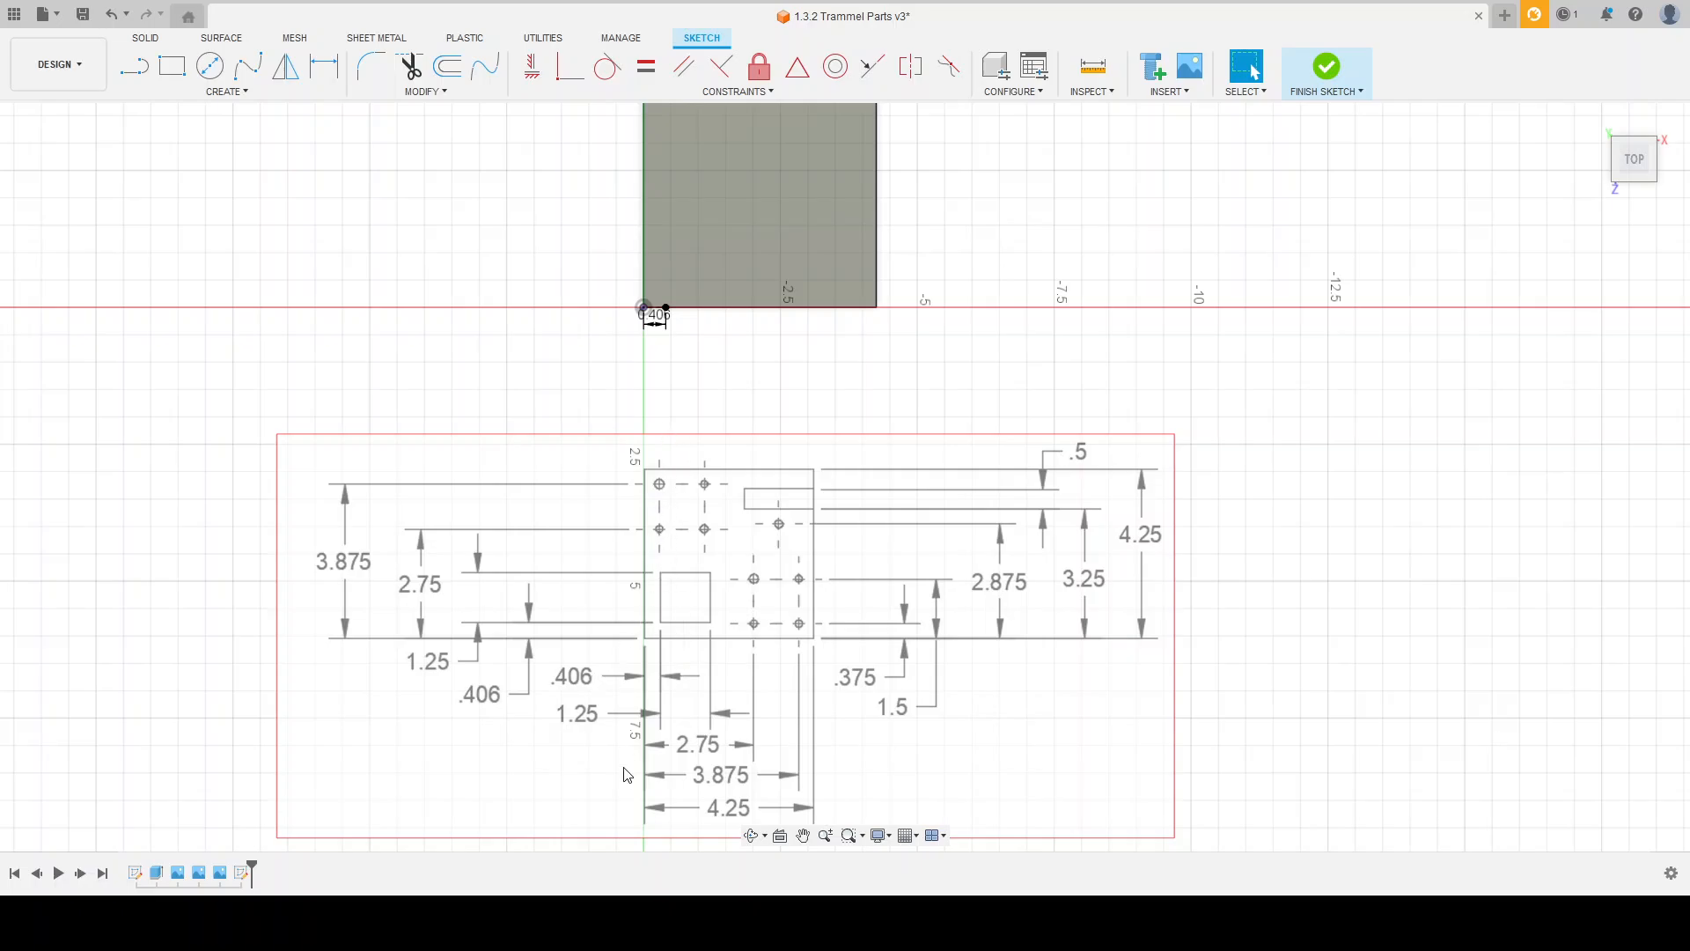
pyautogui.scroll(-2, 626, 775)
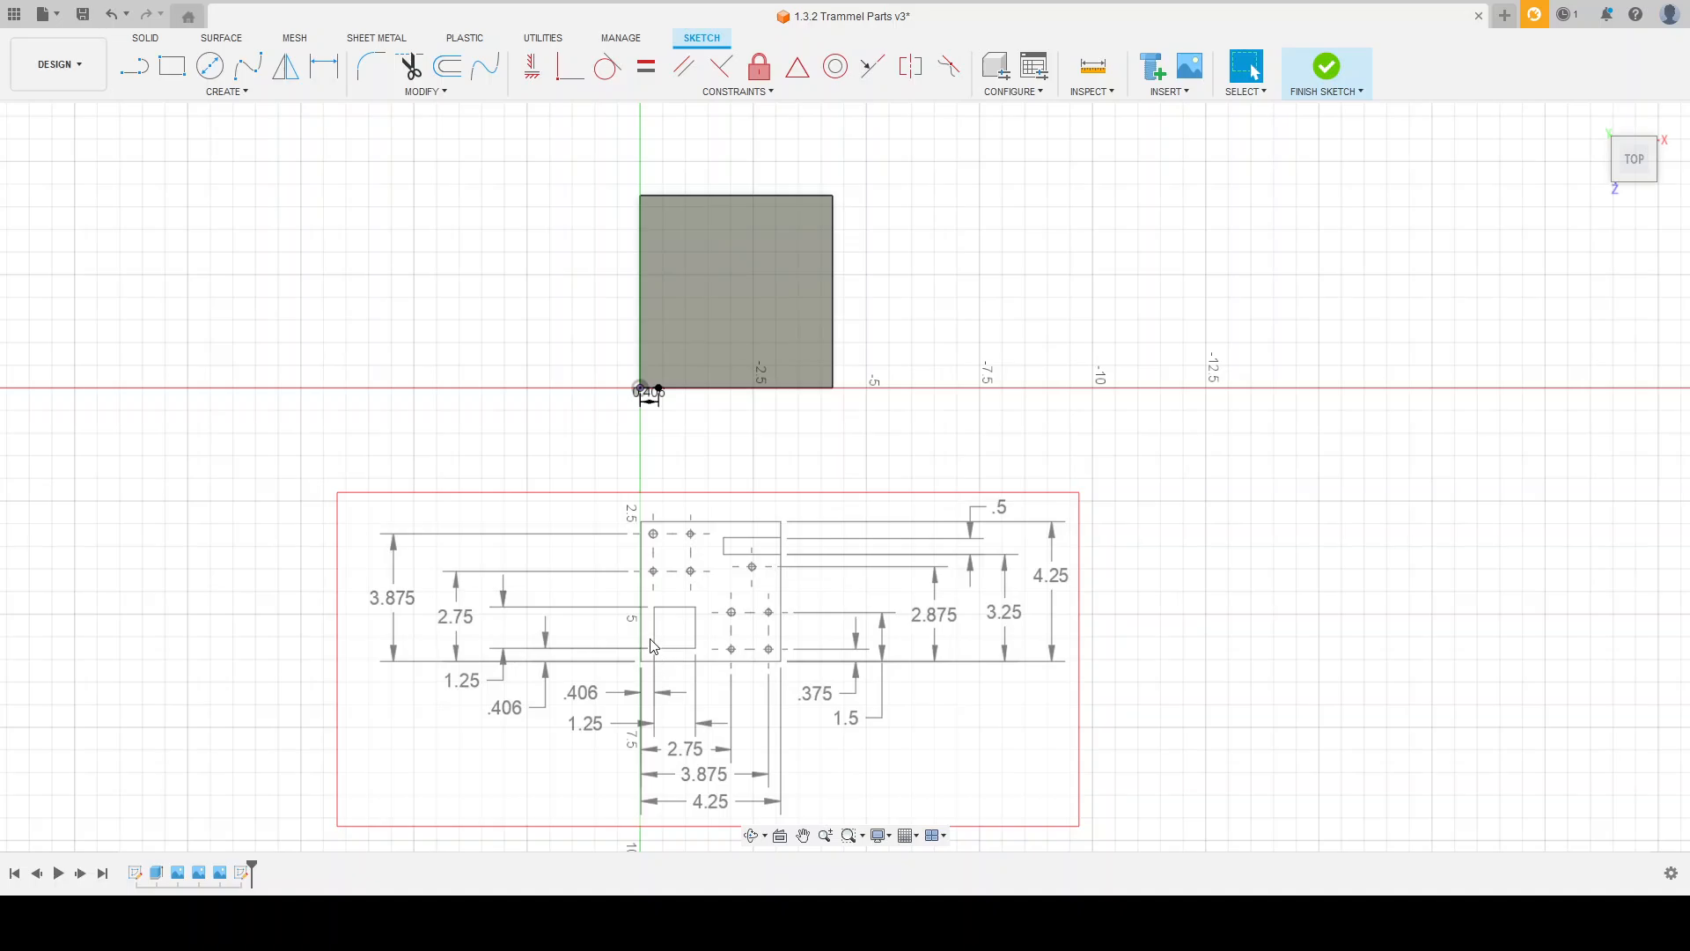
pyautogui.scroll(2, 653, 645)
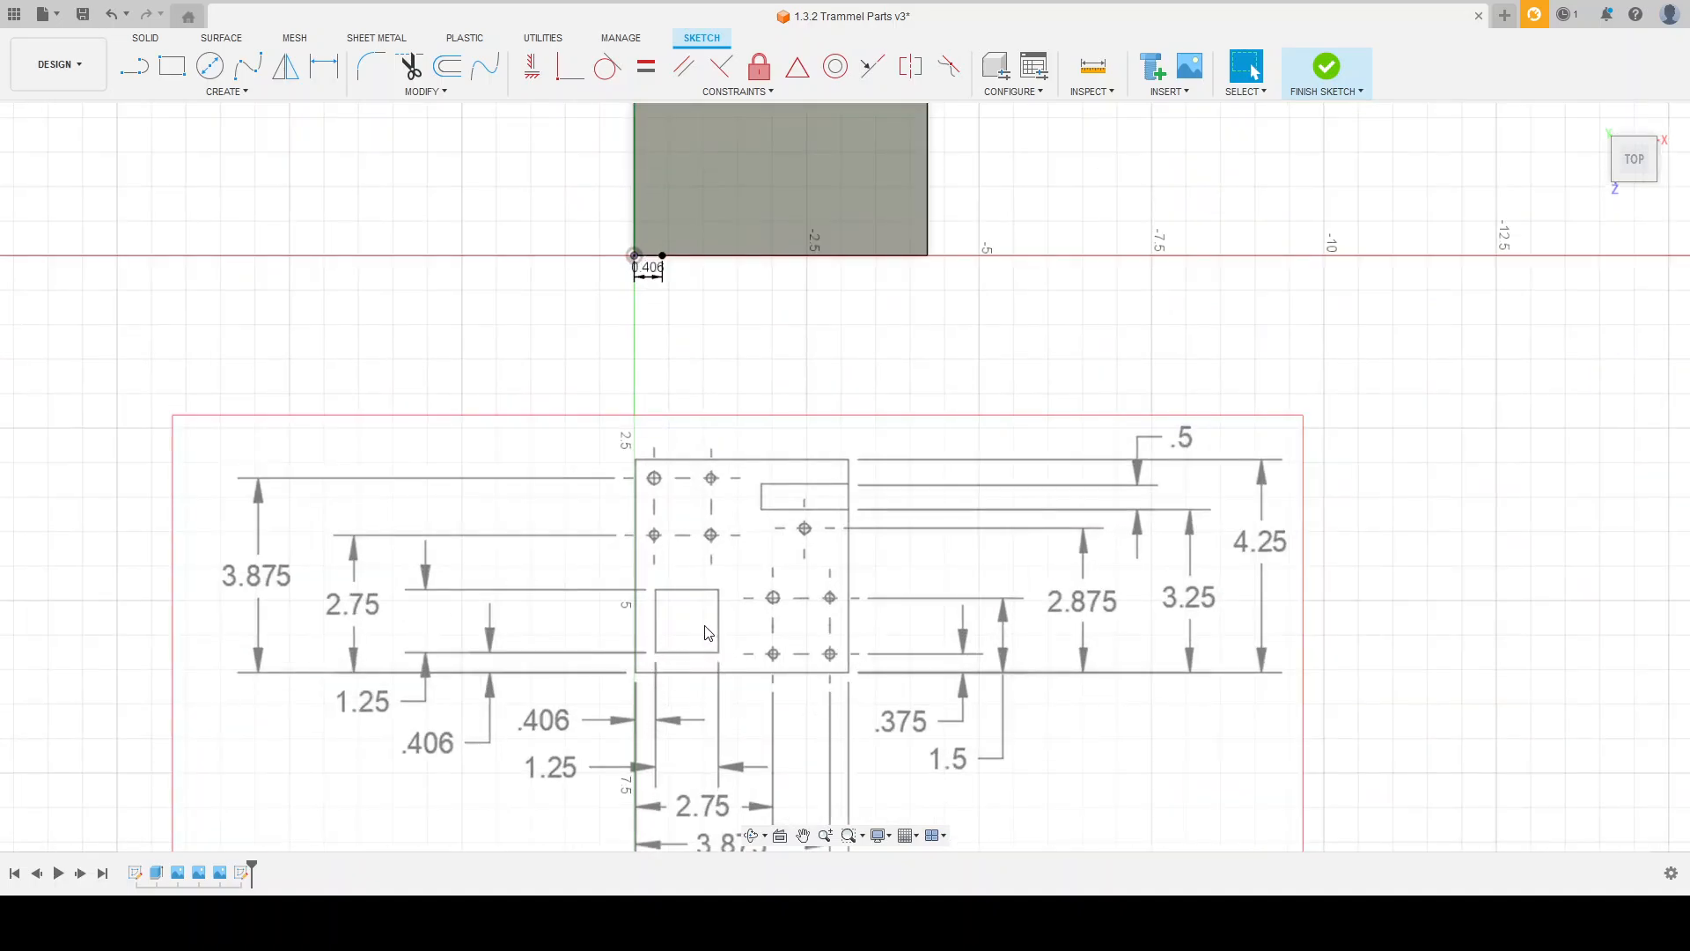
pyautogui.scroll(-2, 637, 764)
pyautogui.scroll(4, 636, 370)
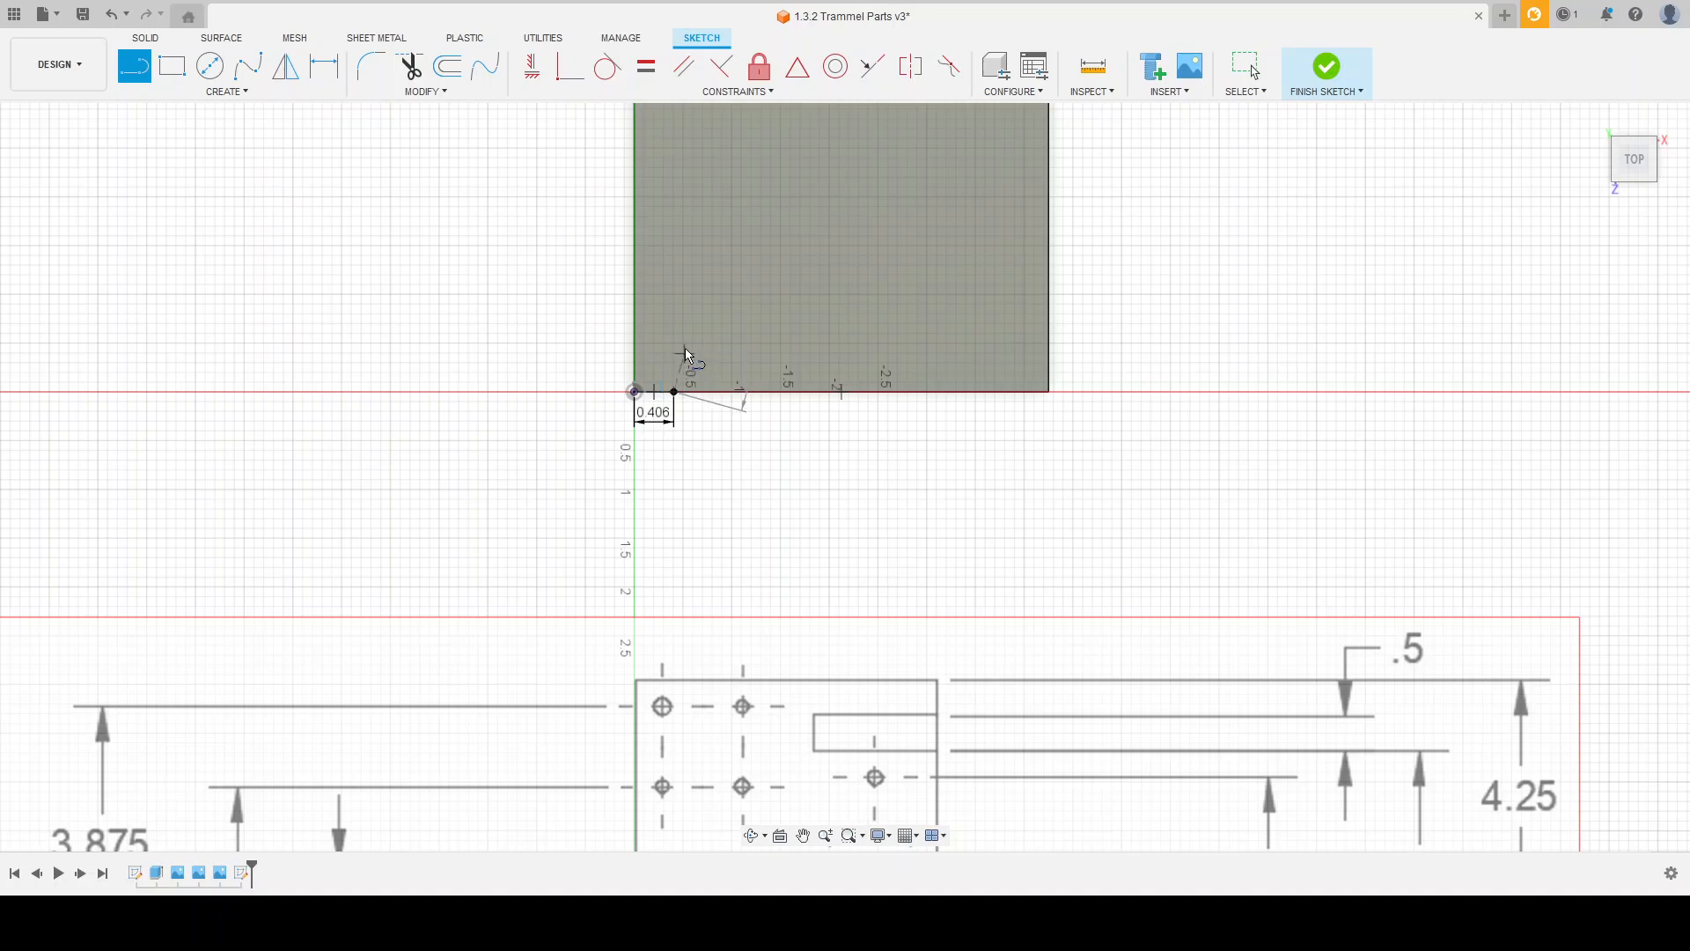
pyautogui.click(674, 352)
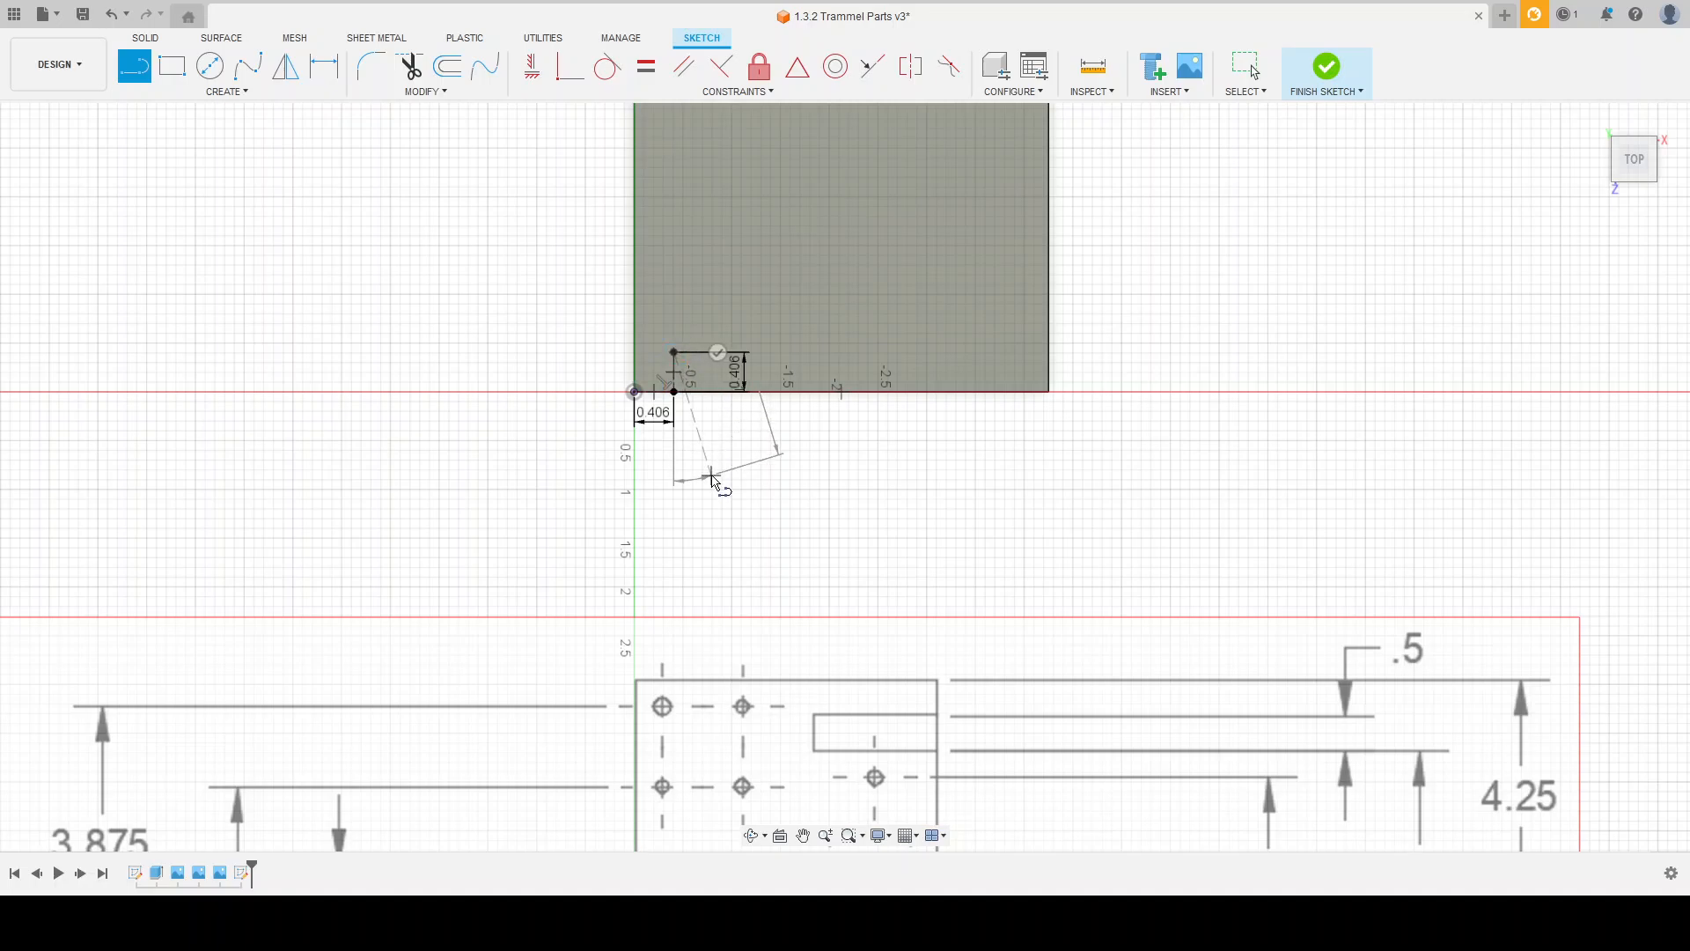
pyautogui.press('Escape')
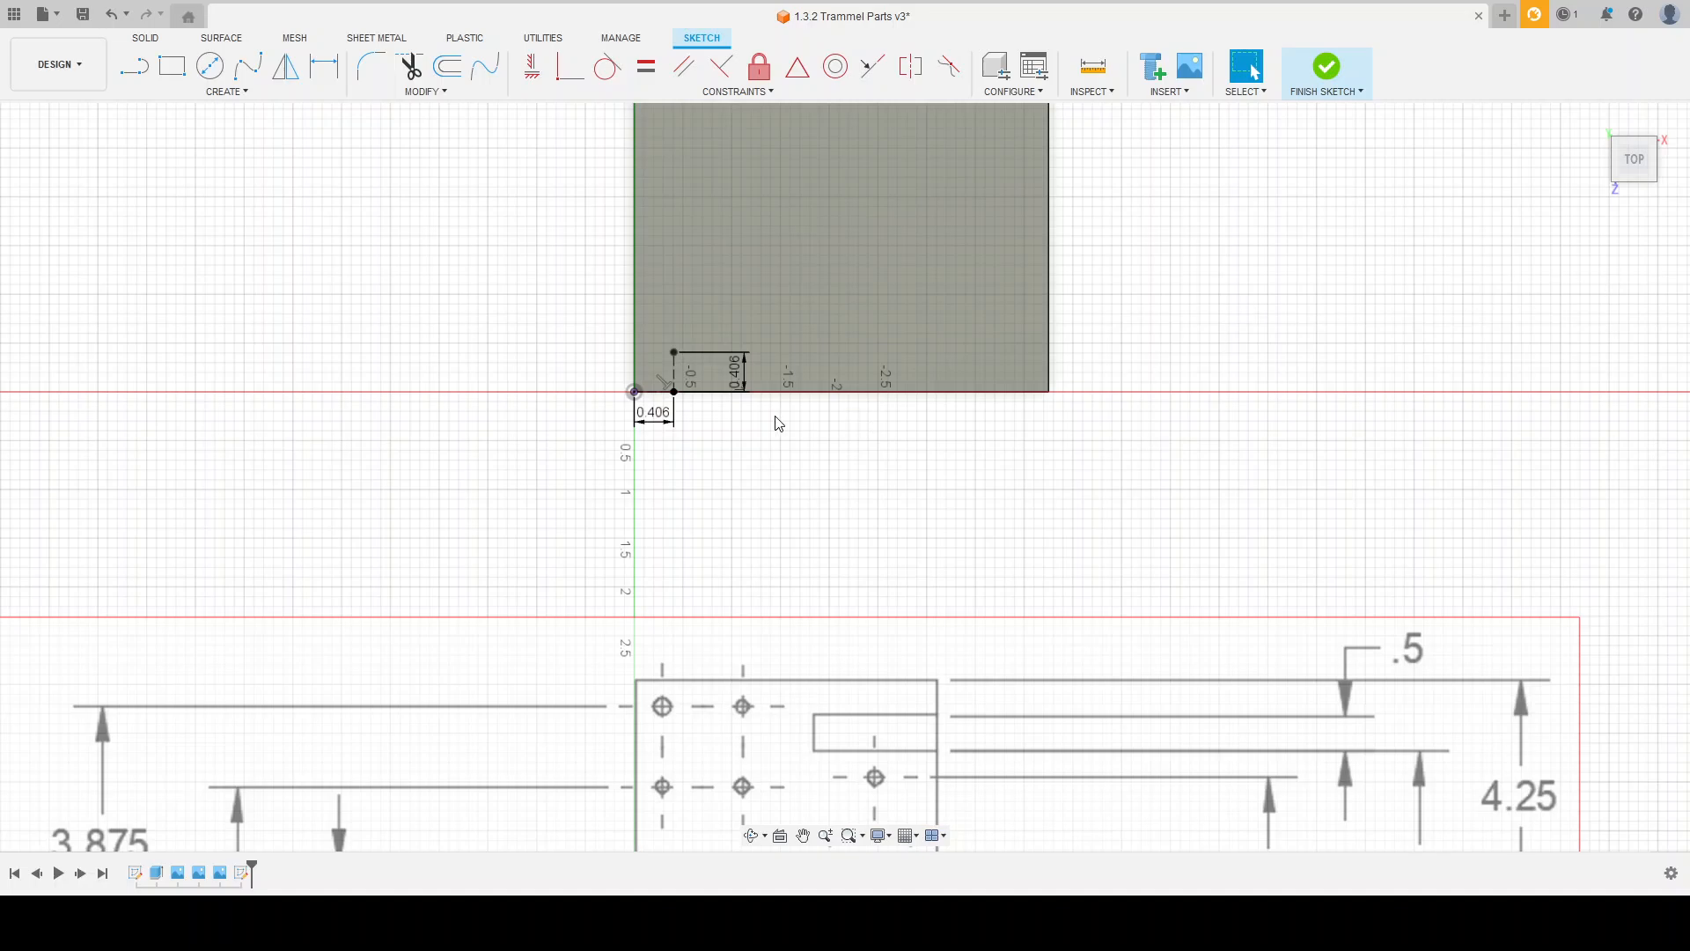
pyautogui.scroll(3, 652, 368)
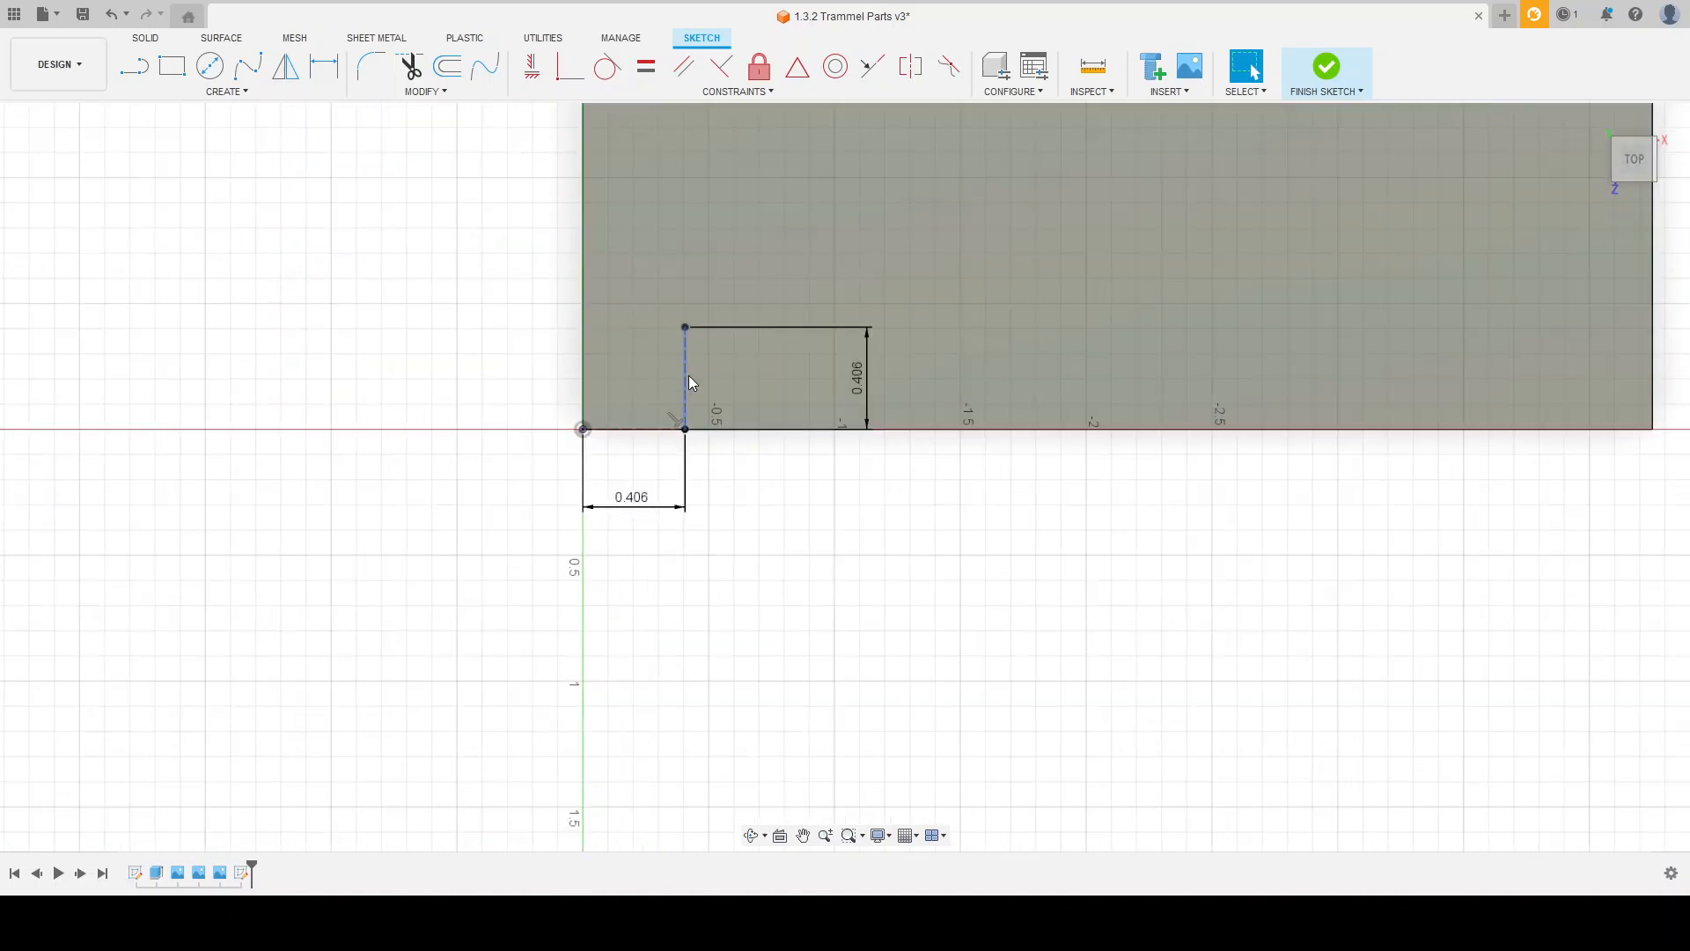
pyautogui.scroll(-5, 669, 316)
pyautogui.scroll(-1, 651, 302)
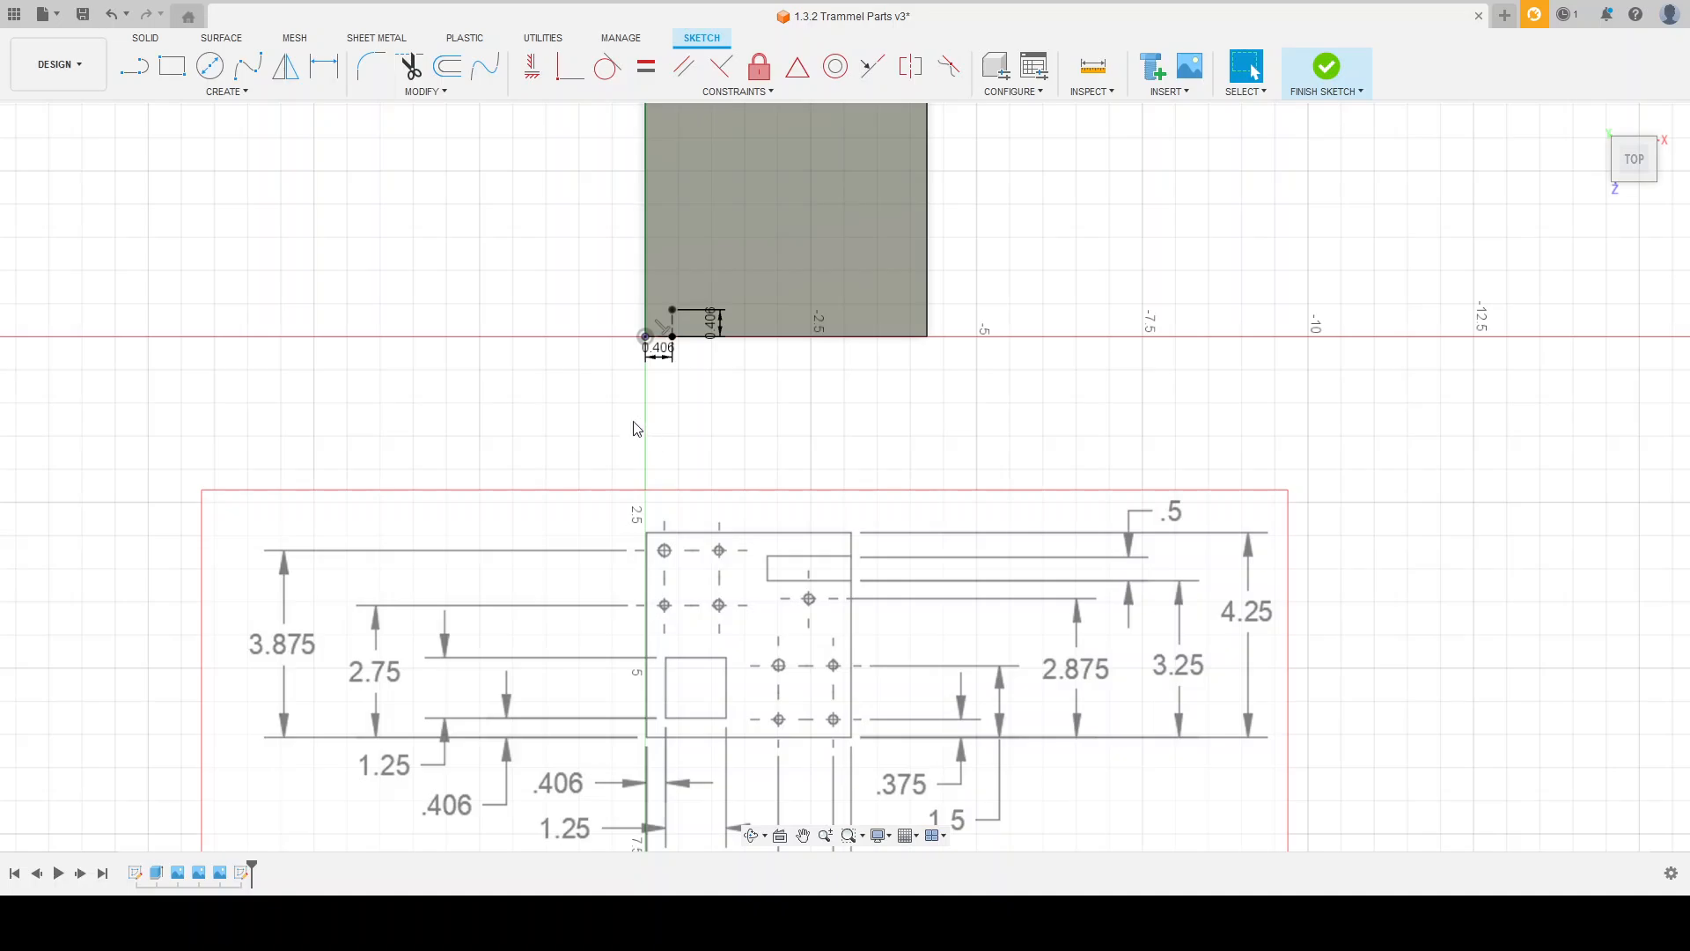
# Step: Draw a 2.75 vertical construction line up into the plate from the end of the horizontal 0.406 line
pyautogui.click(134, 66)
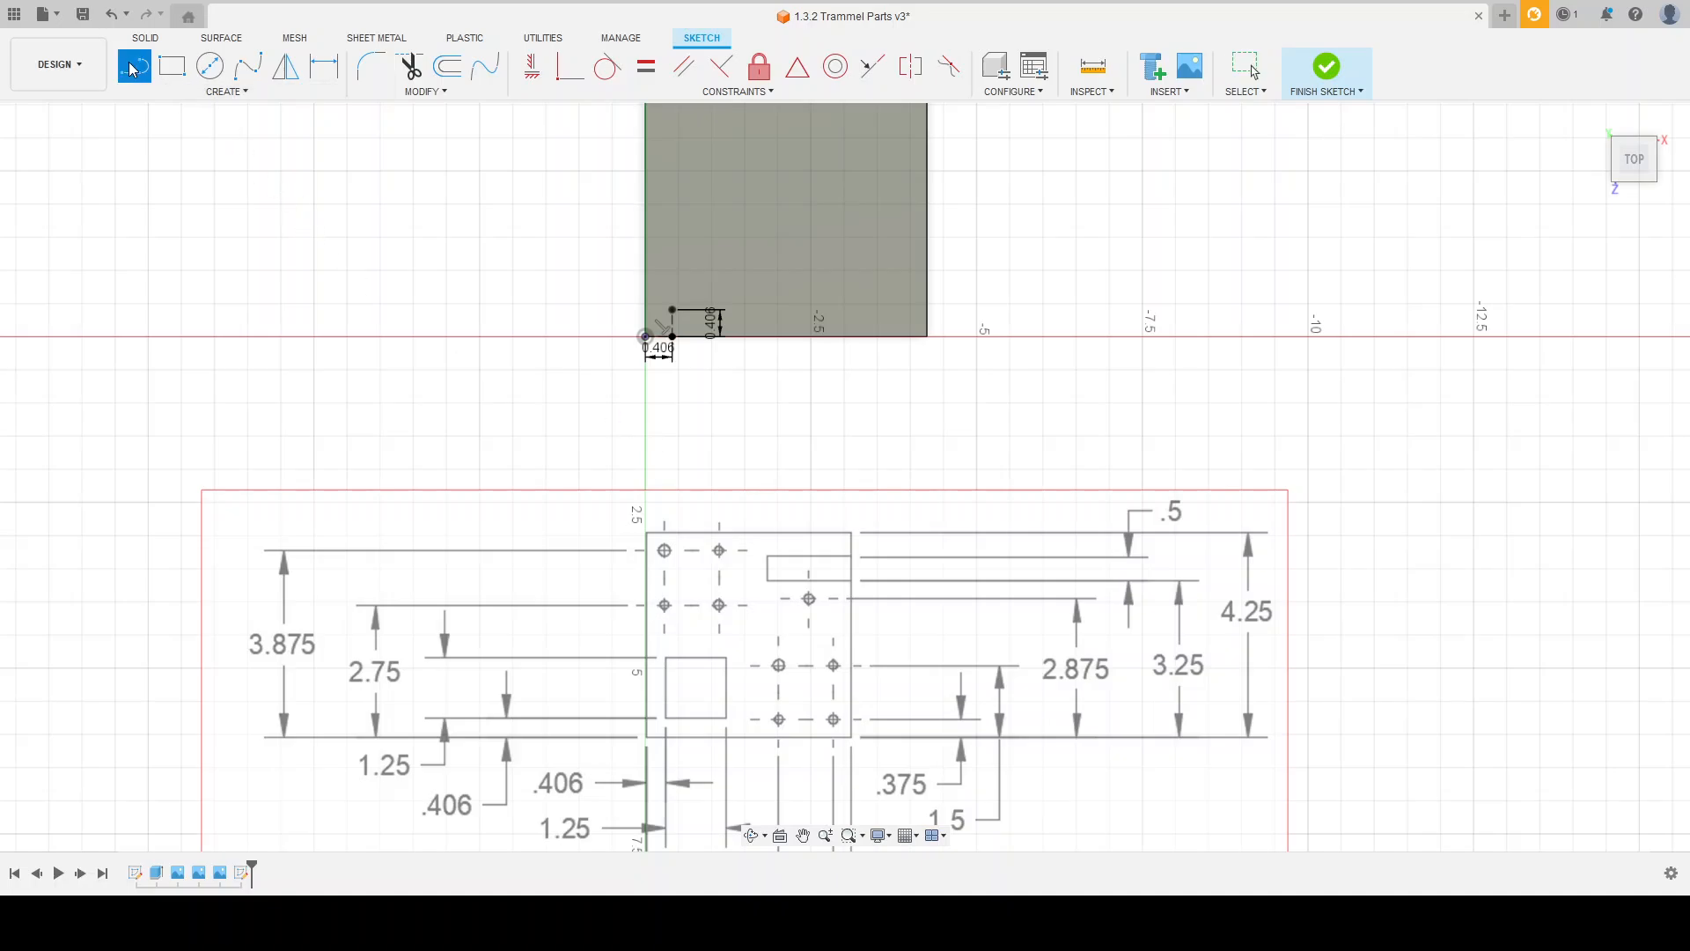
pyautogui.click(673, 338)
pyautogui.scroll(-3, 669, 357)
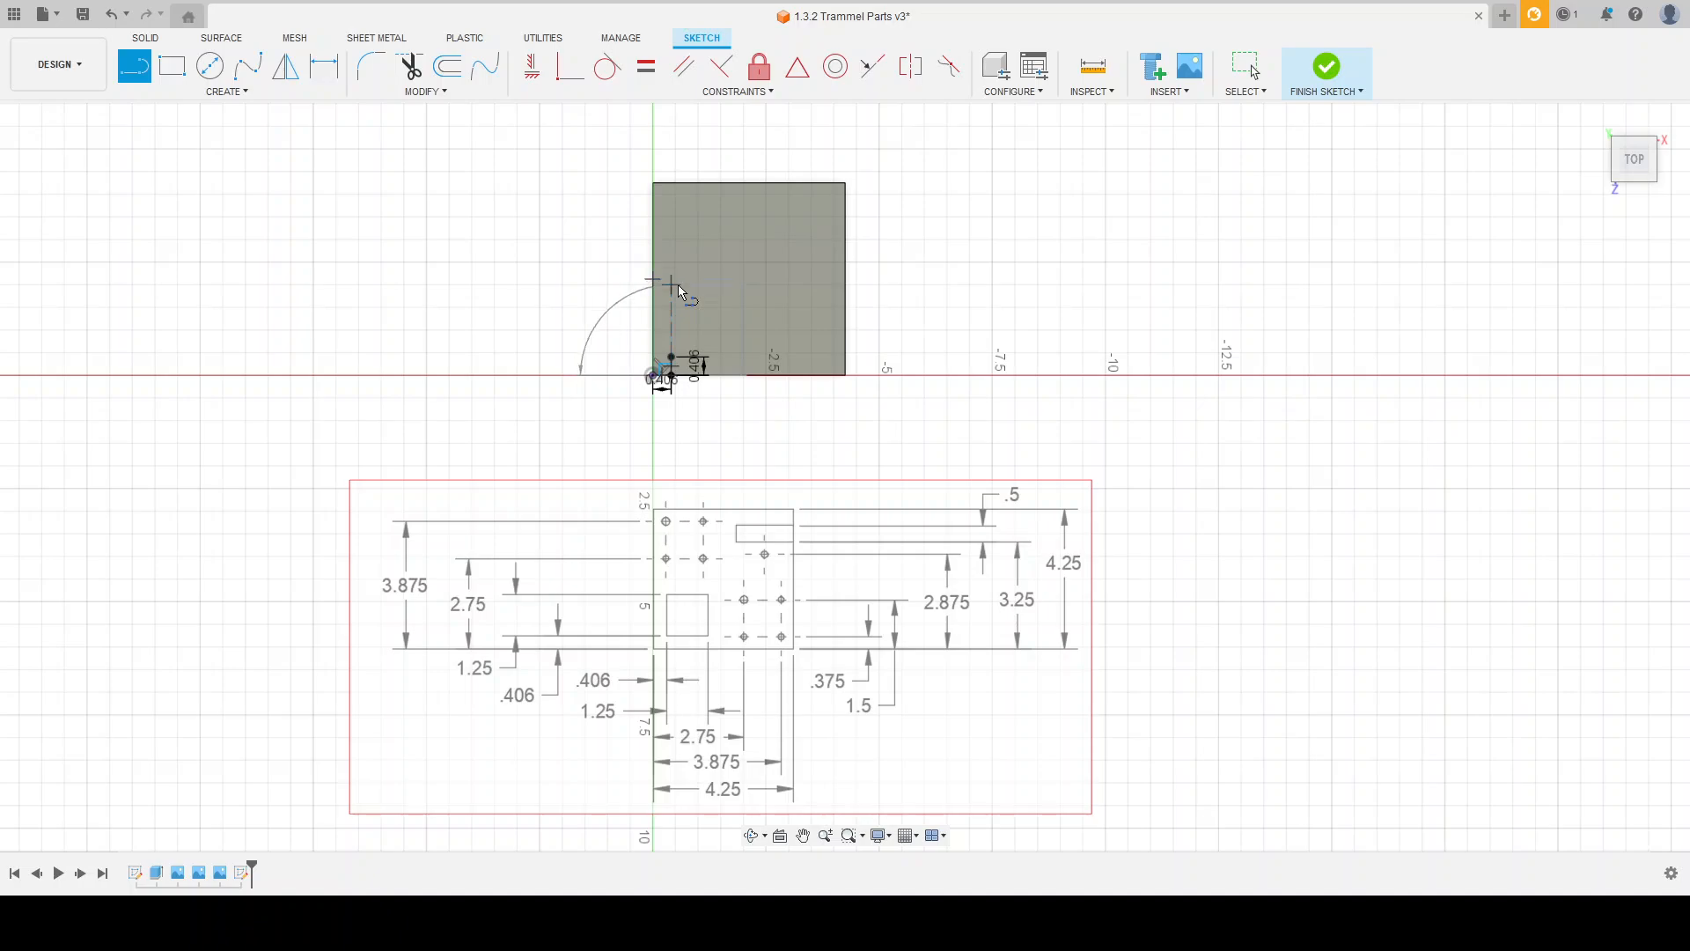
pyautogui.click(673, 252)
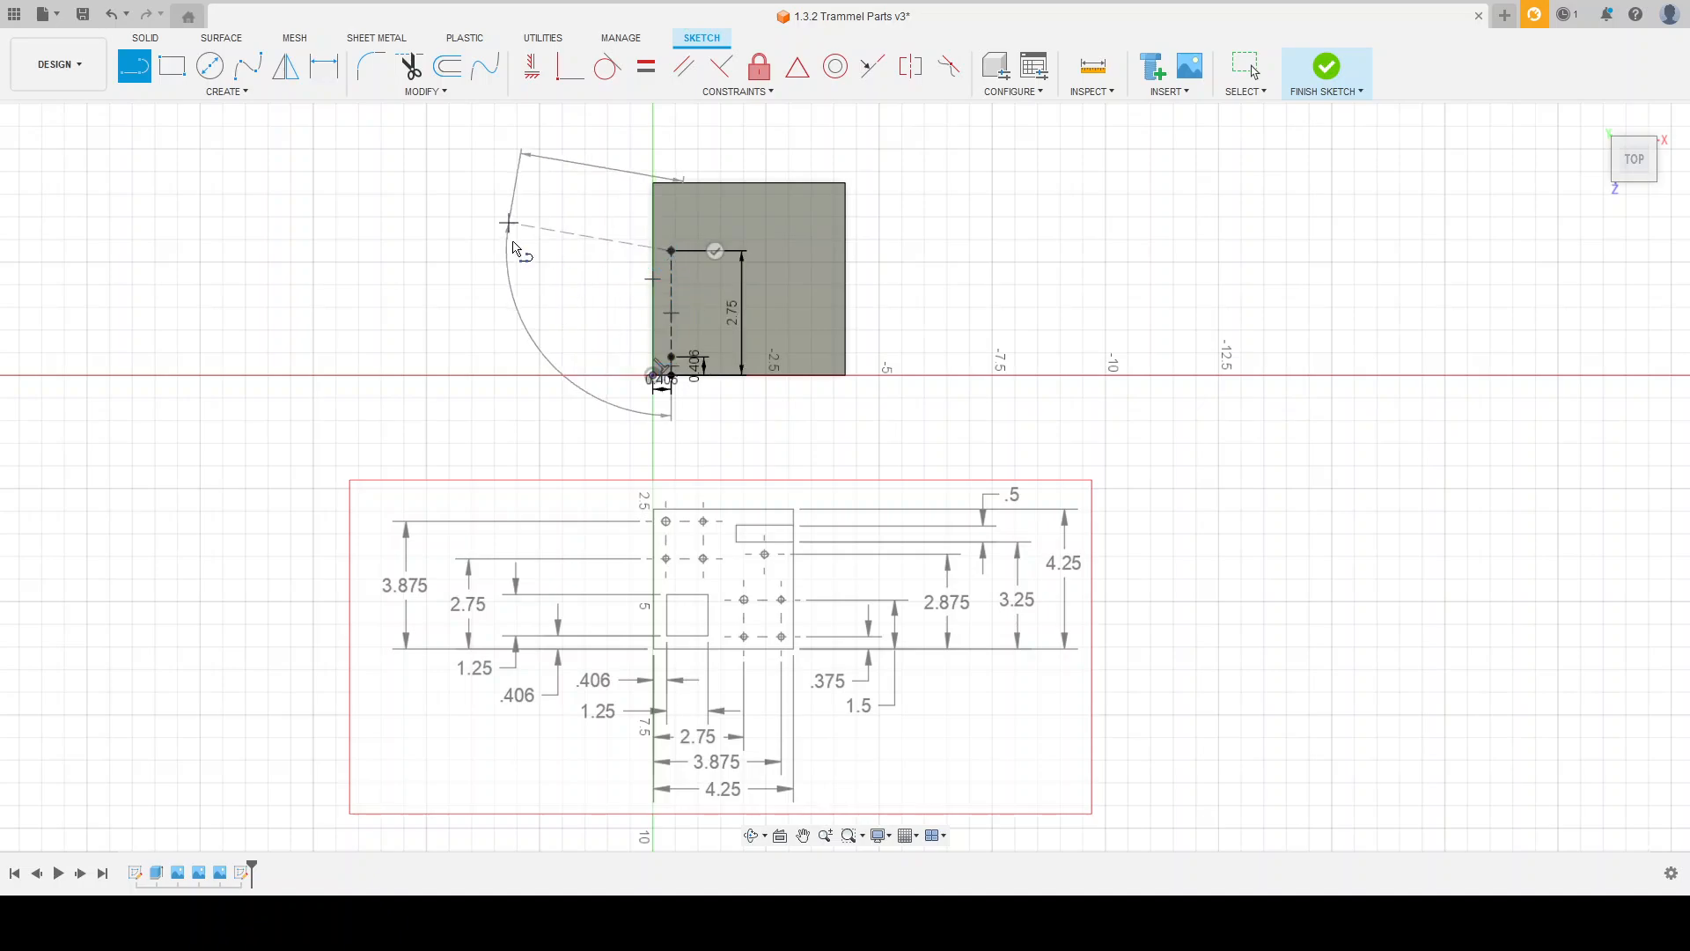
pyautogui.press('Escape')
# Step: Draw a 3.875 vertical construction line up from the same end point of the horizontal 0.406 line
pyautogui.press('l')
pyautogui.scroll(3, 676, 365)
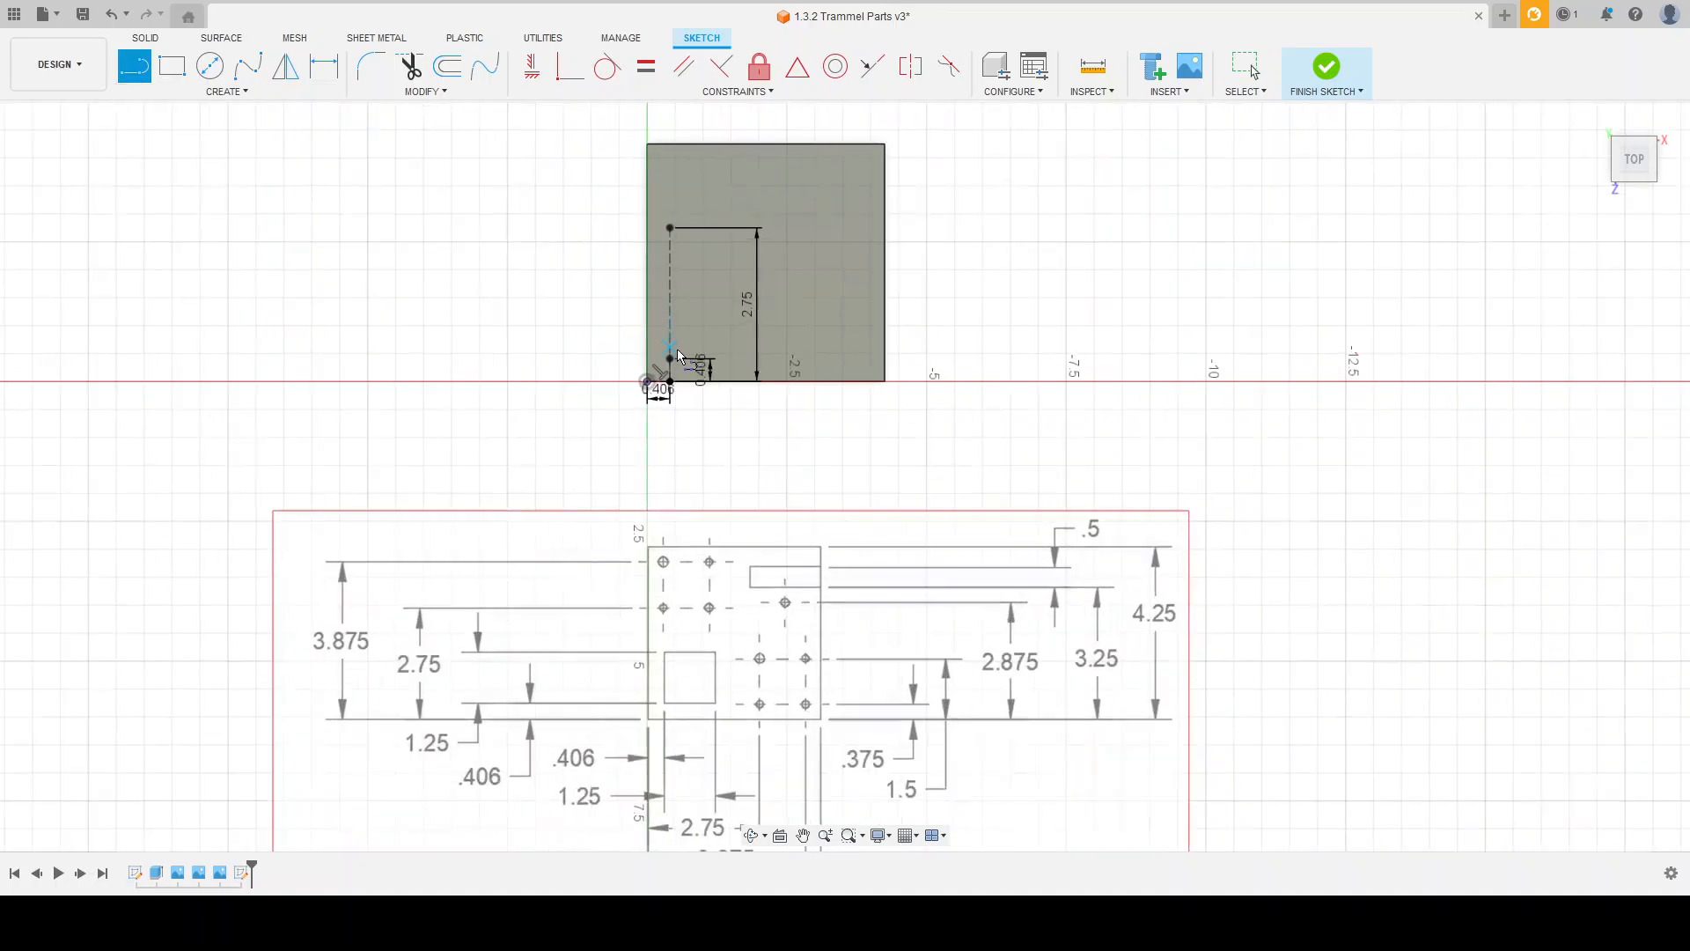
pyautogui.click(675, 370)
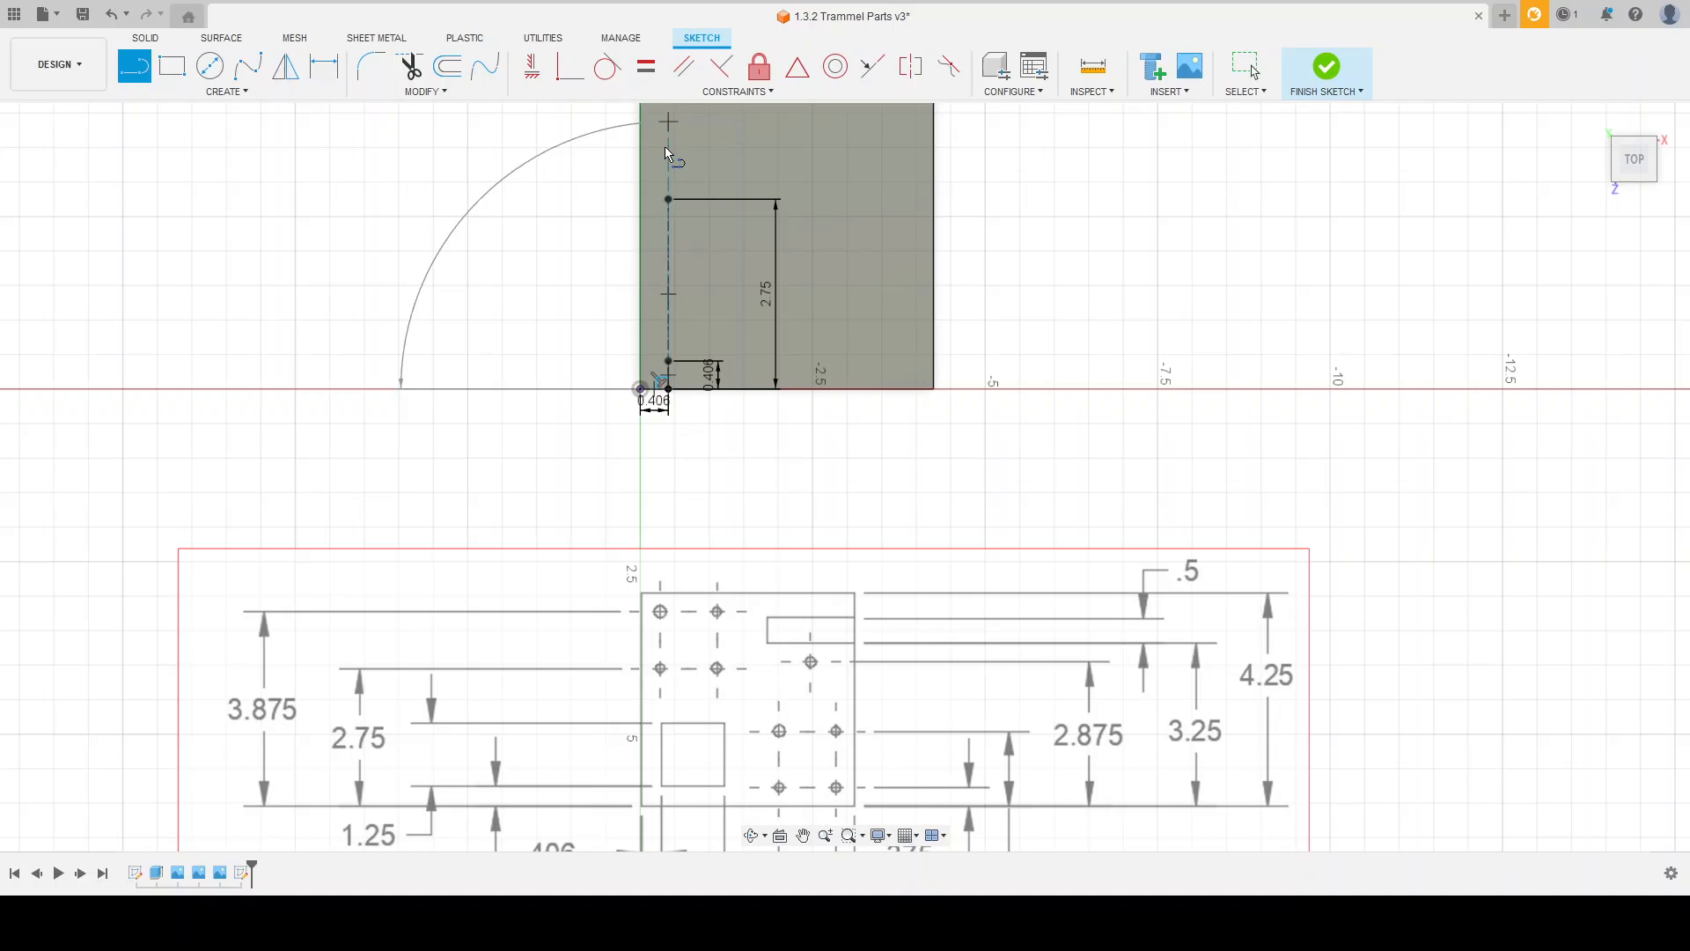
pyautogui.press('Return')
pyautogui.press('Escape')
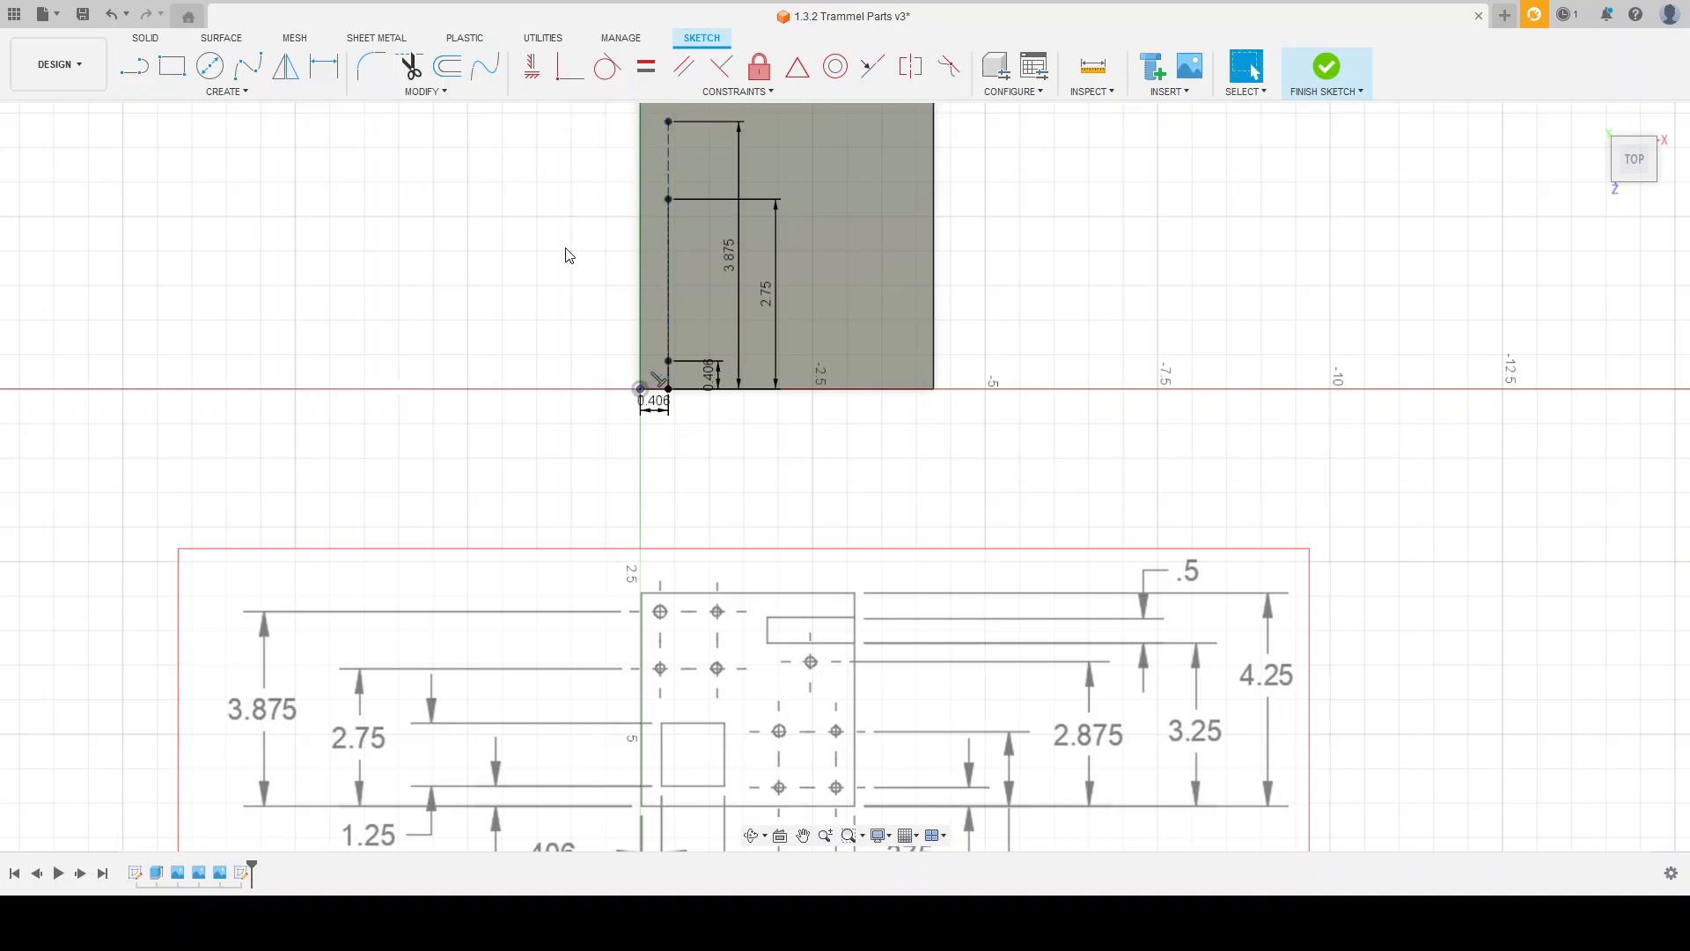
# Step: Toggle the construction setting of the vertical line that ends at the 2.75 point
pyautogui.scroll(-1, 573, 437)
pyautogui.click(658, 222)
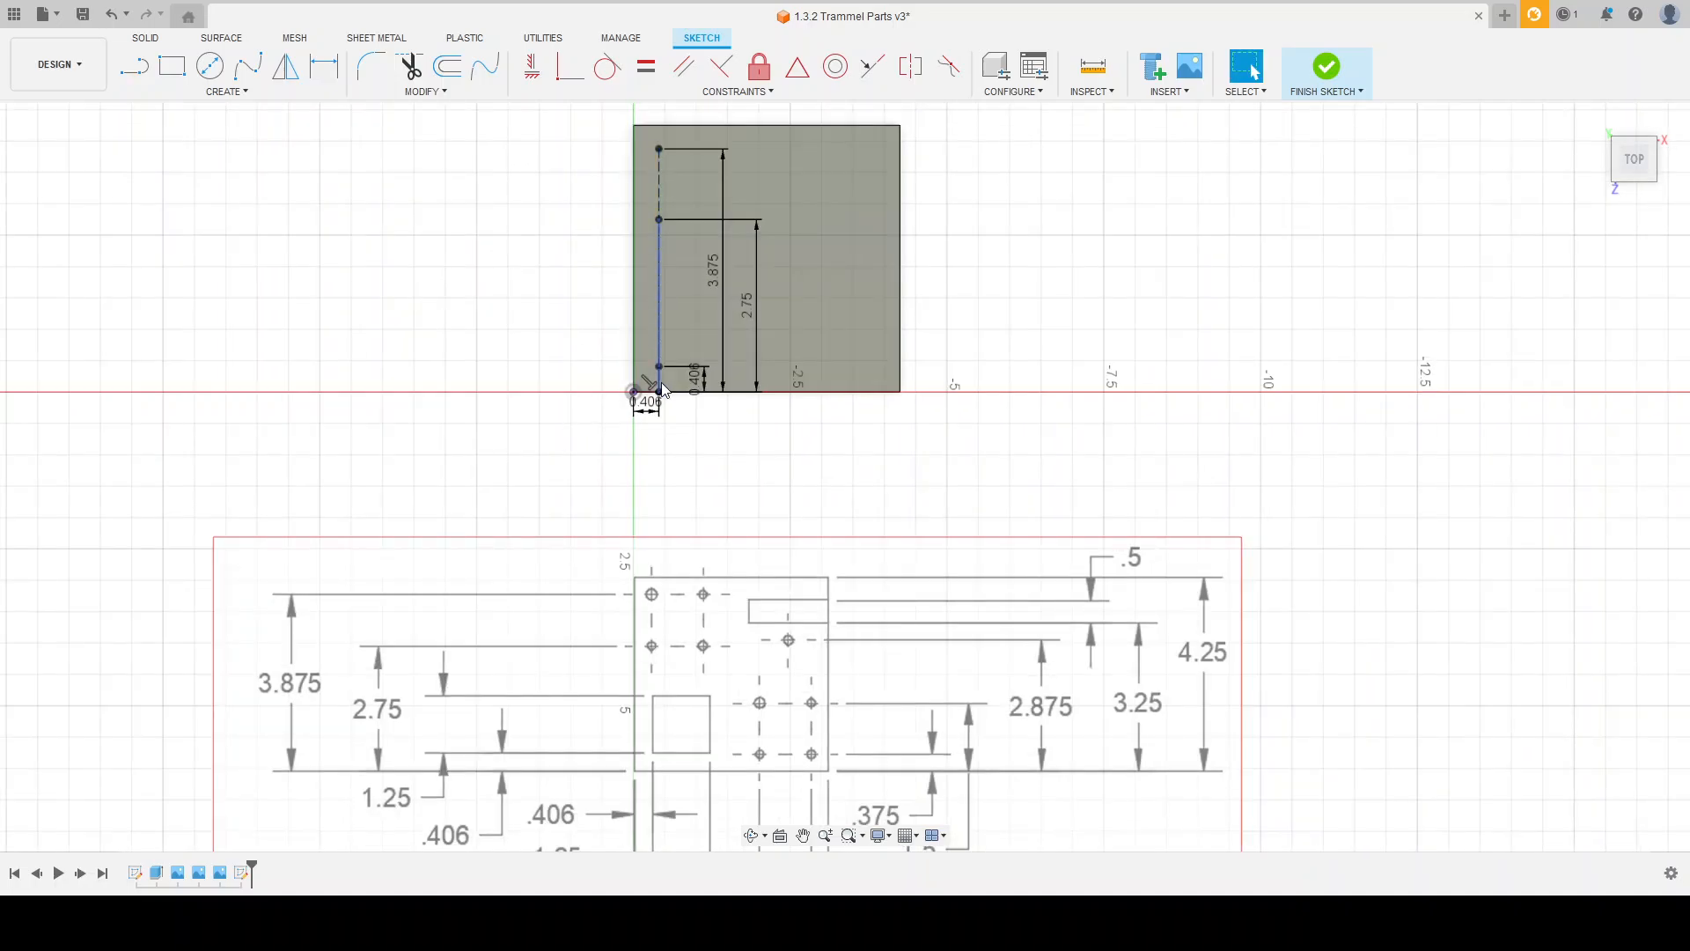
pyautogui.press('x')
pyautogui.scroll(-1, 587, 470)
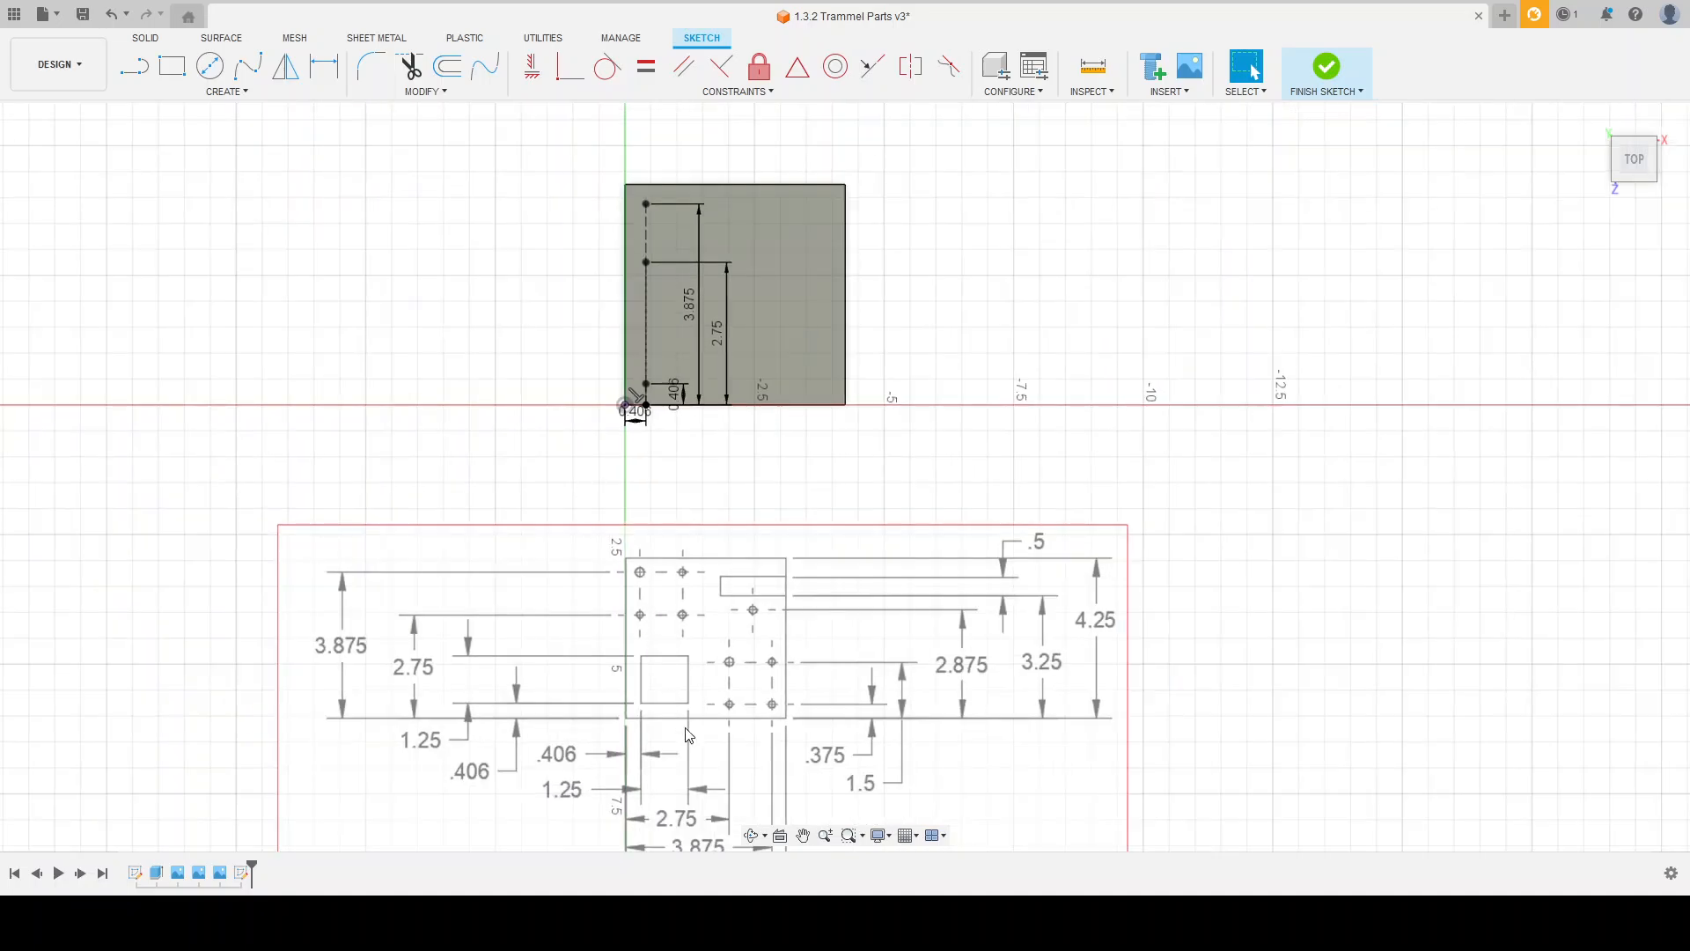
# Step: Move the 3.875, 2.75 and 0.406 vertical dimensions outside the plate, beside its left edge
pyautogui.scroll(1, 700, 745)
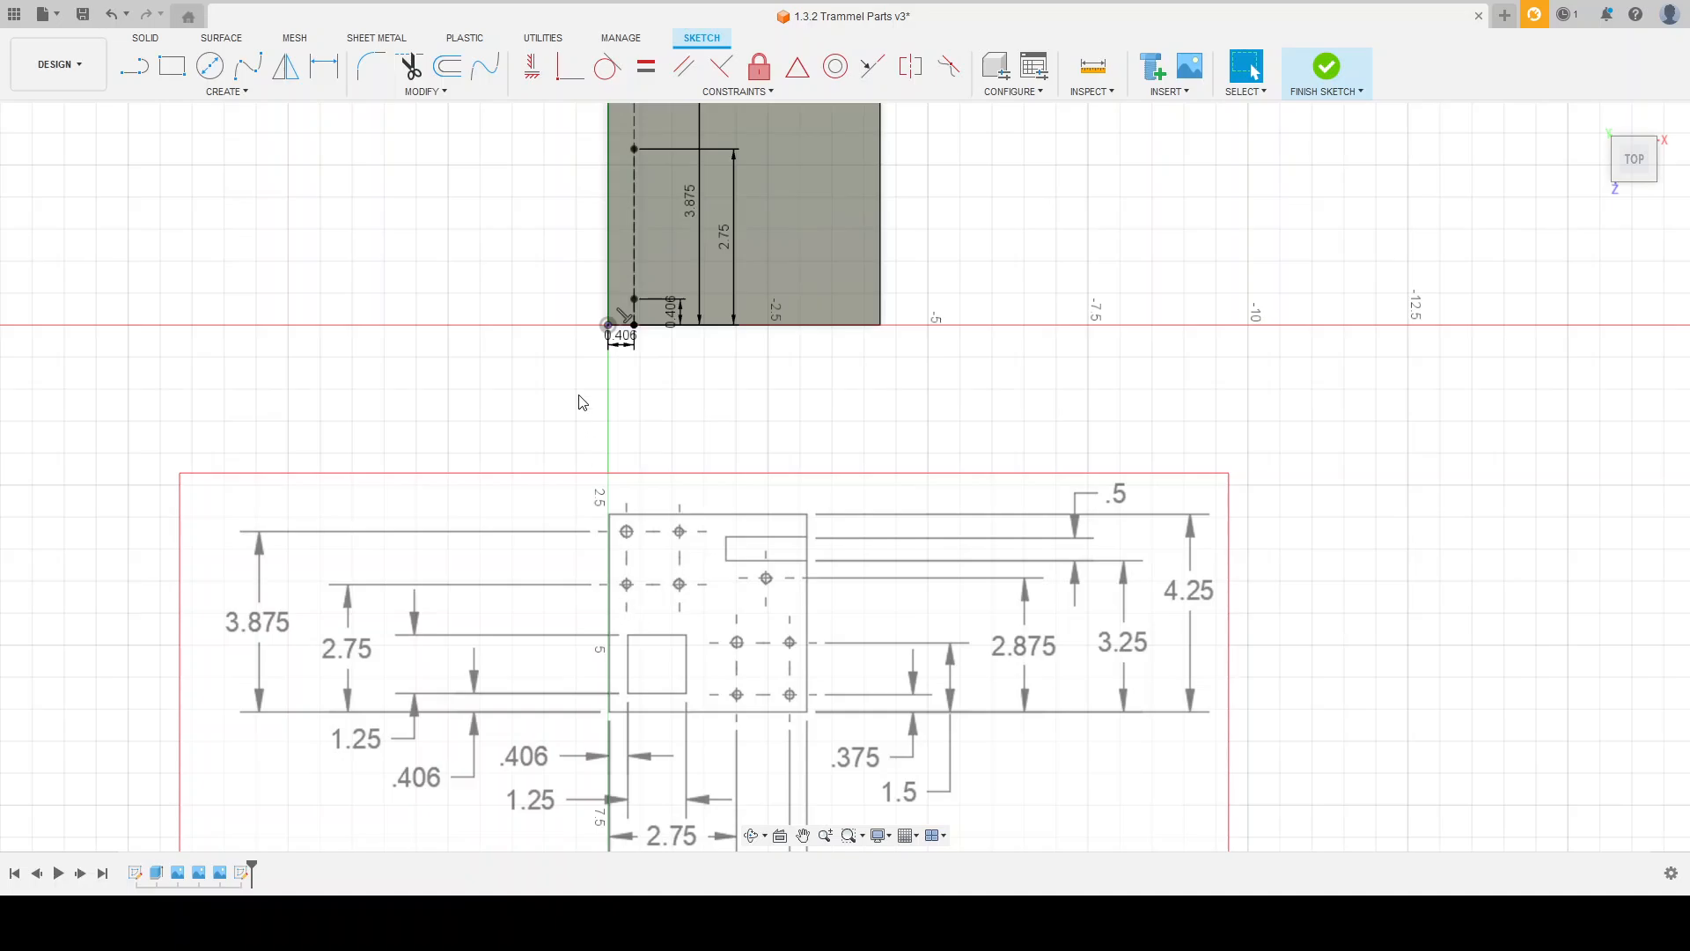
pyautogui.scroll(-1, 679, 403)
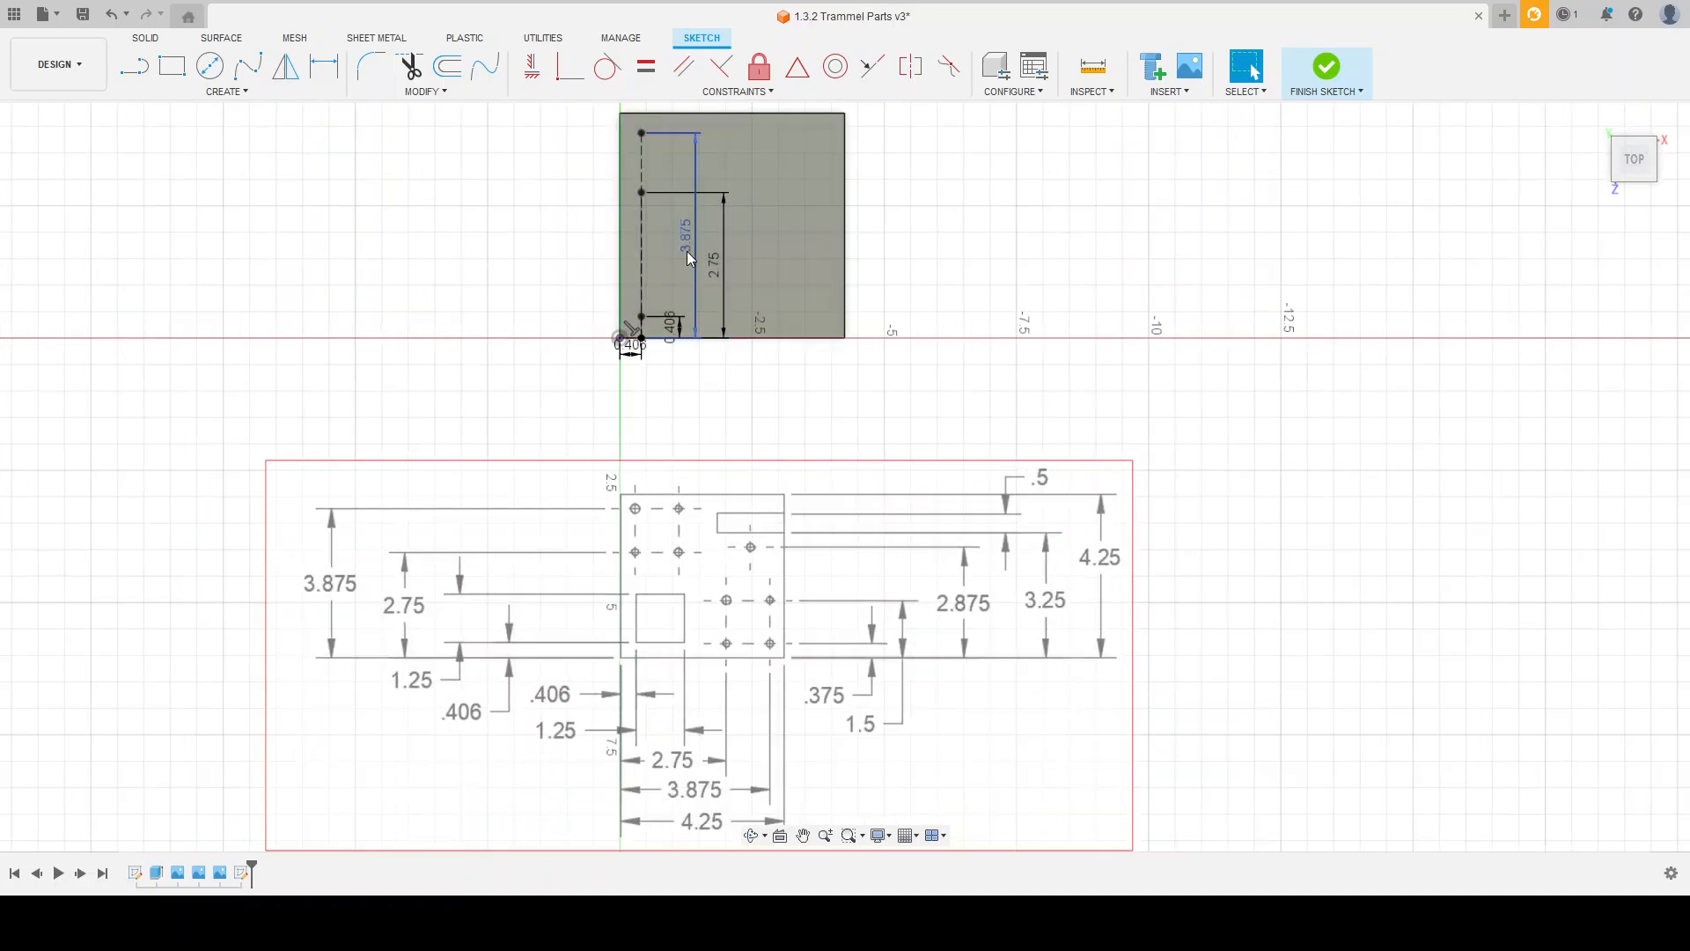
pyautogui.moveTo(687, 251); pyautogui.dragTo(574, 251)
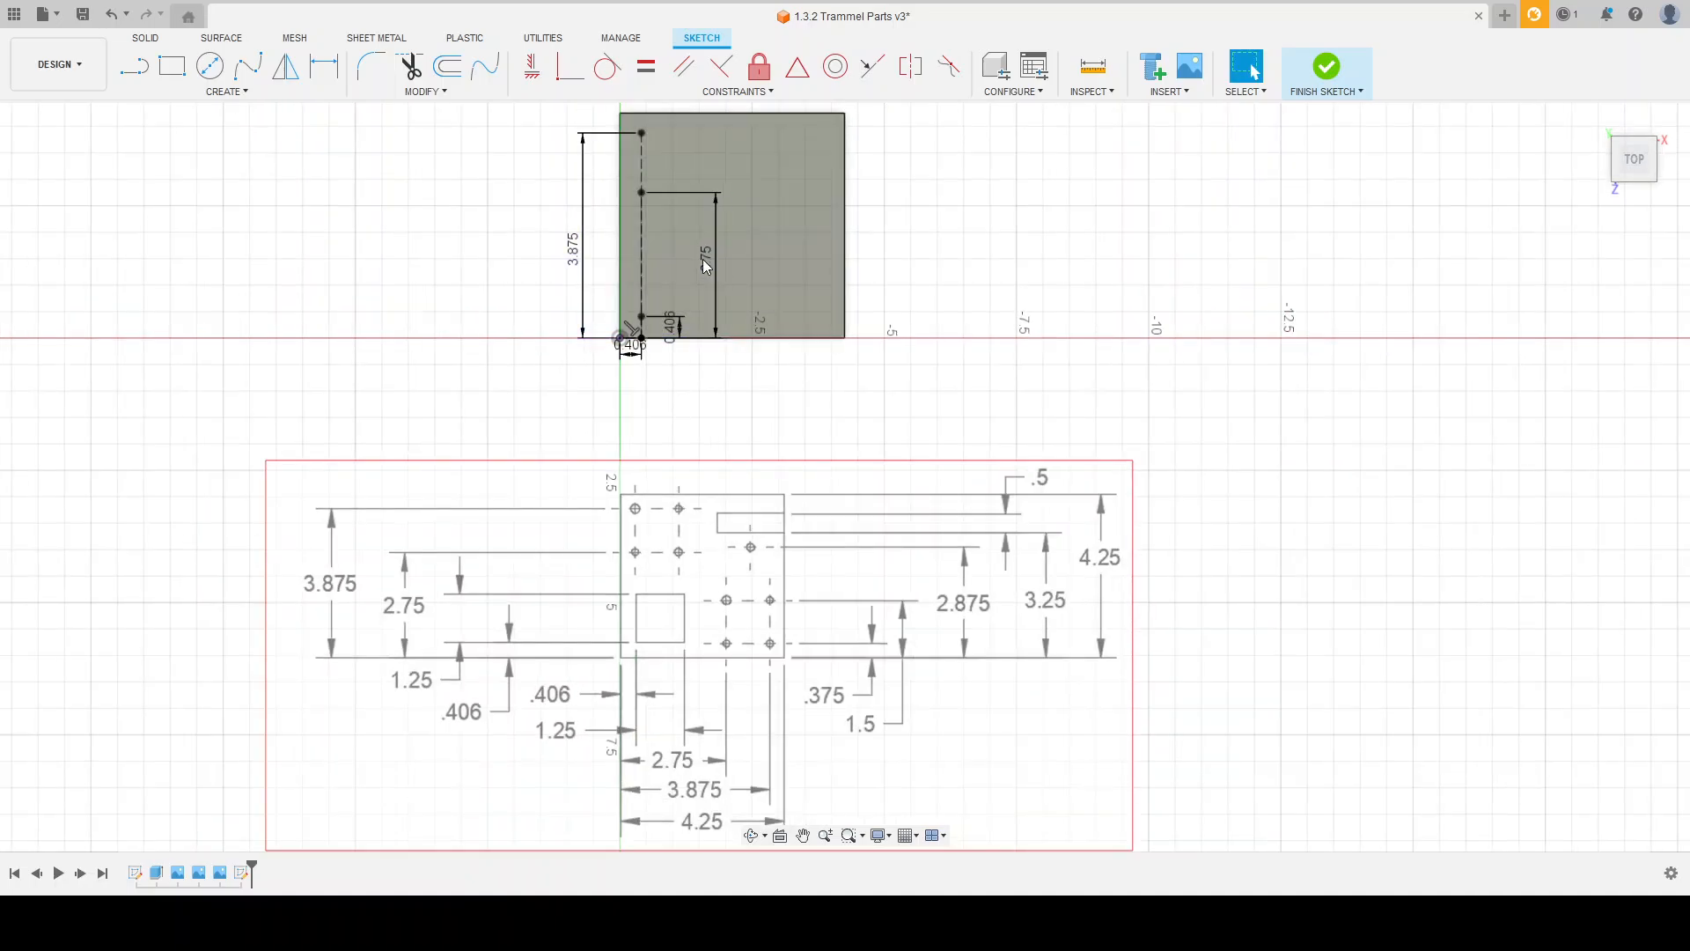
pyautogui.moveTo(704, 260); pyautogui.dragTo(550, 256)
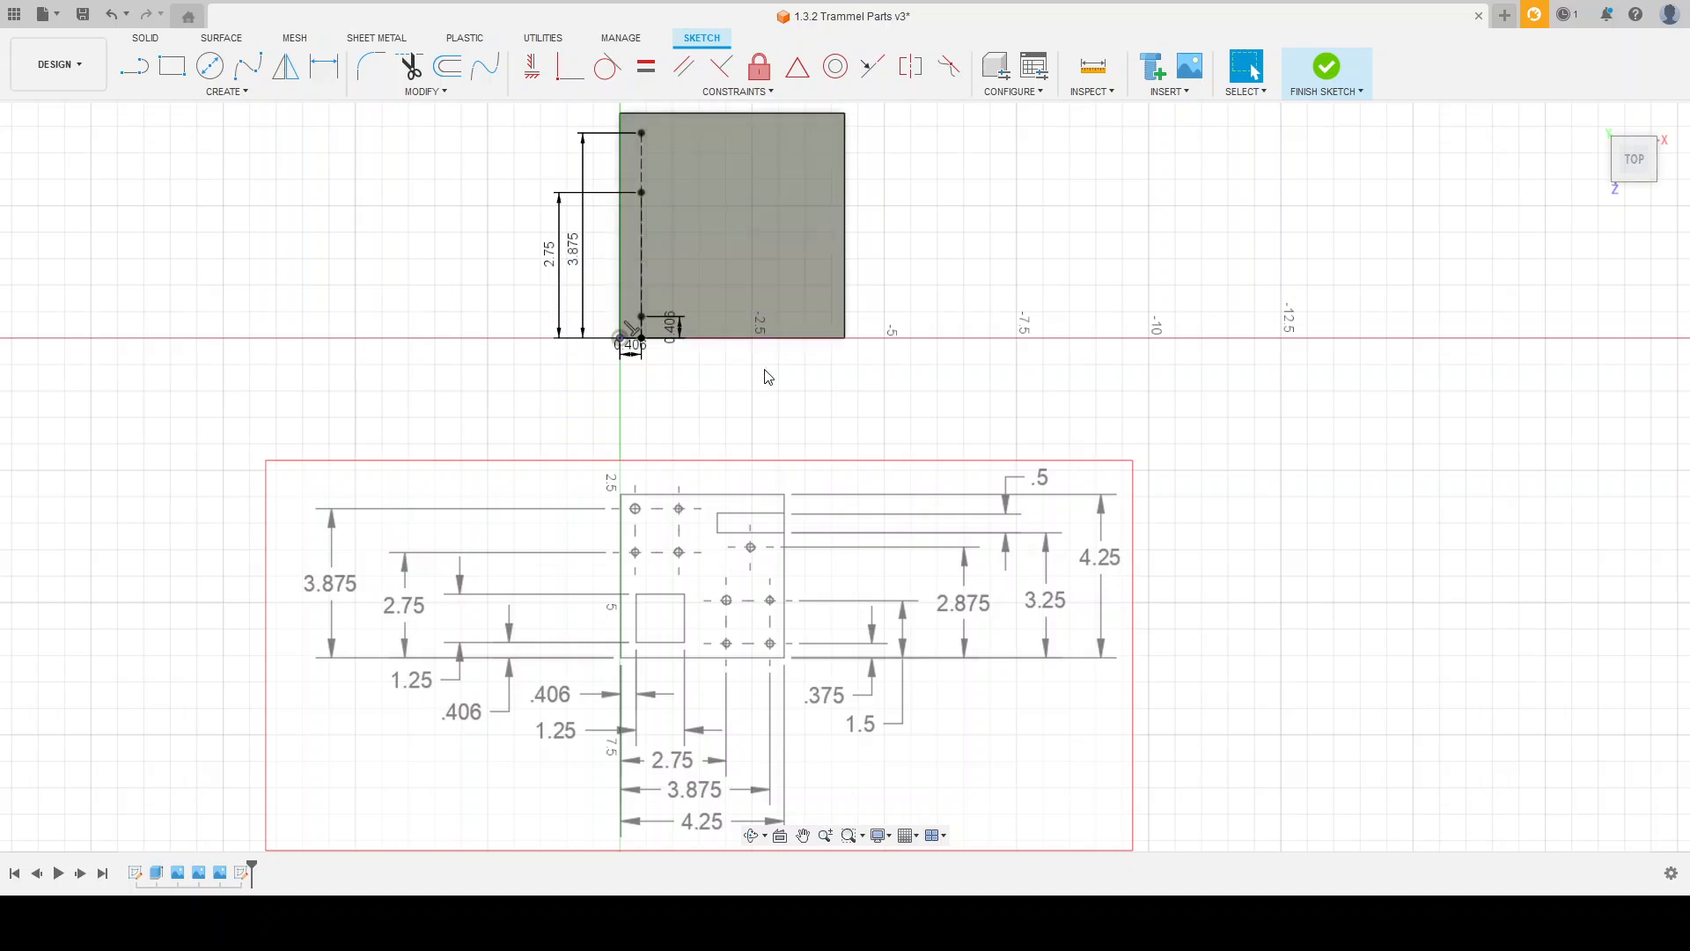
pyautogui.moveTo(673, 327); pyautogui.dragTo(570, 339)
pyautogui.press('Escape')
pyautogui.scroll(-2, 671, 652)
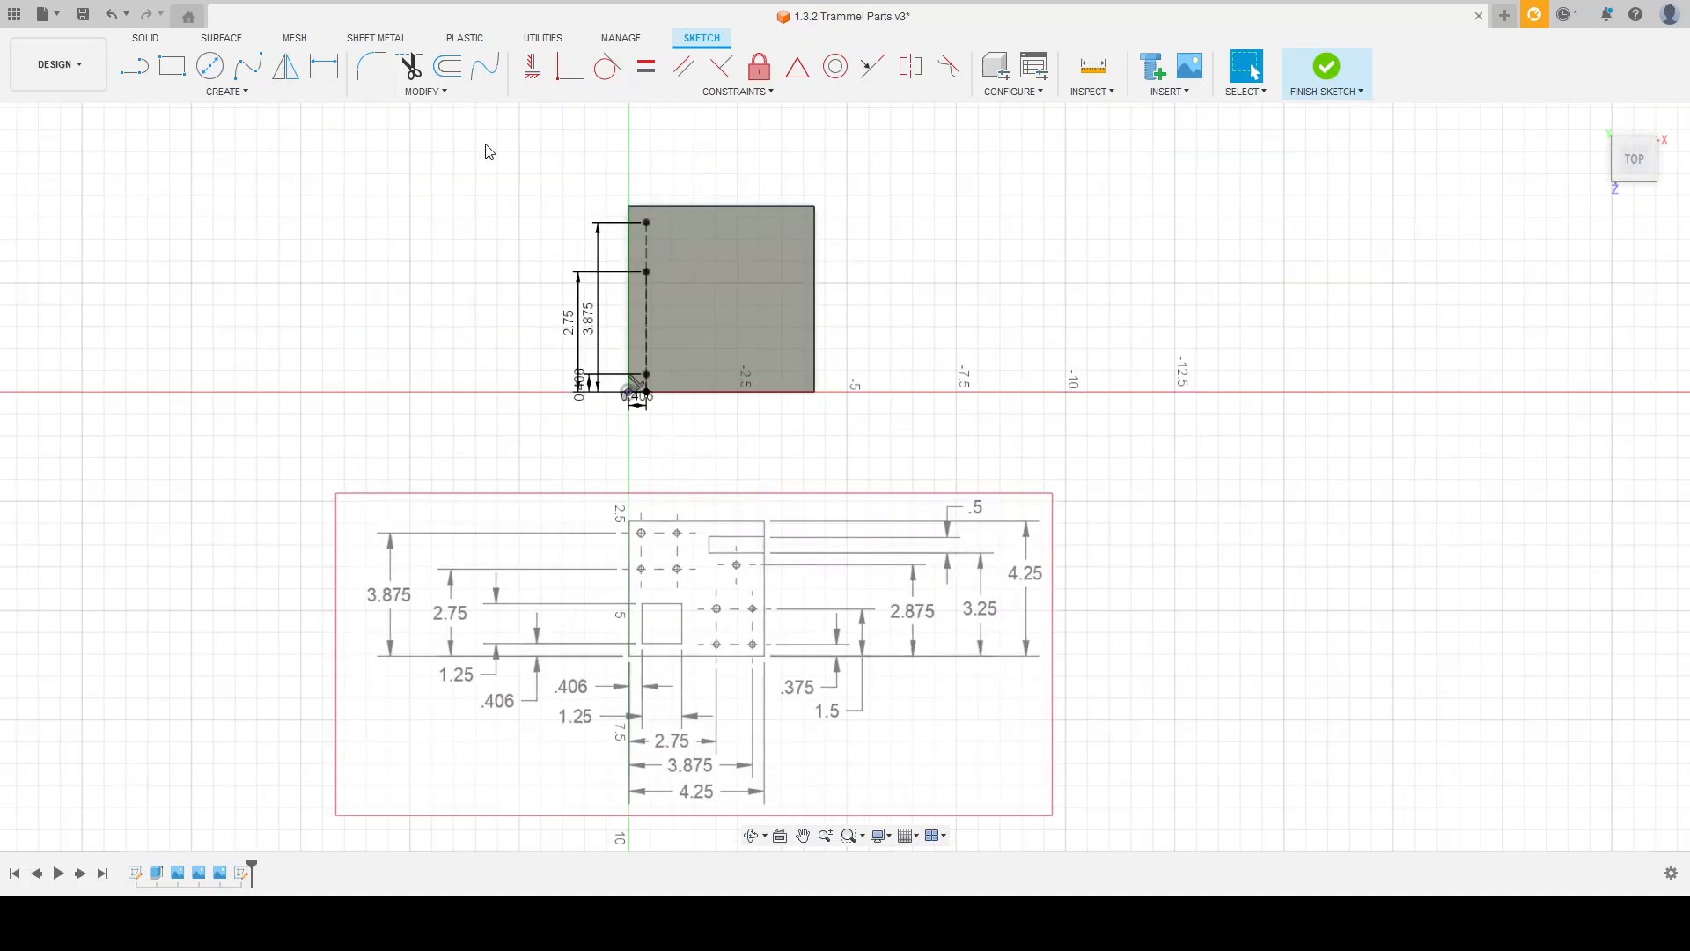
# Step: Draw a 1.25 by 1.25 rectangle for the square pocket, starting at the upper end of the 0.406 vertical line
pyautogui.scroll(2, 555, 231)
pyautogui.click(177, 72)
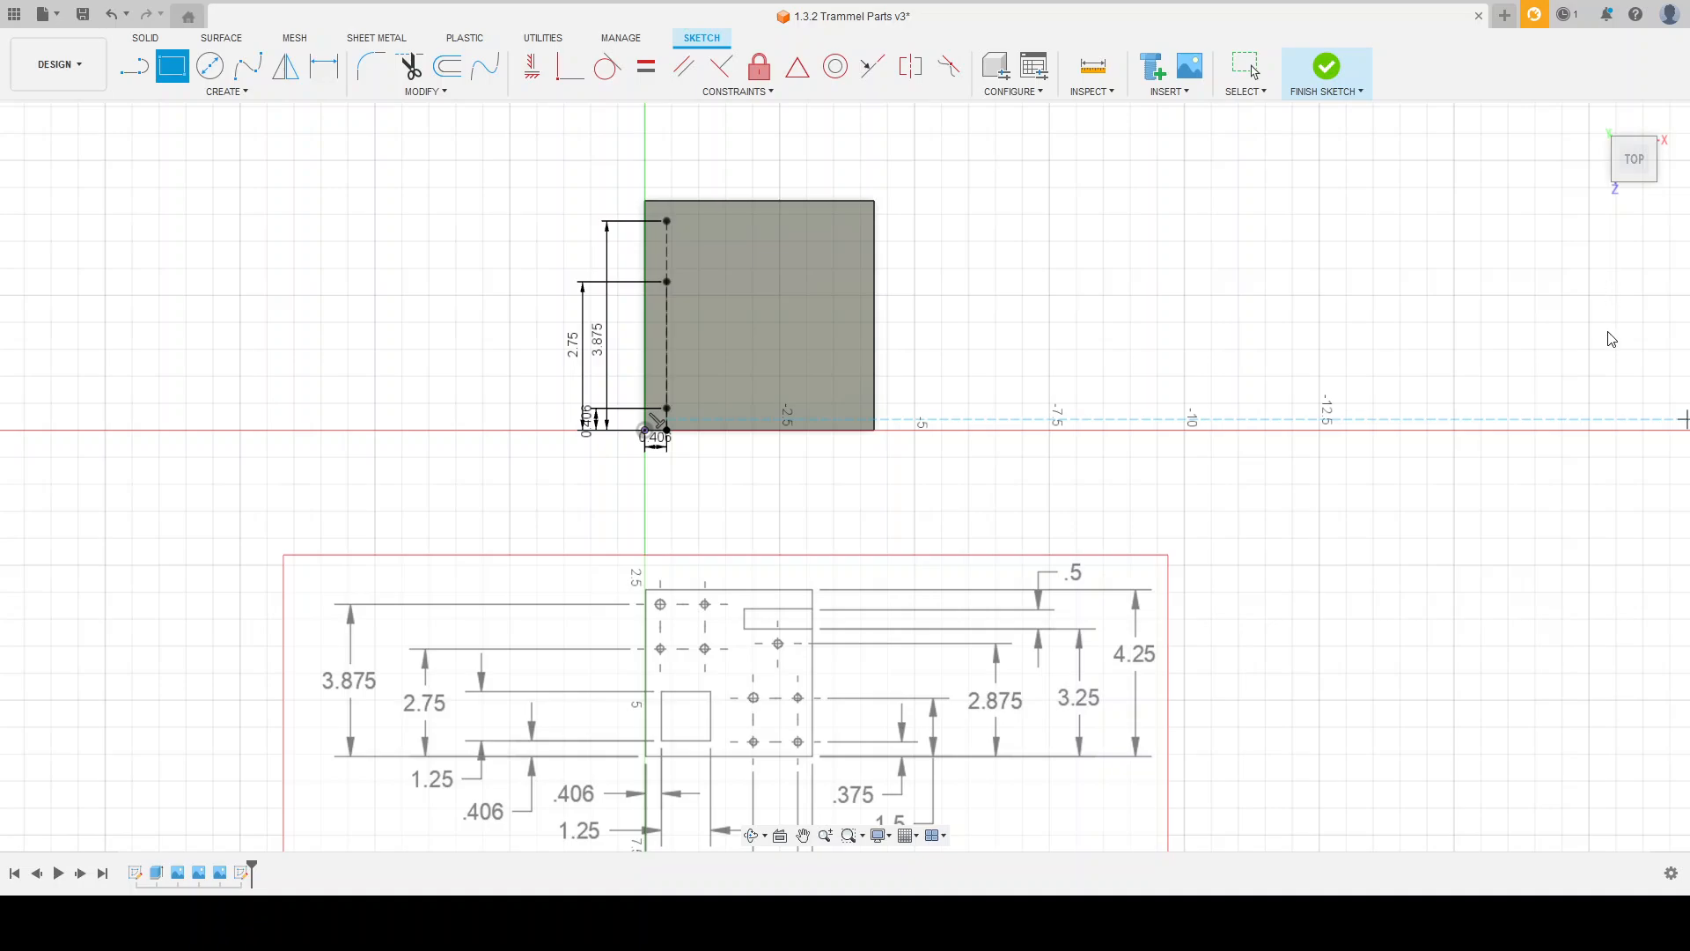
pyautogui.click(673, 404)
pyautogui.scroll(-2, 726, 368)
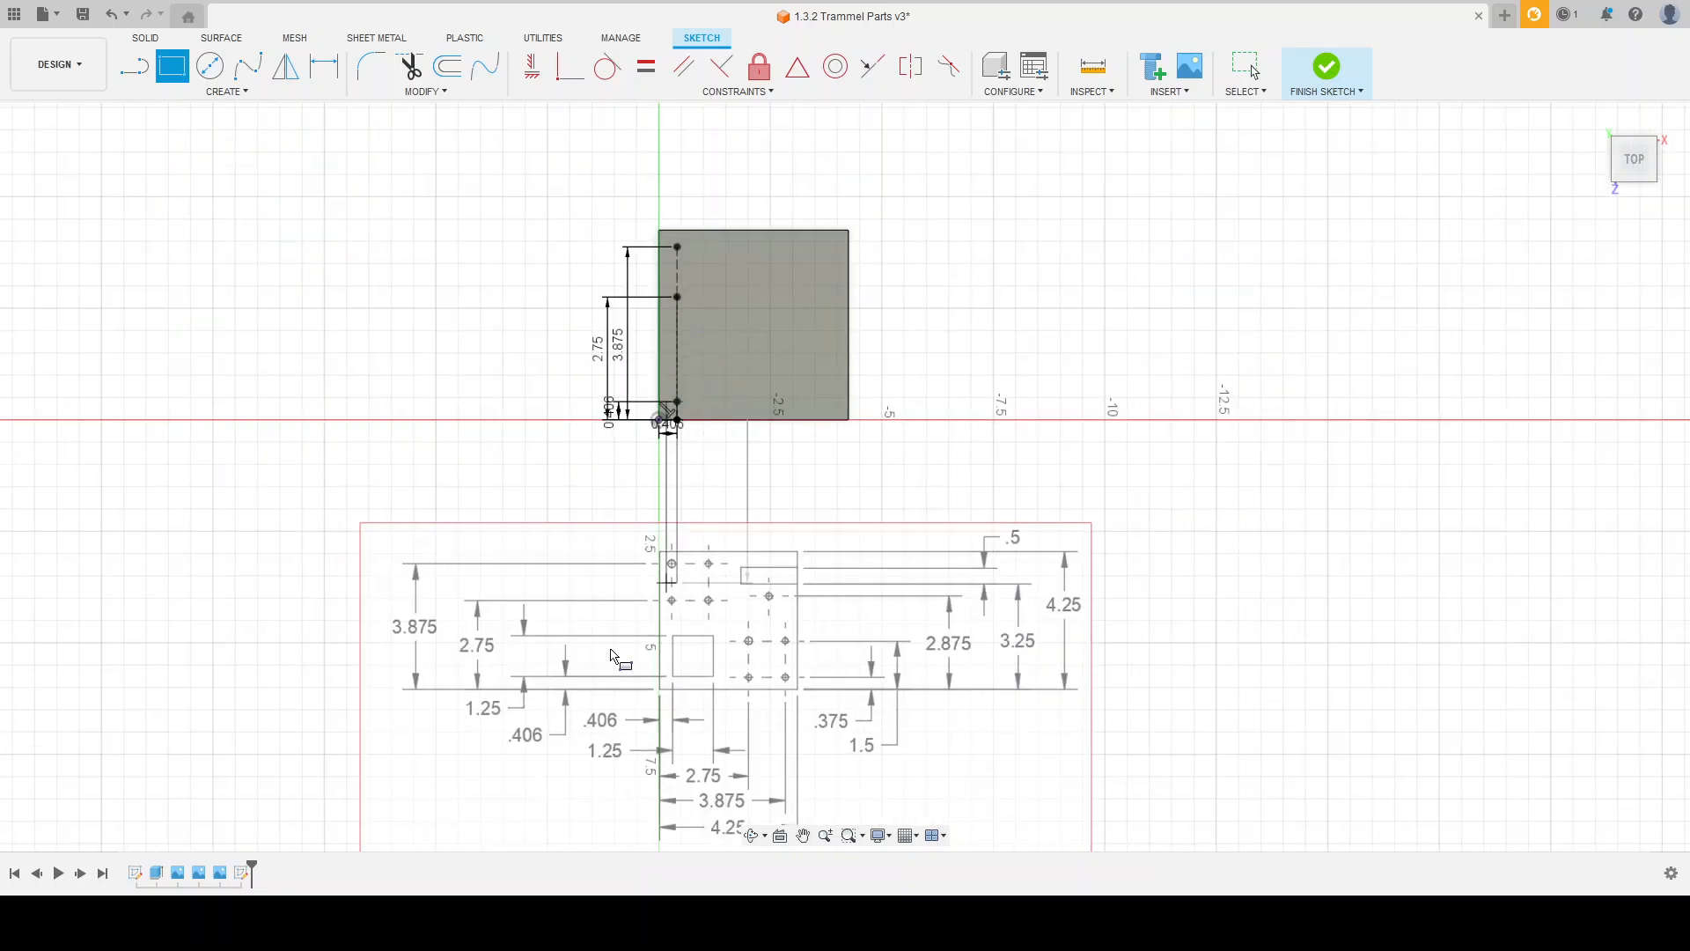
pyautogui.scroll(3, 539, 684)
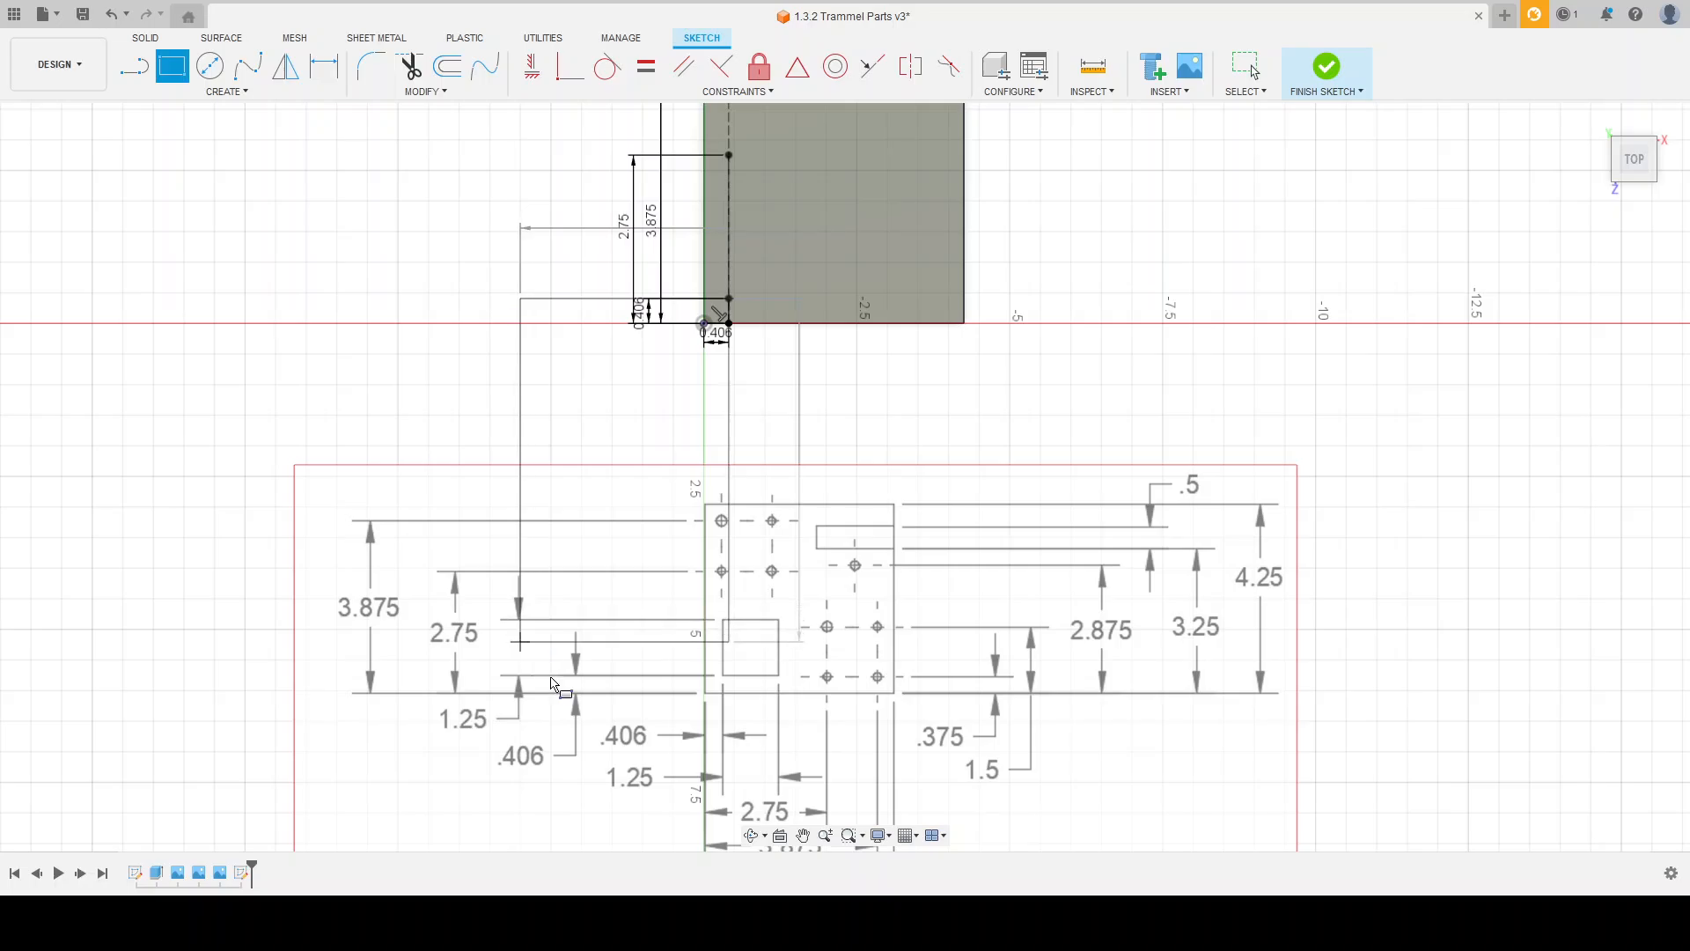
pyautogui.scroll(2, 769, 722)
pyautogui.scroll(-3, 792, 662)
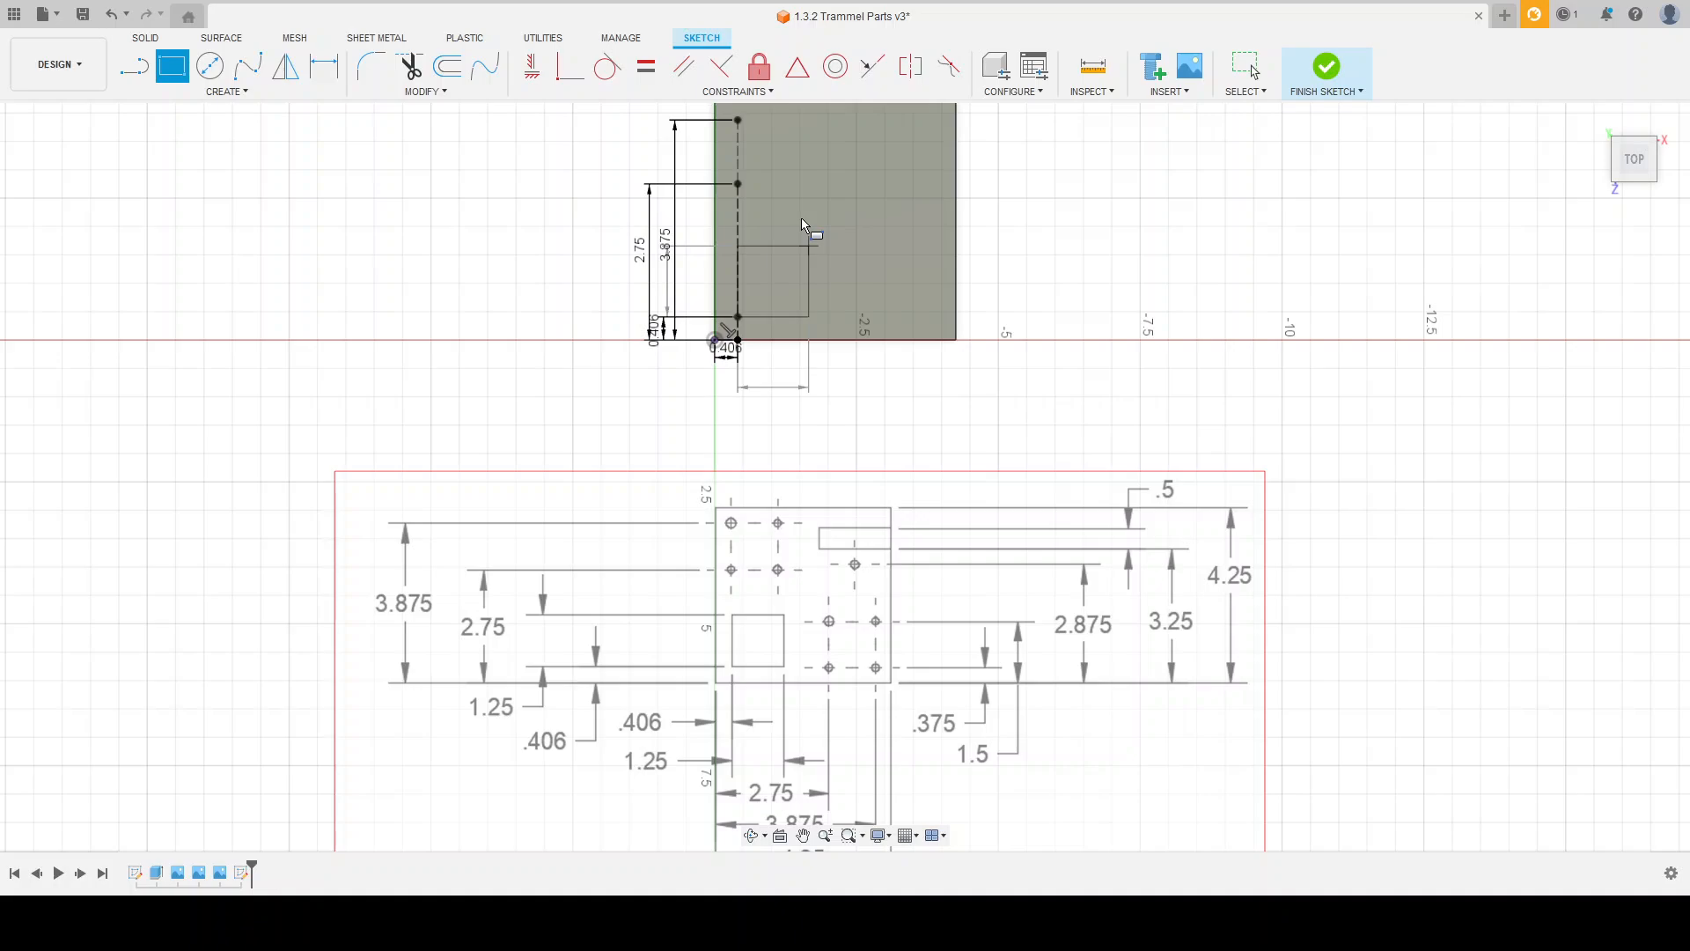
pyautogui.press('Return')
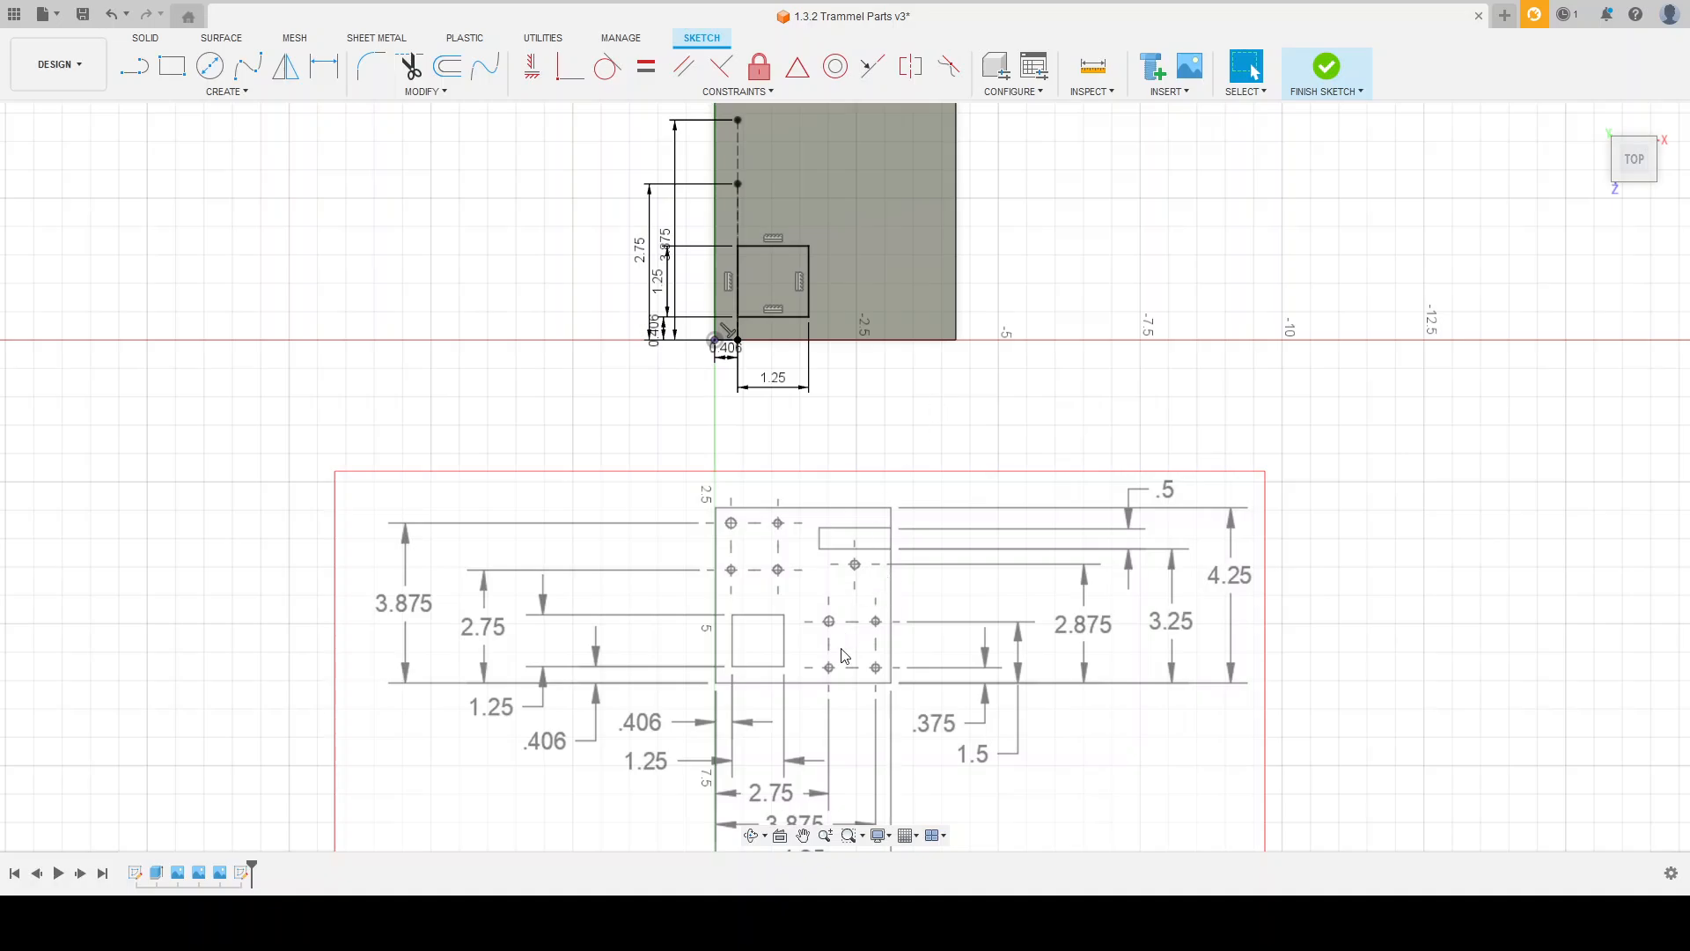
# Step: Compare the plate sketch with the reference drawing and examine how the four upper-left holes line up with the square pocket
pyautogui.scroll(-1, 841, 691)
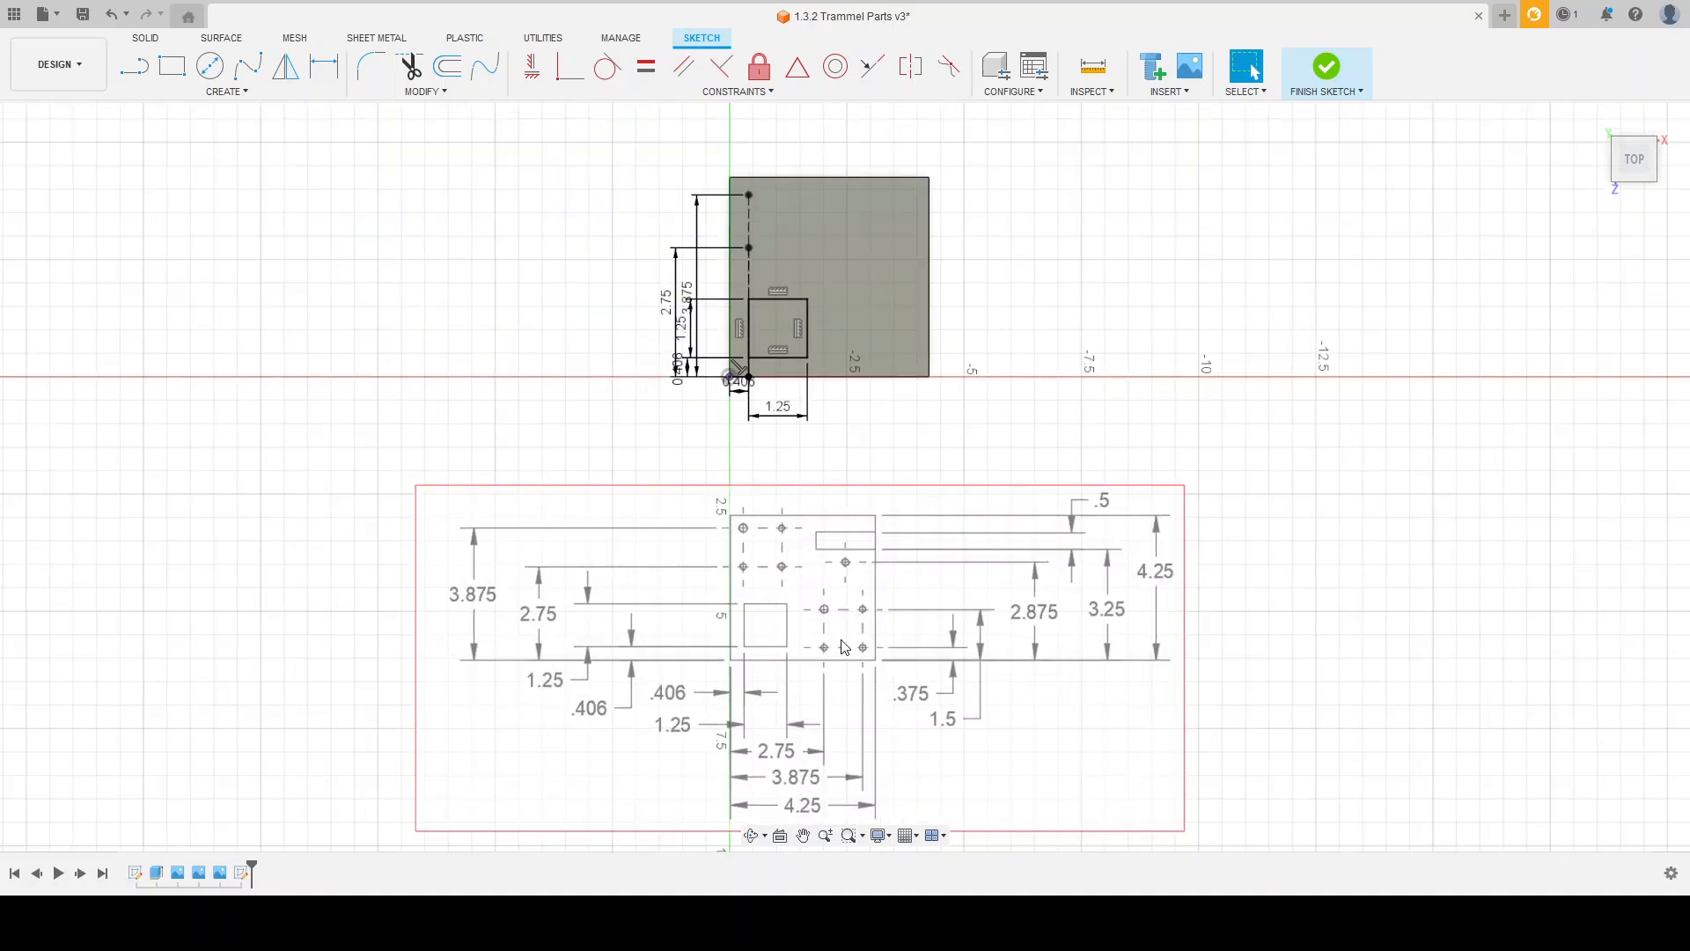
pyautogui.scroll(1, 860, 586)
pyautogui.scroll(1, 840, 652)
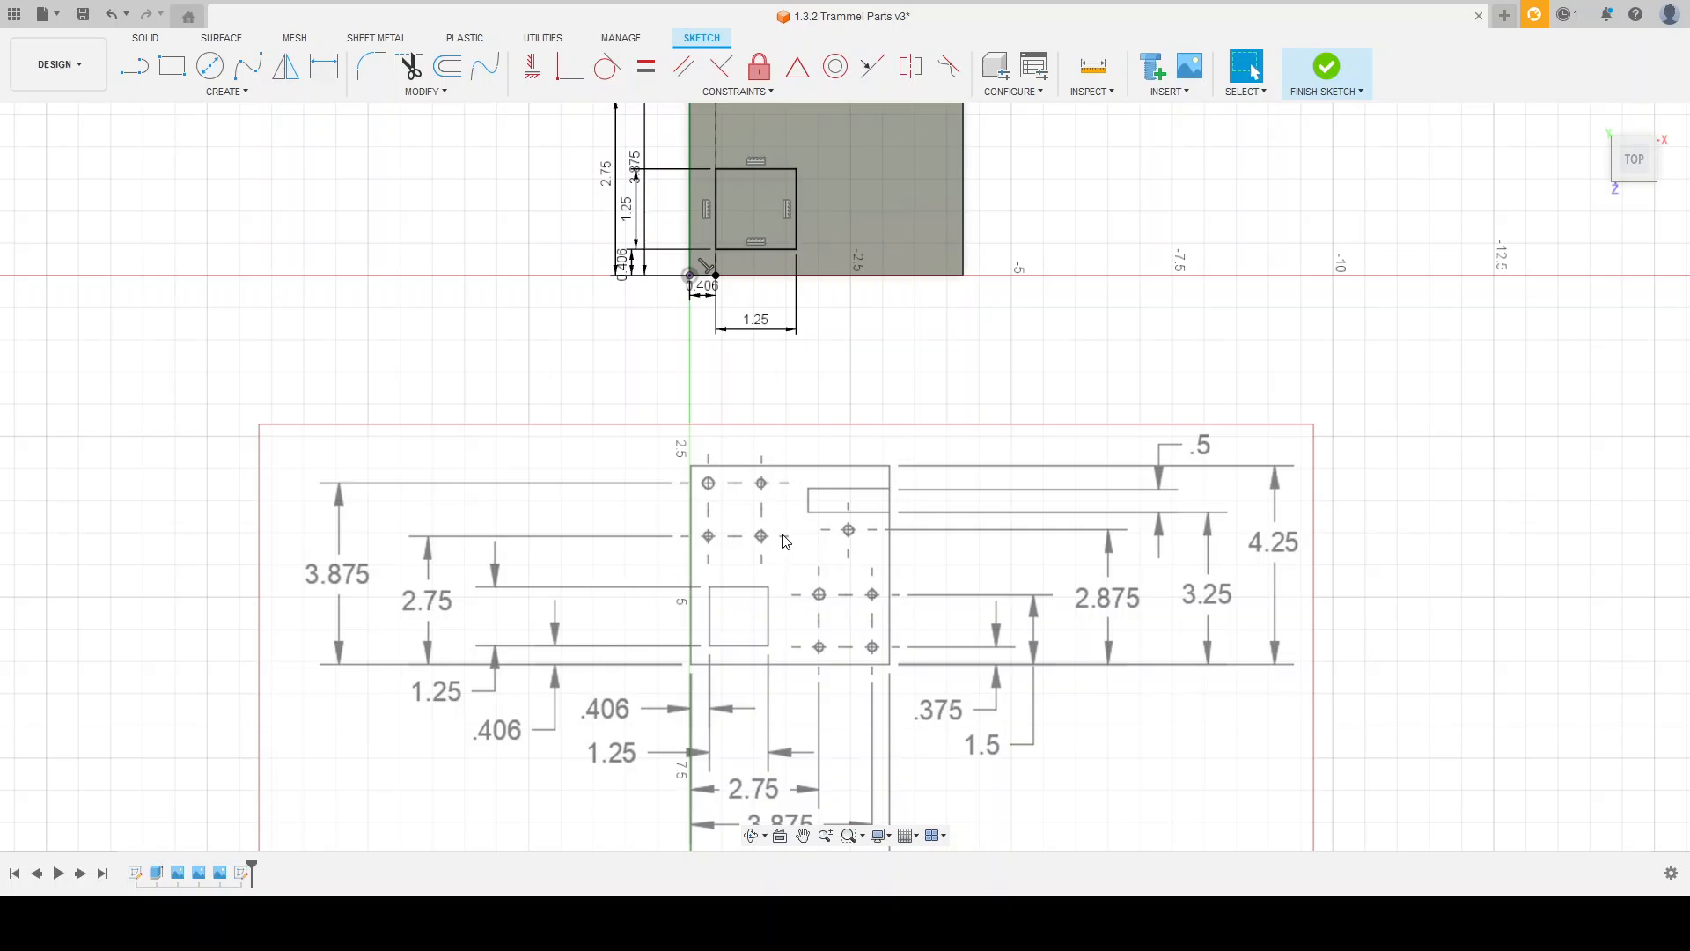
pyautogui.scroll(-1, 774, 722)
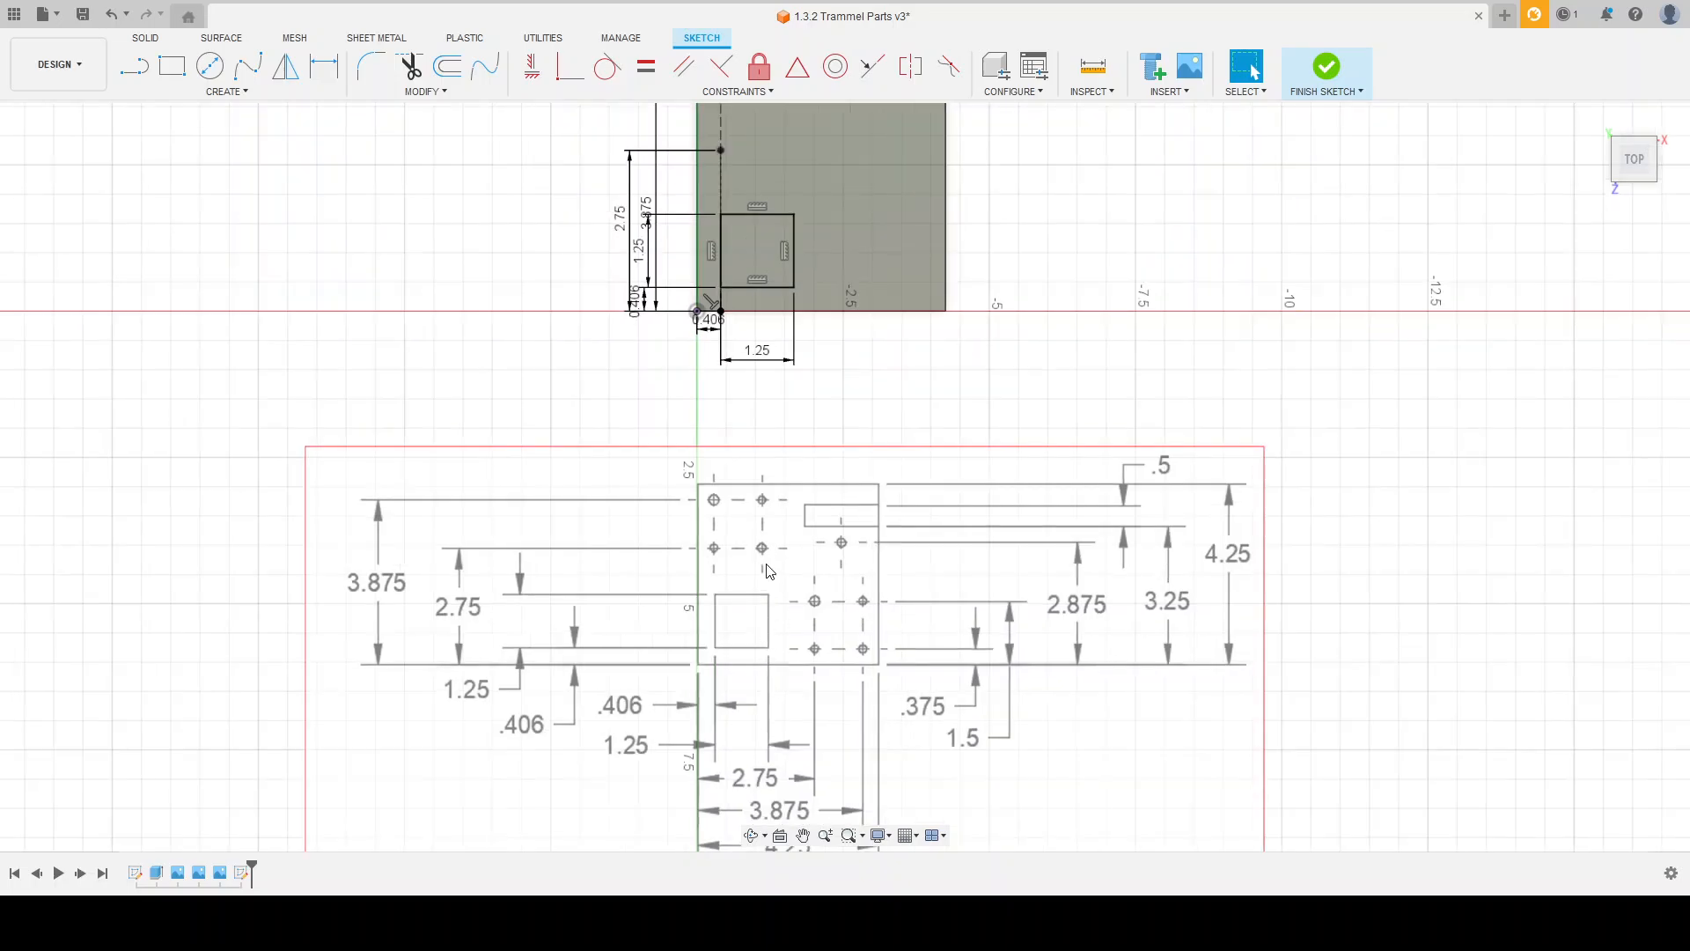
pyautogui.scroll(-1, 772, 550)
pyautogui.scroll(3, 771, 542)
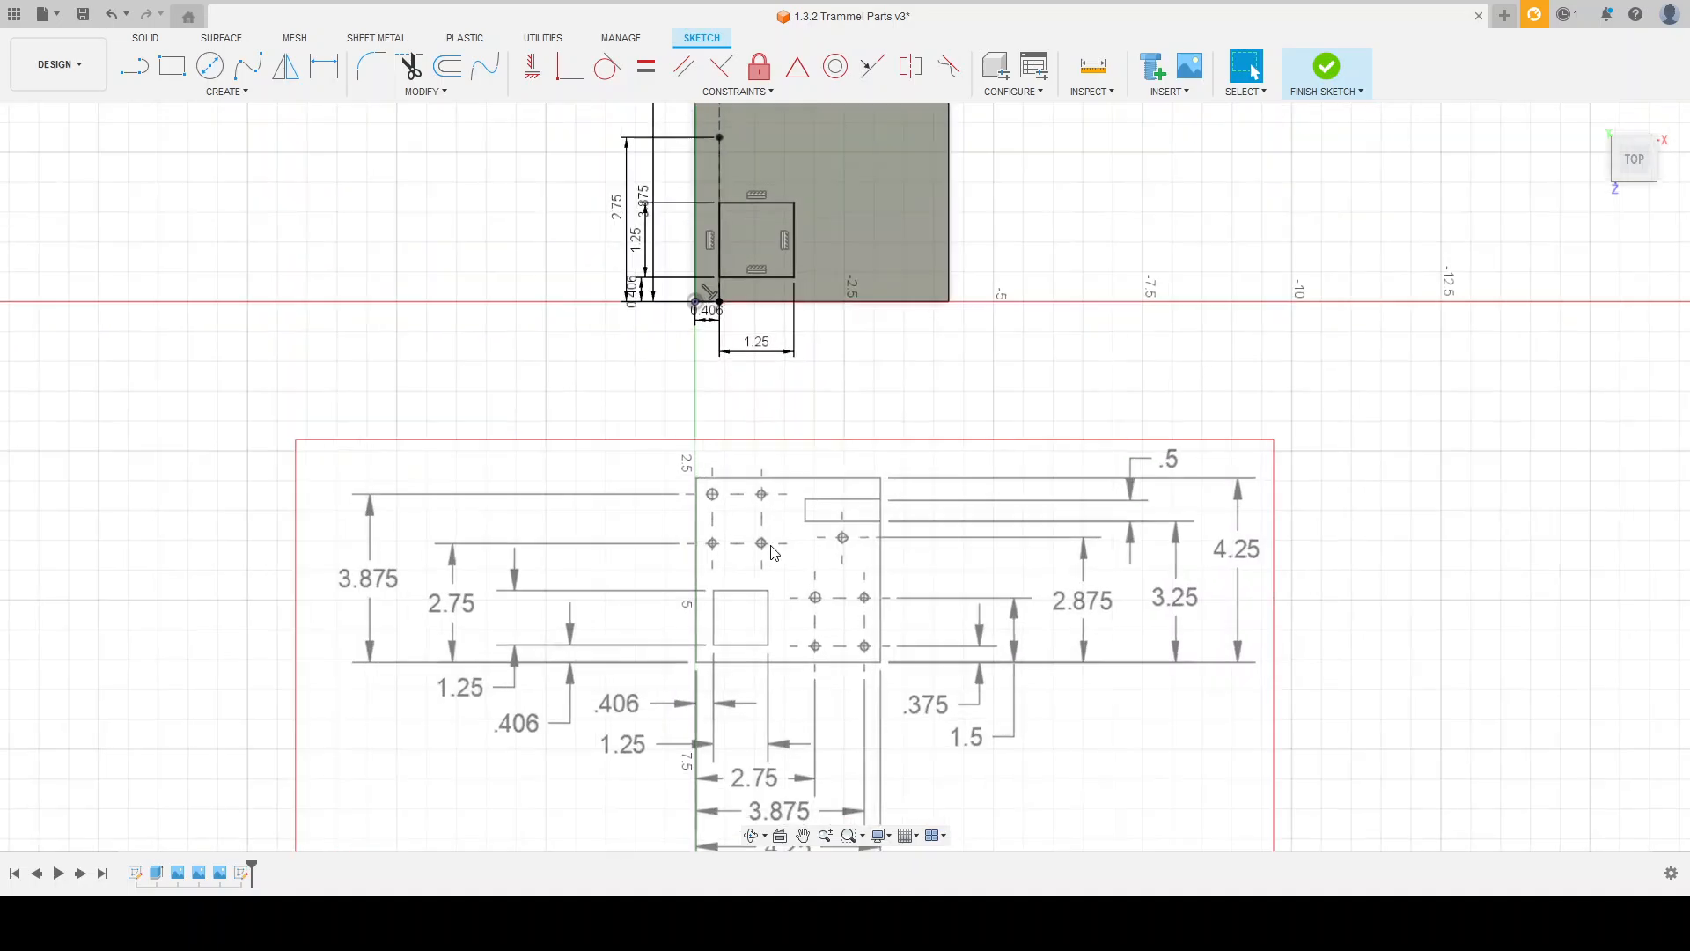
pyautogui.scroll(-2, 768, 562)
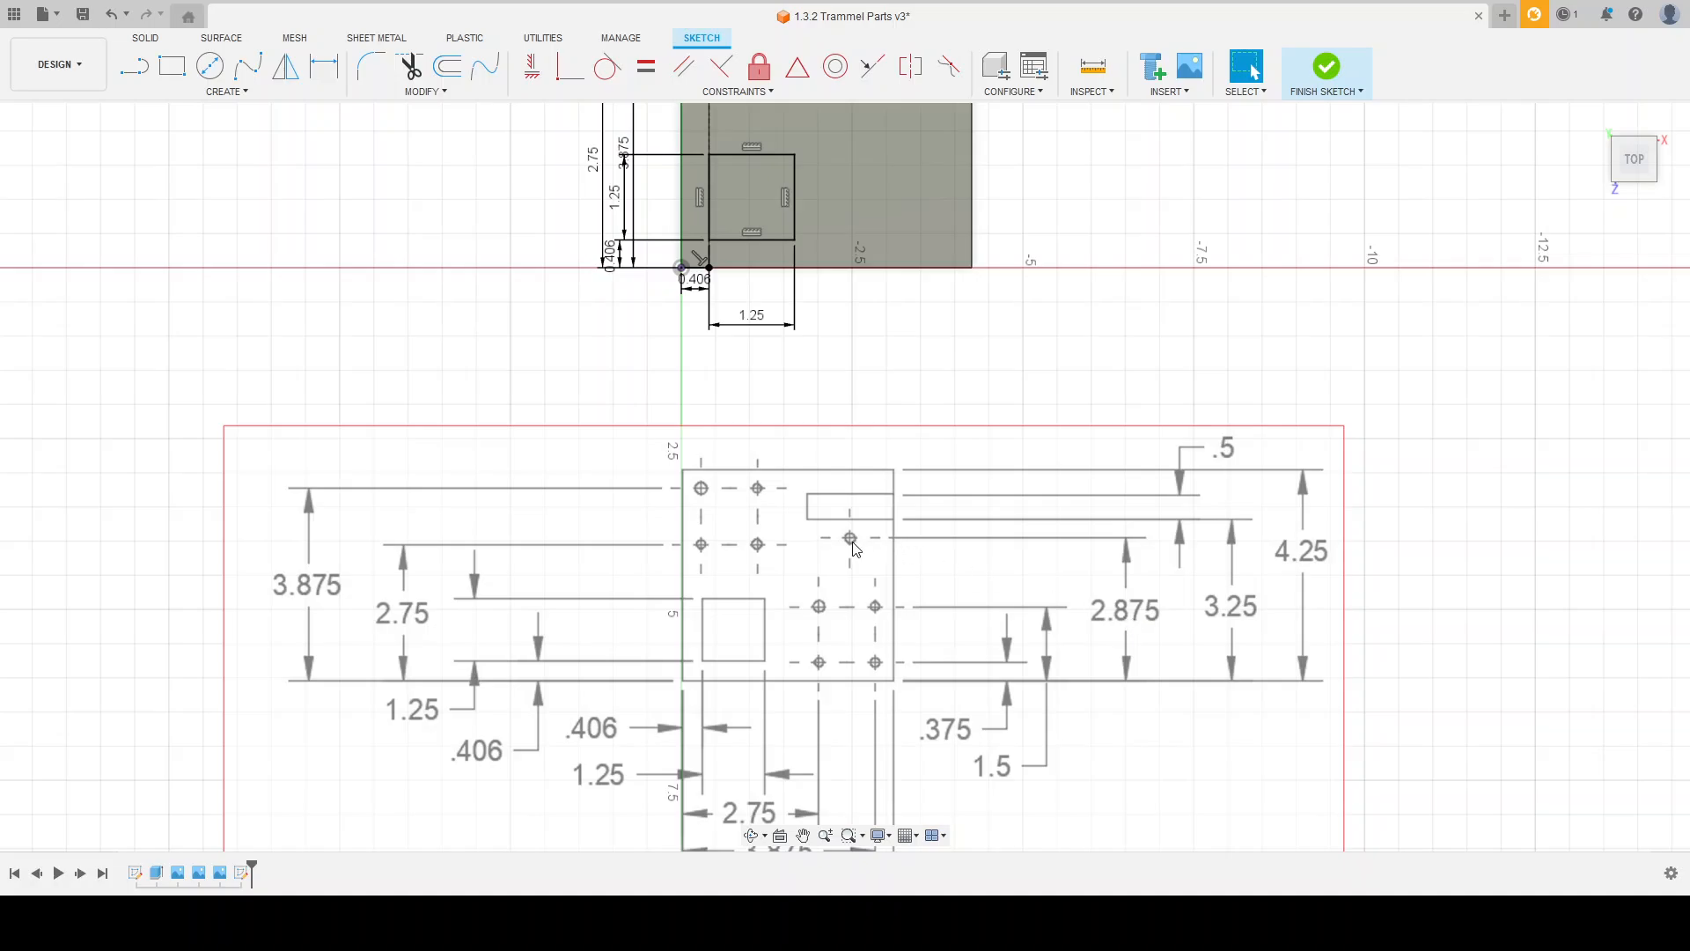
pyautogui.scroll(-1, 854, 550)
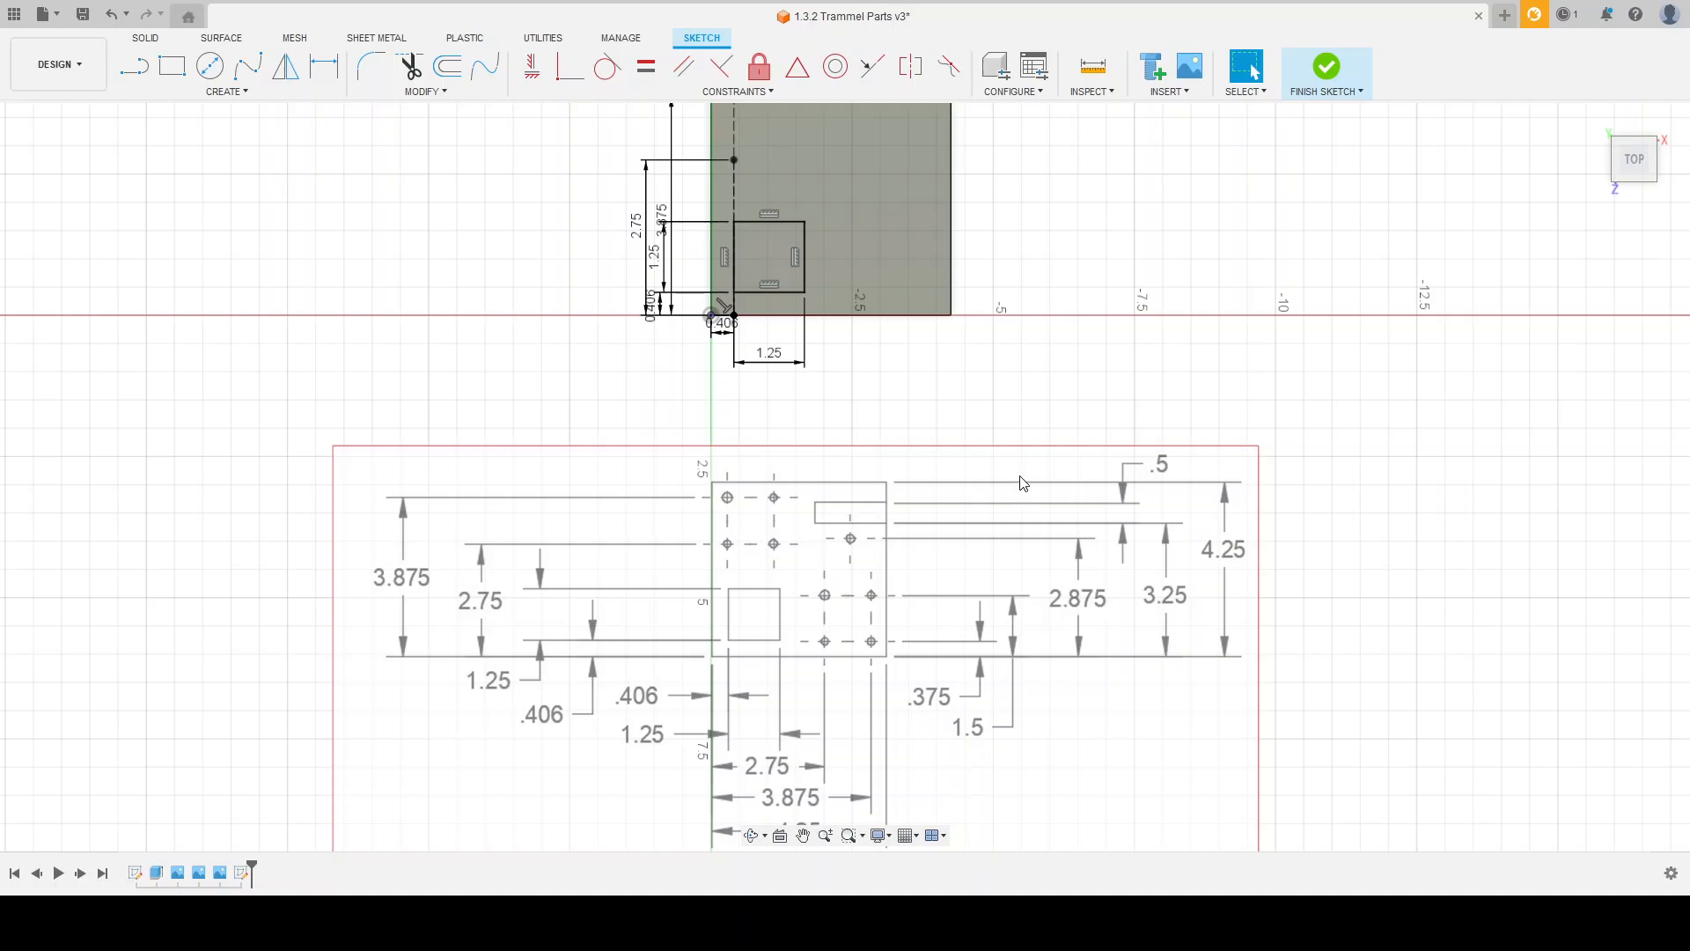
pyautogui.scroll(-1, 806, 669)
pyautogui.scroll(-1, 832, 693)
pyautogui.scroll(2, 863, 612)
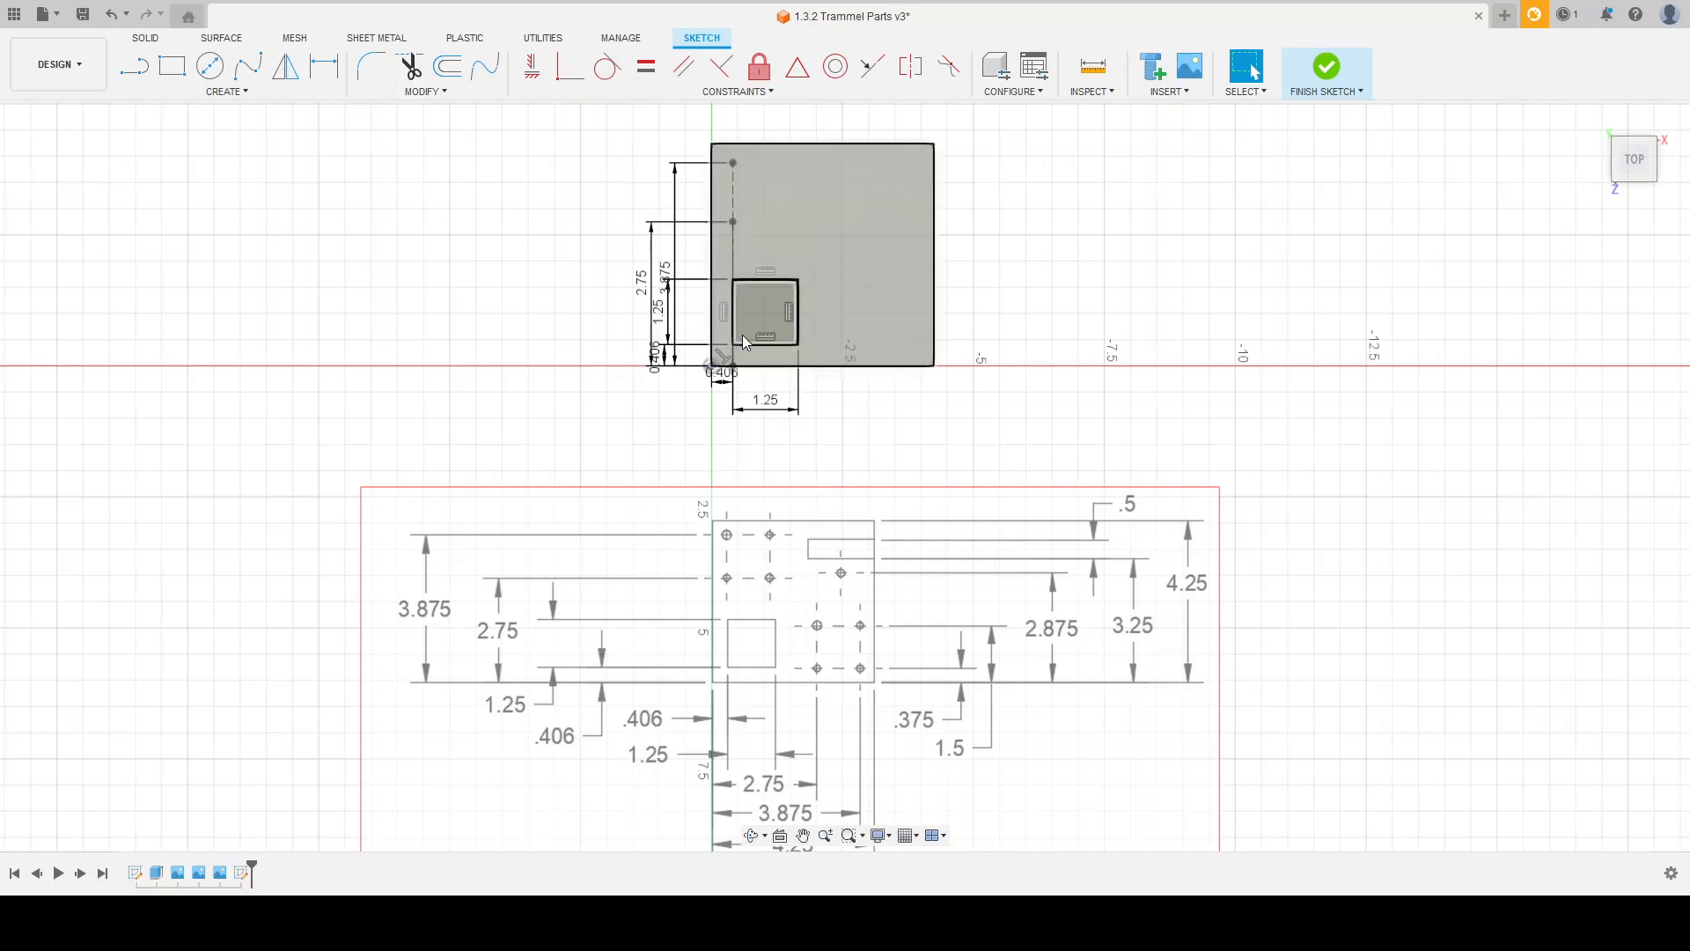
pyautogui.scroll(-1, 792, 568)
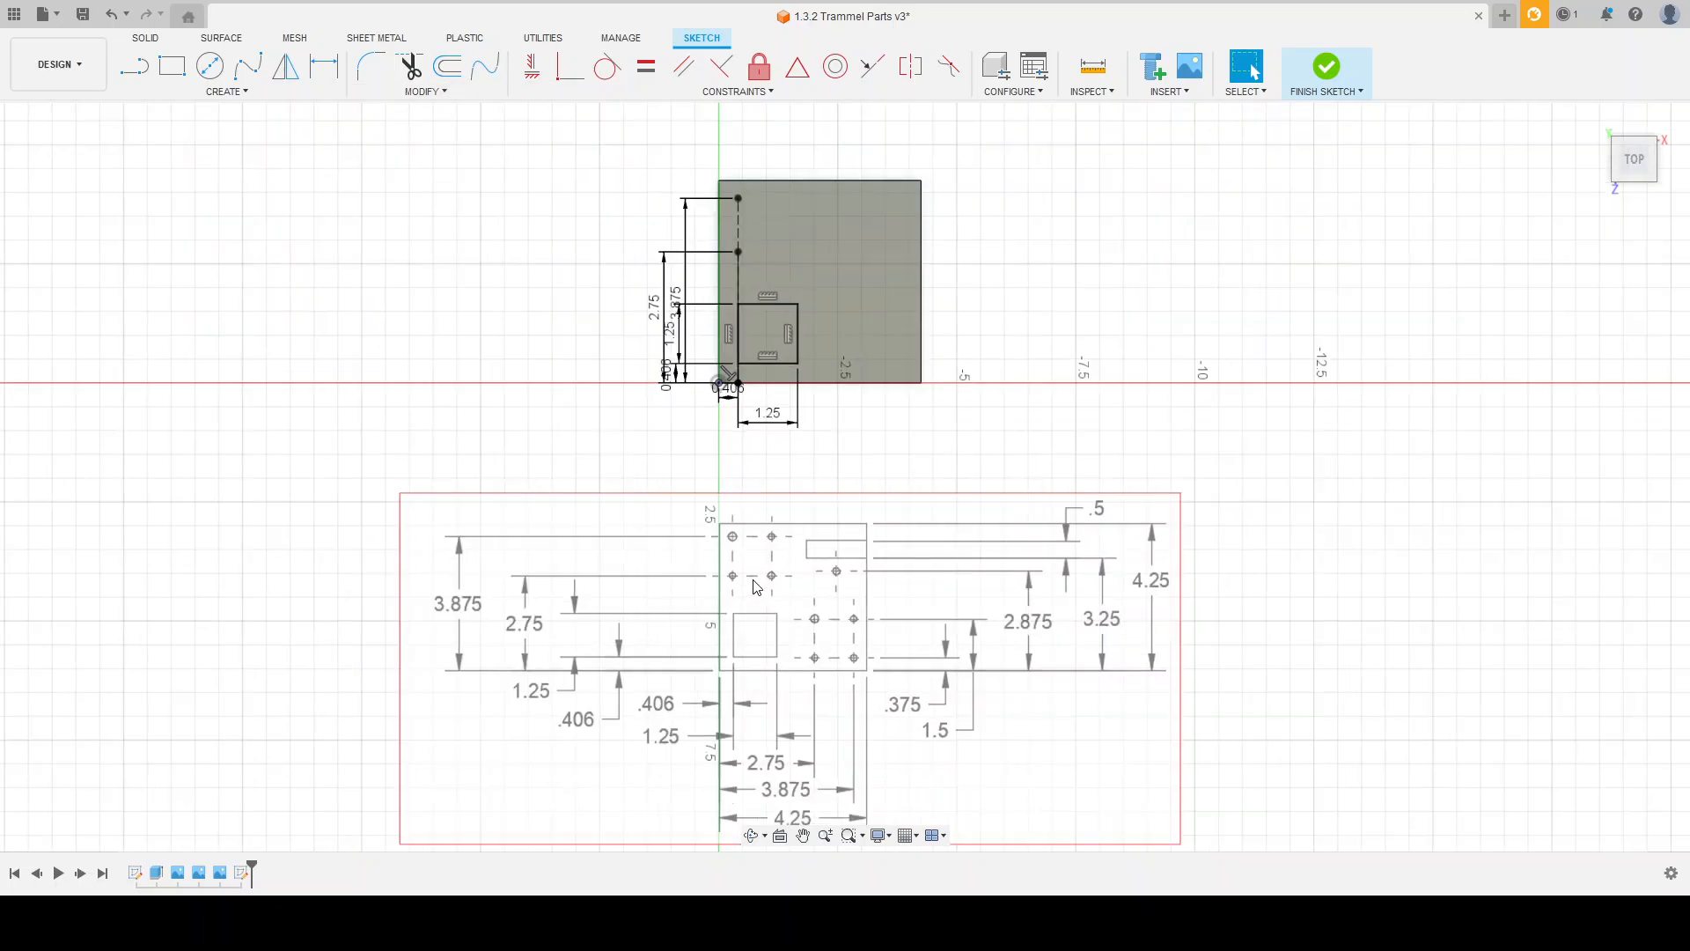
pyautogui.scroll(2, 757, 167)
pyautogui.scroll(-1, 735, 163)
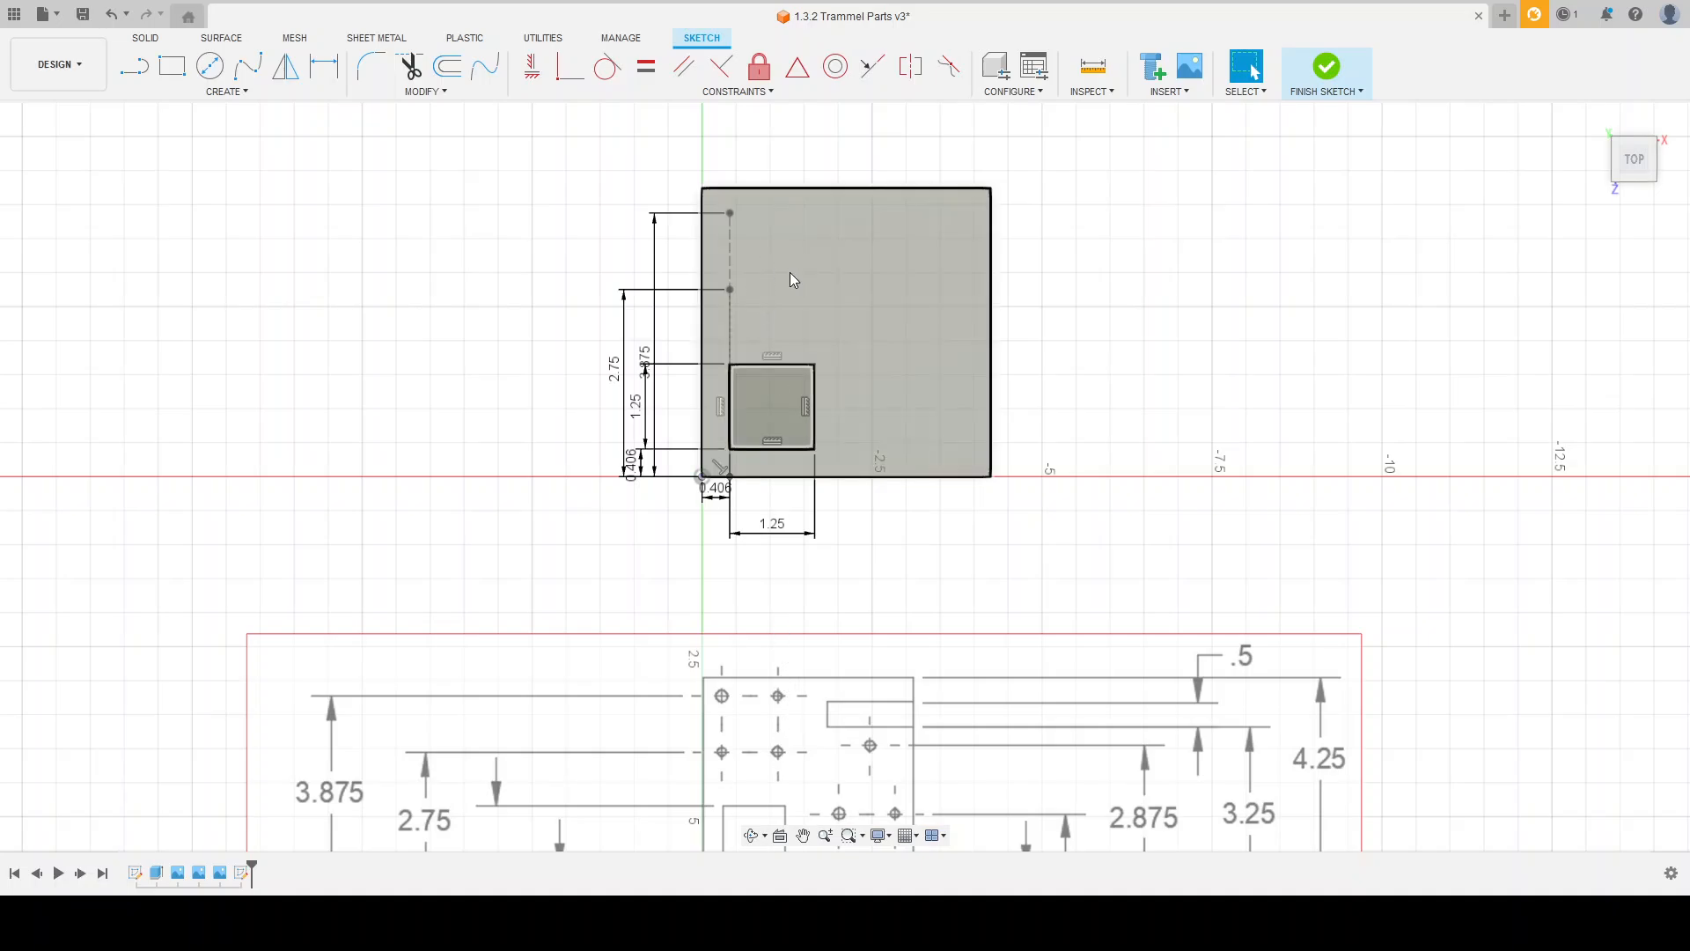
pyautogui.scroll(-2, 804, 546)
pyautogui.scroll(4, 774, 796)
pyautogui.scroll(3, 796, 691)
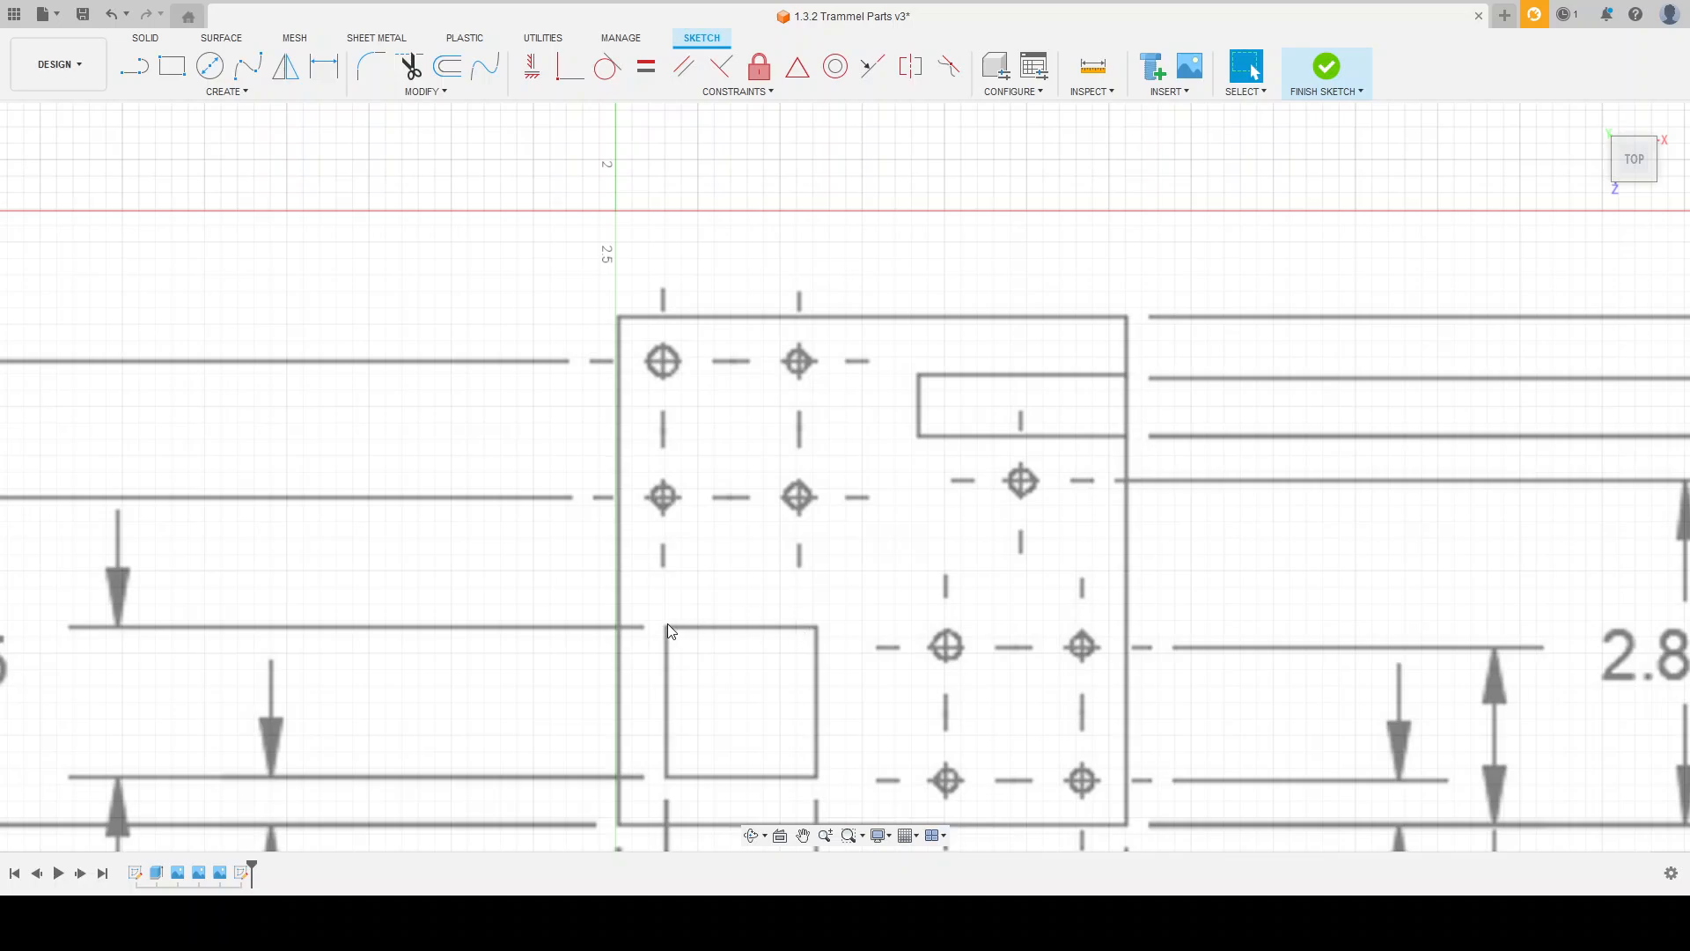
pyautogui.scroll(-5, 811, 535)
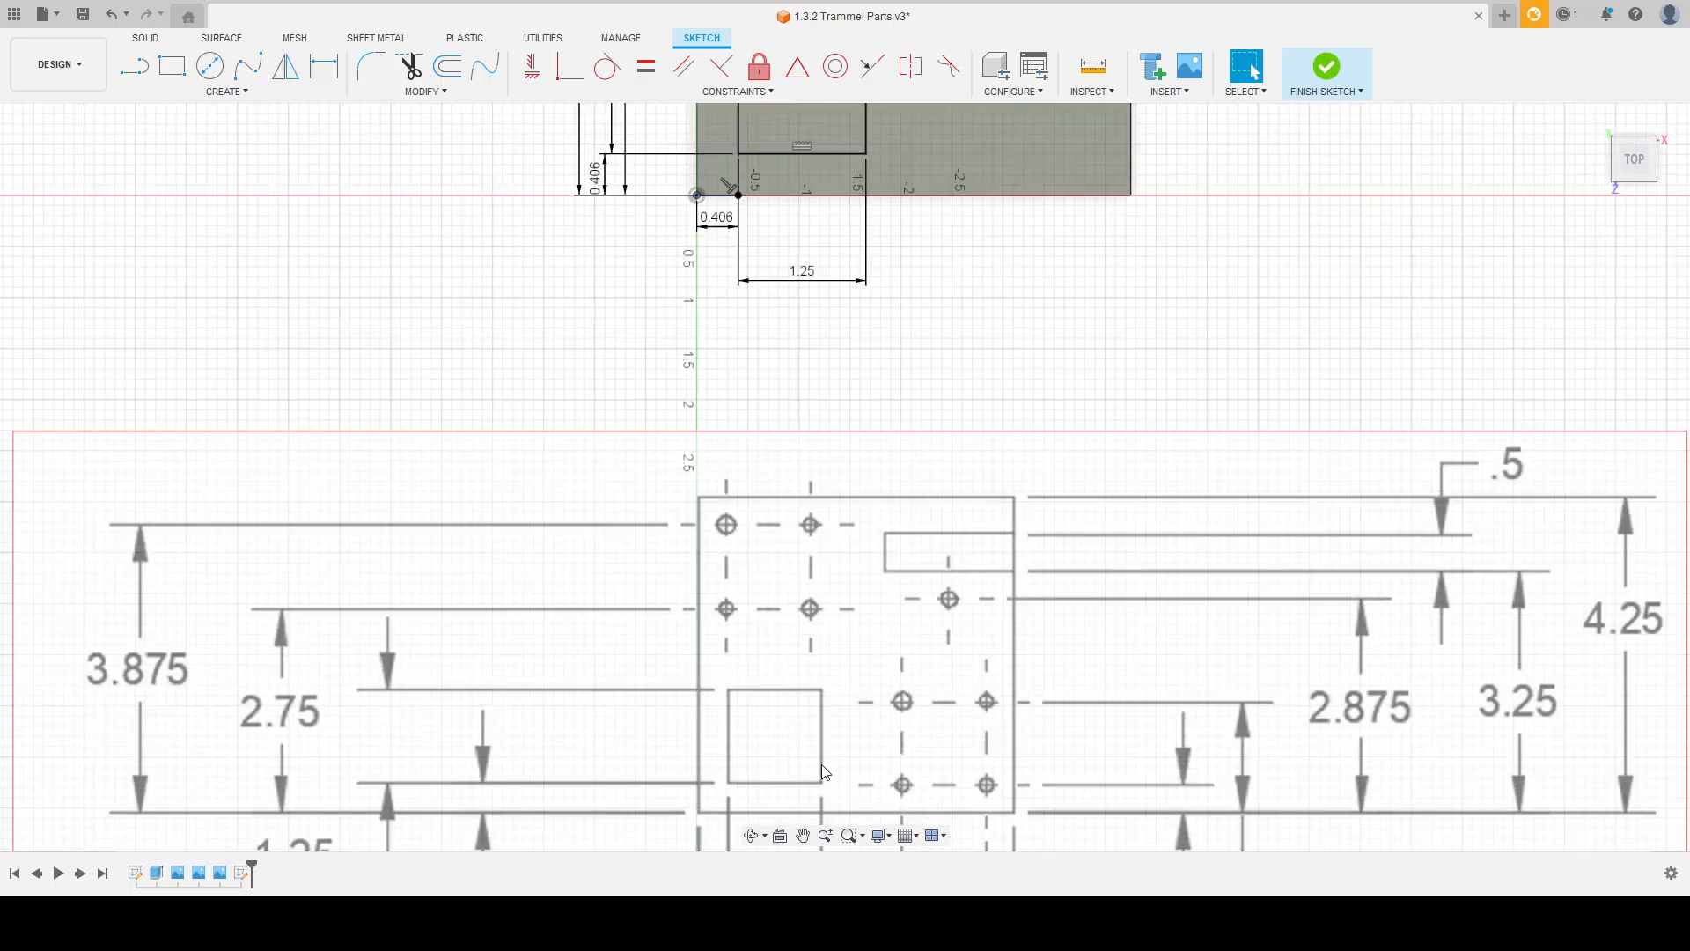
pyautogui.scroll(2, 818, 165)
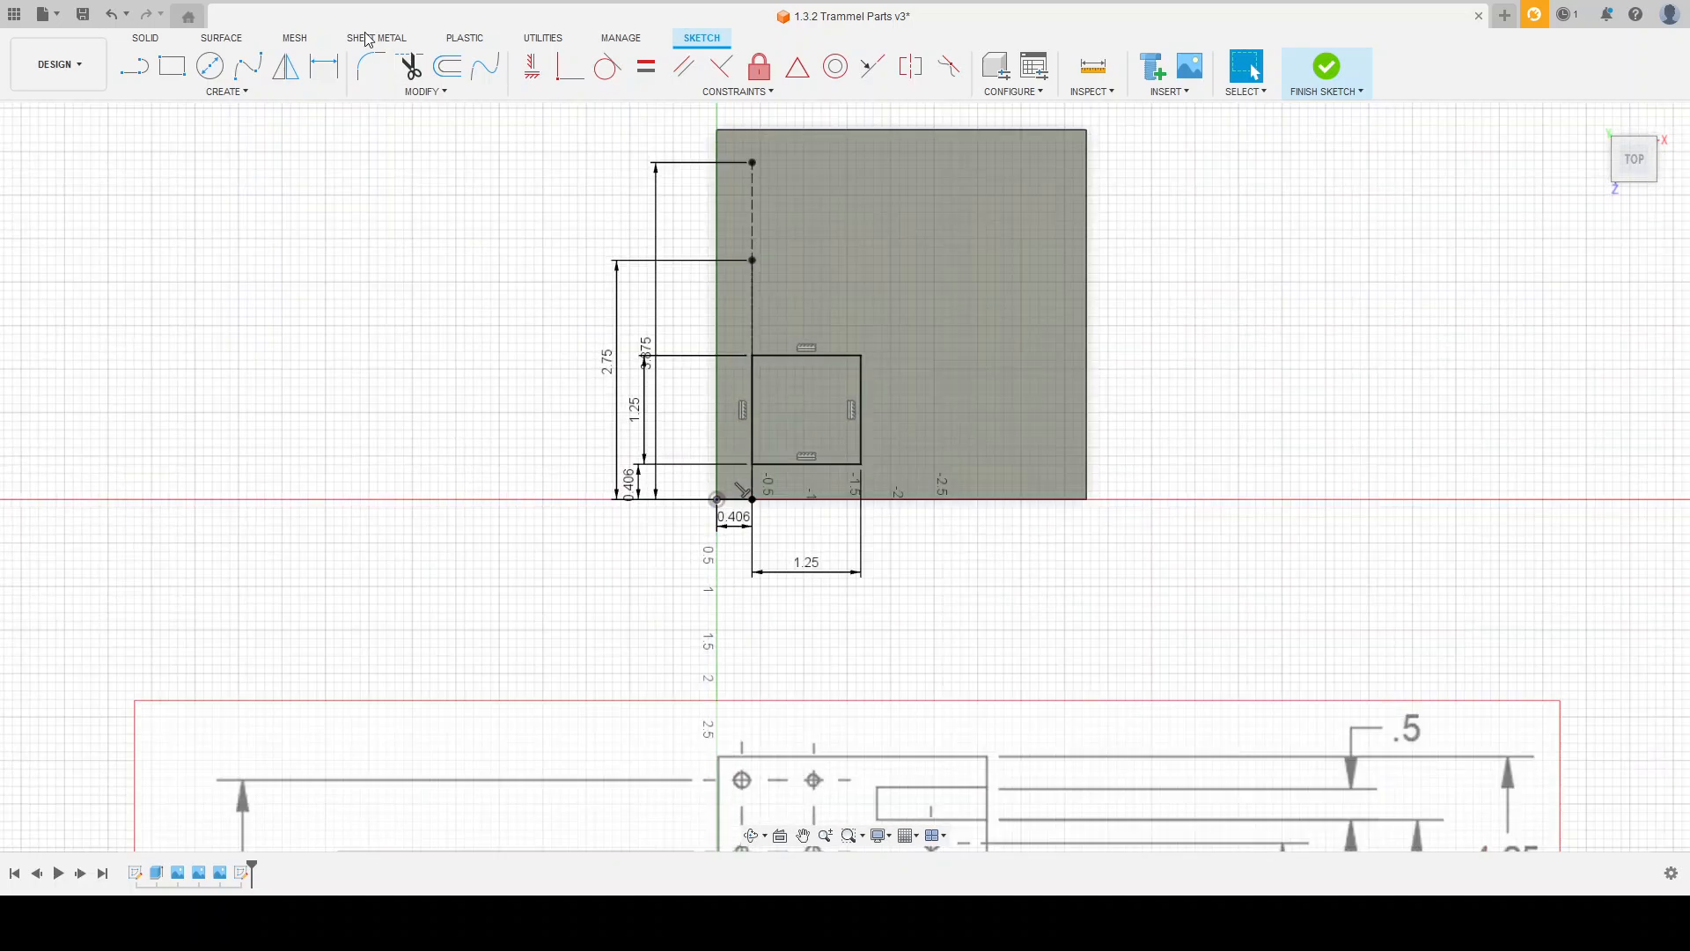
# Step: Draw a 1.10 horizontal construction line into the plate from the 3.875 point
pyautogui.click(173, 67)
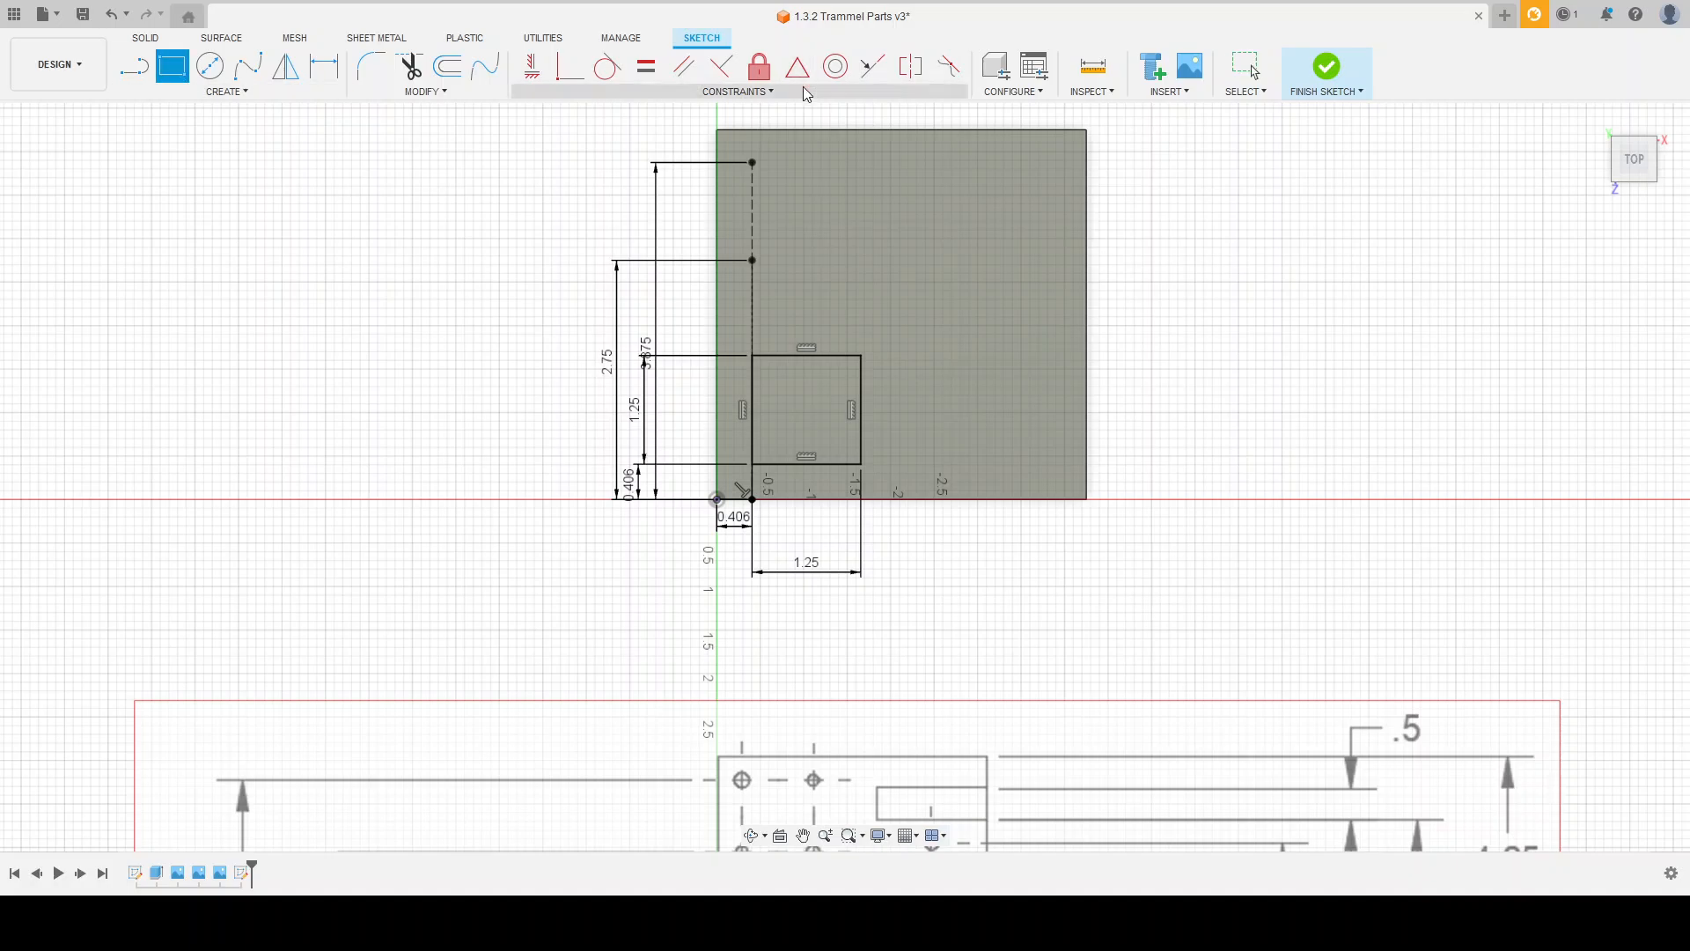
pyautogui.click(133, 66)
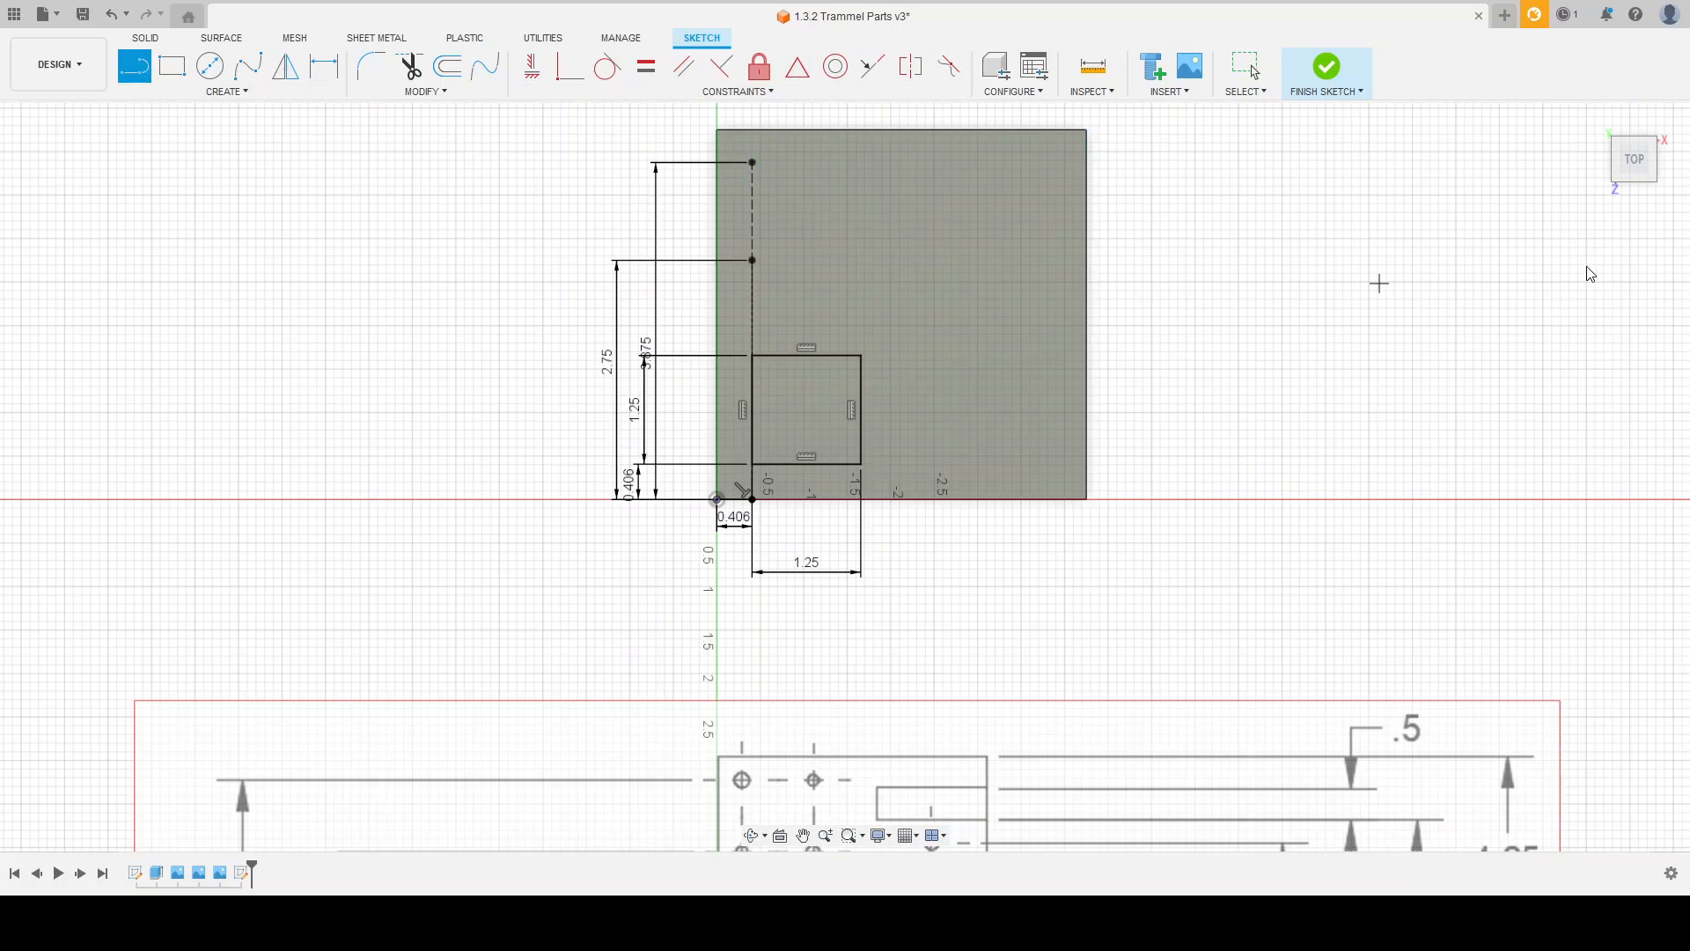
pyautogui.click(754, 162)
pyautogui.click(849, 162)
pyautogui.press('Escape')
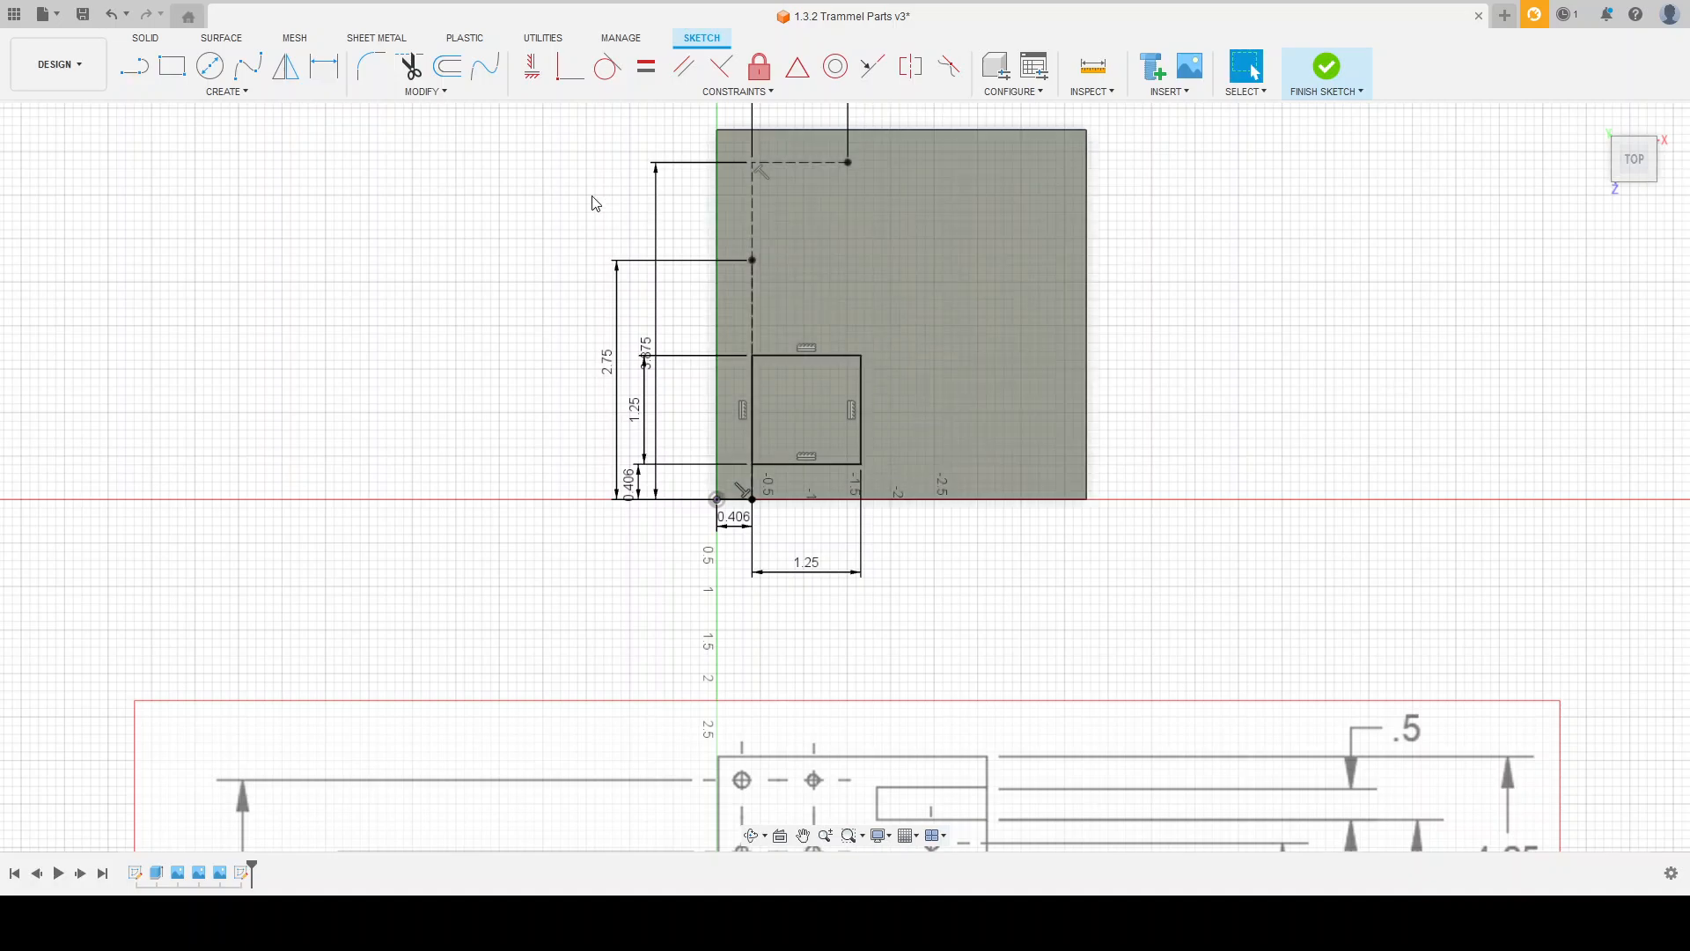
# Step: Draw a 1.10 horizontal construction line into the plate from the 2.75 point
pyautogui.click(134, 66)
pyautogui.scroll(-2, 773, 332)
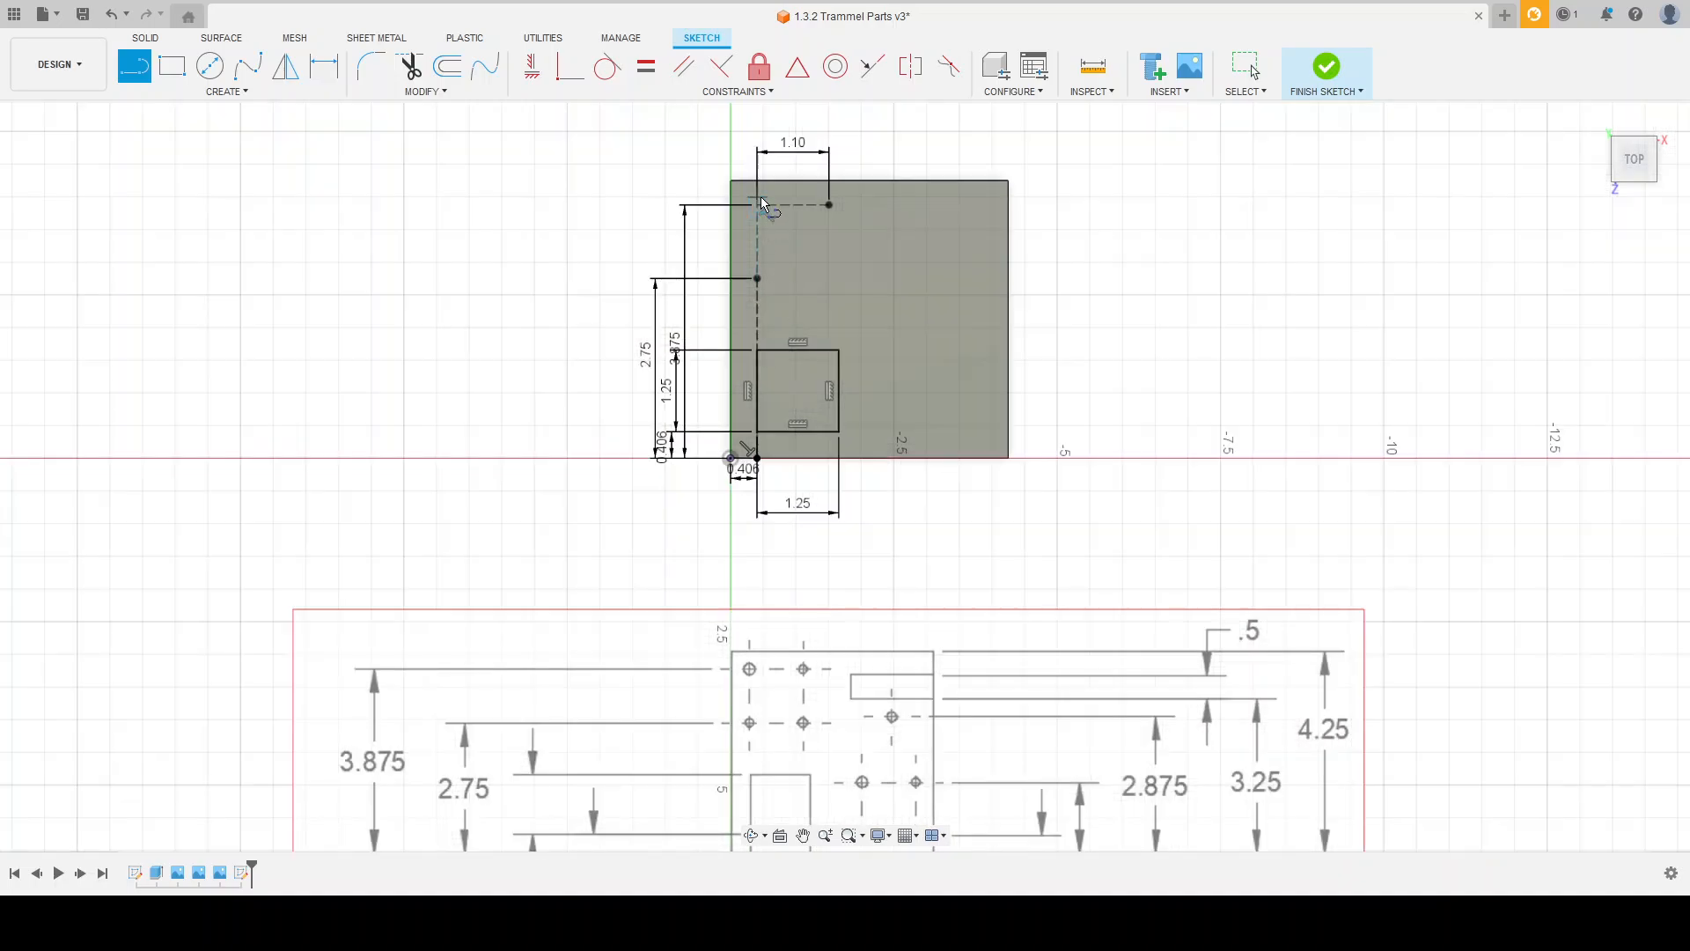
pyautogui.click(757, 278)
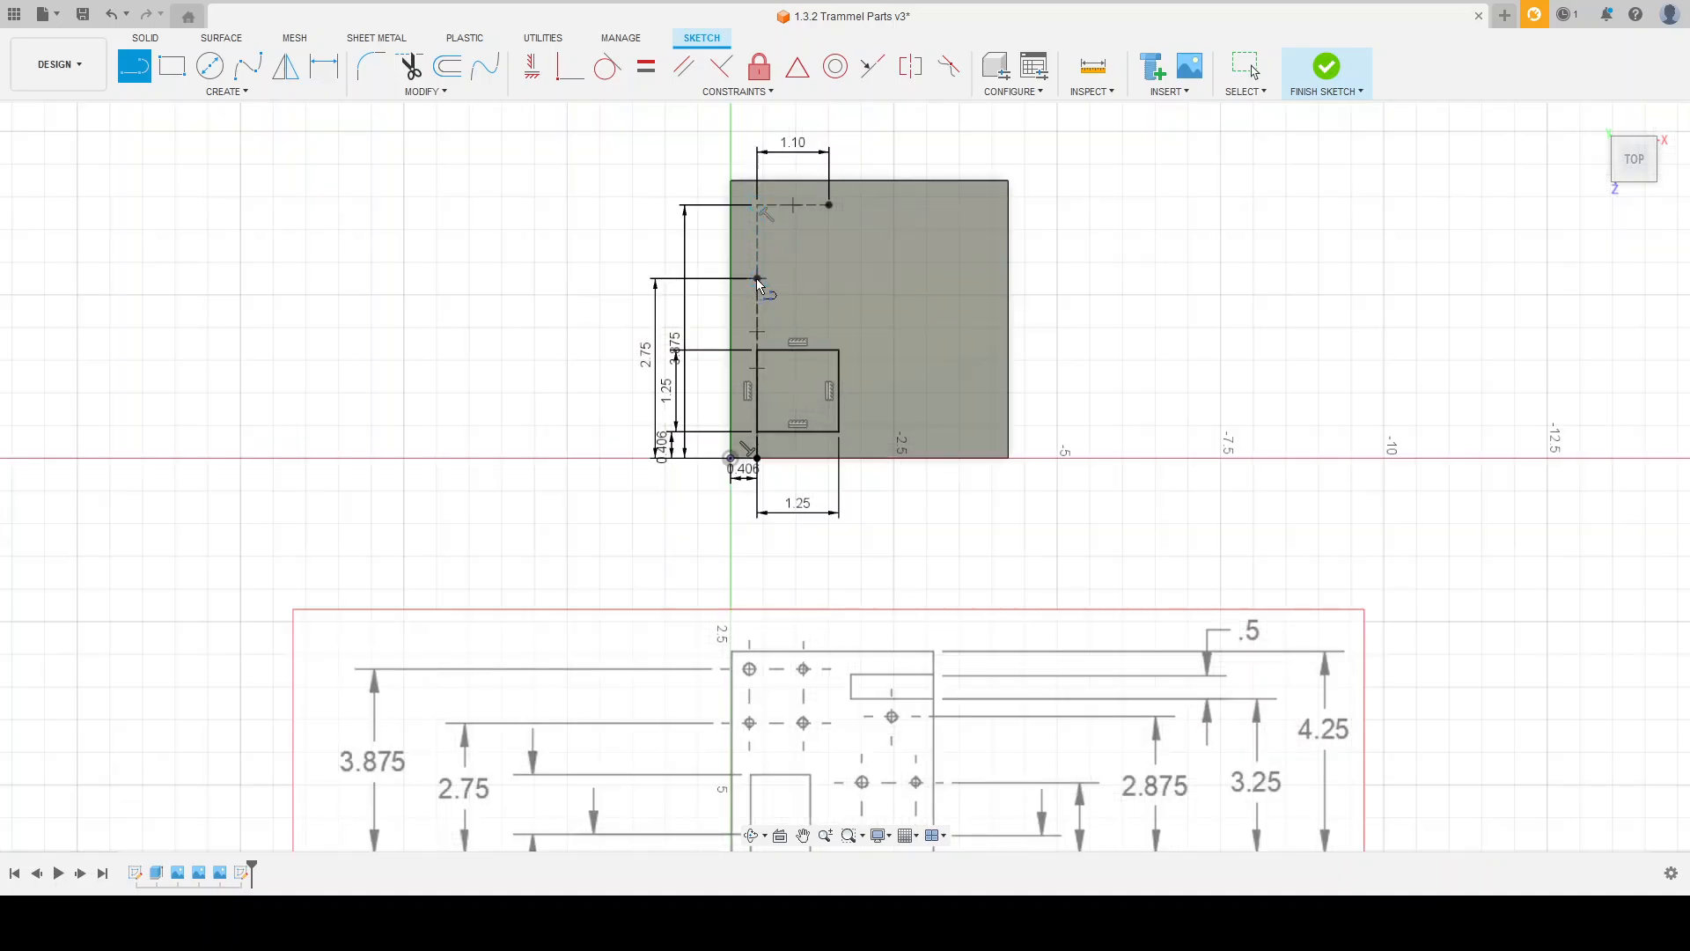
pyautogui.click(831, 282)
pyautogui.scroll(1, 829, 264)
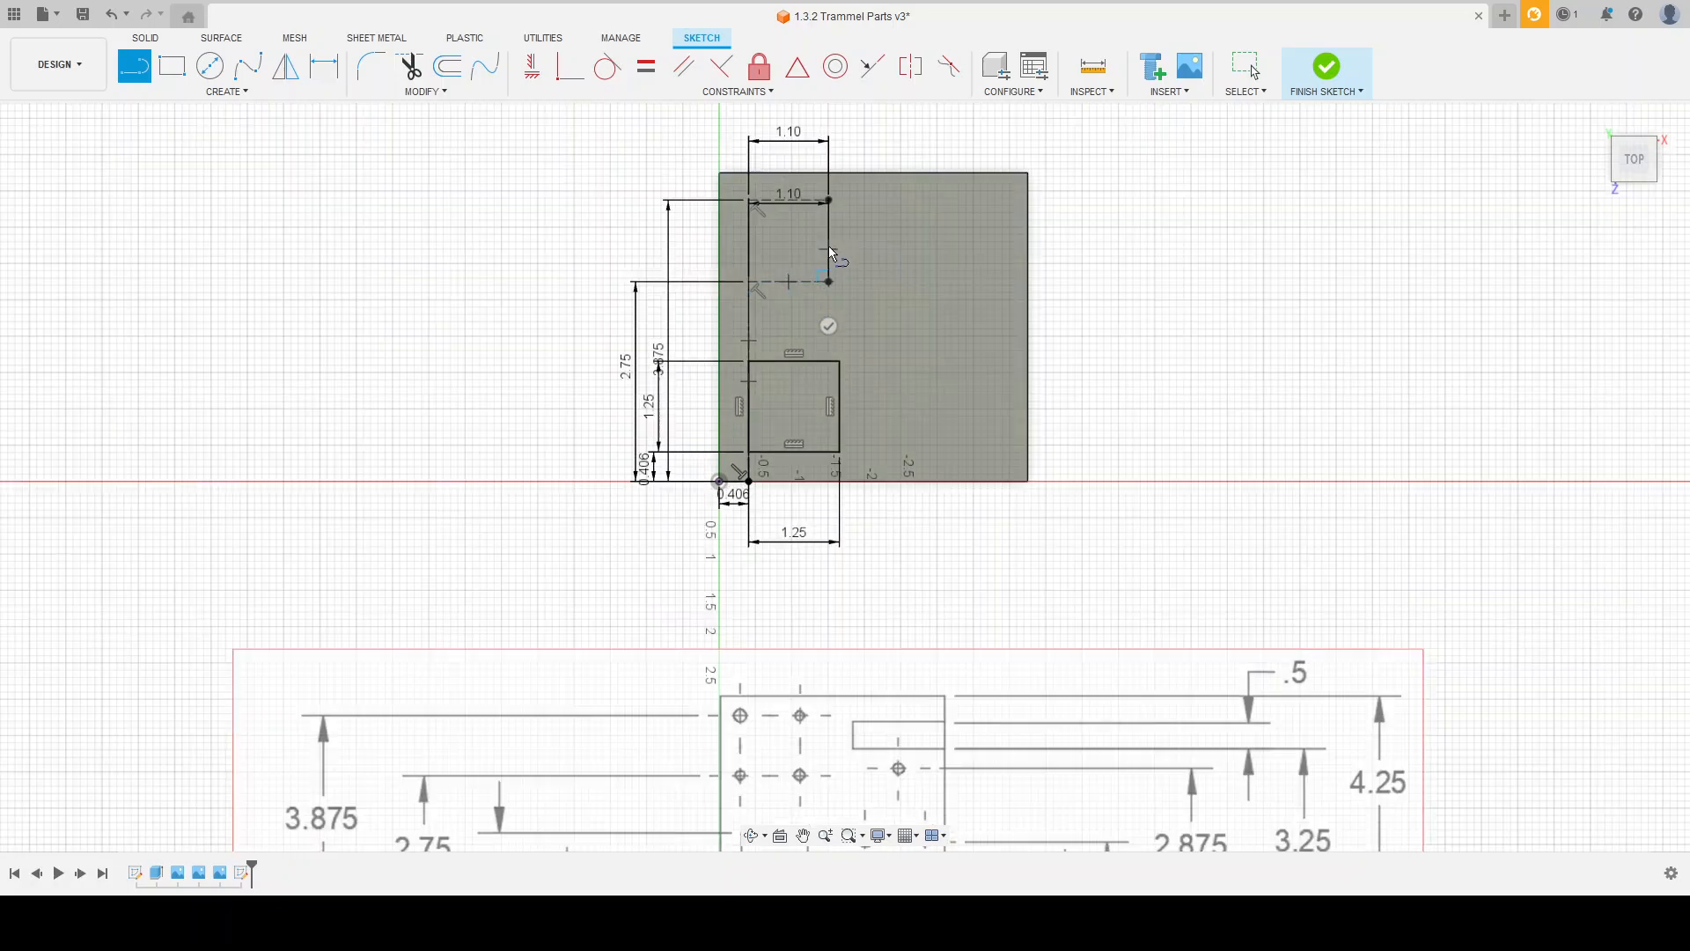
# Step: End the line and move one of the overlapping 1.10 dimensions above the plate so both read clearly
pyautogui.press('Escape')
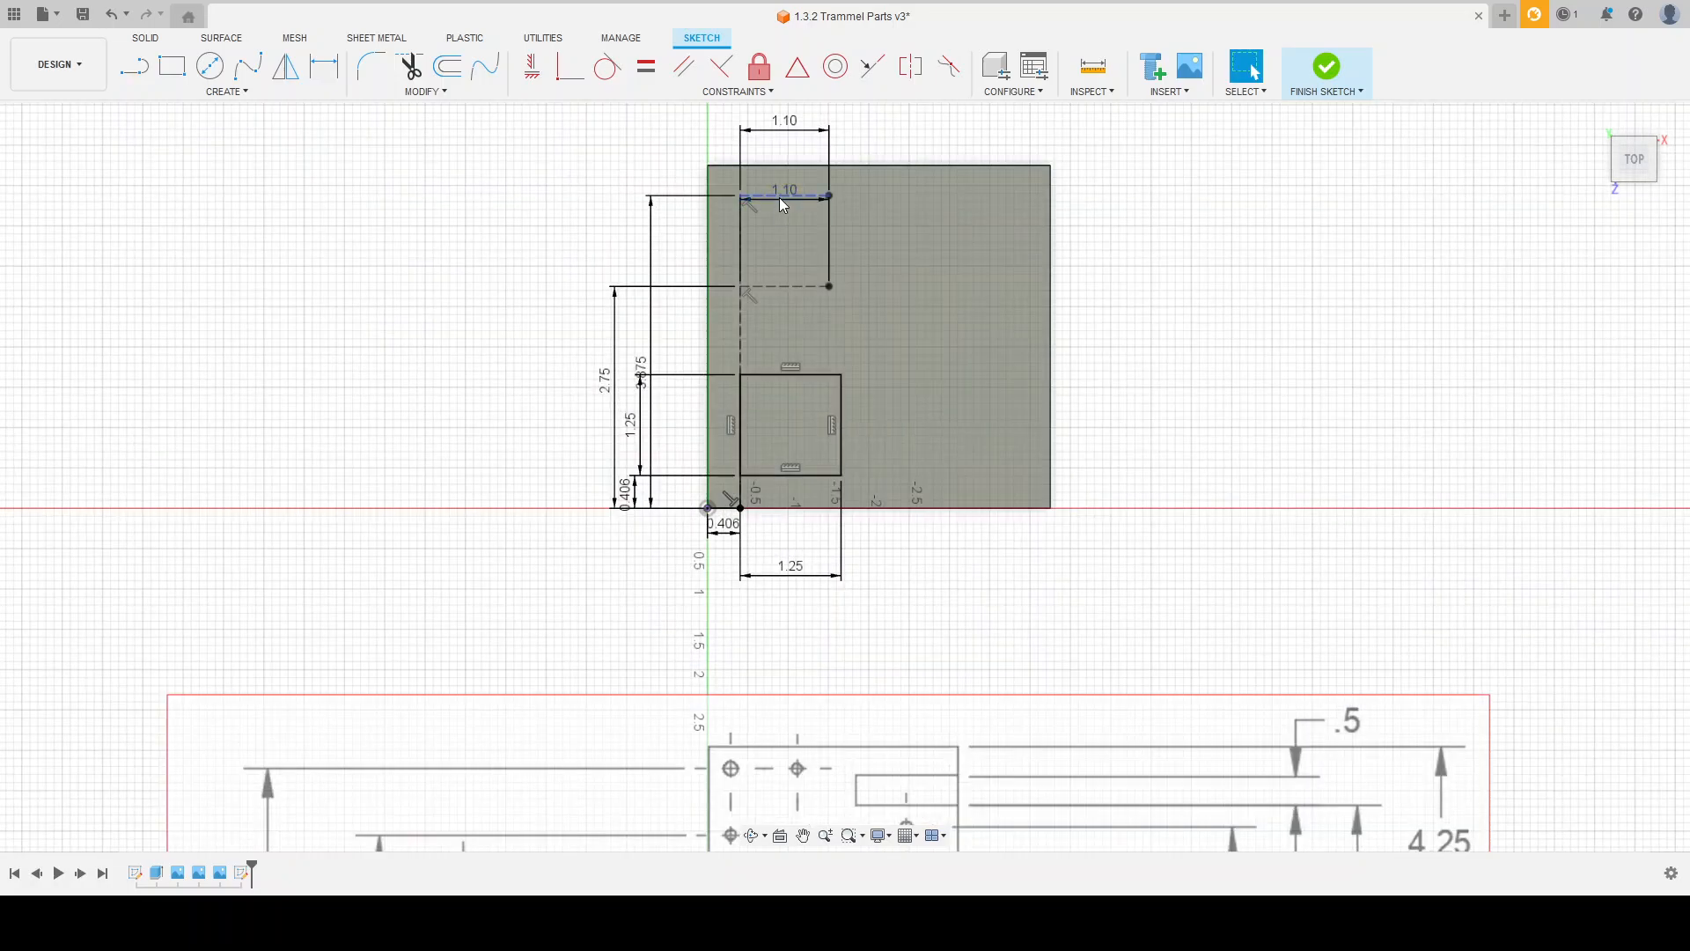
pyautogui.click(779, 197)
pyautogui.moveTo(789, 119); pyautogui.dragTo(789, 120)
pyautogui.moveTo(786, 188); pyautogui.dragTo(789, 102)
# Step: Draw a 0.375 by 0.375 construction rectangle into the plate from its lower-right corner, following the reference drawing
pyautogui.scroll(-3, 840, 396)
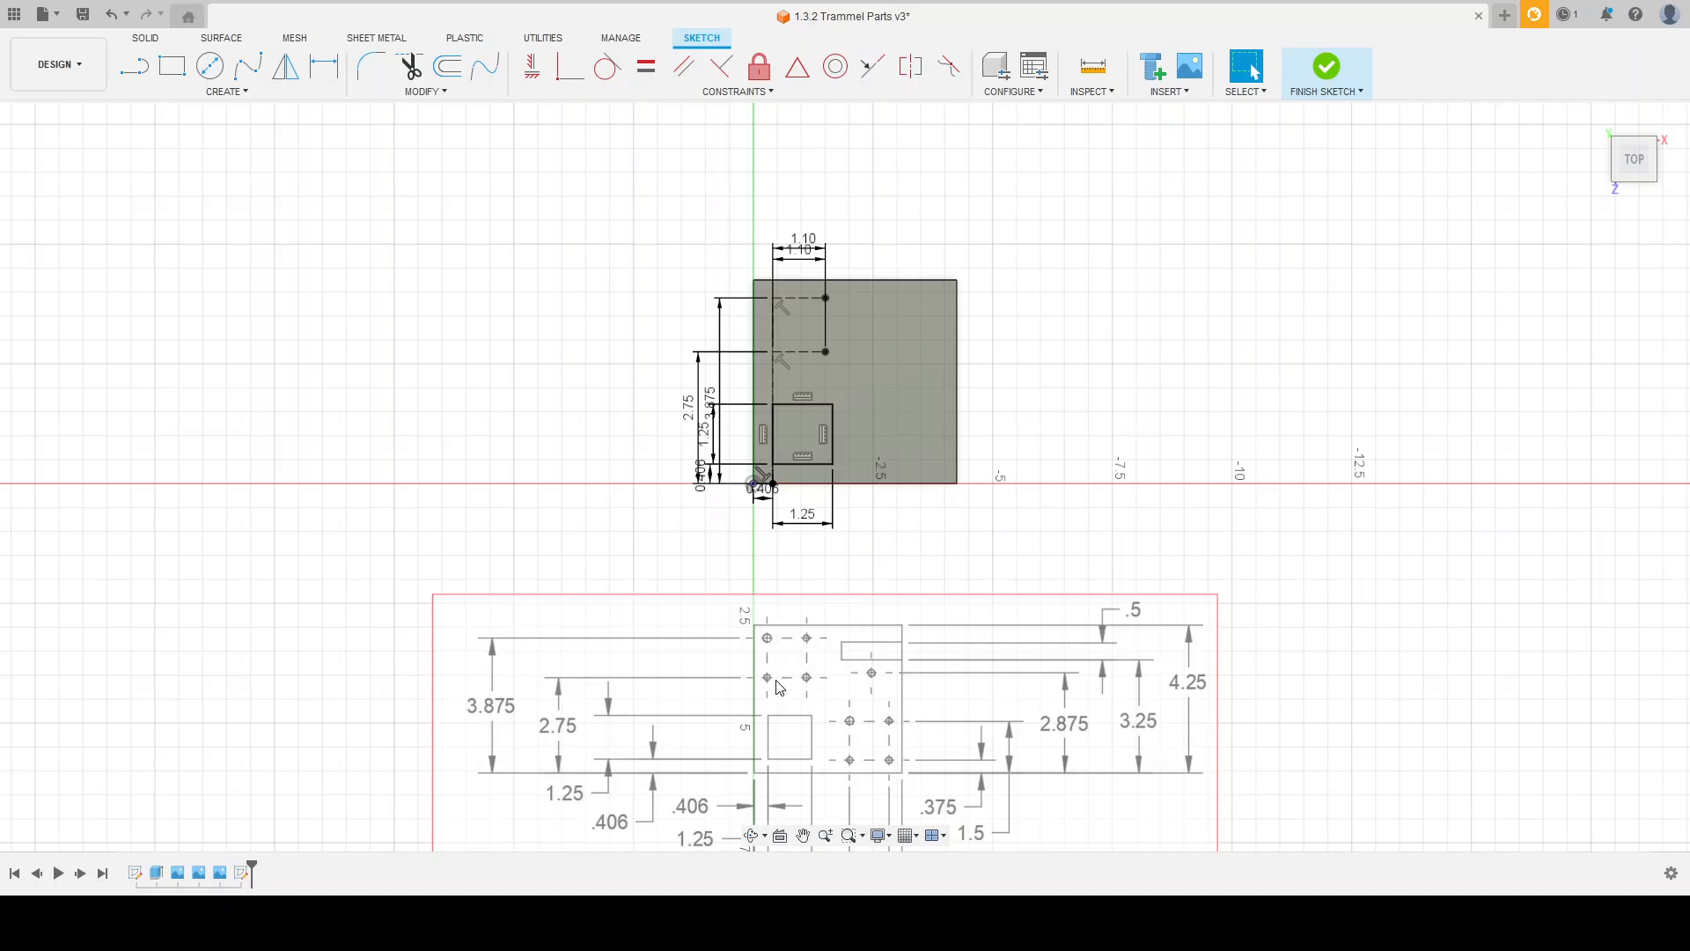
pyautogui.scroll(5, 907, 785)
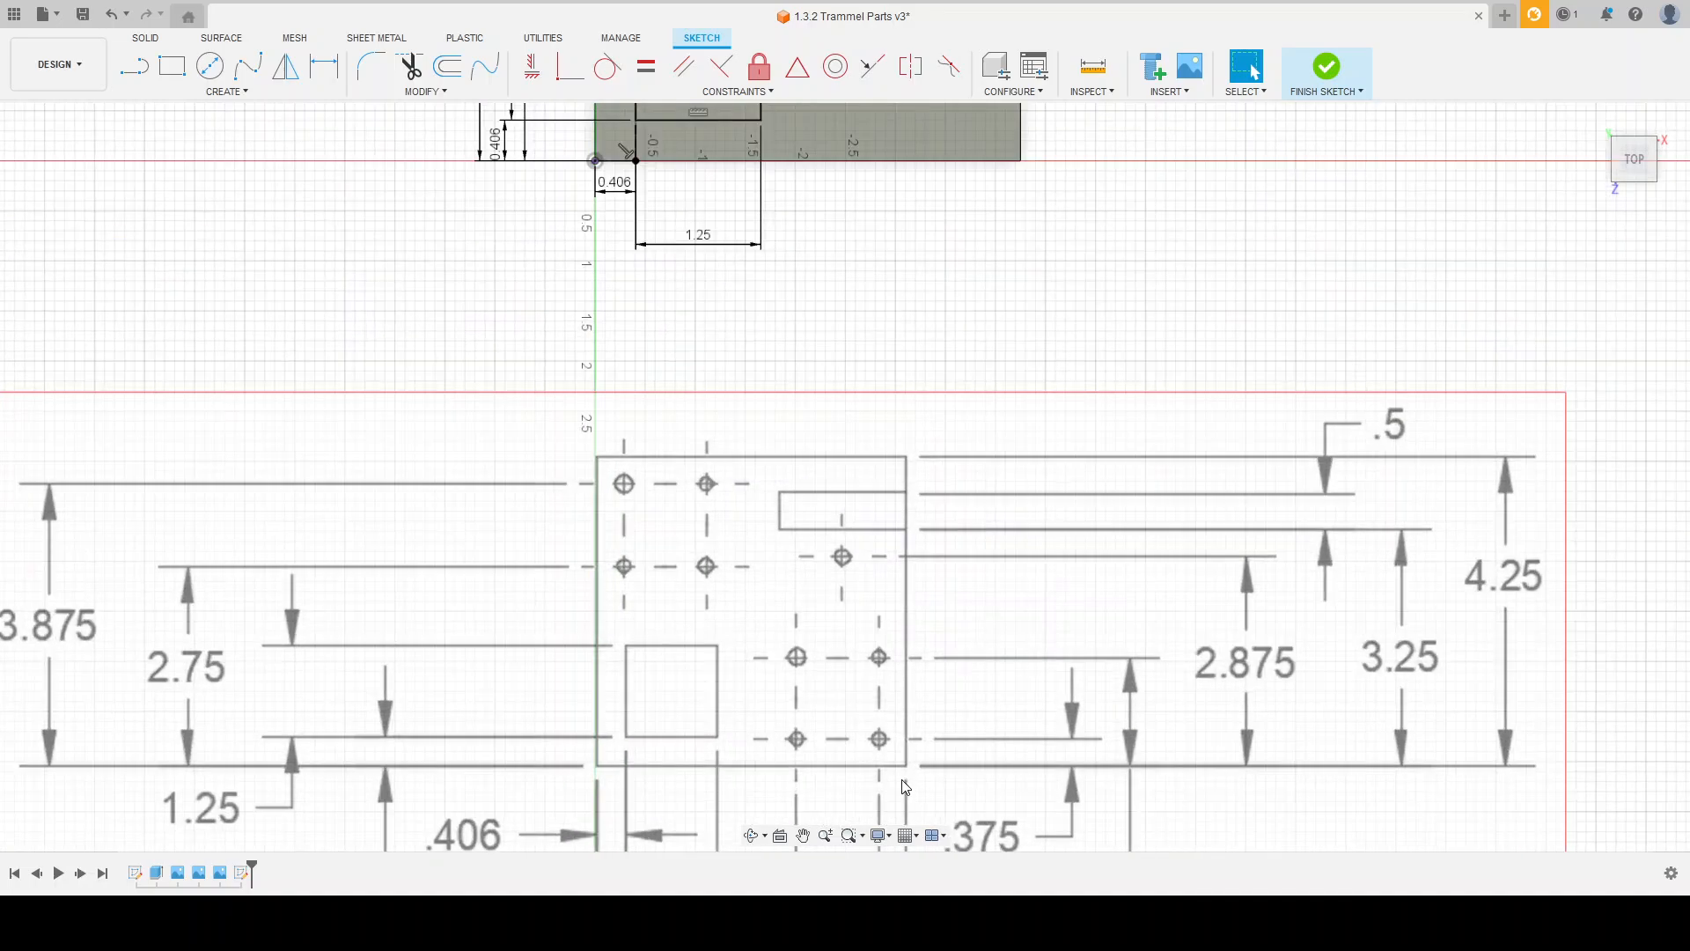
pyautogui.scroll(-5, 842, 540)
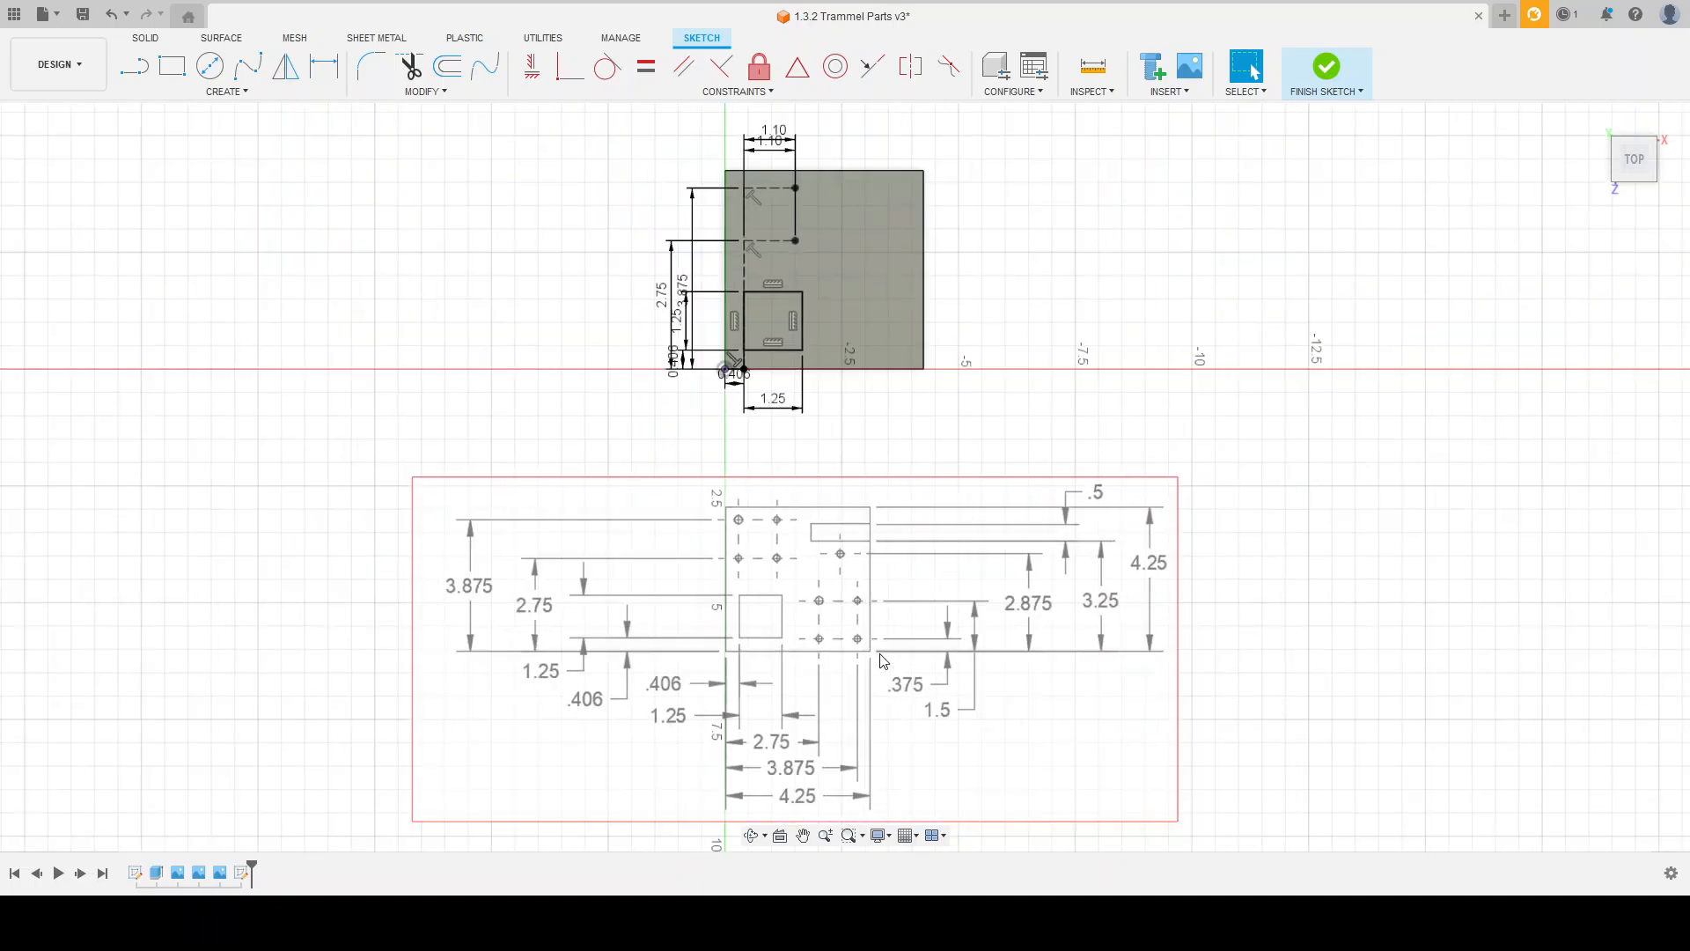
pyautogui.scroll(1, 867, 735)
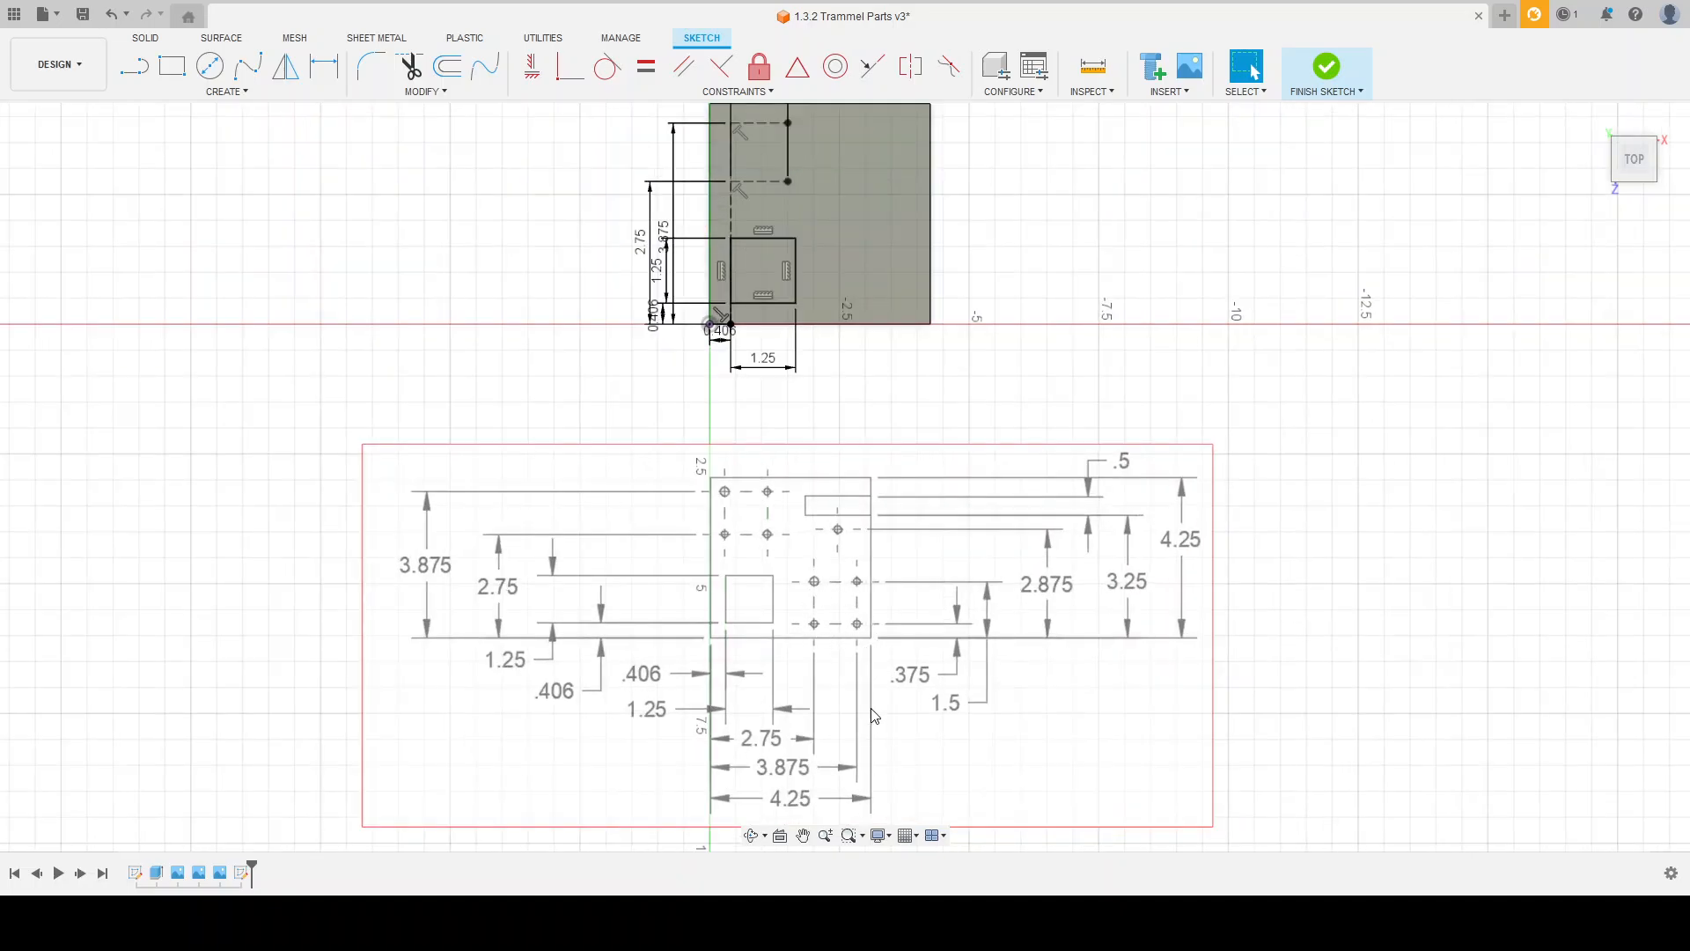
pyautogui.scroll(1, 872, 748)
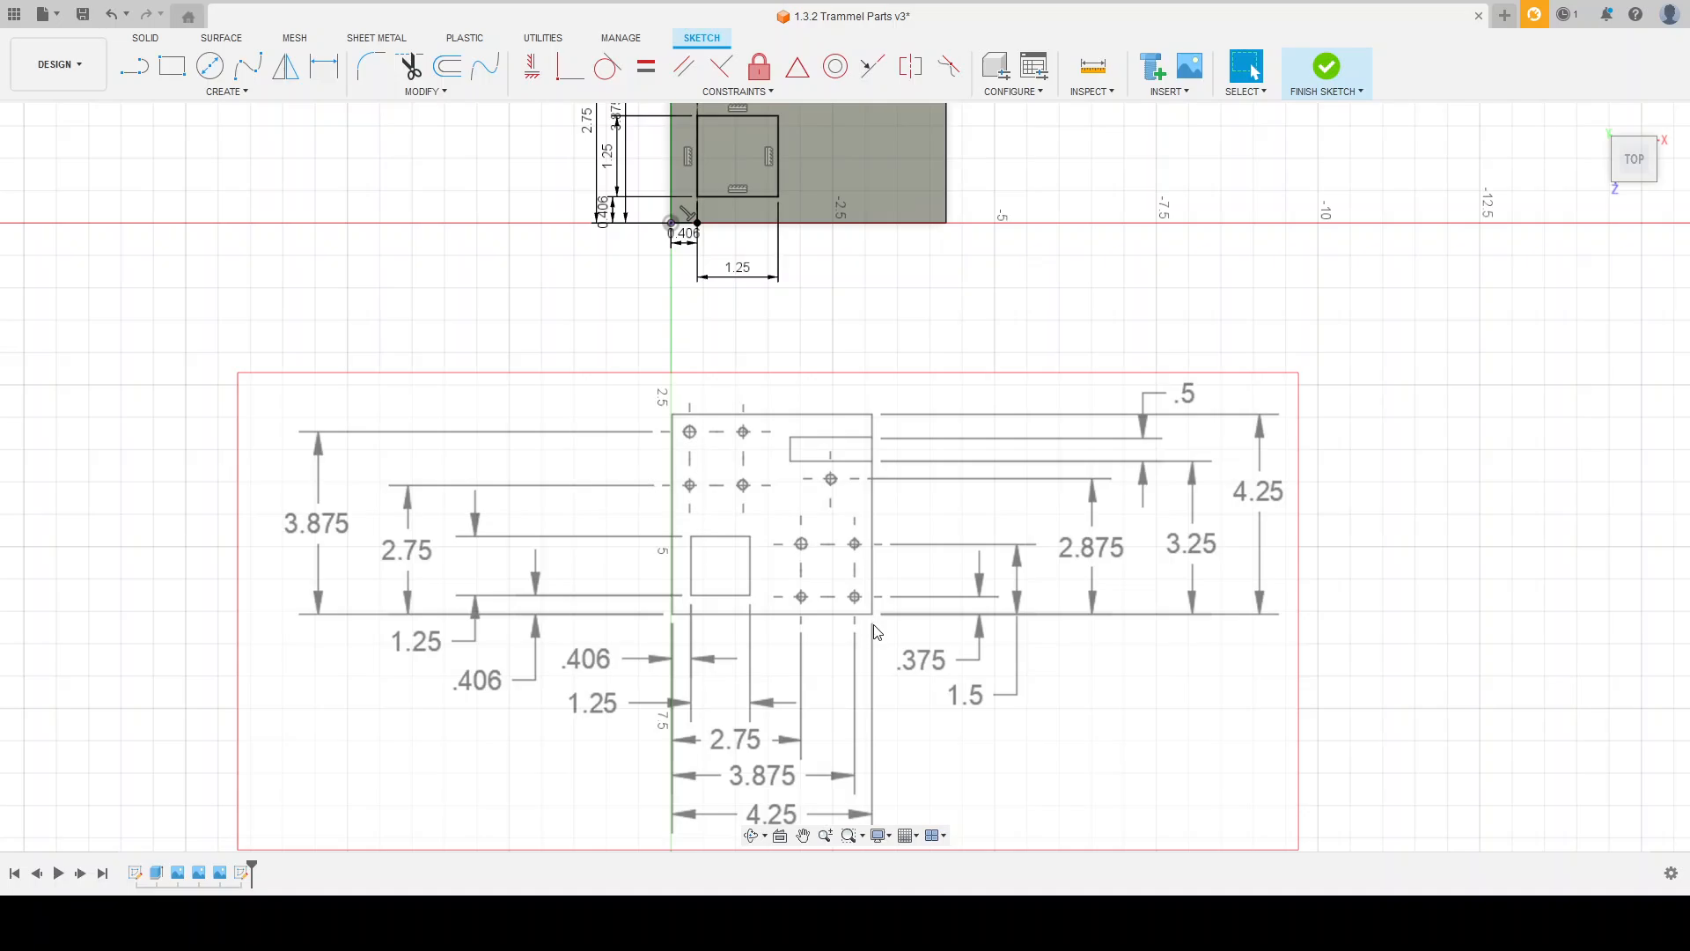
pyautogui.scroll(-1, 863, 608)
pyautogui.scroll(-1, 860, 587)
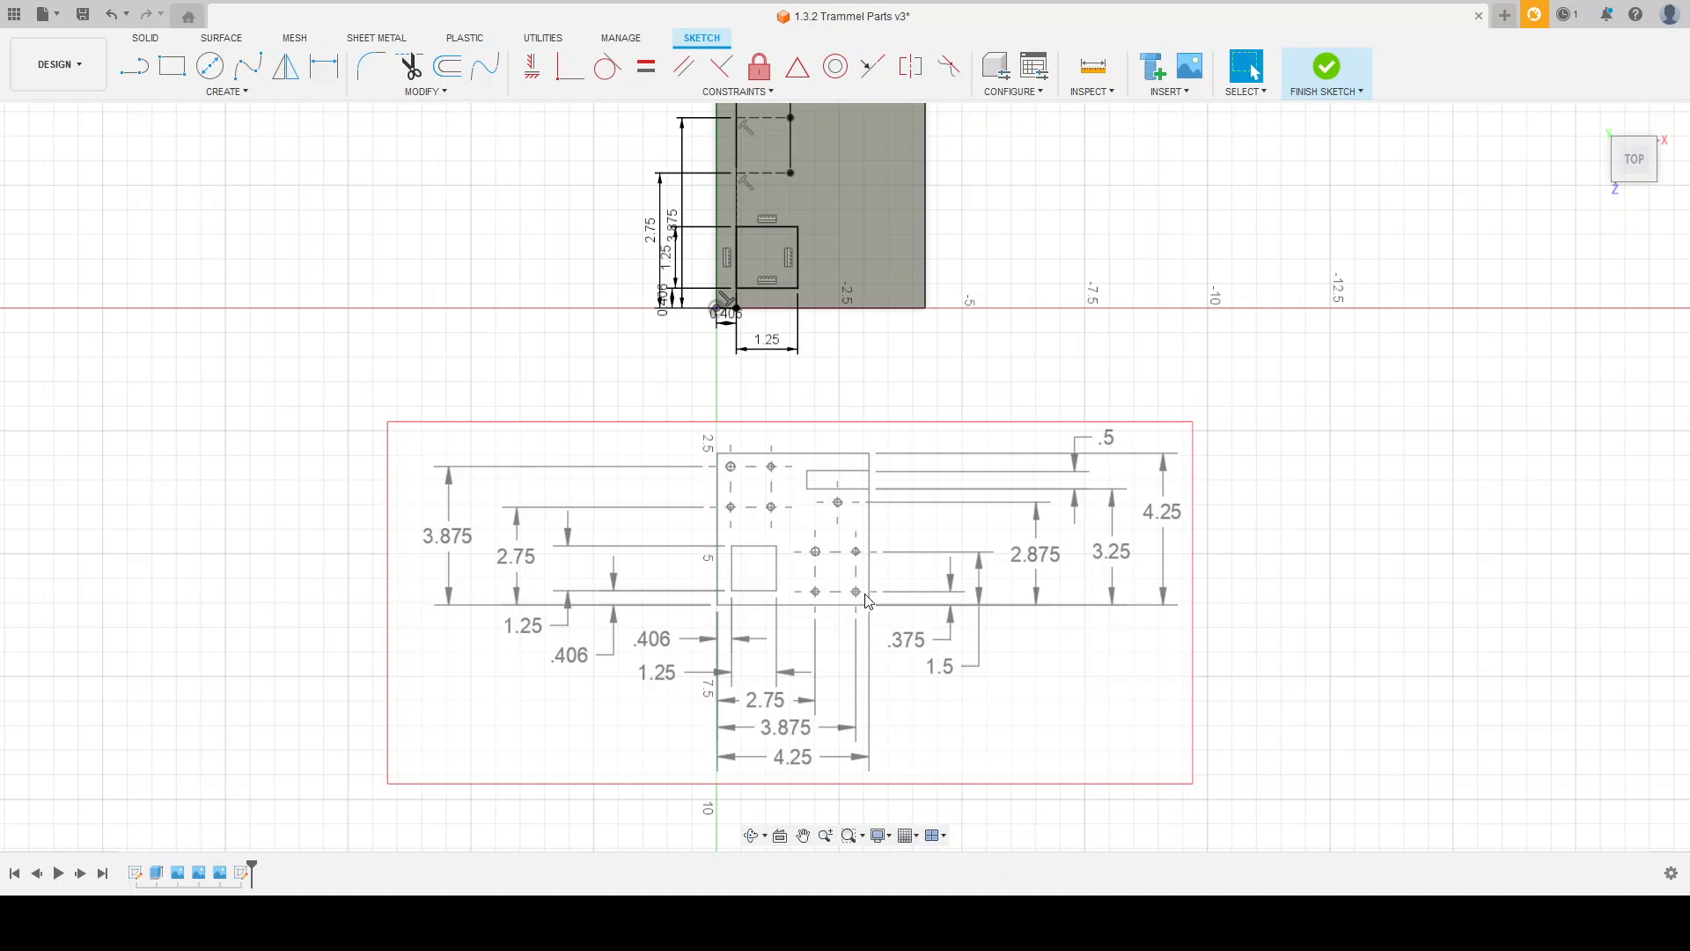
pyautogui.click(171, 66)
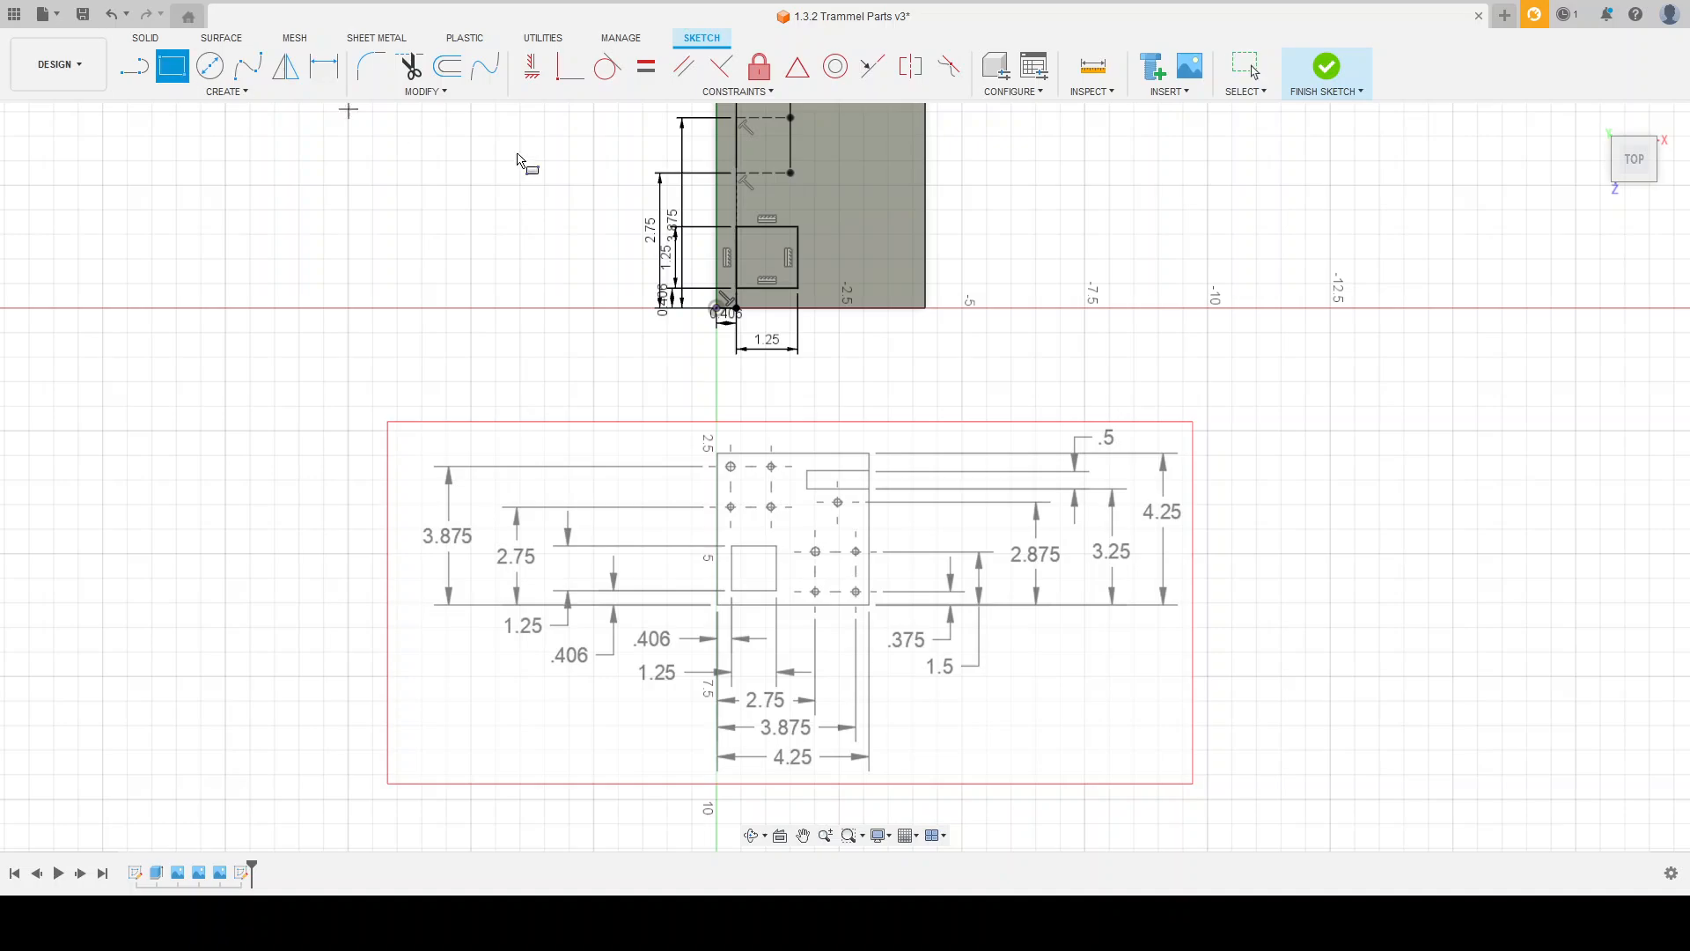
pyautogui.click(925, 308)
pyautogui.write('.375')
pyautogui.press('Return')
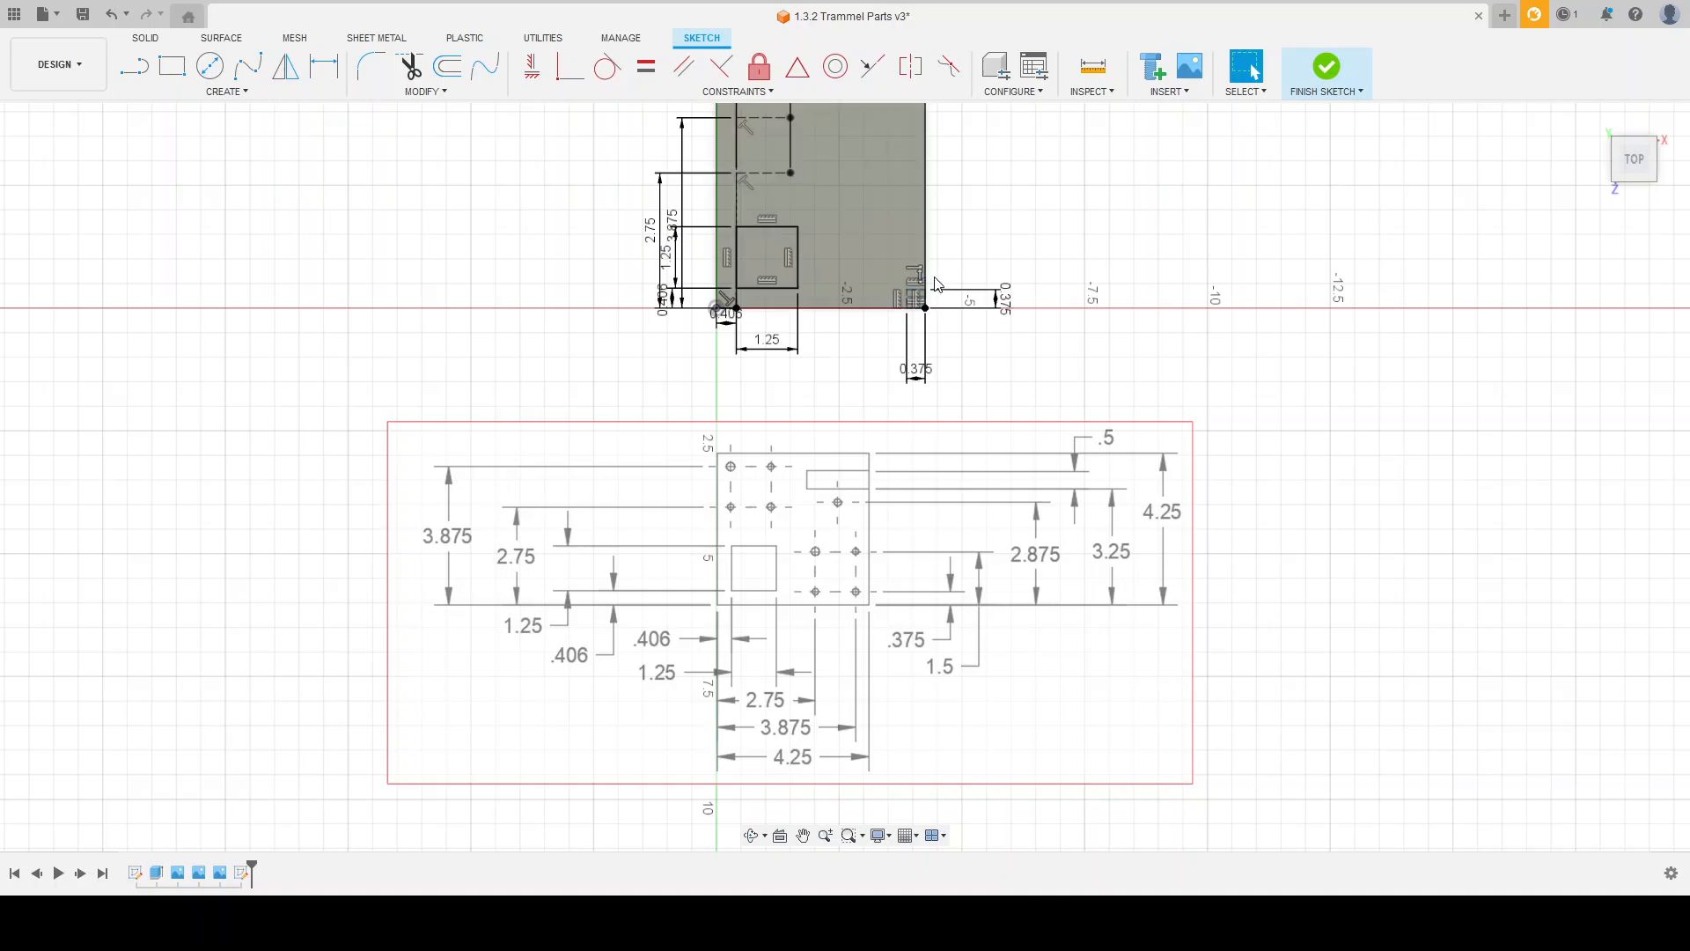
# Step: Draw a 1.125 by 1.125 construction rectangle up and left from the inner corner of the 0.375 square
pyautogui.scroll(5, 907, 286)
pyautogui.scroll(-2, 884, 277)
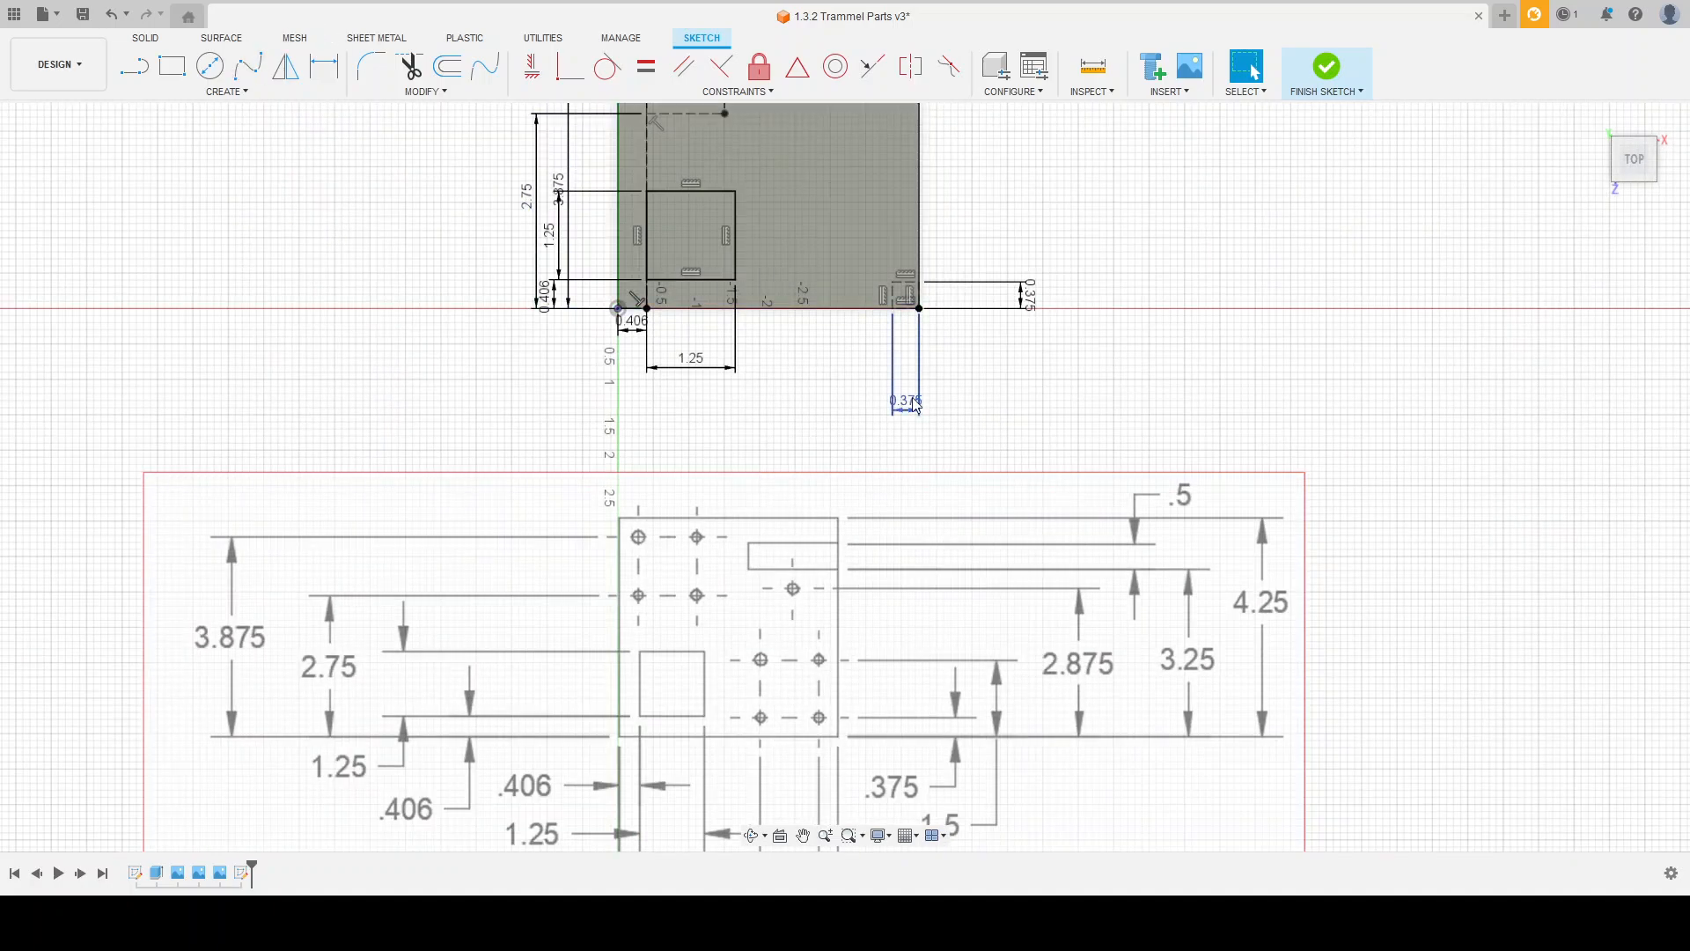
pyautogui.scroll(-1, 840, 401)
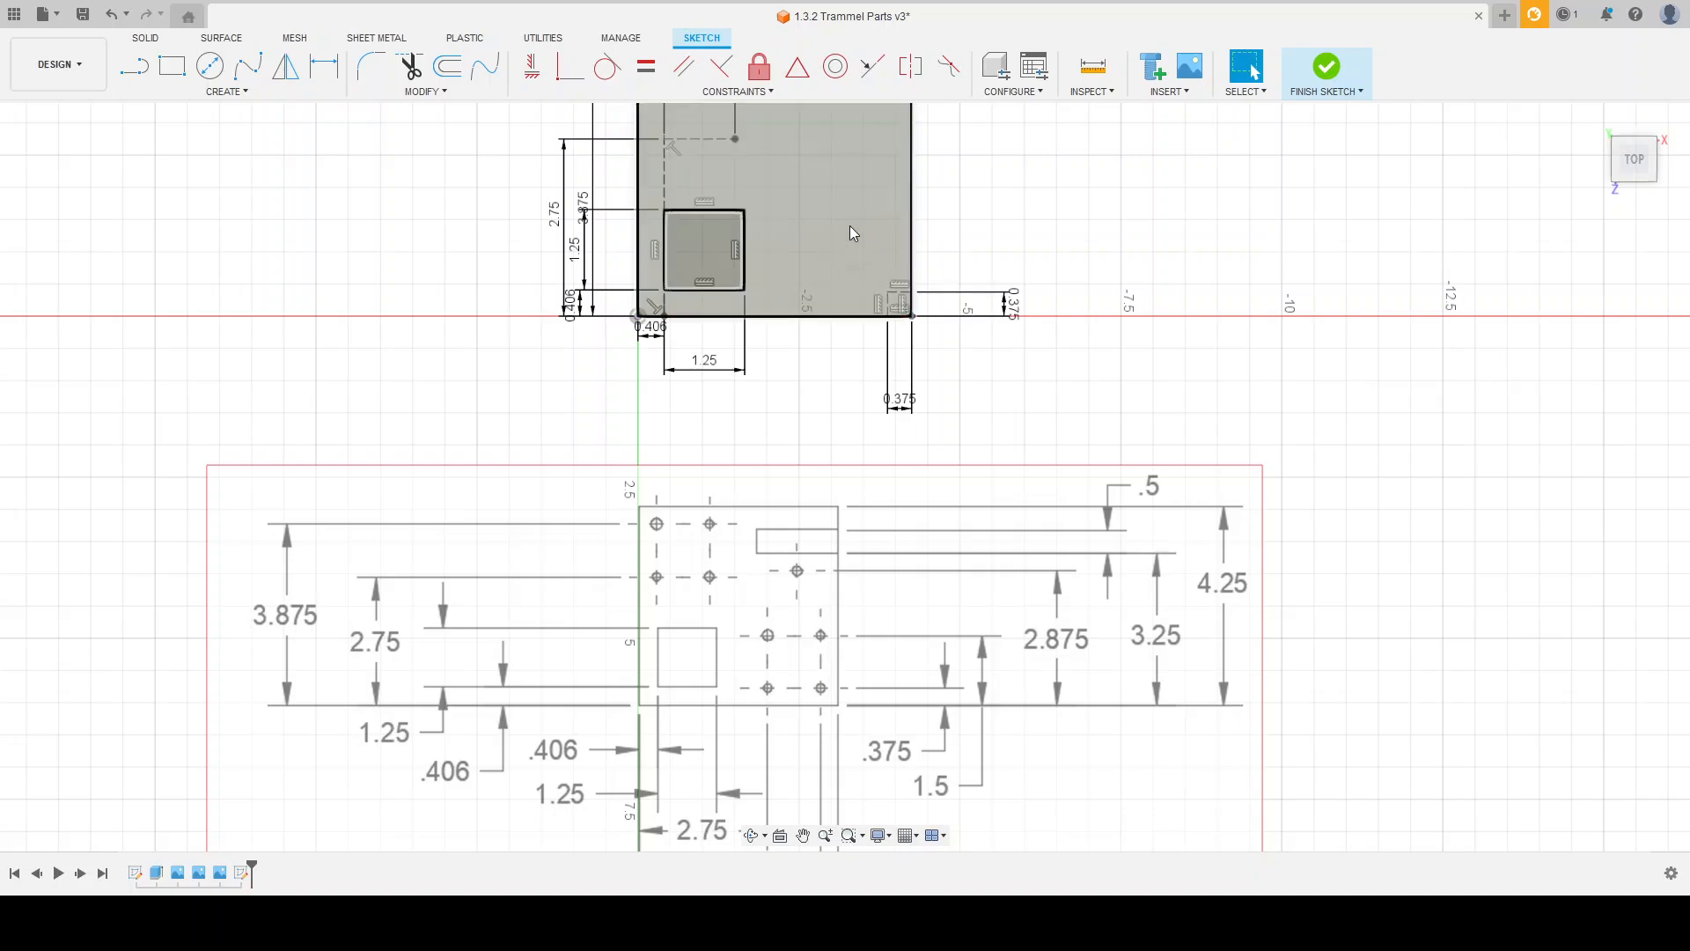
pyautogui.click(172, 66)
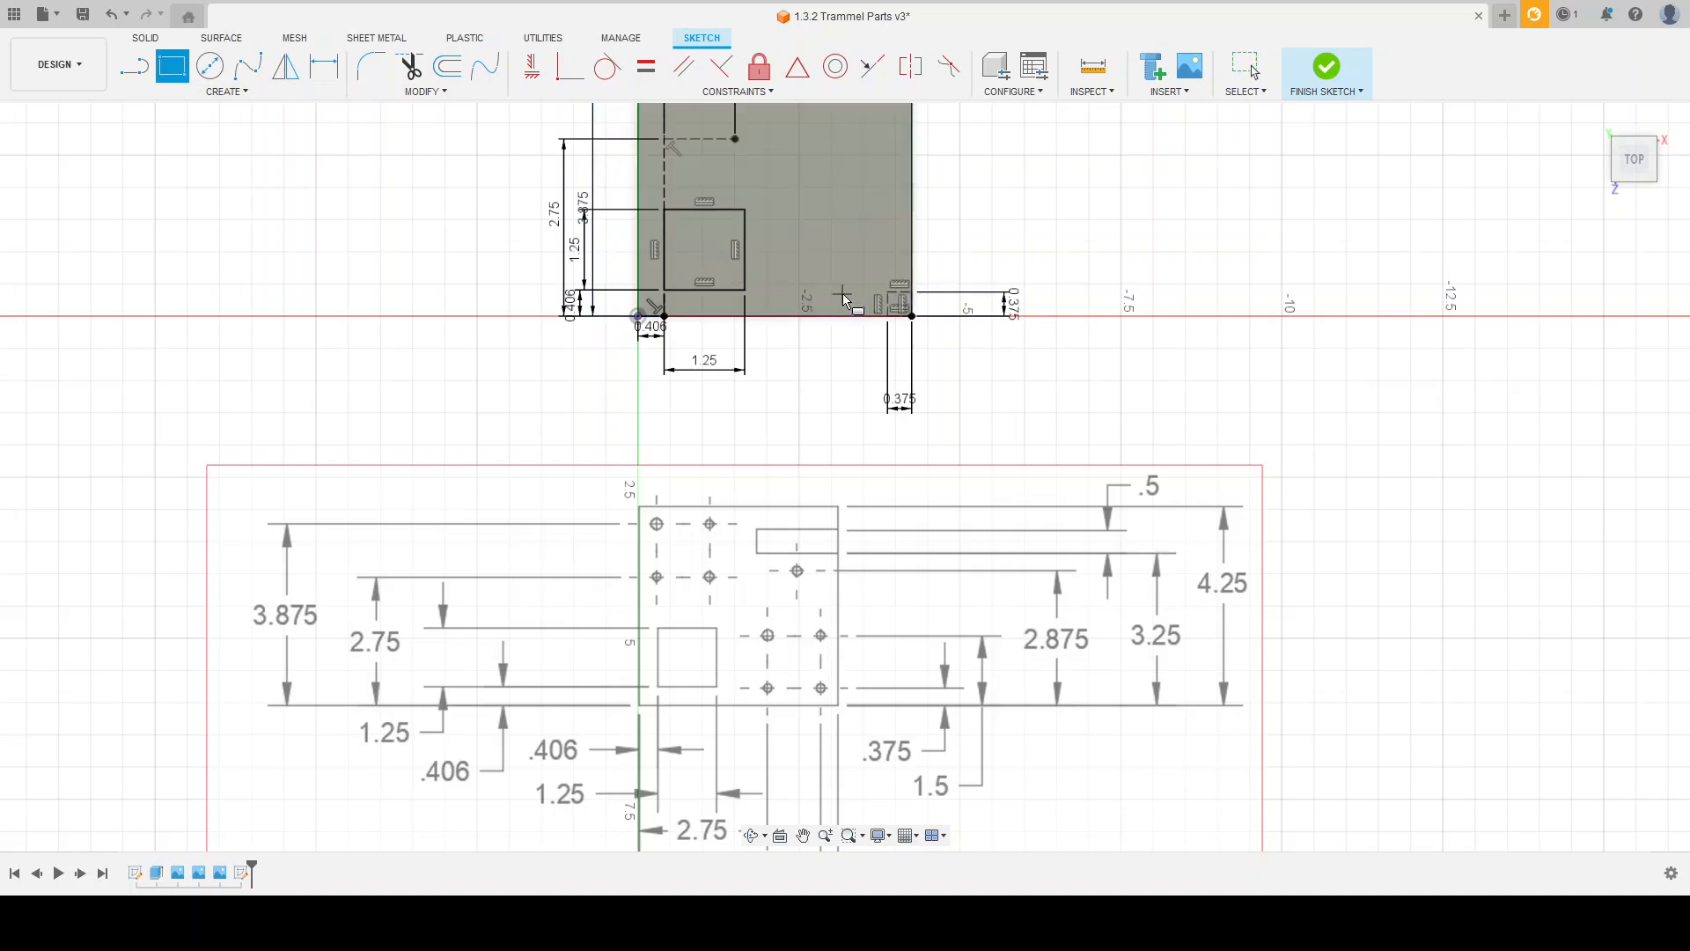
pyautogui.click(886, 291)
pyautogui.press('Return')
pyautogui.press('Escape')
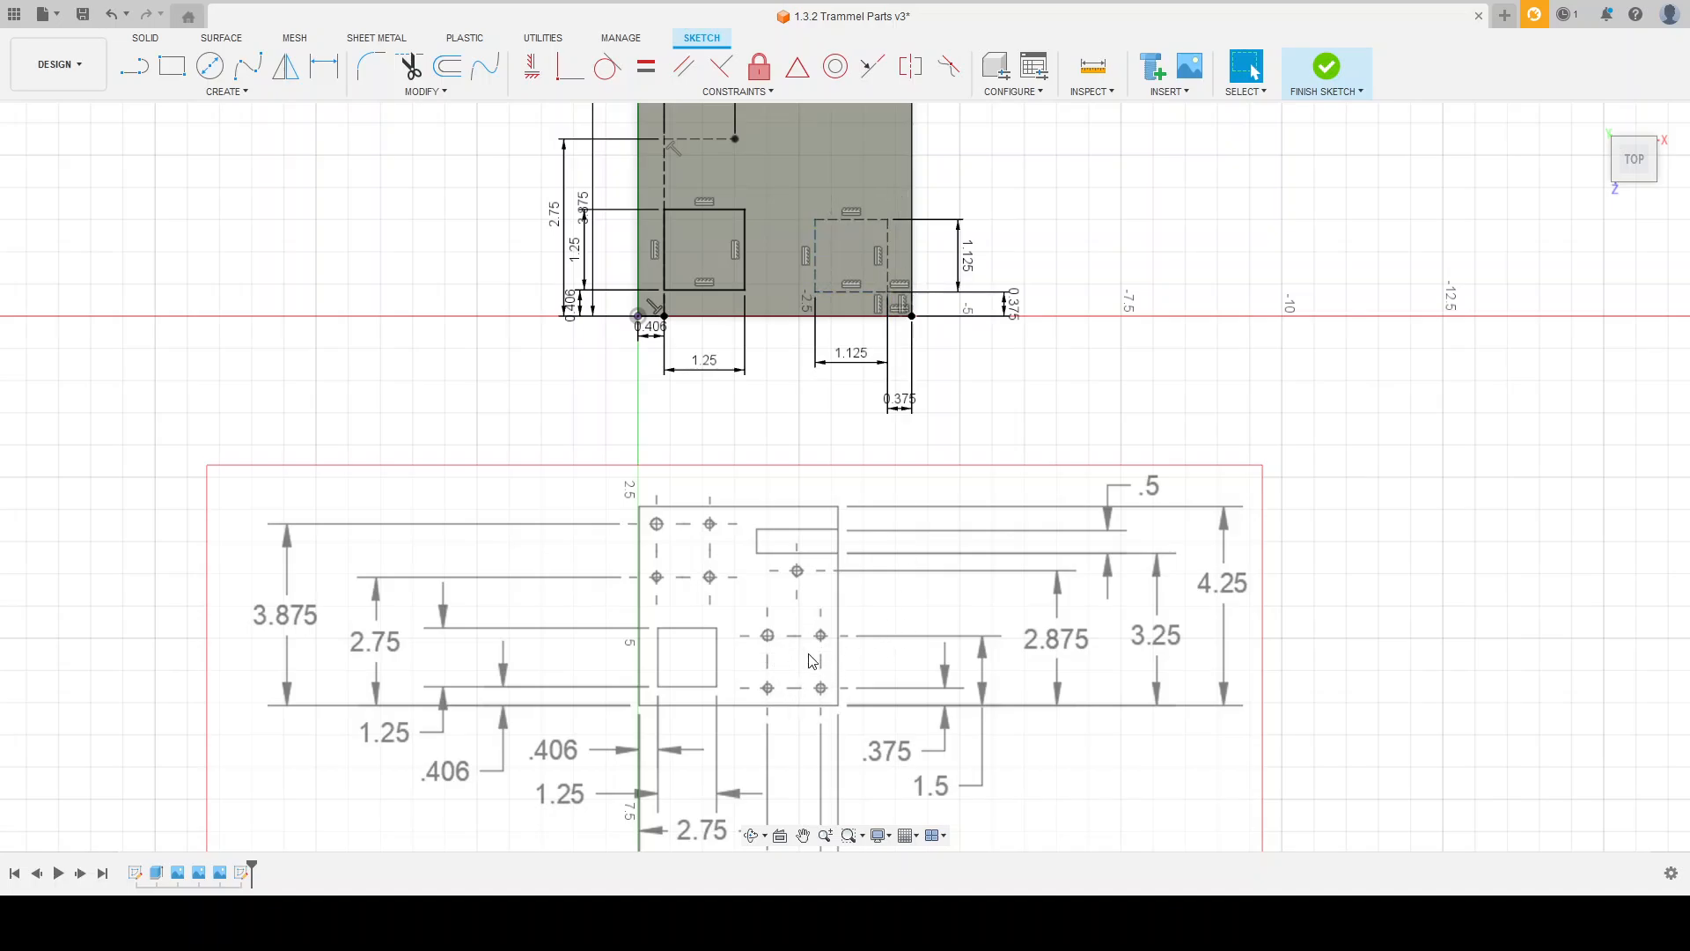
# Step: Draw a vertical 2.875 construction line from the plate's lower edge through the middle of the 1.125 square
pyautogui.scroll(3, 808, 625)
pyautogui.scroll(-2, 805, 607)
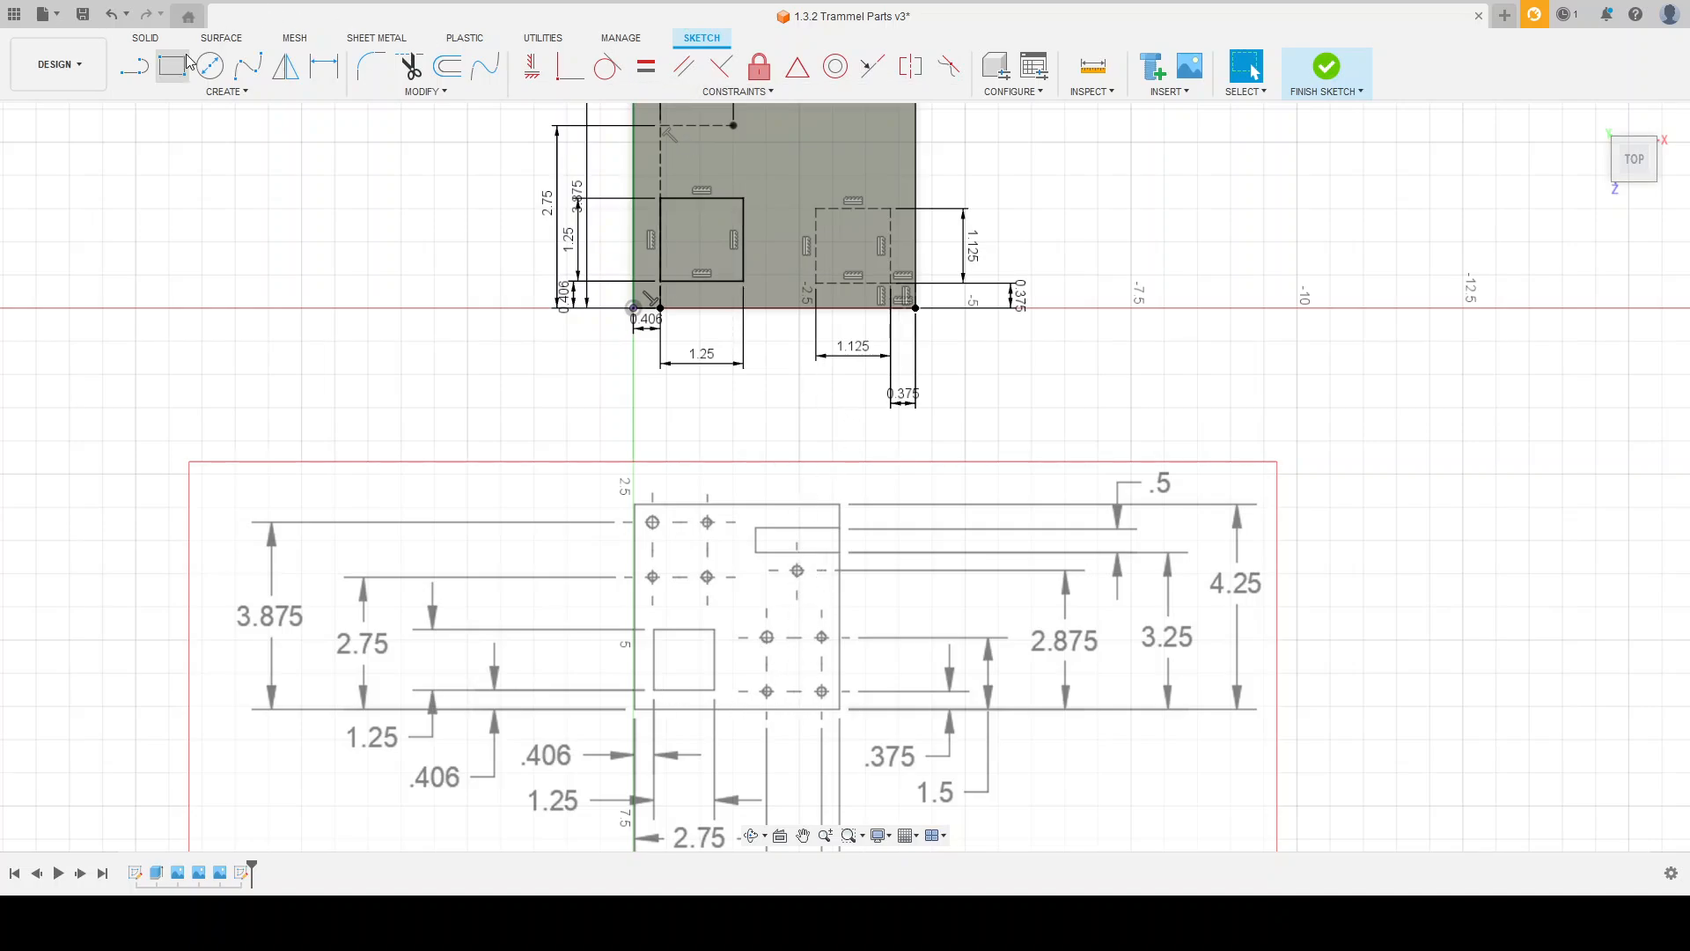
pyautogui.click(140, 64)
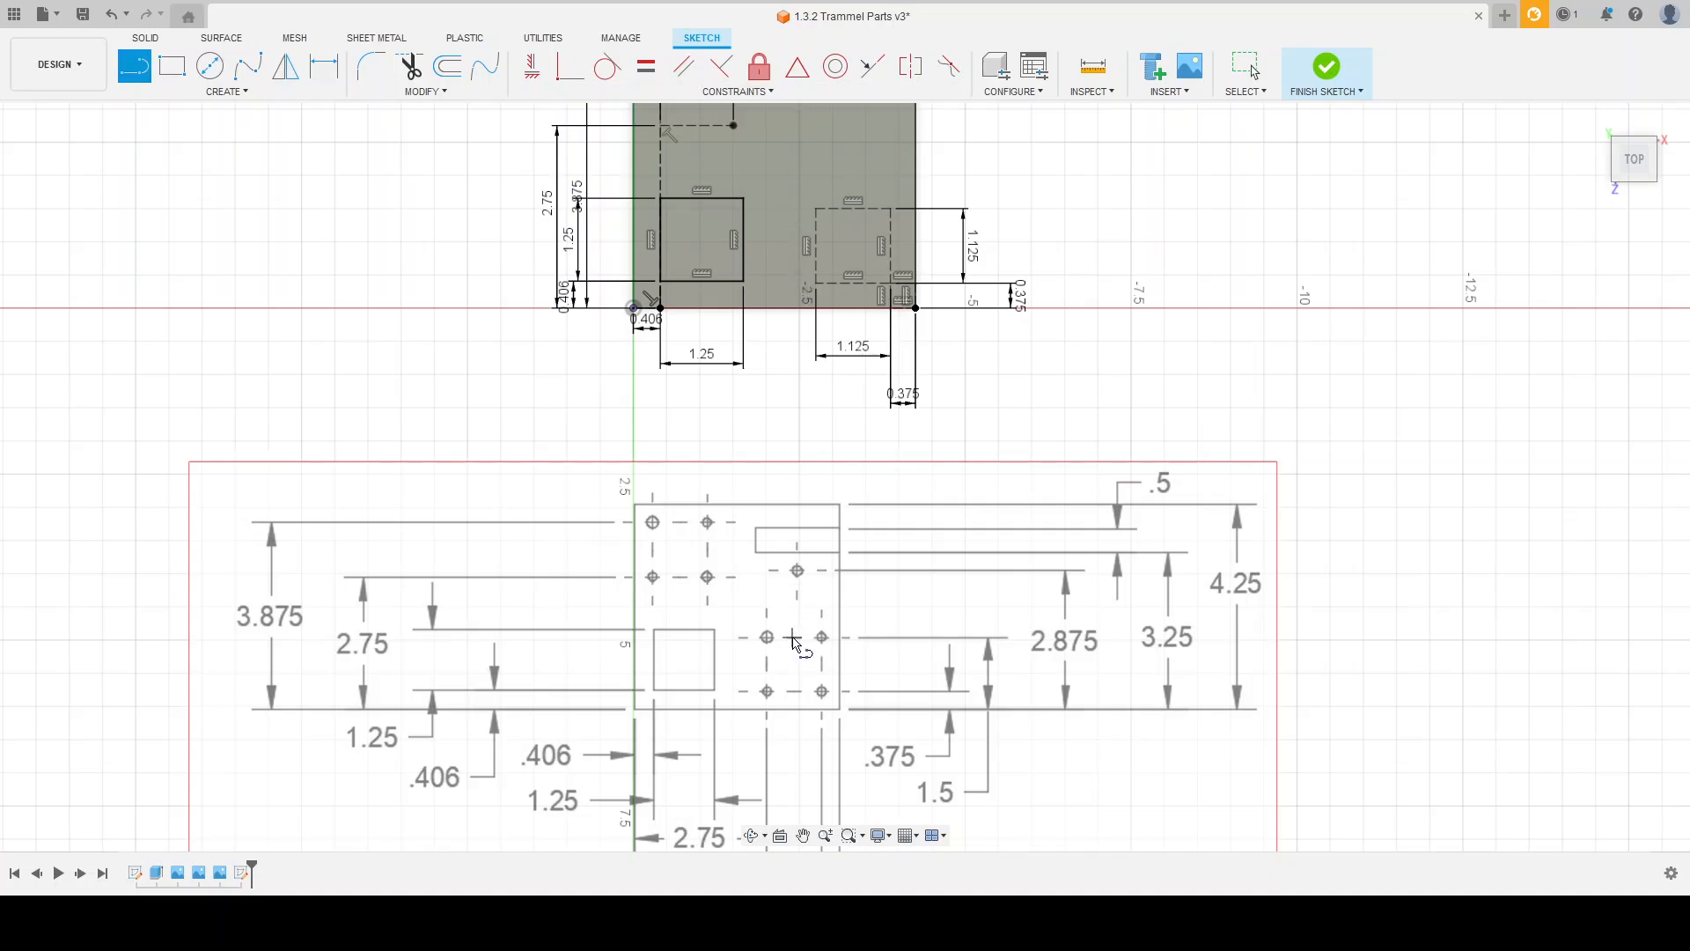
pyautogui.scroll(-3, 874, 510)
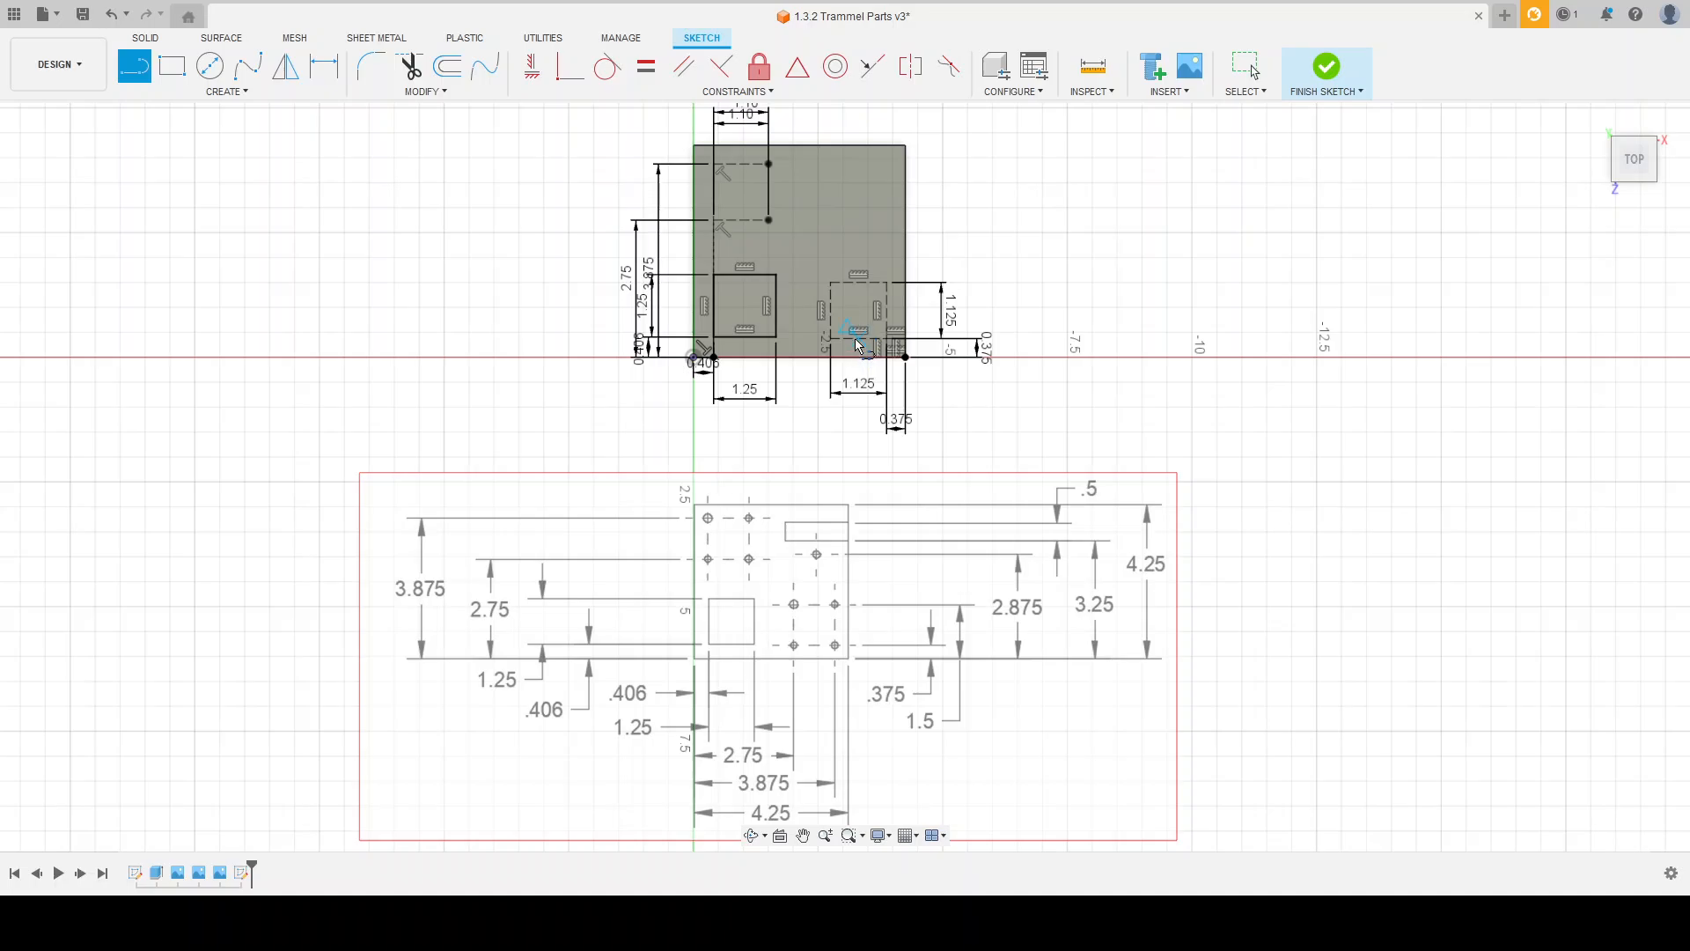
pyautogui.scroll(5, 869, 338)
pyautogui.scroll(-4, 869, 338)
pyautogui.scroll(1, 837, 520)
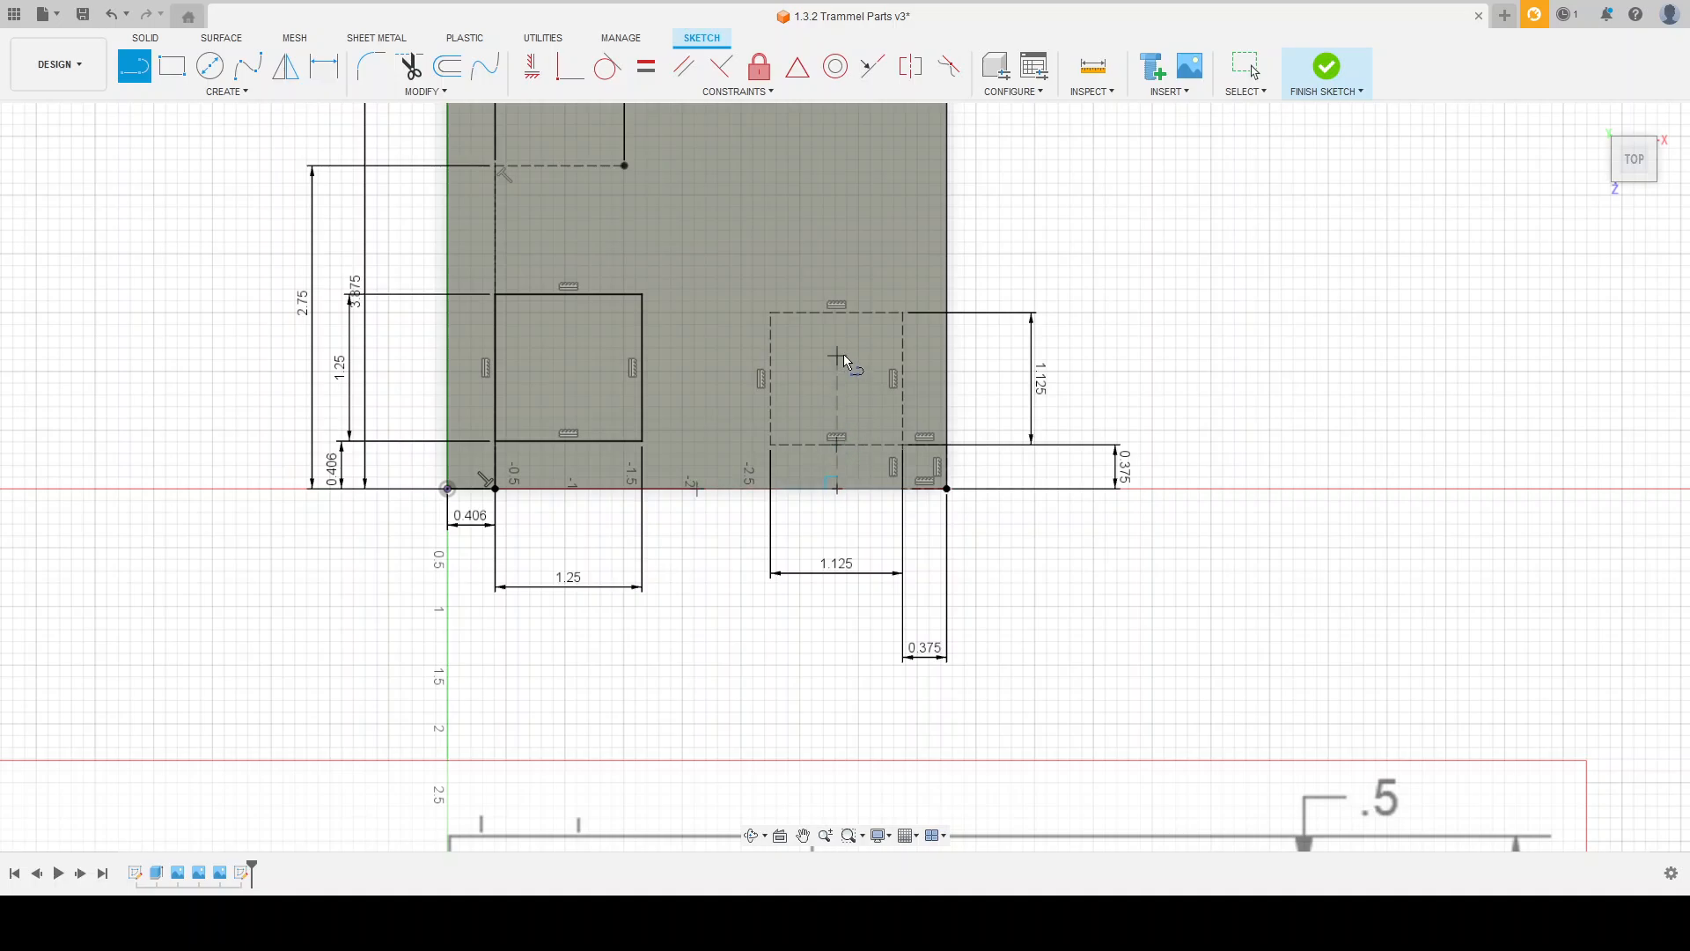
pyautogui.scroll(-3, 827, 495)
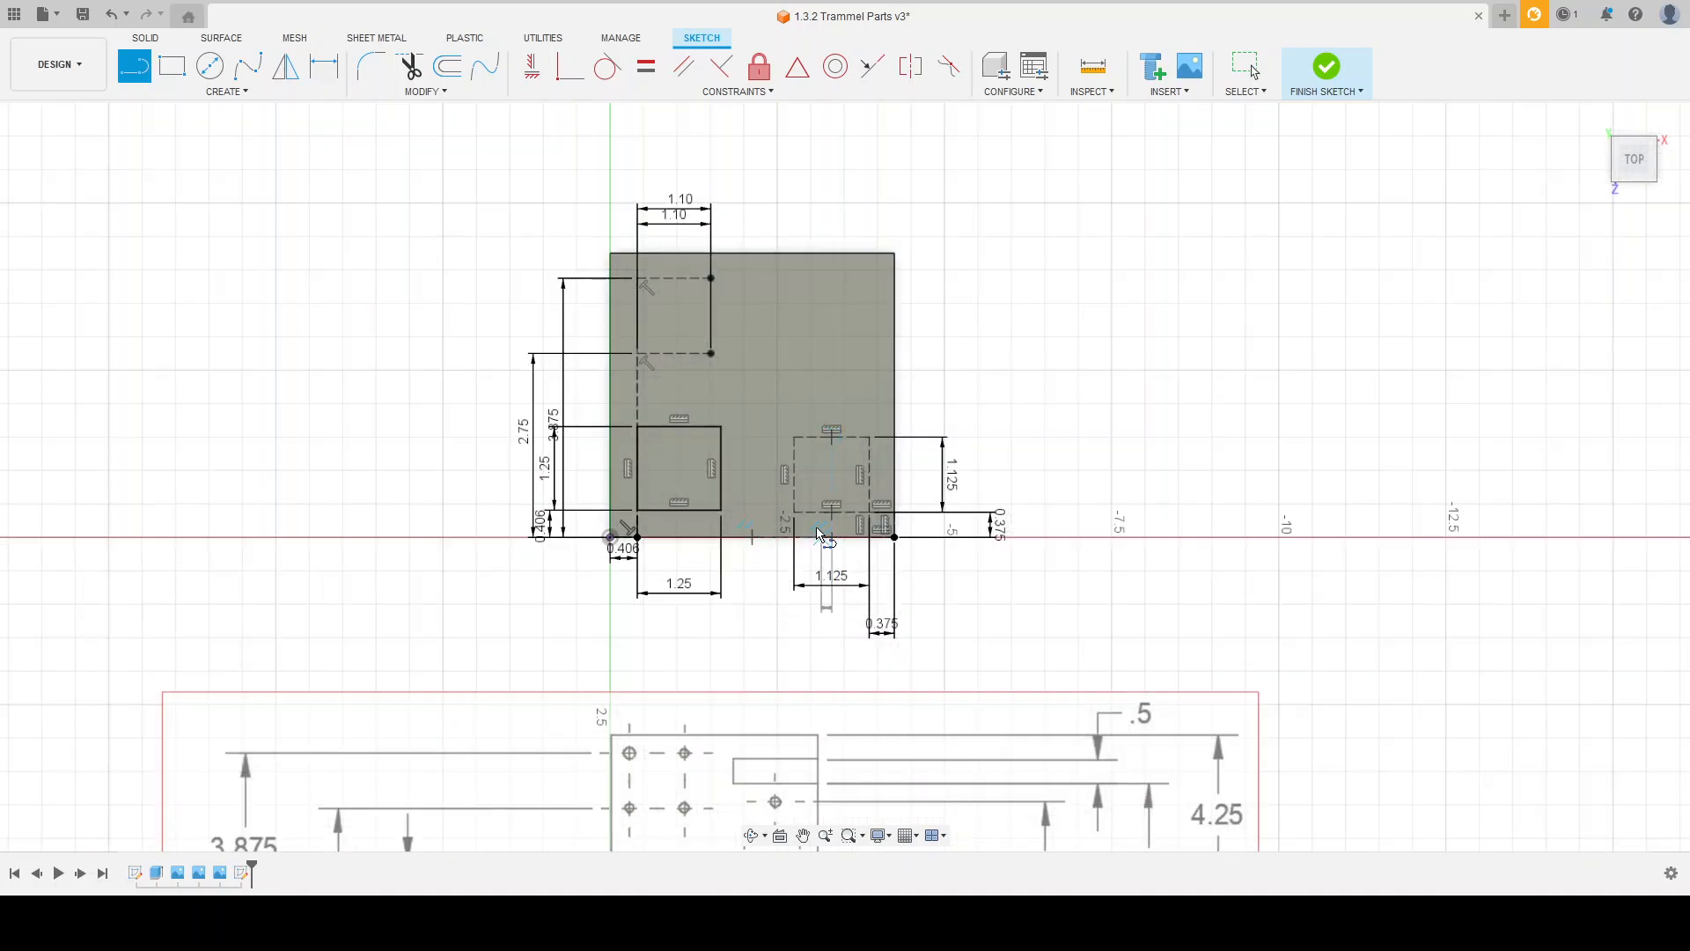
pyautogui.scroll(-3, 831, 311)
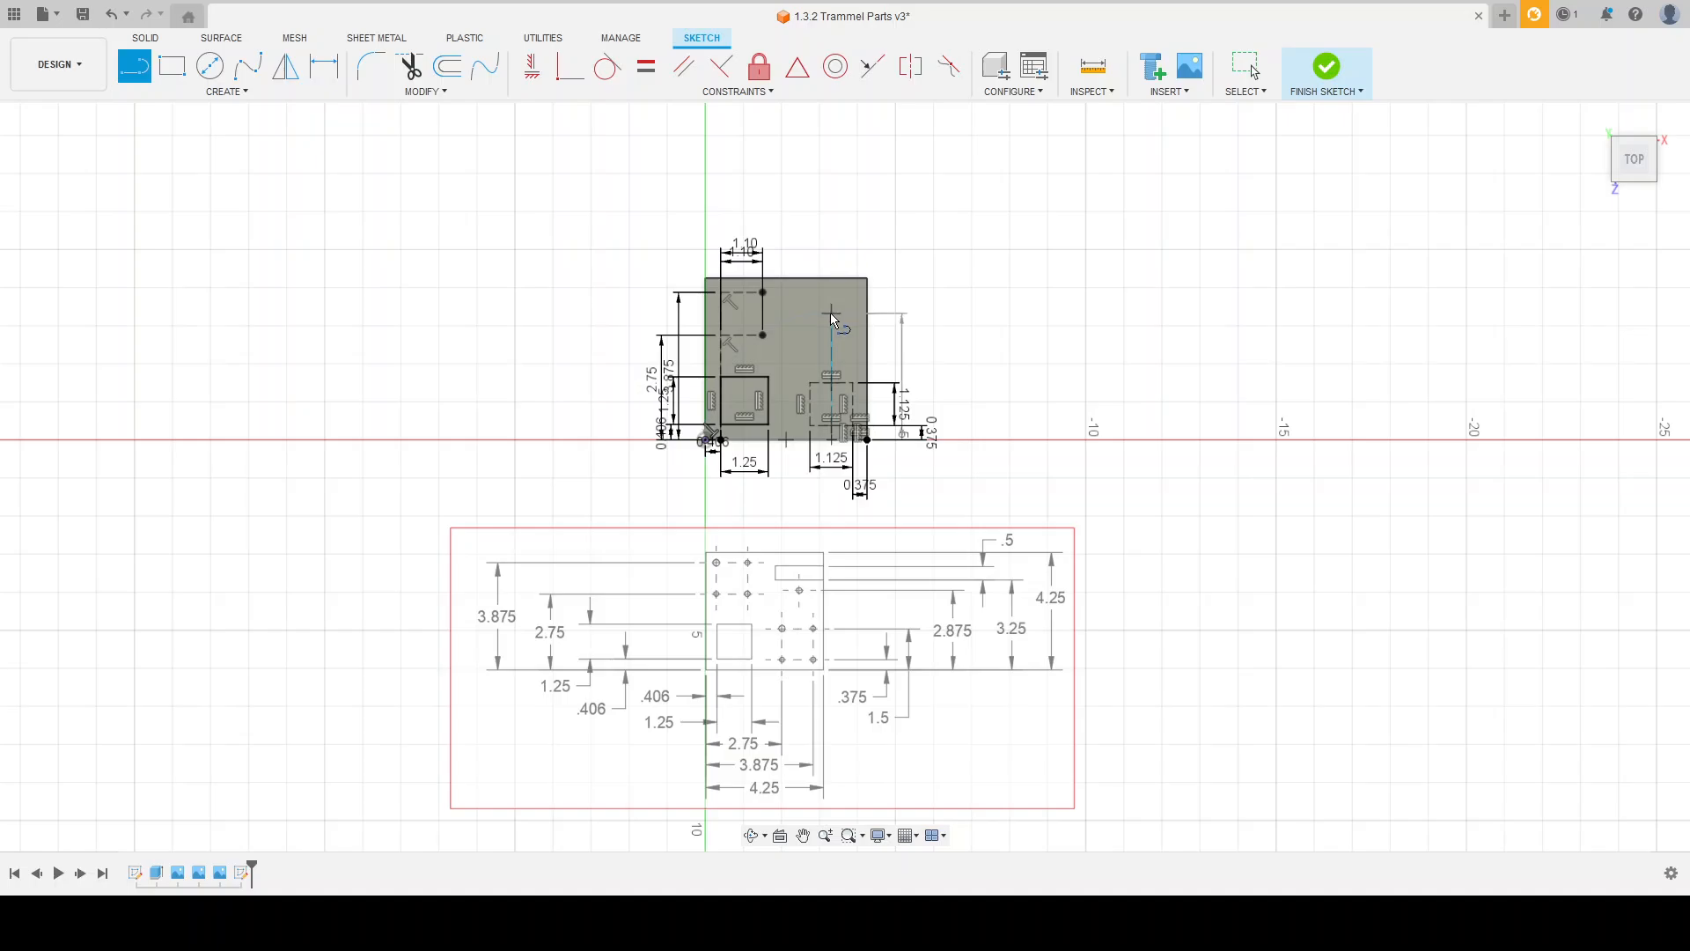
pyautogui.scroll(3, 822, 326)
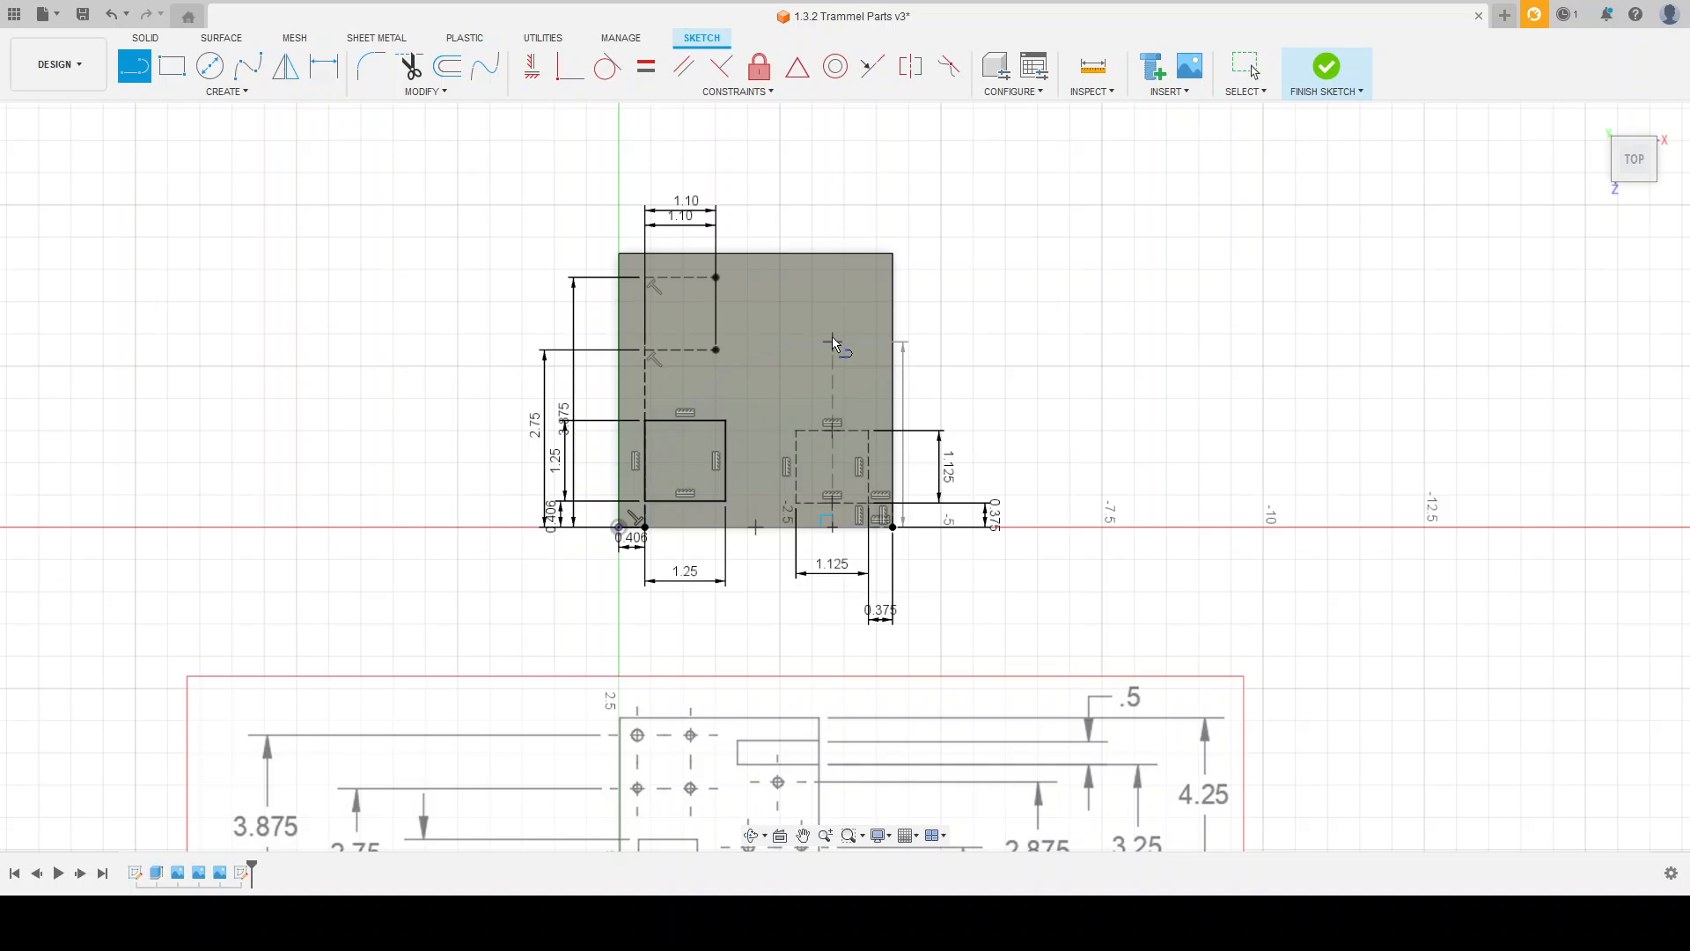
pyautogui.click(831, 342)
pyautogui.press('Escape')
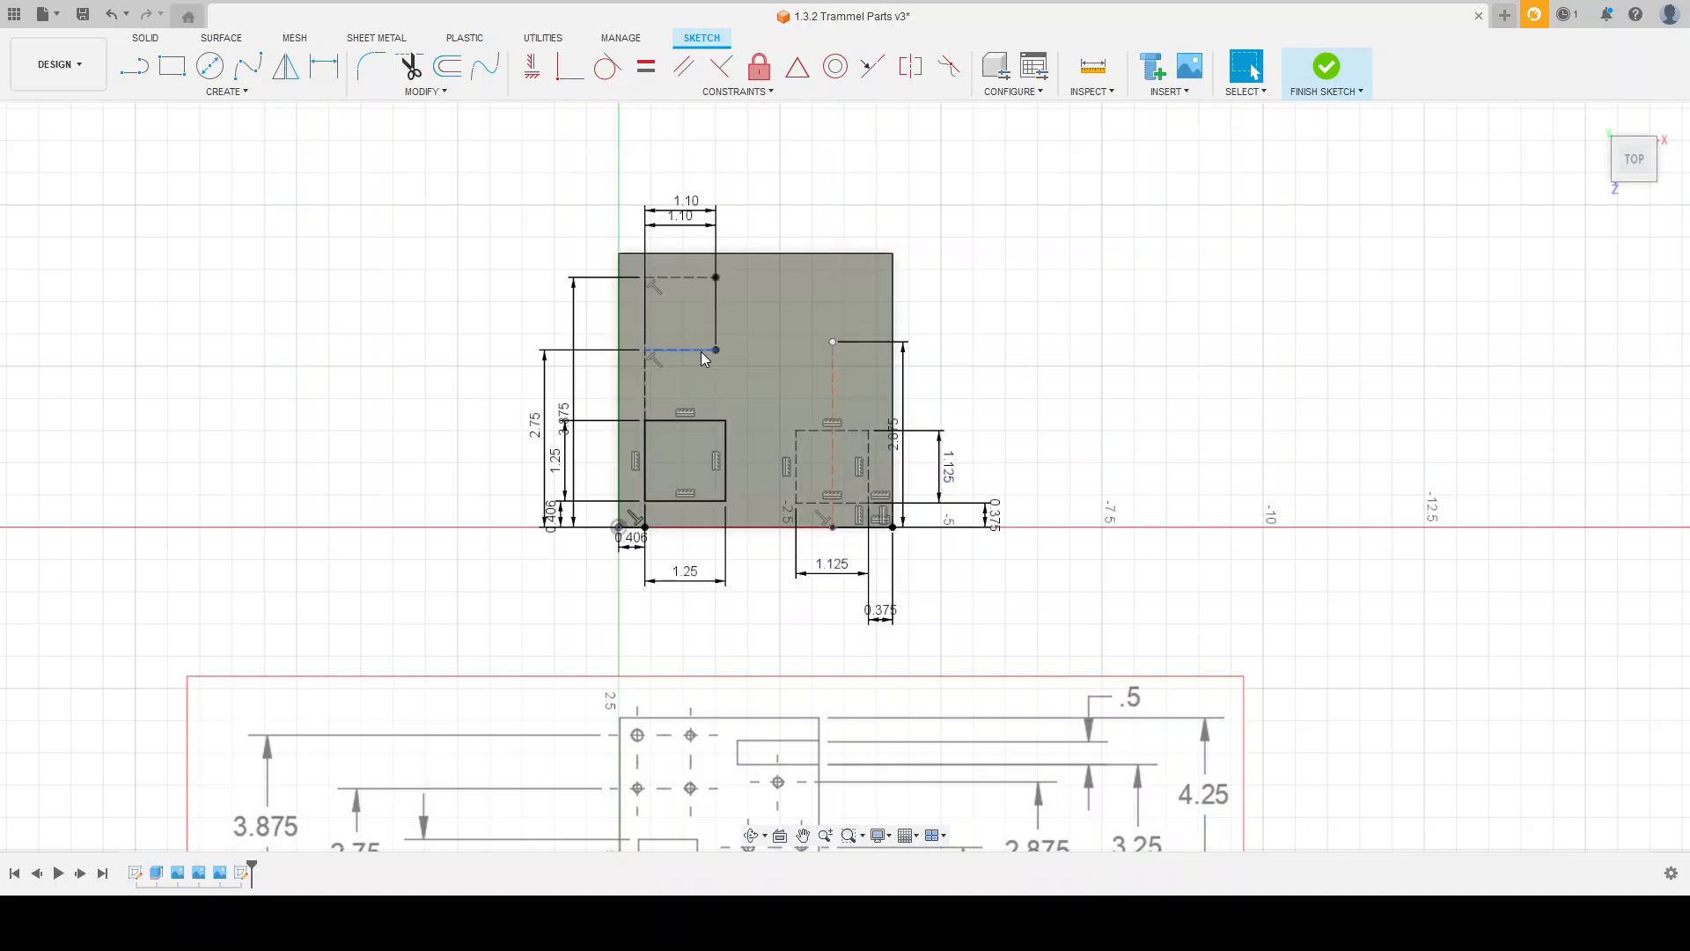
# Step: Test whether the vertical 2.875 construction line can still be moved, and clear the selection
pyautogui.scroll(5, 856, 358)
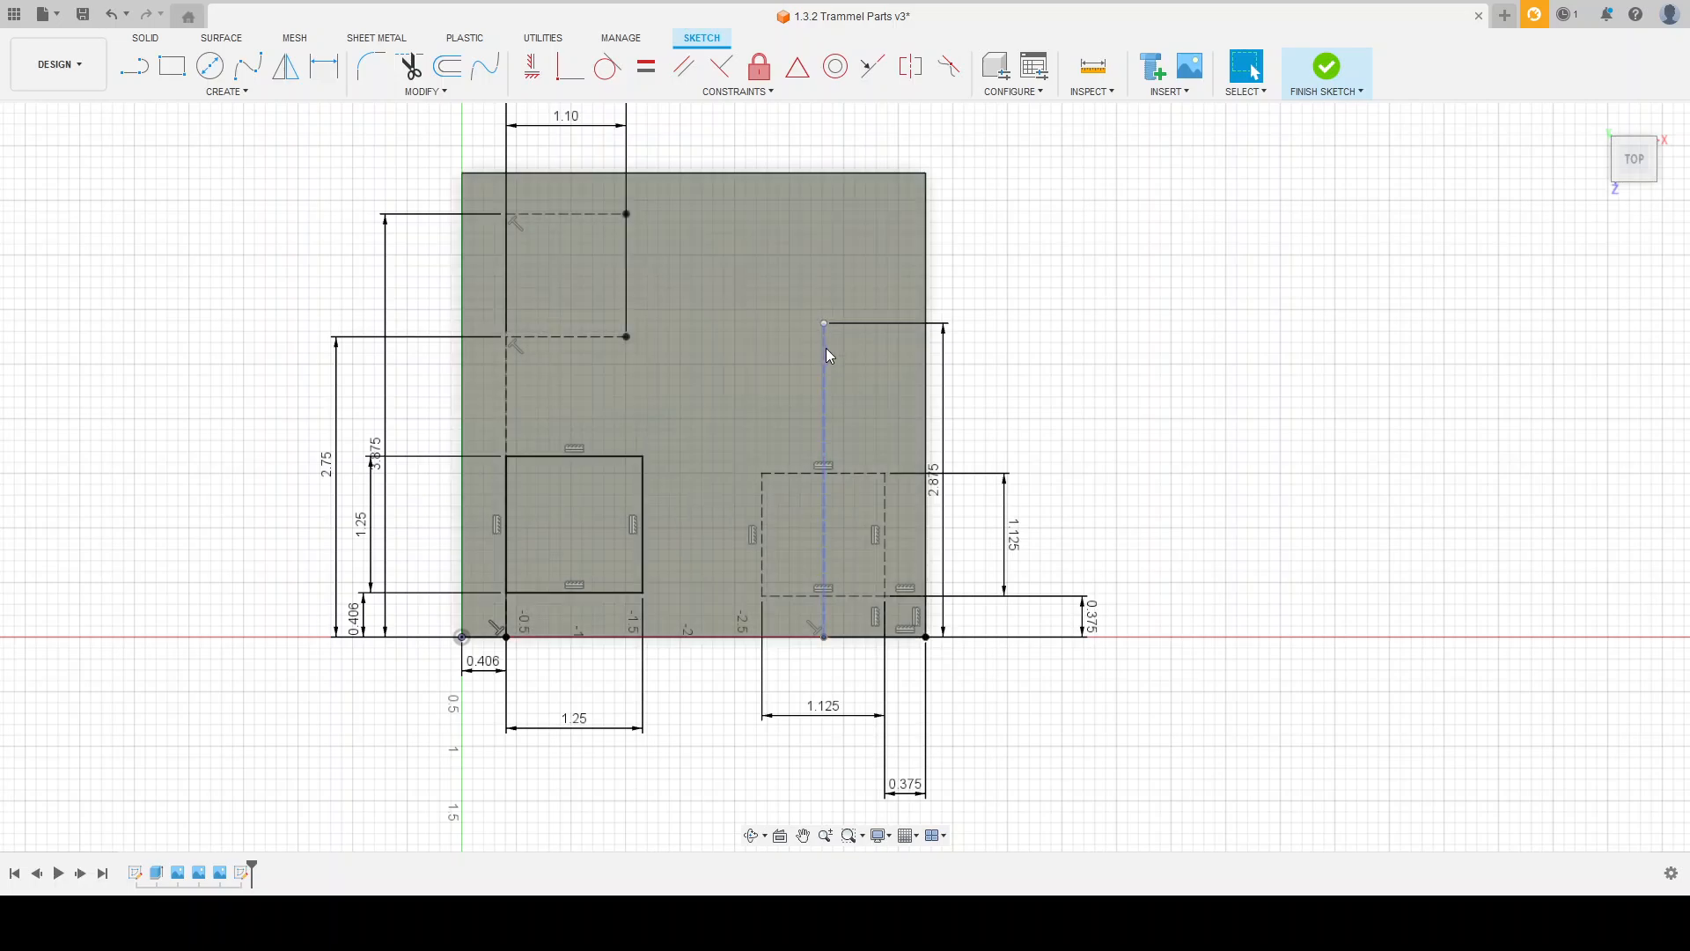
pyautogui.moveTo(823, 356)
pyautogui.mouseDown()
pyautogui.moveTo(788, 369)
pyautogui.moveTo(690, 353)
pyautogui.moveTo(895, 373)
pyautogui.moveTo(804, 368)
pyautogui.moveTo(823, 378)
pyautogui.mouseUp()
pyautogui.click(1089, 380)
# Step: Examine the slot at the upper right of the reference drawing and compare its dimensions with the plate sketch
pyautogui.scroll(-2, 877, 307)
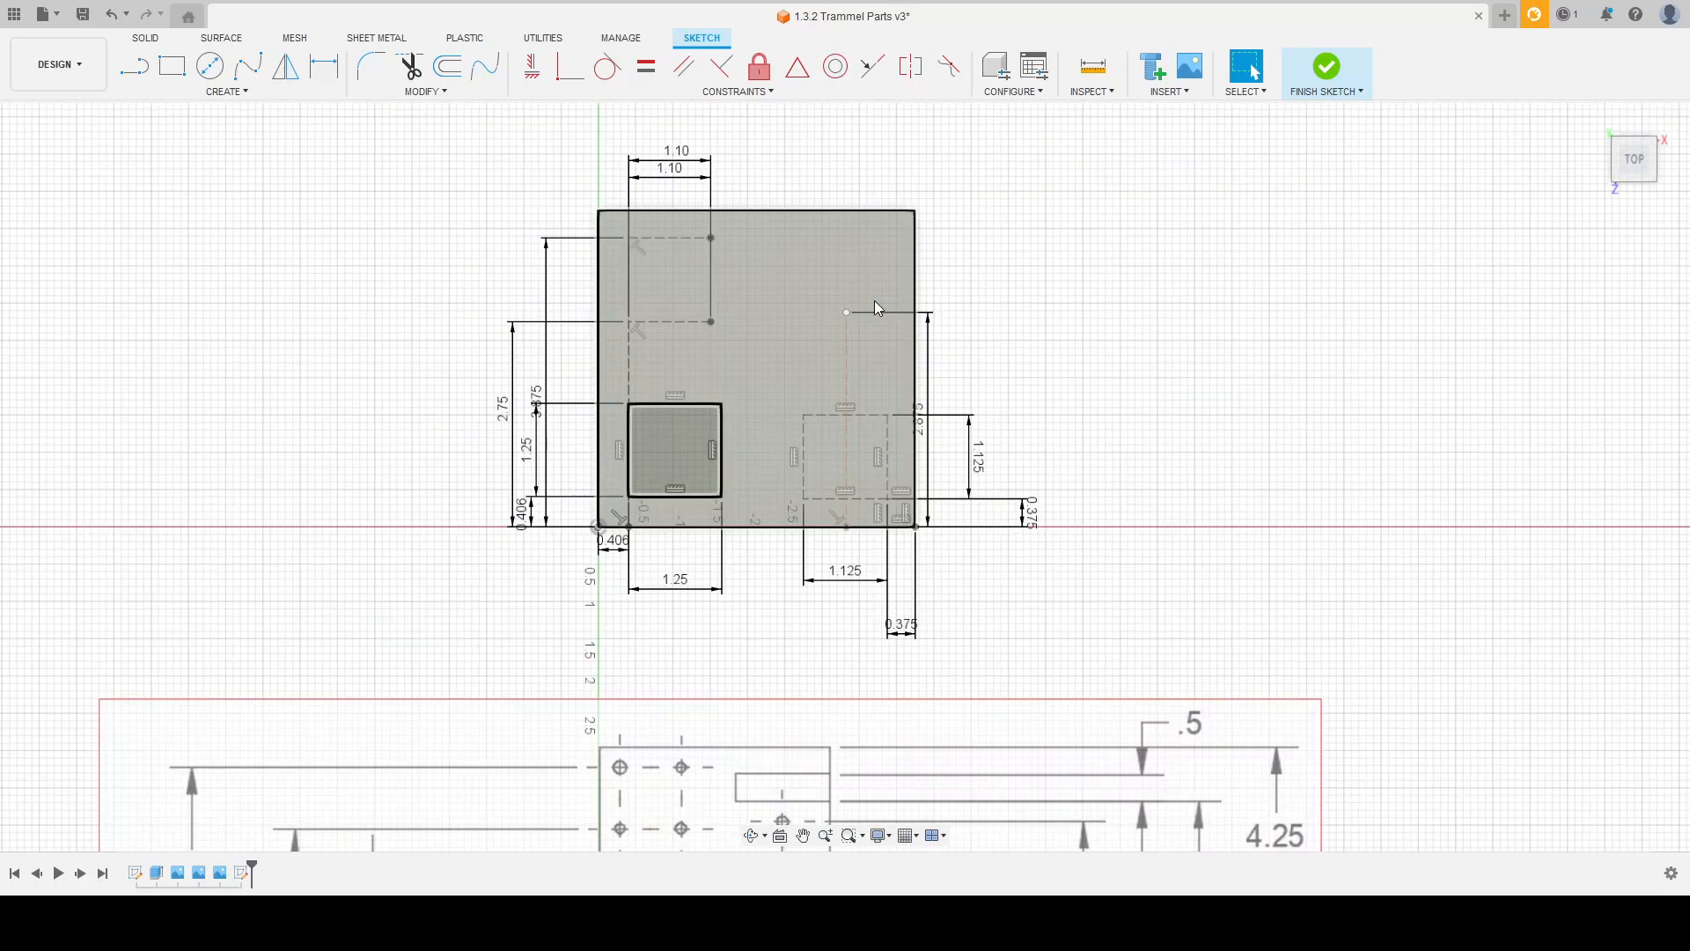
pyautogui.scroll(-1, 786, 242)
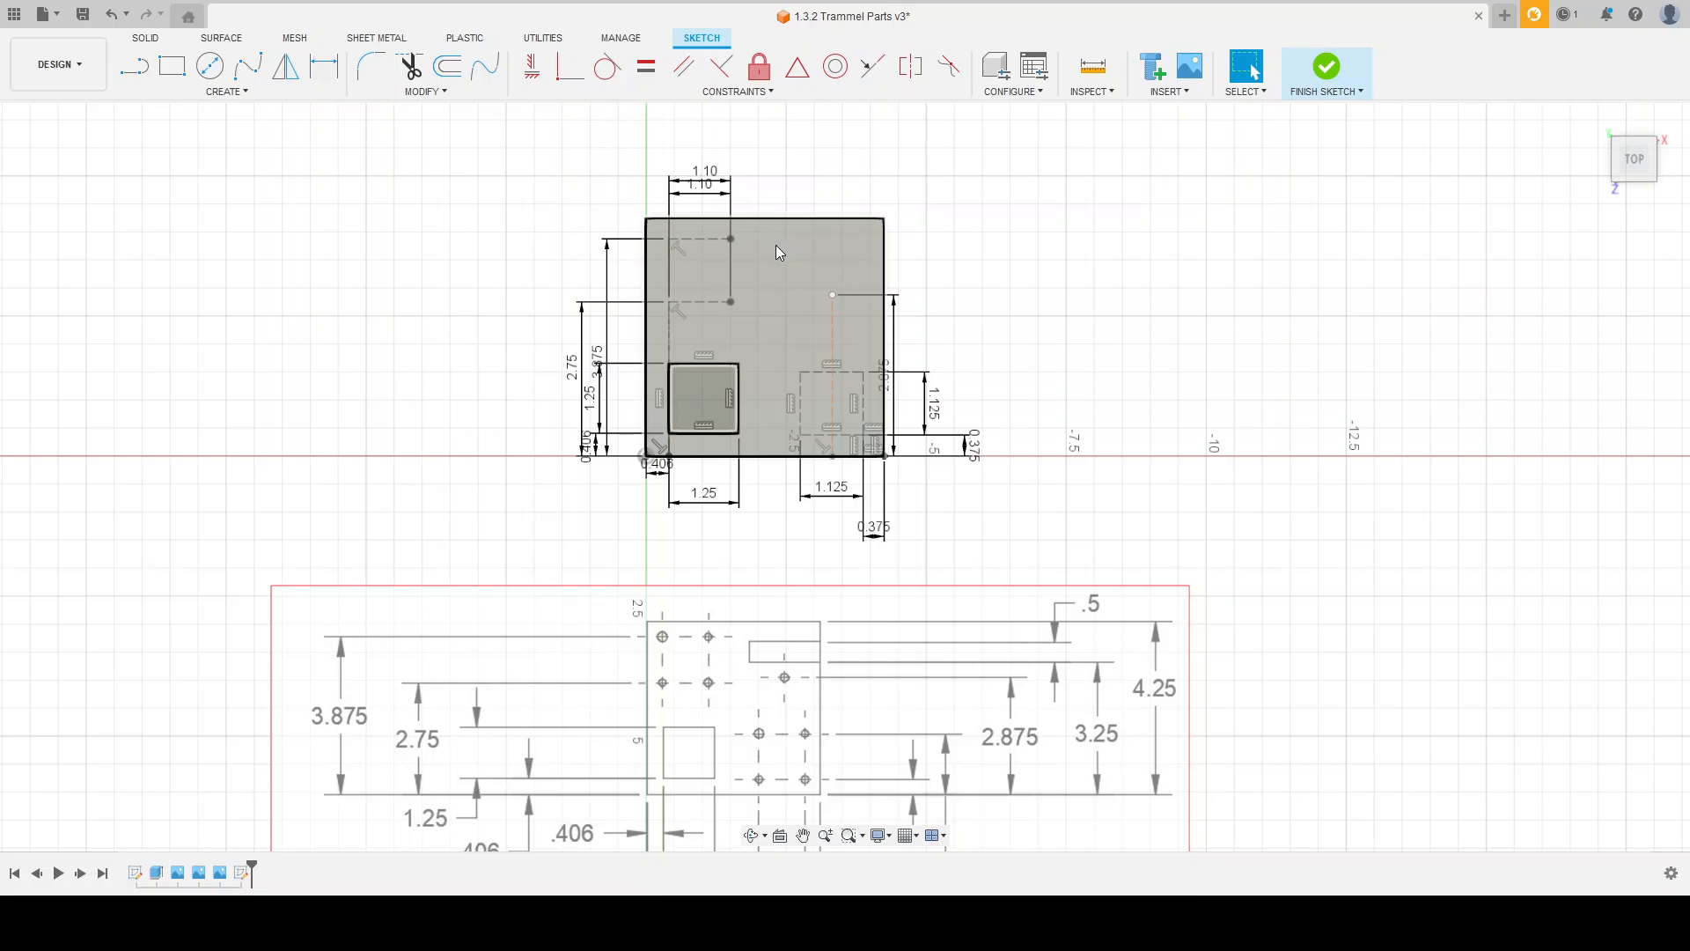
pyautogui.scroll(1, 958, 154)
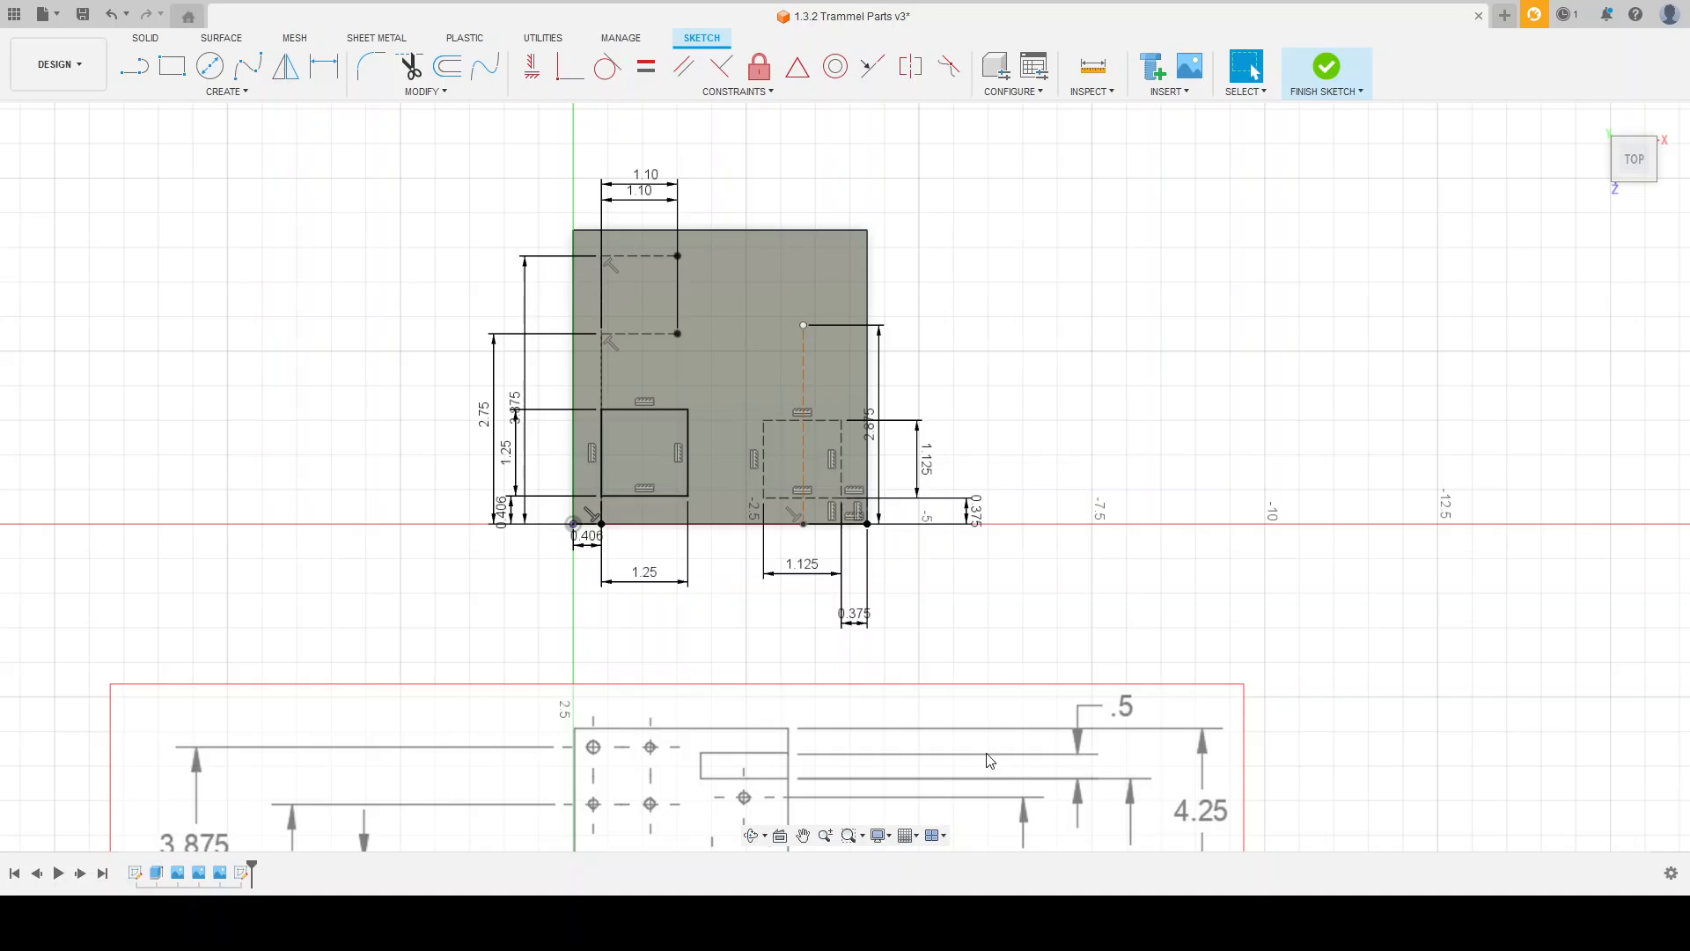
pyautogui.scroll(-5, 796, 763)
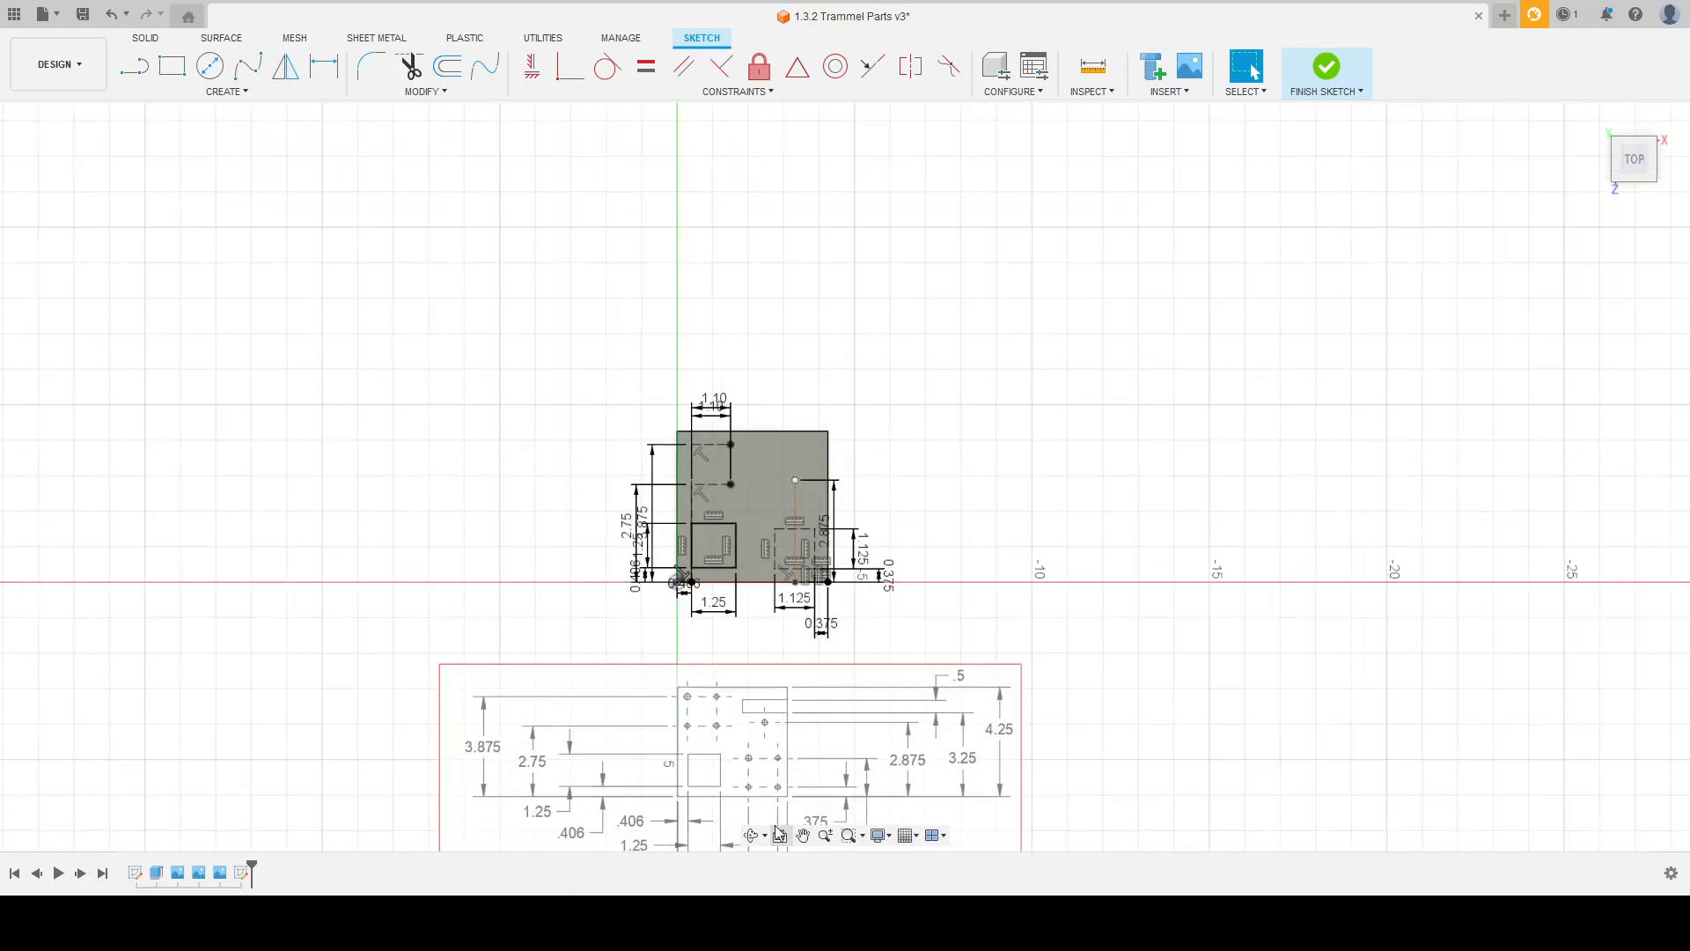
pyautogui.scroll(6, 775, 806)
pyautogui.scroll(-1, 753, 552)
pyautogui.scroll(-1, 741, 779)
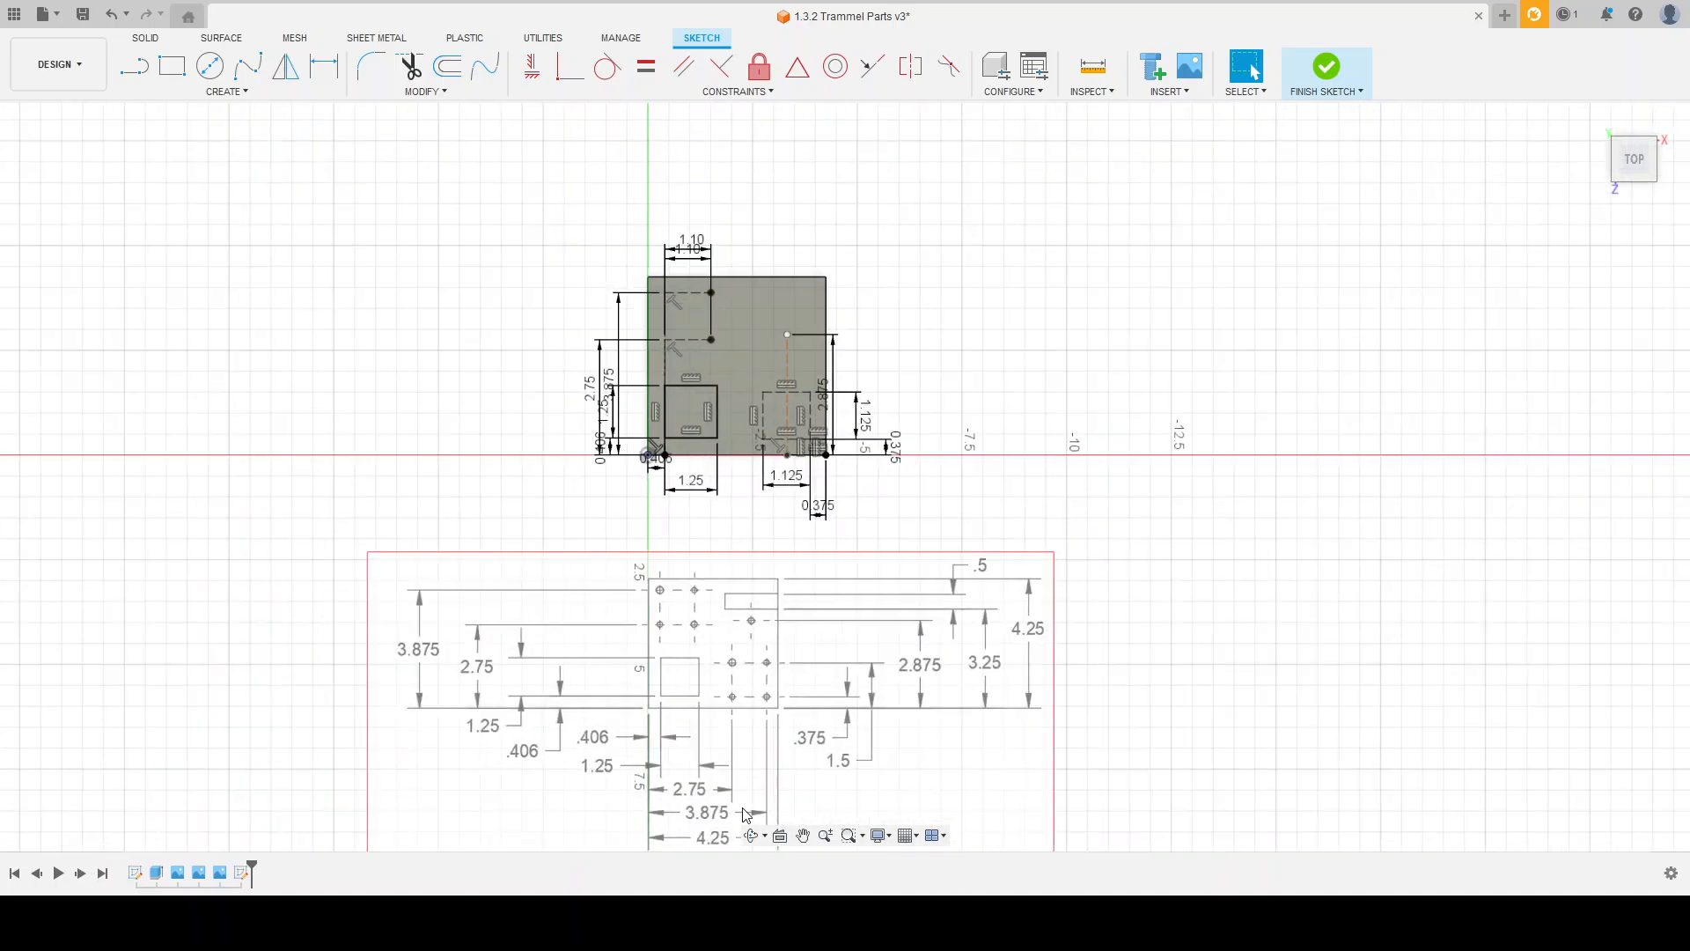
pyautogui.scroll(3, 746, 814)
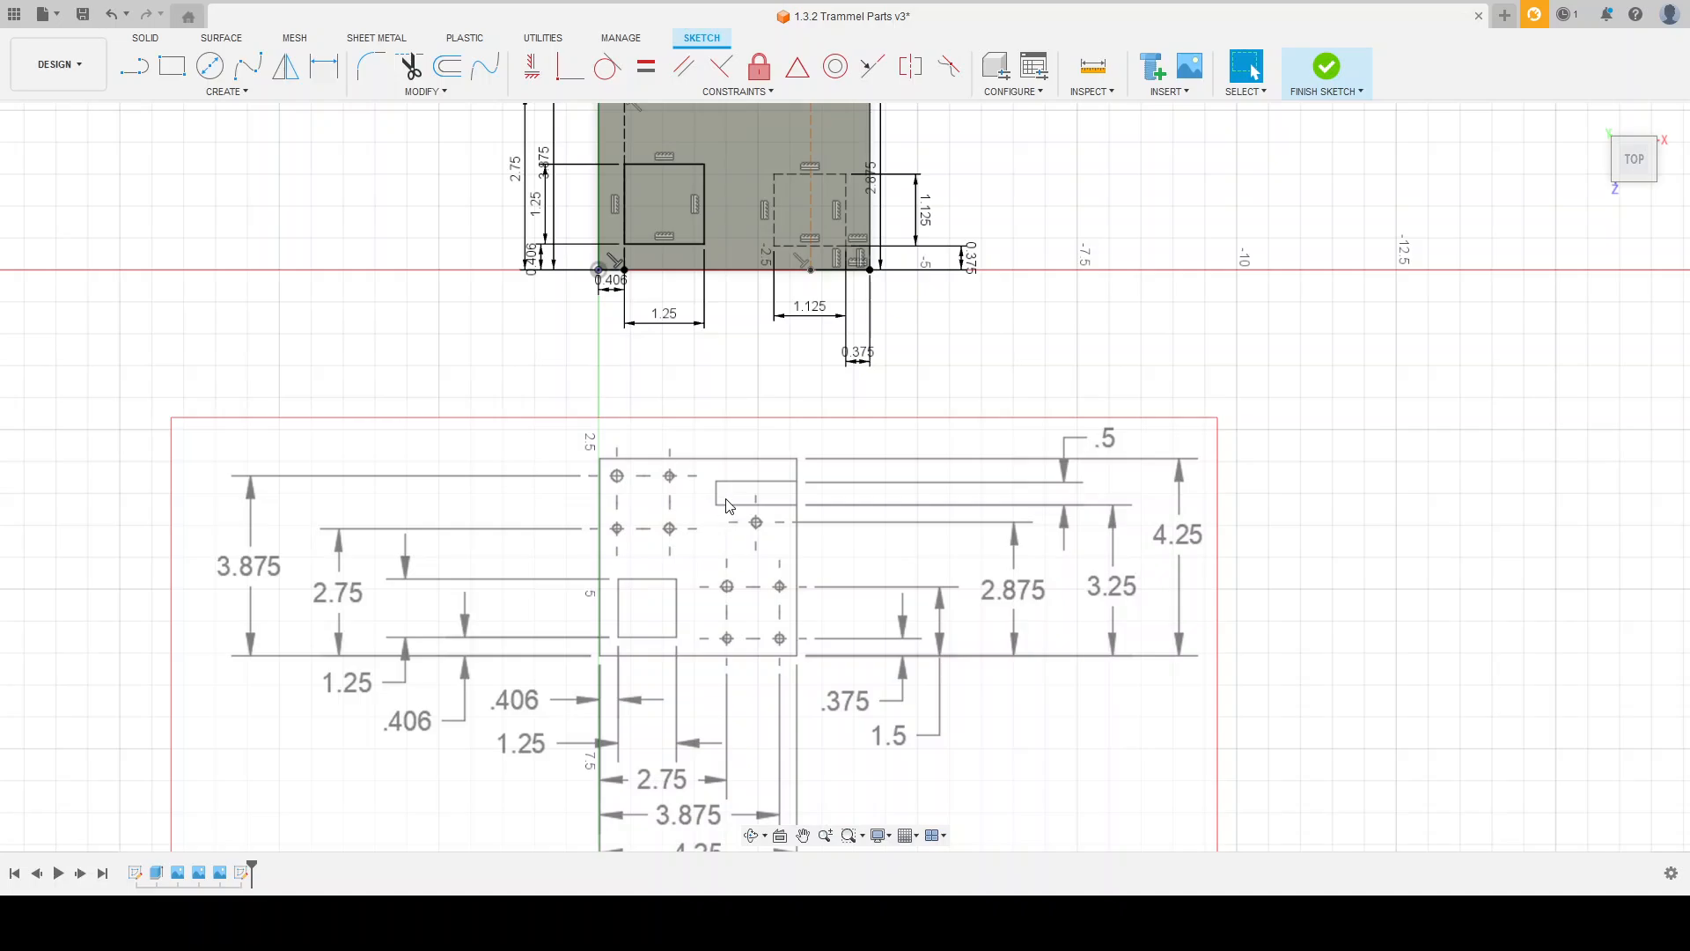
pyautogui.scroll(-2, 724, 731)
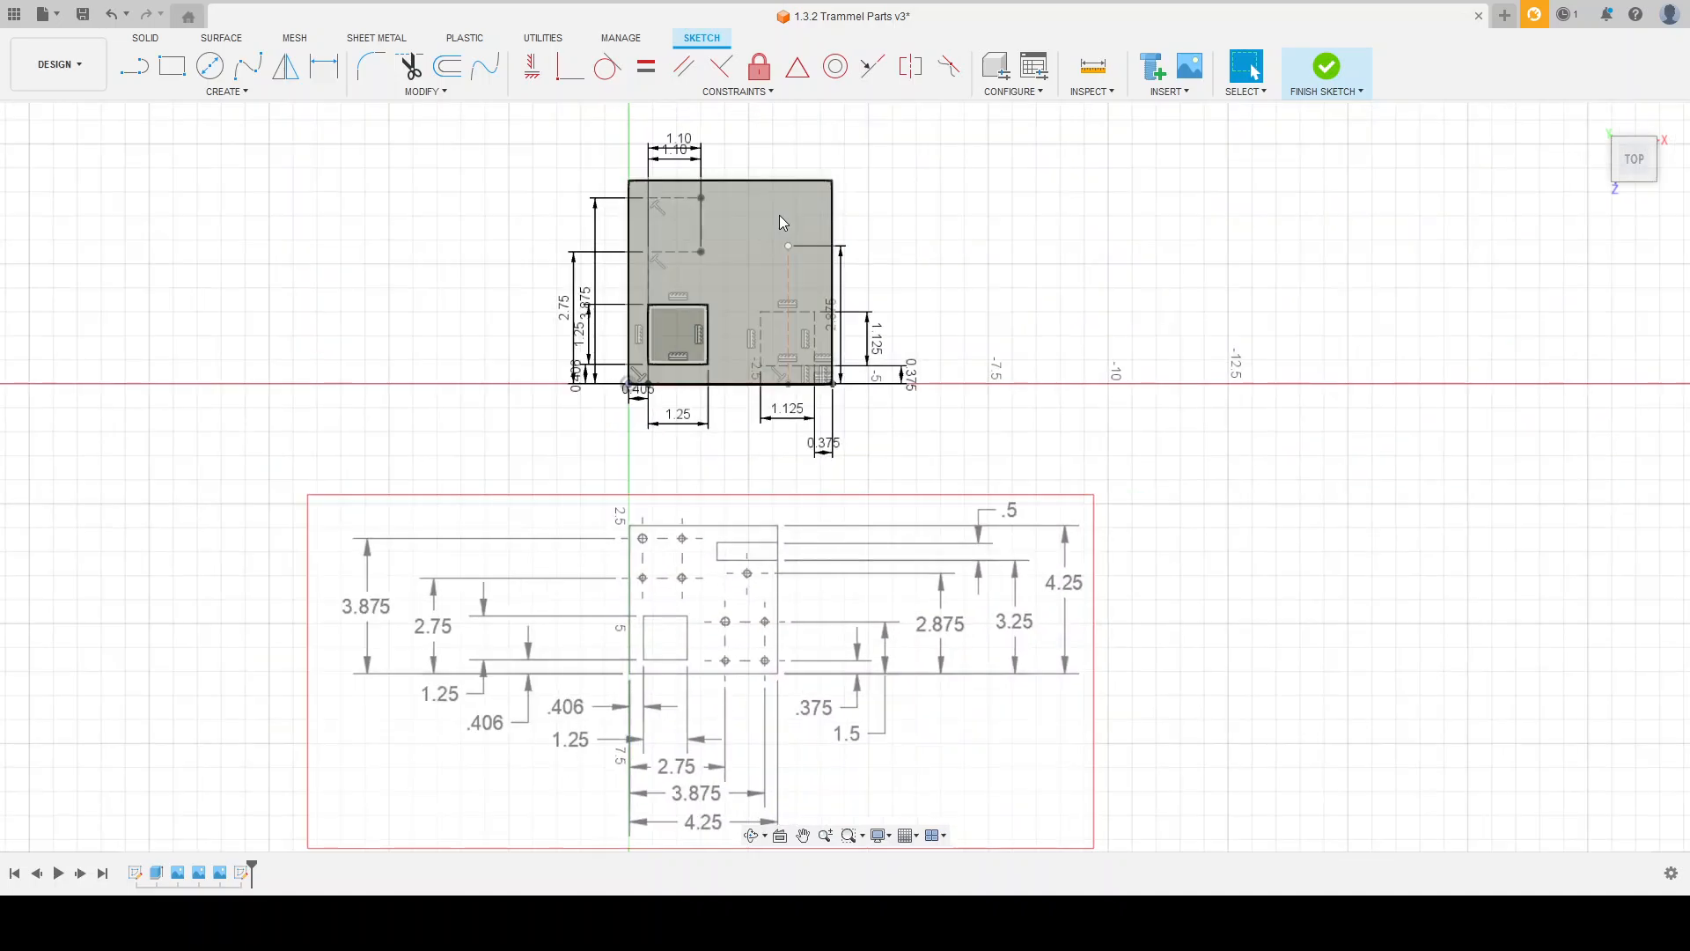
pyautogui.scroll(2, 987, 564)
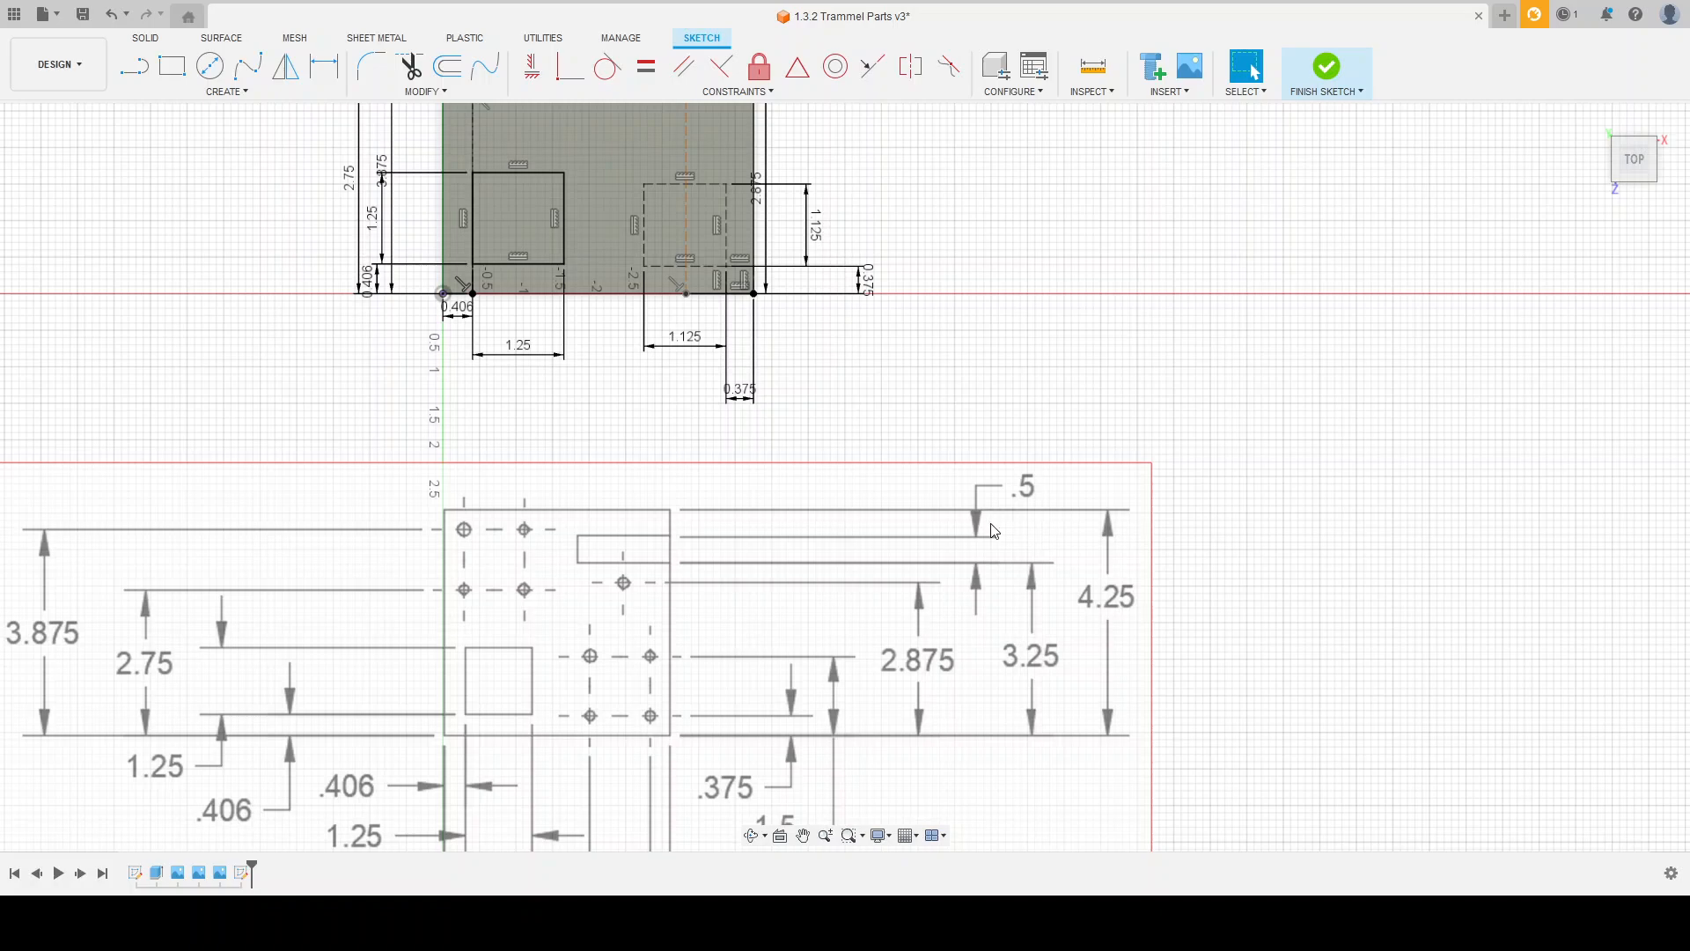
pyautogui.scroll(-1, 793, 662)
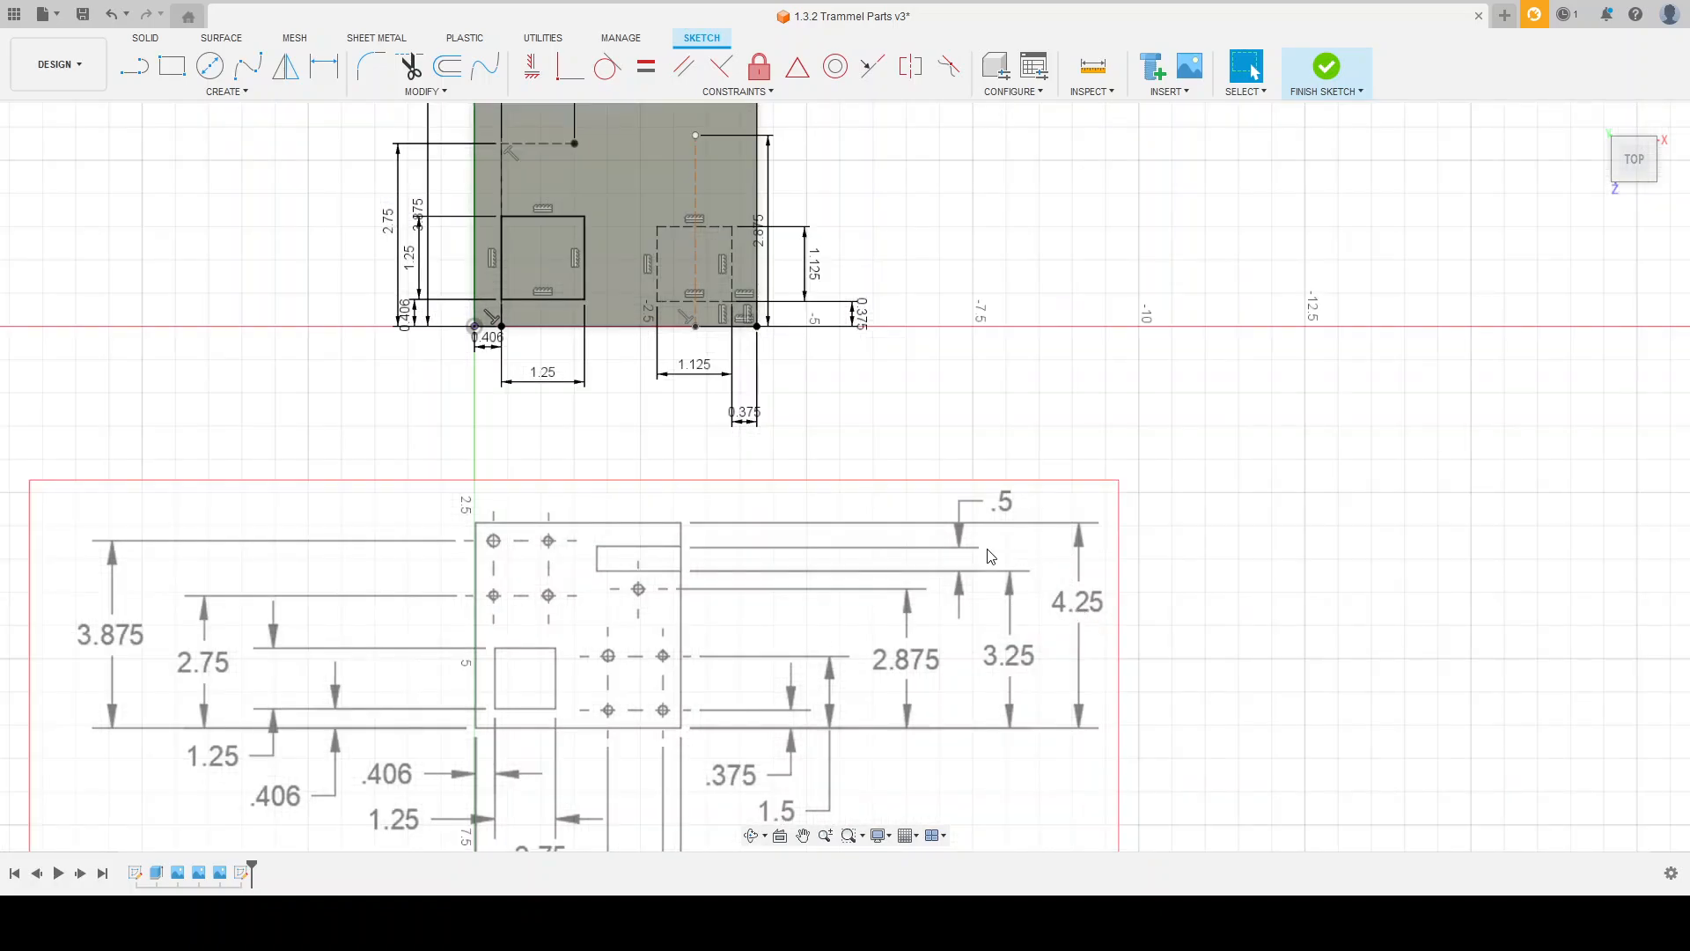
pyautogui.scroll(-1, 950, 606)
pyautogui.scroll(-1, 946, 599)
pyautogui.scroll(2, 800, 159)
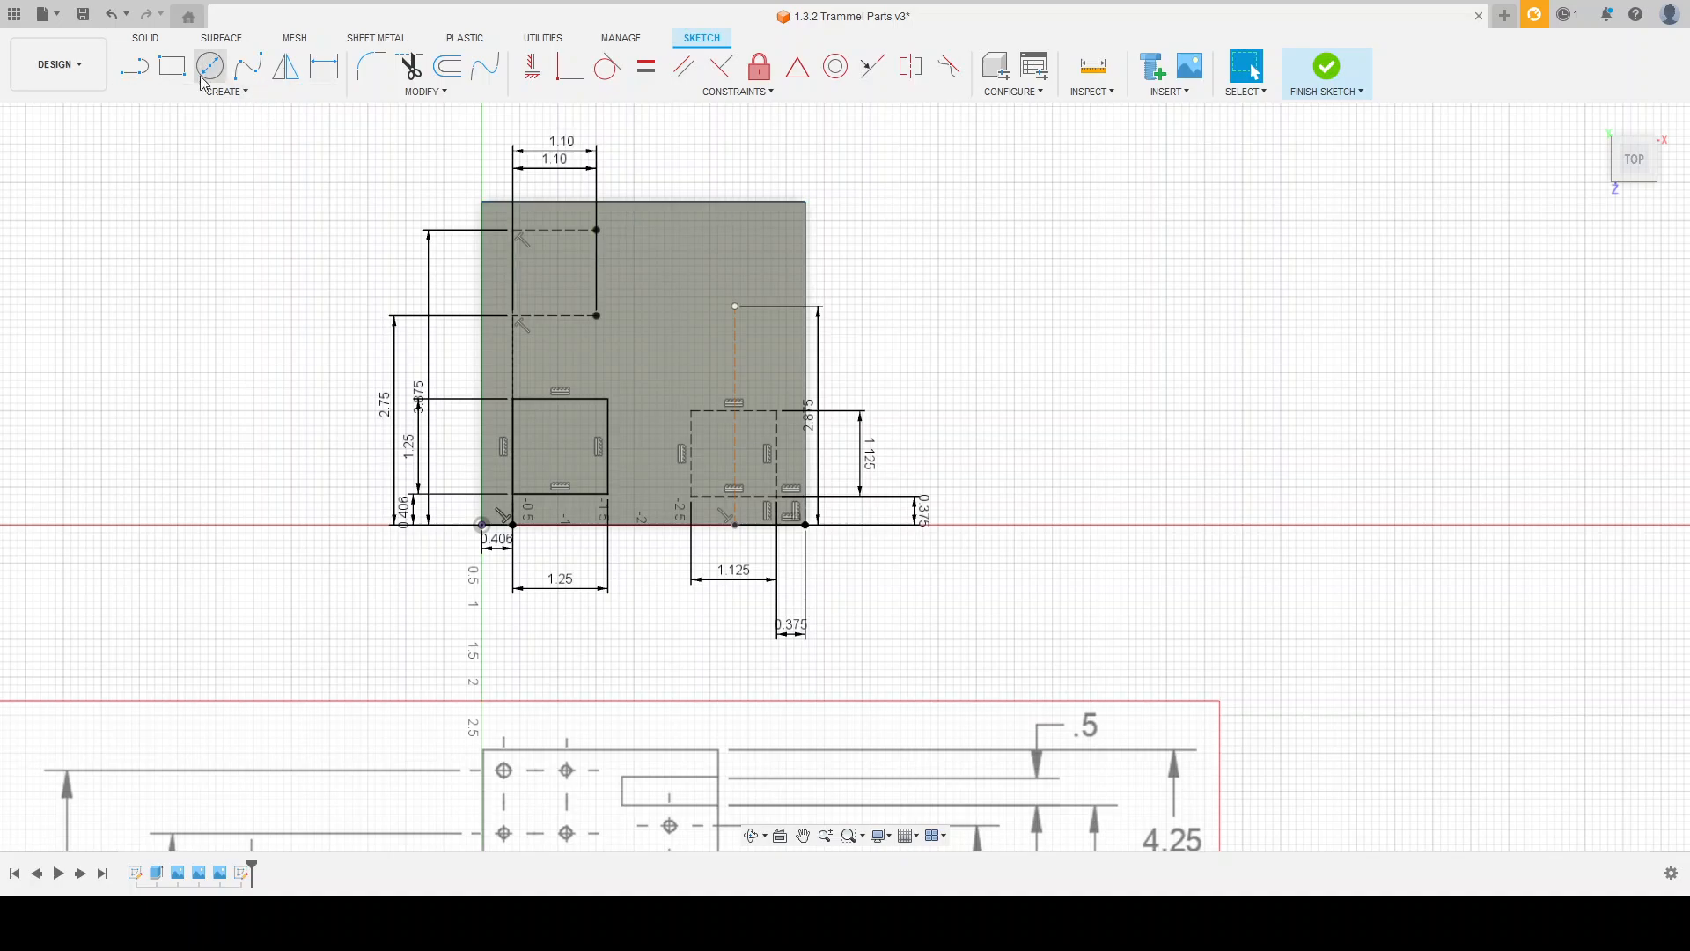
# Step: Draw a 0.50 line down the plate's right edge from its upper-right corner
pyautogui.click(151, 72)
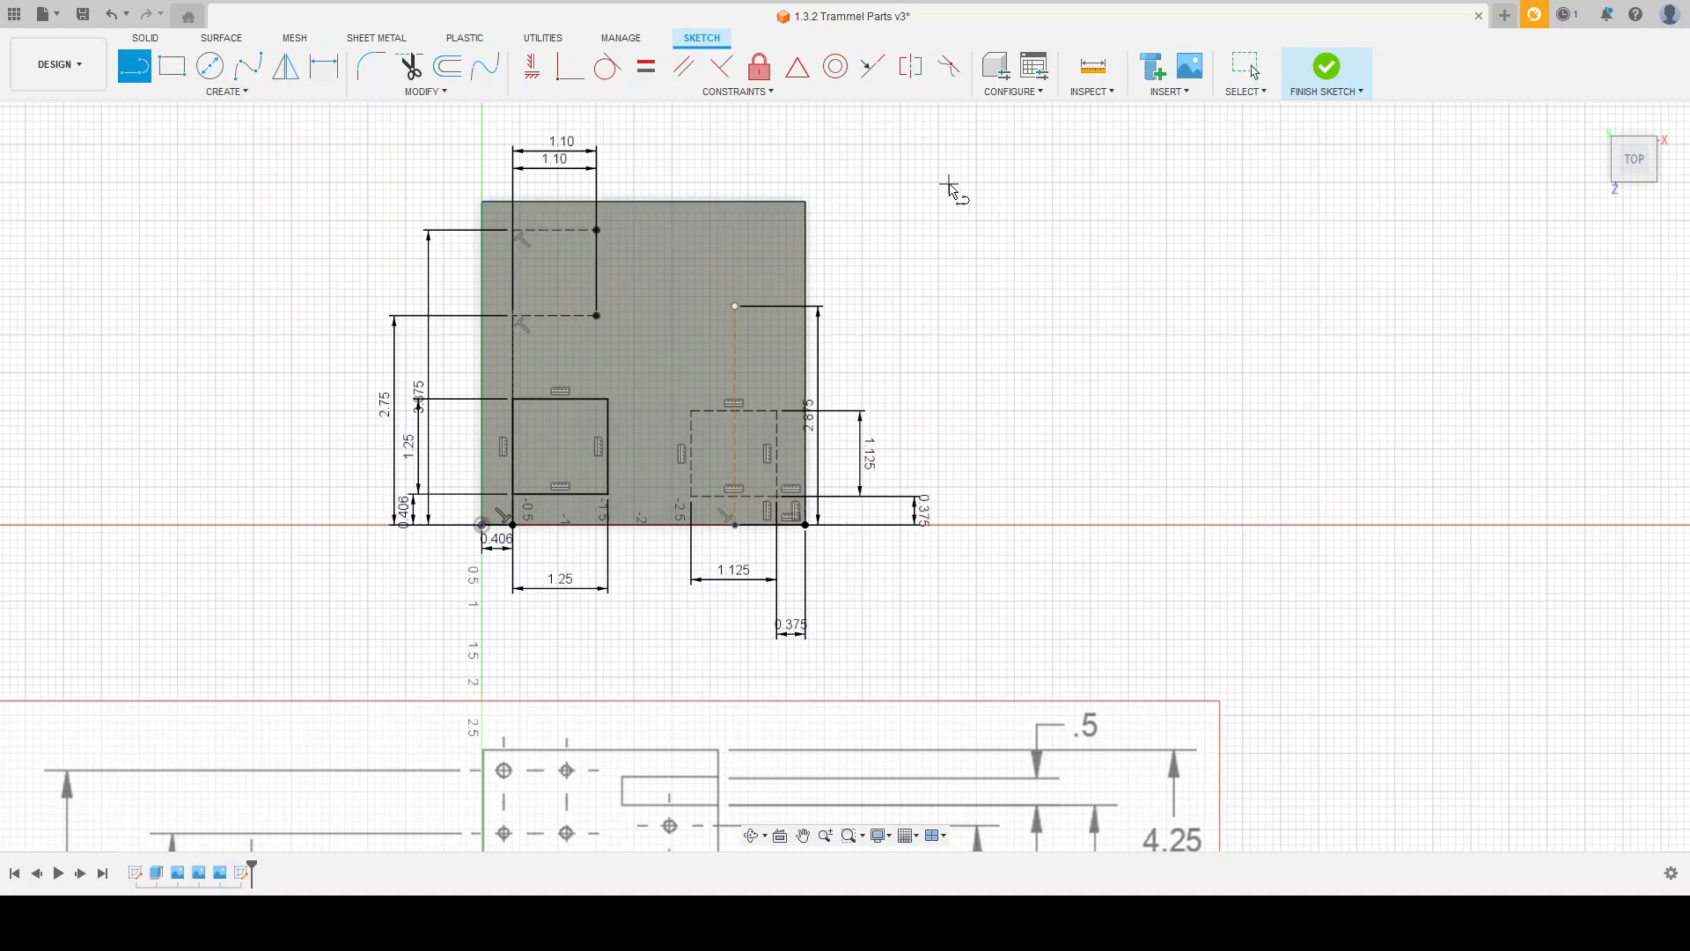
pyautogui.click(805, 203)
pyautogui.click(806, 240)
pyautogui.scroll(-2, 797, 264)
pyautogui.scroll(4, 779, 228)
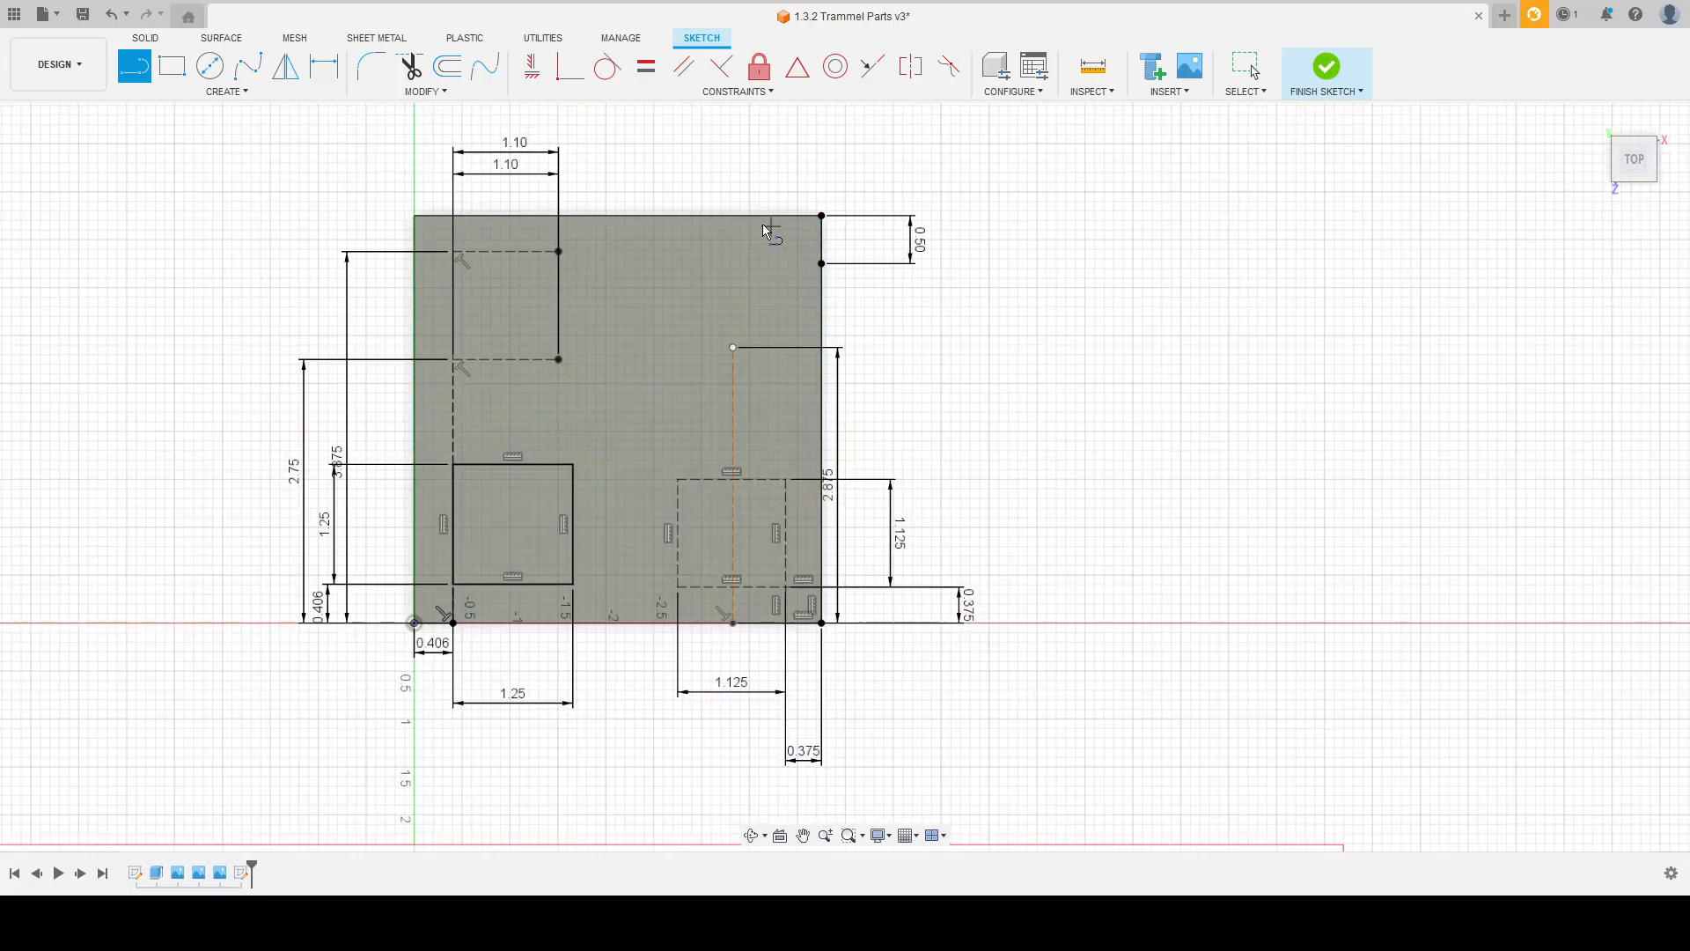
# Step: Draw a 1.65 by 0.50 rectangle for the slot, starting from the lower end of the 0.50 line on the plate's right edge
pyautogui.click(187, 69)
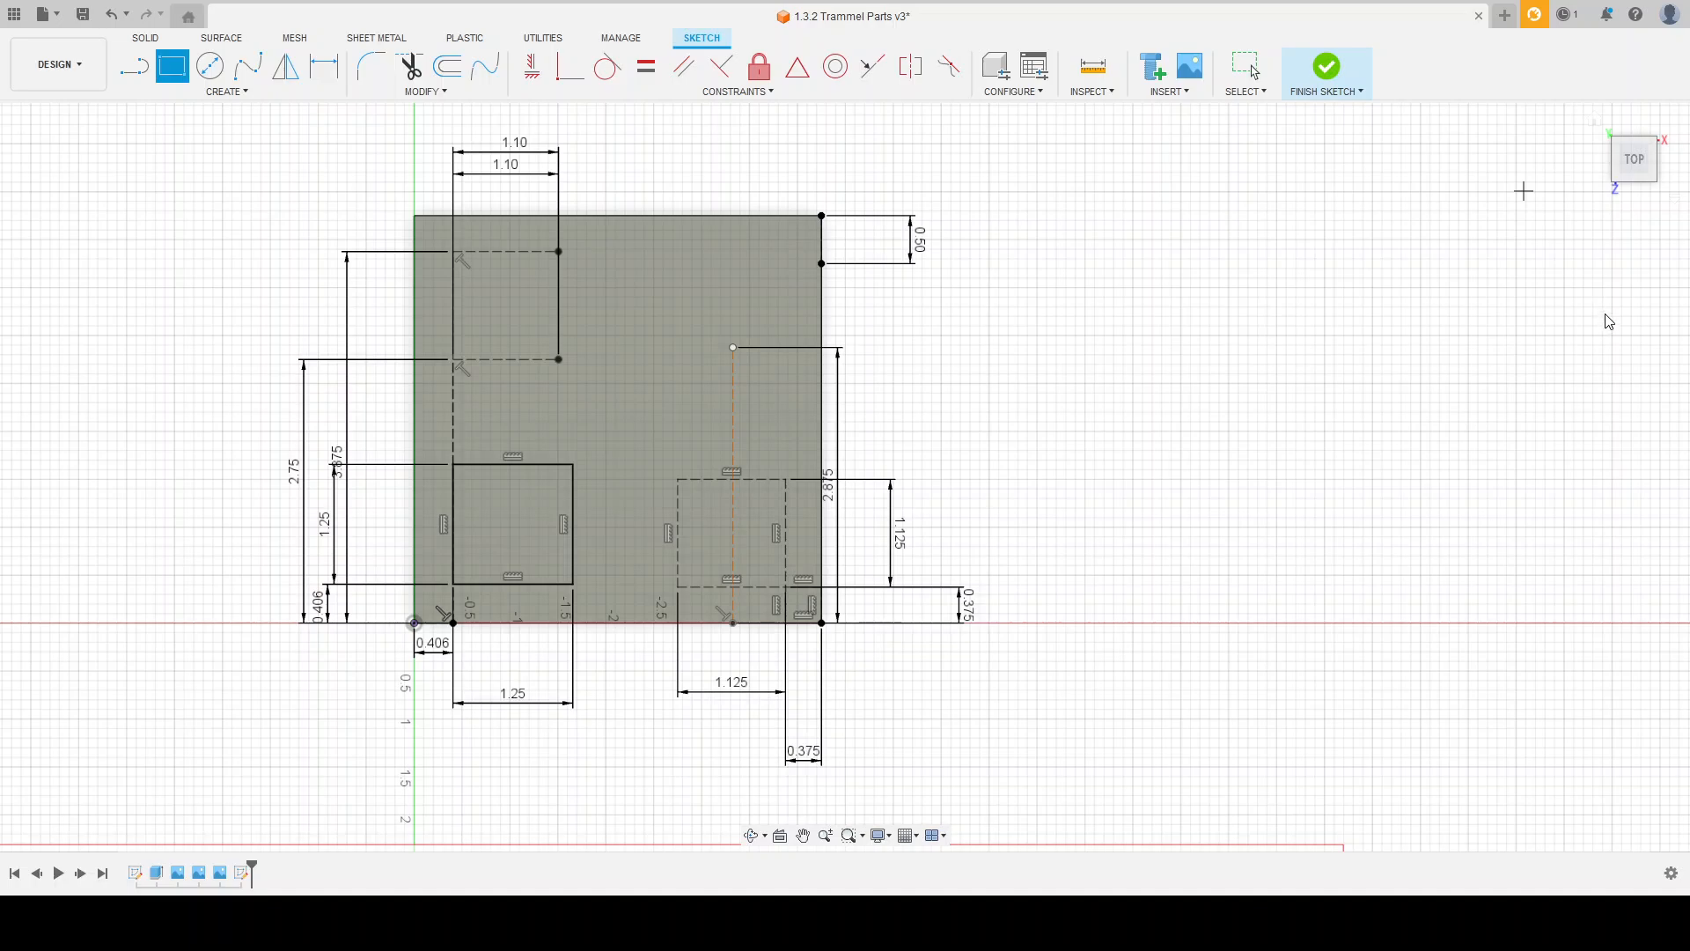
pyautogui.click(822, 263)
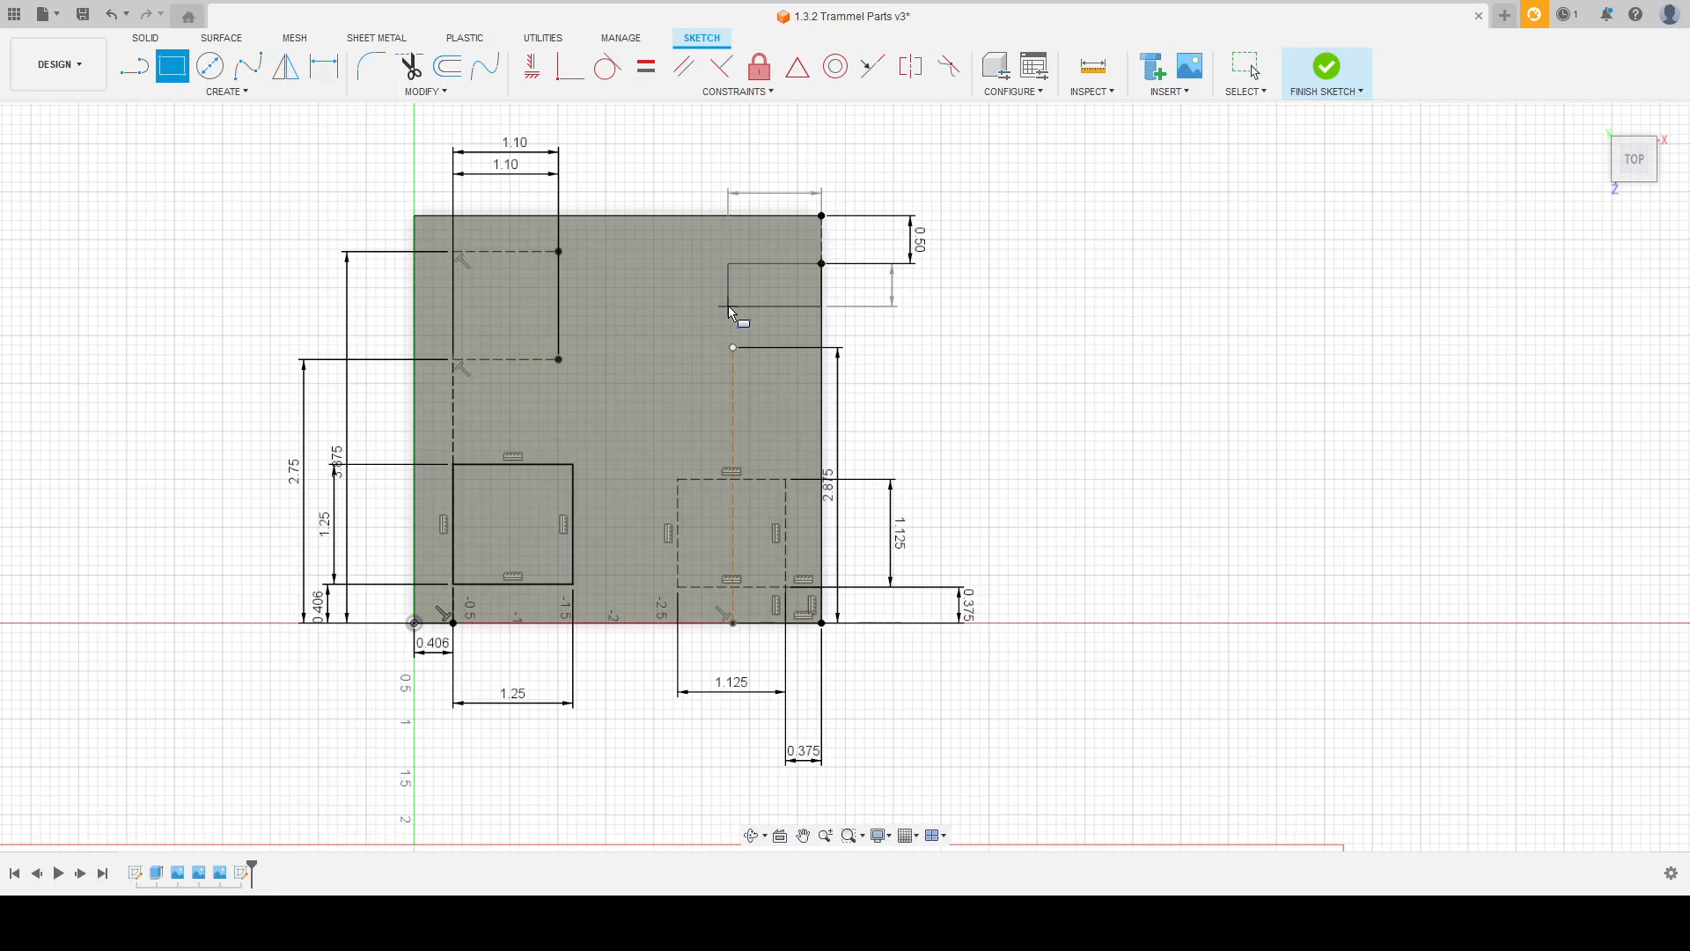
pyautogui.scroll(-4, 690, 306)
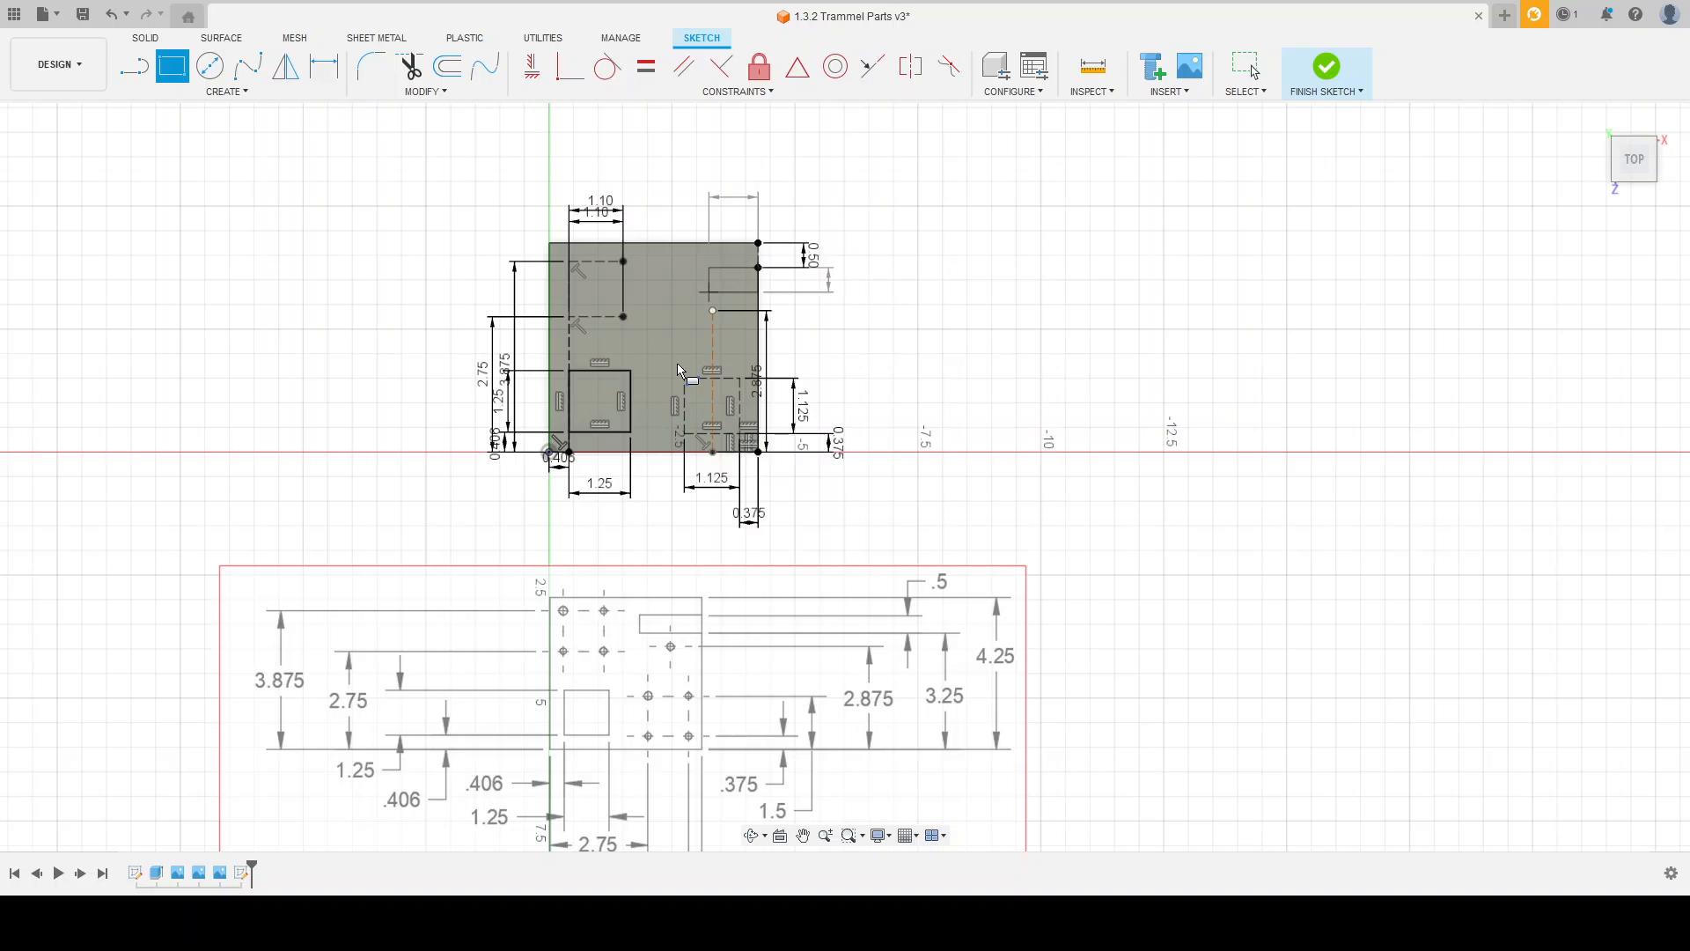
pyautogui.press('Return')
pyautogui.press('Escape')
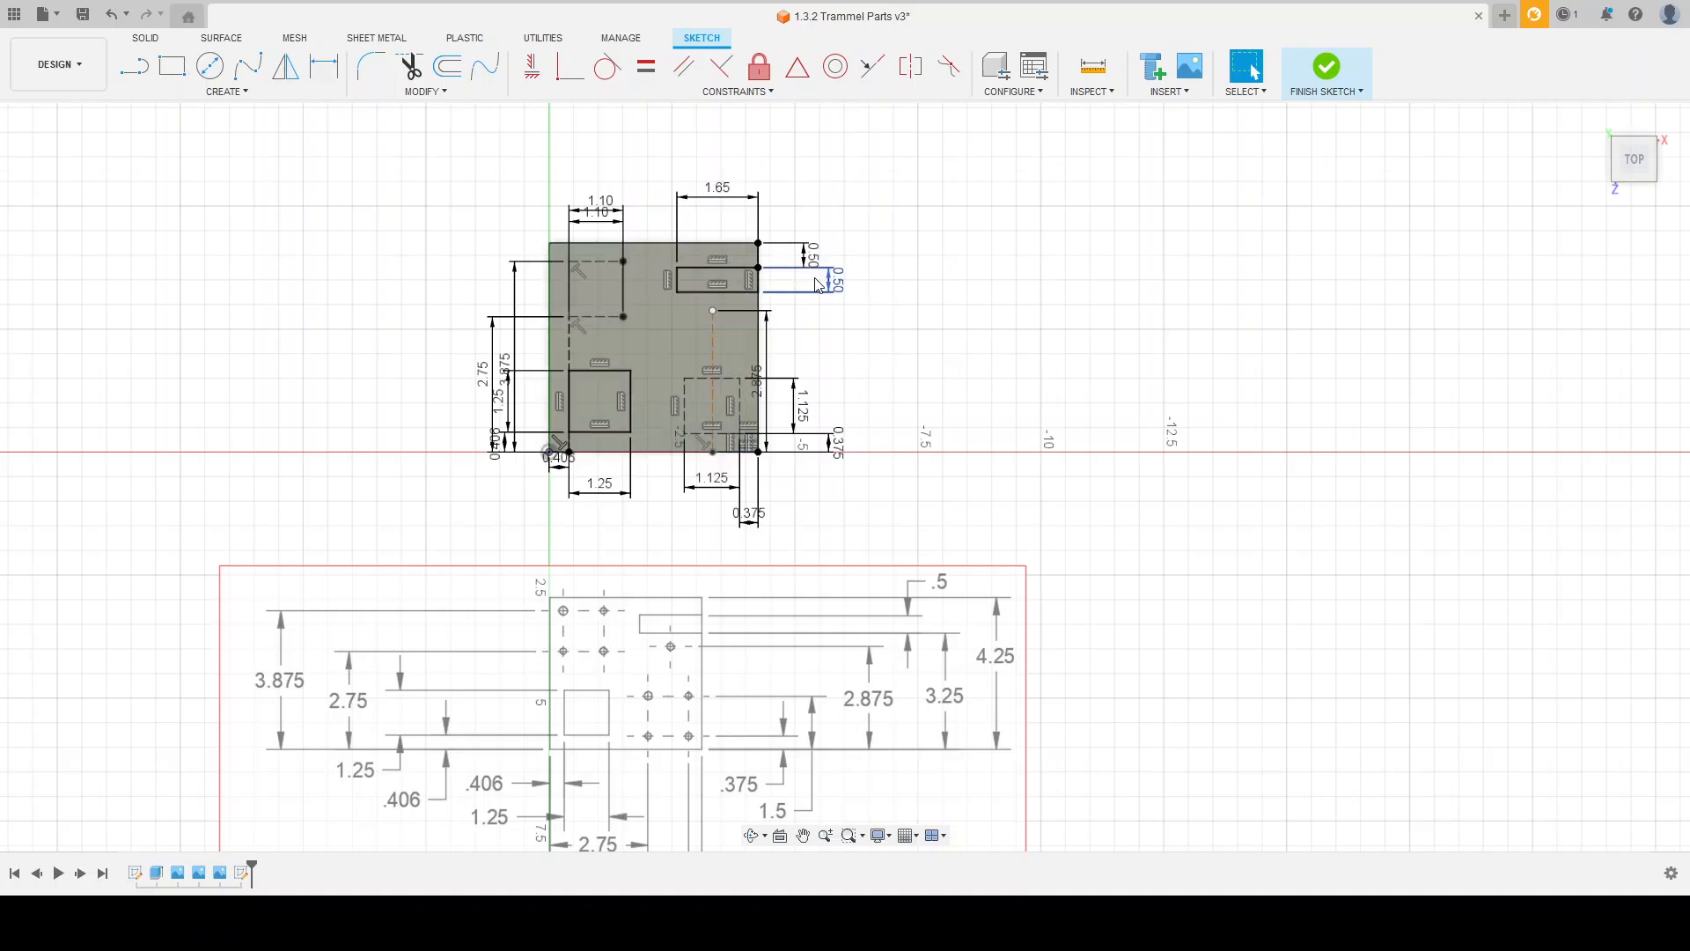
pyautogui.scroll(2, 727, 242)
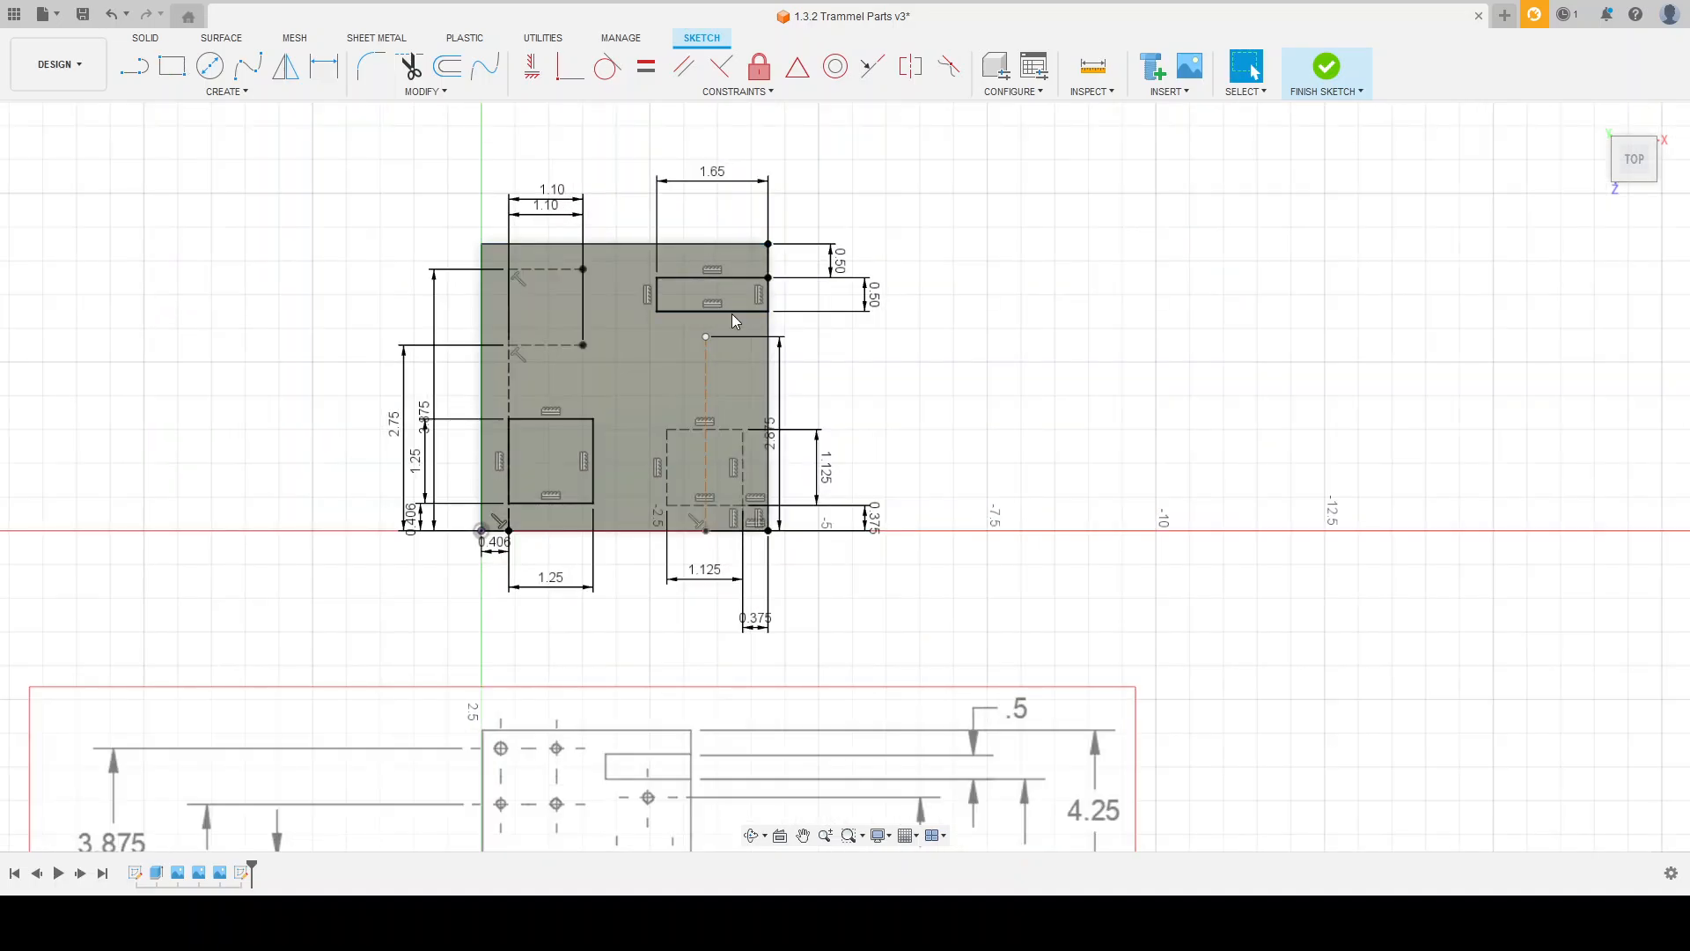
# Step: Hide the reference drawing below the plate sketch
pyautogui.scroll(-2, 1034, 533)
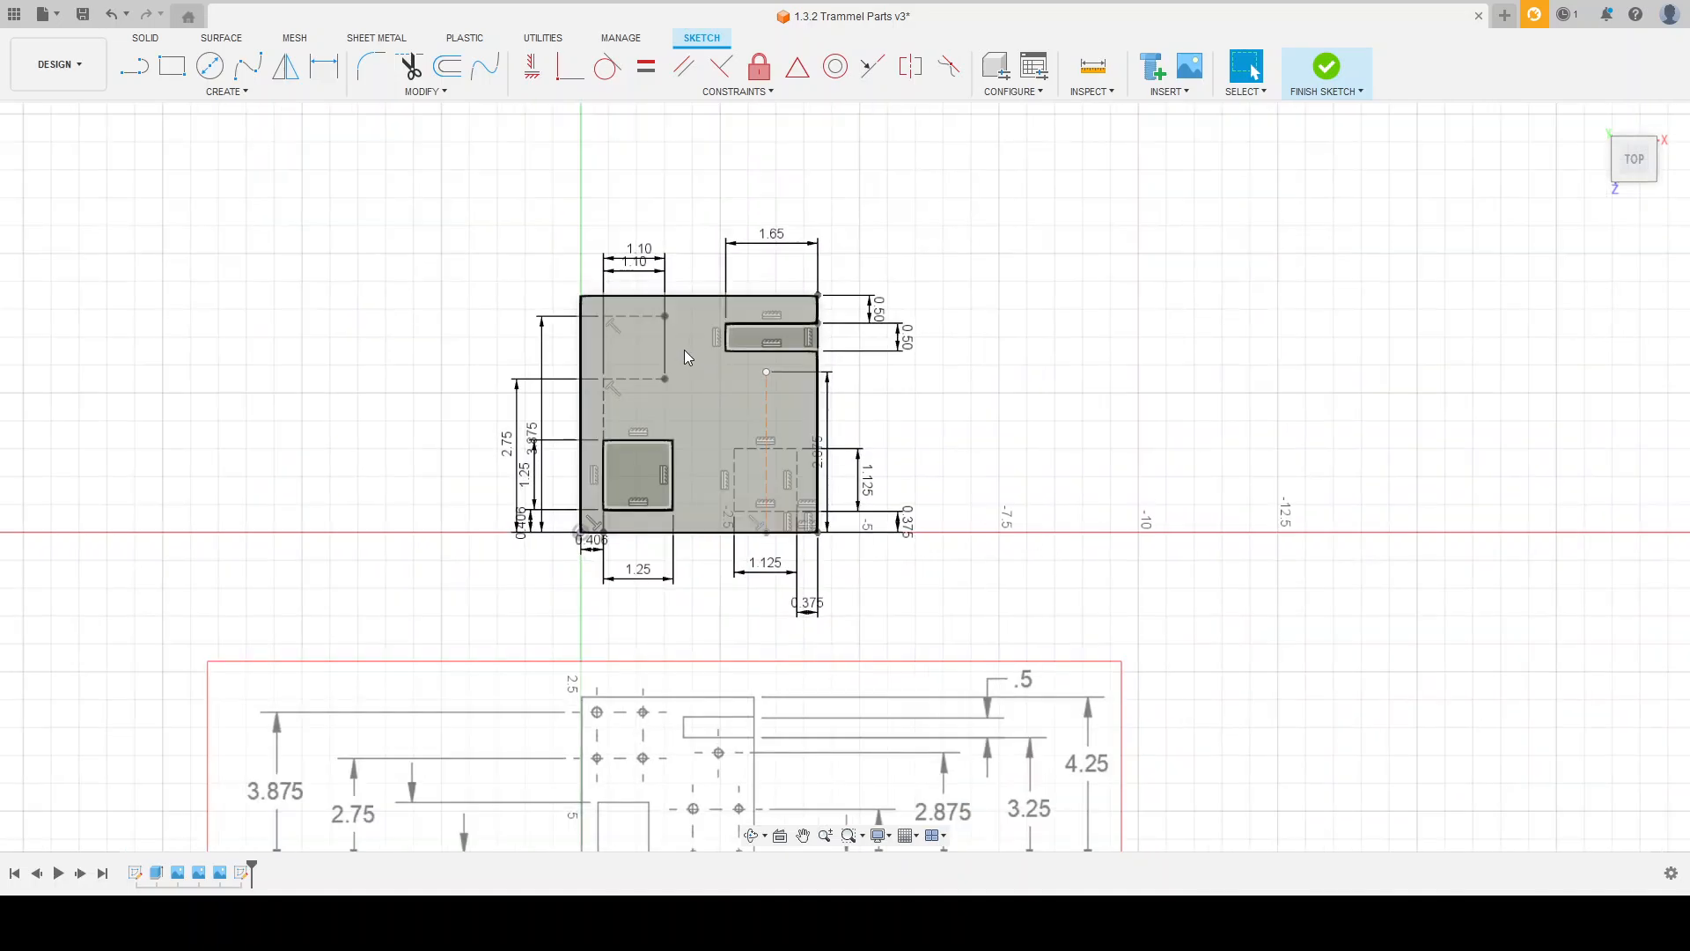
pyautogui.scroll(2, 684, 350)
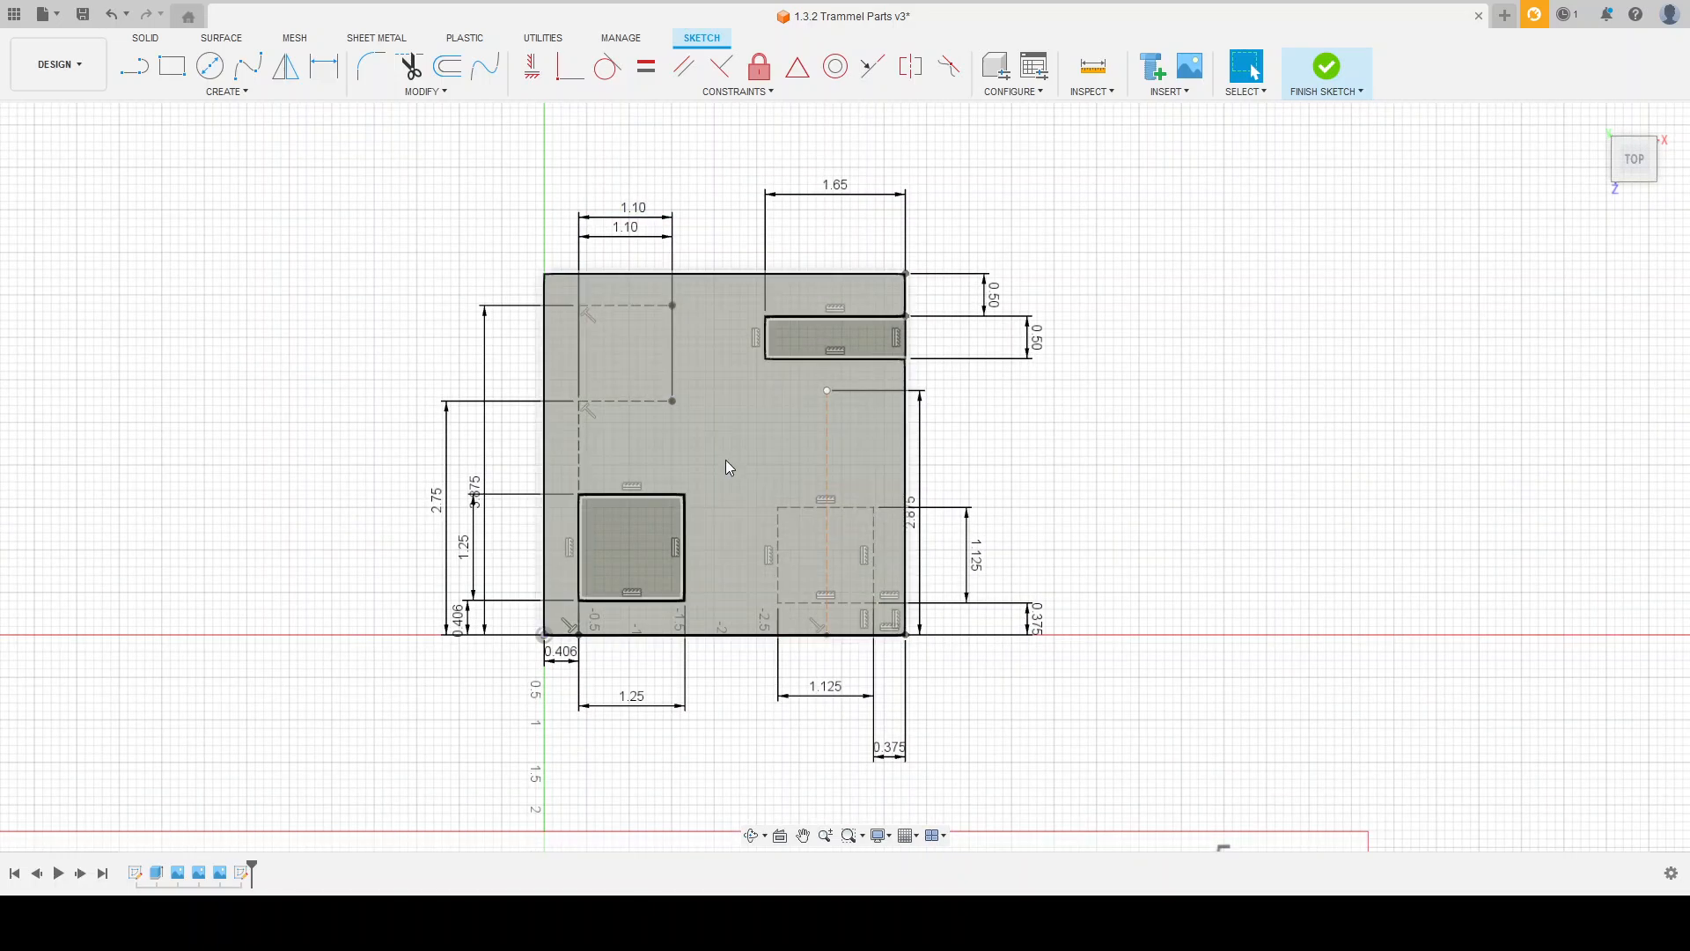
pyautogui.scroll(-2, 687, 338)
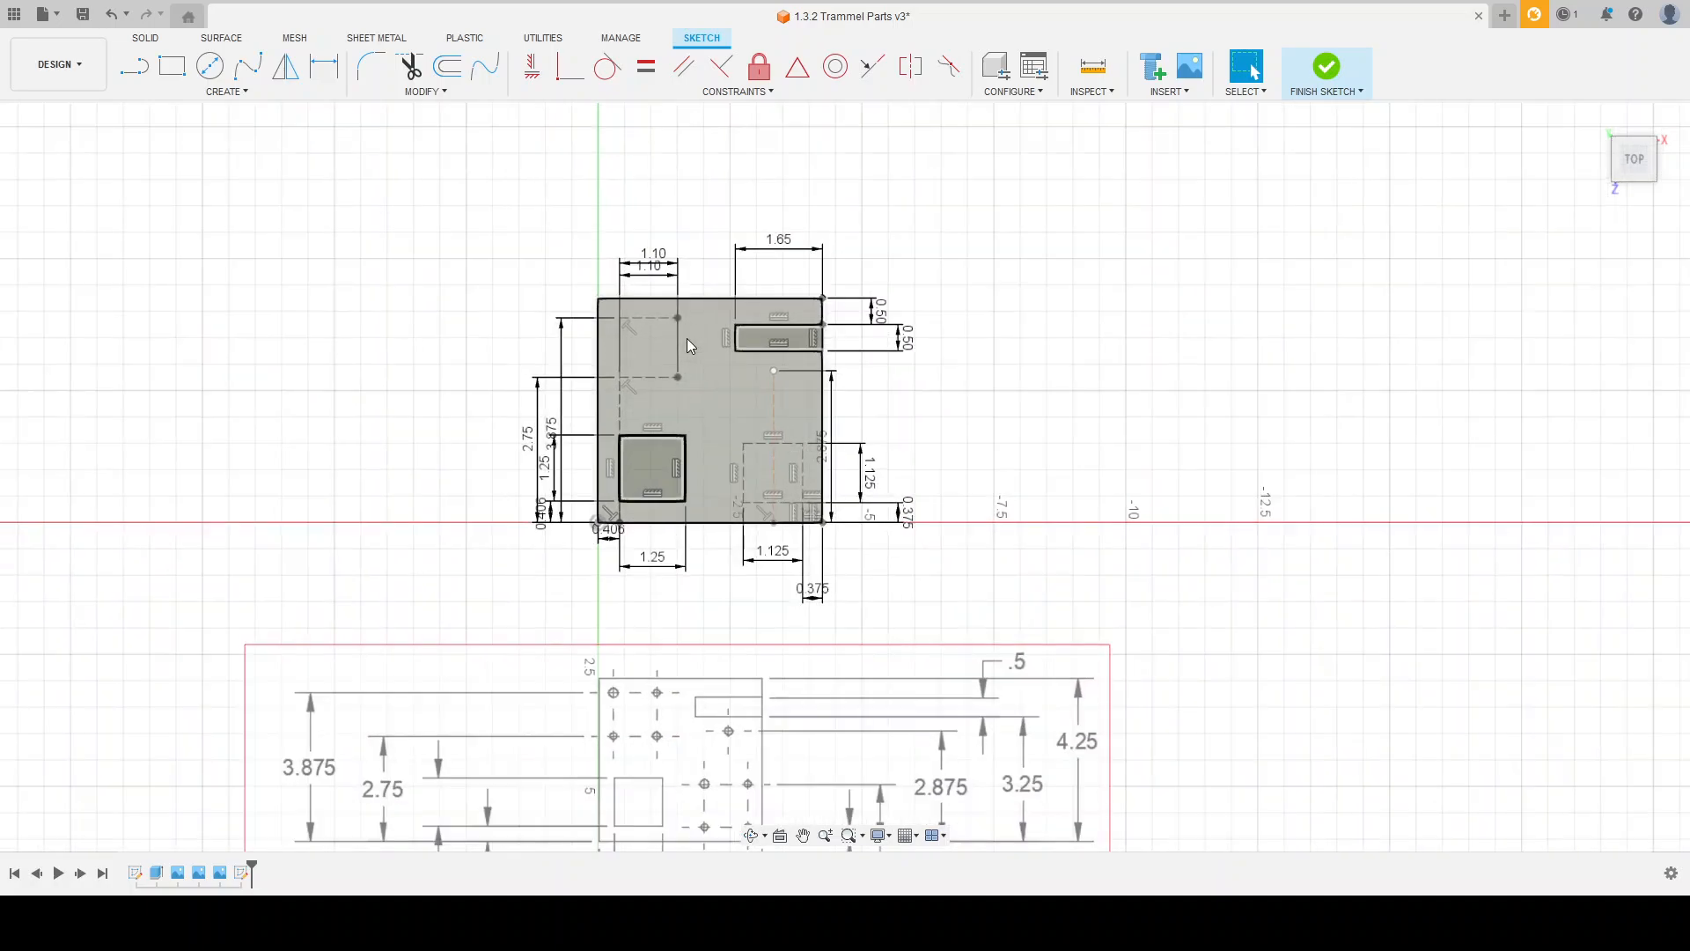
pyautogui.scroll(-1, 677, 292)
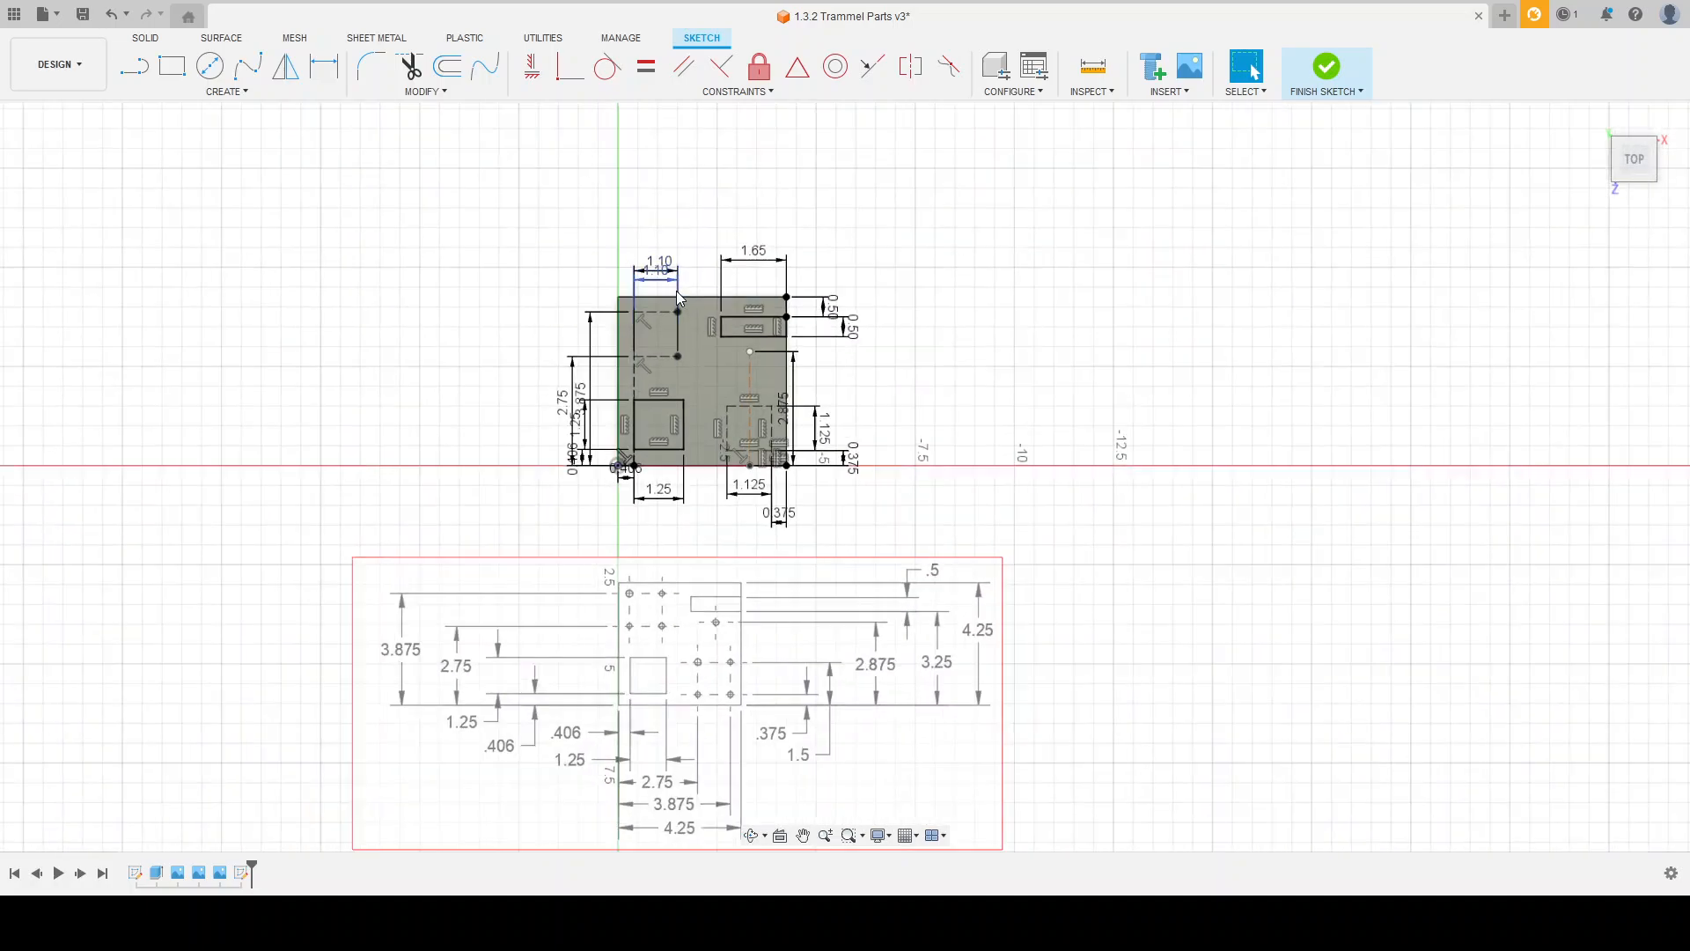
pyautogui.click(50, 257)
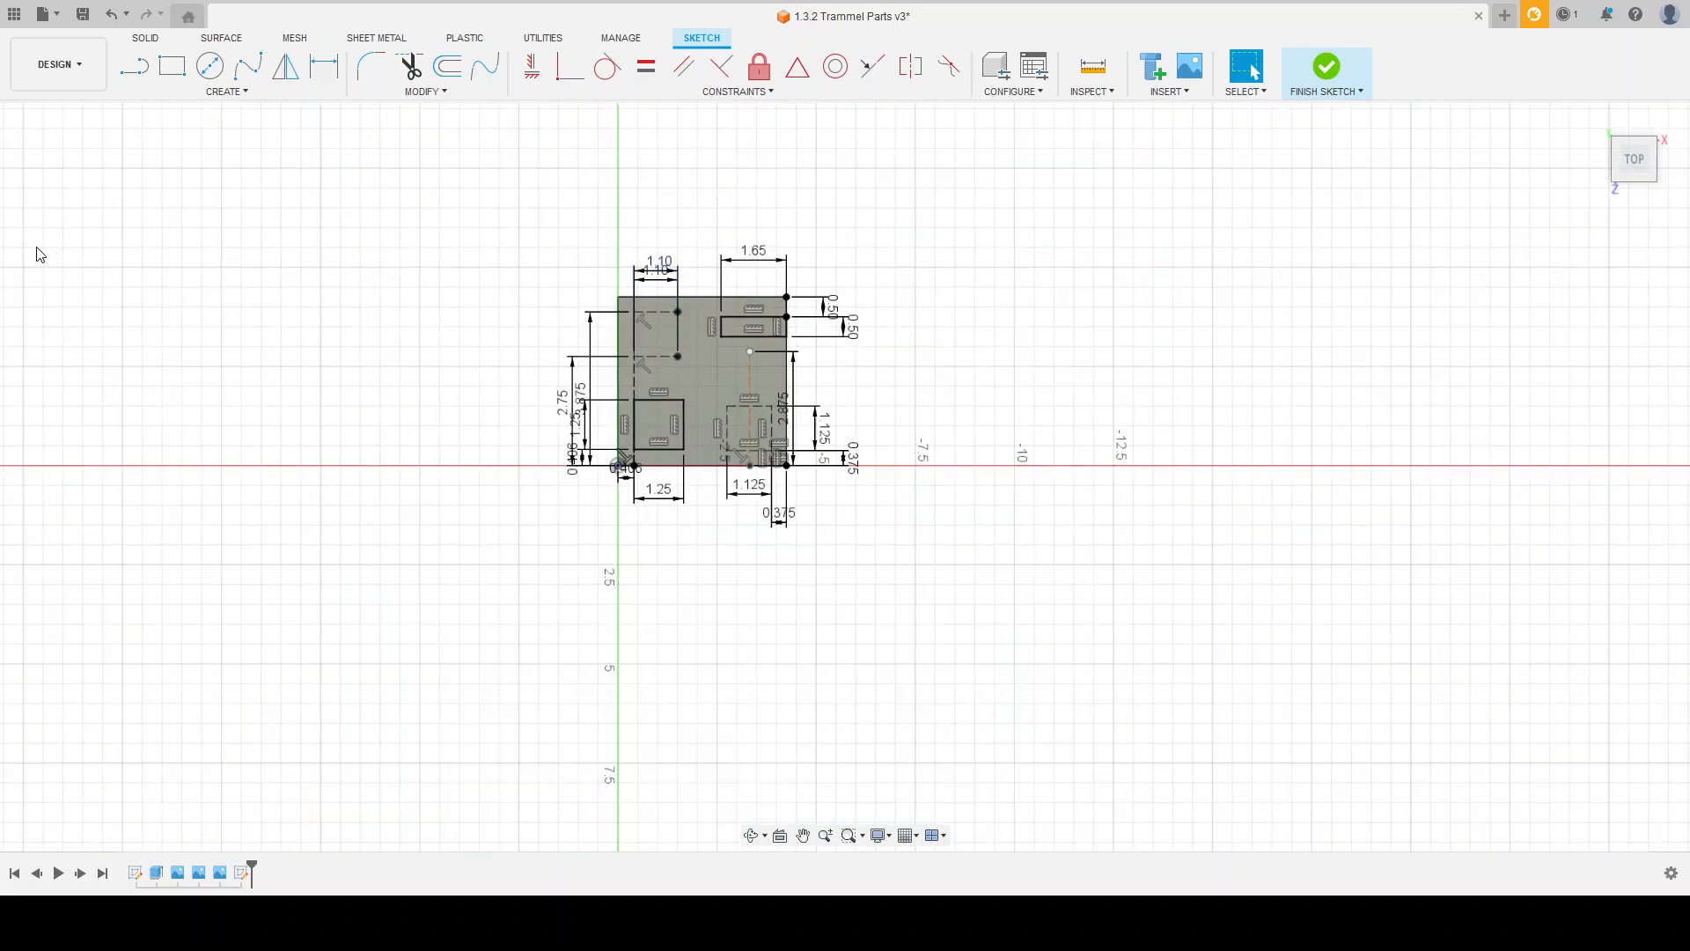
pyautogui.scroll(4, 677, 322)
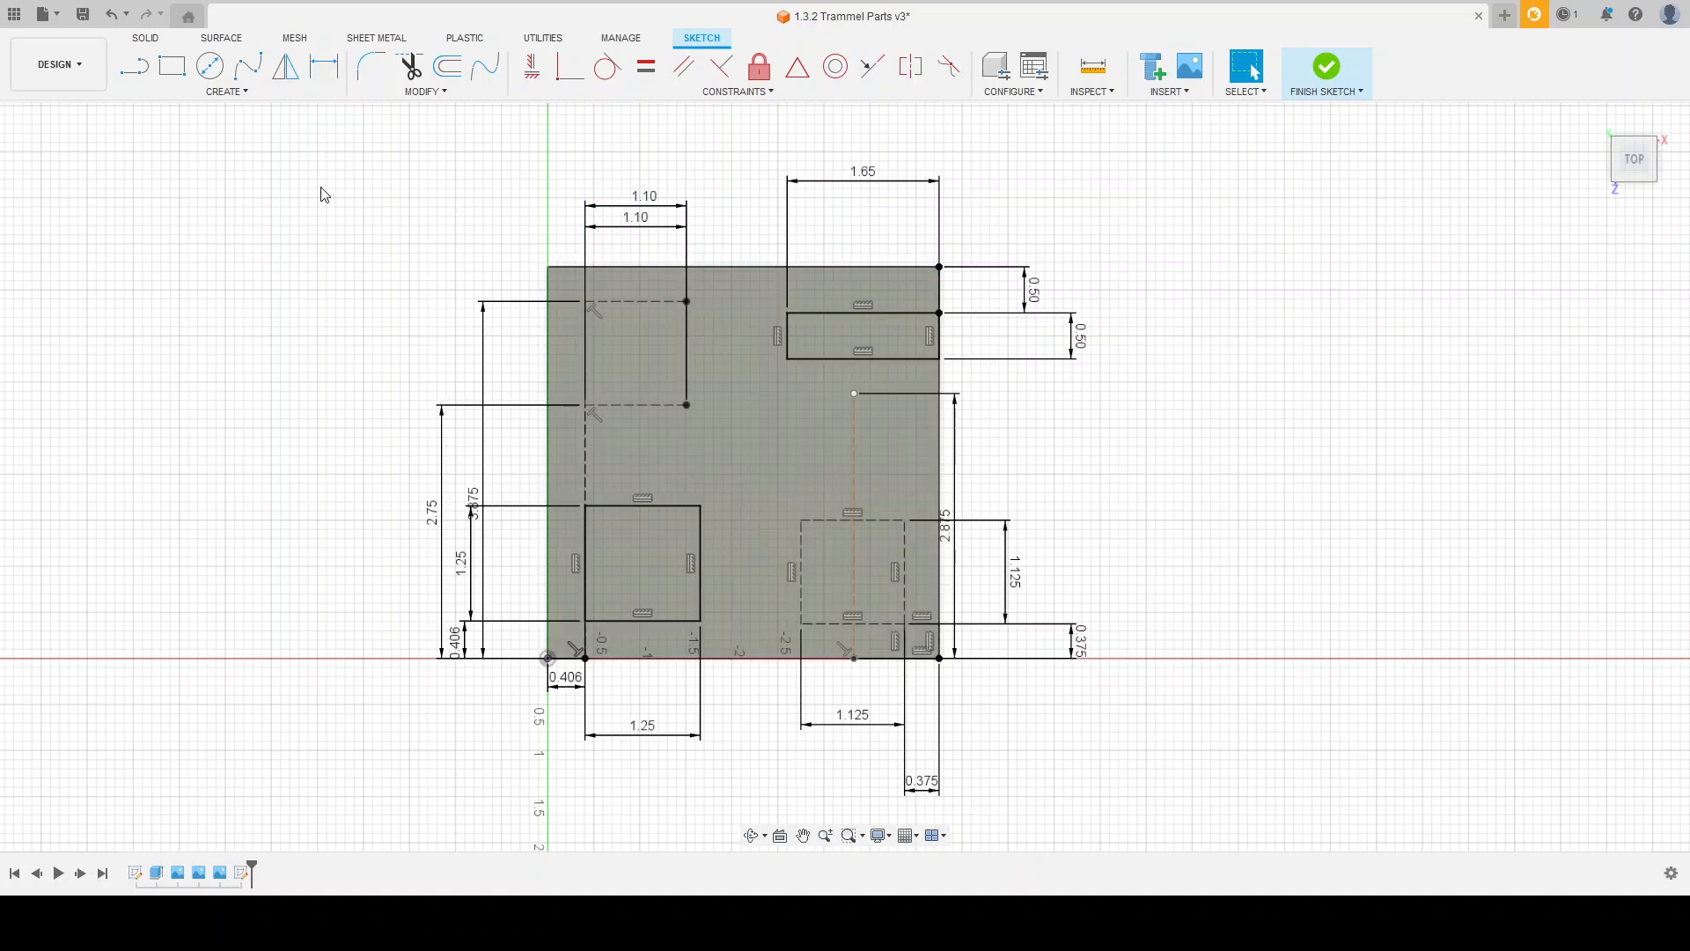
# Step: Draw a 0.23 diameter circle at the plate's upper-left hole point and a 0.177 circle at the point to its right
pyautogui.click(209, 66)
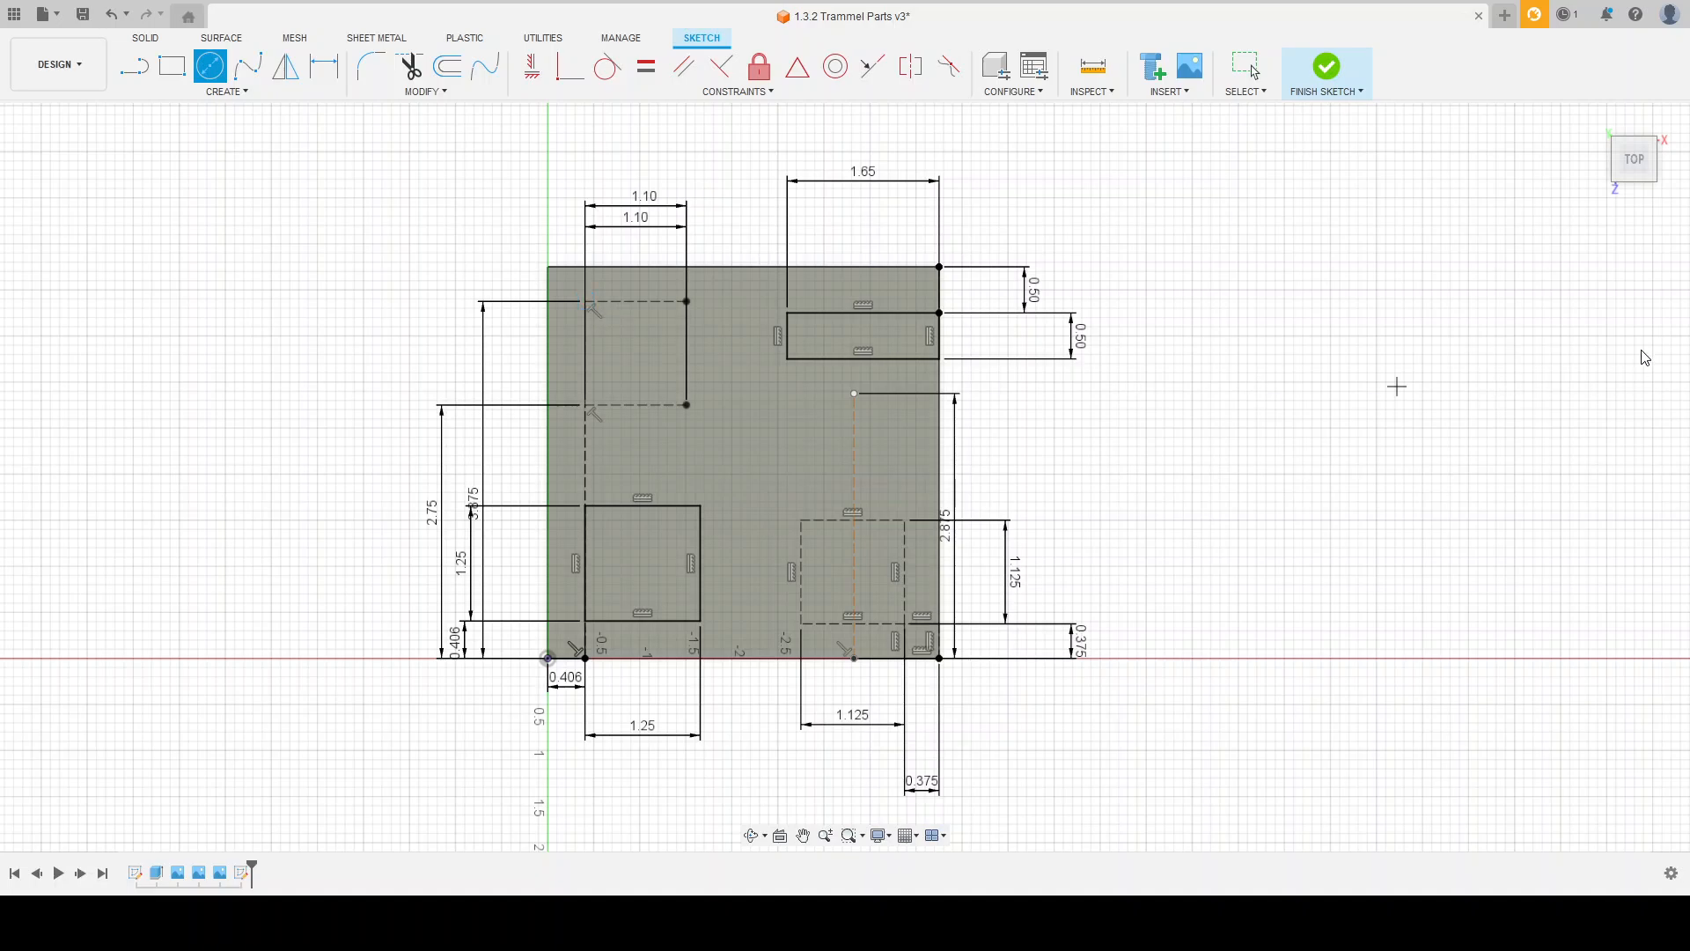
pyautogui.click(586, 302)
pyautogui.click(593, 309)
pyautogui.click(688, 302)
pyautogui.press('Return')
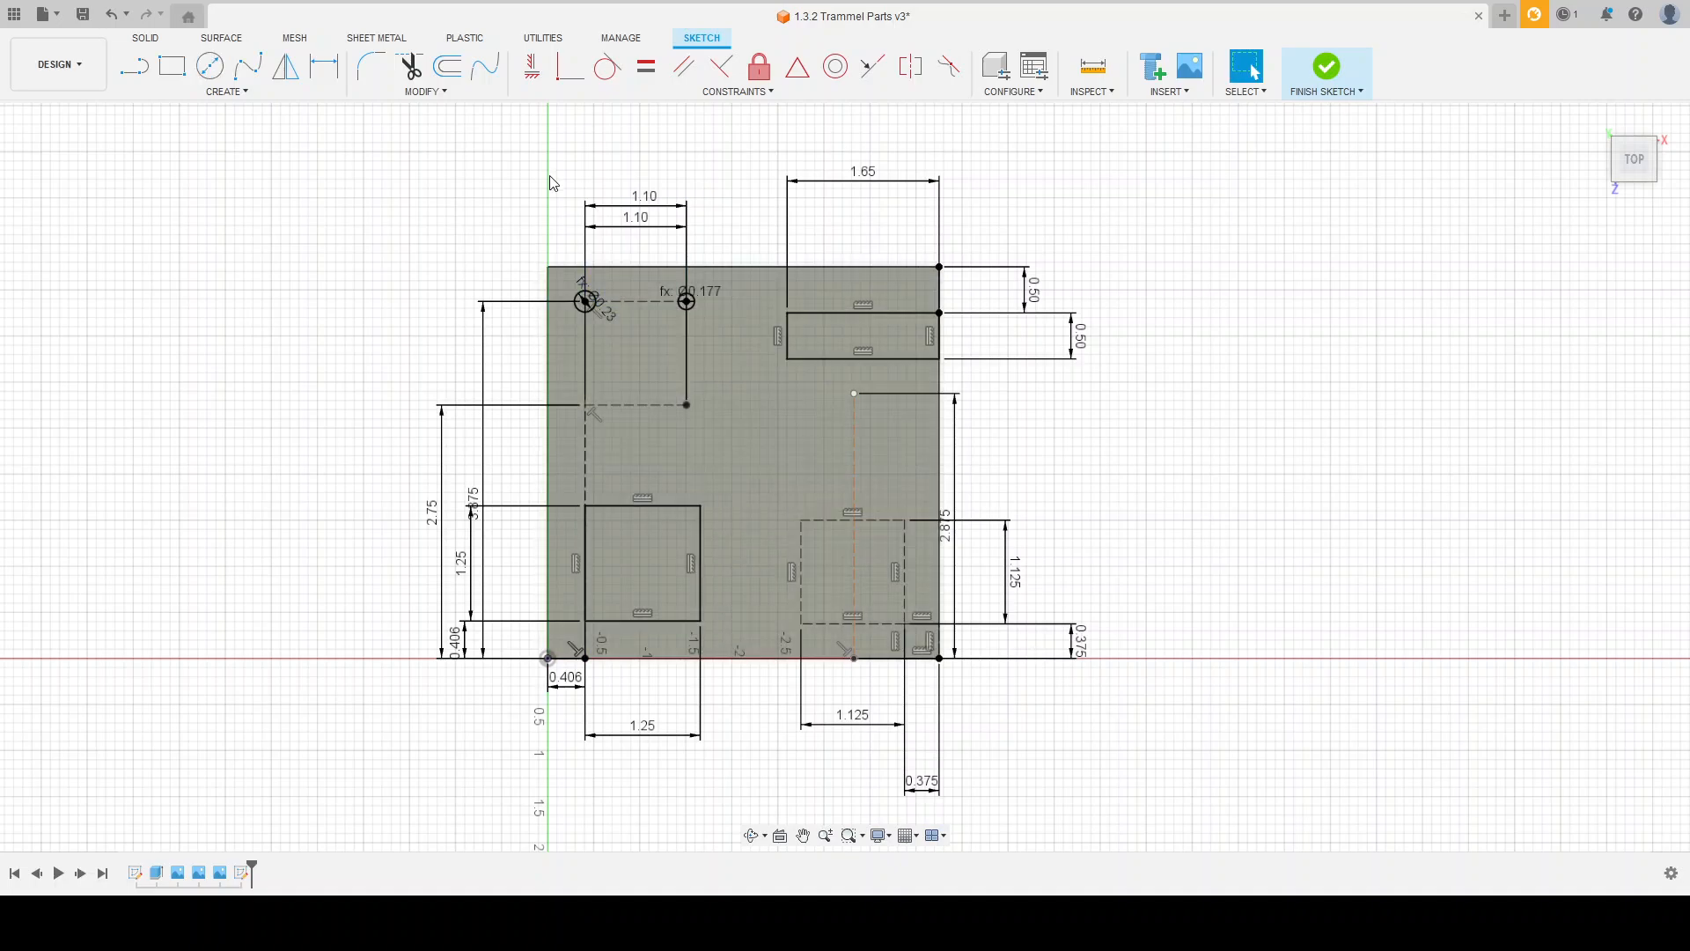
# Step: Draw a 0.177 diameter circle and a 0.191 circle at the left and right ends of the horizontal construction line at height 2.75
pyautogui.click(225, 79)
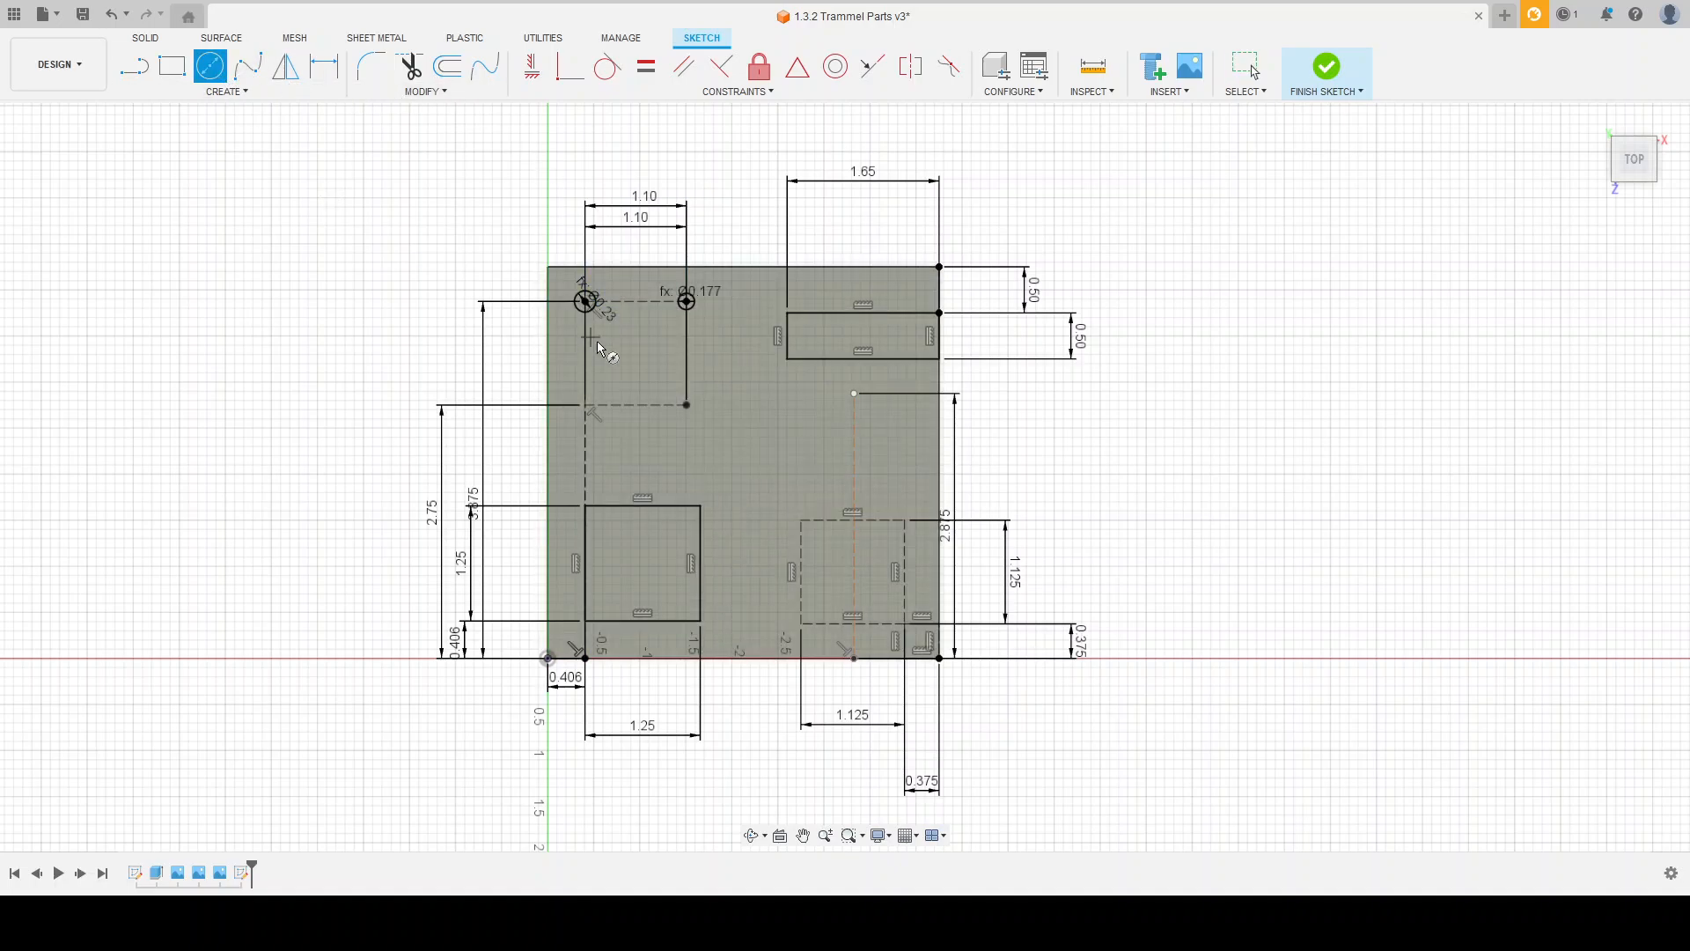
pyautogui.click(586, 406)
pyautogui.press('Escape')
pyautogui.click(687, 405)
pyautogui.press('Escape')
pyautogui.press('Return')
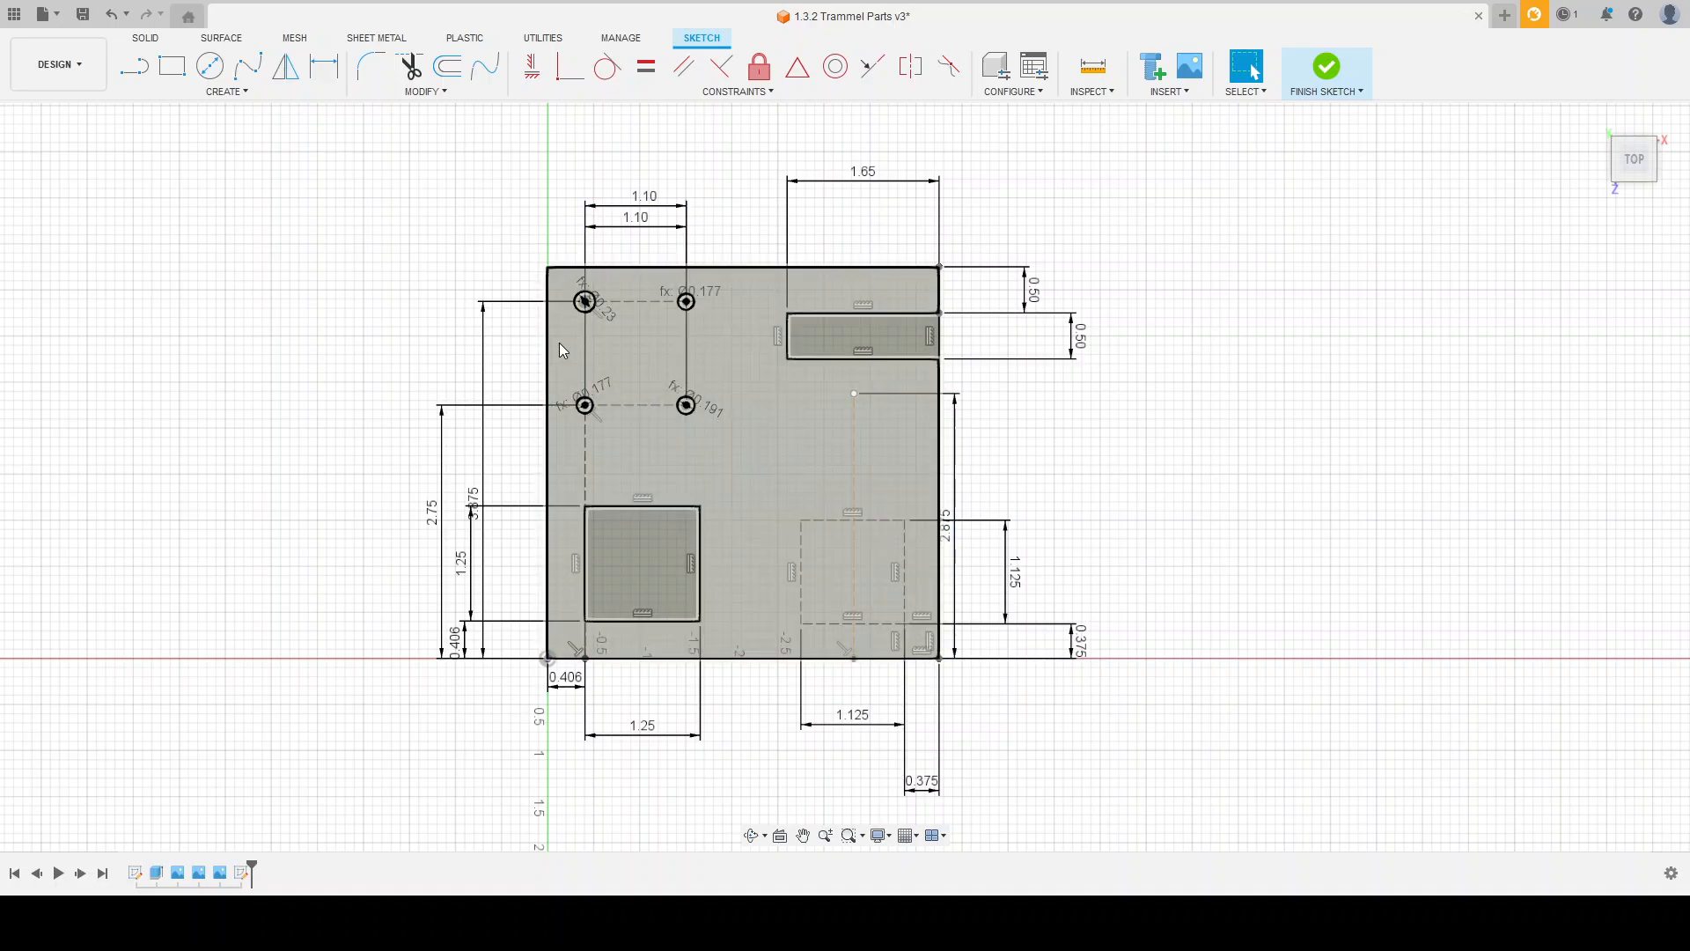
# Step: Draw circles on the 1.125 construction square: 0.23 diameter at the upper-left corner, 0.177 at the lower-left, and one at the lower-right
pyautogui.click(210, 66)
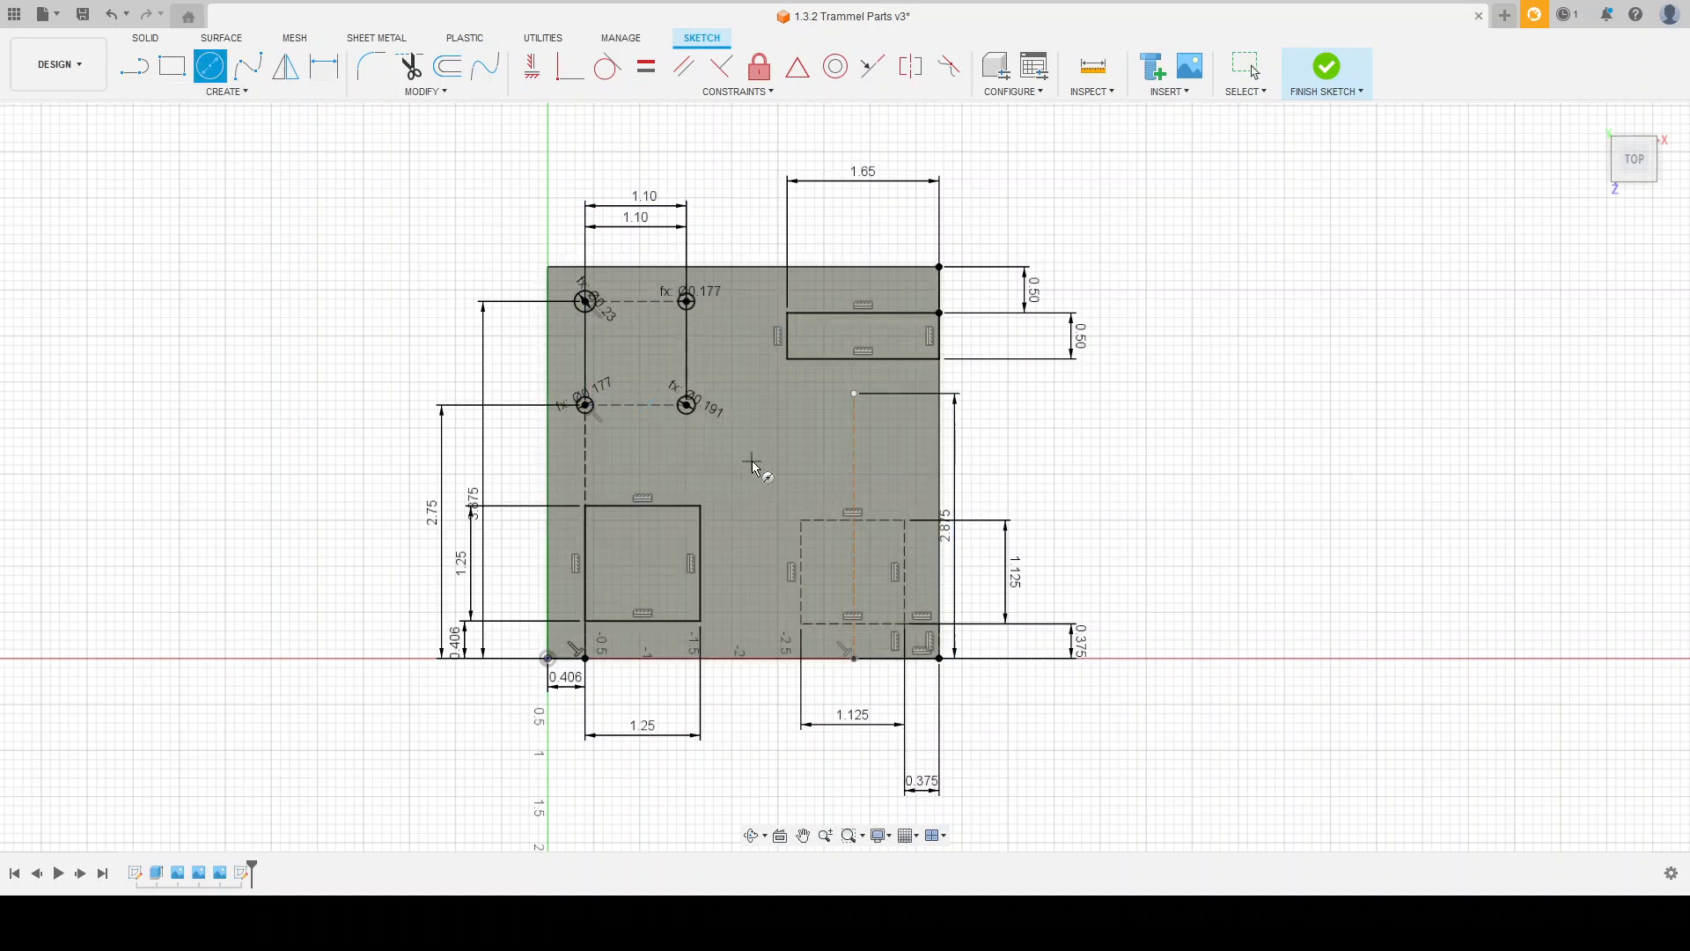
pyautogui.click(801, 520)
pyautogui.press('Escape')
pyautogui.click(801, 623)
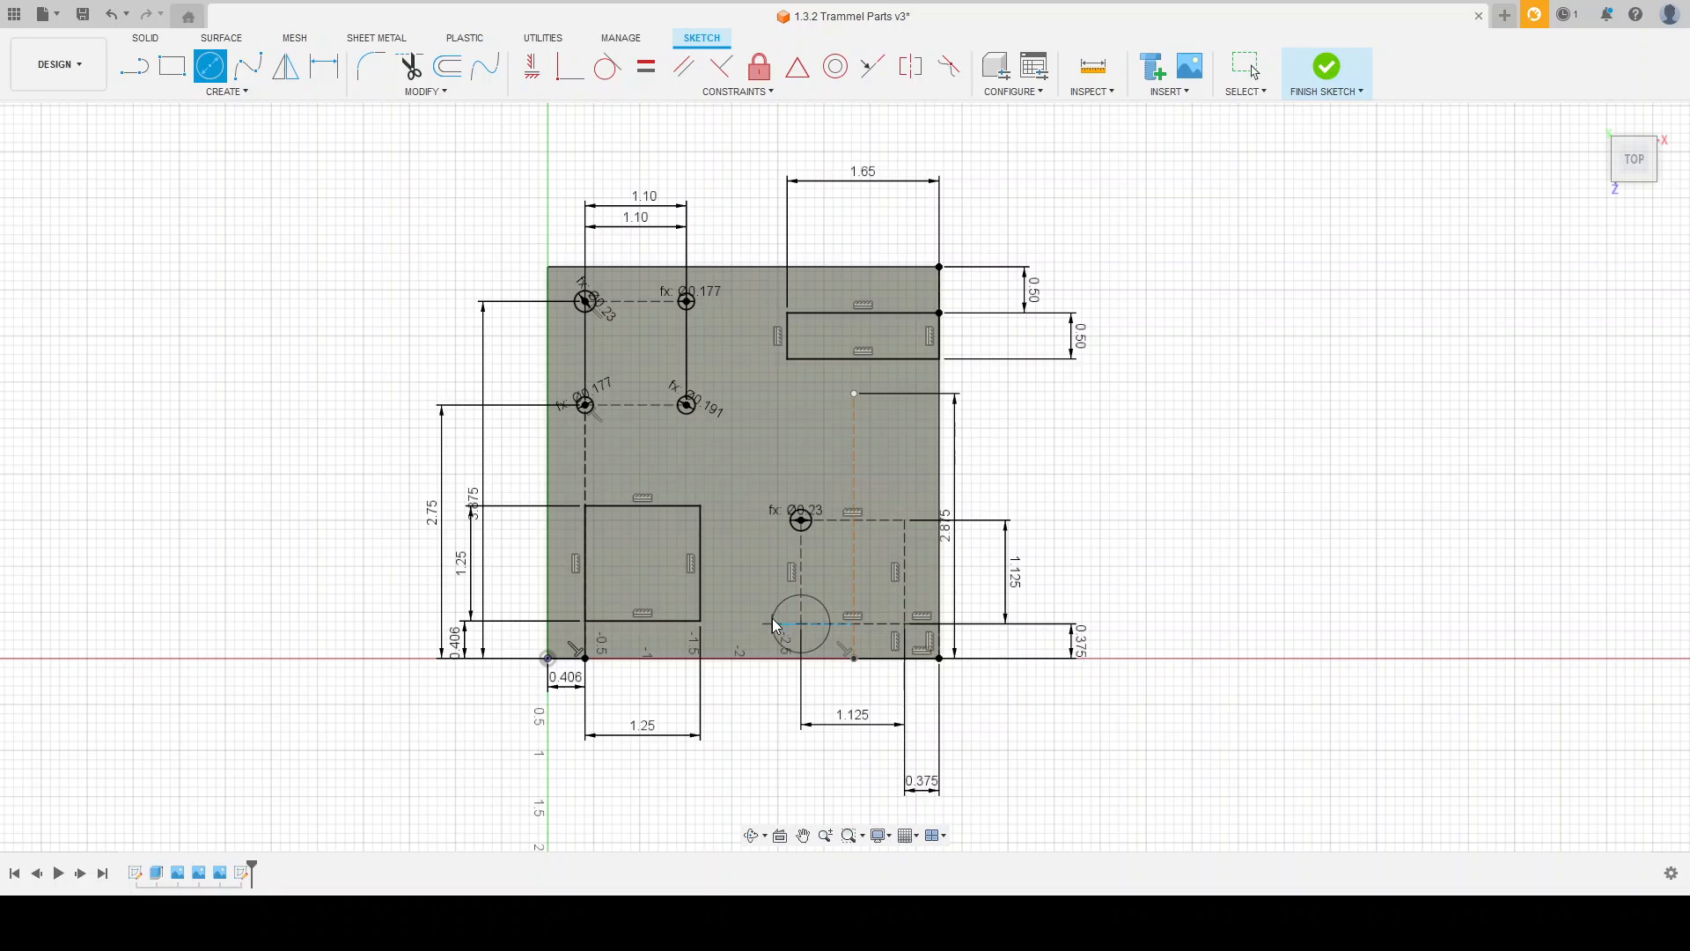
pyautogui.write('0.177')
pyautogui.press('Return')
pyautogui.click(905, 623)
pyautogui.press('Return')
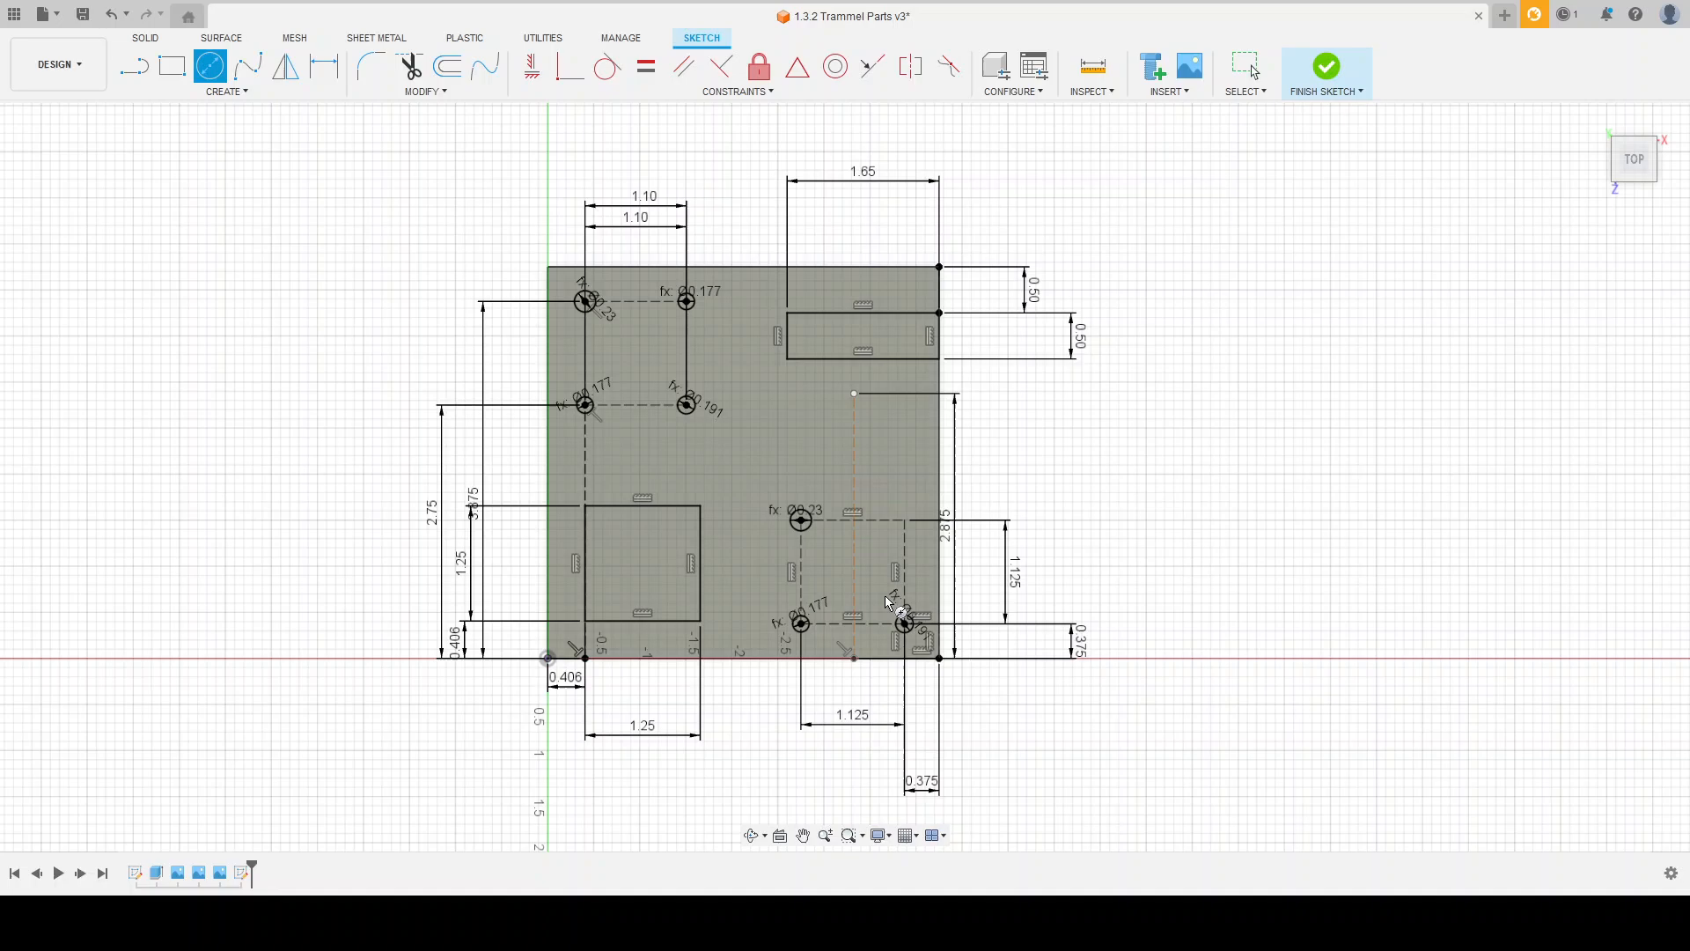
# Step: Draw circles at the 1.125 square's upper-right corner and at the upper end of the 2.875 construction line, and finish the sketch
pyautogui.click(907, 524)
pyautogui.press('Return')
pyautogui.press('Return')
pyautogui.click(1629, 683)
pyautogui.moveTo(1087, 625)
pyautogui.keyDown('shift'); pyautogui.mouseDown(button='middle')
pyautogui.moveTo(1048, 520)
pyautogui.moveTo(1018, 520)
pyautogui.moveTo(1146, 528)
pyautogui.moveTo(1064, 527)
pyautogui.moveTo(1057, 576)
pyautogui.mouseUp(button='middle'); pyautogui.keyUp('shift')
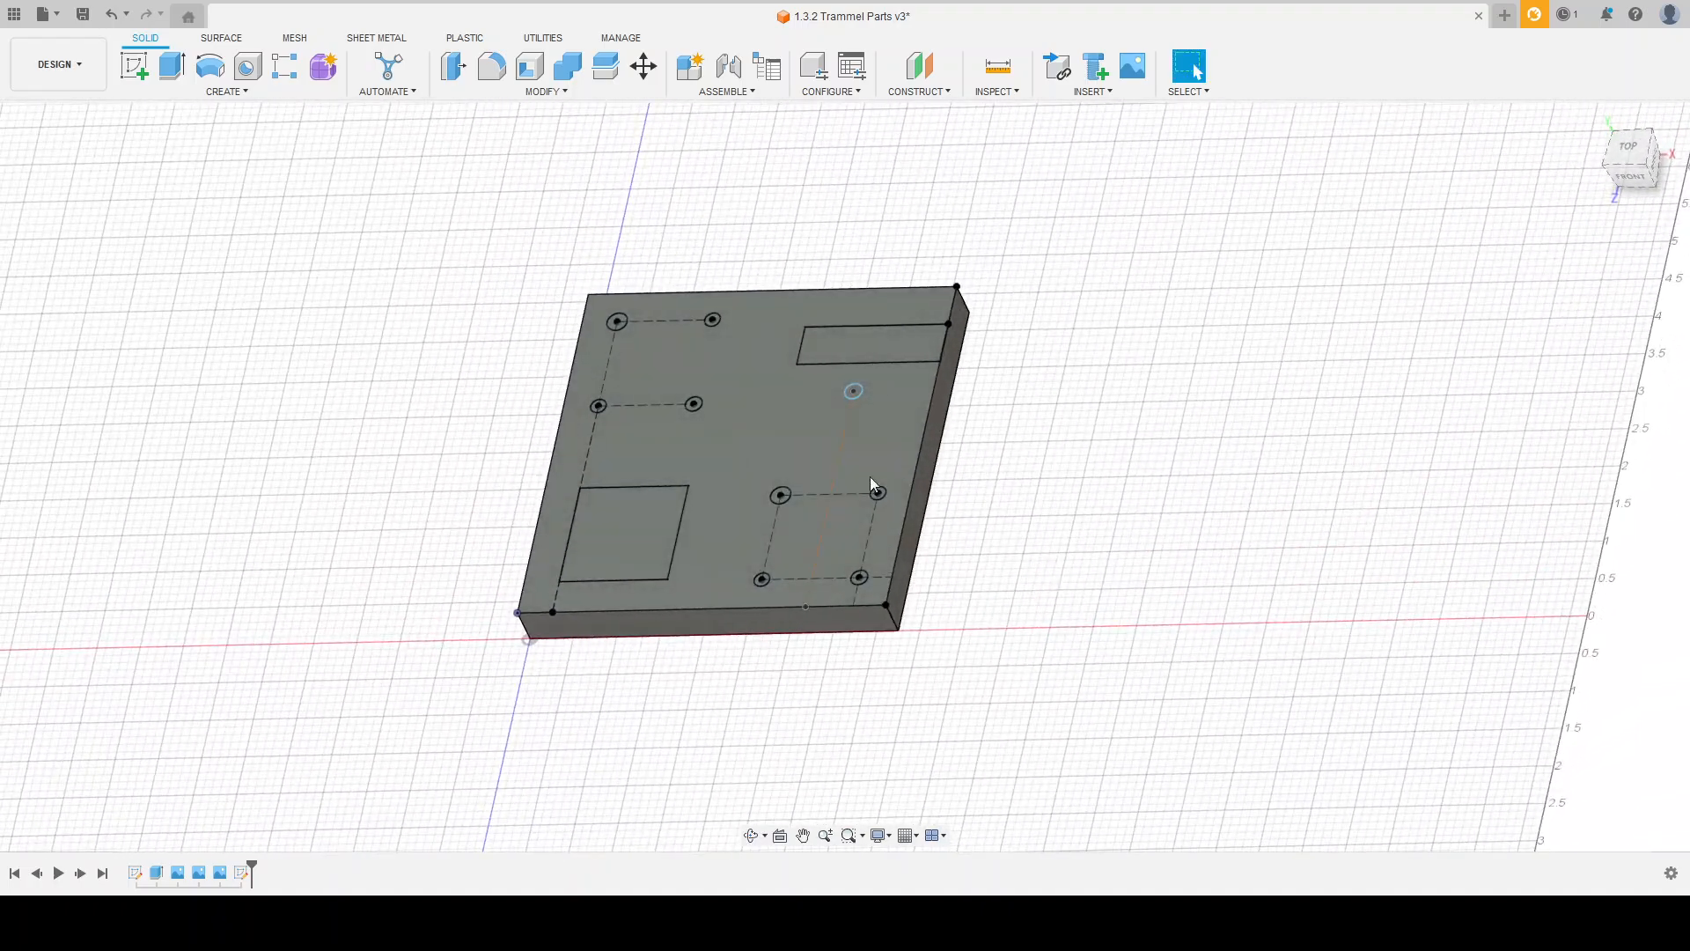
pyautogui.click(173, 70)
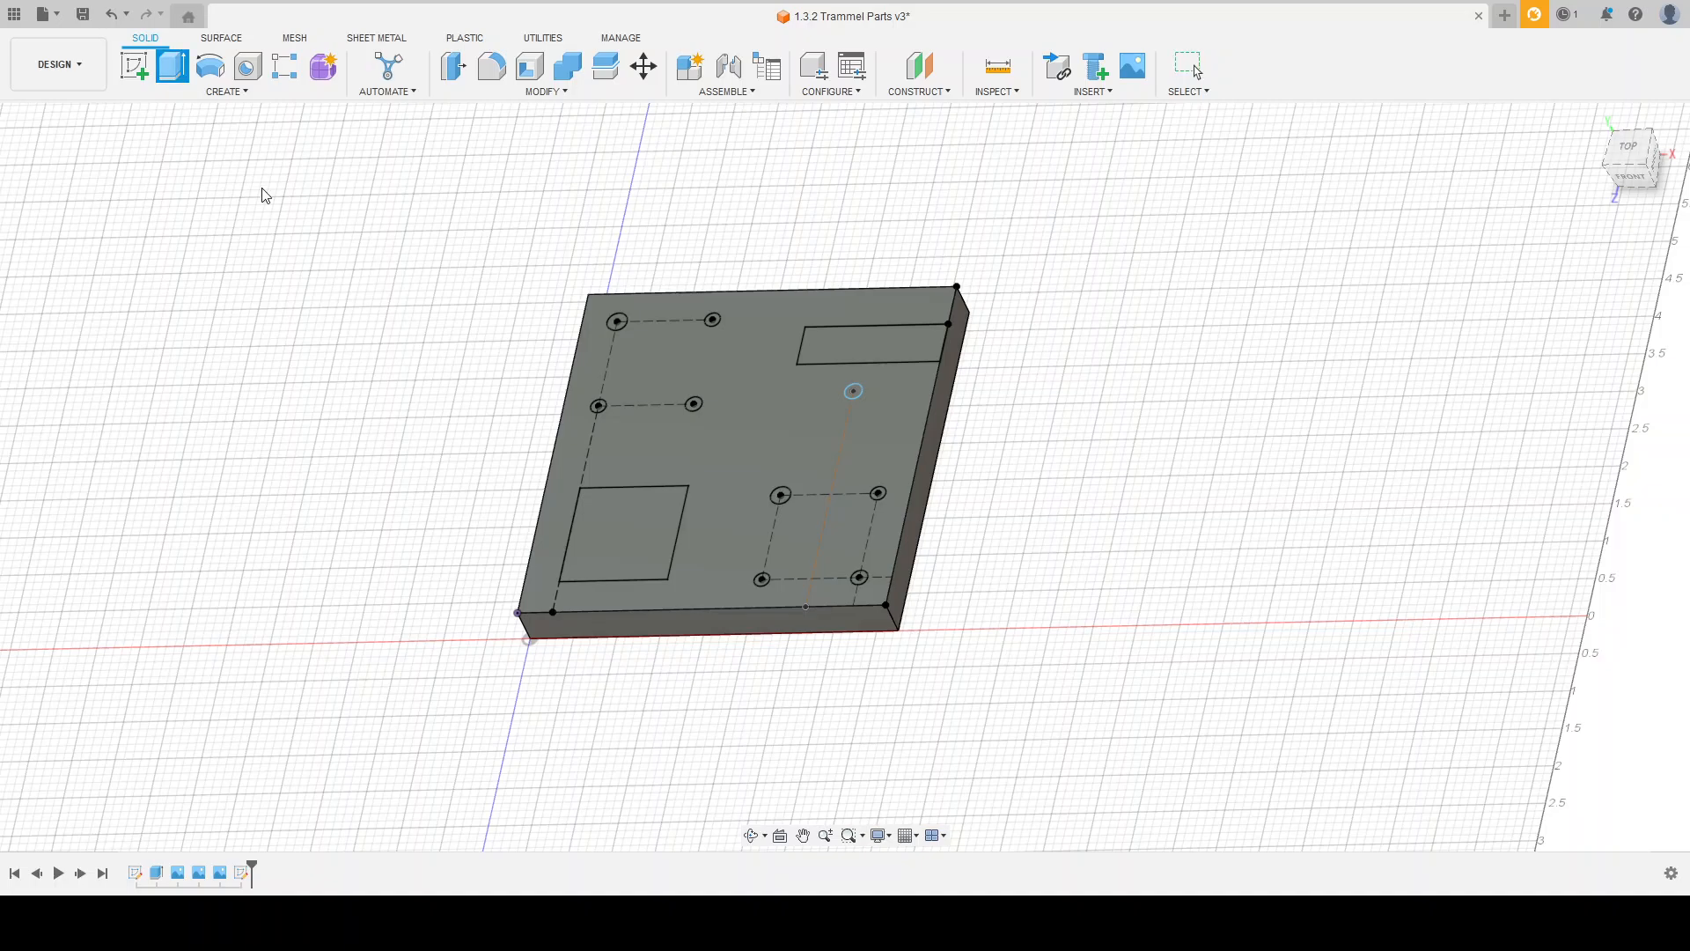
pyautogui.click(619, 519)
pyautogui.click(832, 348)
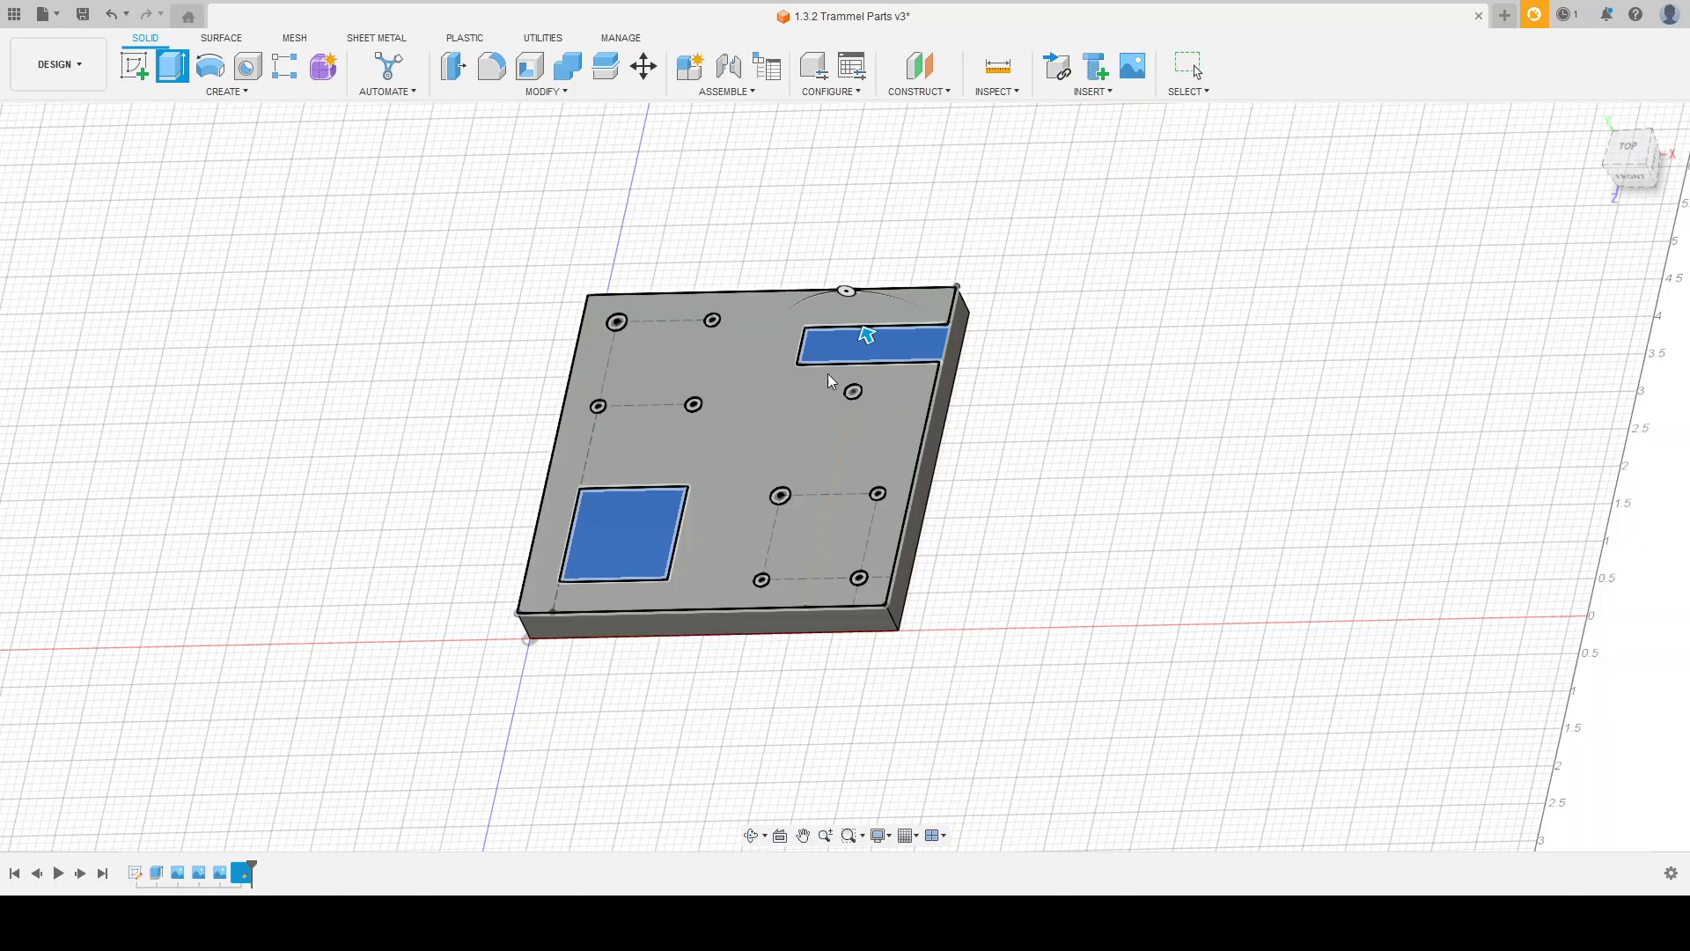
pyautogui.click(647, 564)
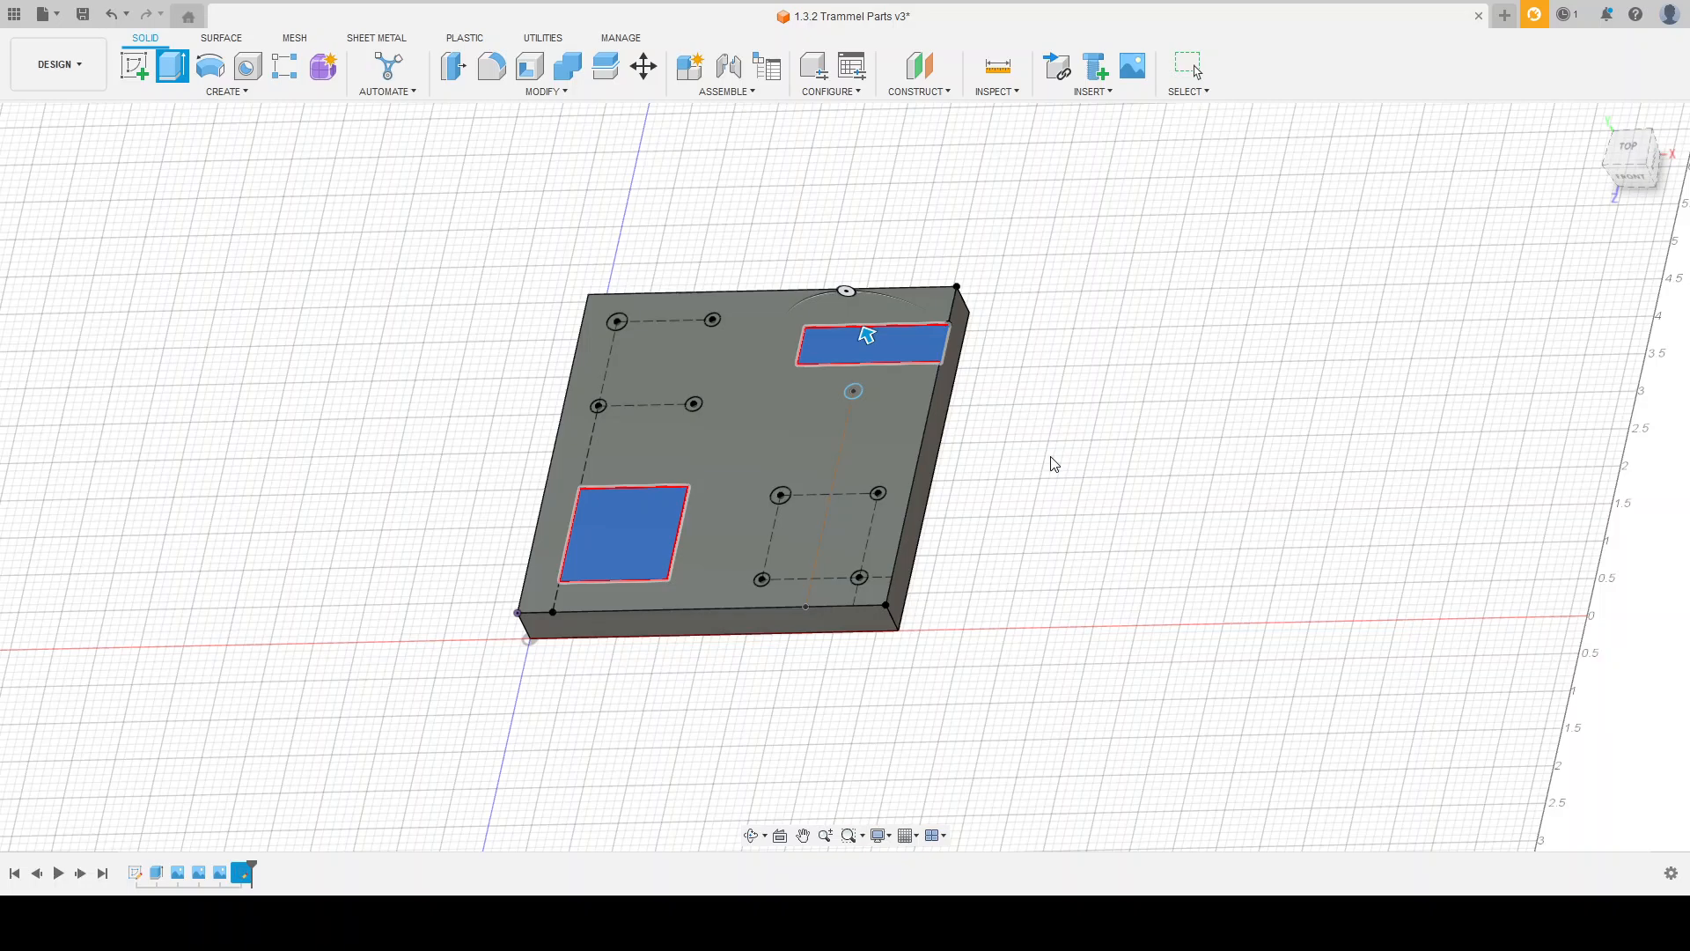
pyautogui.press('Escape')
# Step: Extrude the square, the slot, both 0.23 circles, and the lower-right circle of each four-hole group by -.48/2 as a cut
pyautogui.scroll(5, 727, 467)
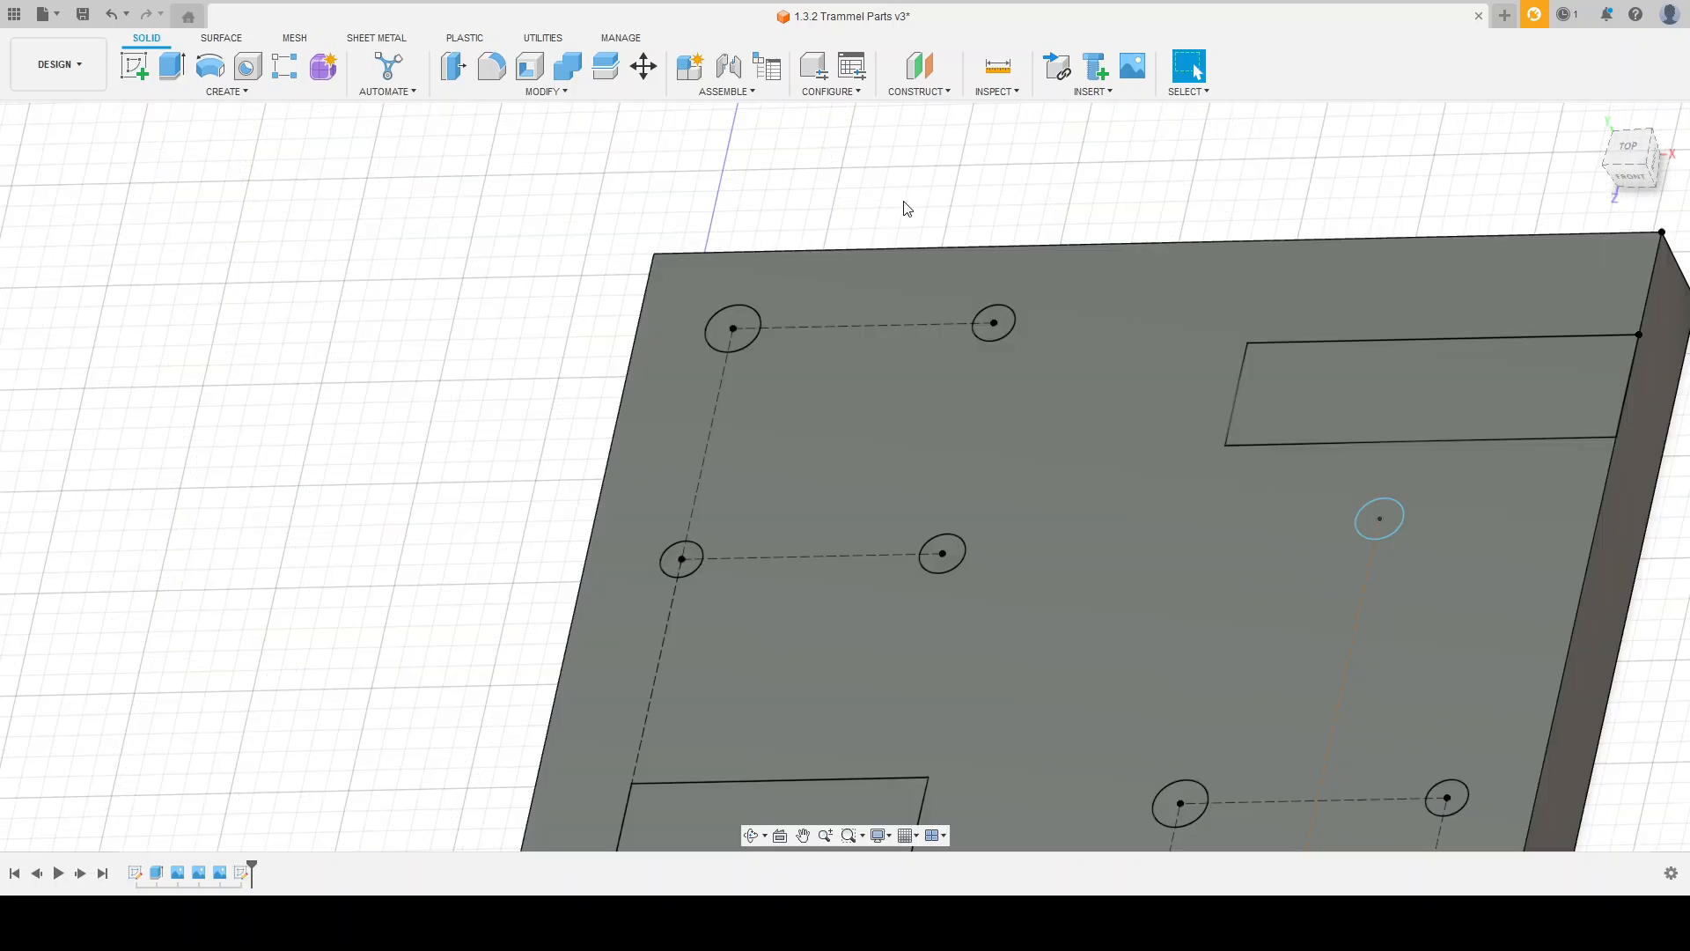
pyautogui.scroll(-3, 654, 202)
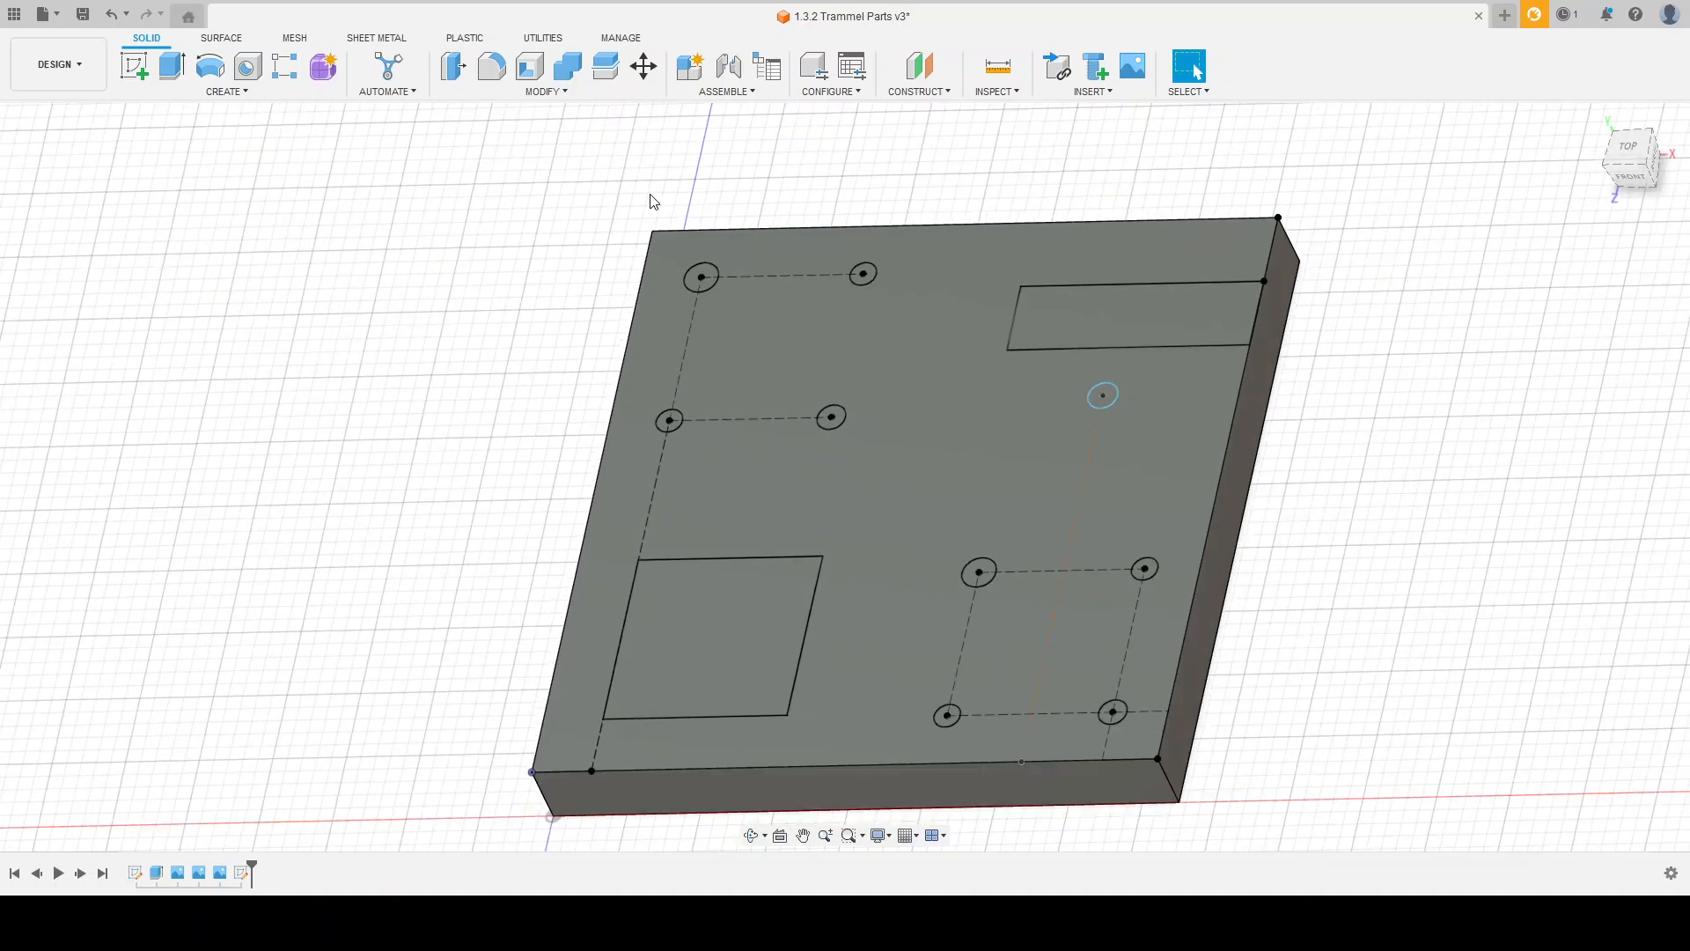
pyautogui.click(174, 70)
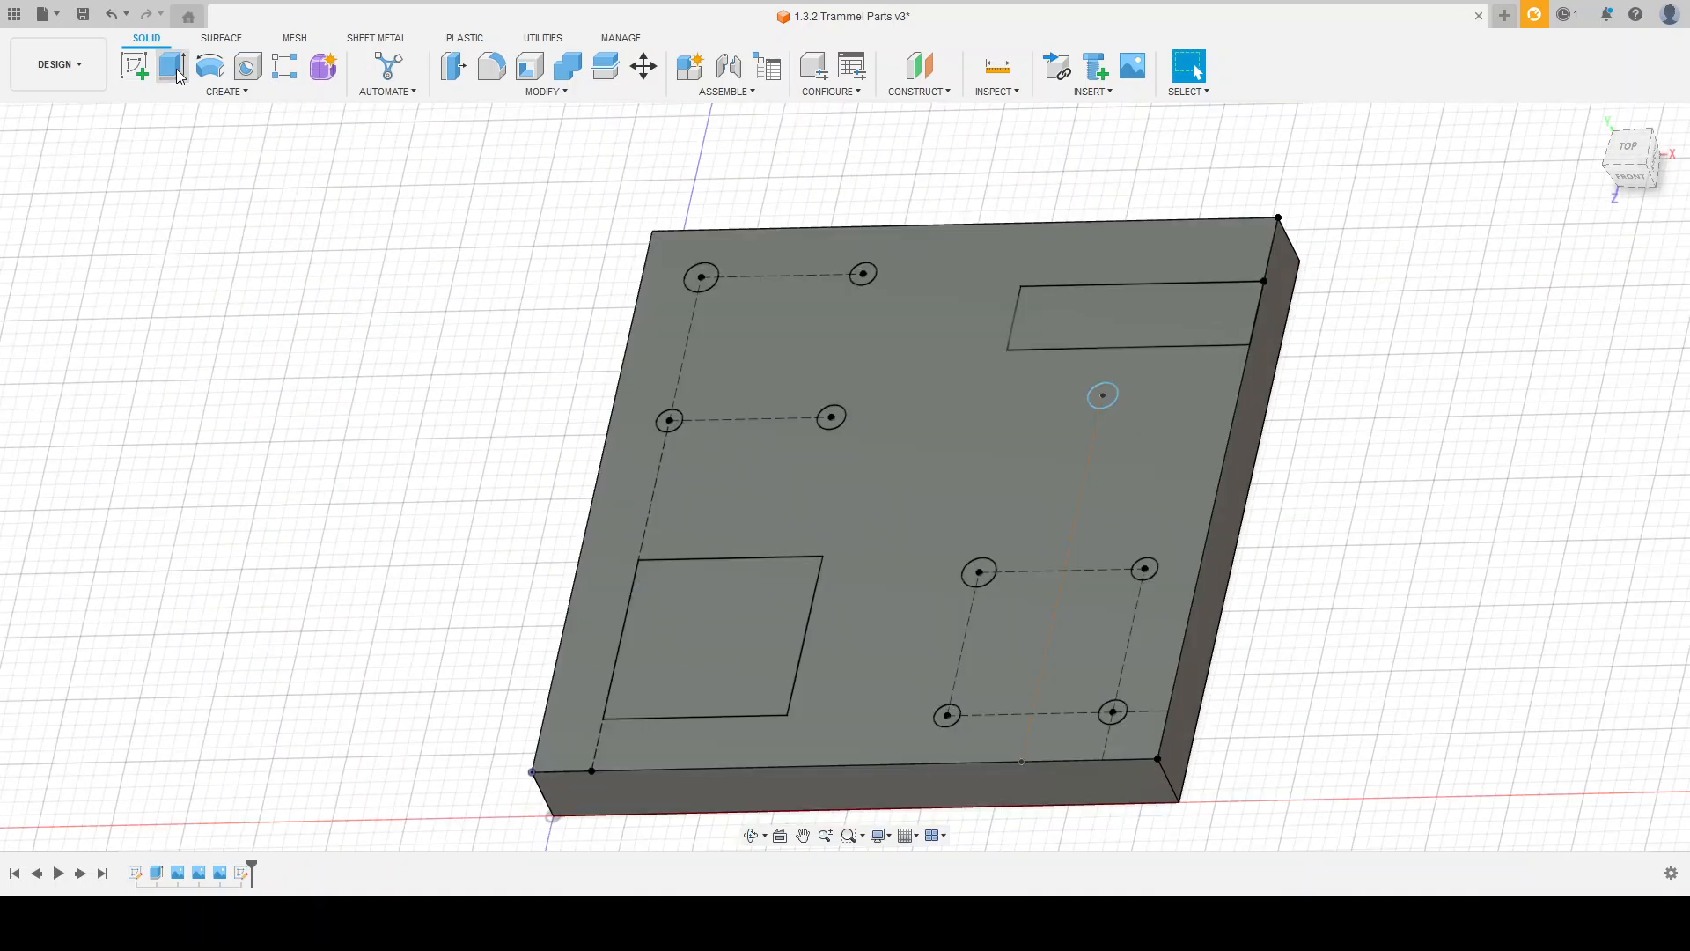
pyautogui.click(705, 592)
pyautogui.click(1127, 305)
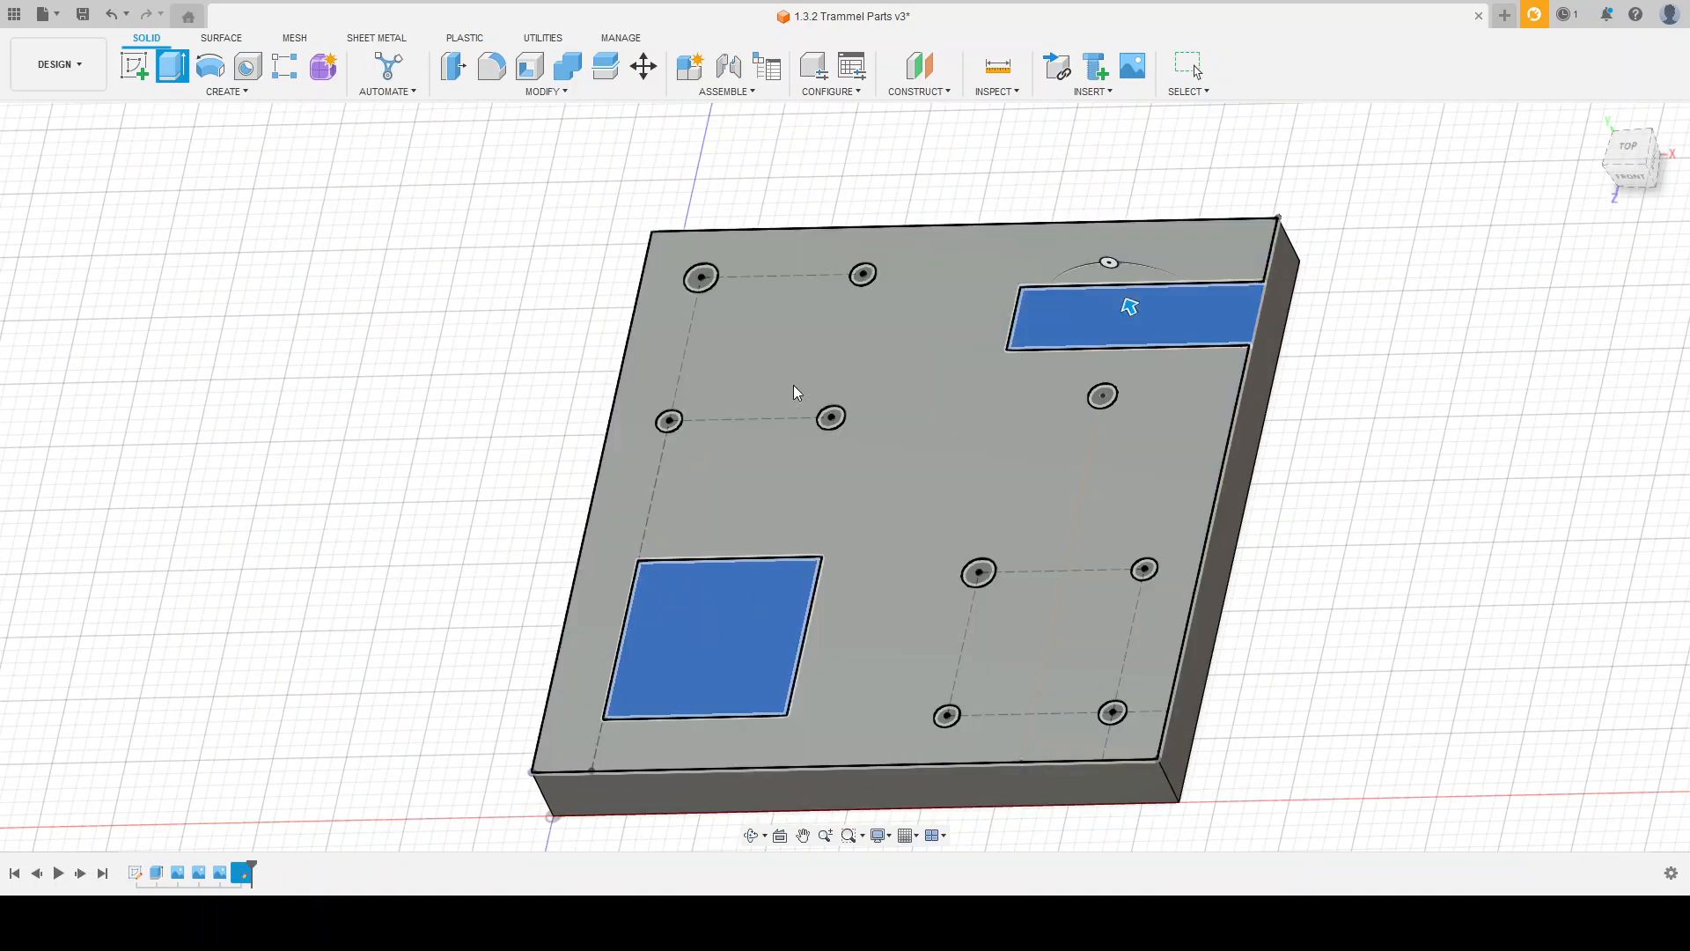
pyautogui.click(701, 277)
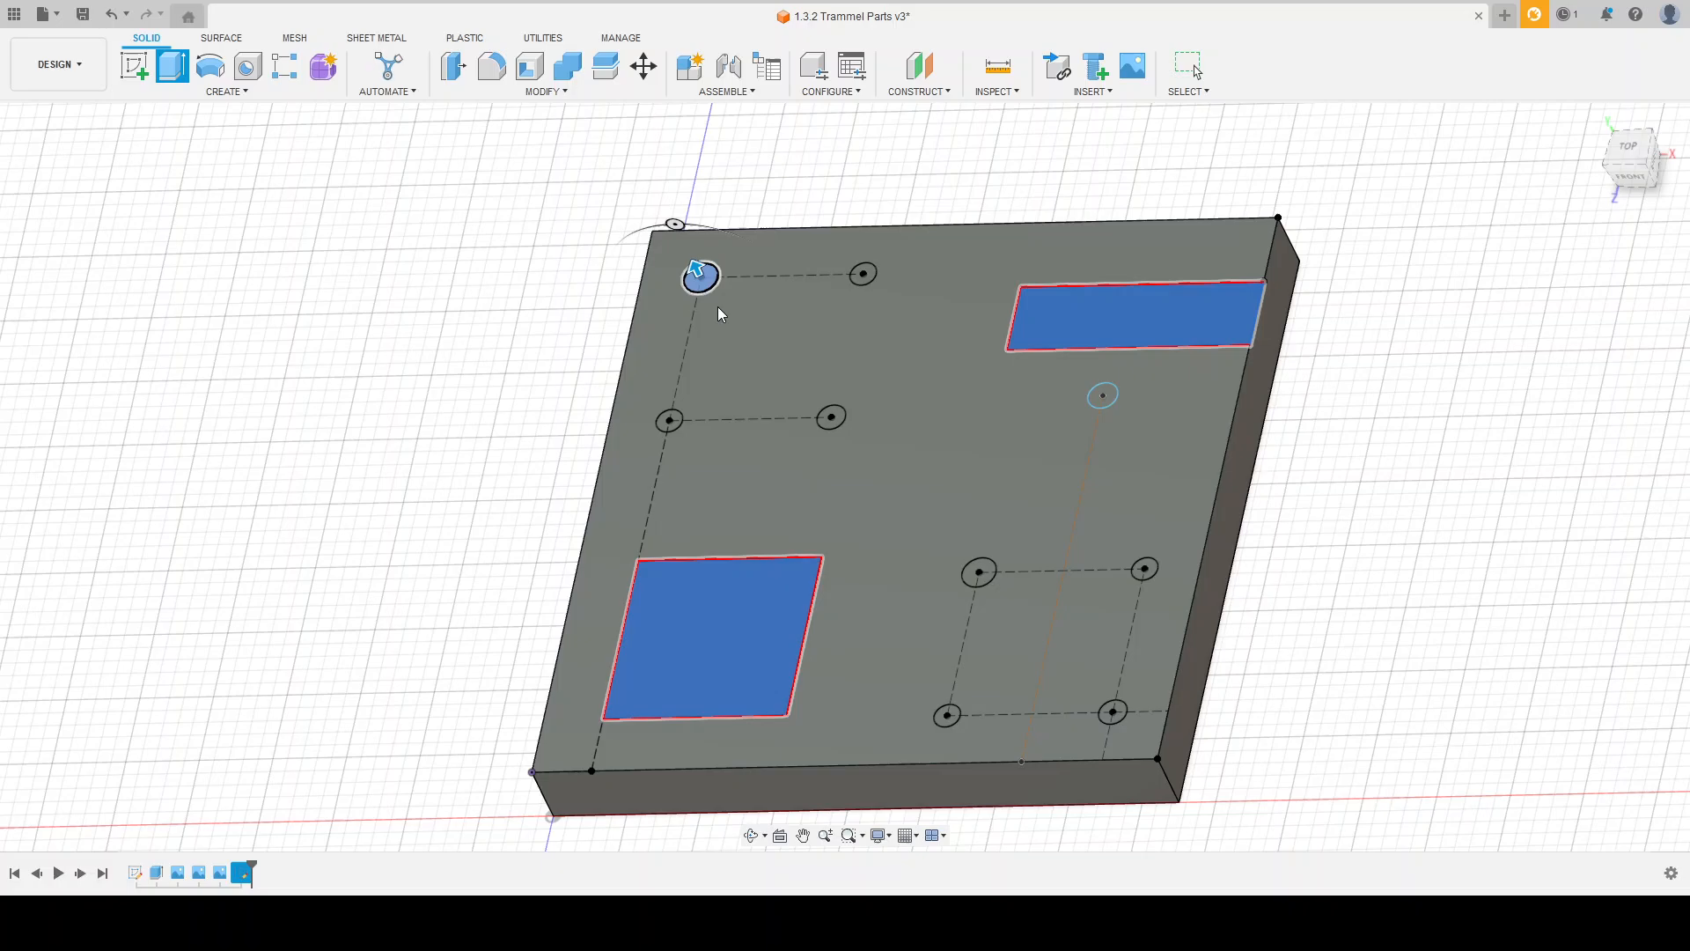
pyautogui.click(831, 419)
pyautogui.click(979, 572)
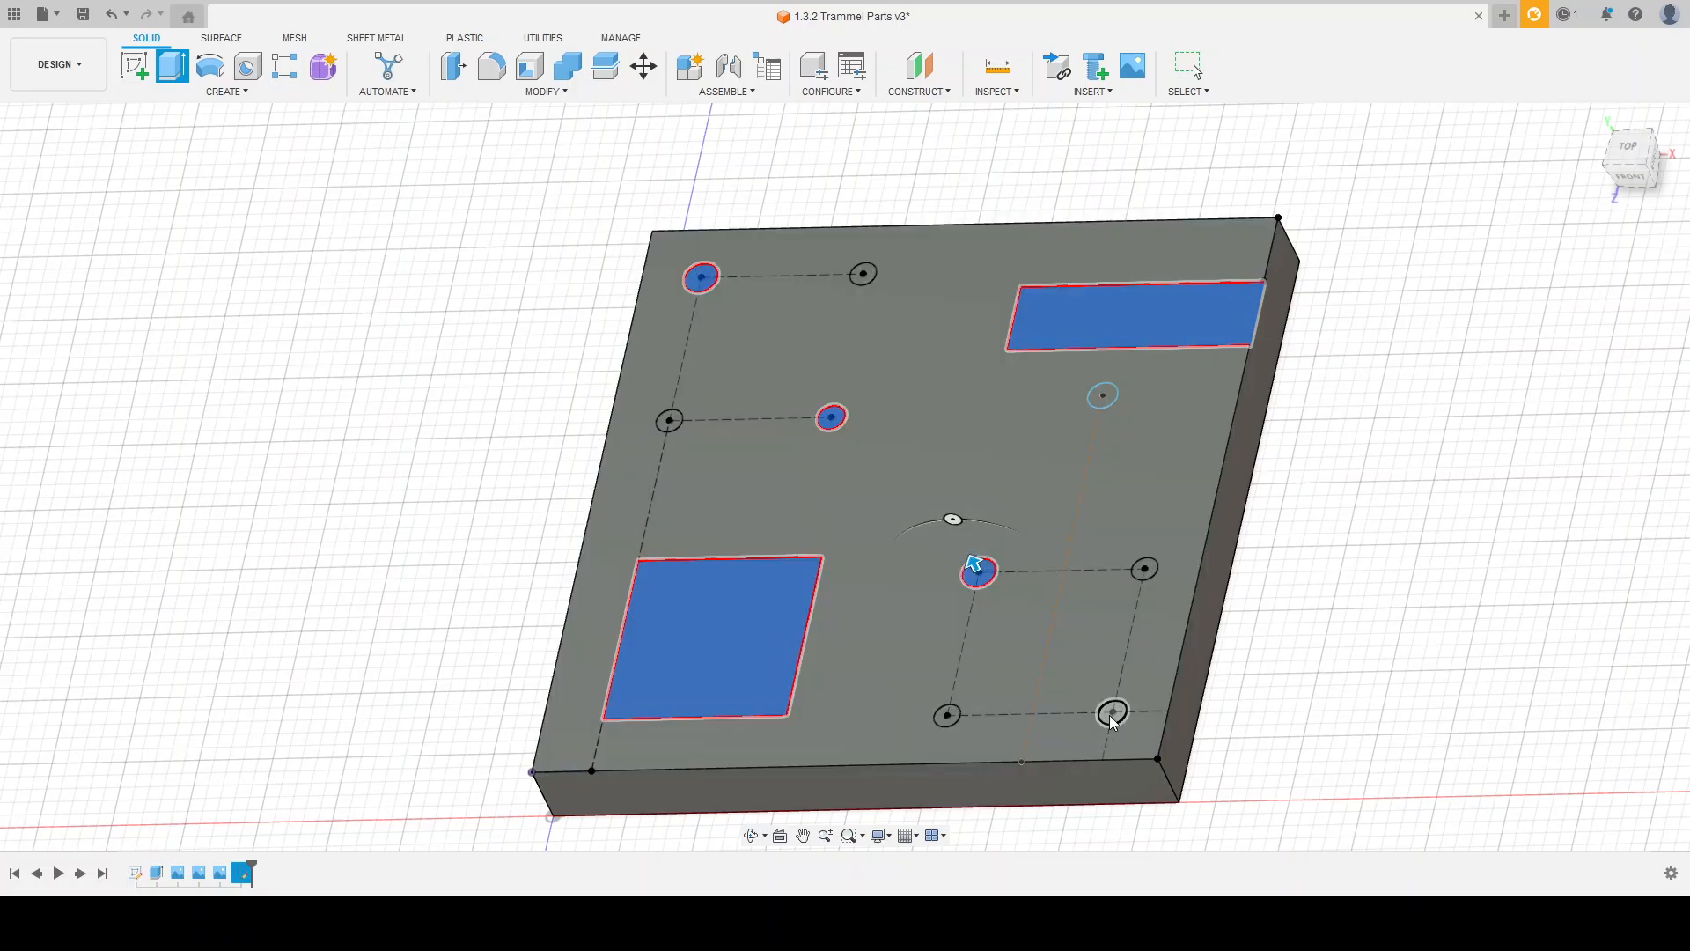
pyautogui.click(1113, 716)
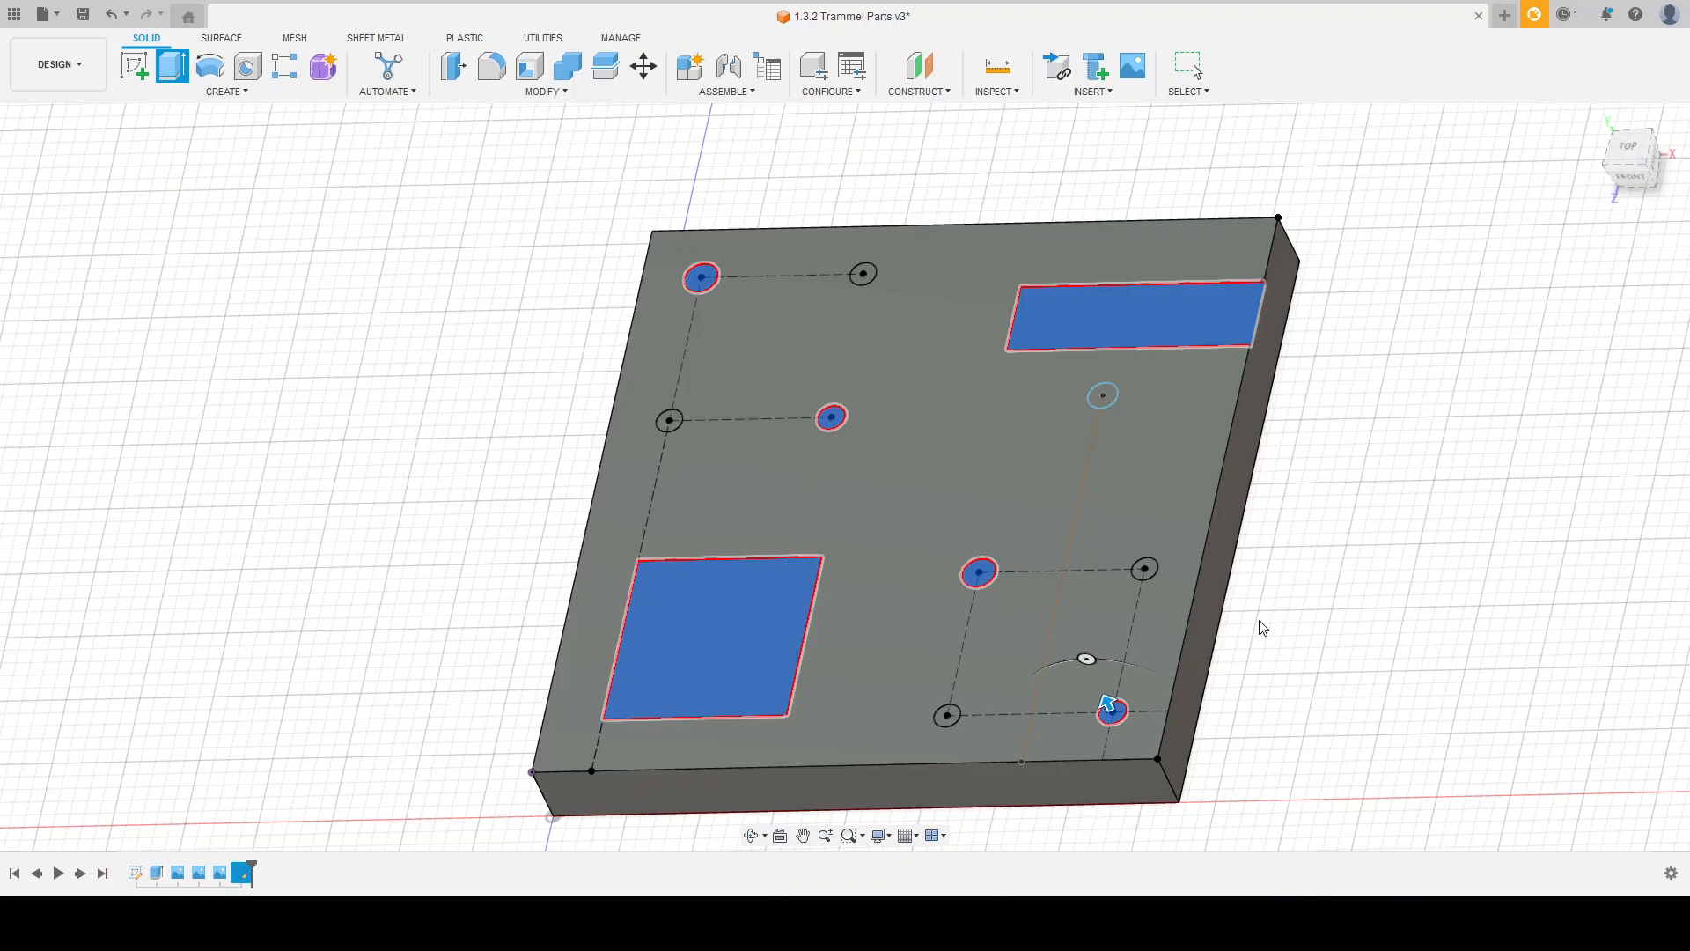
pyautogui.keyDown('shift'); pyautogui.moveTo(1275, 683); pyautogui.dragTo(1250, 603, button='middle'); pyautogui.keyUp('shift')
pyautogui.press('e')
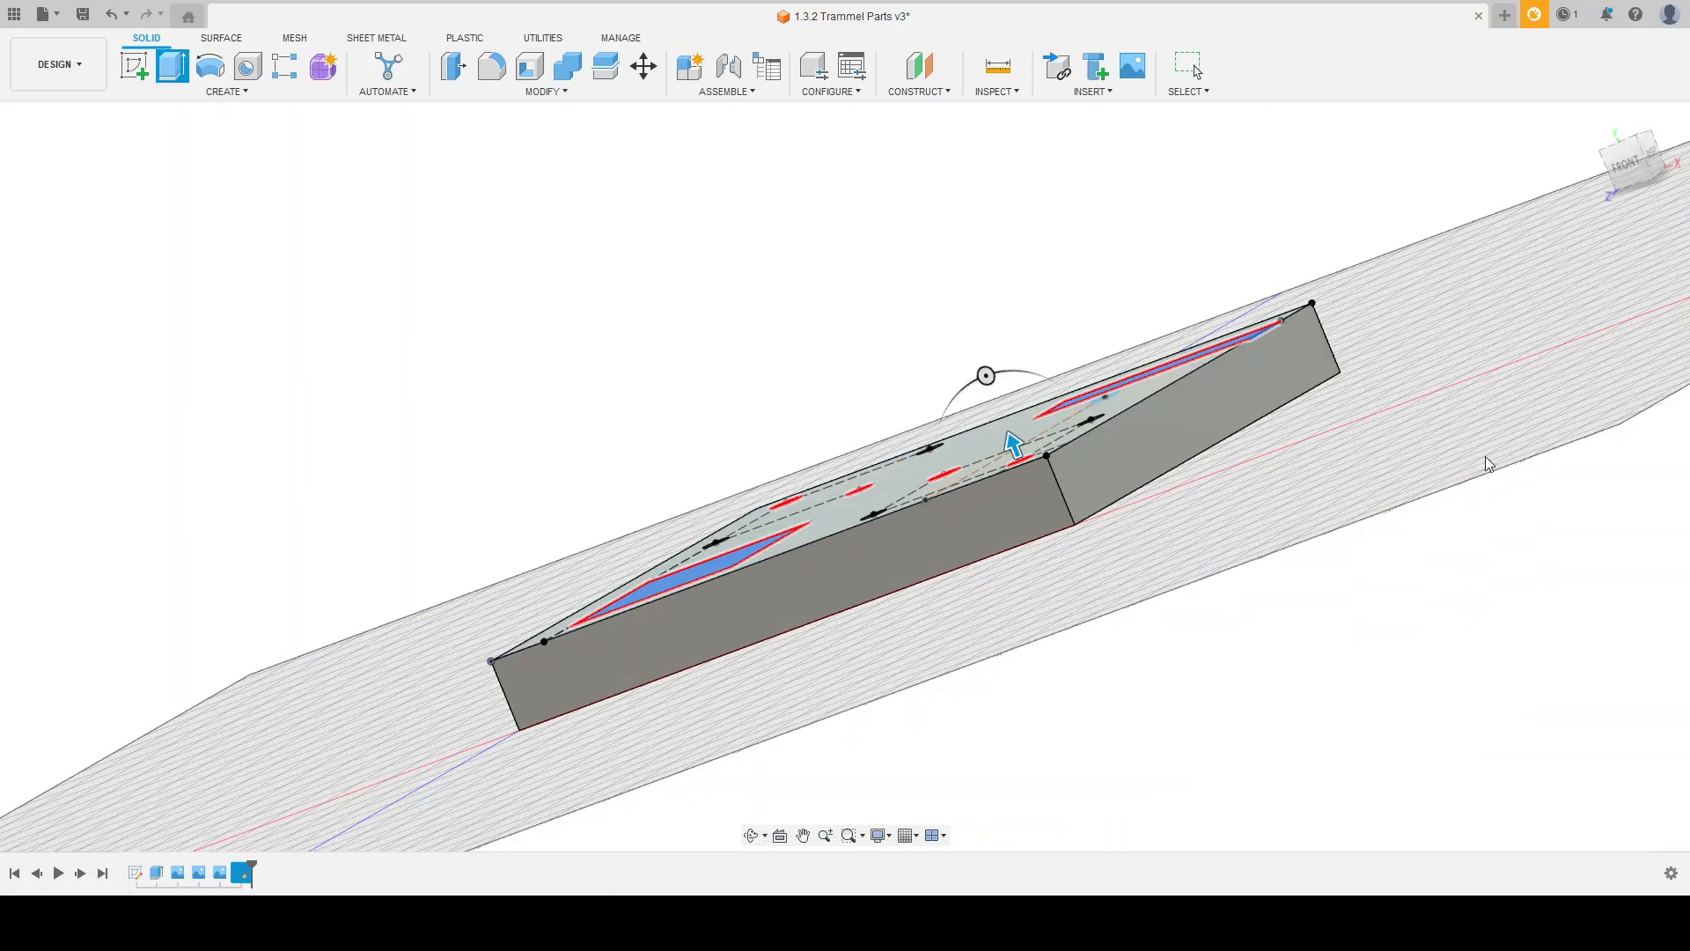
pyautogui.keyDown('shift'); pyautogui.moveTo(1309, 460); pyautogui.dragTo(1328, 517, button='middle'); pyautogui.keyUp('shift')
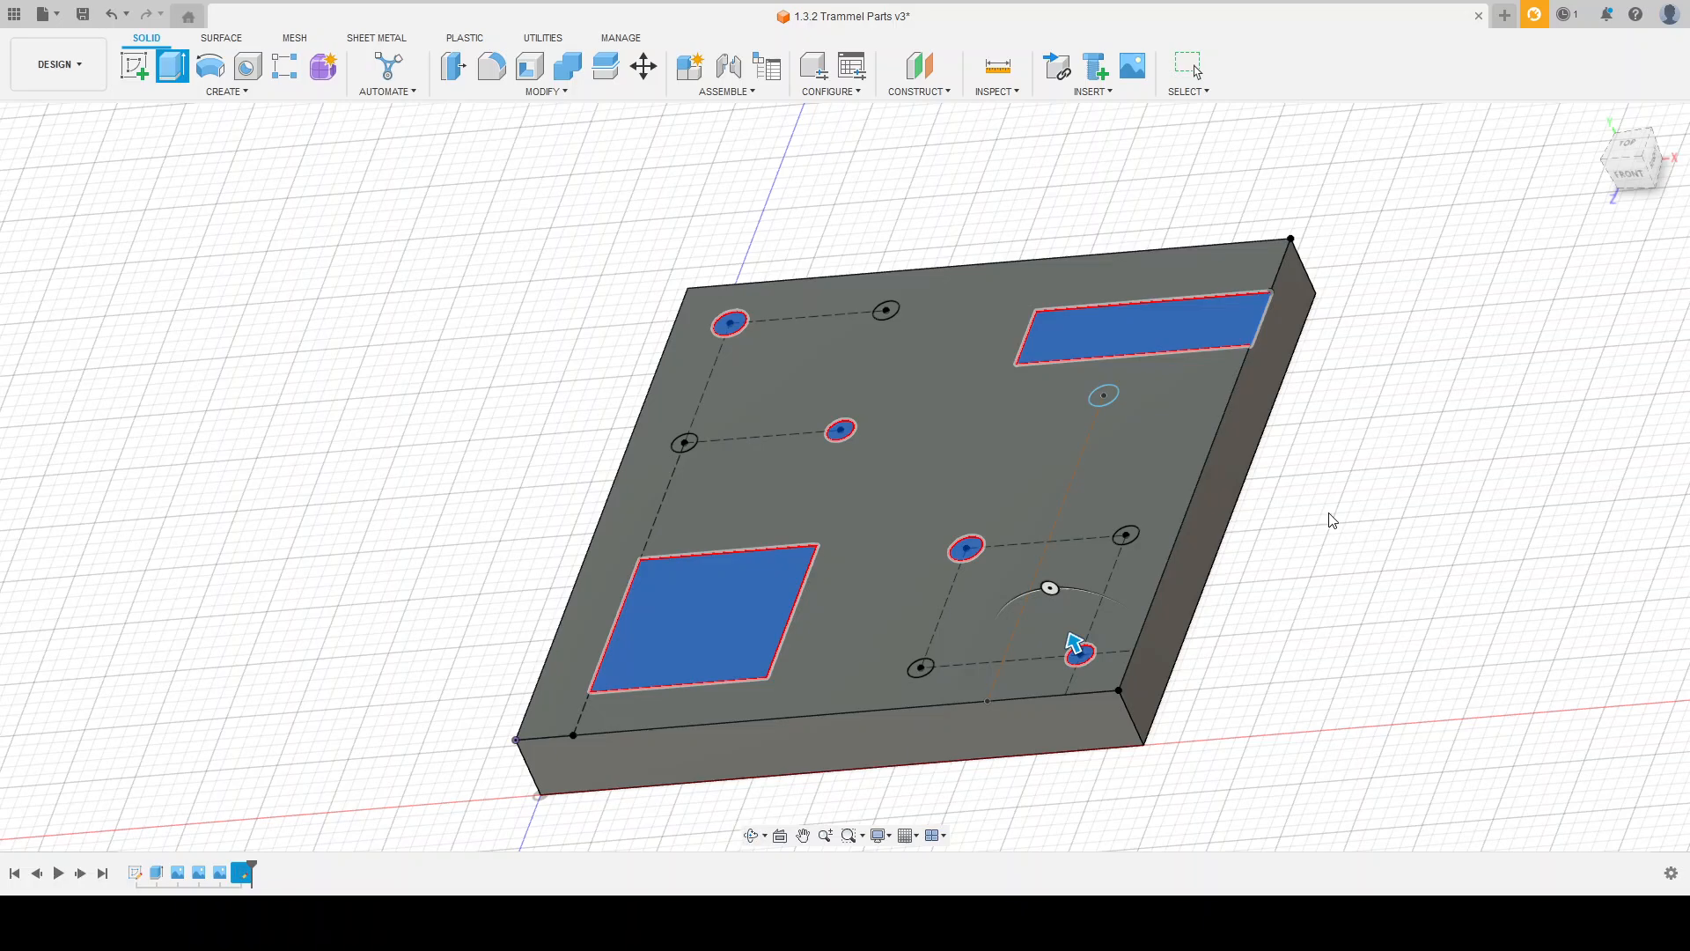
pyautogui.write('-.48')
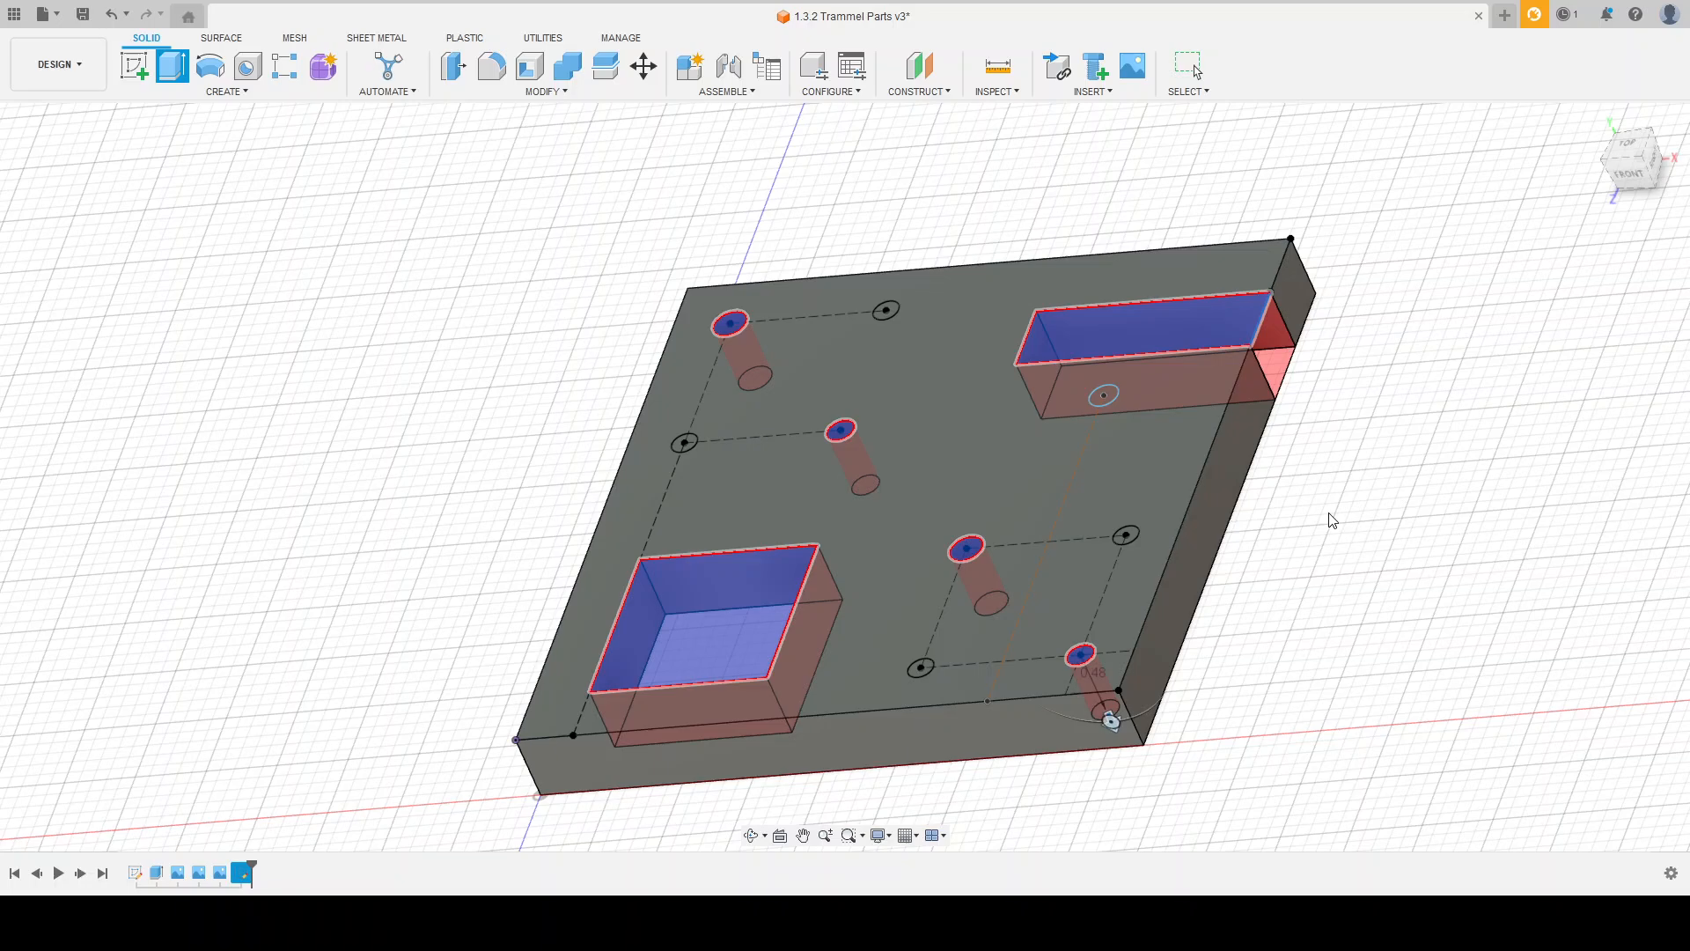
pyautogui.write('/2')
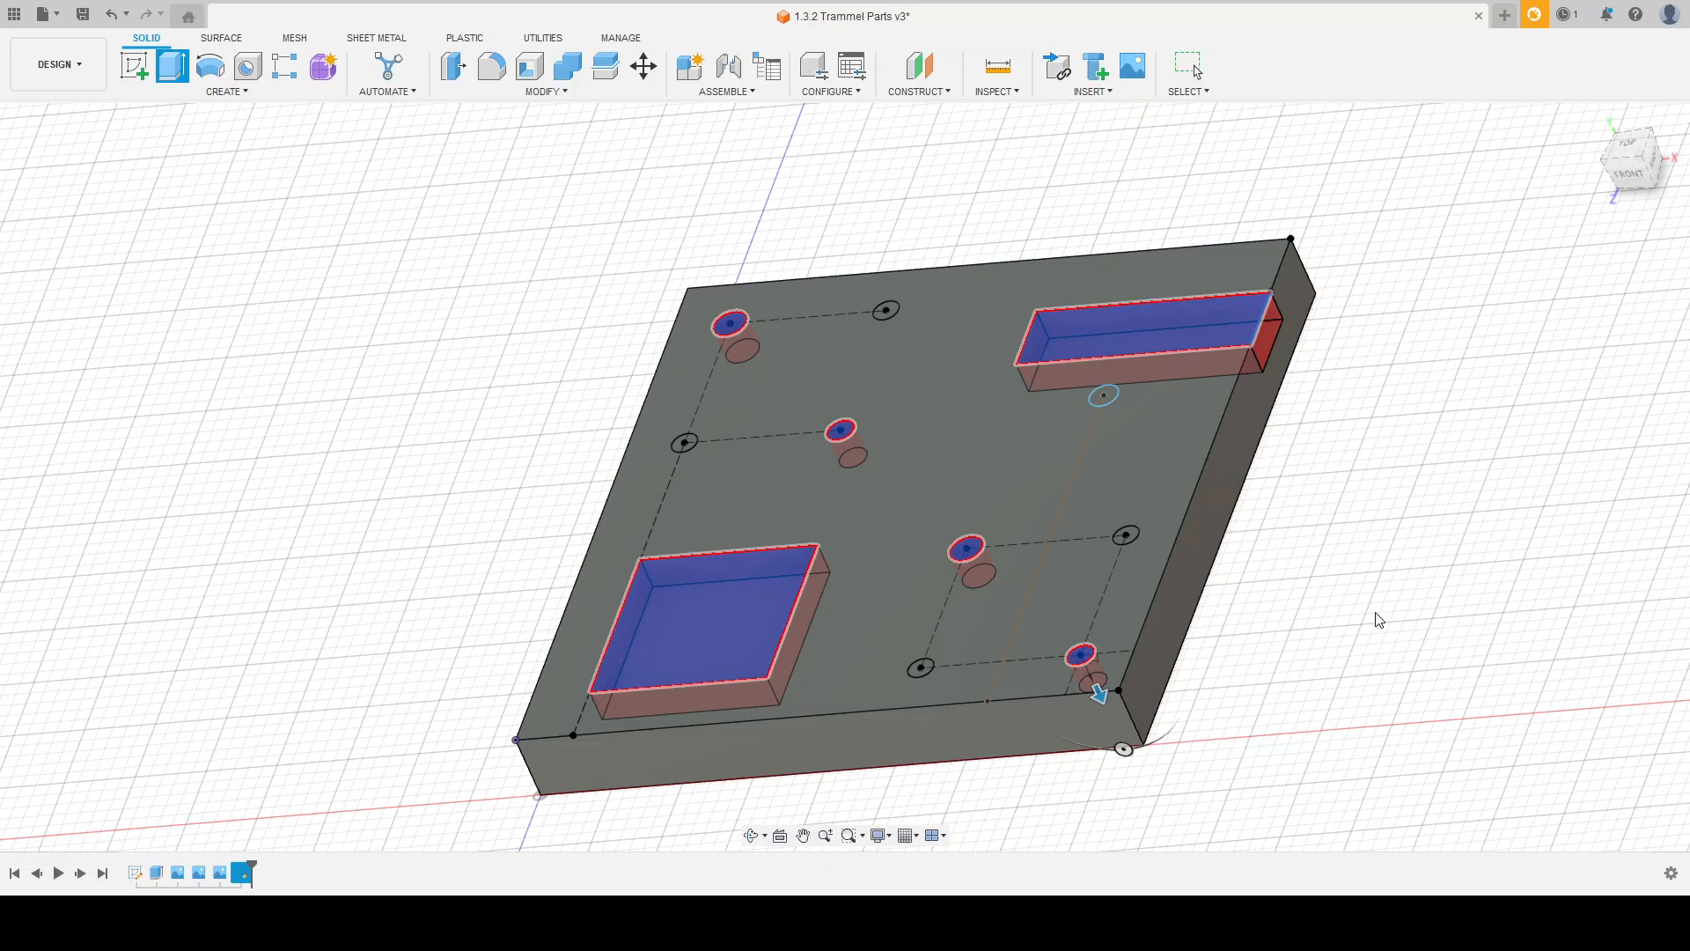
pyautogui.press('Return')
pyautogui.moveTo(1313, 595)
pyautogui.keyDown('shift'); pyautogui.mouseDown(button='middle')
pyautogui.moveTo(1338, 634)
pyautogui.moveTo(1306, 604)
pyautogui.mouseUp(button='middle'); pyautogui.keyUp('shift')
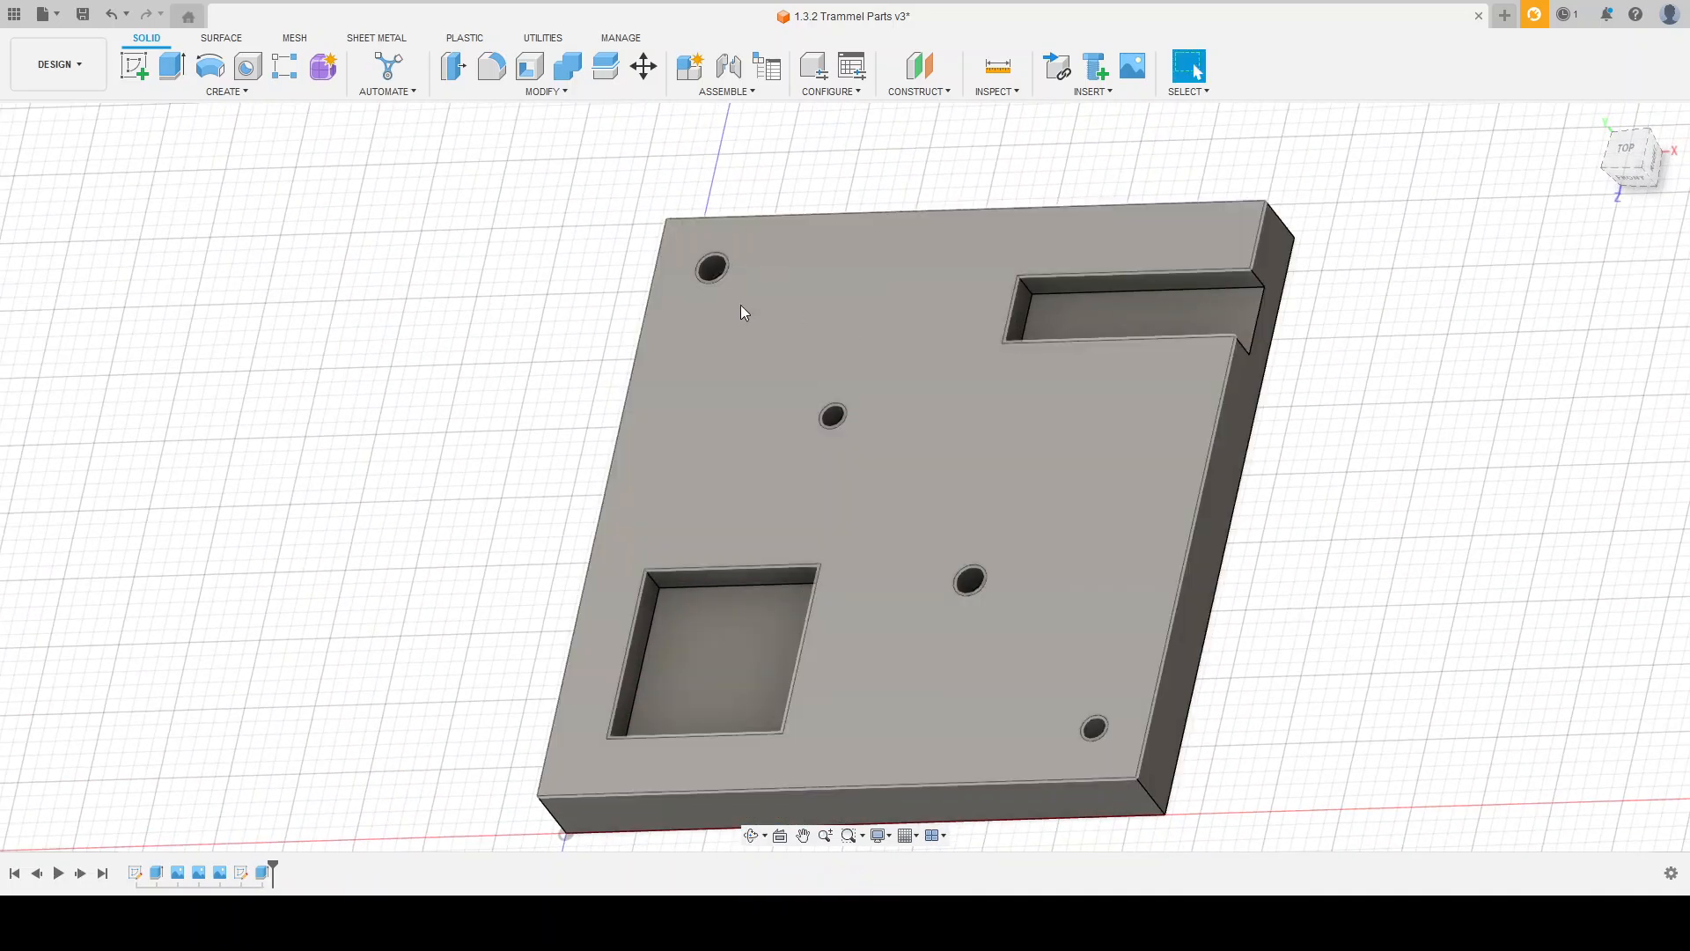
pyautogui.keyDown('shift'); pyautogui.moveTo(1246, 677); pyautogui.dragTo(1255, 686, button='middle'); pyautogui.keyUp('shift')
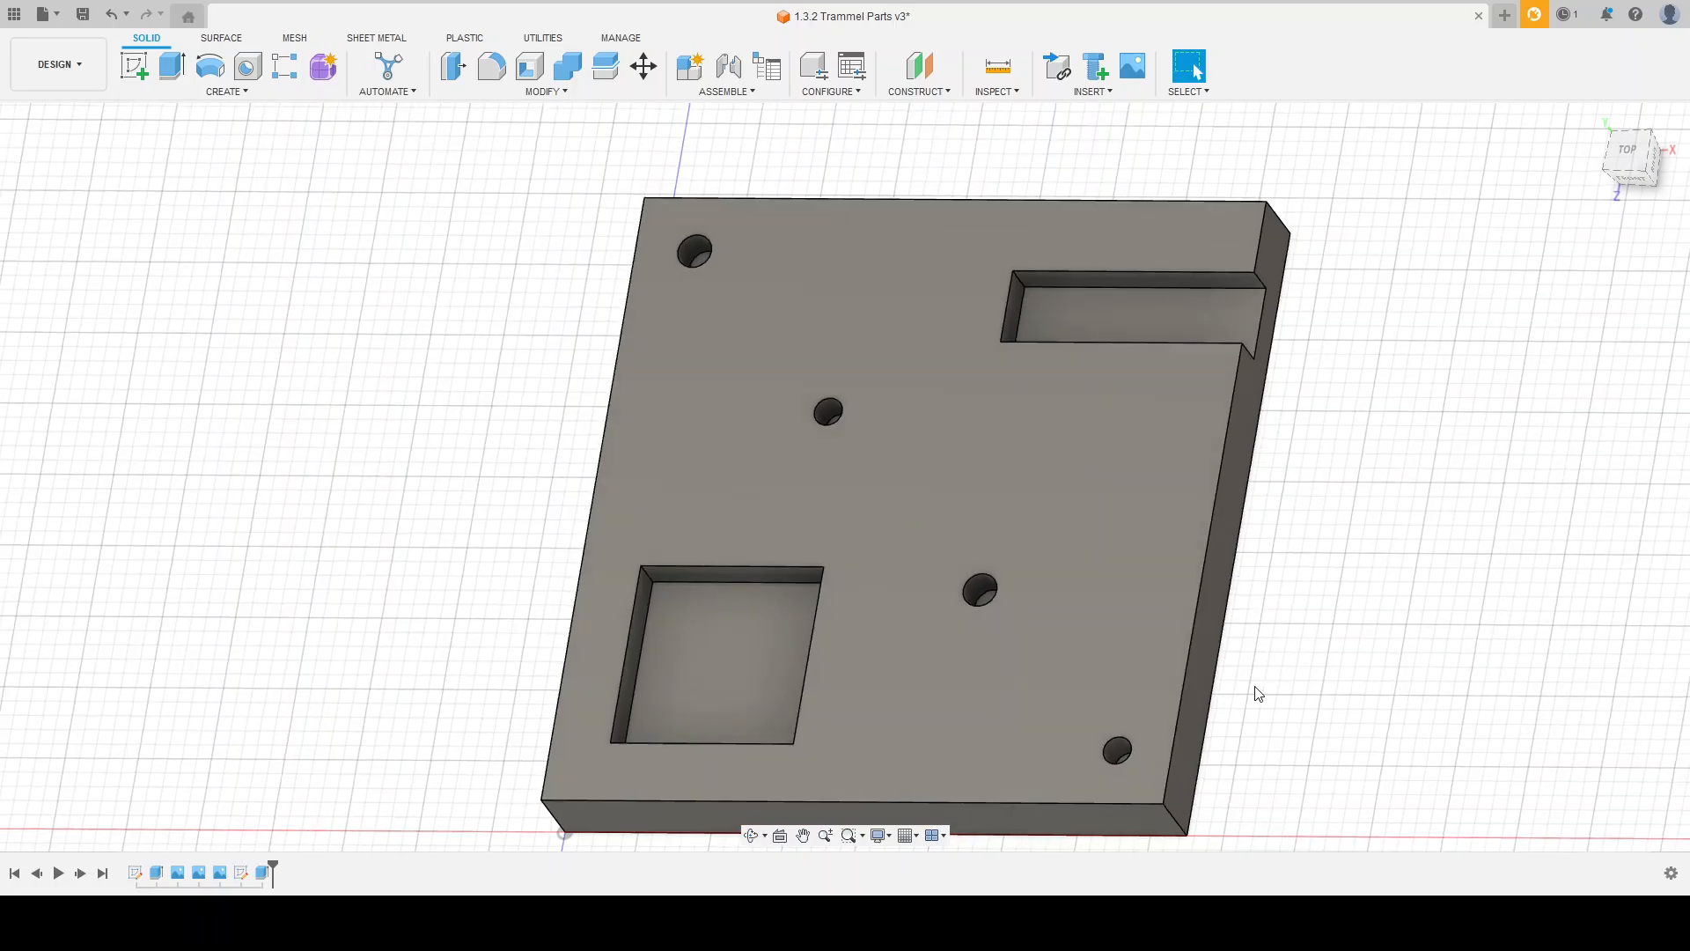
pyautogui.keyDown('shift'); pyautogui.moveTo(457, 476); pyautogui.dragTo(464, 501, button='middle'); pyautogui.keyUp('shift')
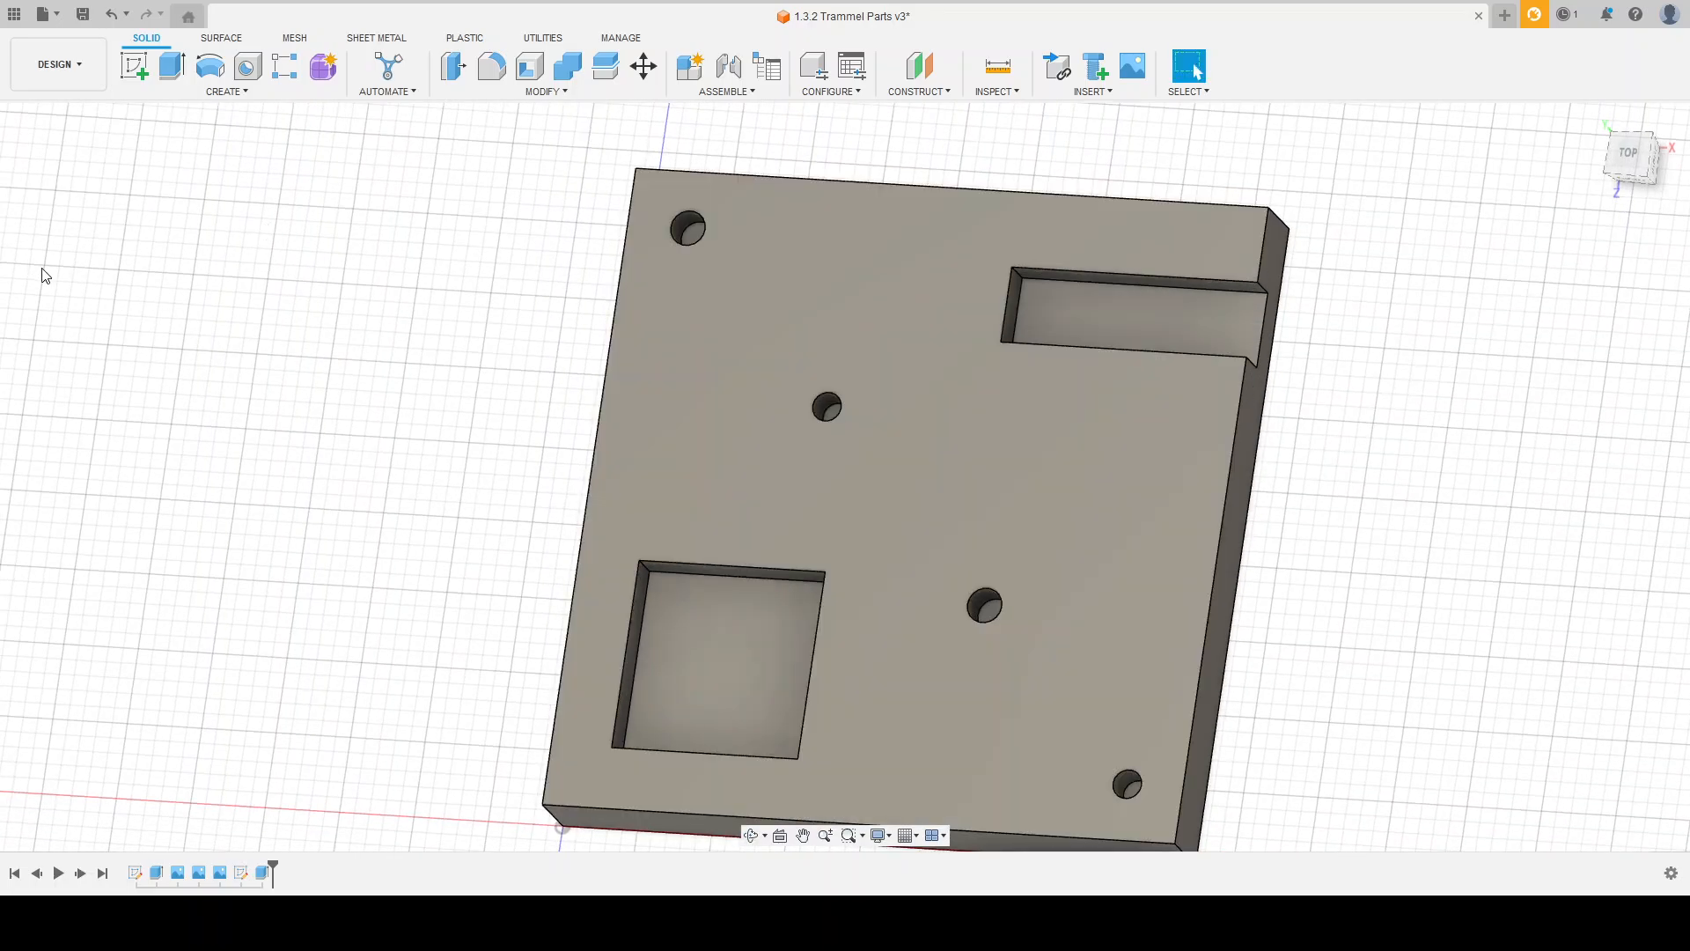
# Step: Show the hole sketch and extrude the five remaining circles through the plate as a cut, ending at its bottom face
pyautogui.click(80, 322)
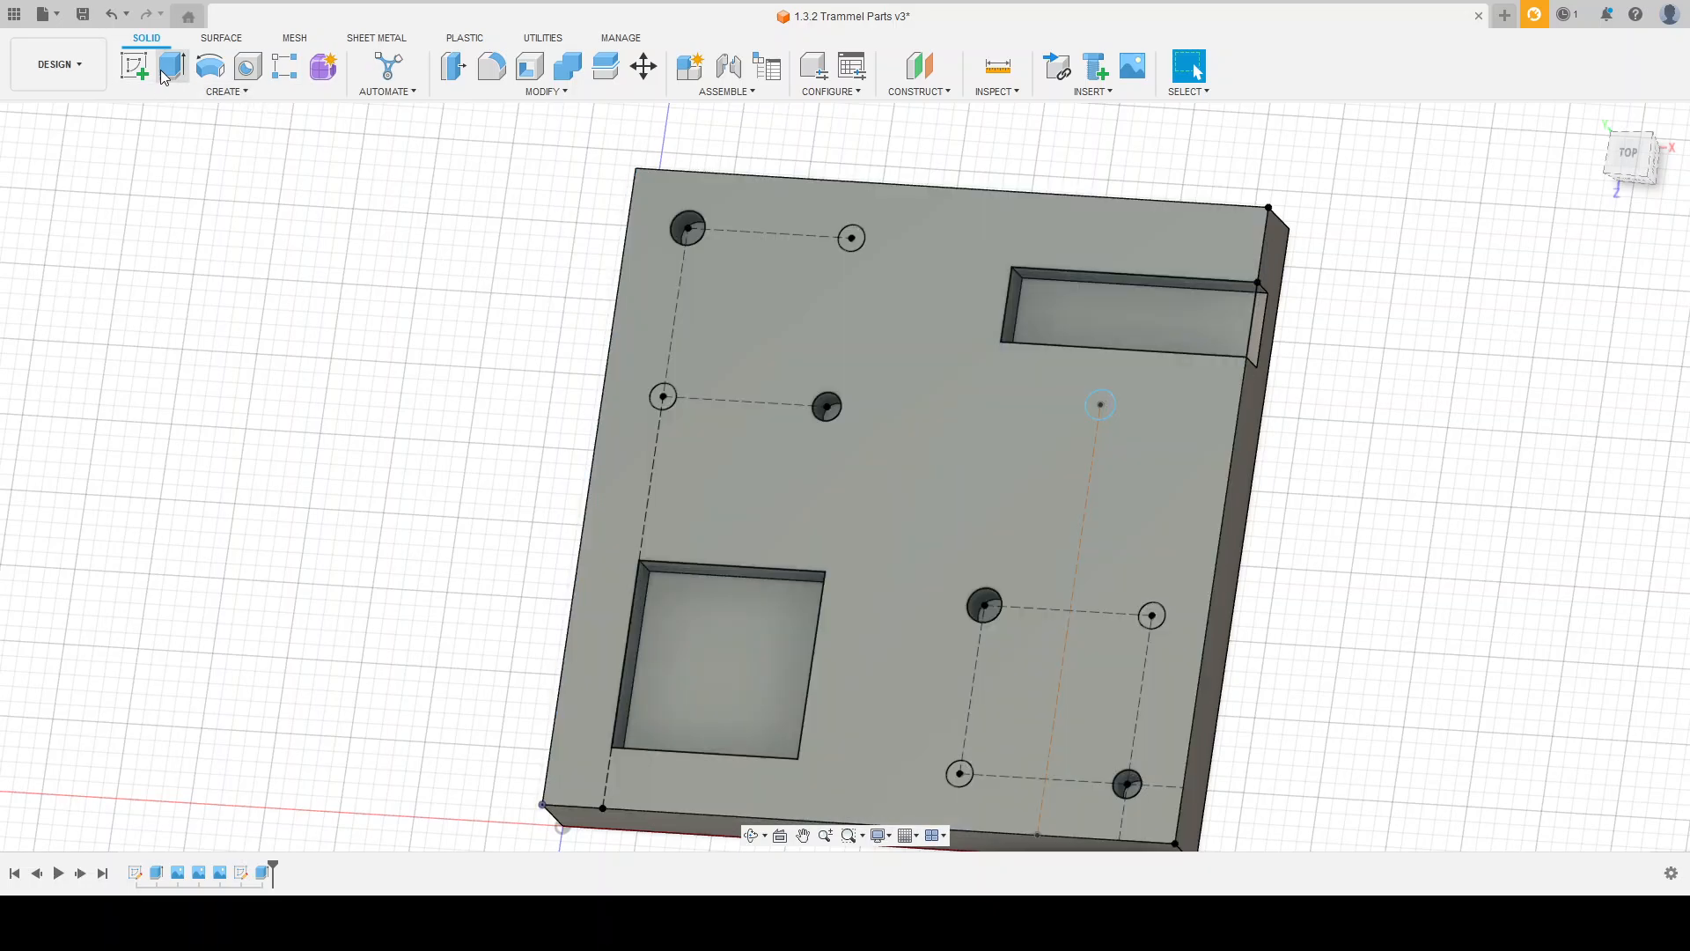
pyautogui.press('e')
pyautogui.click(663, 396)
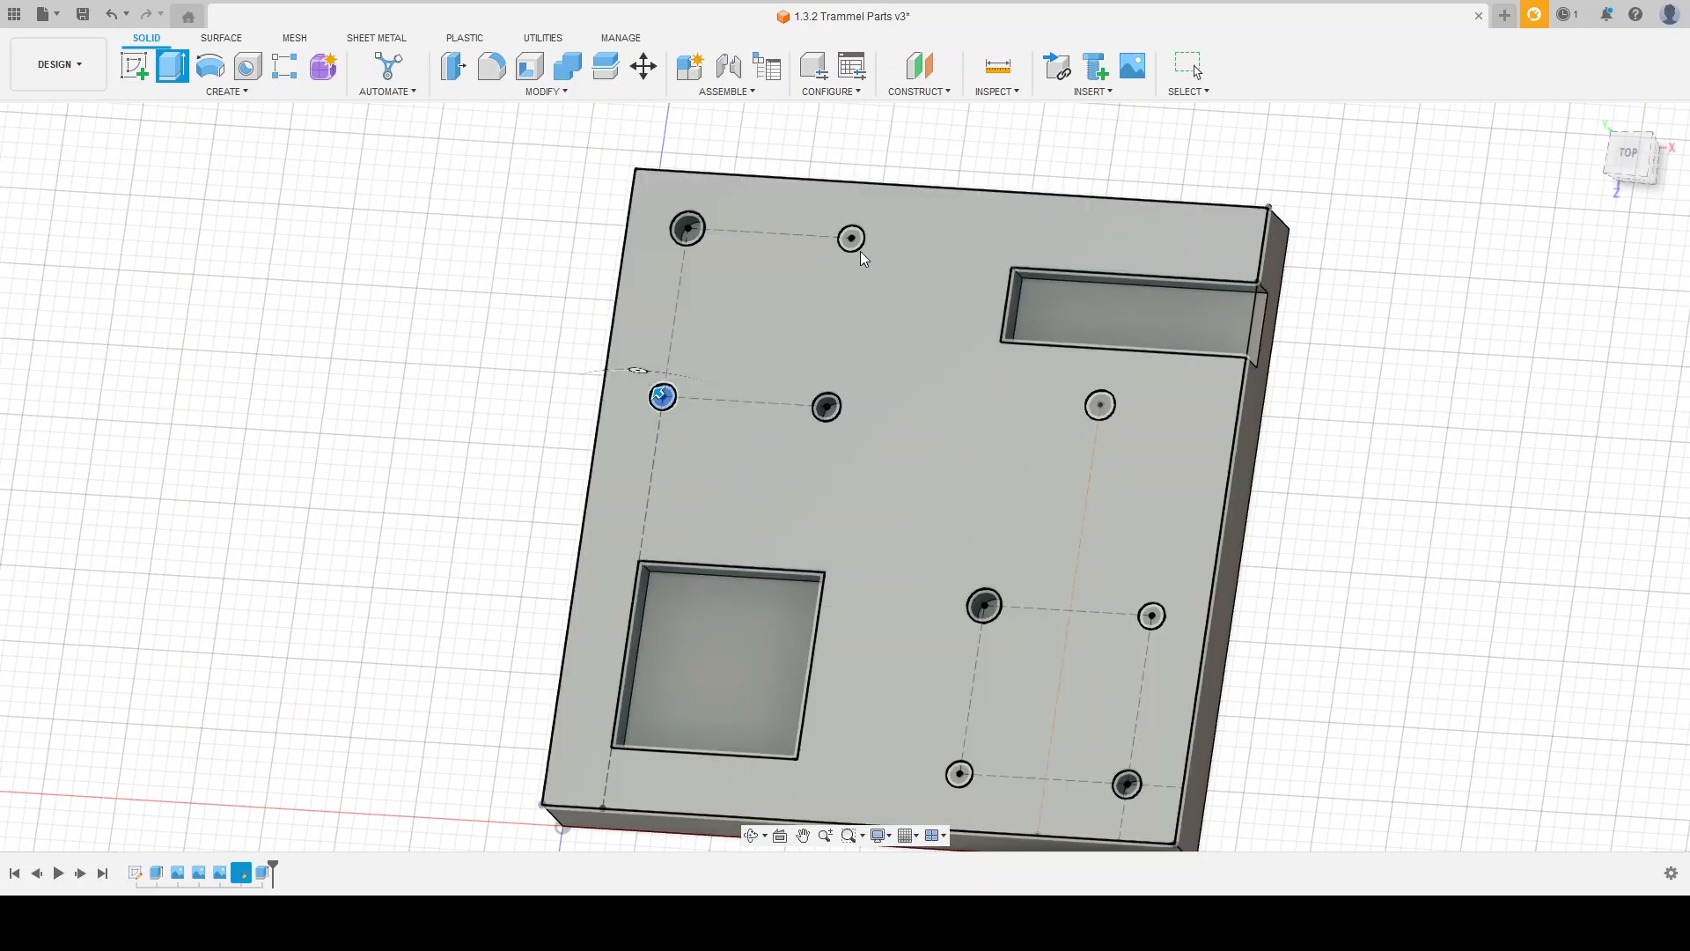
pyautogui.click(852, 239)
pyautogui.click(1100, 405)
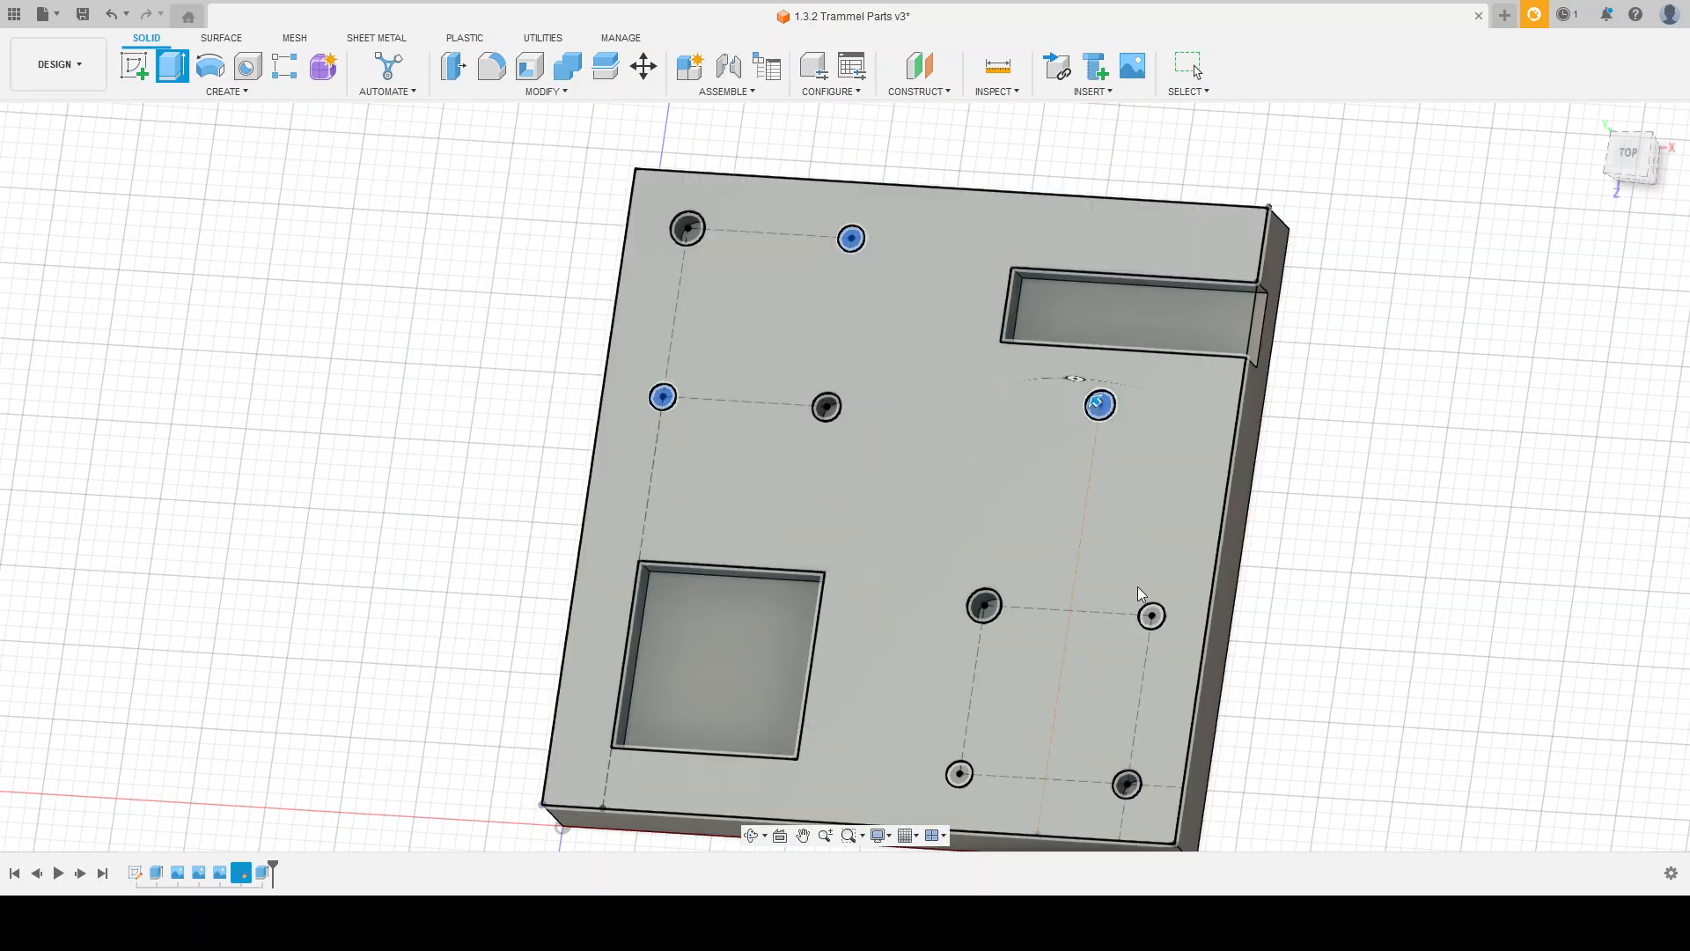
pyautogui.click(1153, 615)
pyautogui.click(959, 773)
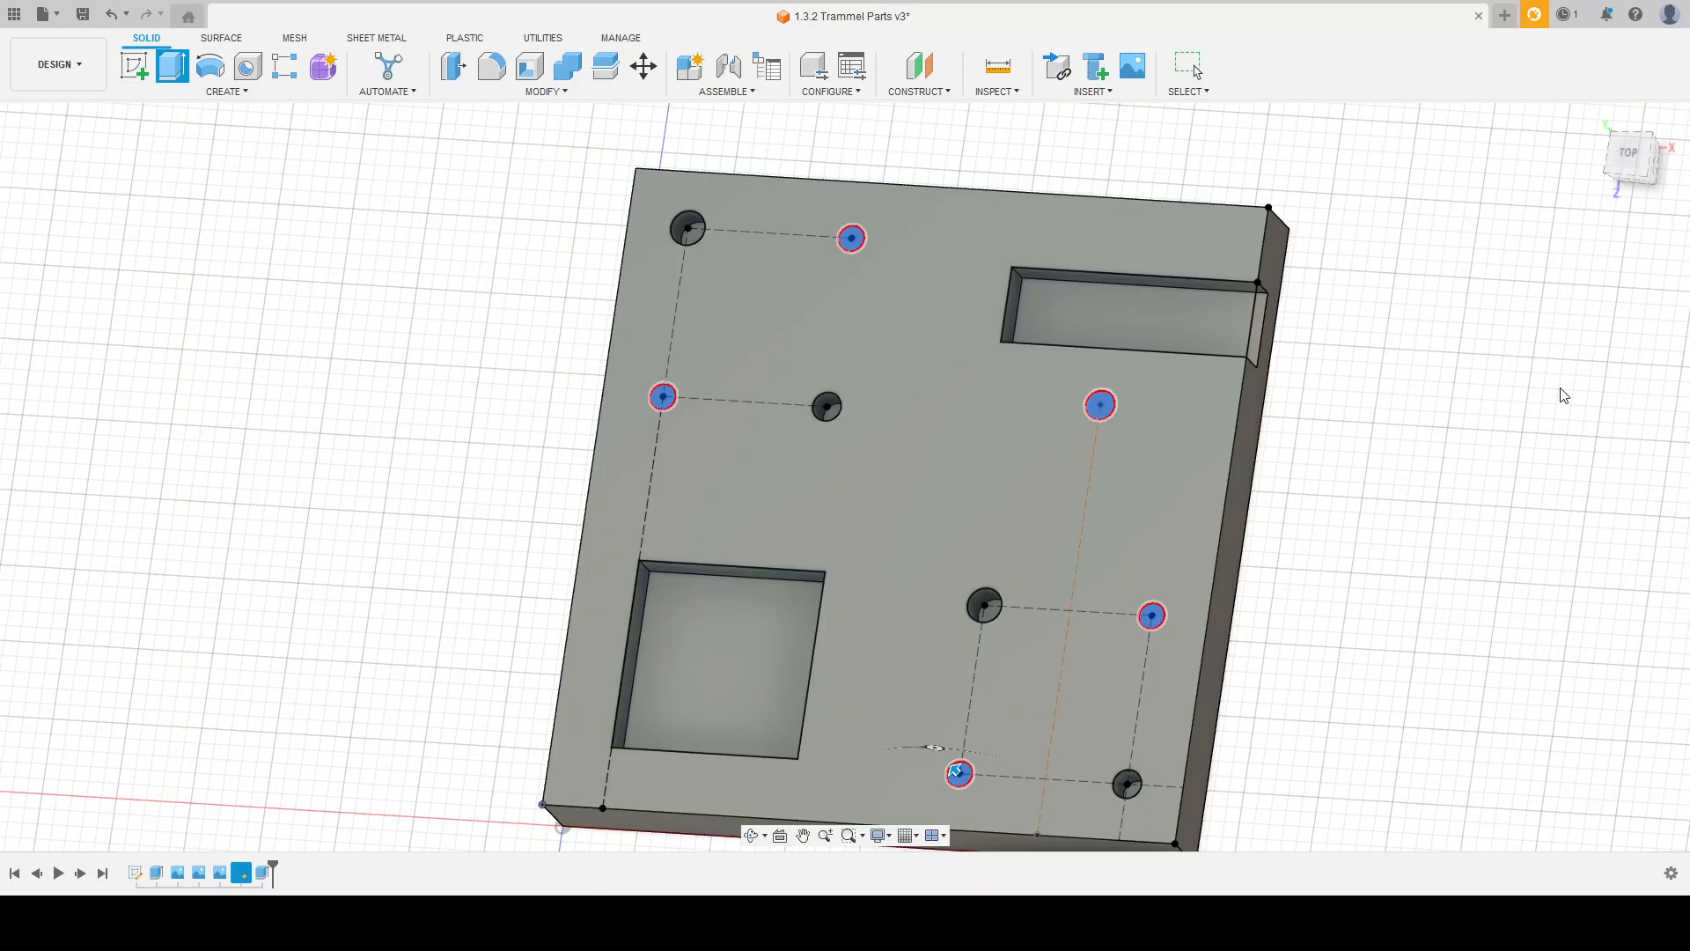
pyautogui.click(1588, 429)
pyautogui.scroll(-3, 1219, 331)
pyautogui.keyDown('shift'); pyautogui.moveTo(1227, 412); pyautogui.dragTo(1072, 358, button='middle'); pyautogui.keyUp('shift')
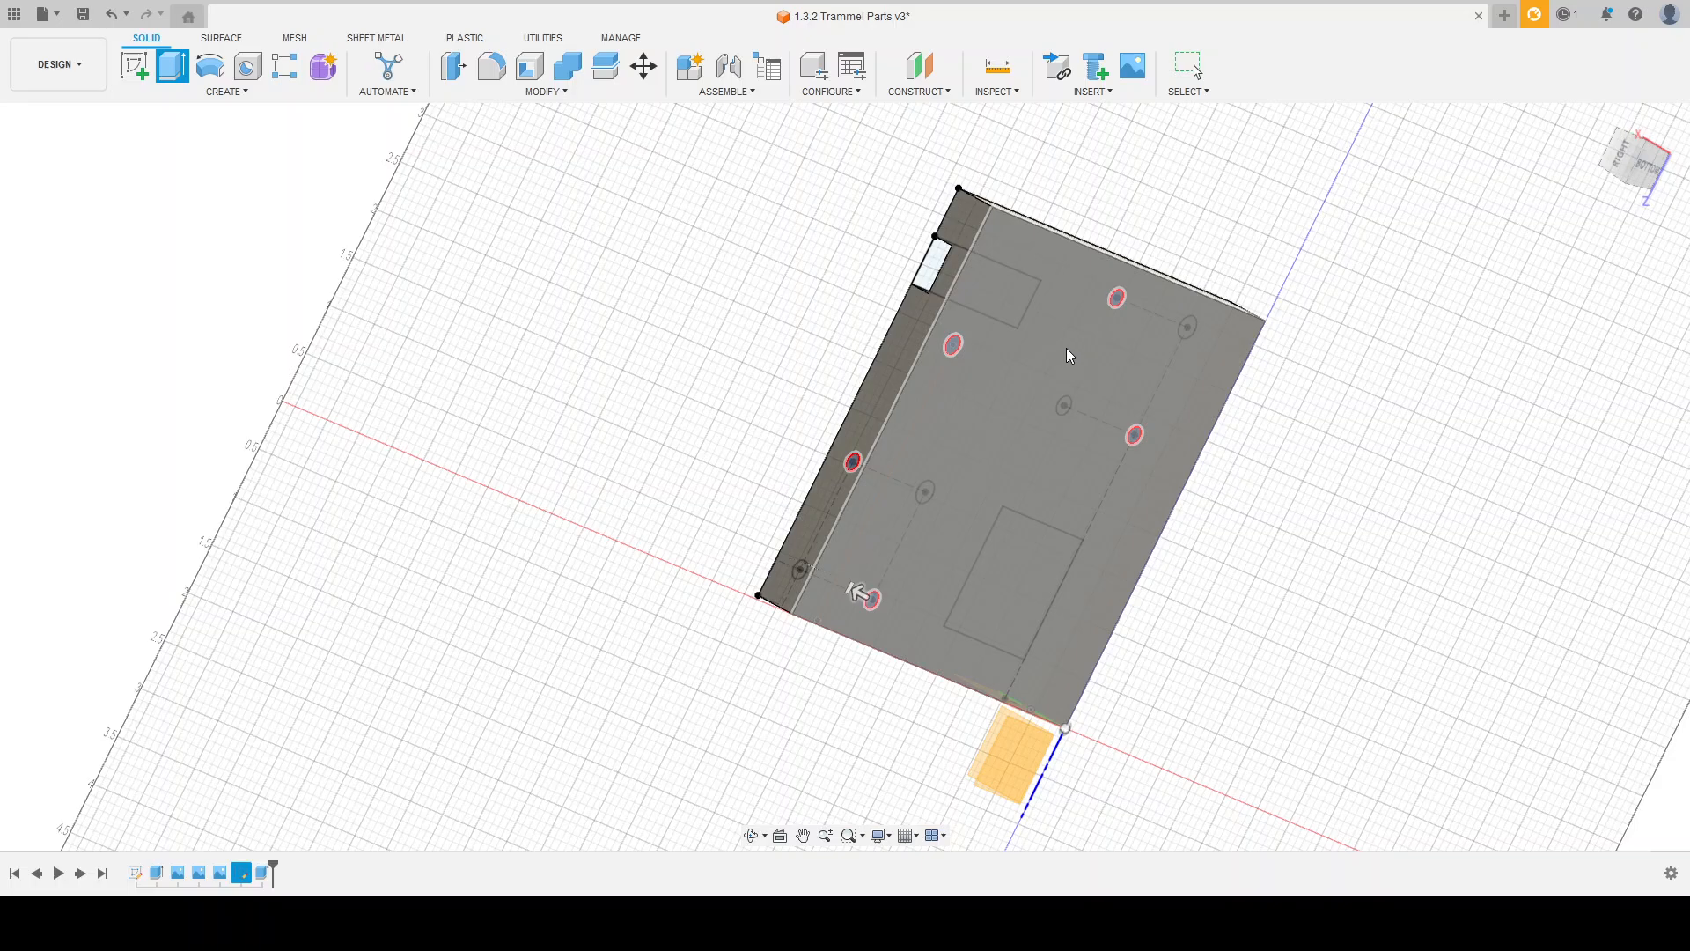
pyautogui.click(1070, 355)
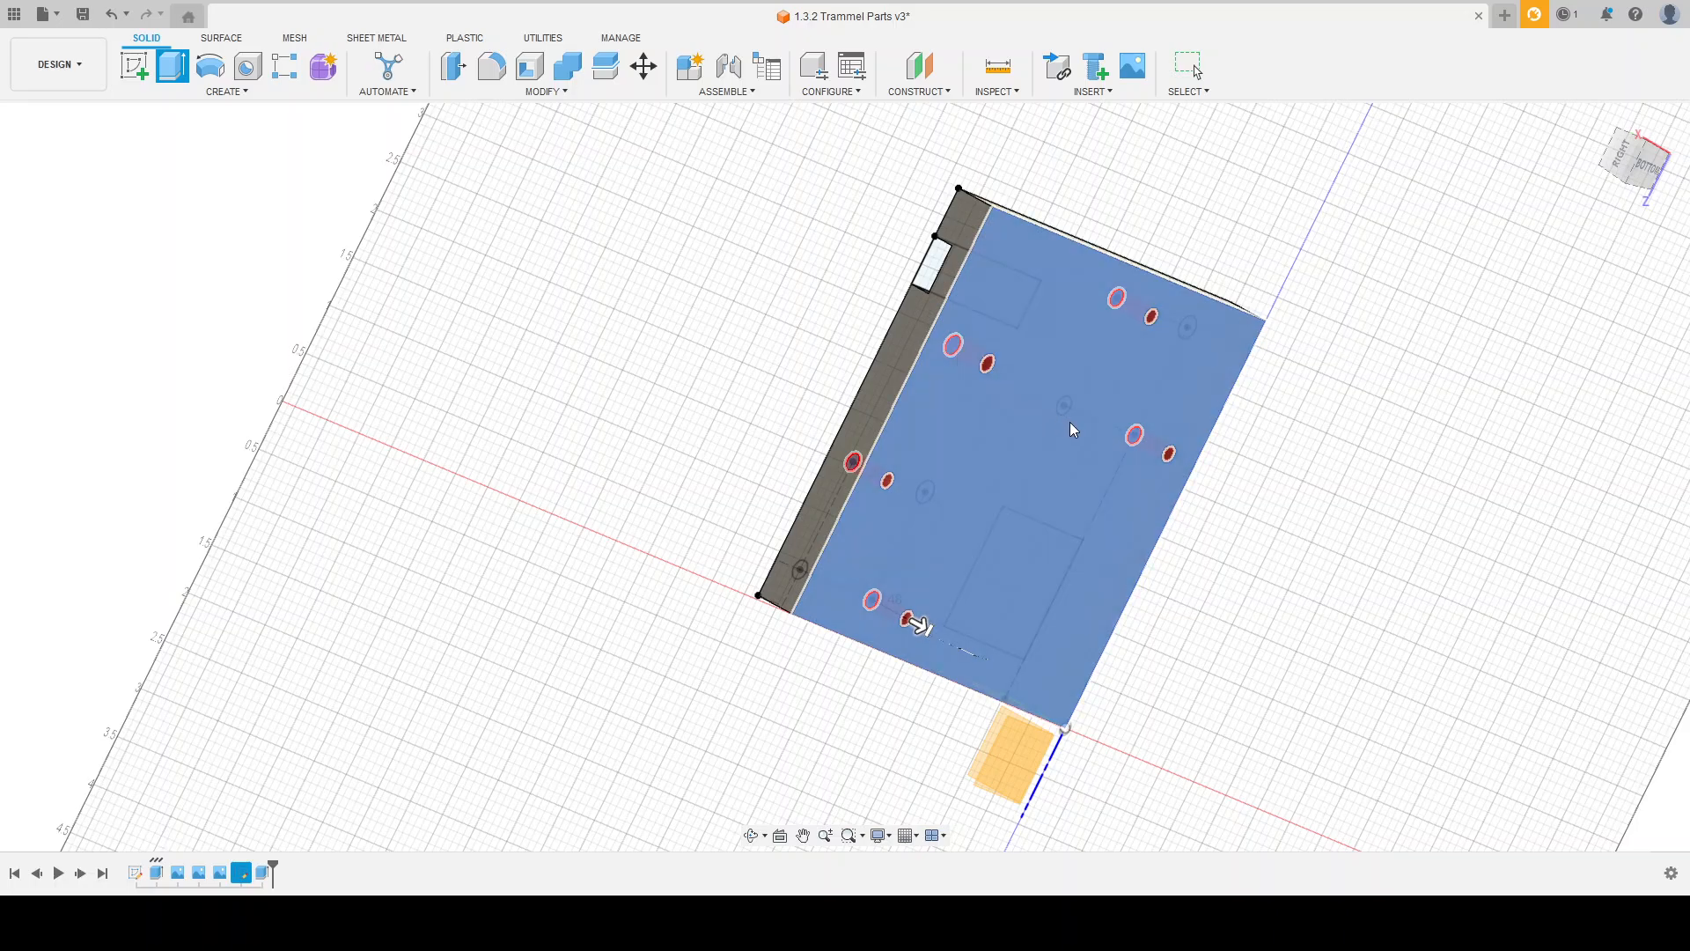
pyautogui.click(1140, 483)
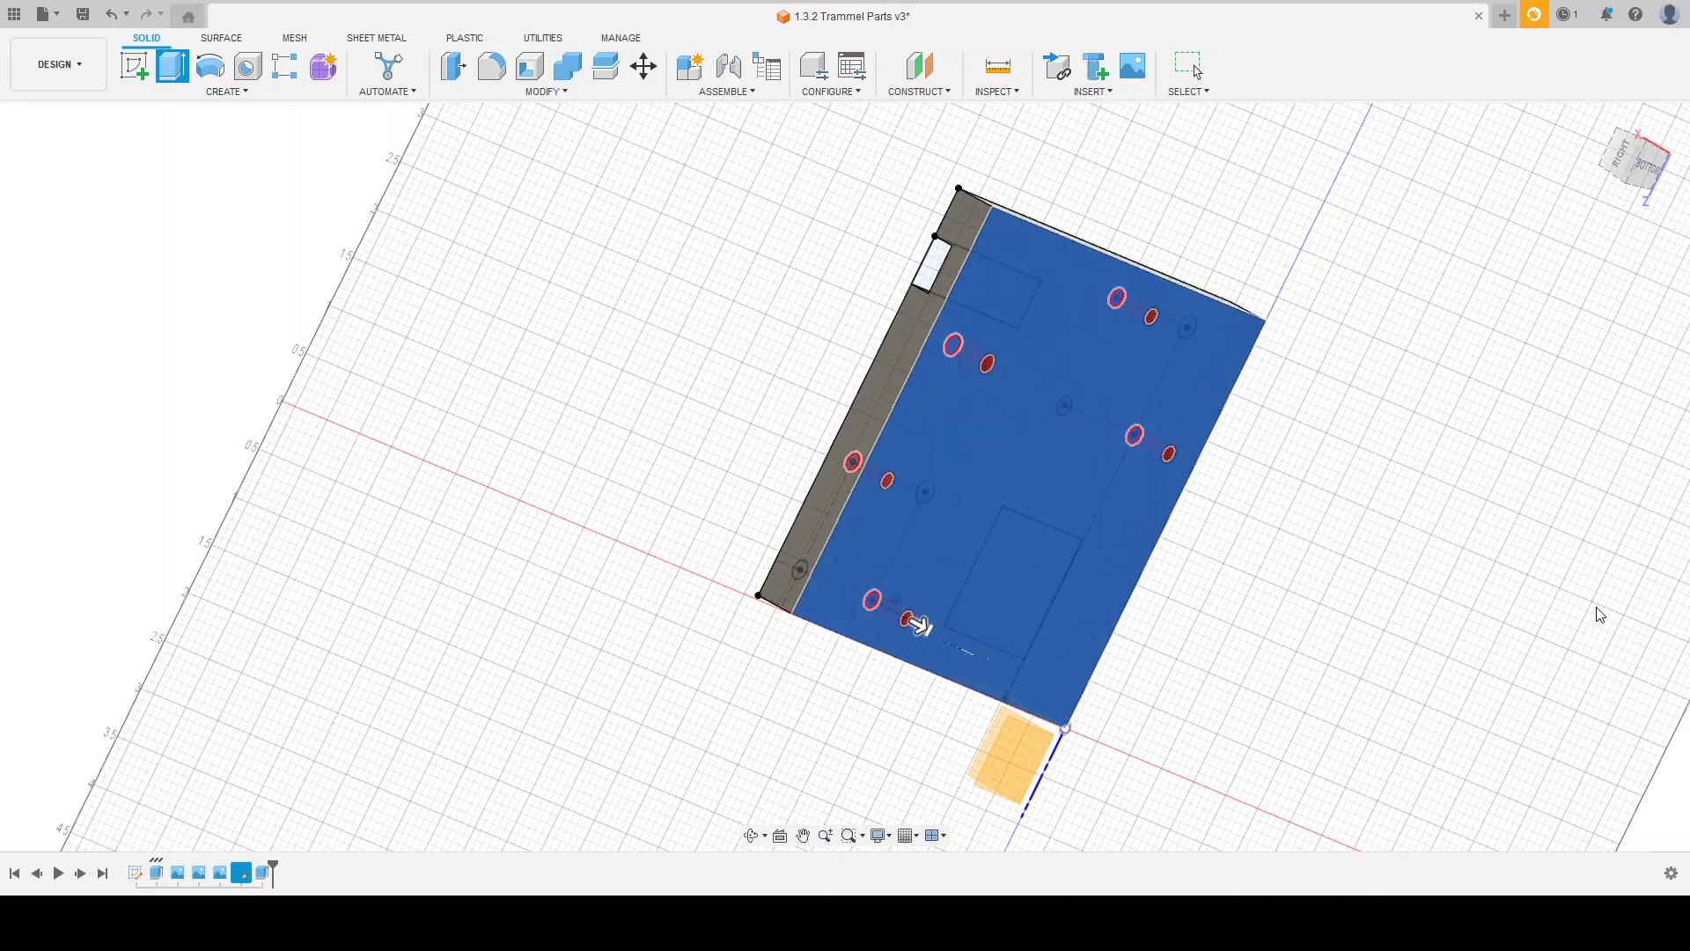
pyautogui.press('Return')
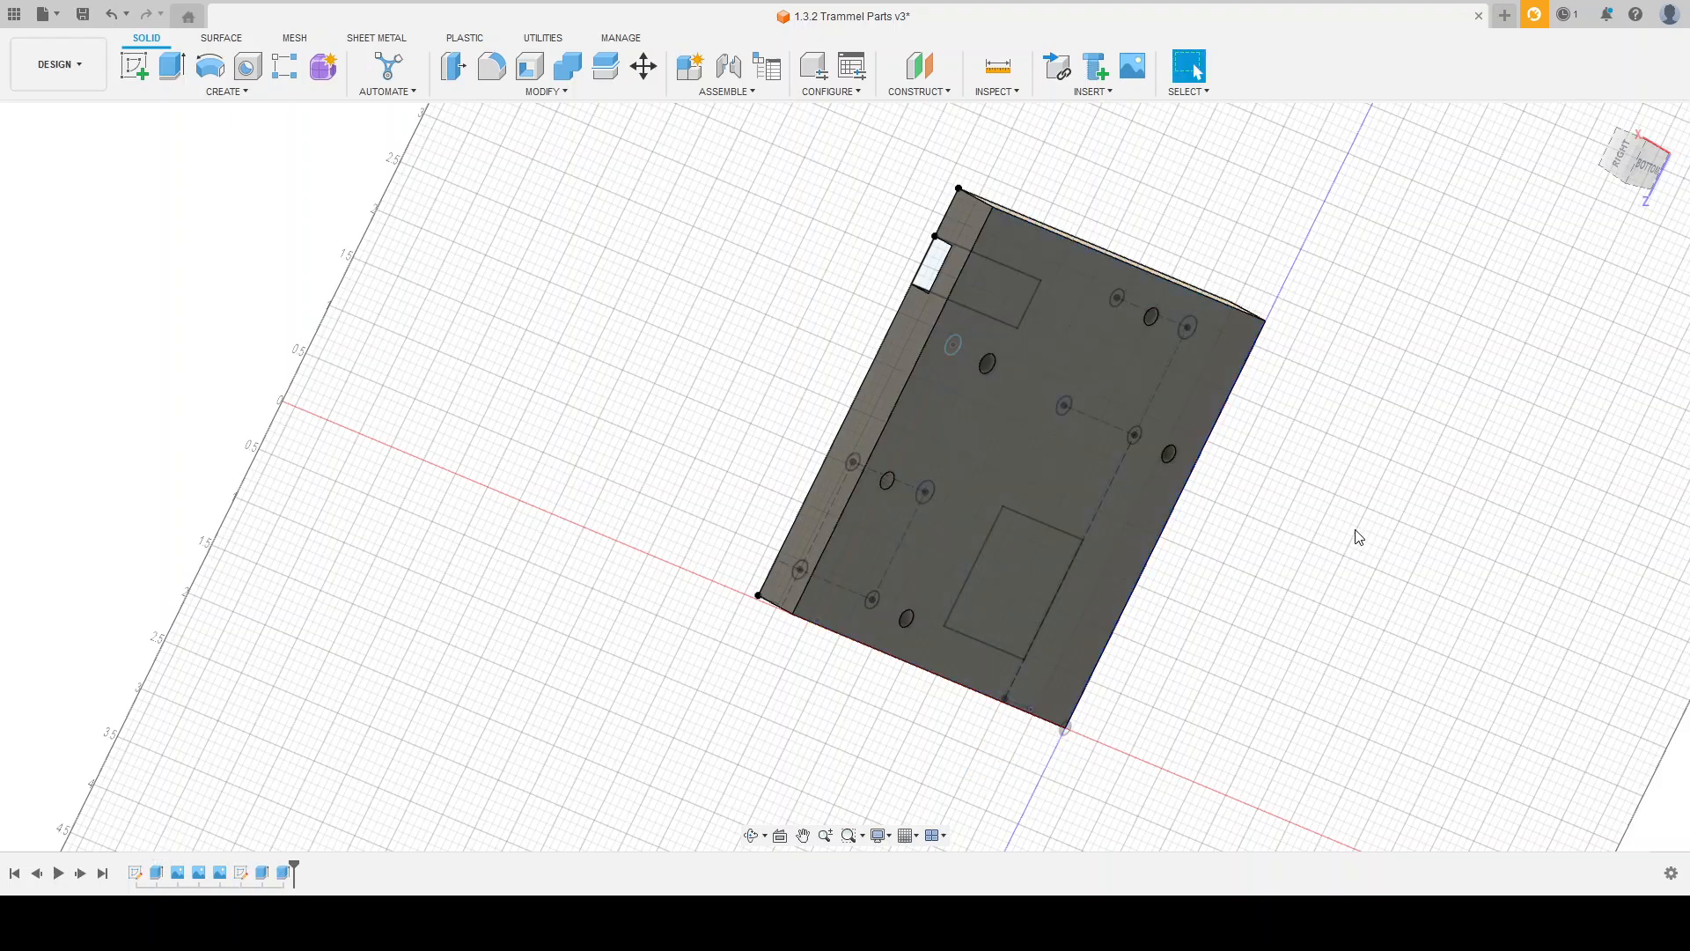
# Step: Start a new sketch on the bottom face of the plate
pyautogui.moveTo(702, 407)
pyautogui.keyDown('shift'); pyautogui.mouseDown(button='middle')
pyautogui.moveTo(717, 419)
pyautogui.moveTo(618, 370)
pyautogui.moveTo(758, 446)
pyautogui.moveTo(879, 457)
pyautogui.moveTo(887, 490)
pyautogui.moveTo(875, 479)
pyautogui.mouseUp(button='middle'); pyautogui.keyUp('shift')
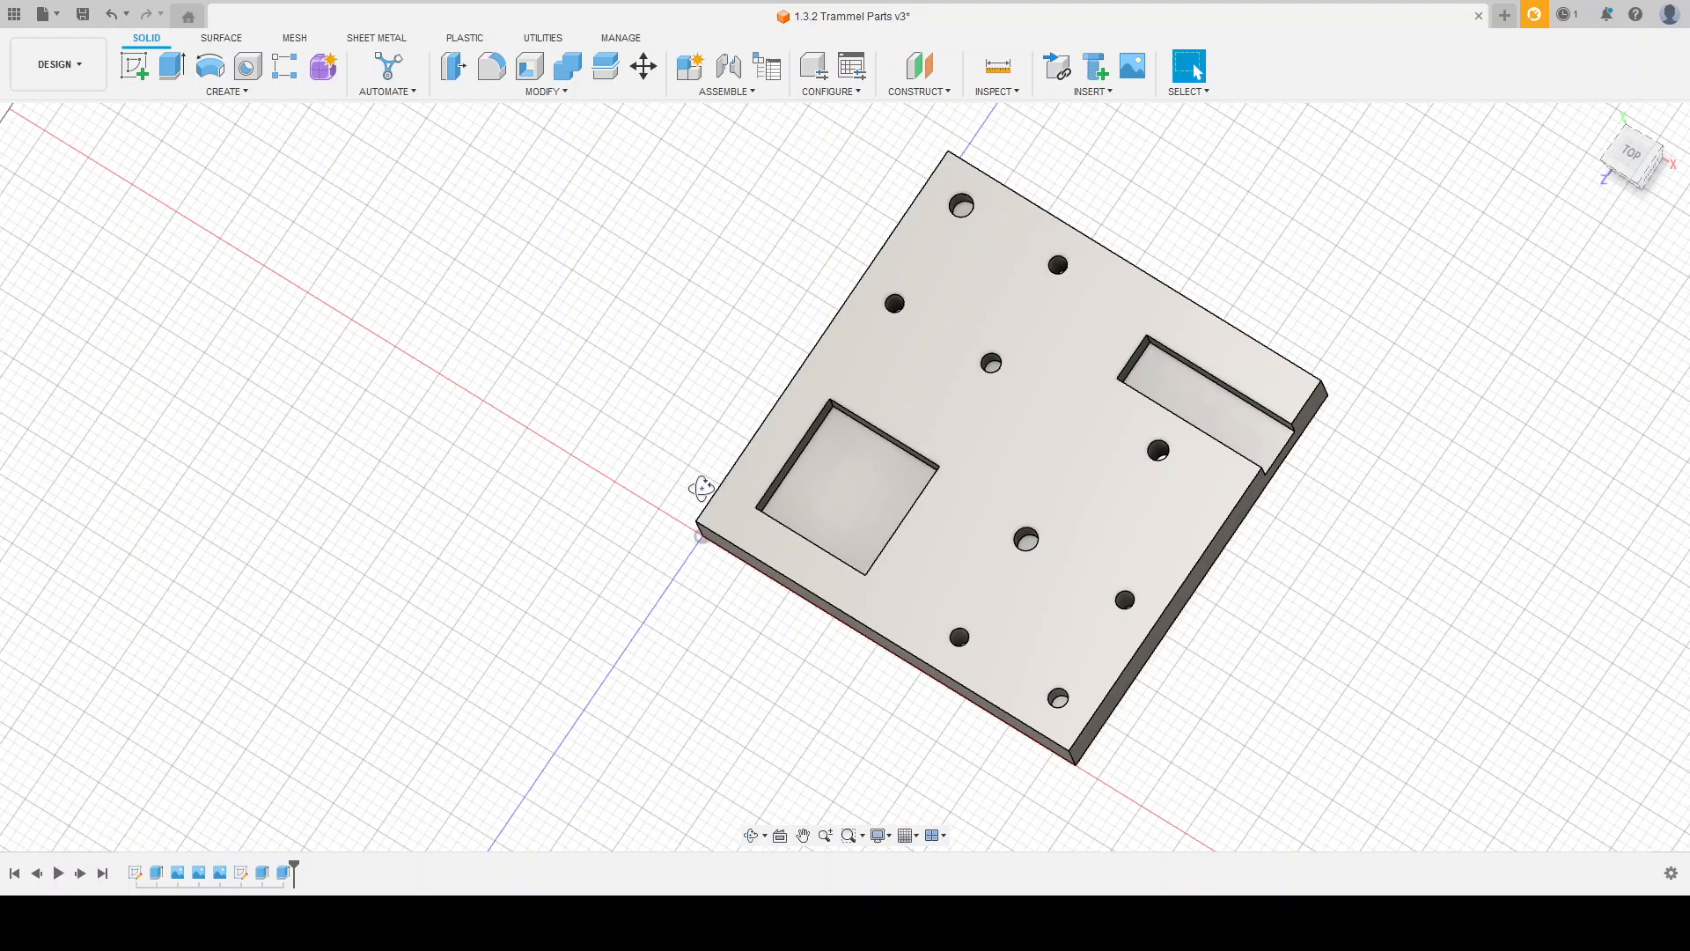
pyautogui.moveTo(710, 464)
pyautogui.keyDown('shift'); pyautogui.mouseDown(button='middle')
pyautogui.moveTo(666, 464)
pyautogui.moveTo(672, 494)
pyautogui.moveTo(649, 475)
pyautogui.moveTo(676, 505)
pyautogui.moveTo(819, 566)
pyautogui.moveTo(974, 604)
pyautogui.moveTo(898, 632)
pyautogui.mouseUp(button='middle'); pyautogui.keyUp('shift')
pyautogui.click(135, 67)
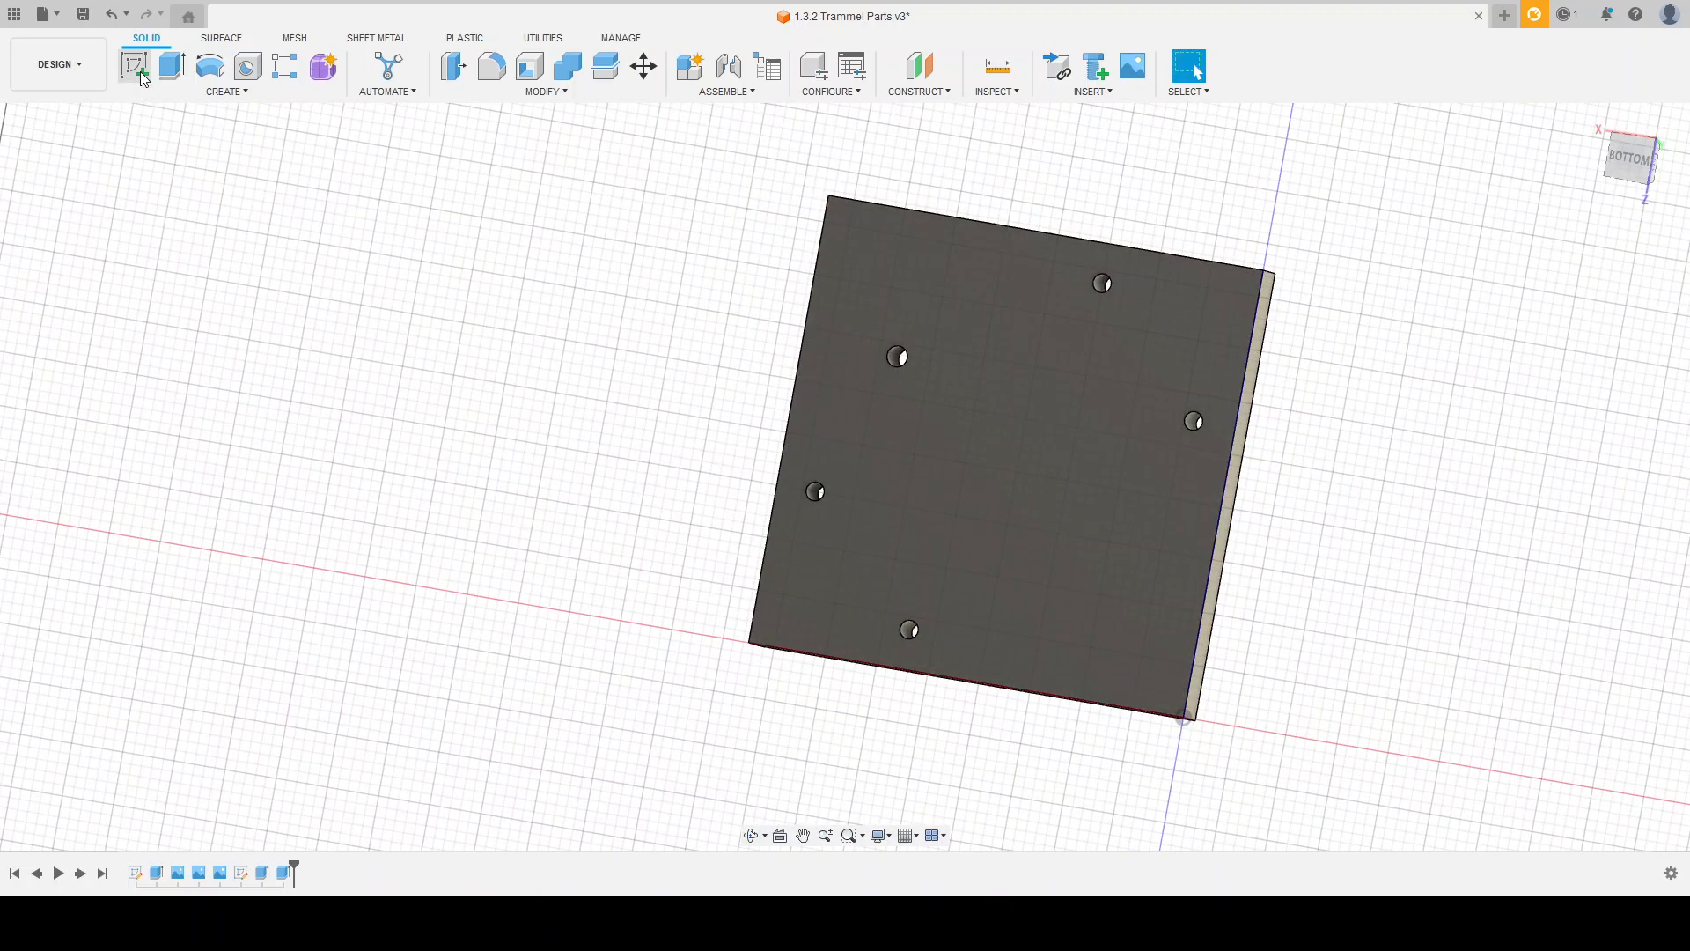
pyautogui.click(1039, 409)
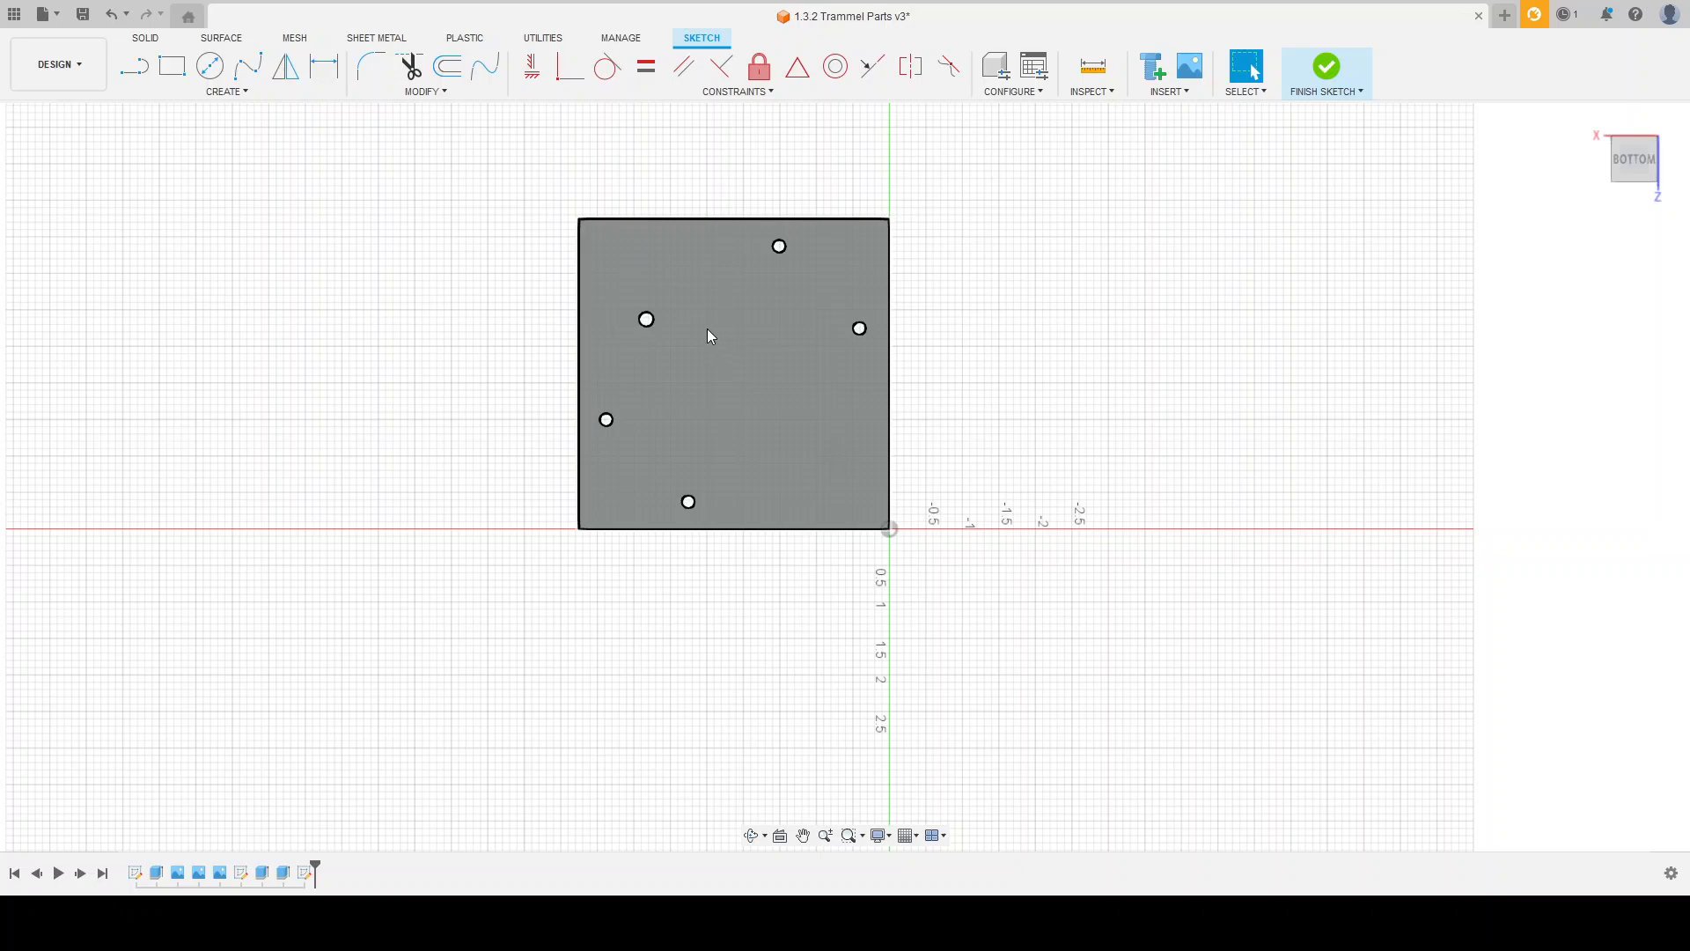
pyautogui.scroll(2, 706, 328)
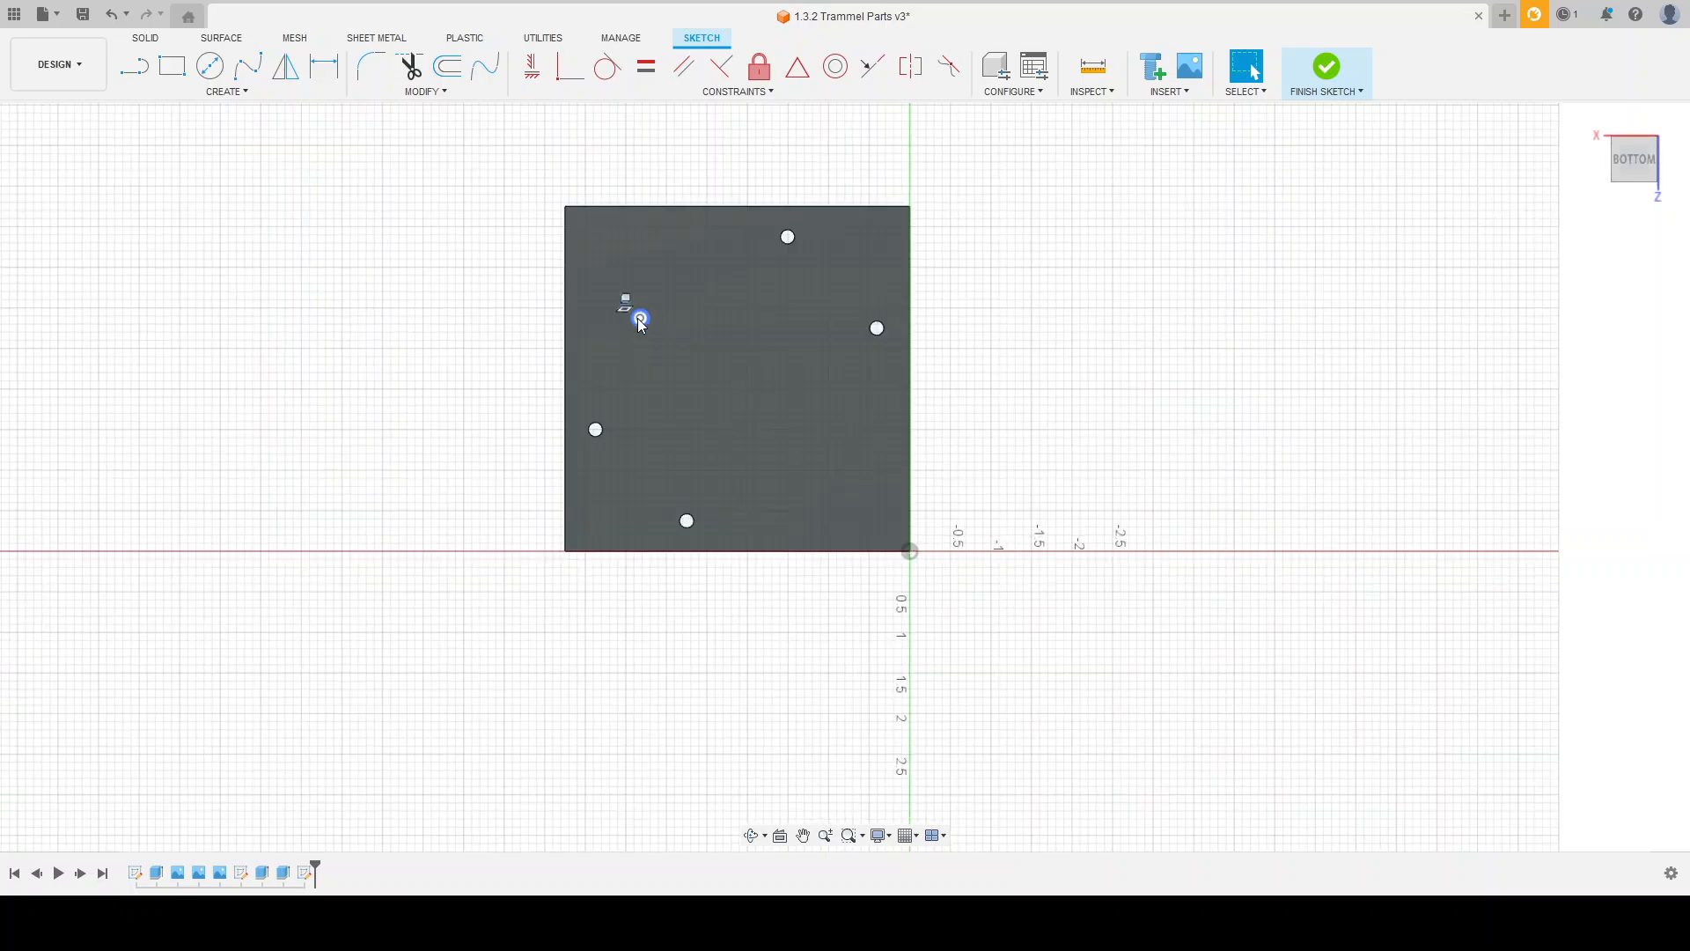
pyautogui.scroll(4, 642, 320)
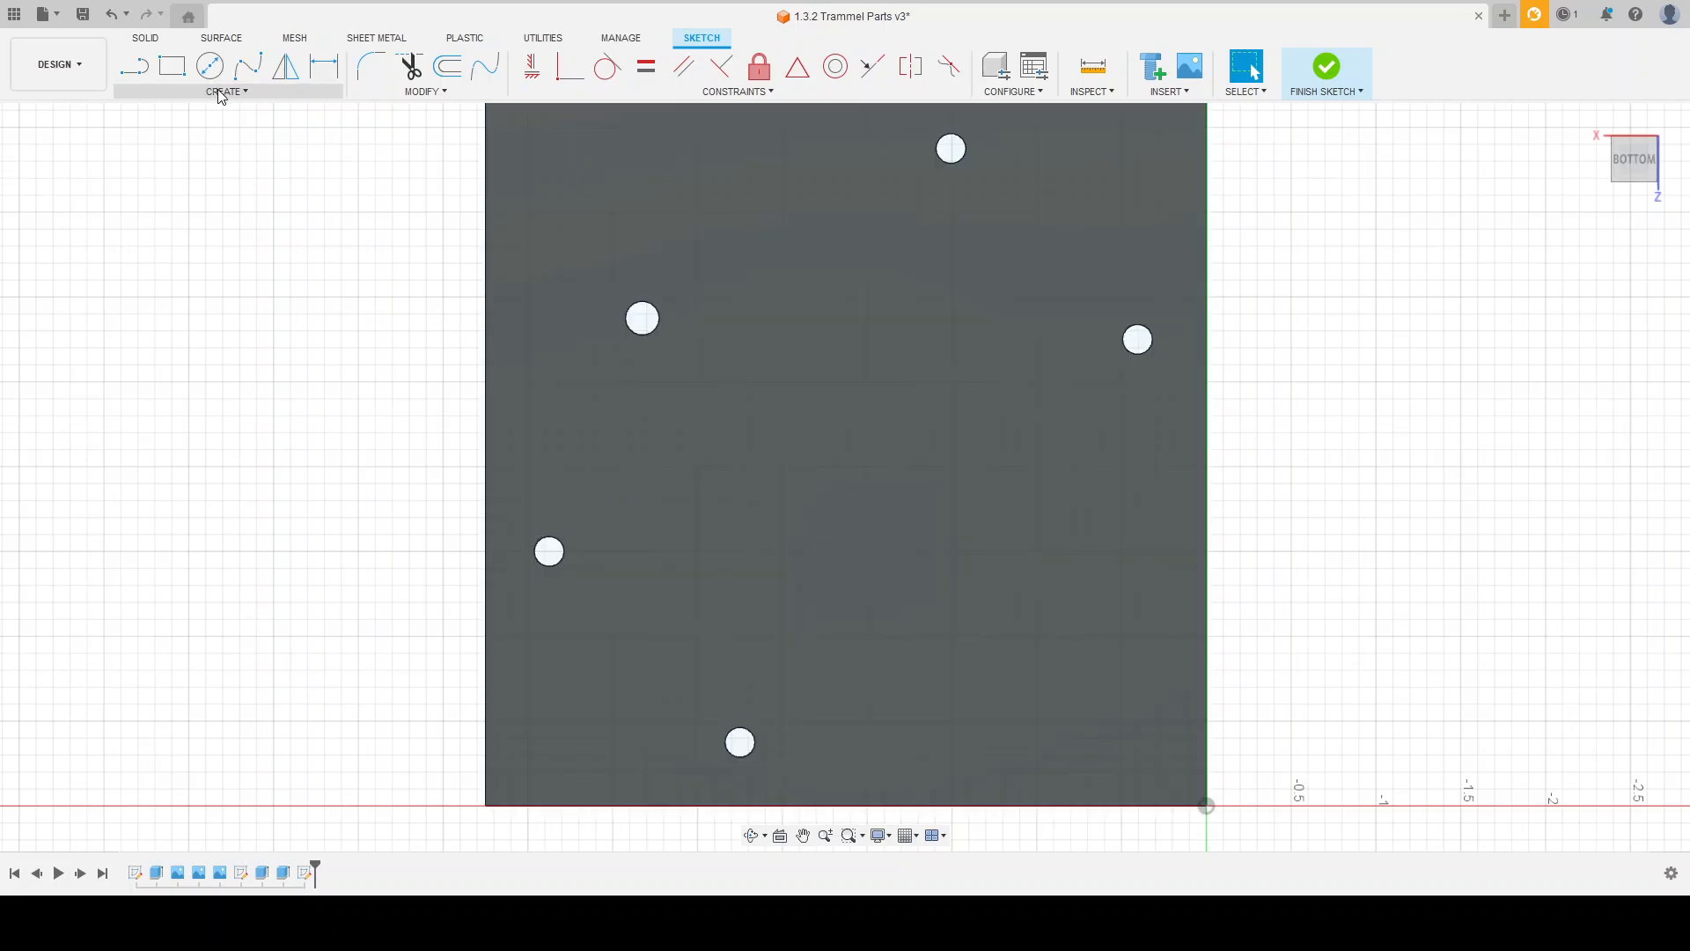
# Step: Draw a 0.375 diameter circle concentric with the largest through hole in the upper-left area of the bottom face
pyautogui.click(220, 92)
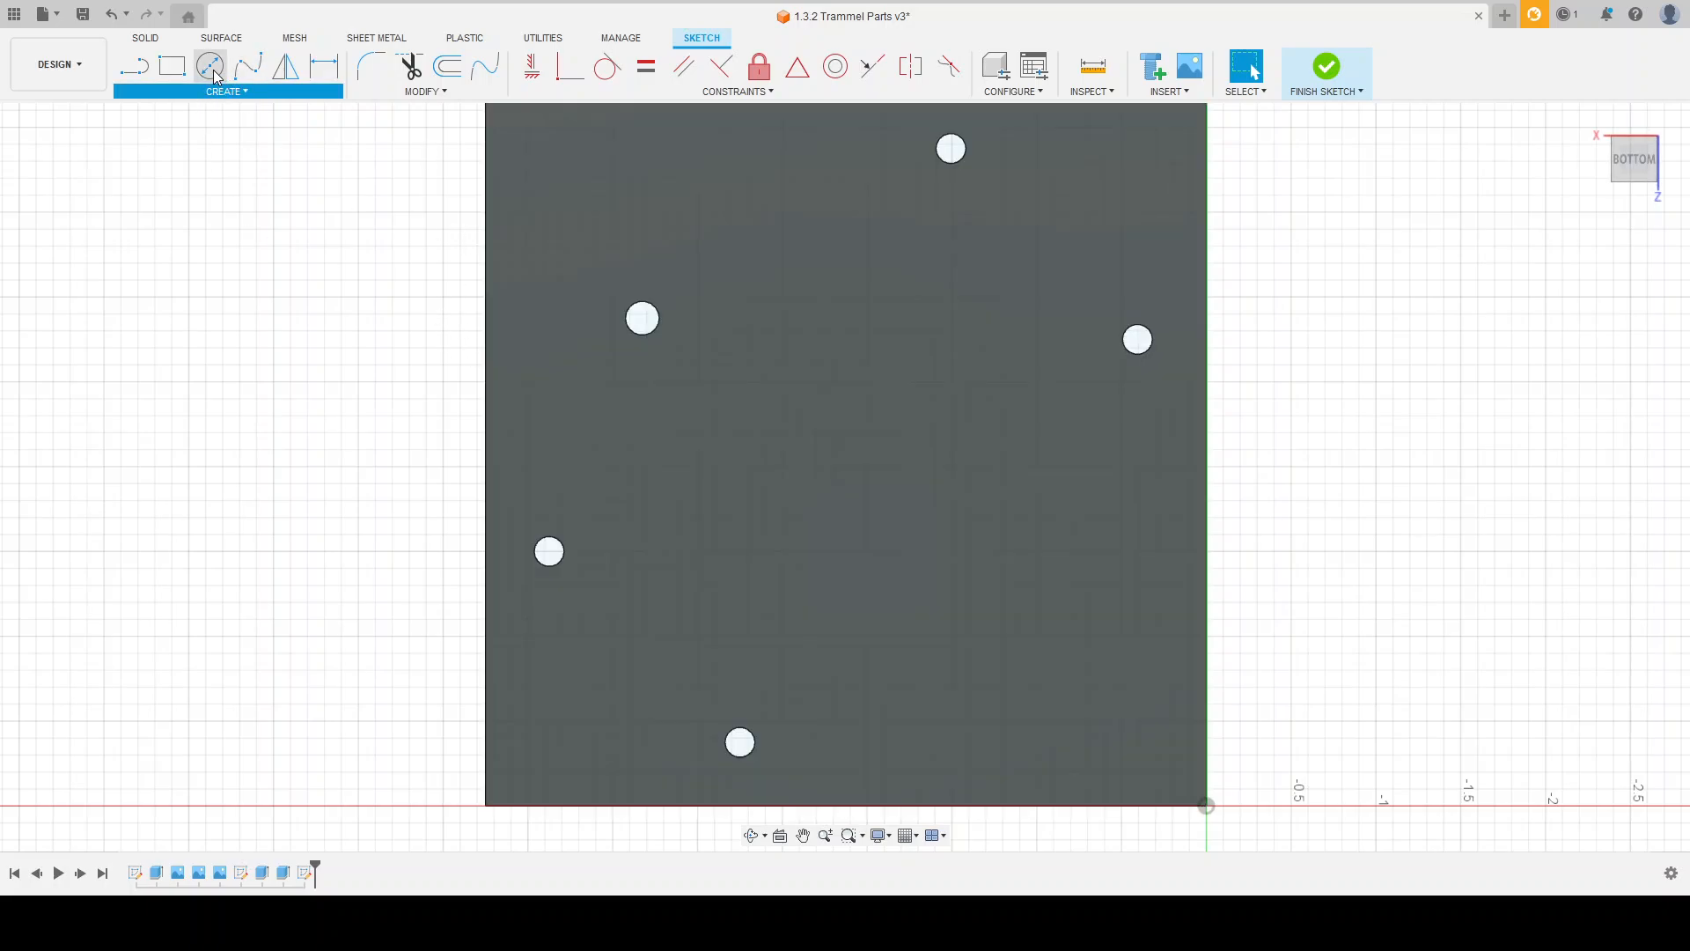
pyautogui.click(210, 66)
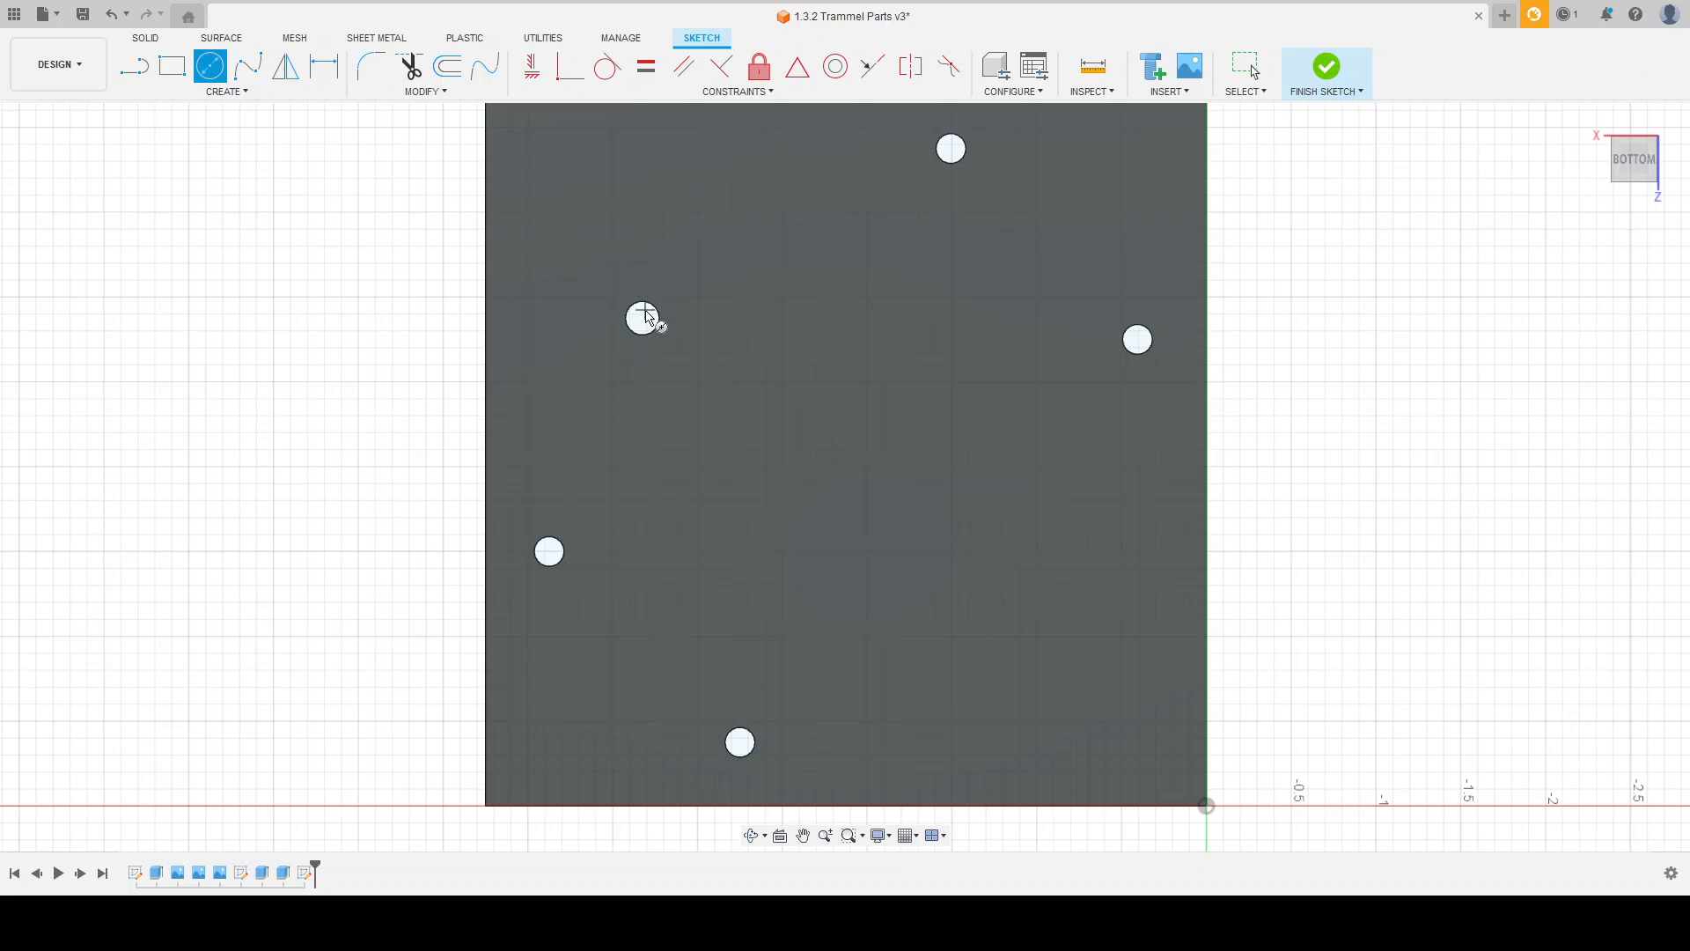
pyautogui.scroll(3, 645, 319)
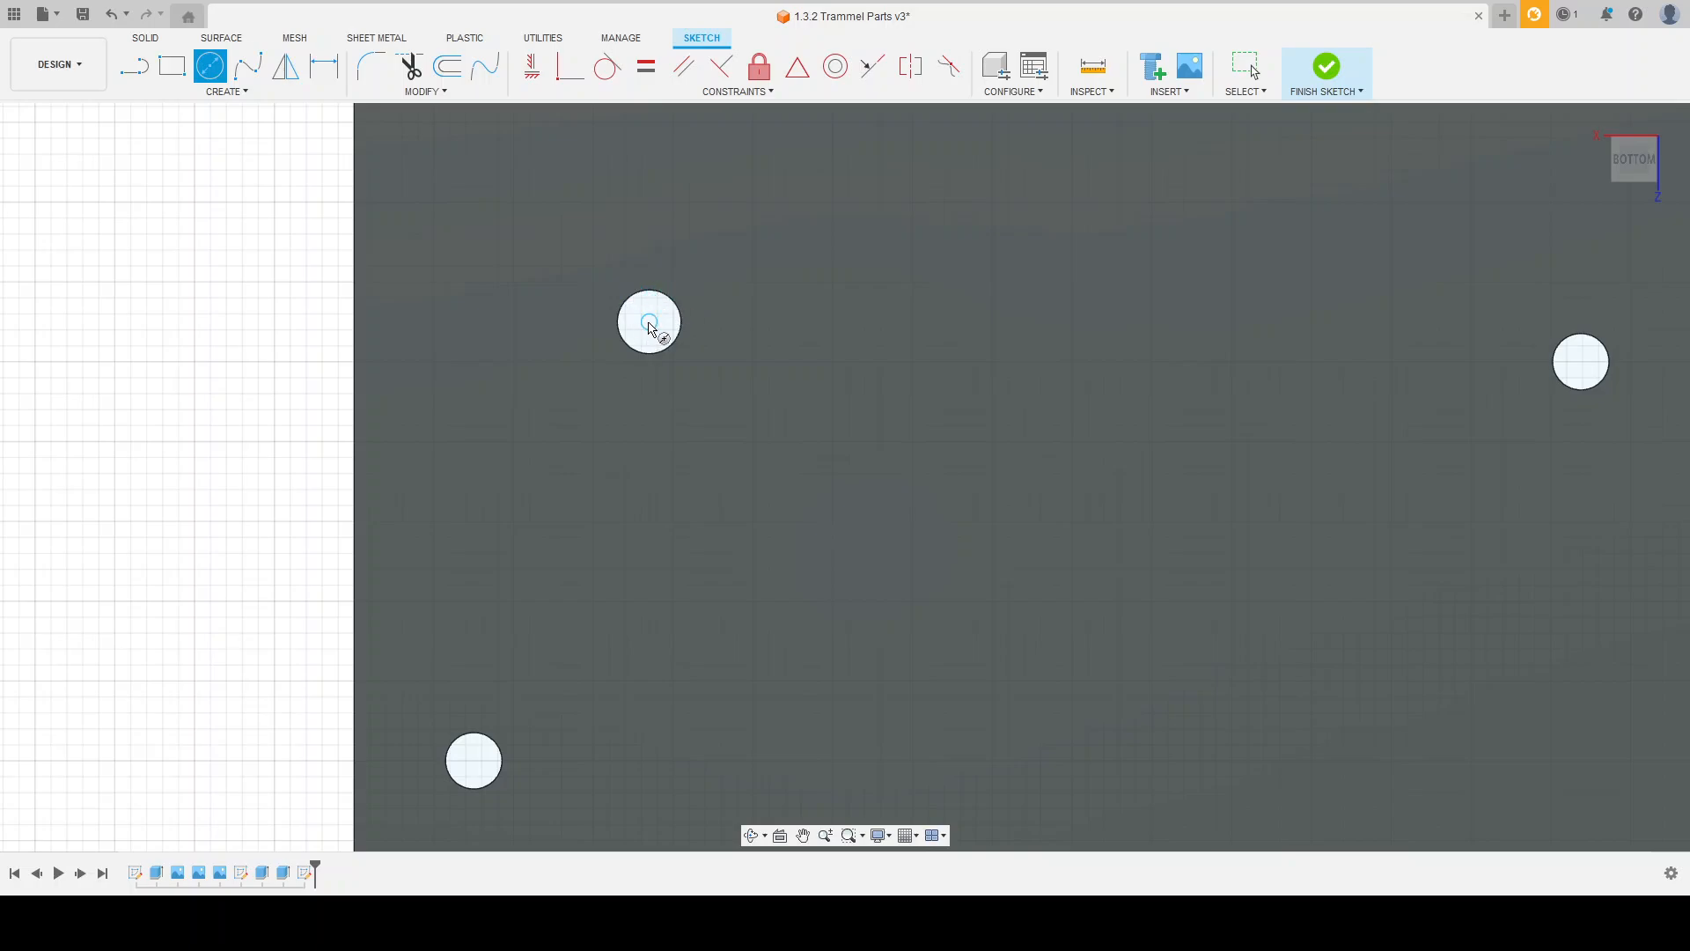
pyautogui.click(649, 322)
pyautogui.click(680, 373)
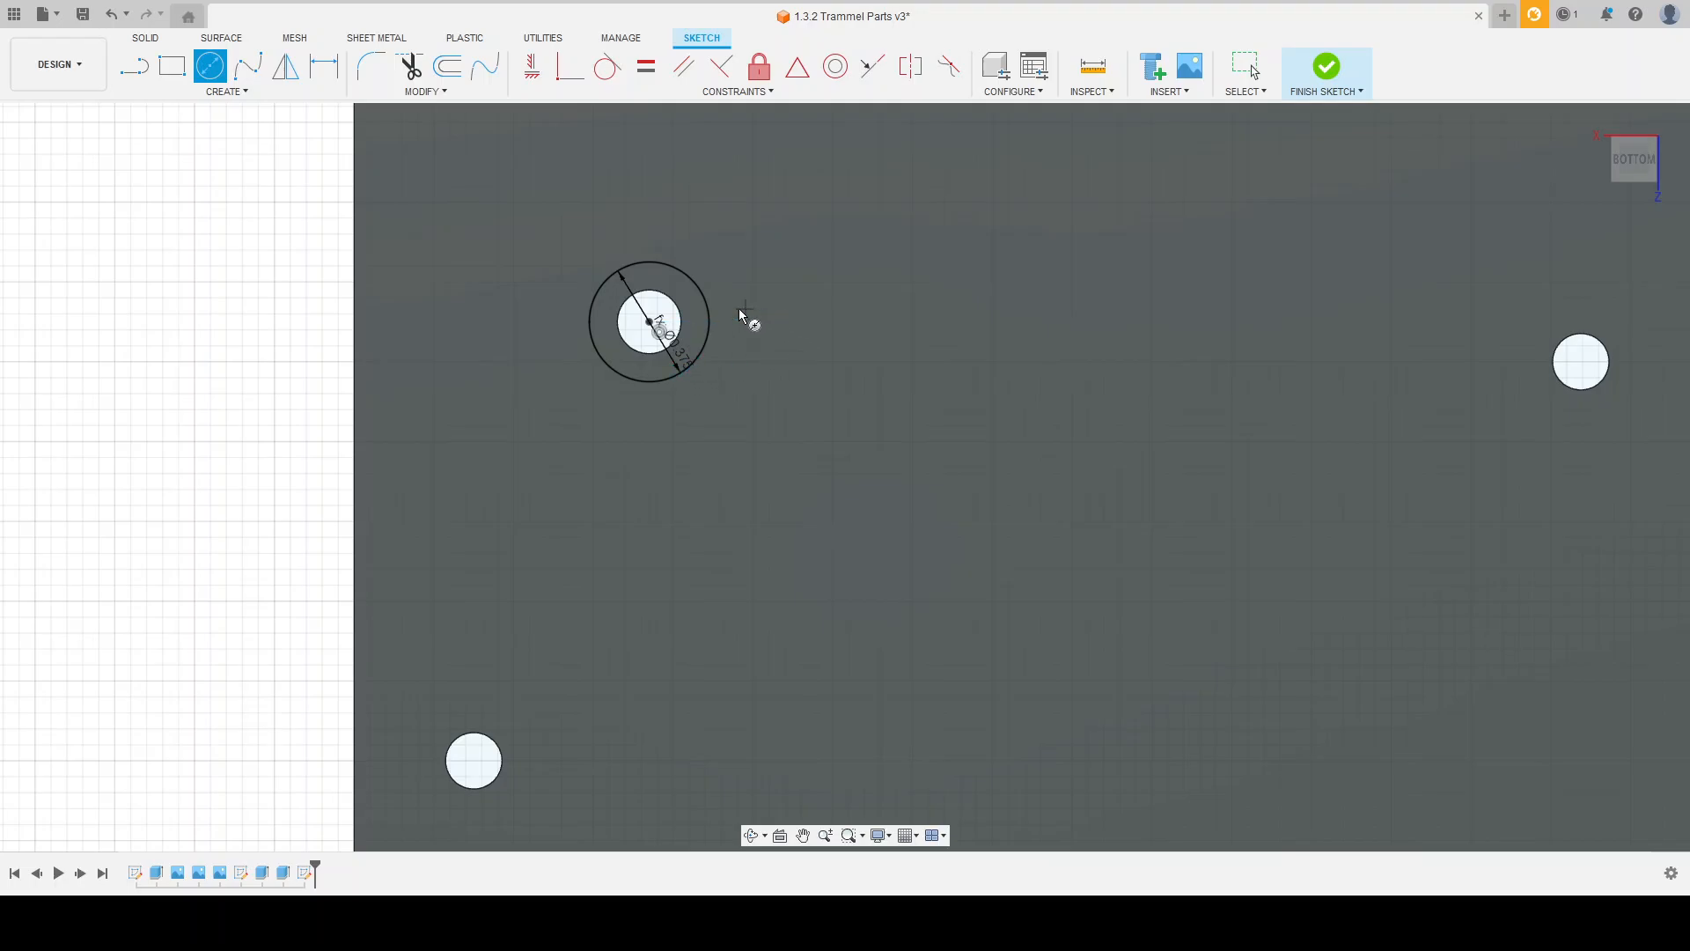
pyautogui.scroll(-5, 568, 268)
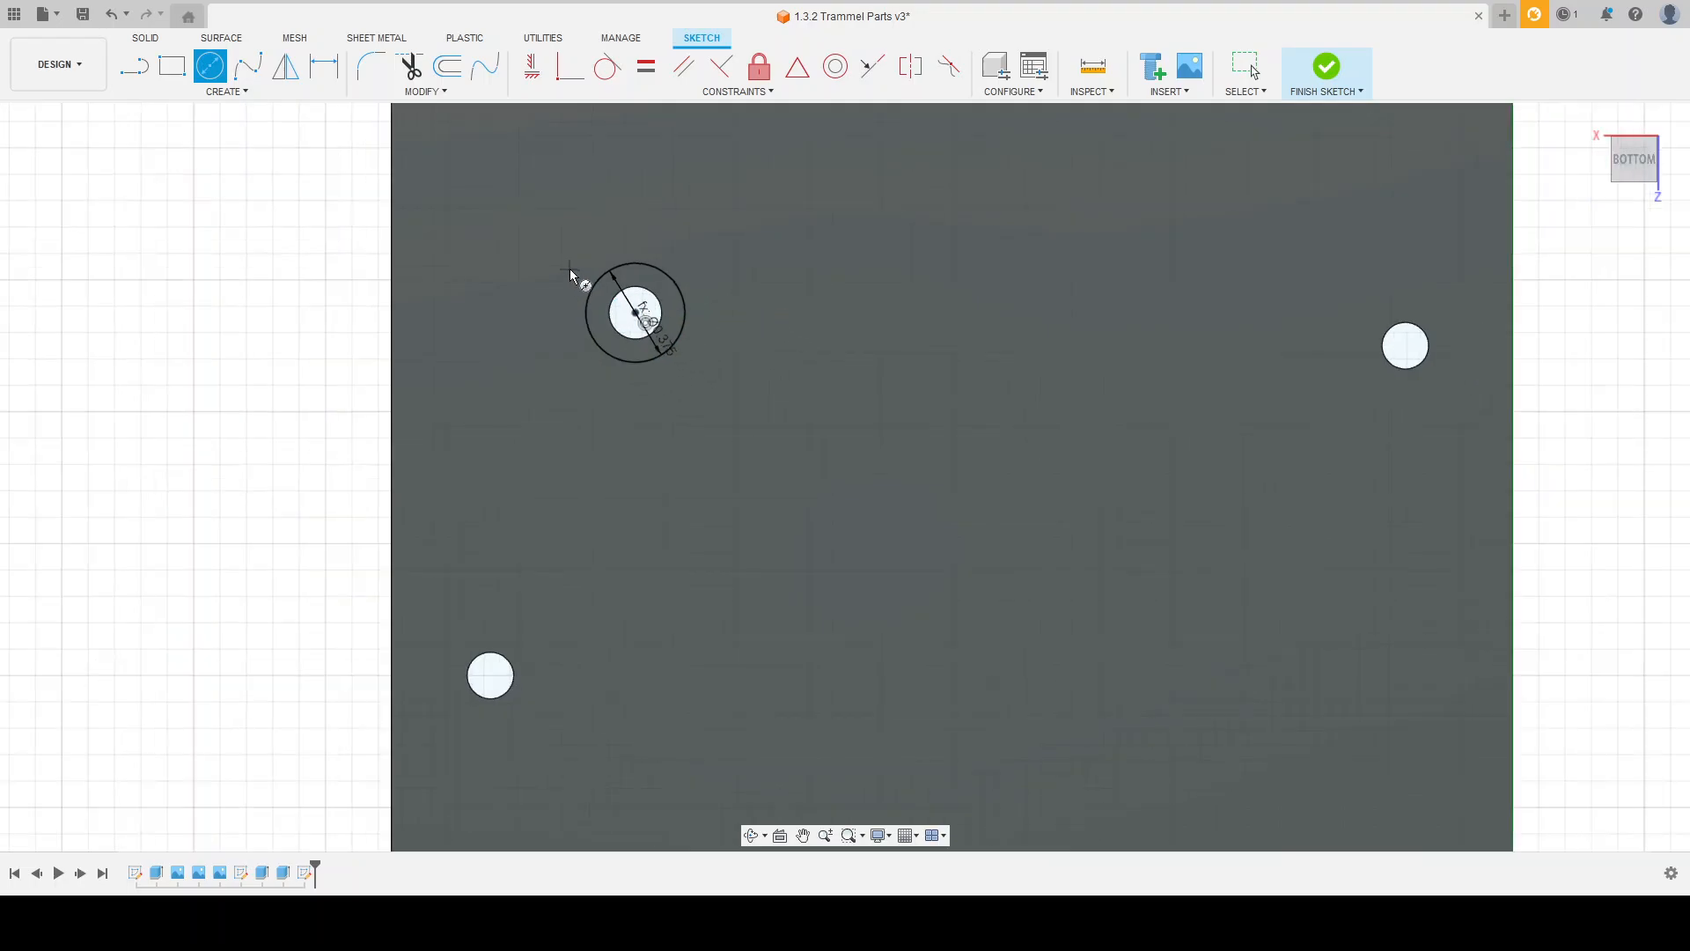
pyautogui.scroll(-3, 493, 581)
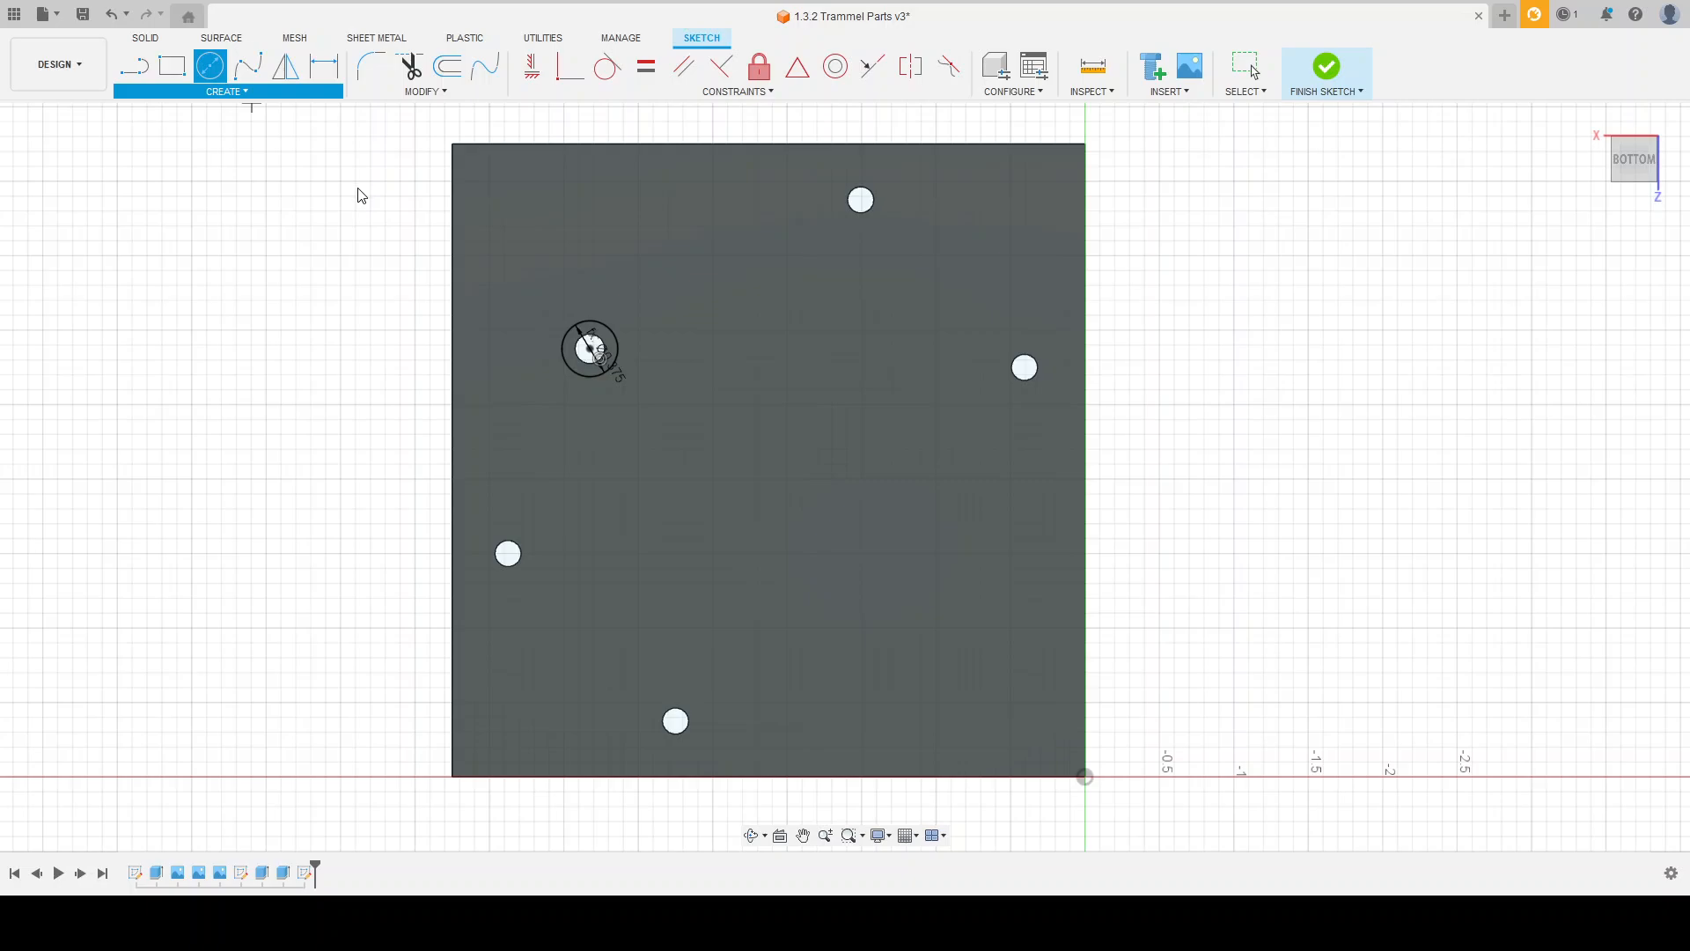
pyautogui.click(302, 297)
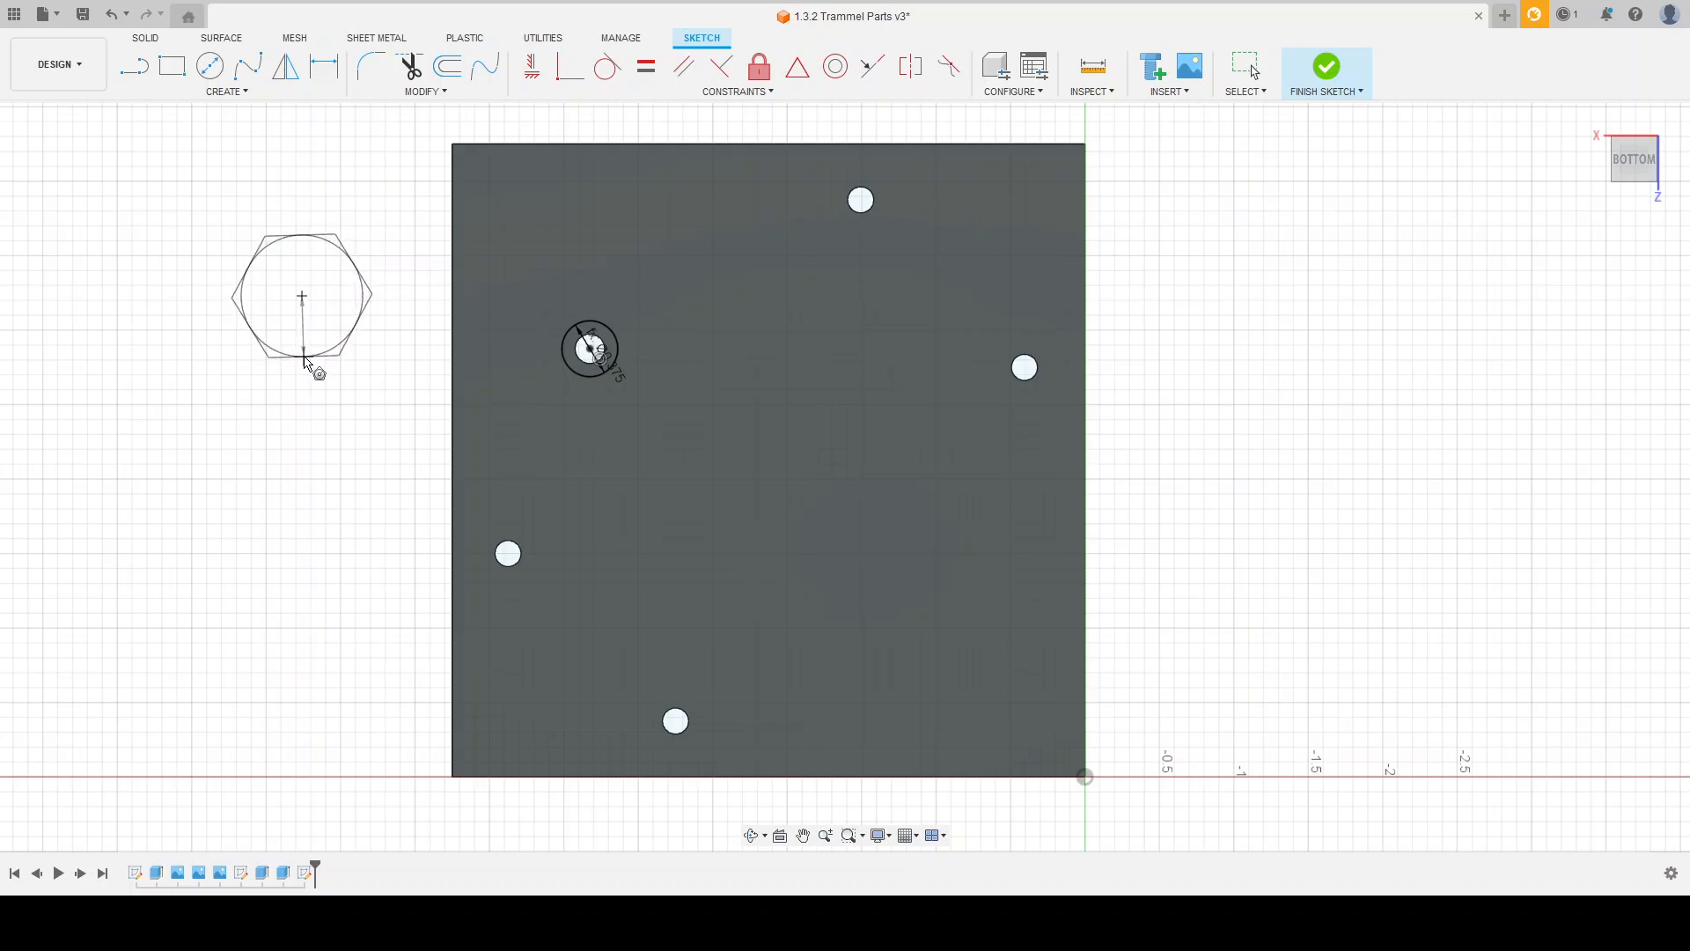
pyautogui.press('Escape')
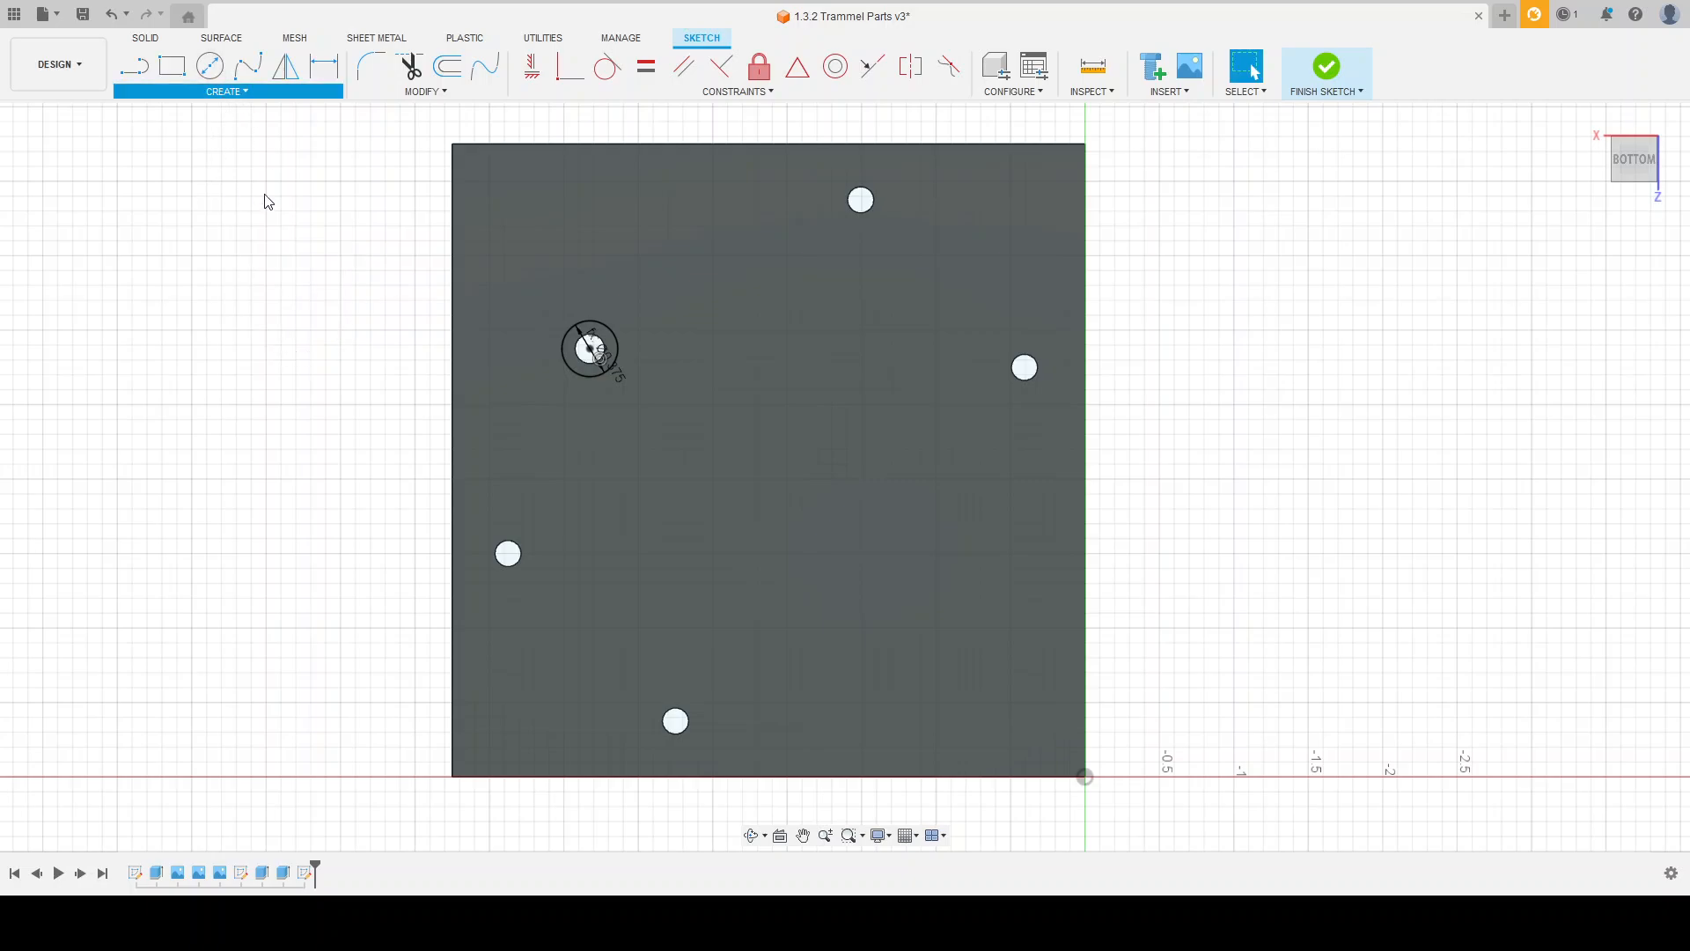
pyautogui.press('Return')
pyautogui.click(314, 364)
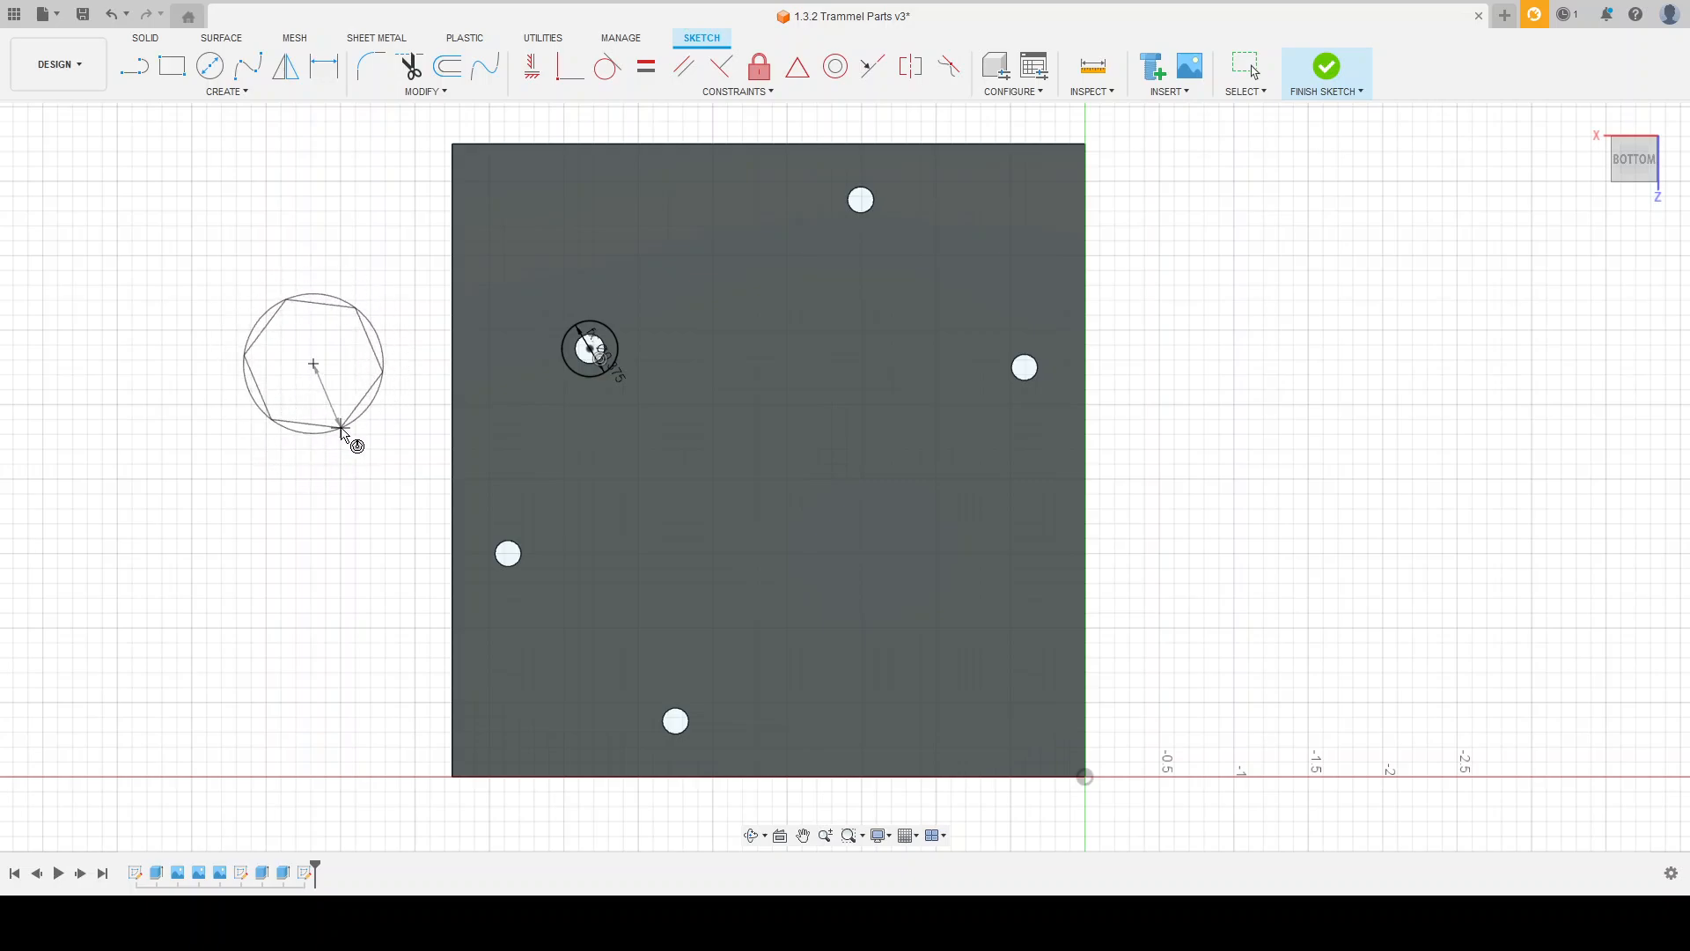
pyautogui.click(340, 429)
pyautogui.press('Escape')
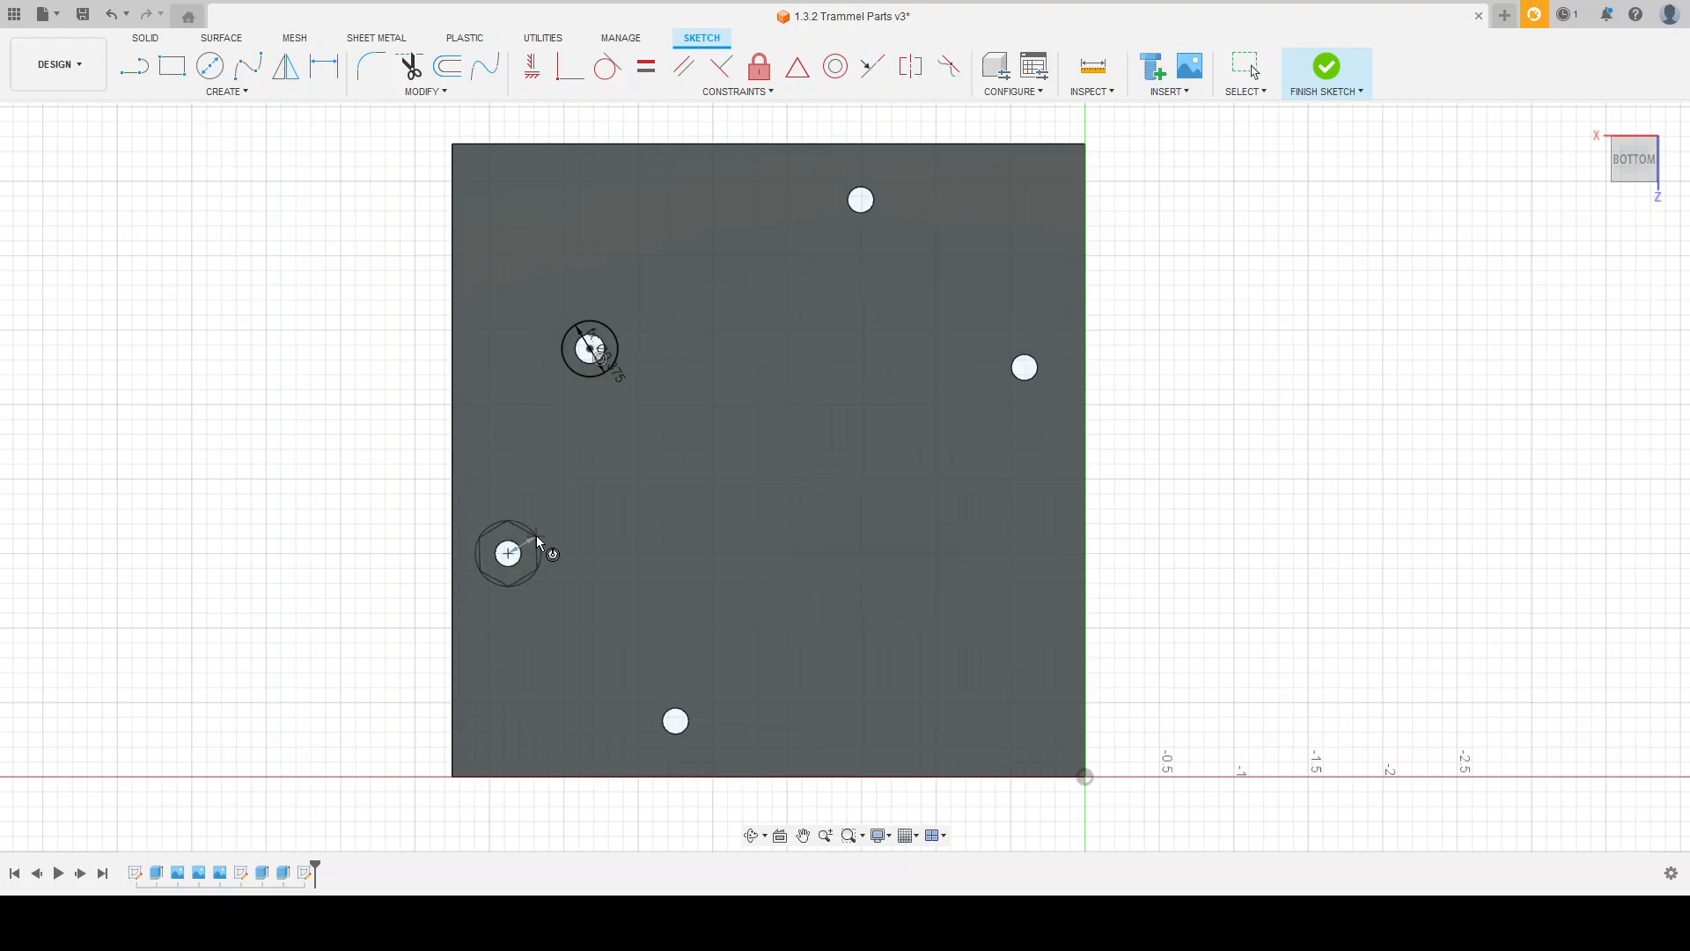
# Step: Draw an inscribed hexagon with a radius of .422/2 centred on the hole nearest the plate's left edge
pyautogui.scroll(4, 535, 539)
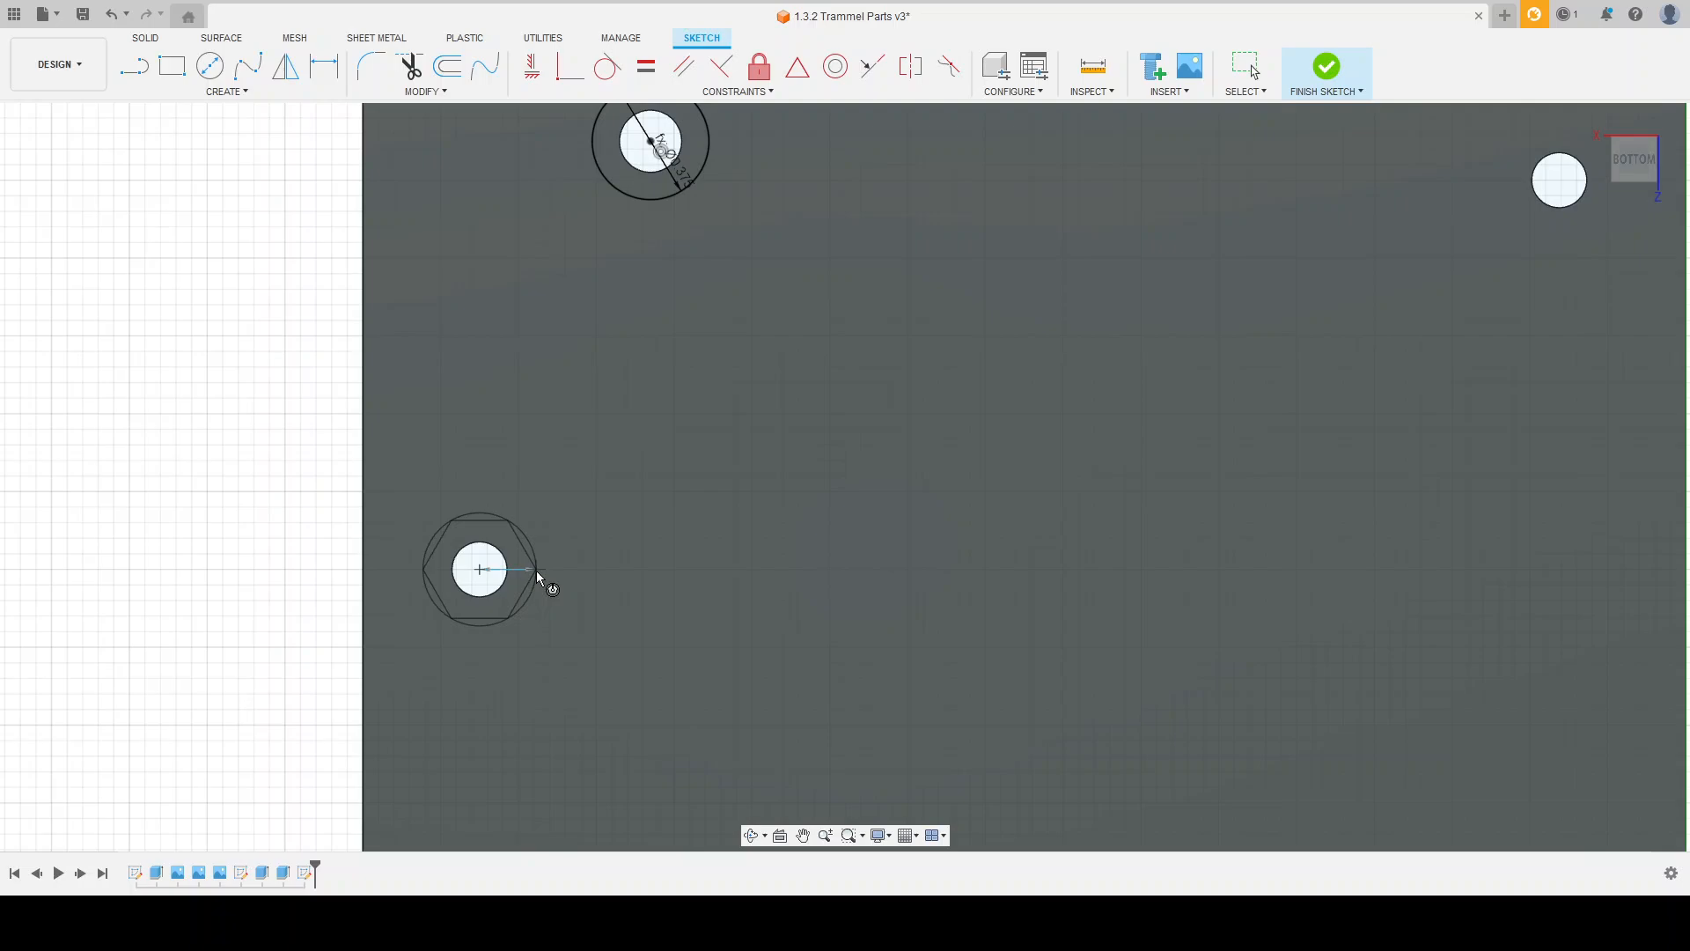
pyautogui.write('.42')
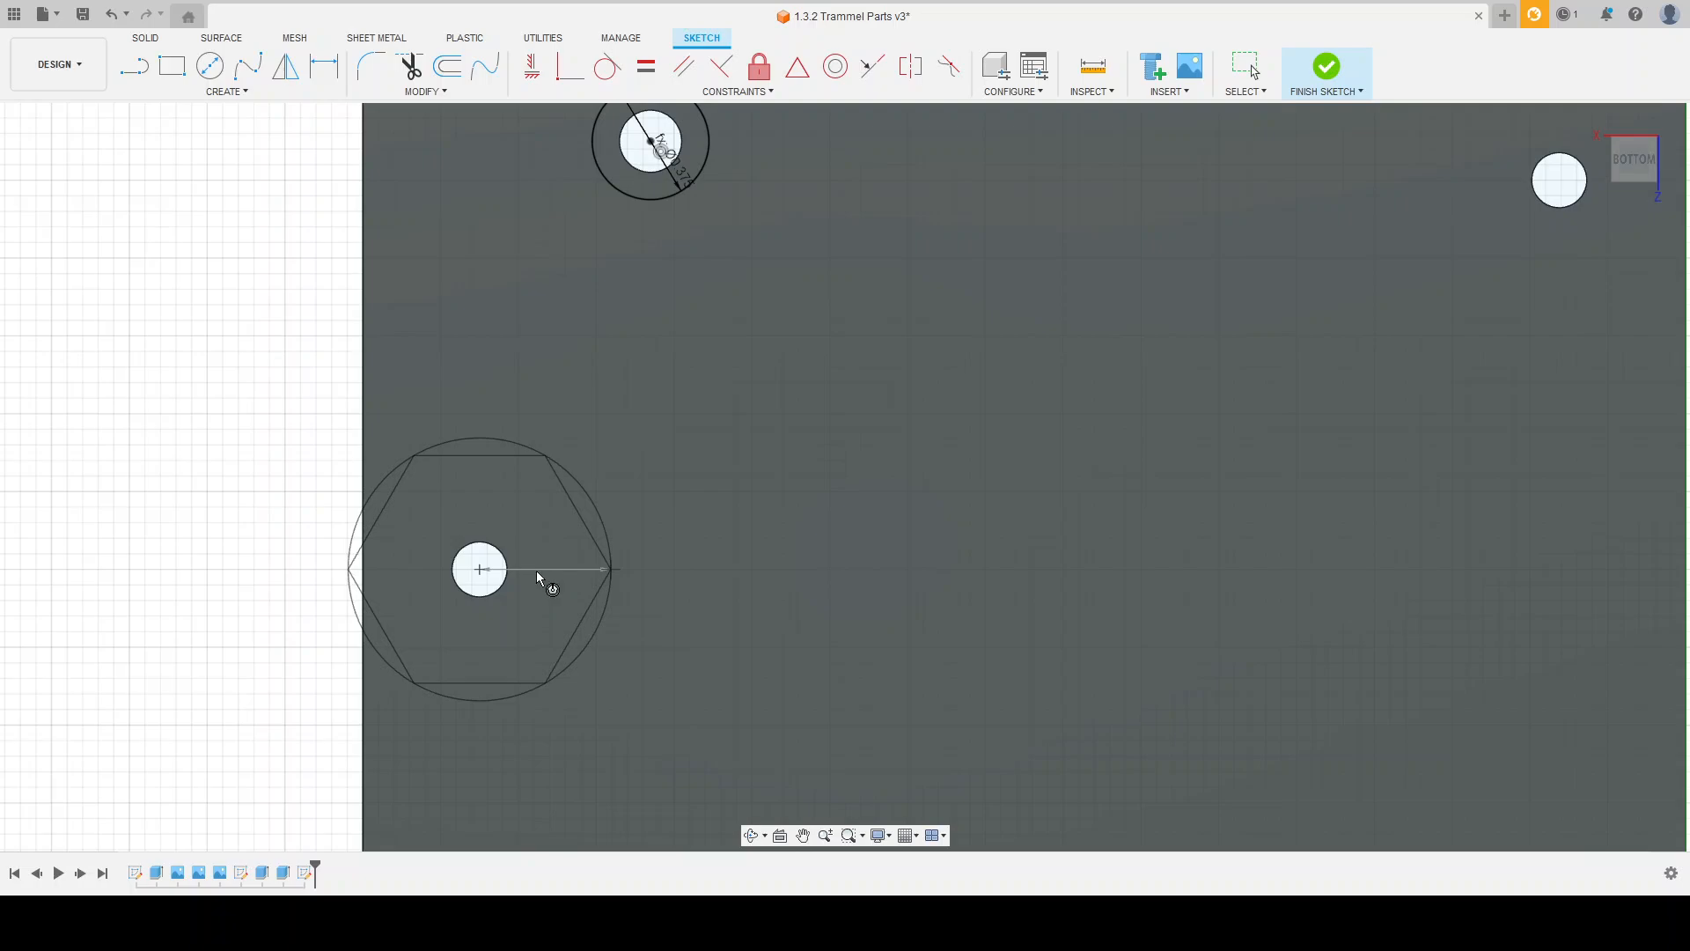
pyautogui.write('/2')
pyautogui.press('Return')
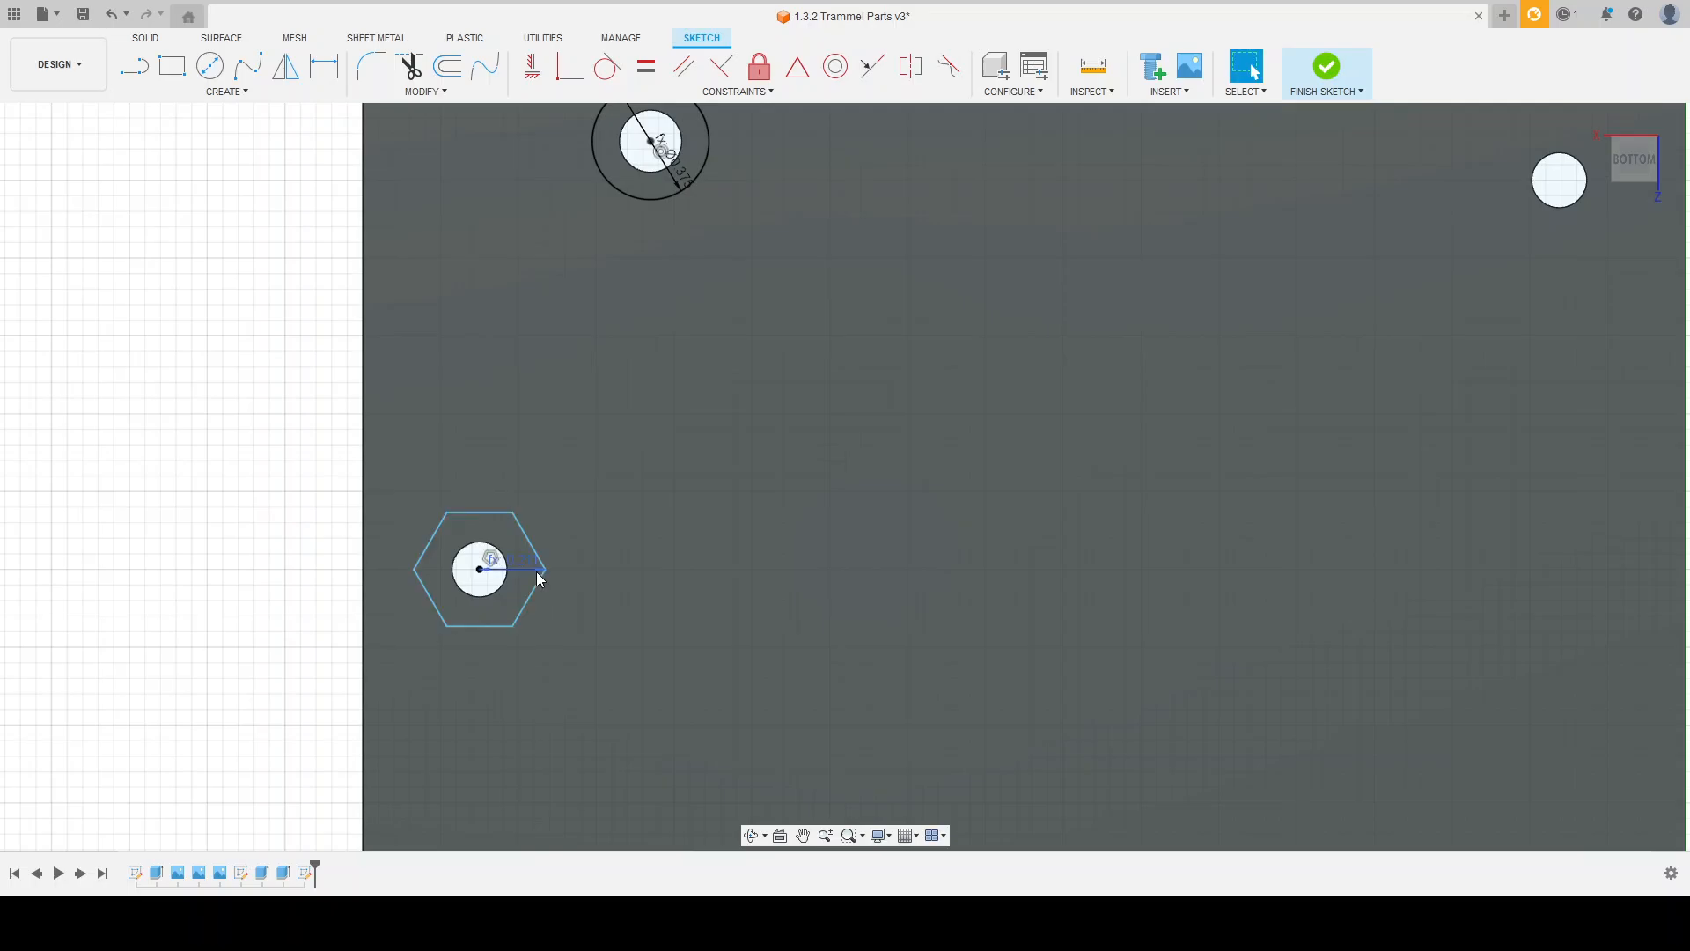
# Step: Draw an inscribed hexagon with a radius of .422/2 centred on the hole nearest the plate's lower edge
pyautogui.scroll(-5, 404, 572)
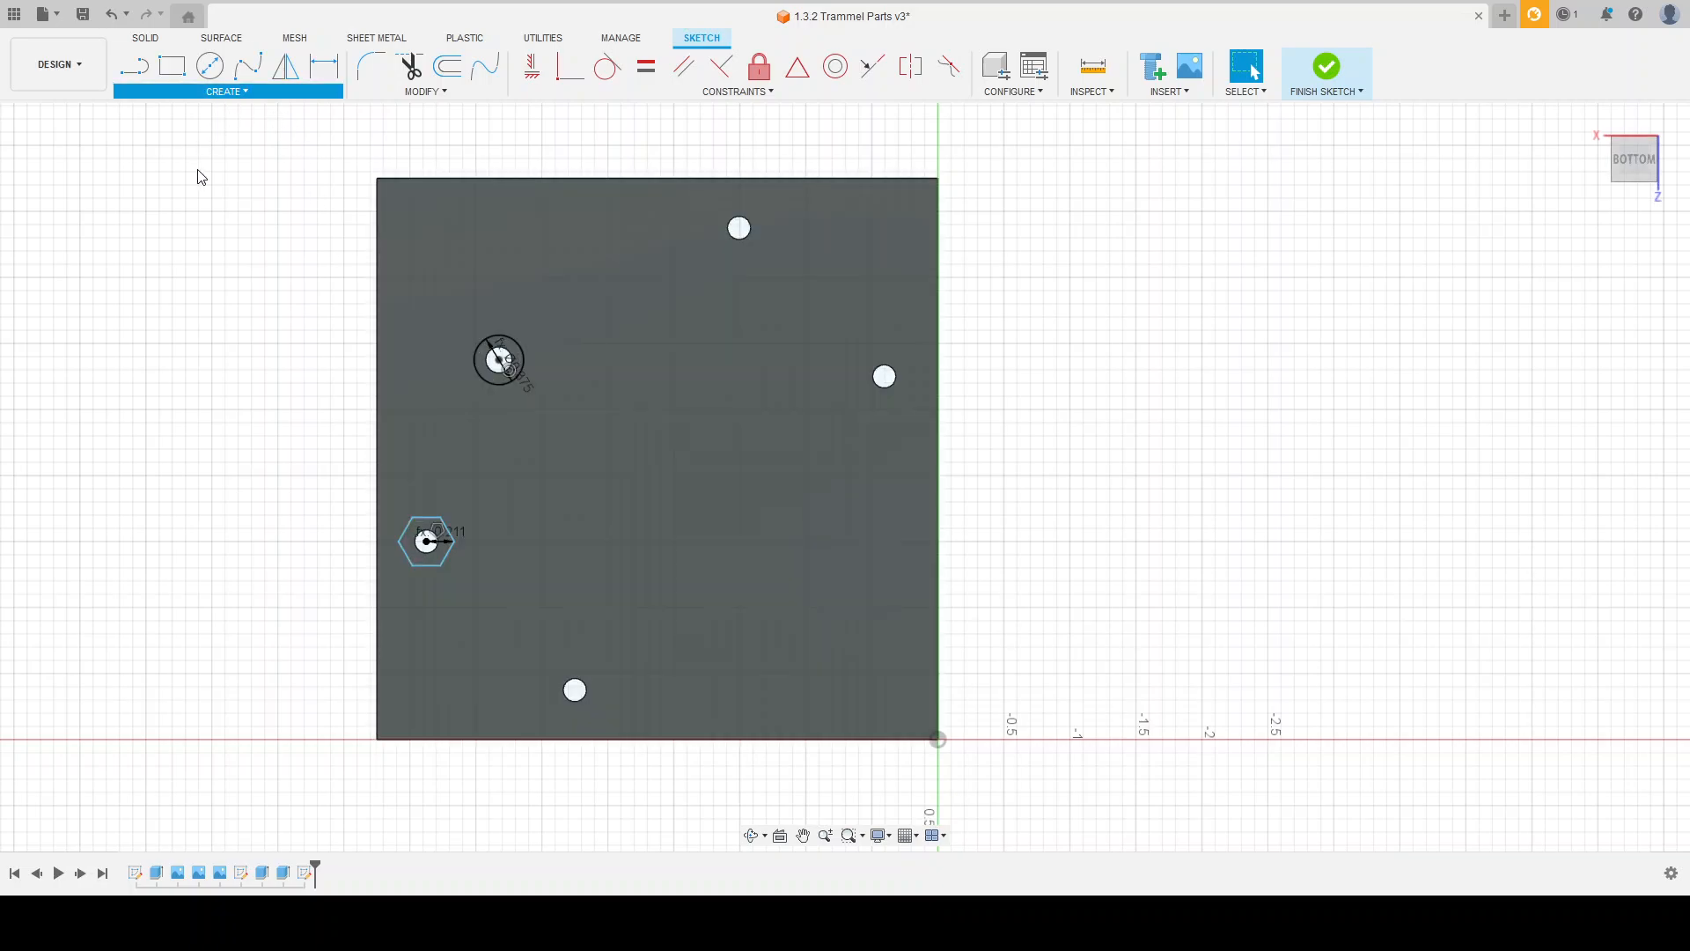
pyautogui.click(579, 474)
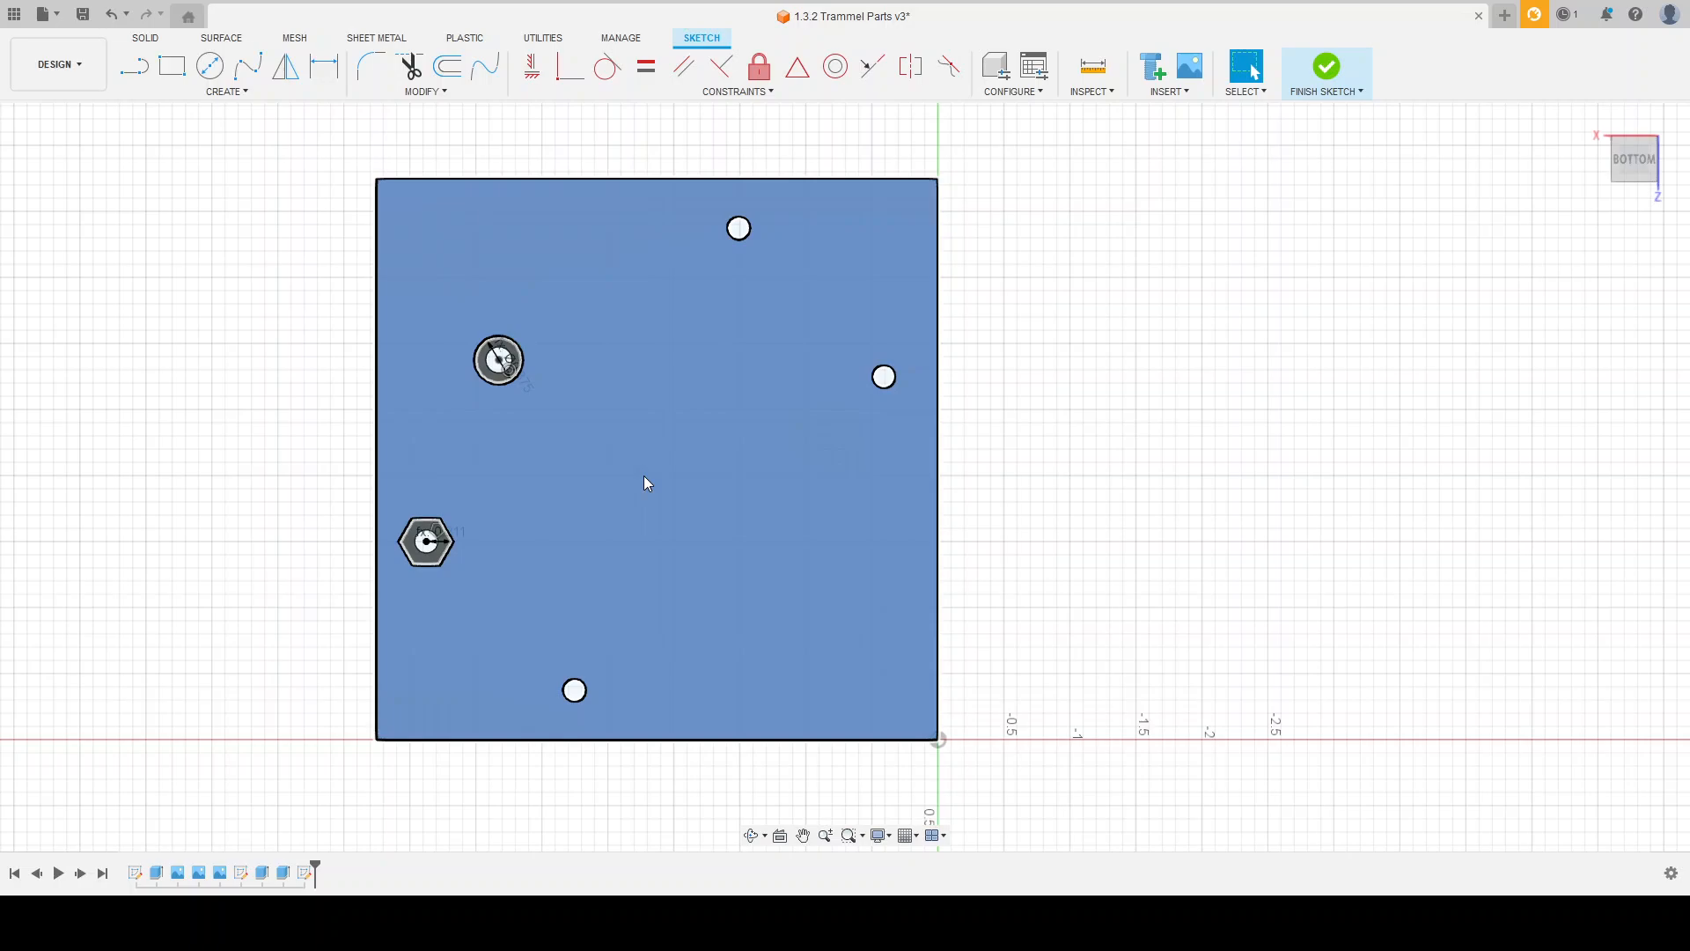
pyautogui.press('Escape')
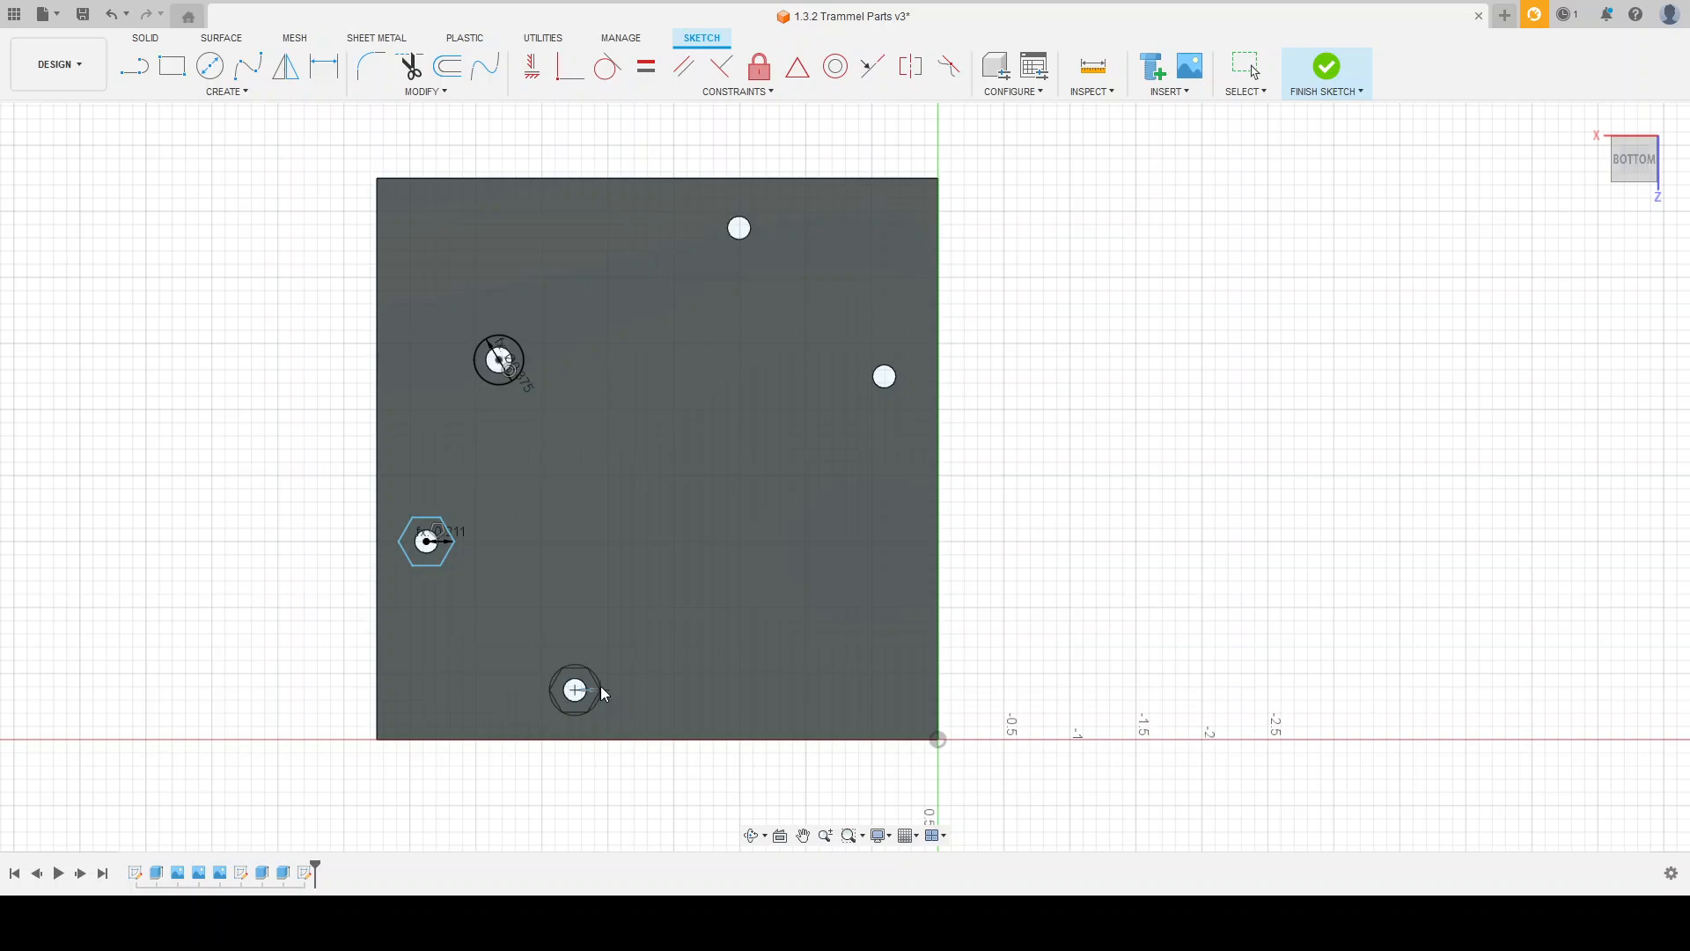
pyautogui.write('.422')
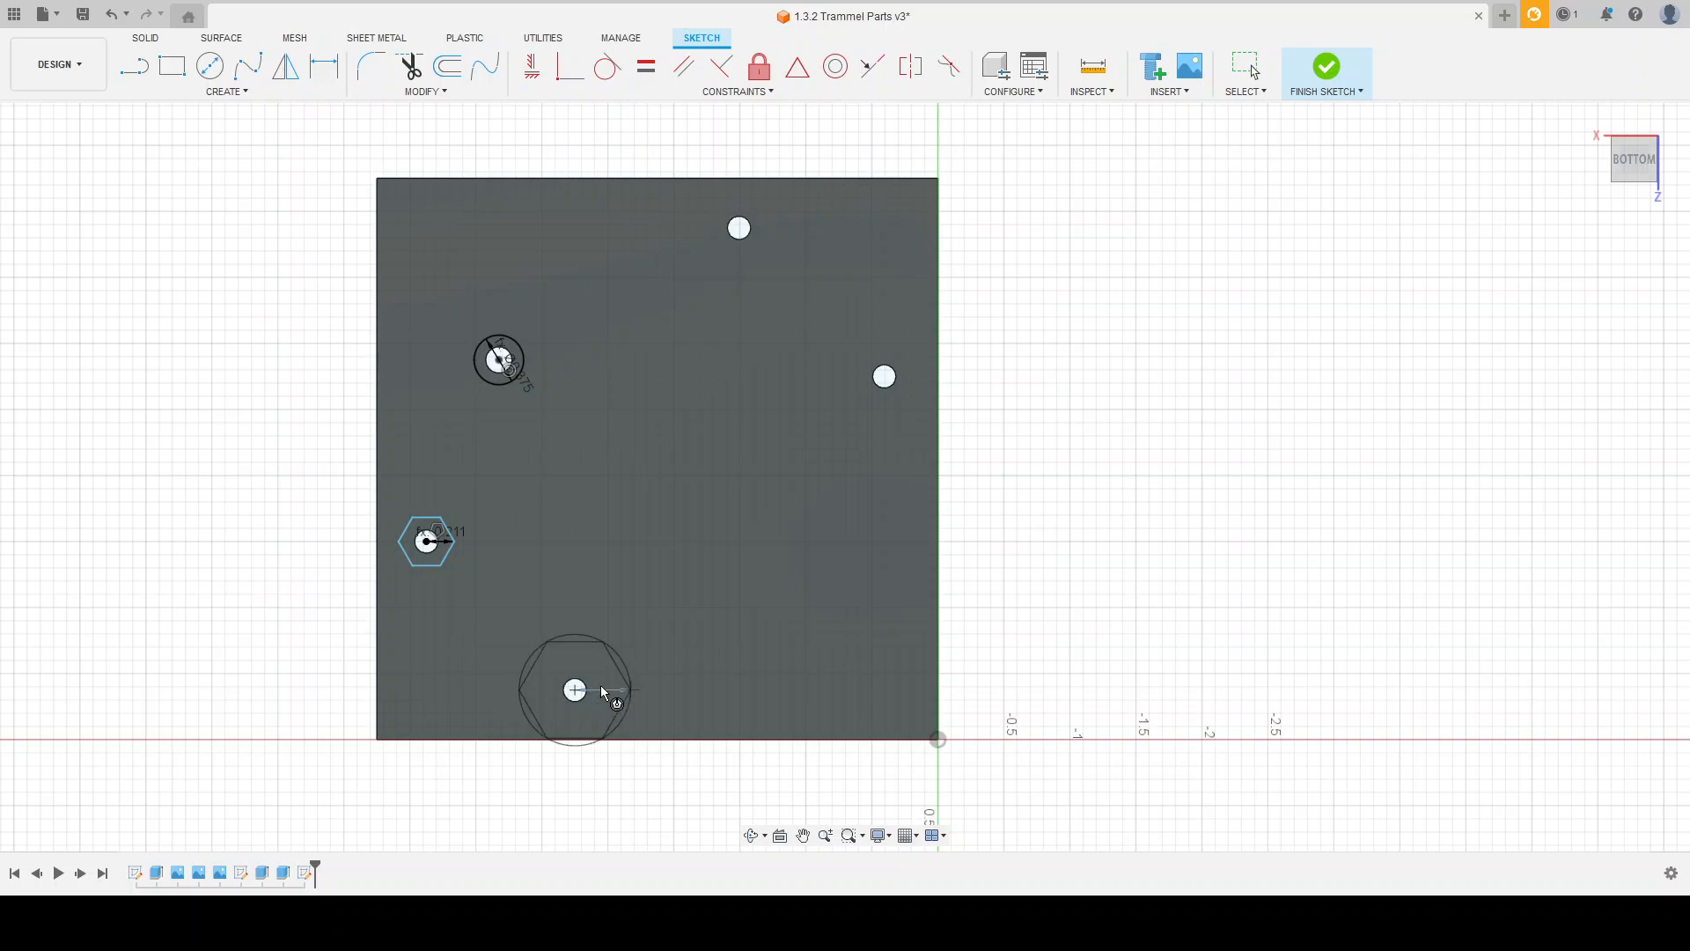
pyautogui.write('/2')
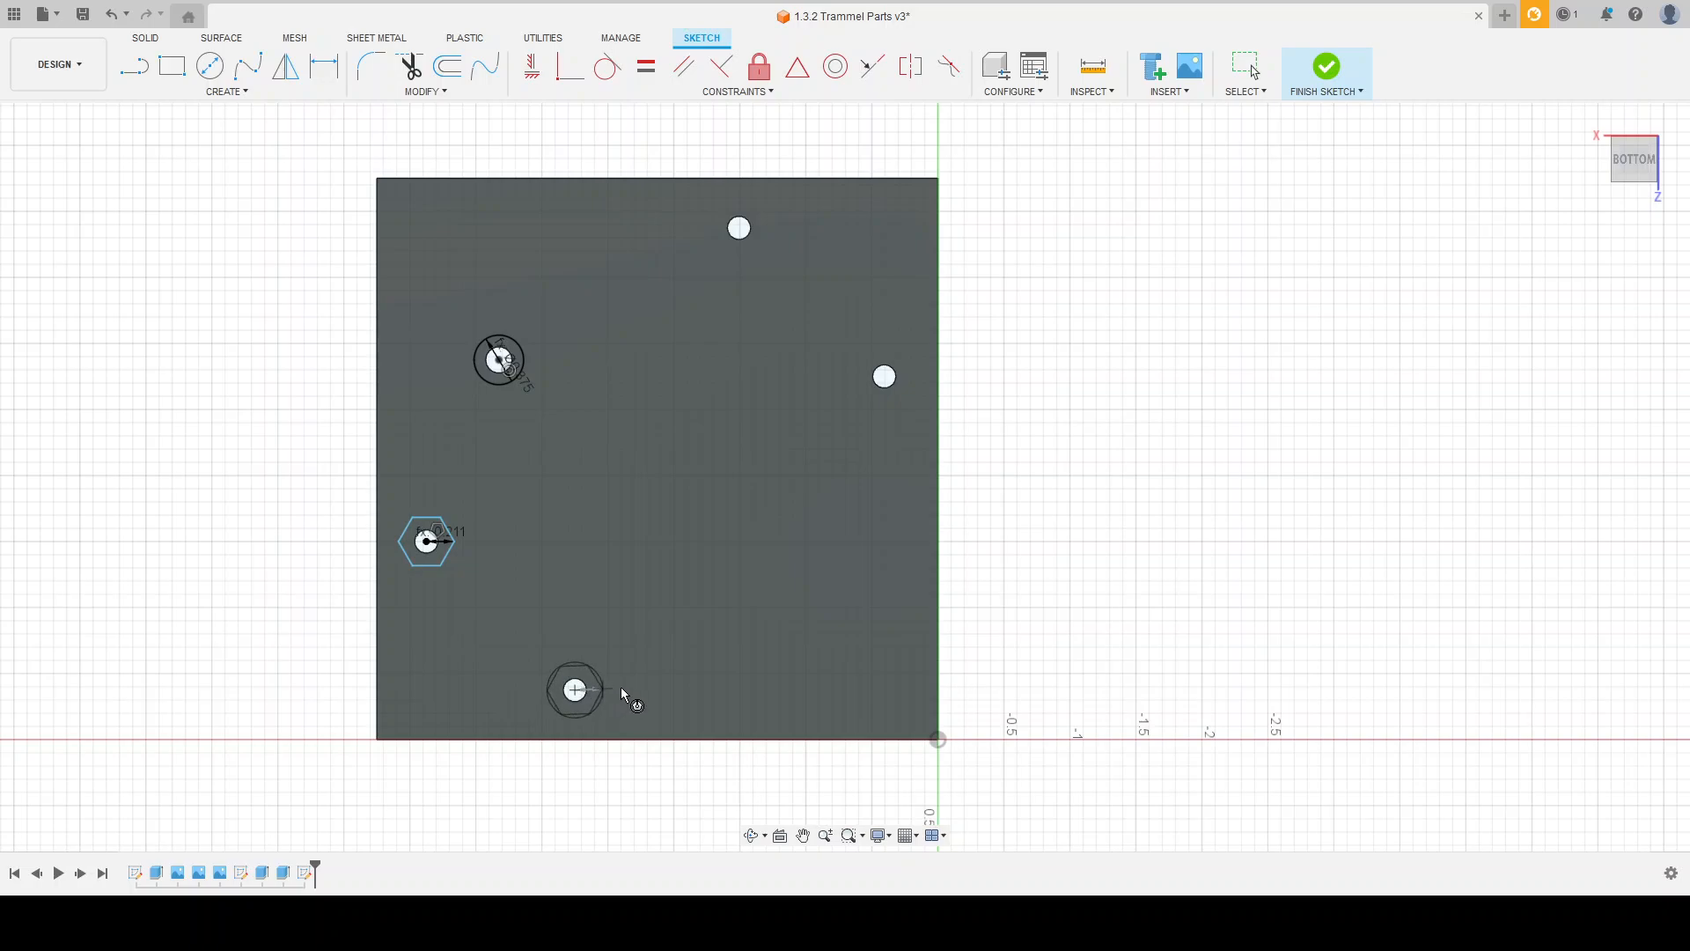
pyautogui.press('Return')
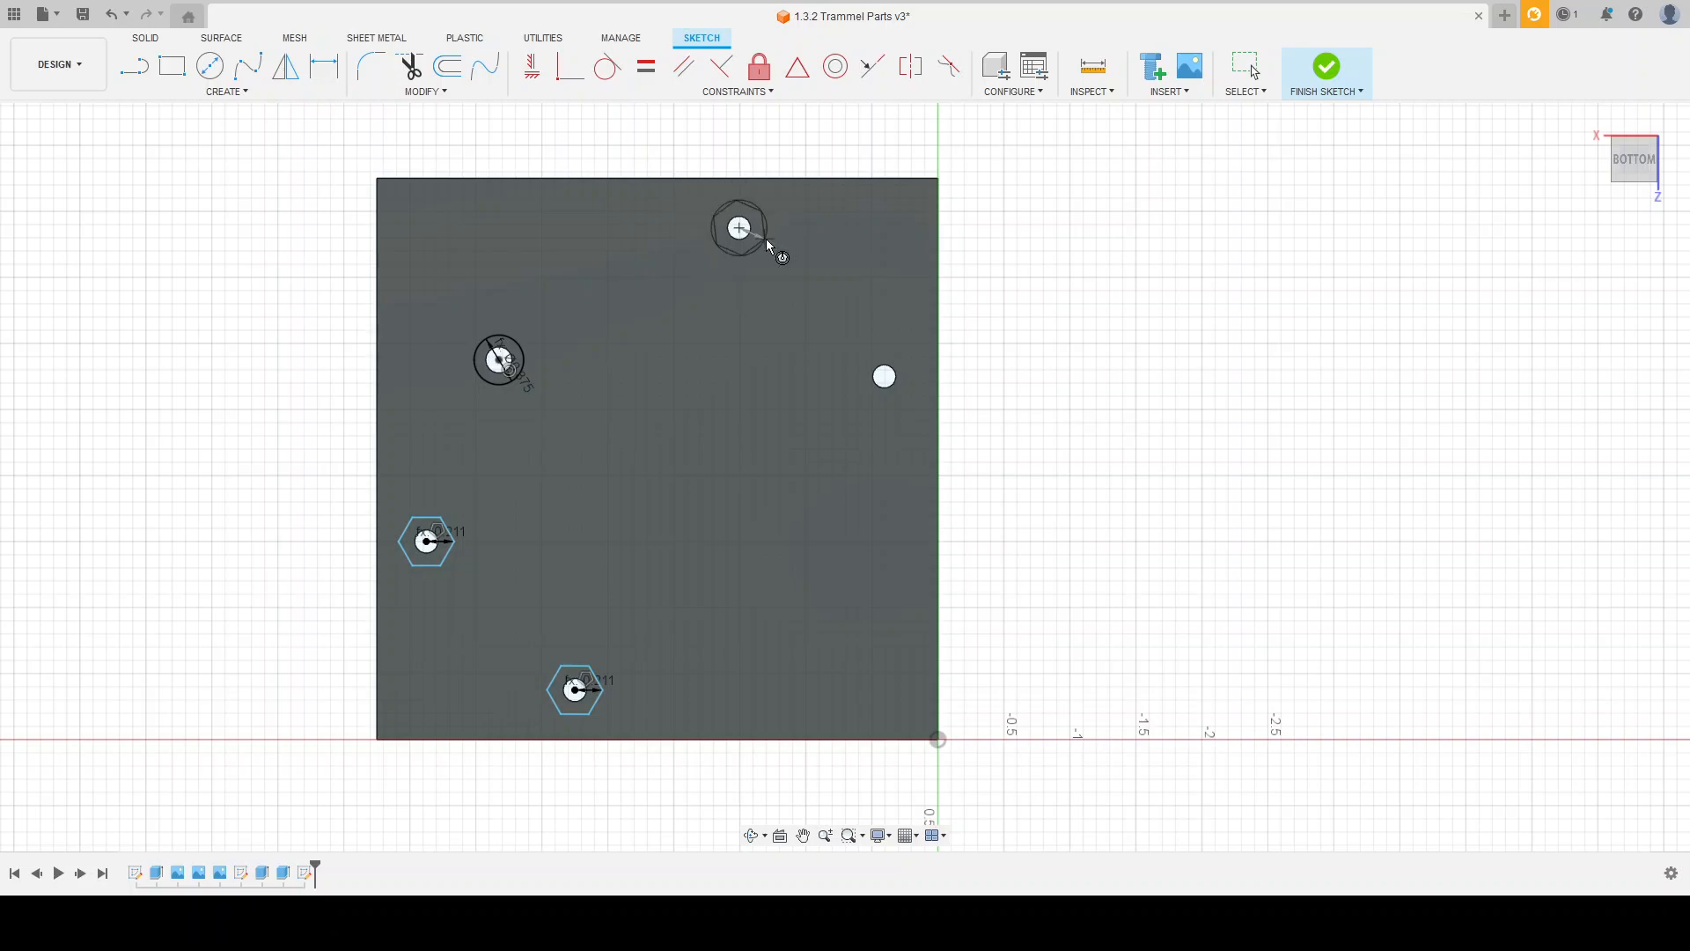
# Step: Draw inscribed hexagons with a radius of 0.211 around the holes near the plate's upper and right edges
pyautogui.click(788, 228)
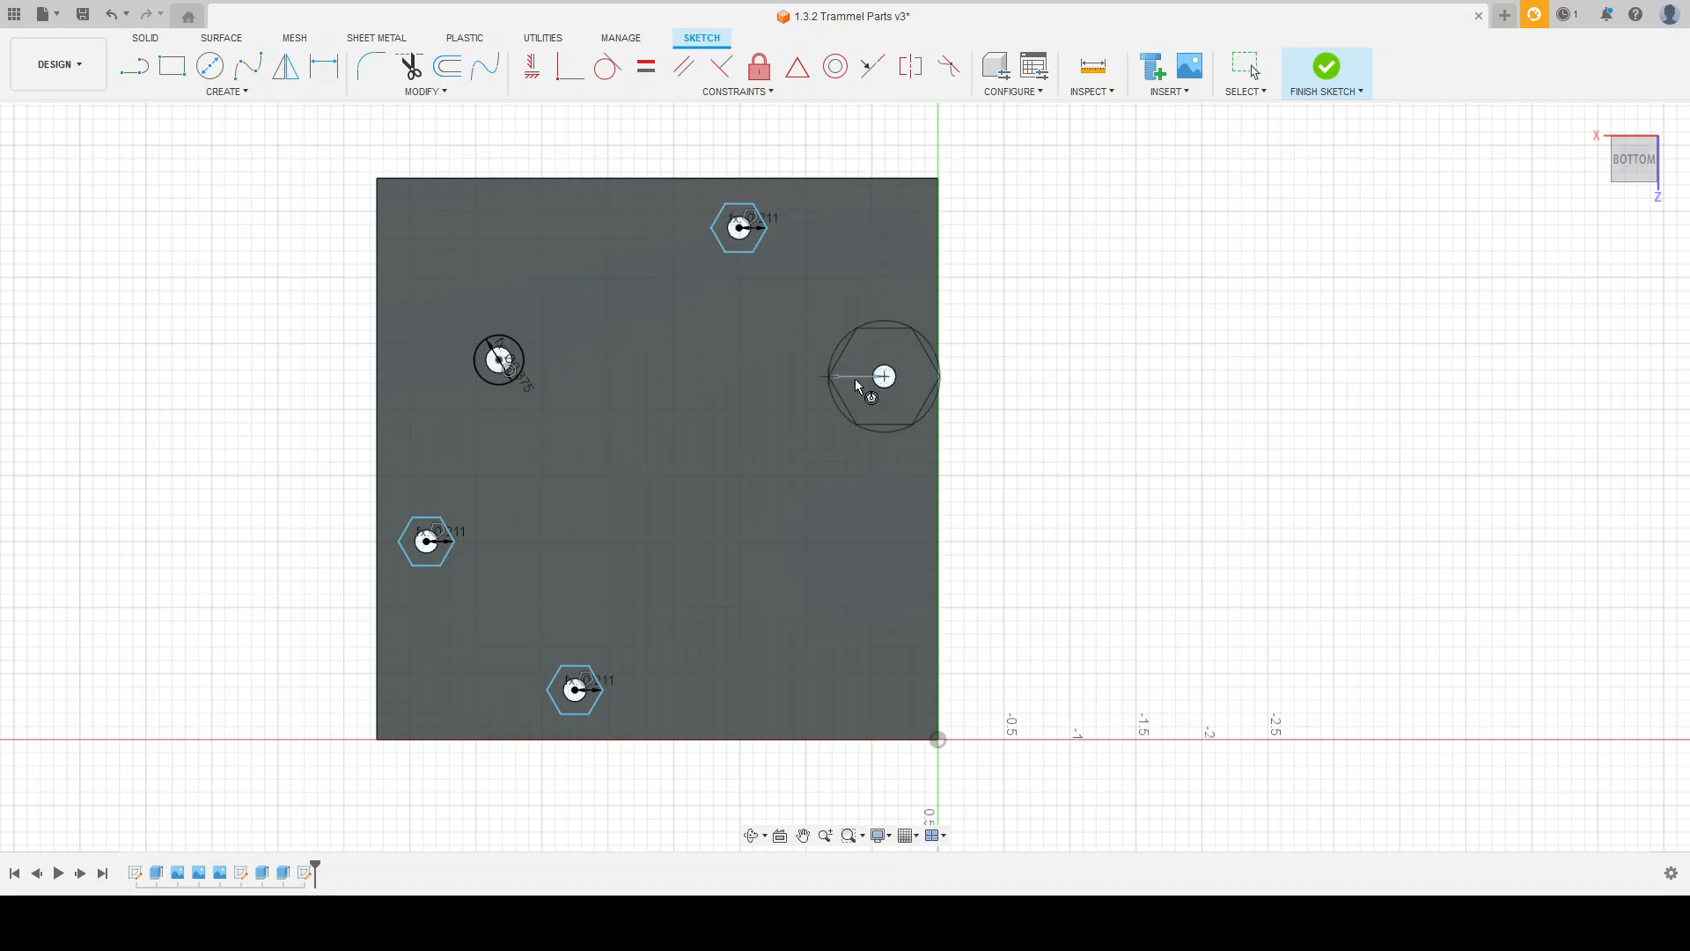
pyautogui.click(857, 381)
pyautogui.press('Escape')
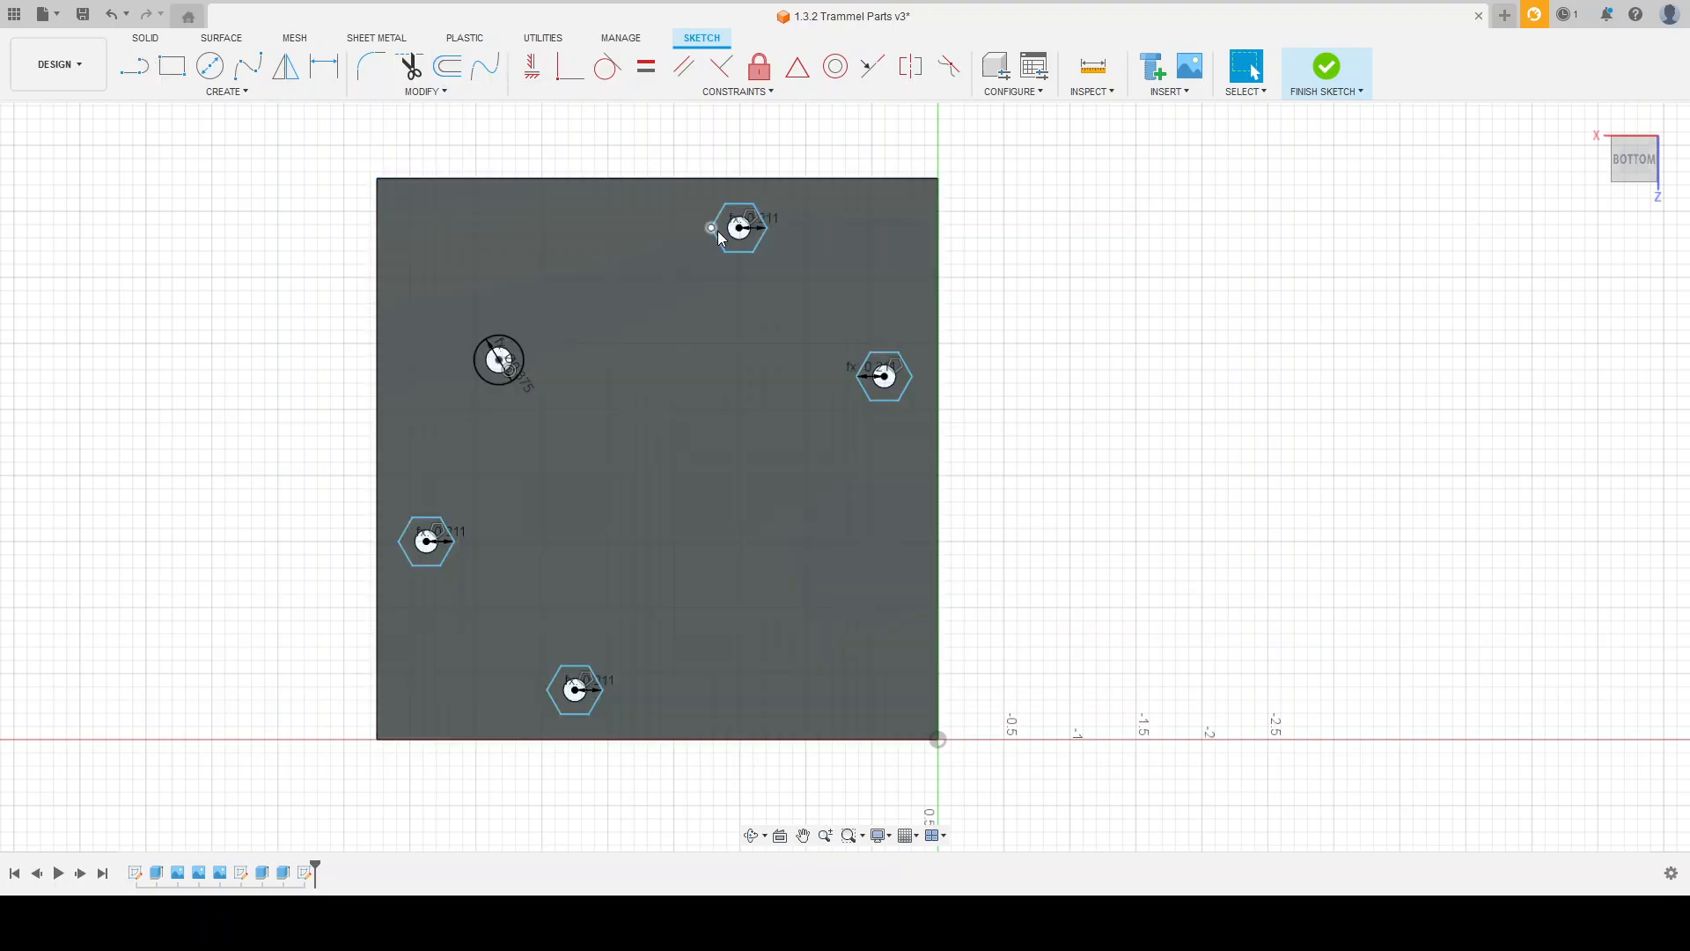
# Step: Apply parallel constraints between matching sides of the upper hexagon and each of the other three hexagons
pyautogui.moveTo(712, 227)
pyautogui.mouseDown()
pyautogui.moveTo(773, 270)
pyautogui.moveTo(683, 250)
pyautogui.moveTo(694, 282)
pyautogui.moveTo(740, 288)
pyautogui.moveTo(667, 229)
pyautogui.mouseUp()
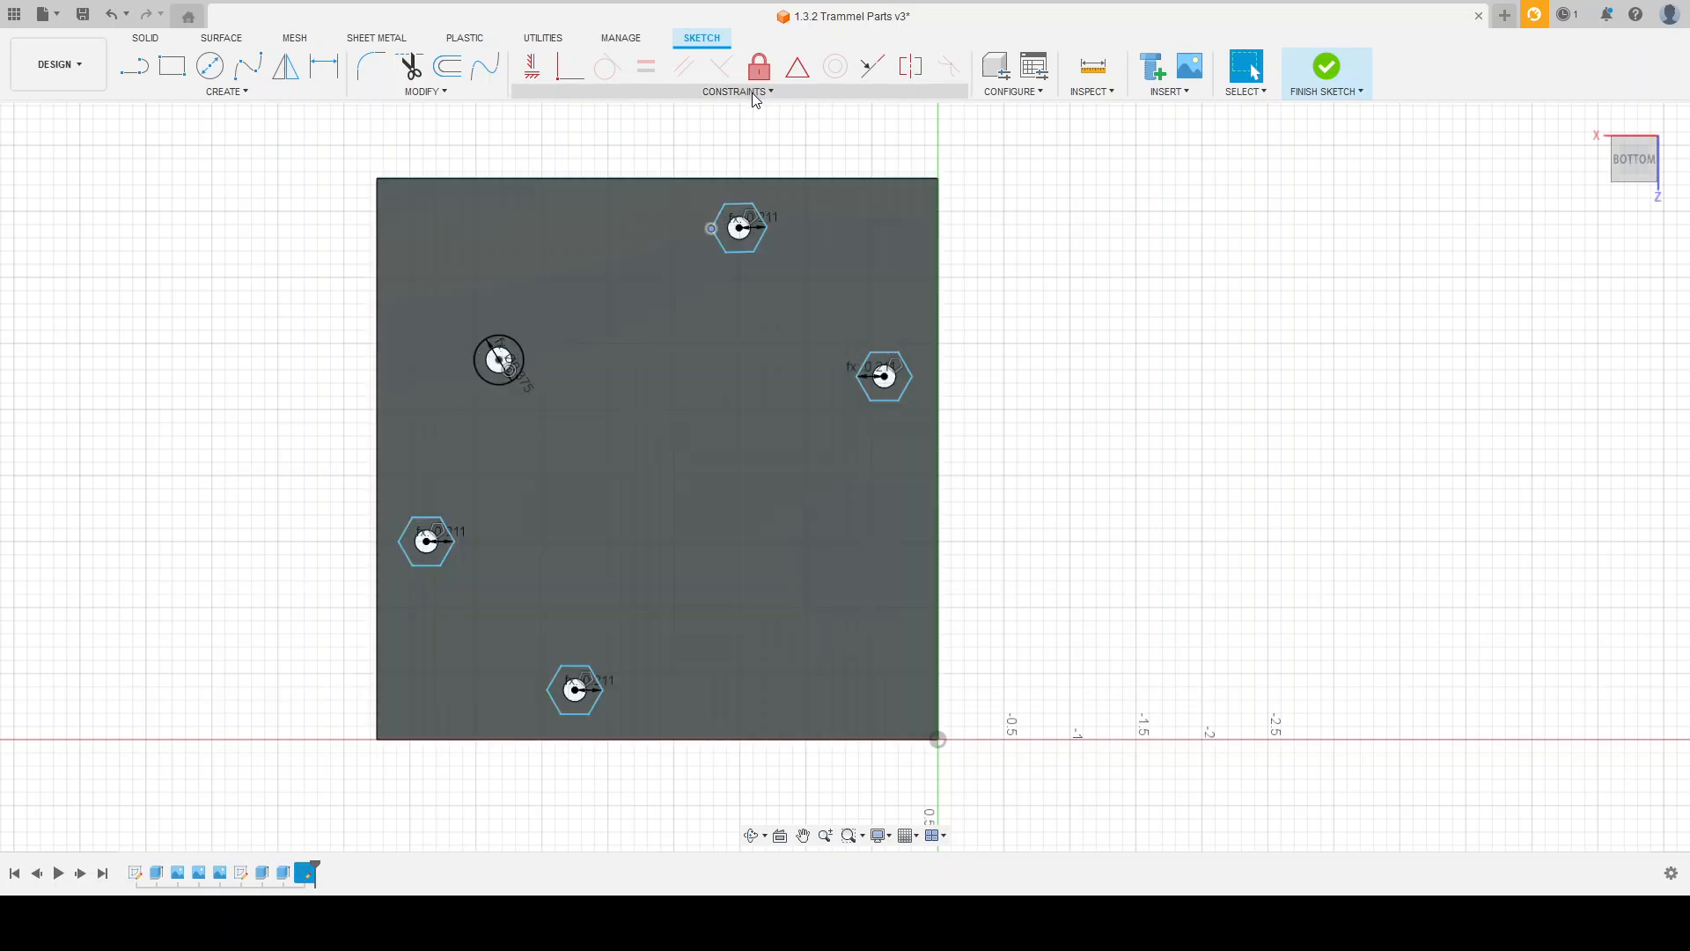
pyautogui.click(740, 167)
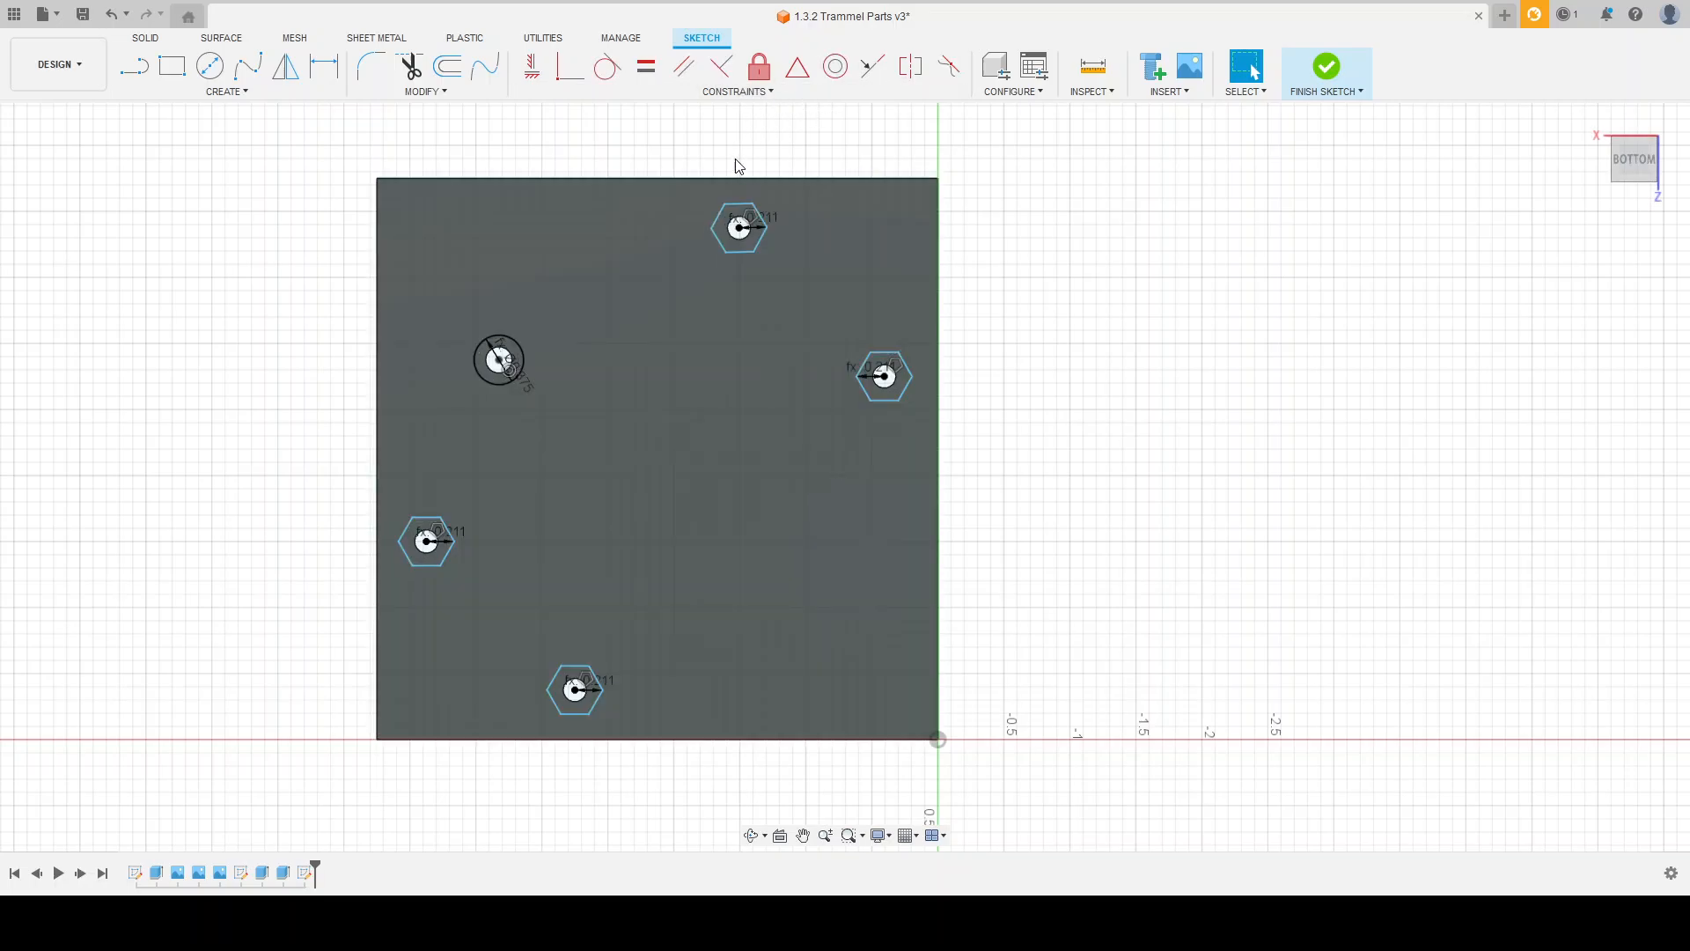
pyautogui.click(686, 74)
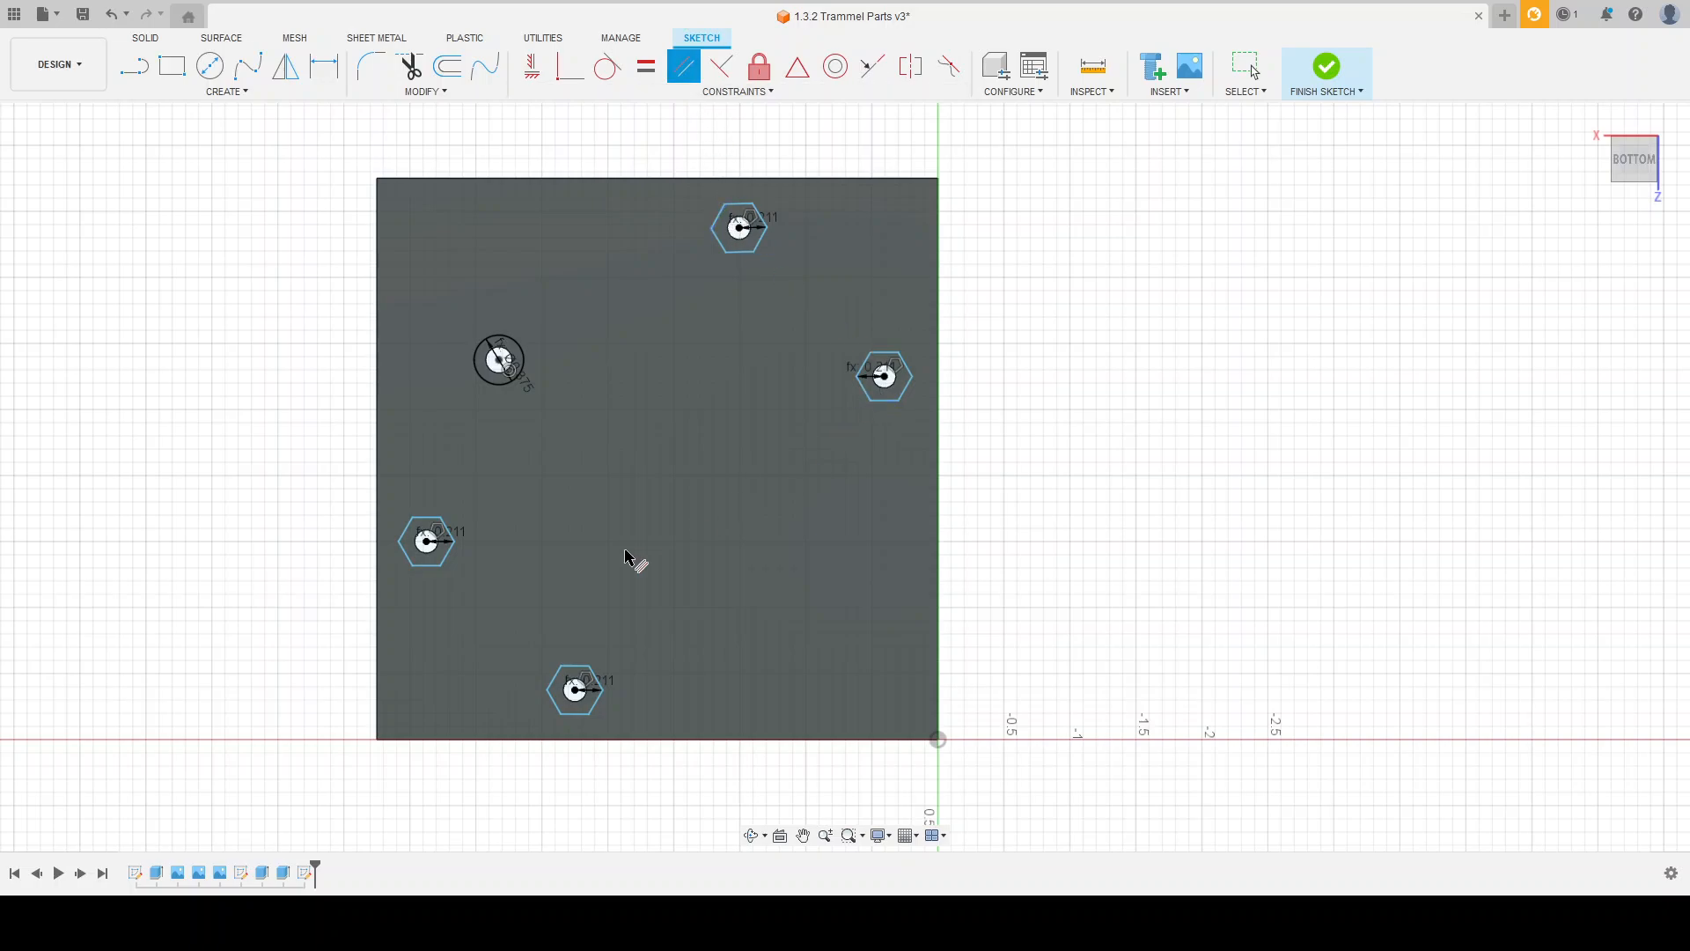
pyautogui.click(720, 226)
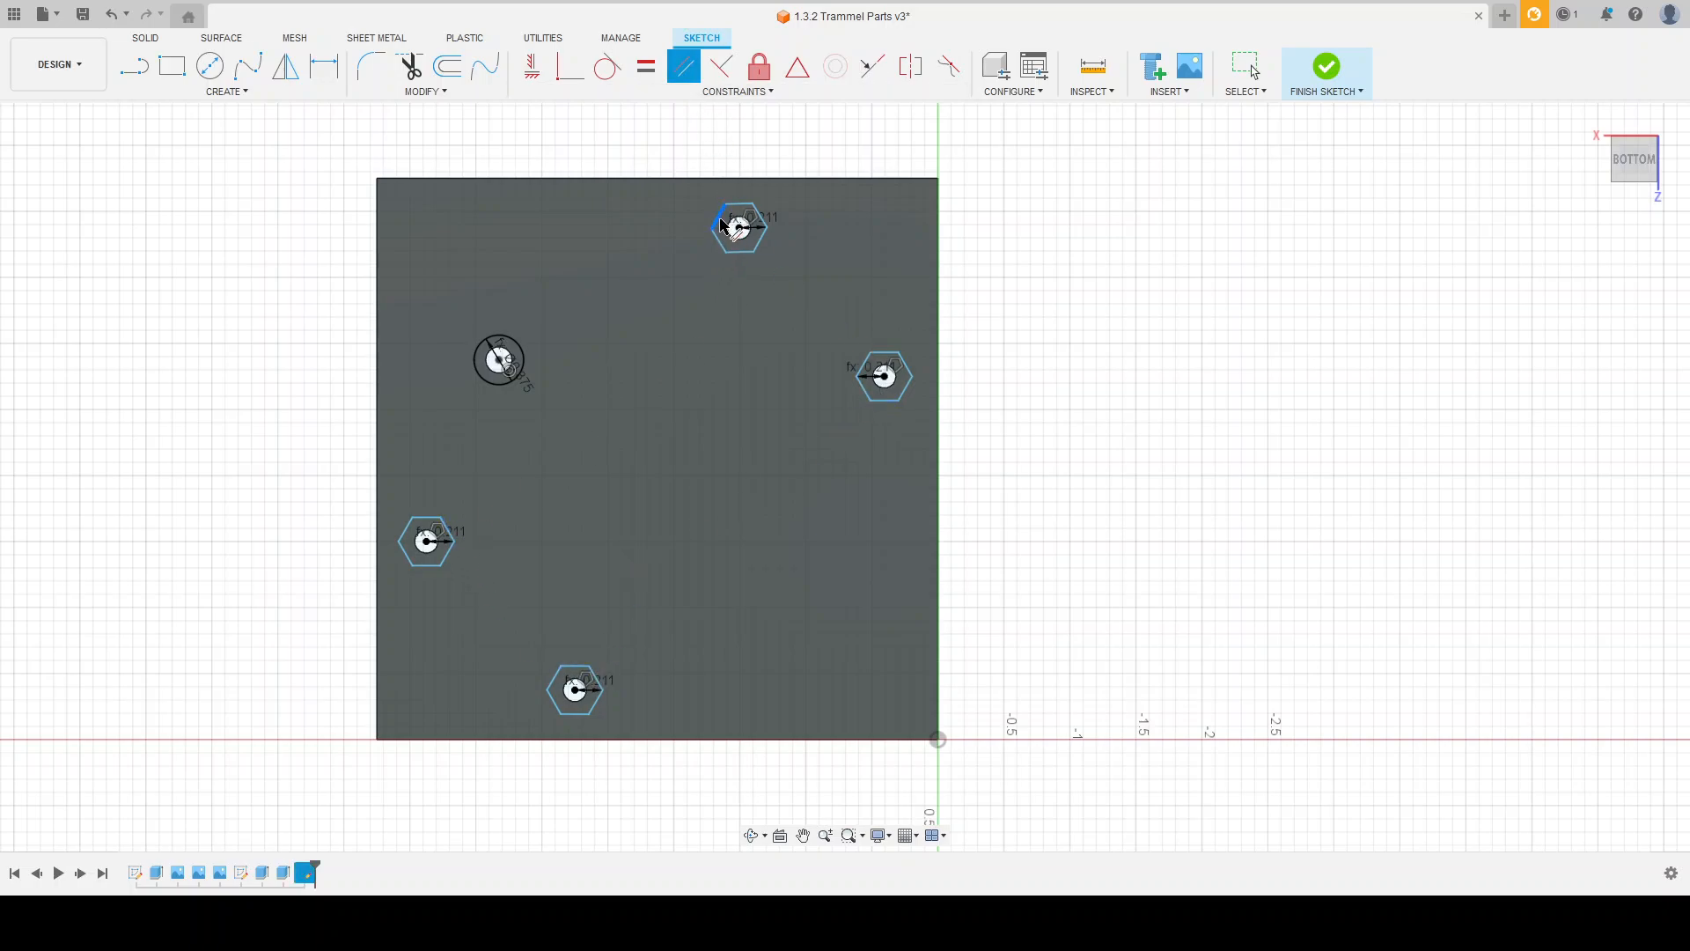
pyautogui.click(407, 537)
pyautogui.click(759, 248)
pyautogui.click(913, 394)
pyautogui.click(741, 254)
pyautogui.click(571, 715)
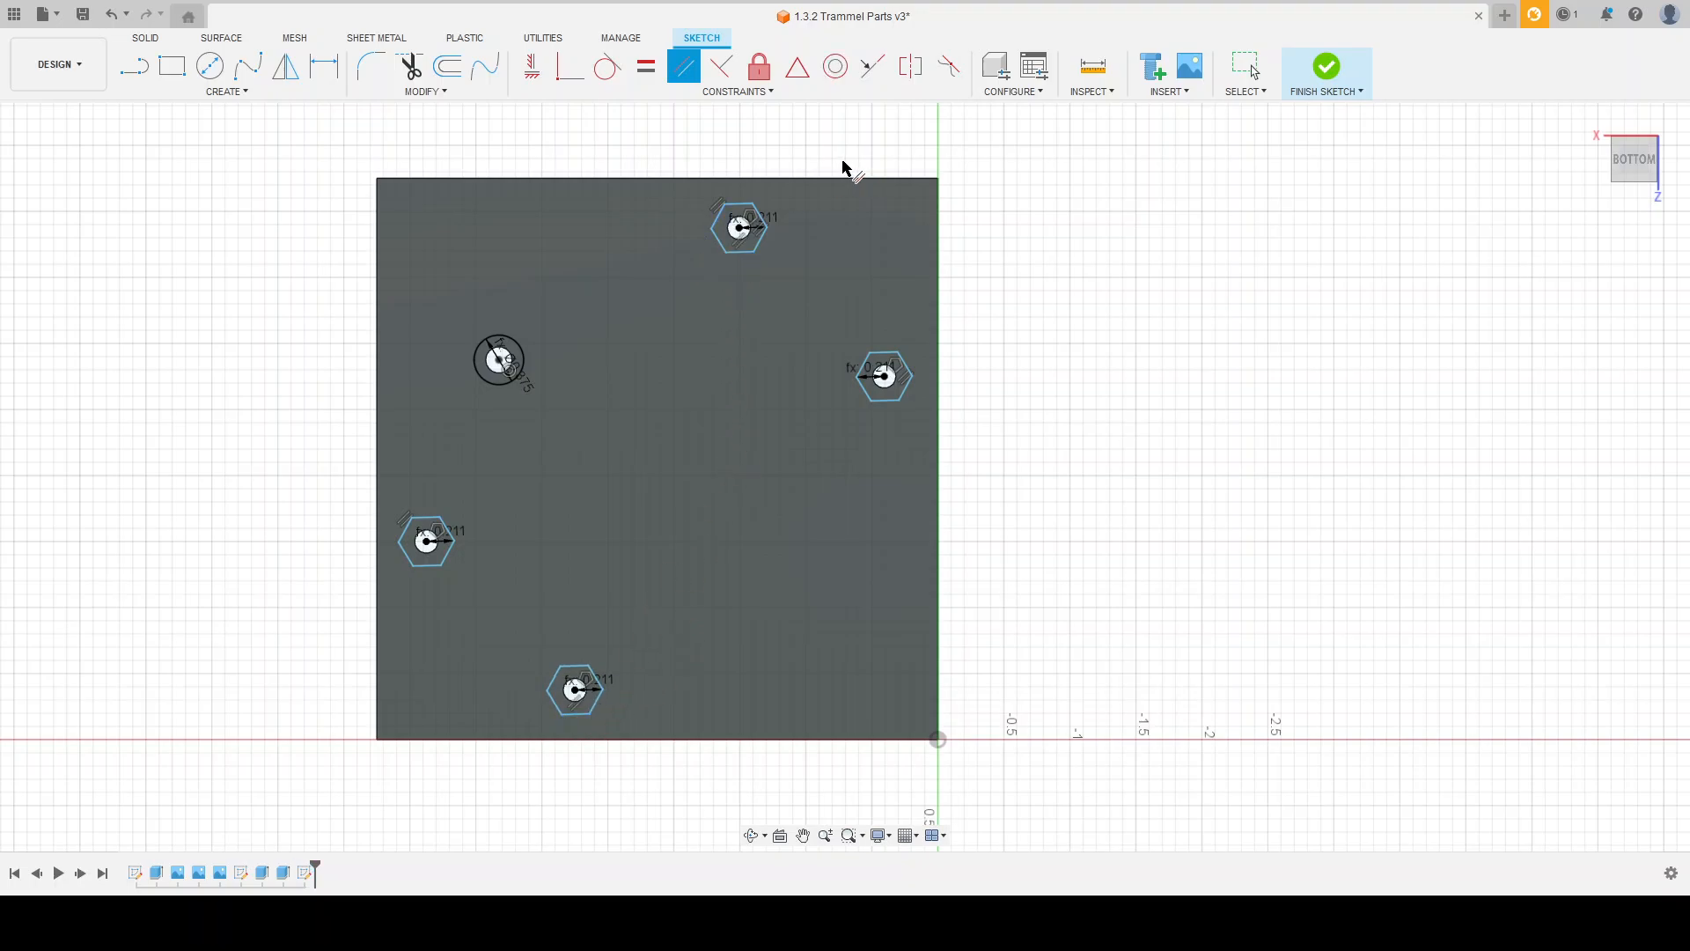
pyautogui.press('Escape')
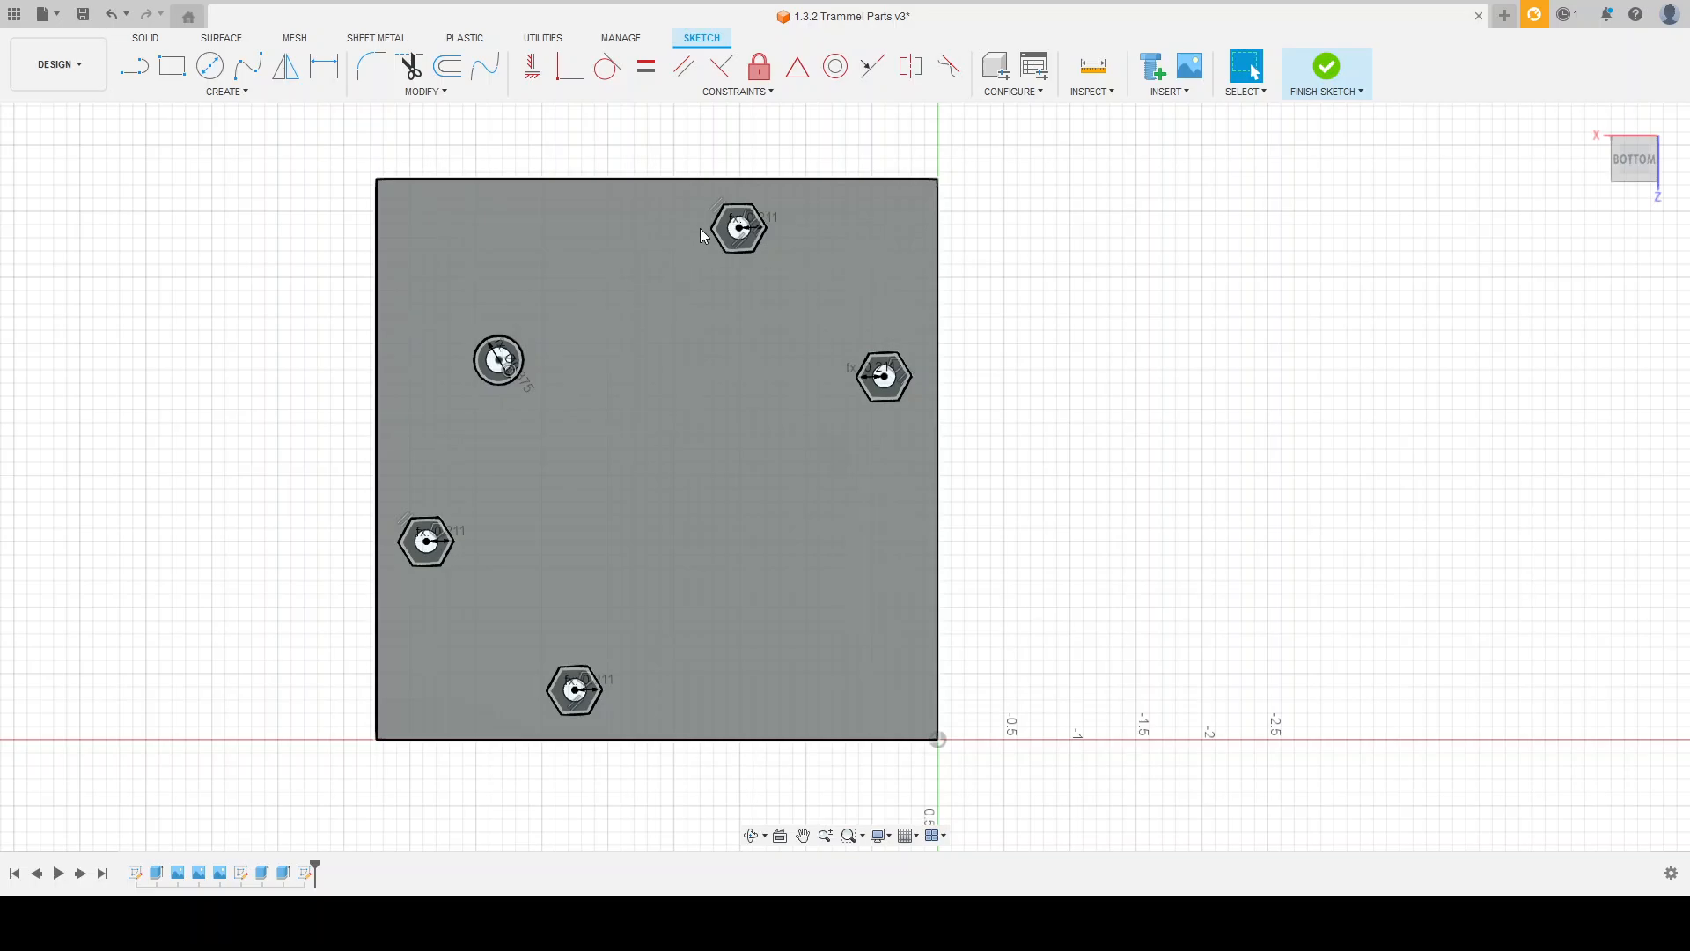
# Step: Rotate the hexagons so their points face up and down, and constrain the upper hexagon's vertical side parallel to the plate's left edge
pyautogui.moveTo(710, 230); pyautogui.dragTo(661, 274)
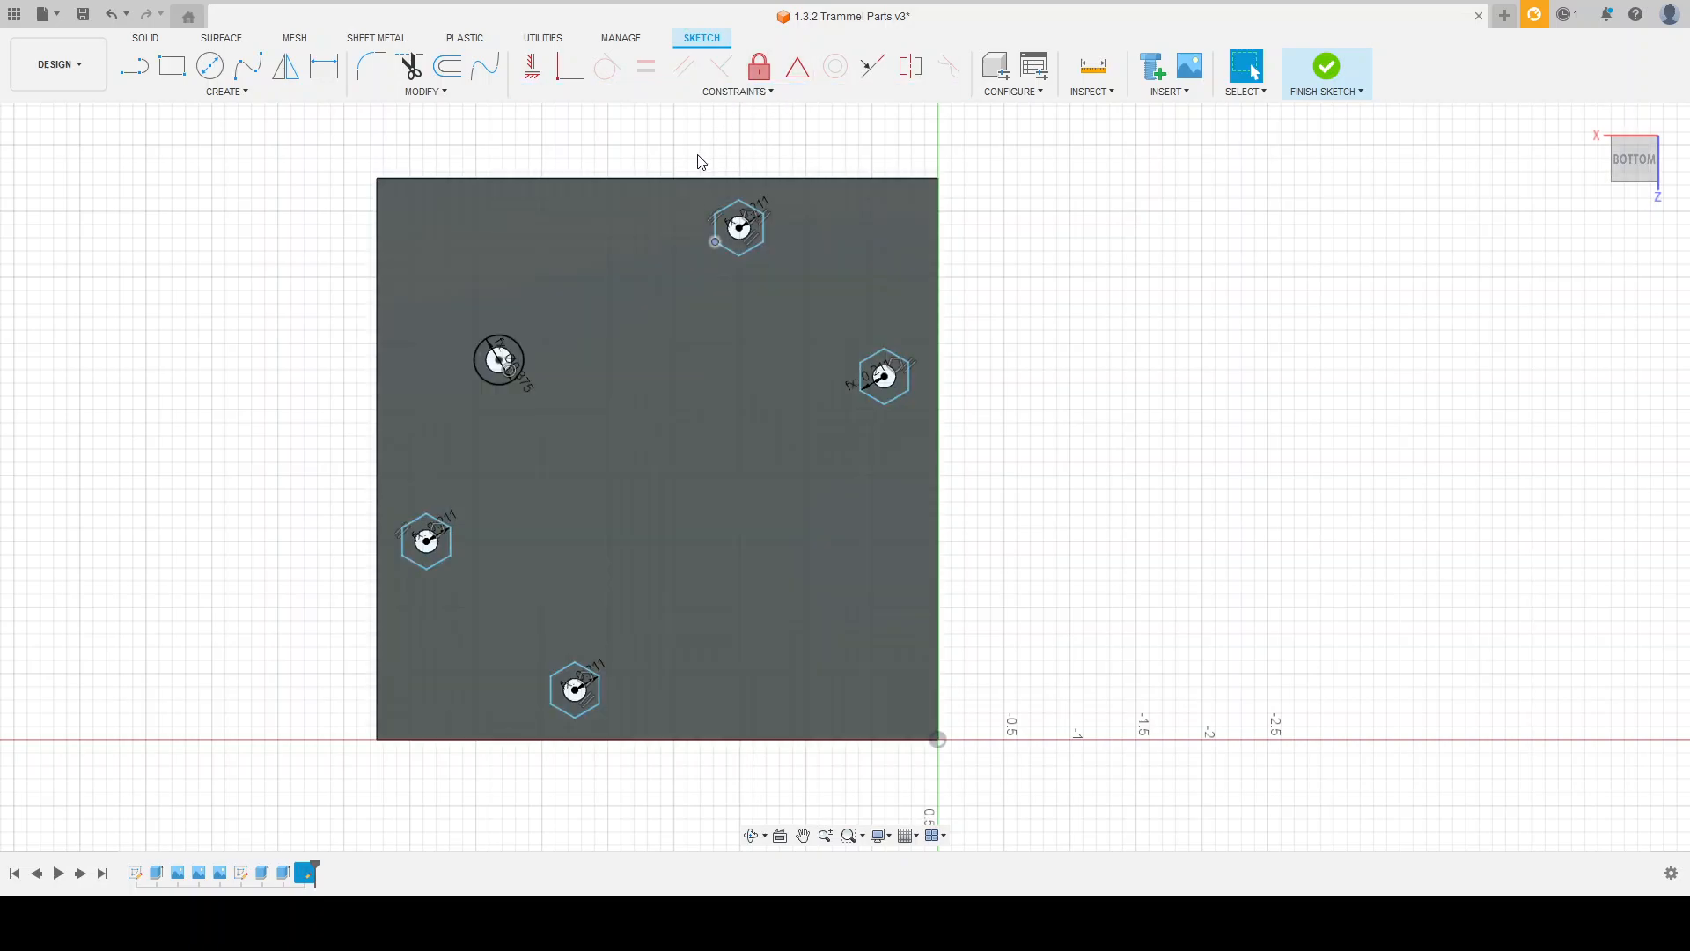
pyautogui.click(689, 69)
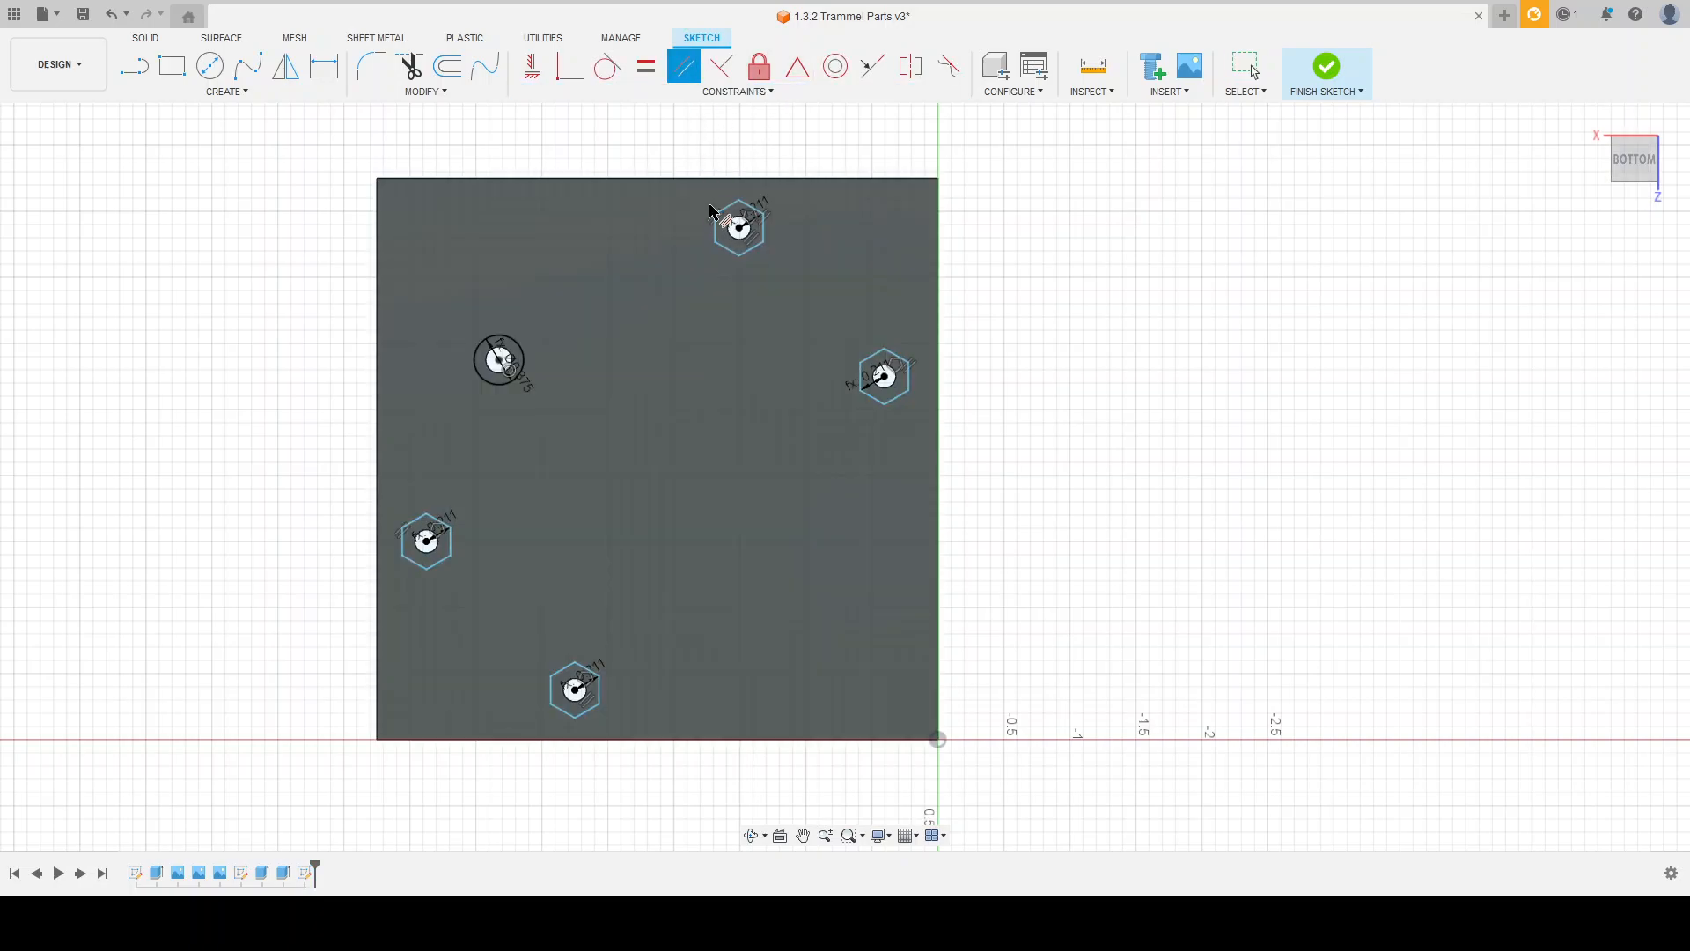
pyautogui.click(715, 231)
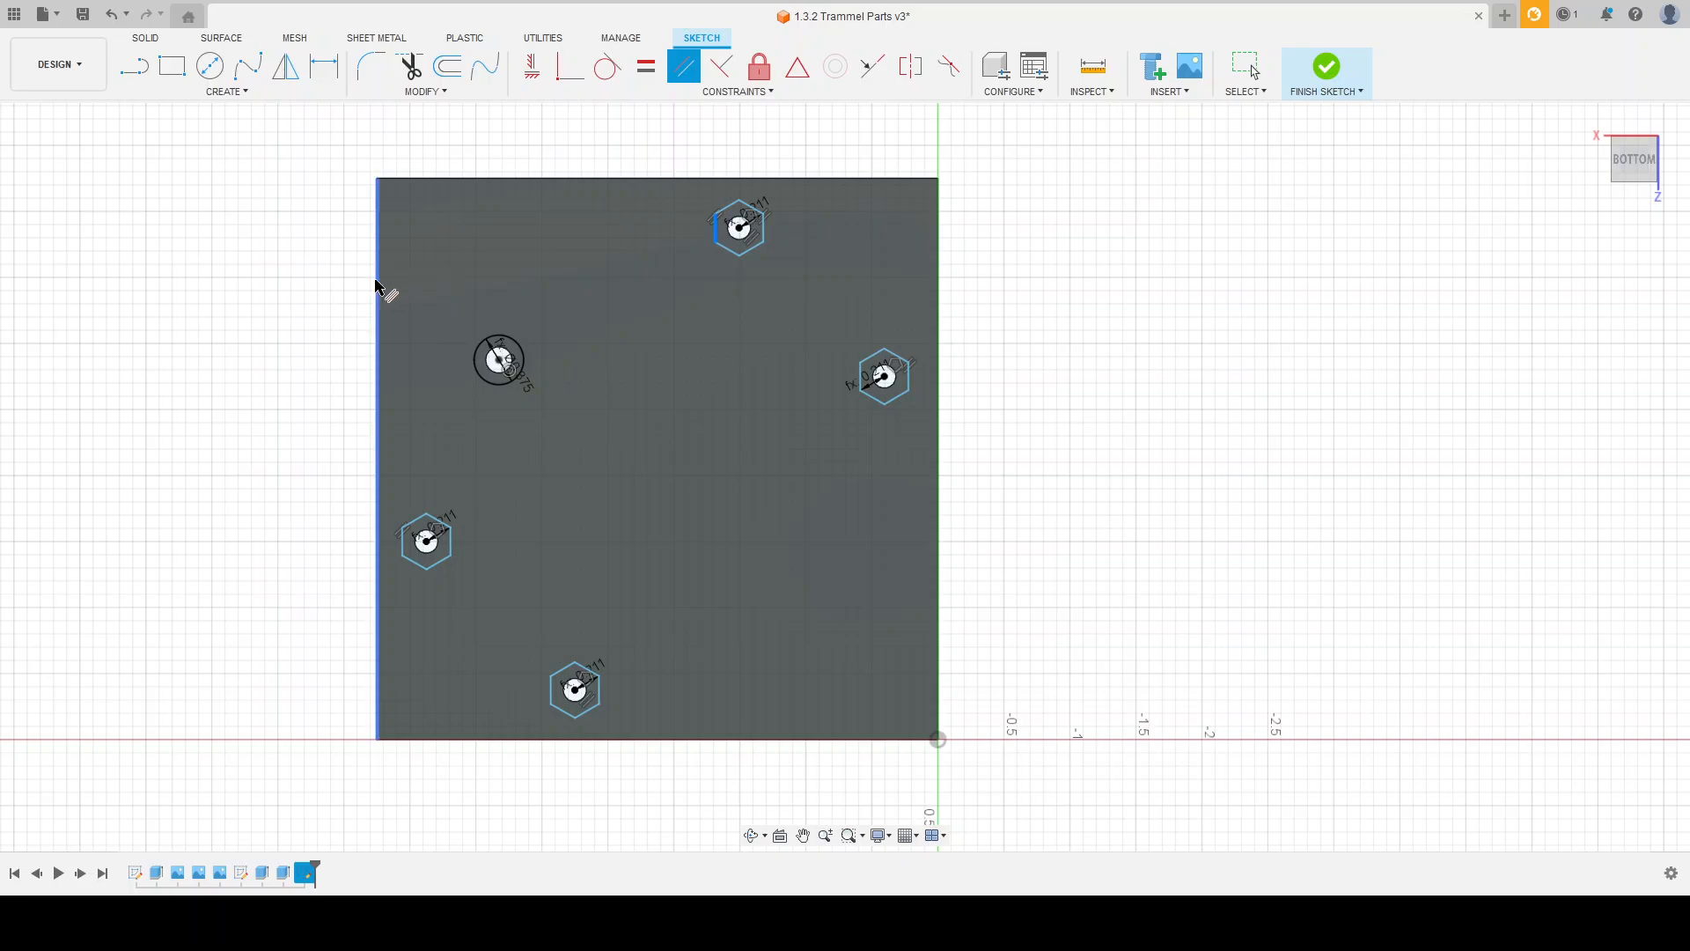
pyautogui.click(378, 287)
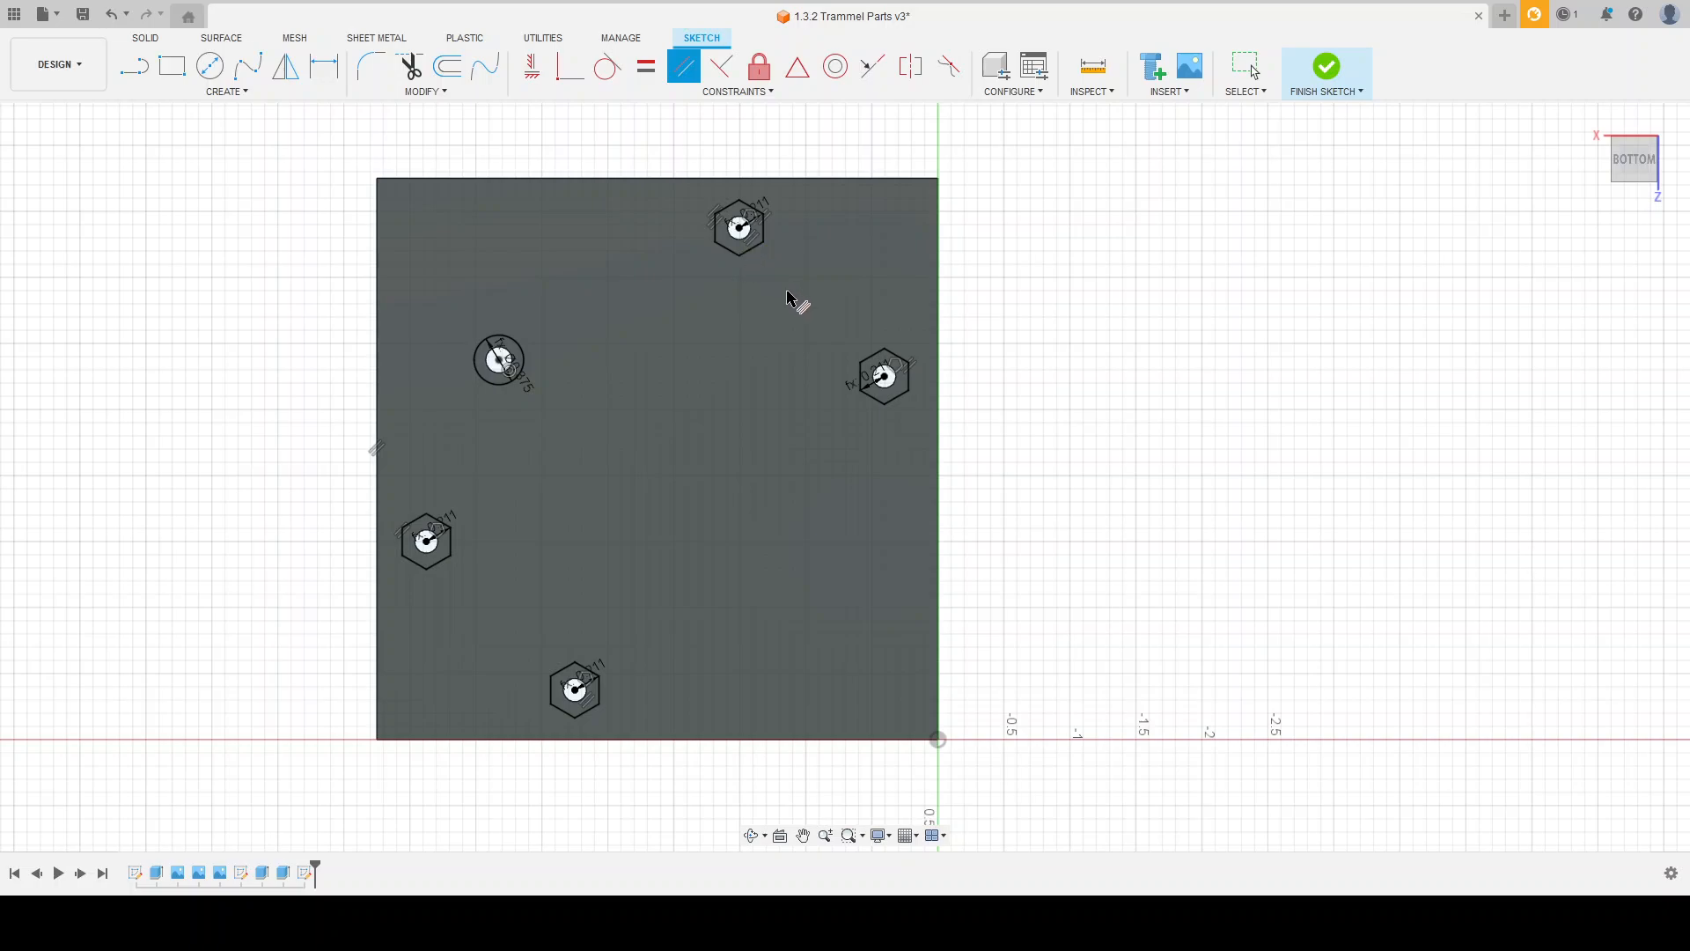
pyautogui.press('Escape')
pyautogui.click(740, 255)
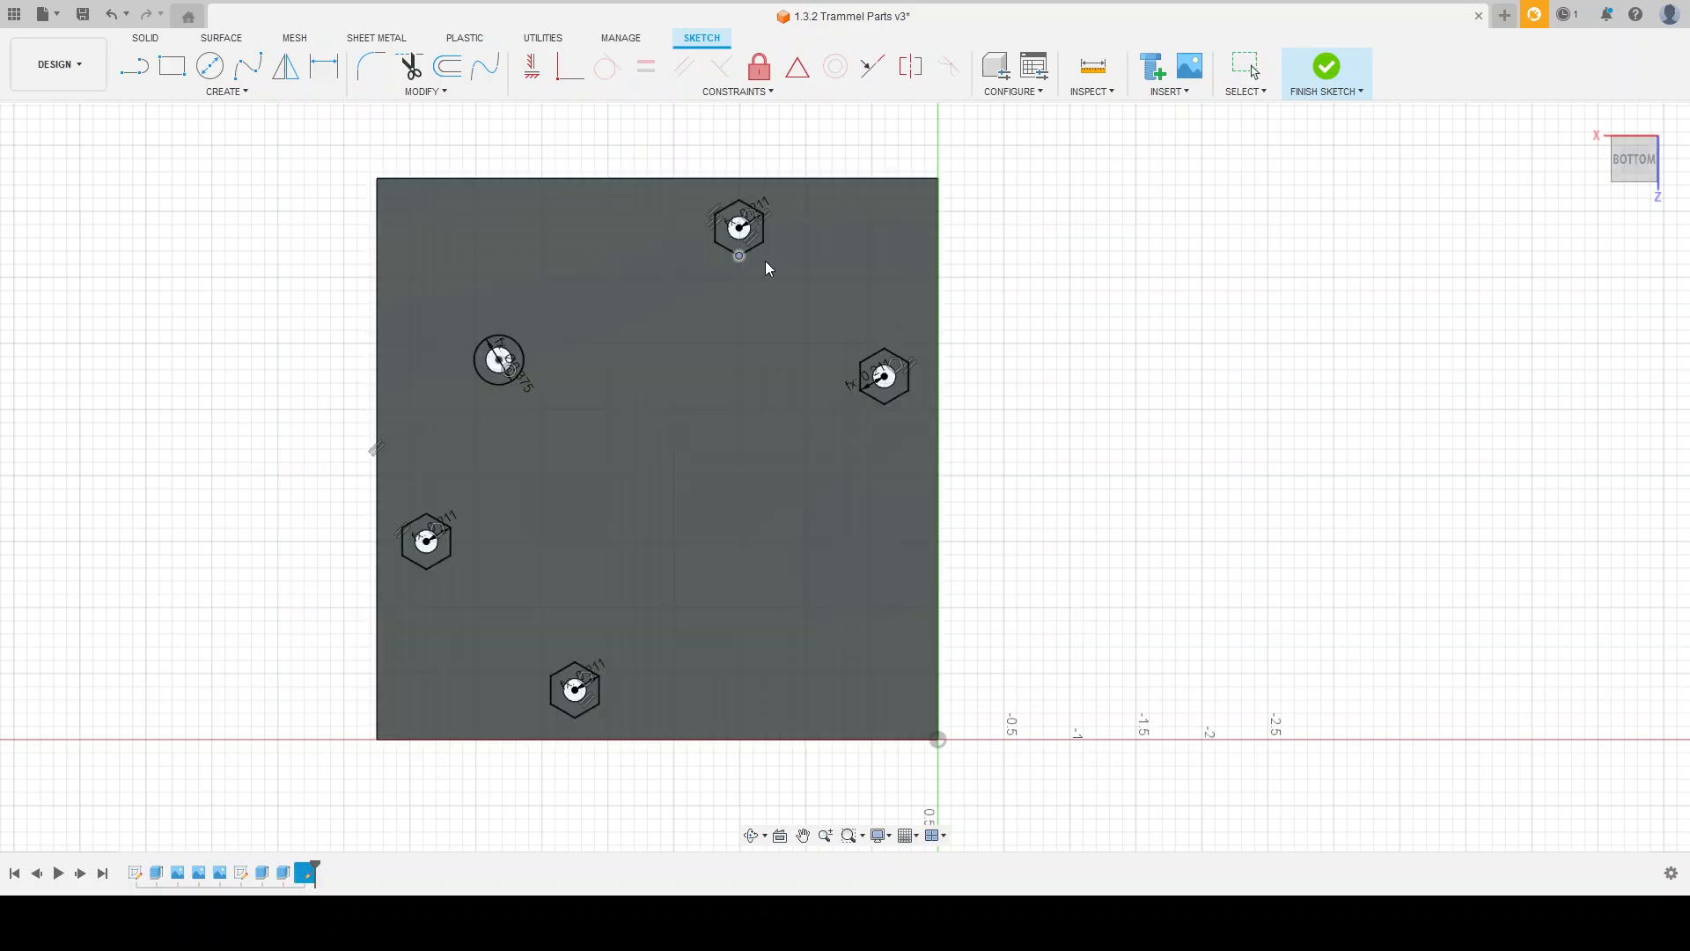
pyautogui.click(1041, 278)
# Step: Finish the sketch and cut the circular ring and the four hexagon profiles into the plate's underside with Extrude
pyautogui.scroll(2, 727, 242)
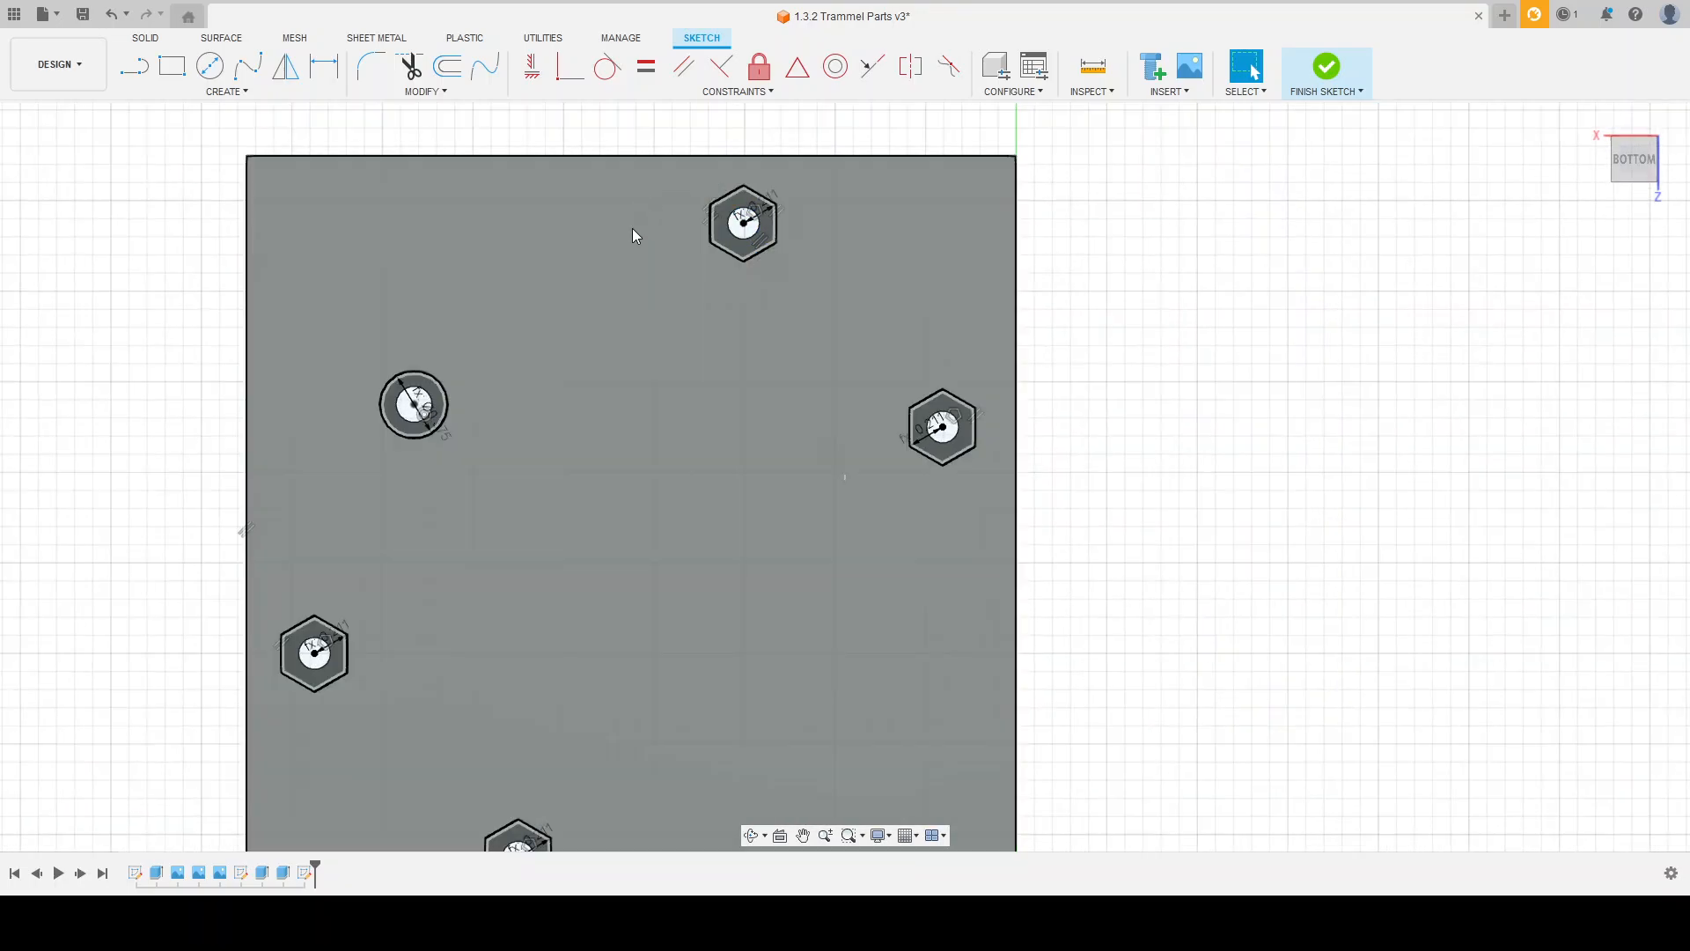
pyautogui.scroll(-1, 592, 226)
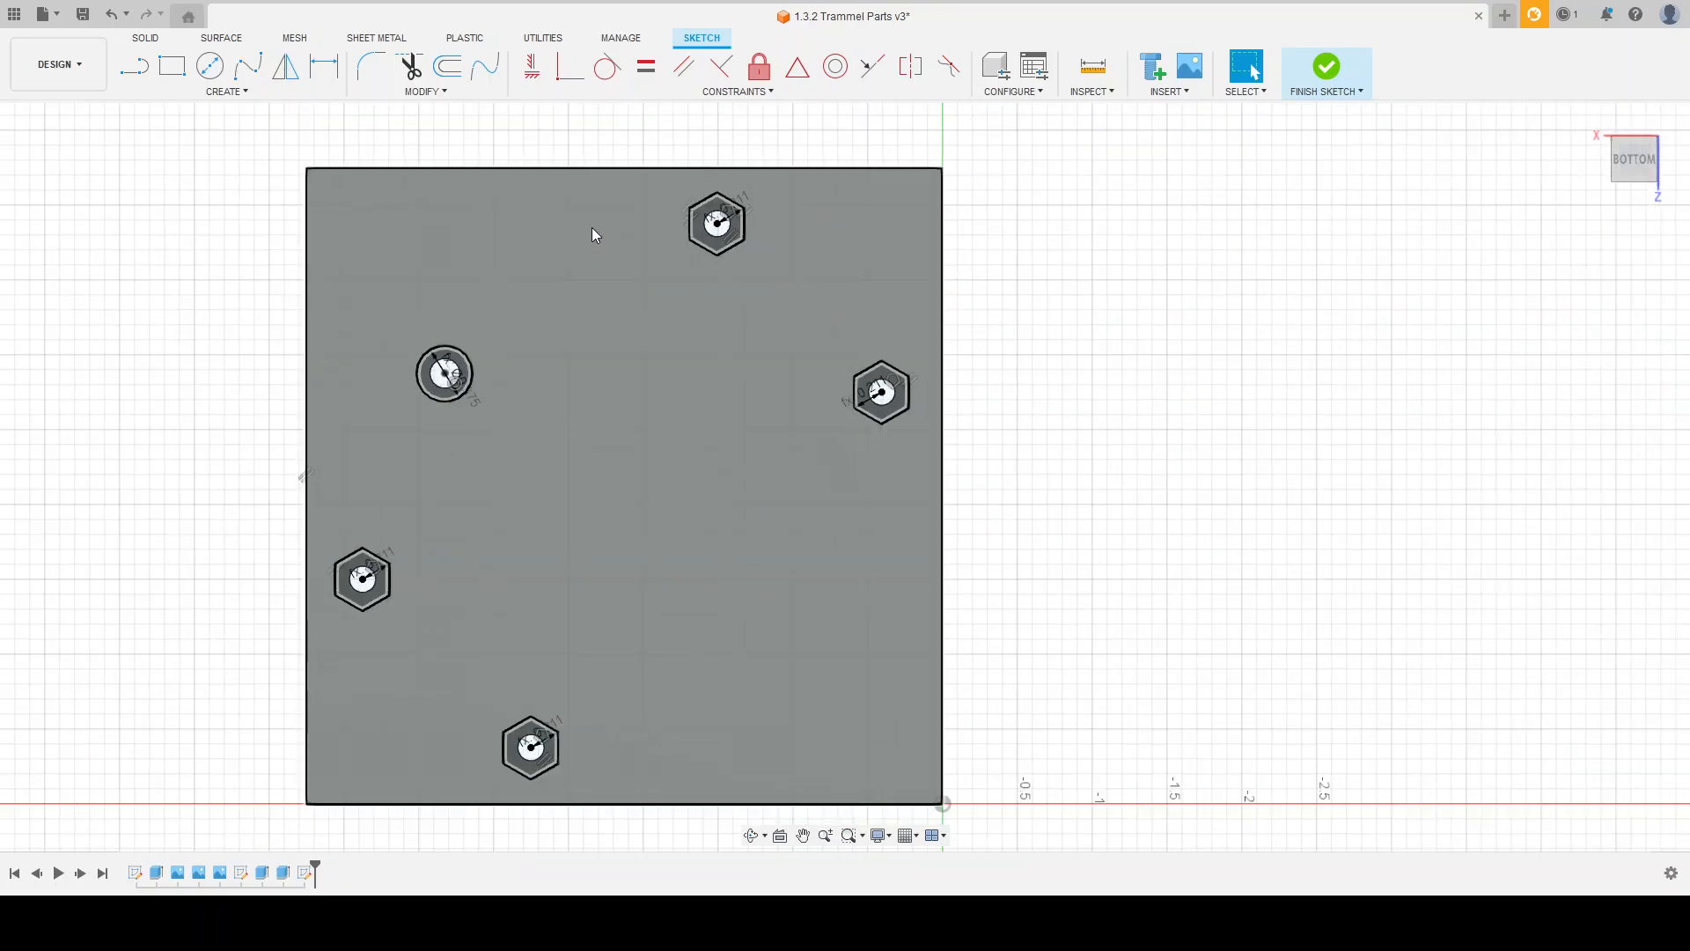
pyautogui.keyDown('shift'); pyautogui.moveTo(996, 344); pyautogui.dragTo(999, 321, button='middle'); pyautogui.keyUp('shift')
pyautogui.keyDown('shift'); pyautogui.moveTo(1008, 296); pyautogui.dragTo(1004, 295, button='middle'); pyautogui.keyUp('shift')
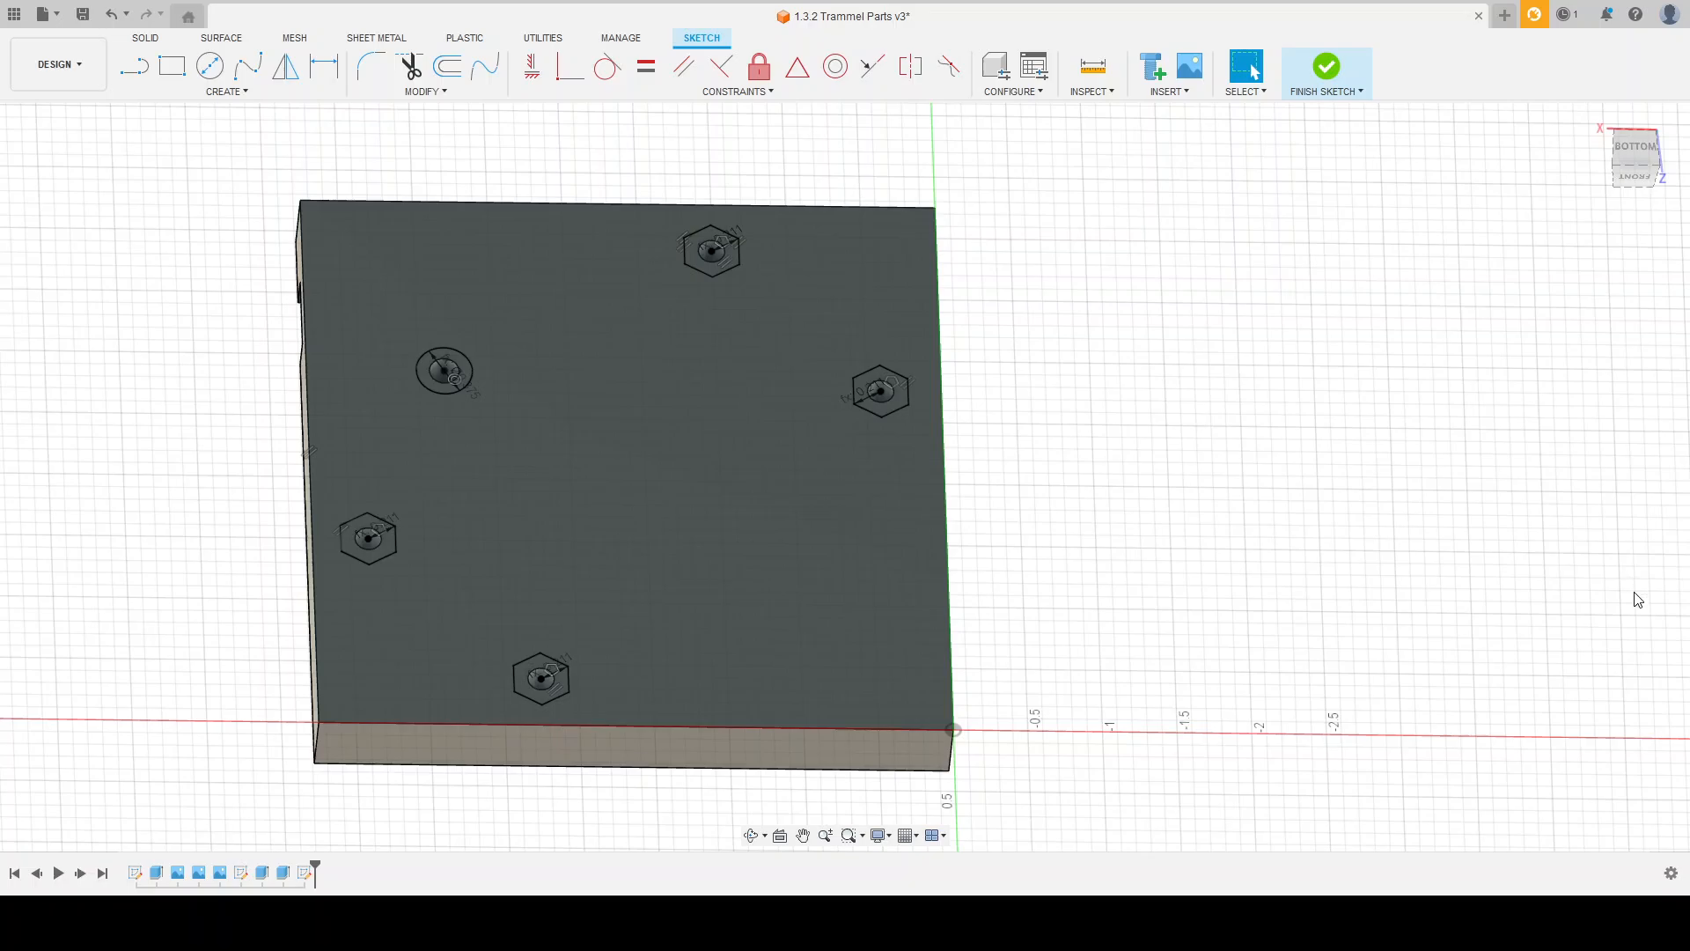
pyautogui.click(1635, 592)
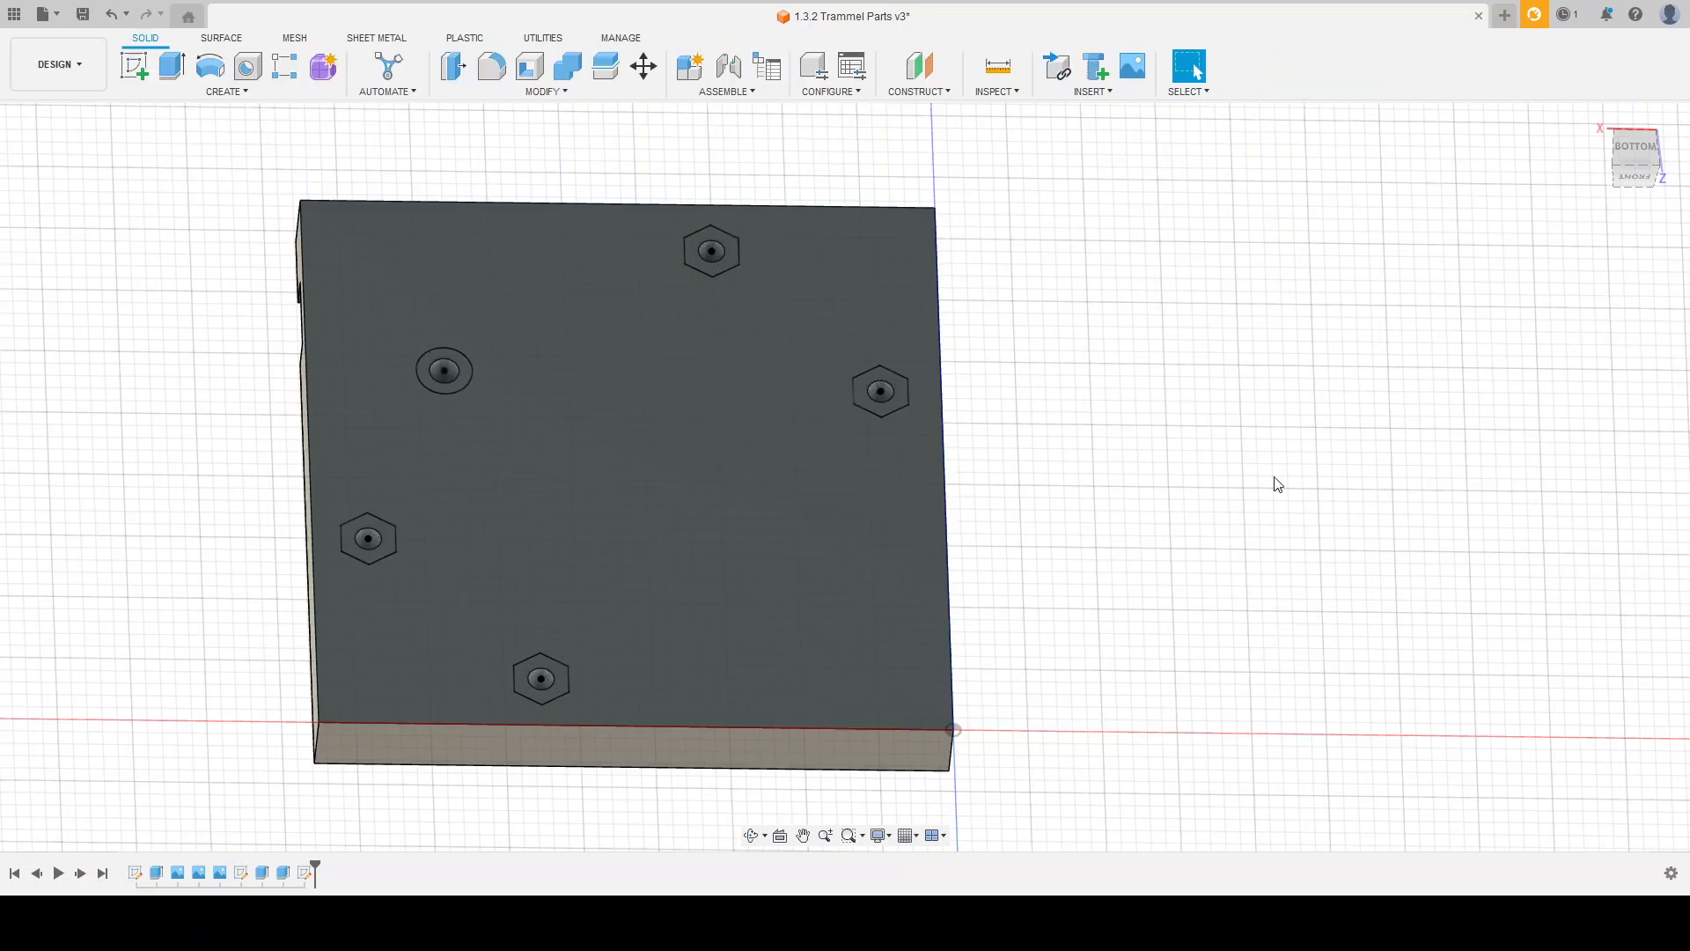
pyautogui.click(179, 77)
pyautogui.click(431, 370)
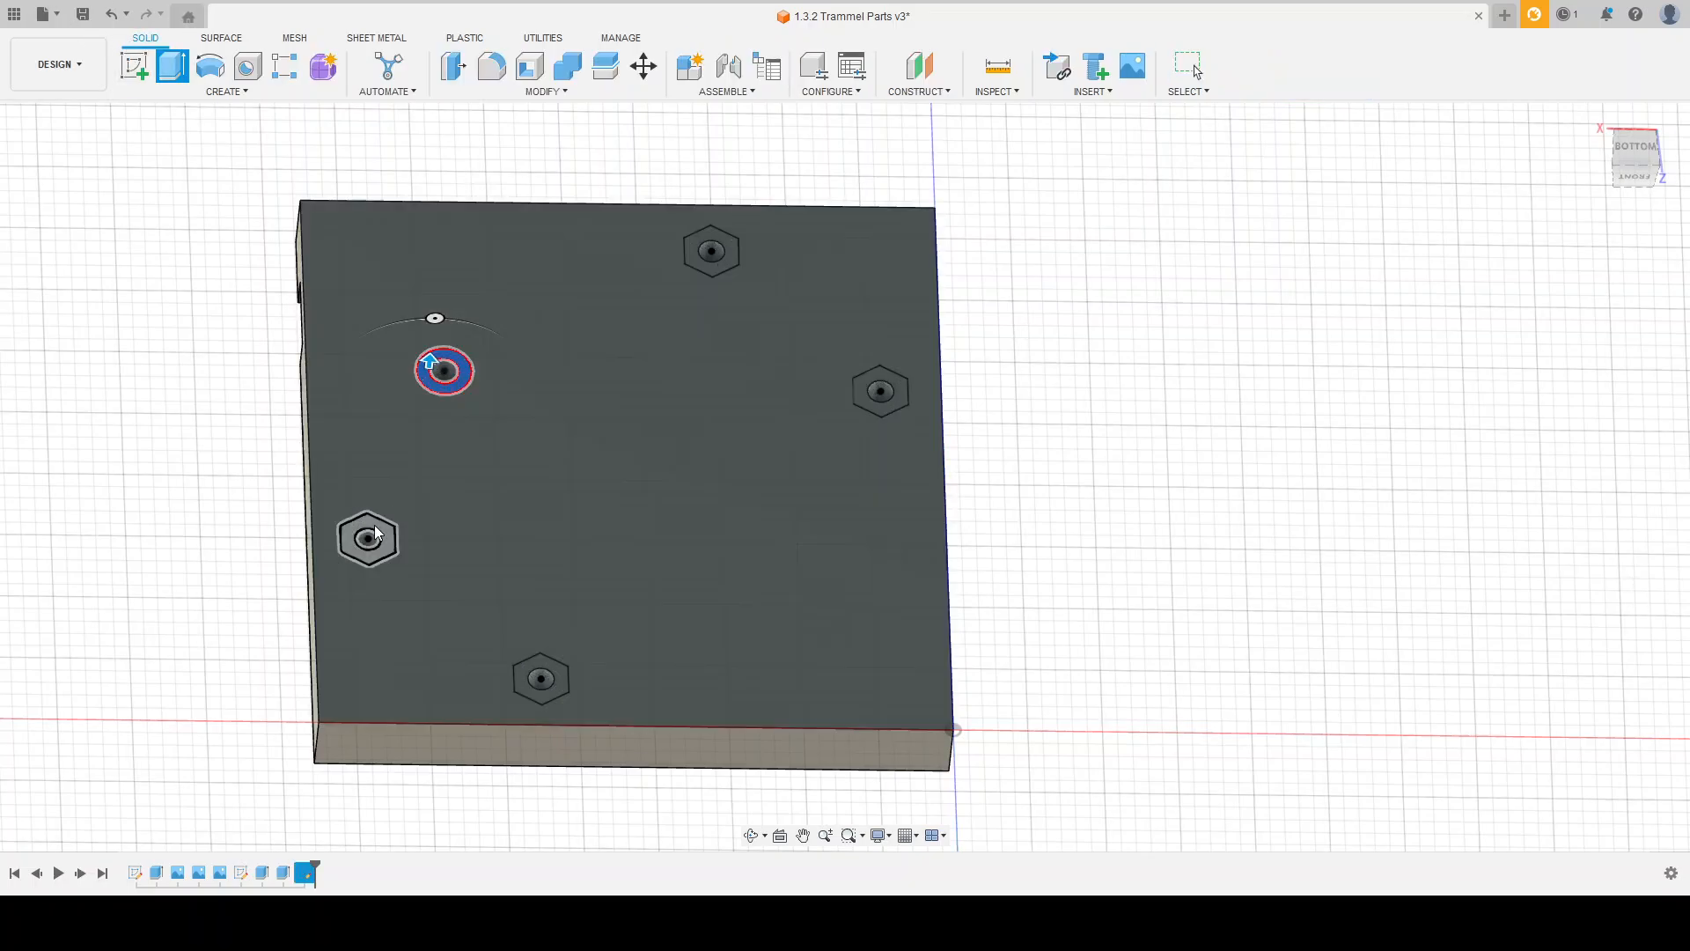
pyautogui.click(368, 539)
pyautogui.click(691, 253)
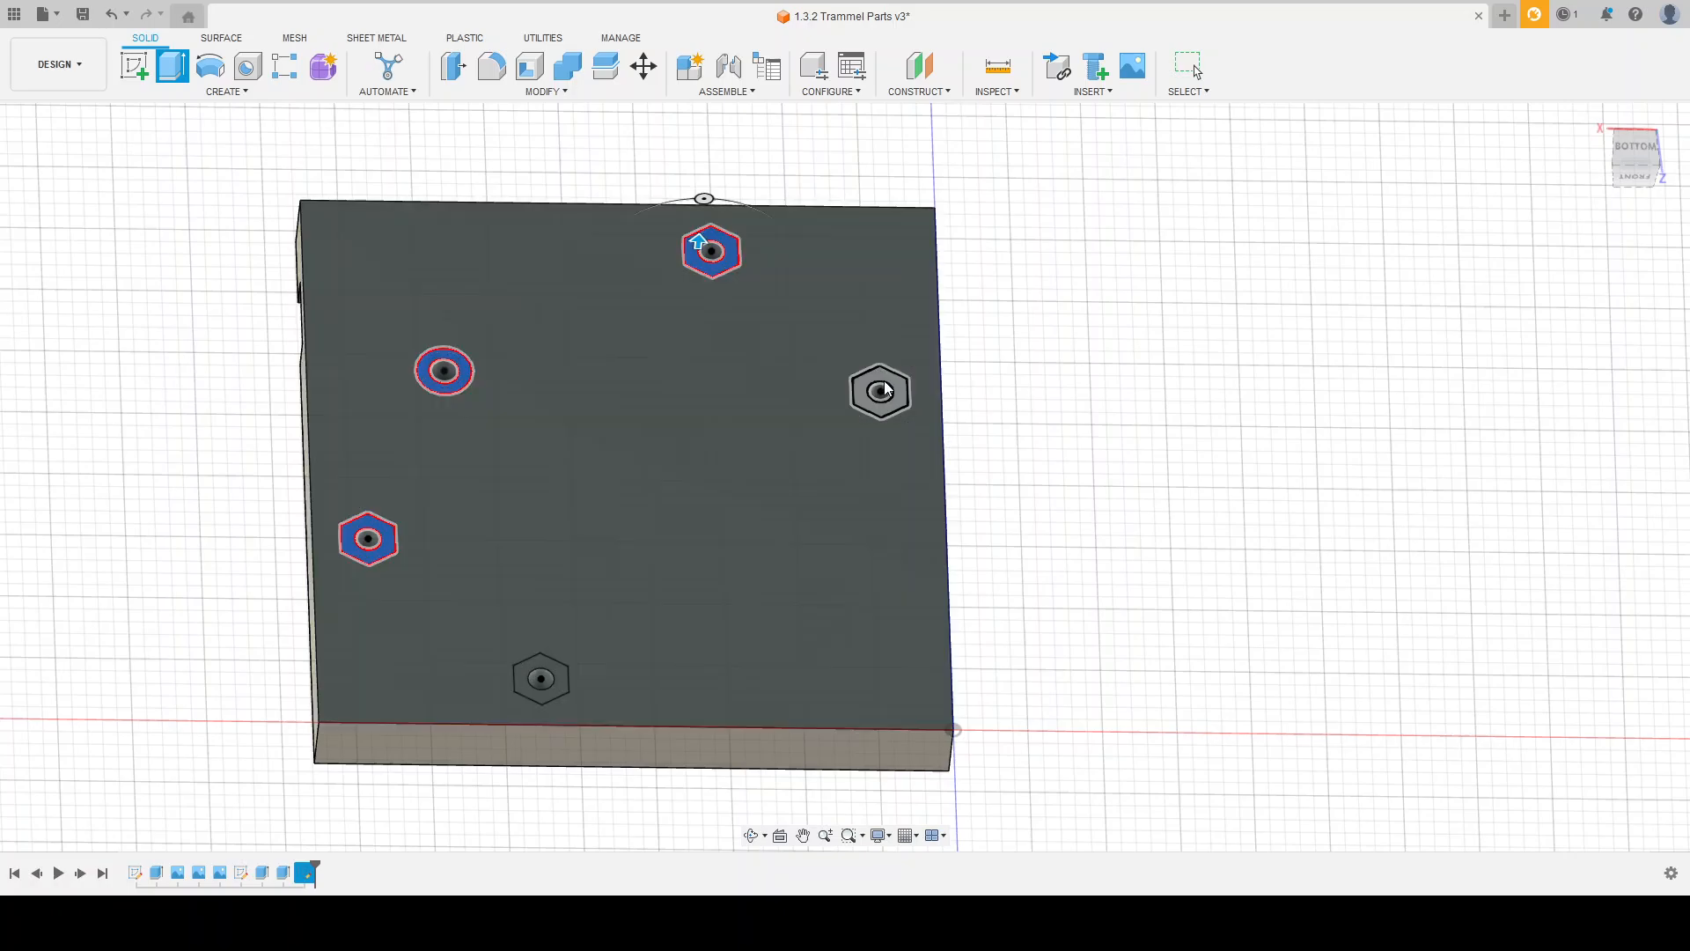
pyautogui.click(879, 389)
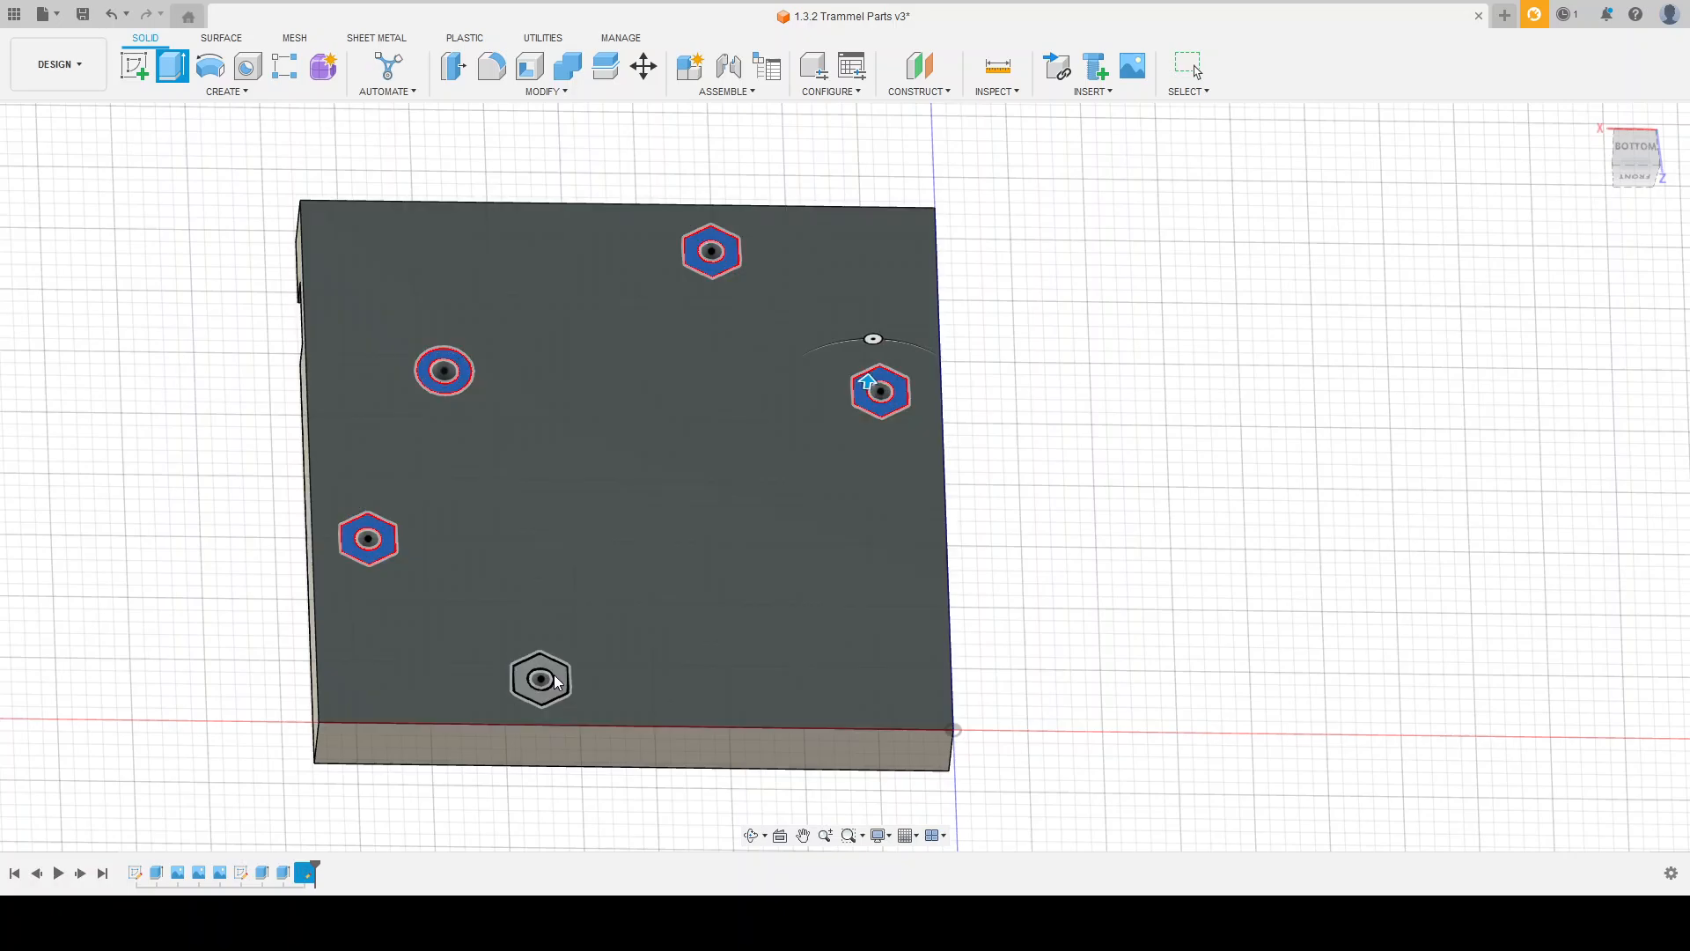
pyautogui.click(561, 682)
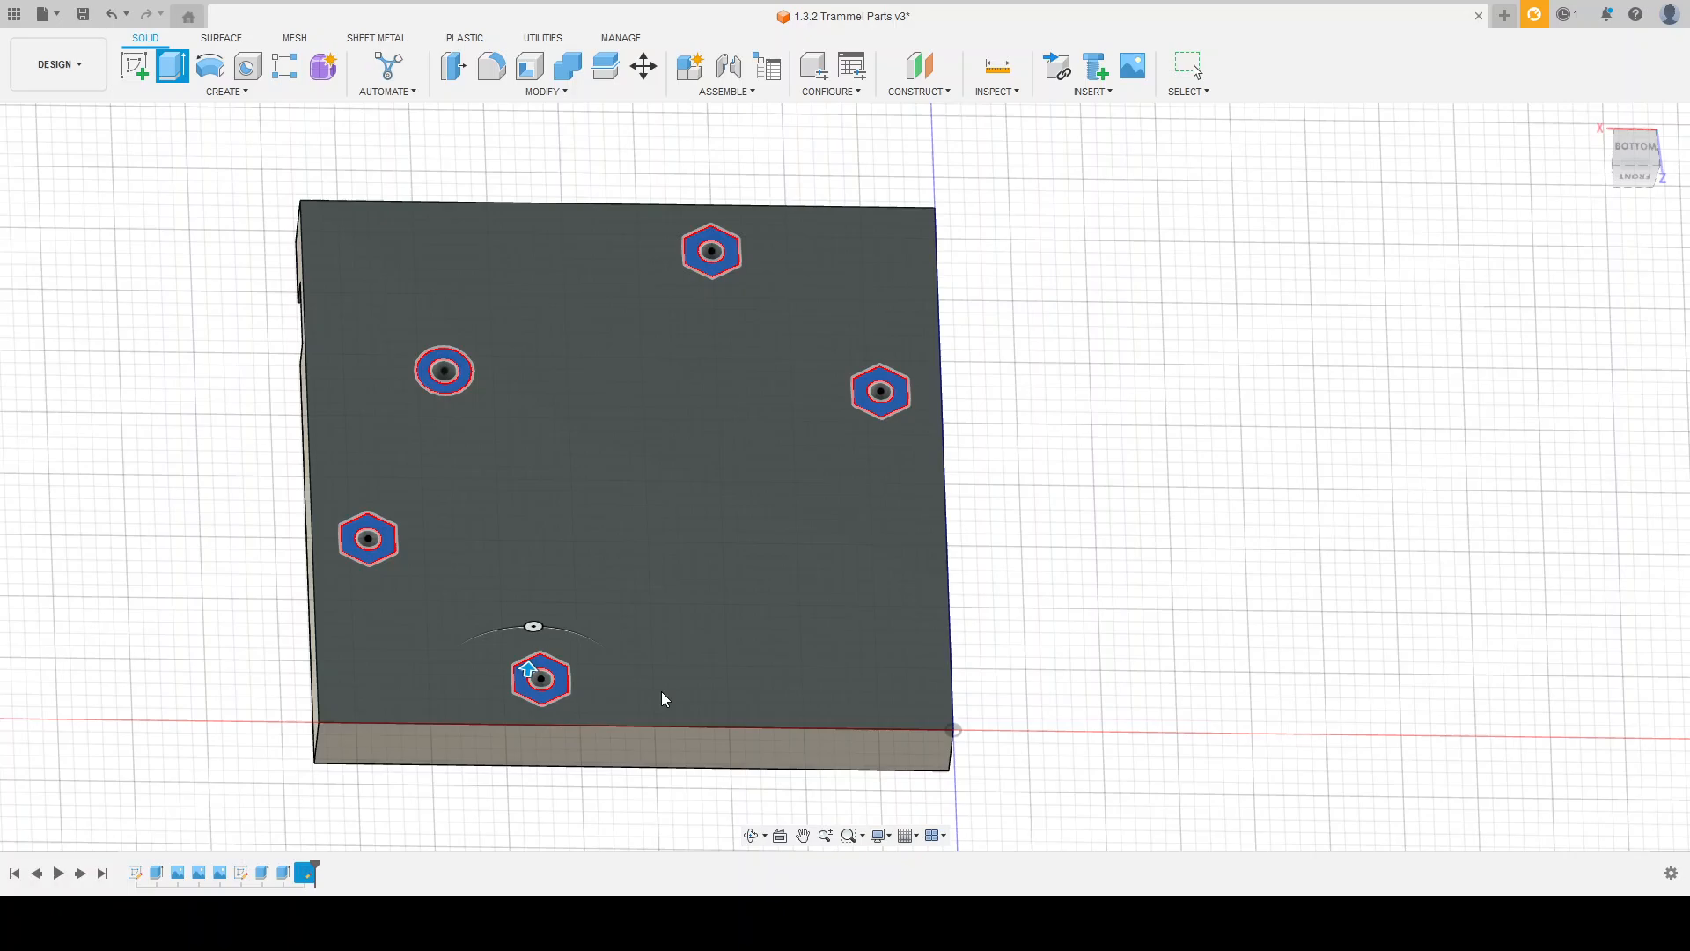
pyautogui.press('Return')
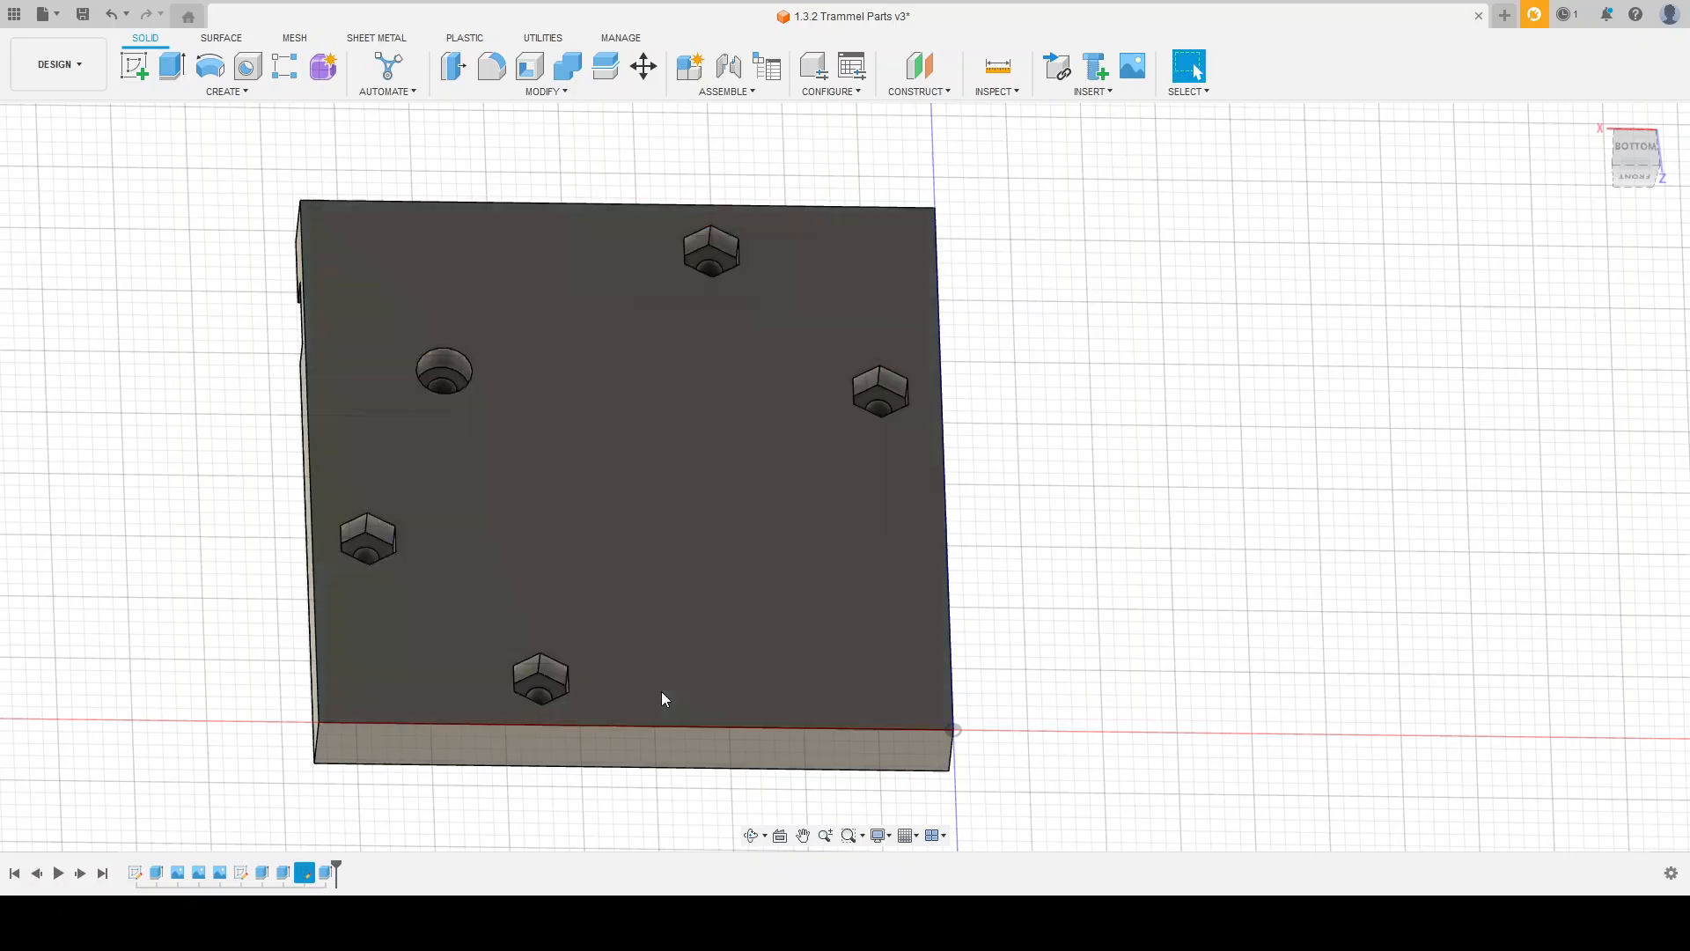
# Step: Examine the plate's recesses and top face, and bring the Screw Slide Block drawing beside it into view
pyautogui.keyDown('shift'); pyautogui.moveTo(1072, 524); pyautogui.dragTo(959, 552, button='middle'); pyautogui.keyUp('shift')
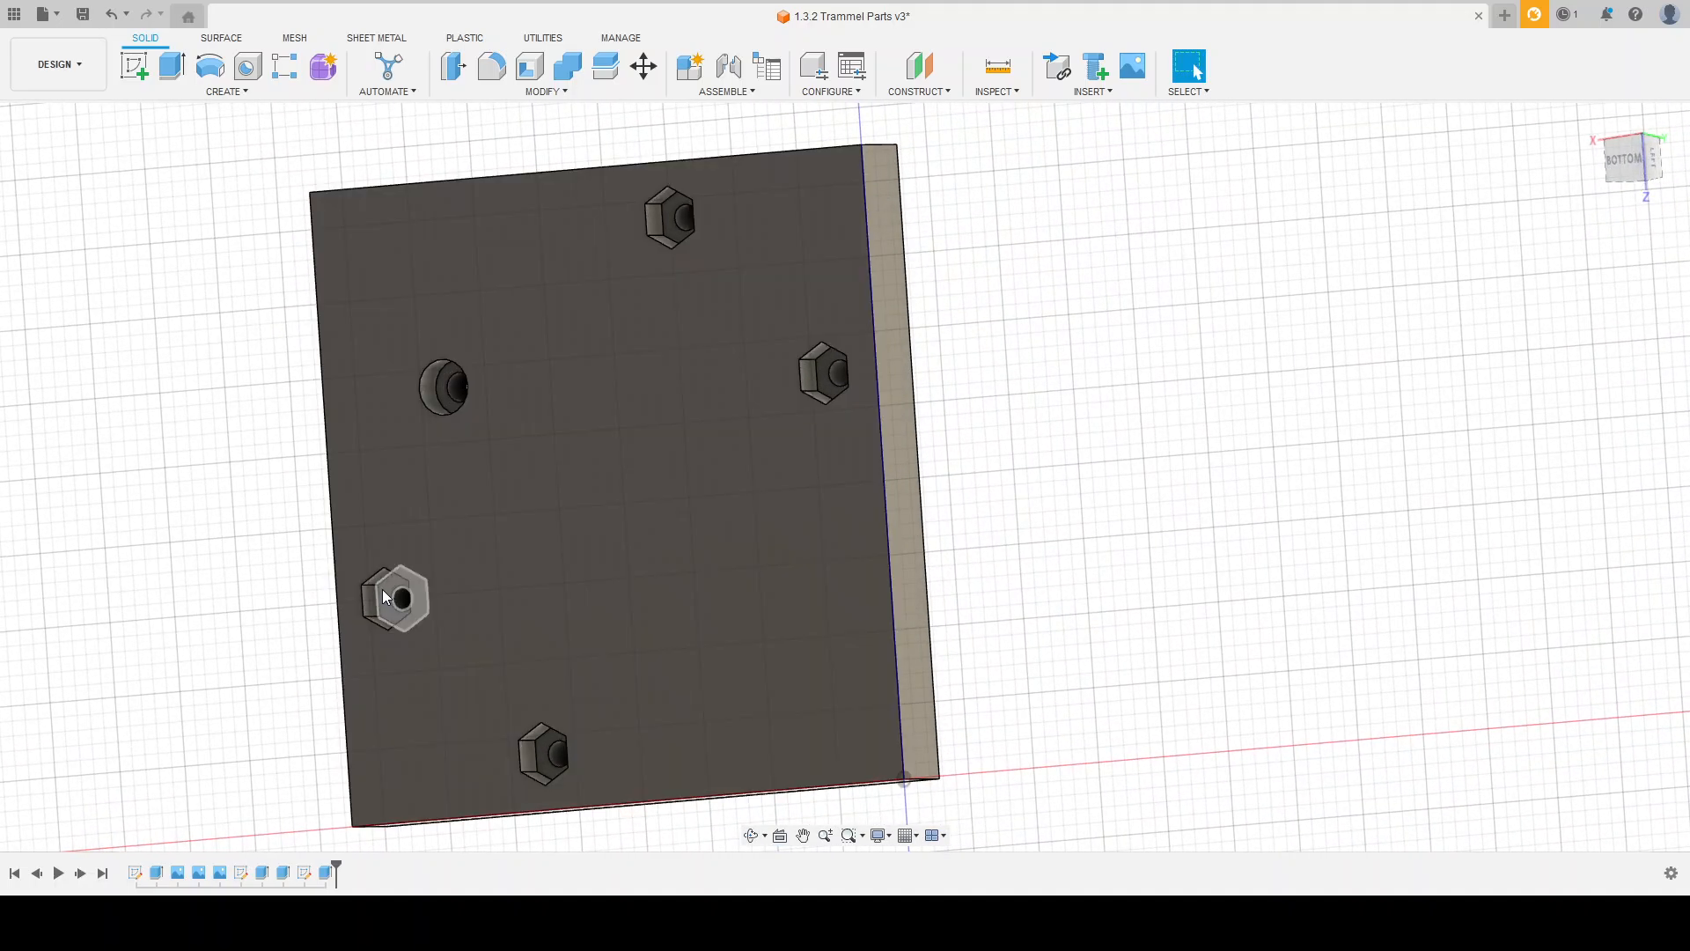
pyautogui.keyDown('shift'); pyautogui.moveTo(1086, 411); pyautogui.dragTo(836, 405, button='middle'); pyautogui.keyUp('shift')
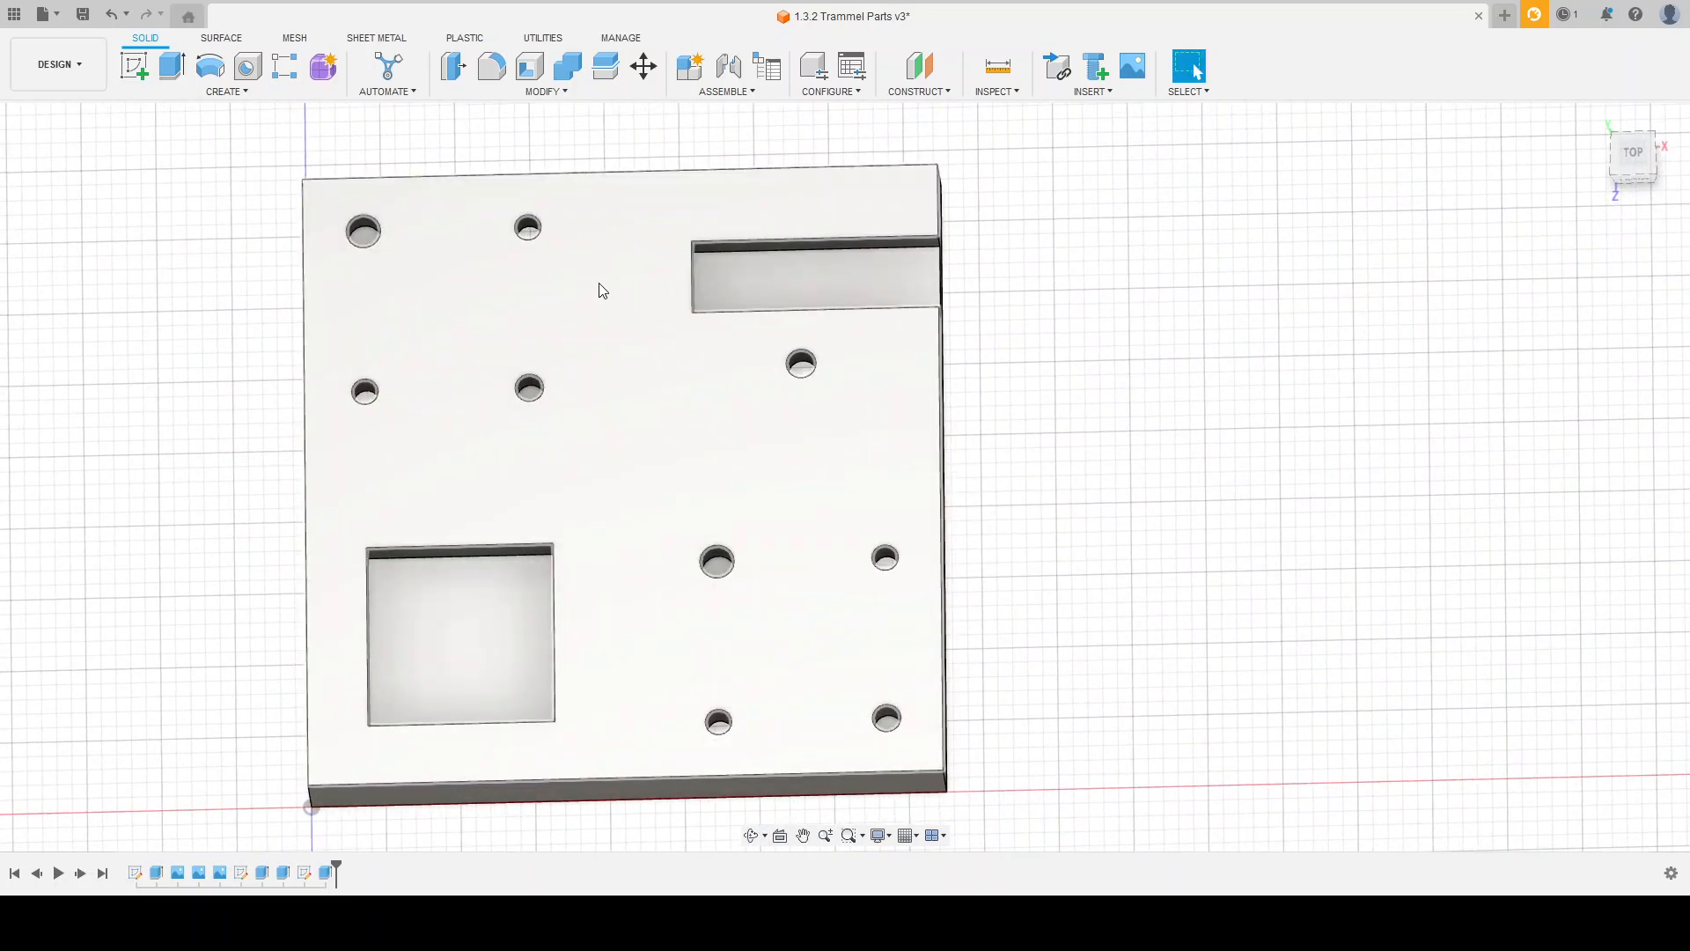
pyautogui.scroll(-5, 589, 296)
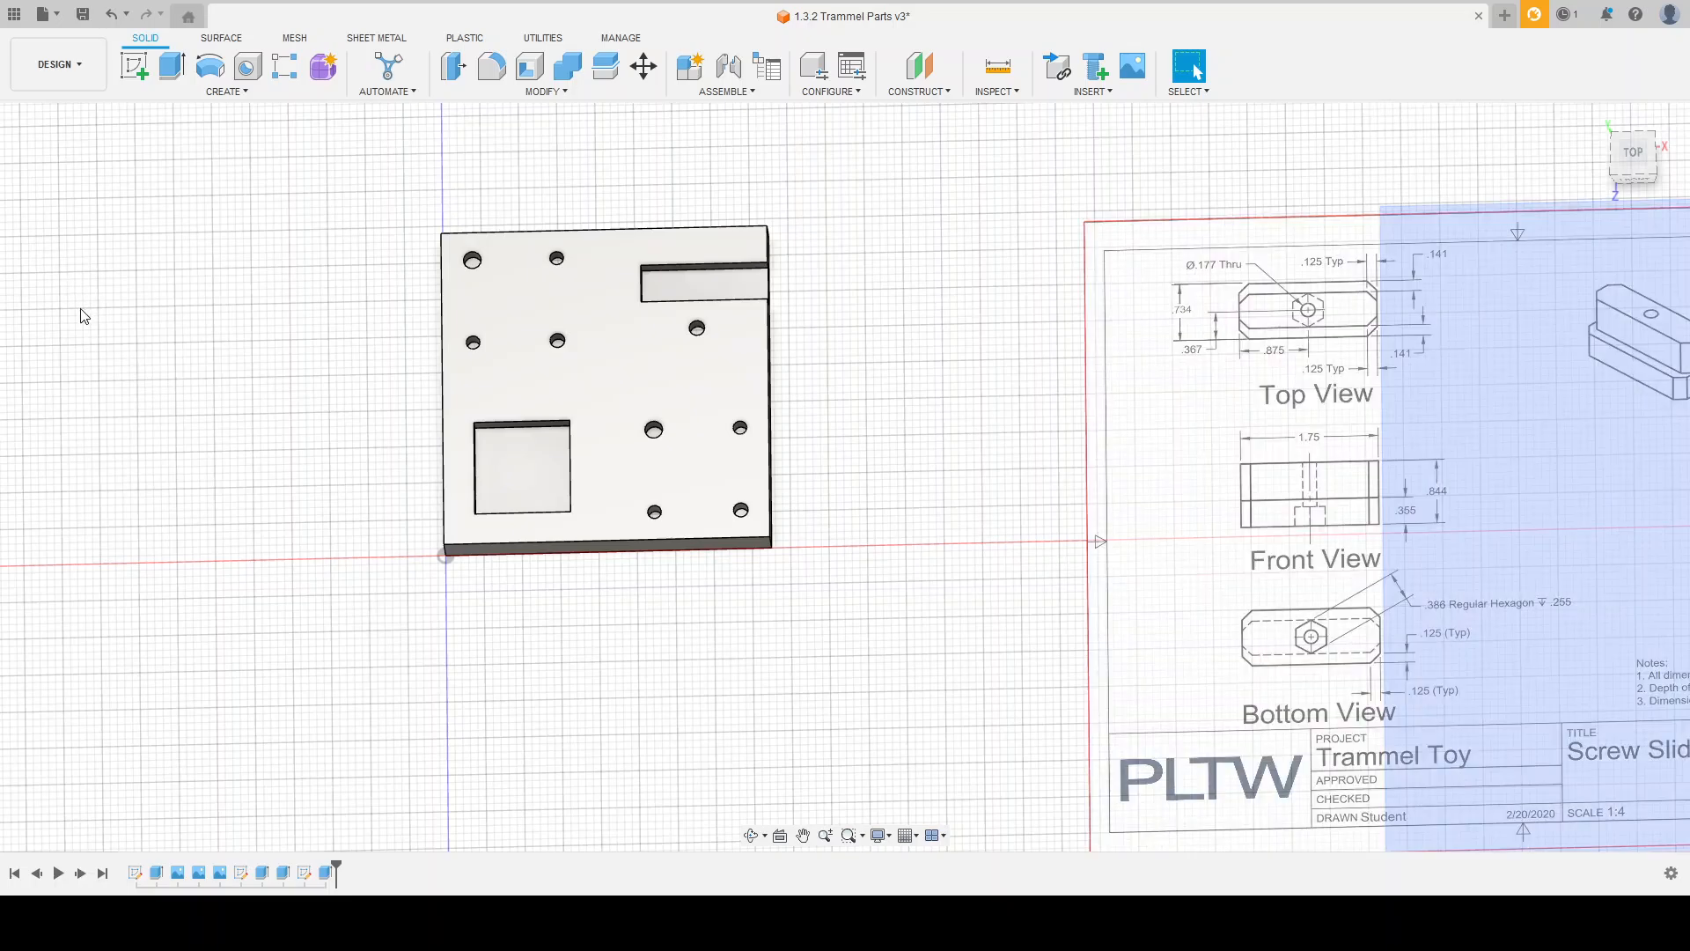
pyautogui.scroll(-3, 388, 385)
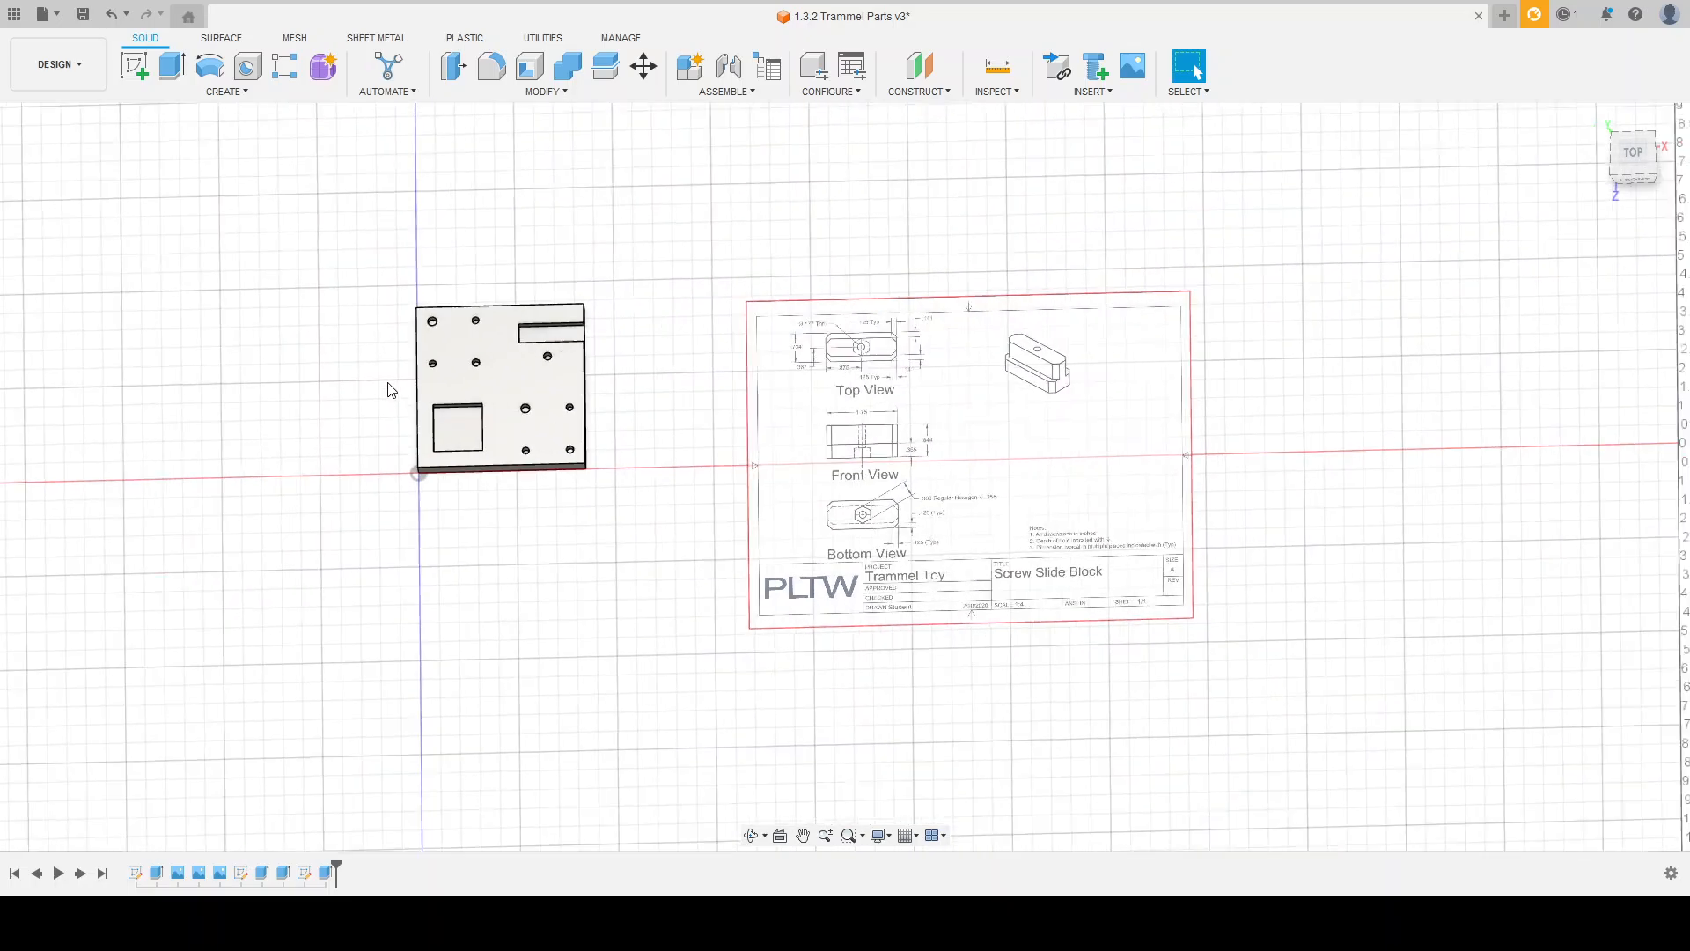
pyautogui.scroll(4, 782, 424)
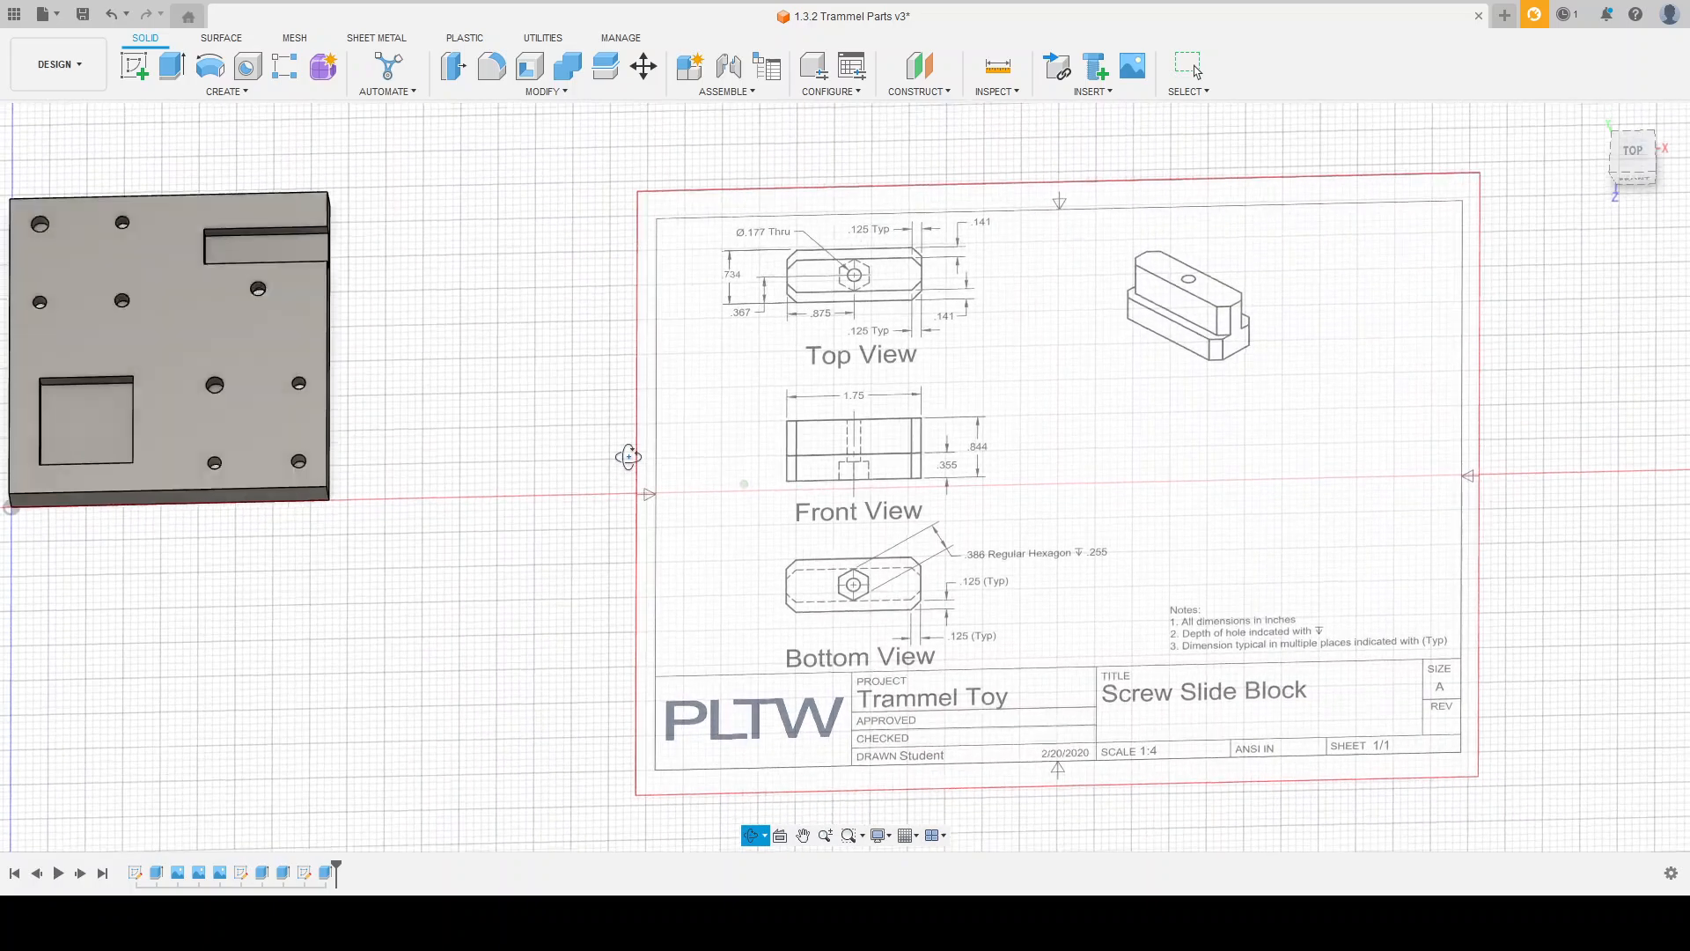
pyautogui.scroll(2, 660, 471)
pyautogui.scroll(-1, 654, 465)
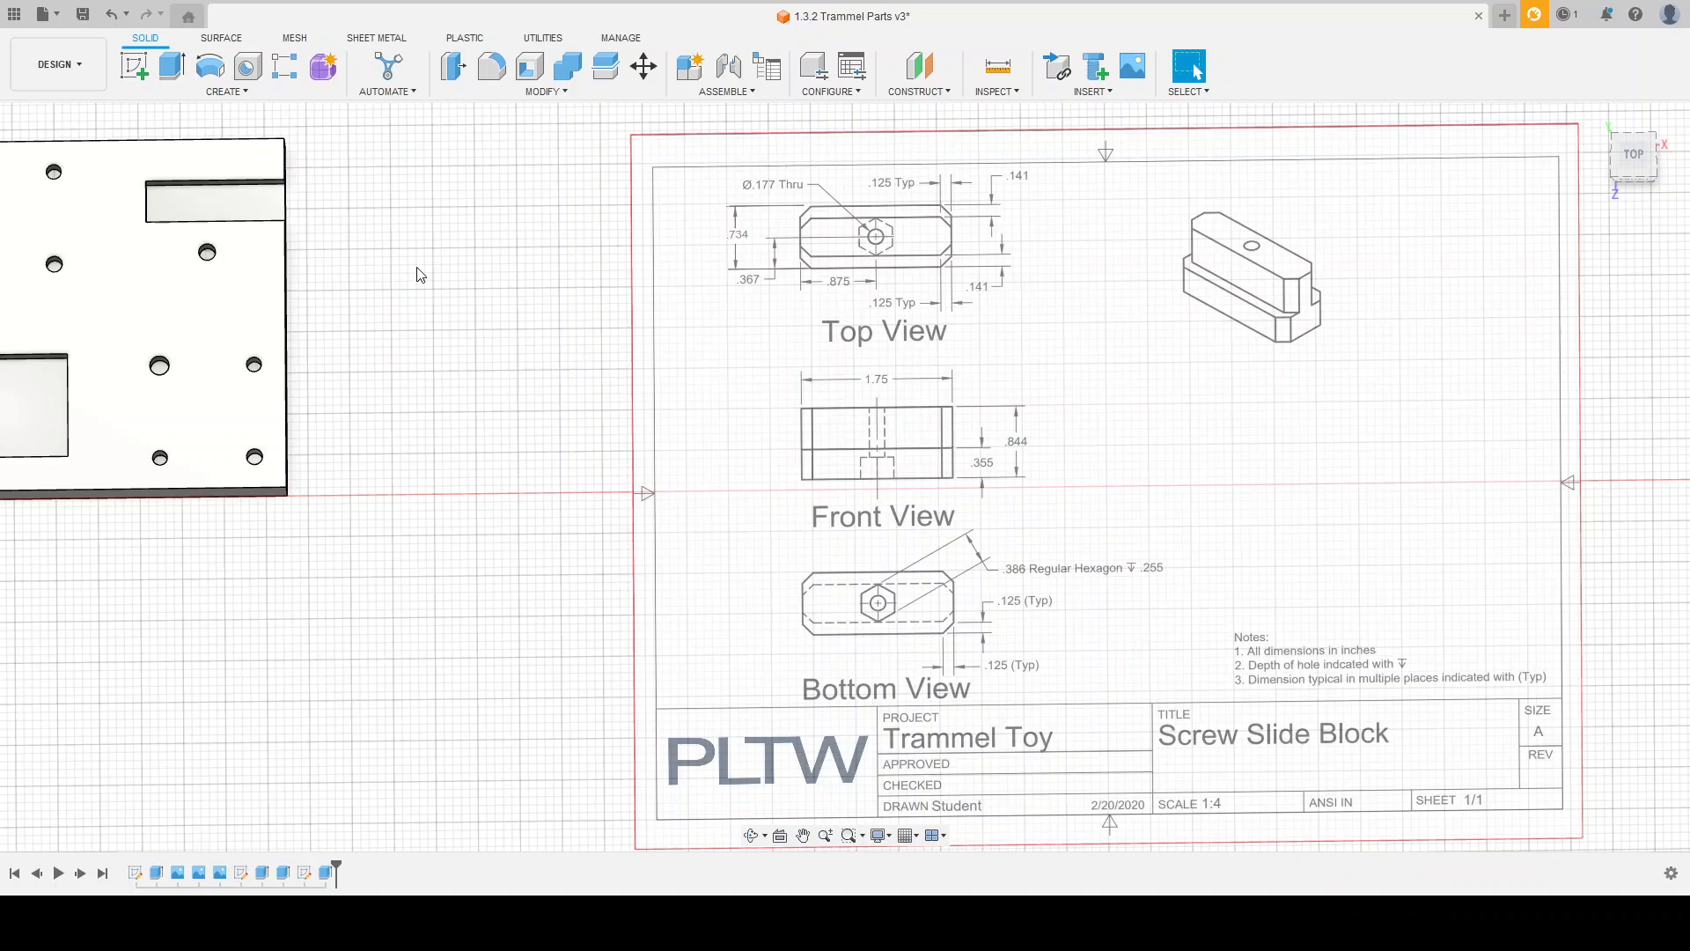
# Step: Start a sketch on the vertical front plane that runs along the plate's front face
pyautogui.moveTo(577, 498)
pyautogui.keyDown('shift'); pyautogui.mouseDown(button='middle')
pyautogui.moveTo(683, 472)
pyautogui.moveTo(581, 476)
pyautogui.moveTo(393, 277)
pyautogui.mouseUp(button='middle'); pyautogui.keyUp('shift')
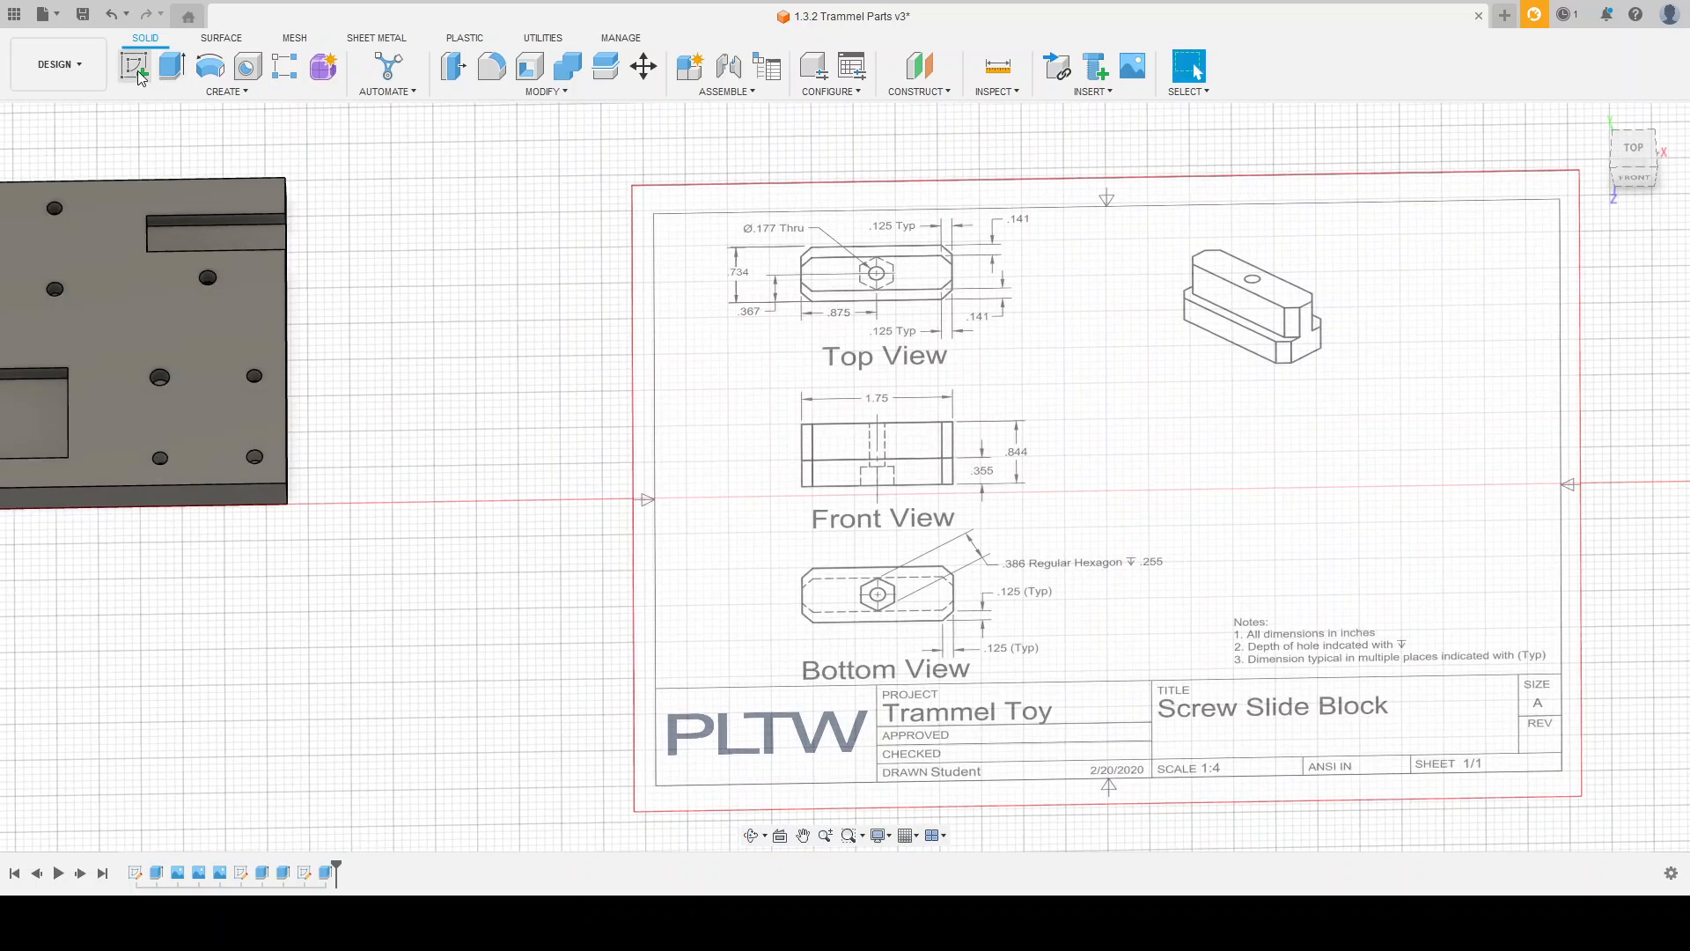
pyautogui.click(1635, 179)
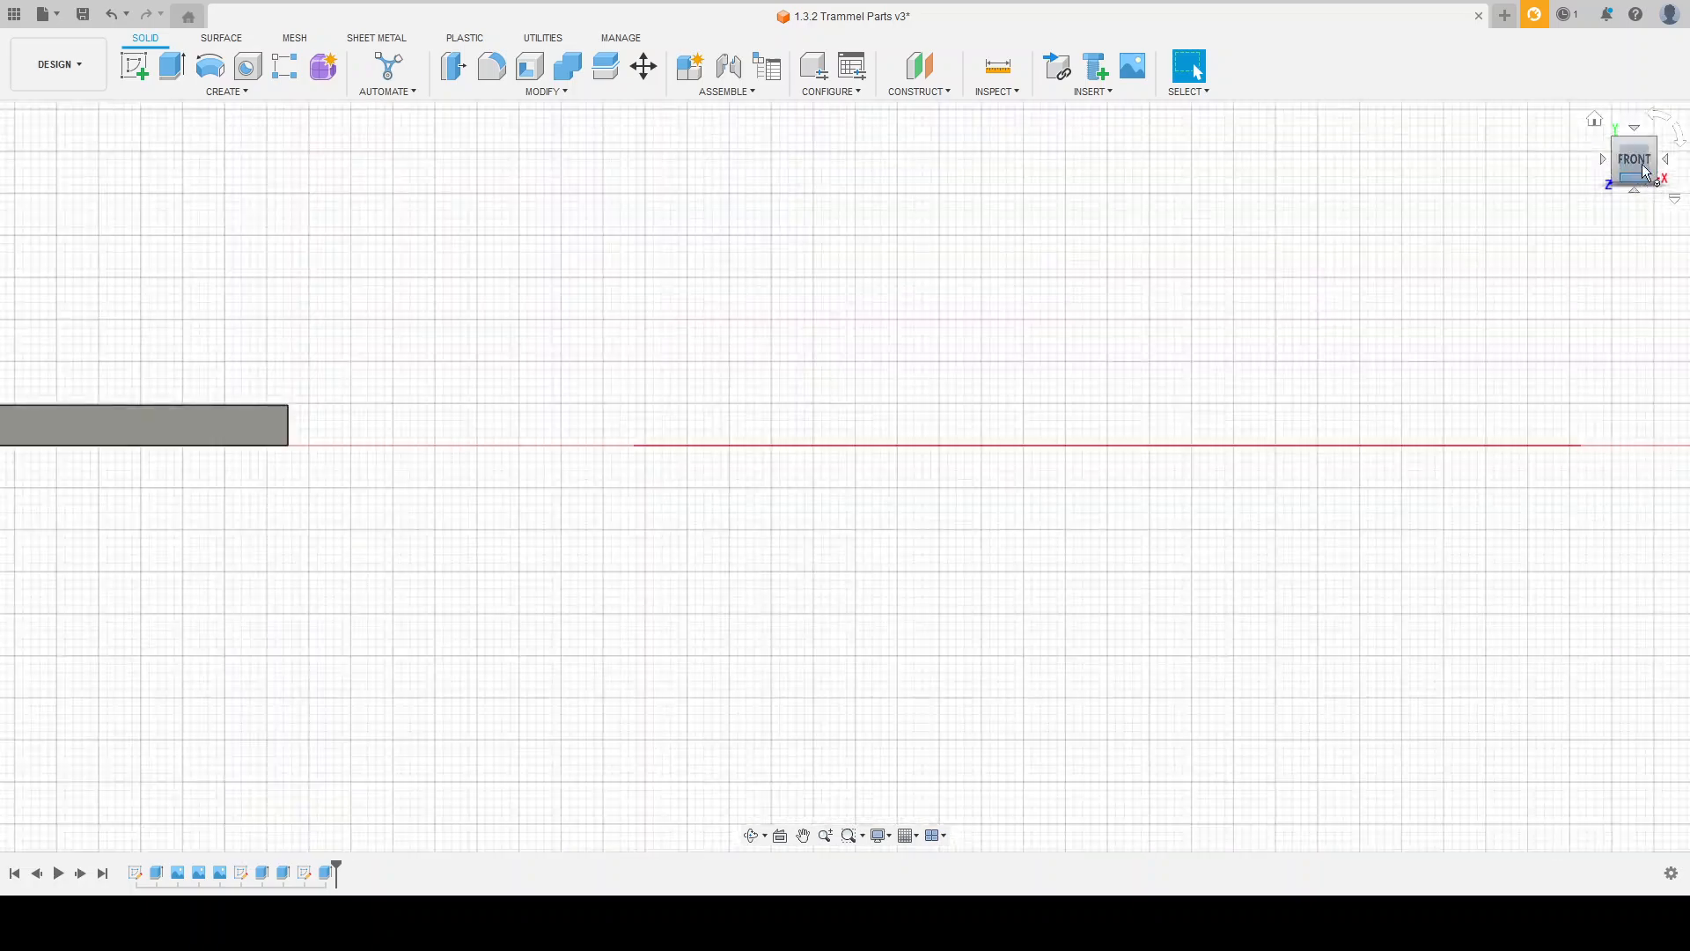
pyautogui.click(1597, 122)
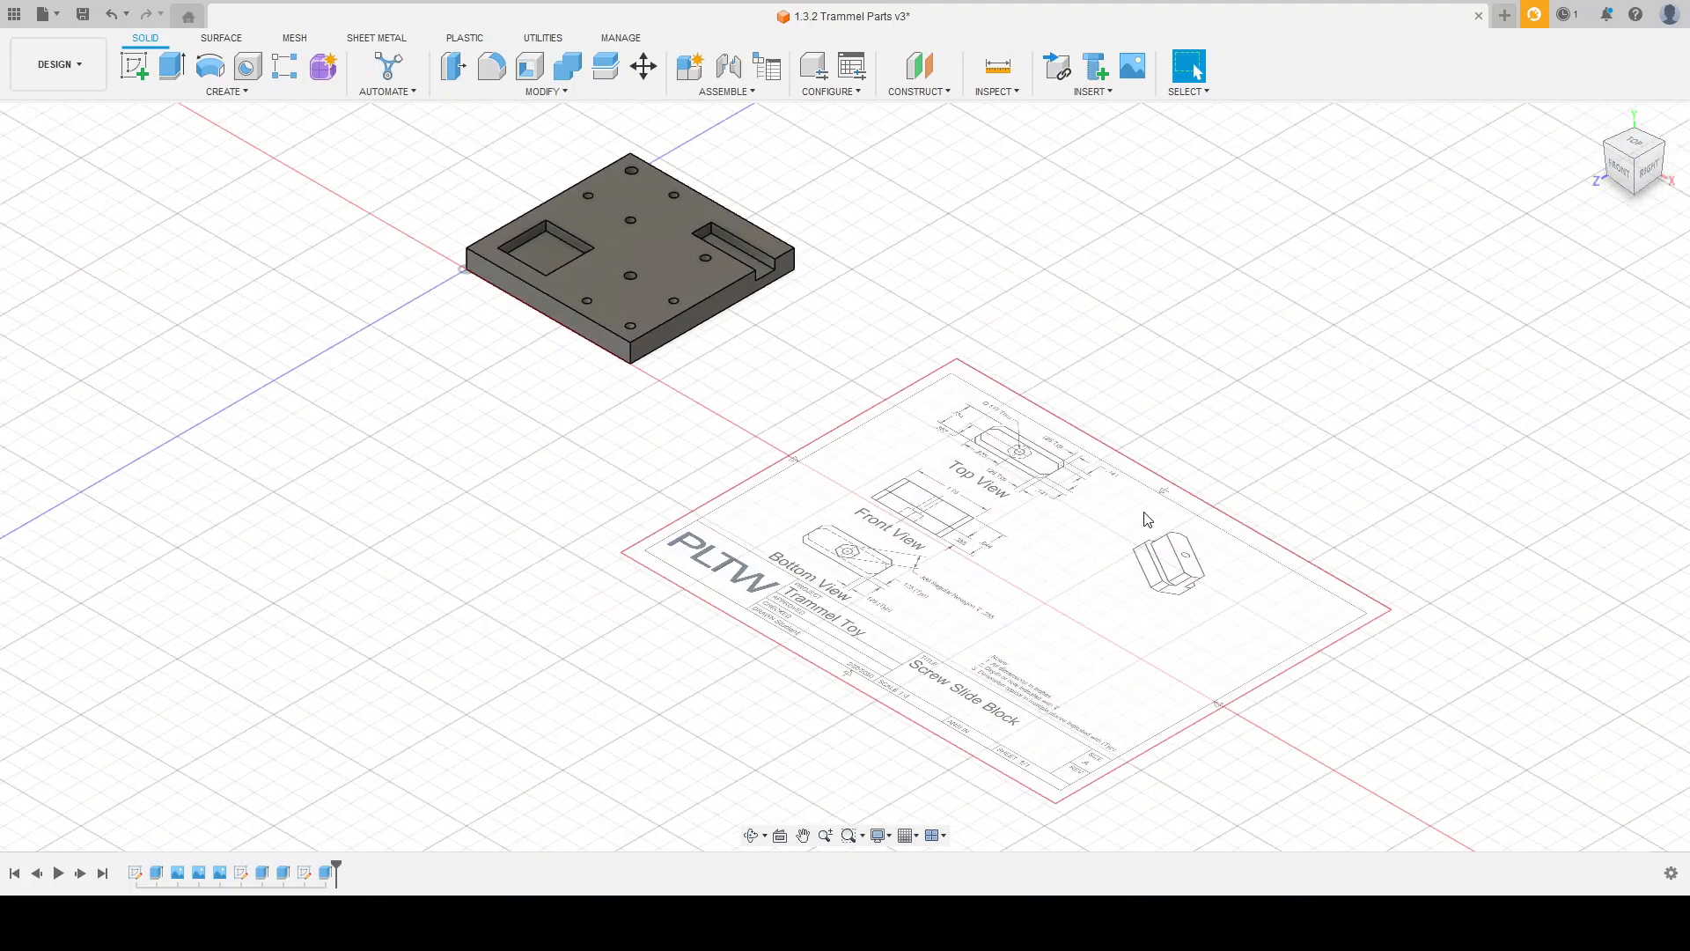
pyautogui.scroll(1, 916, 519)
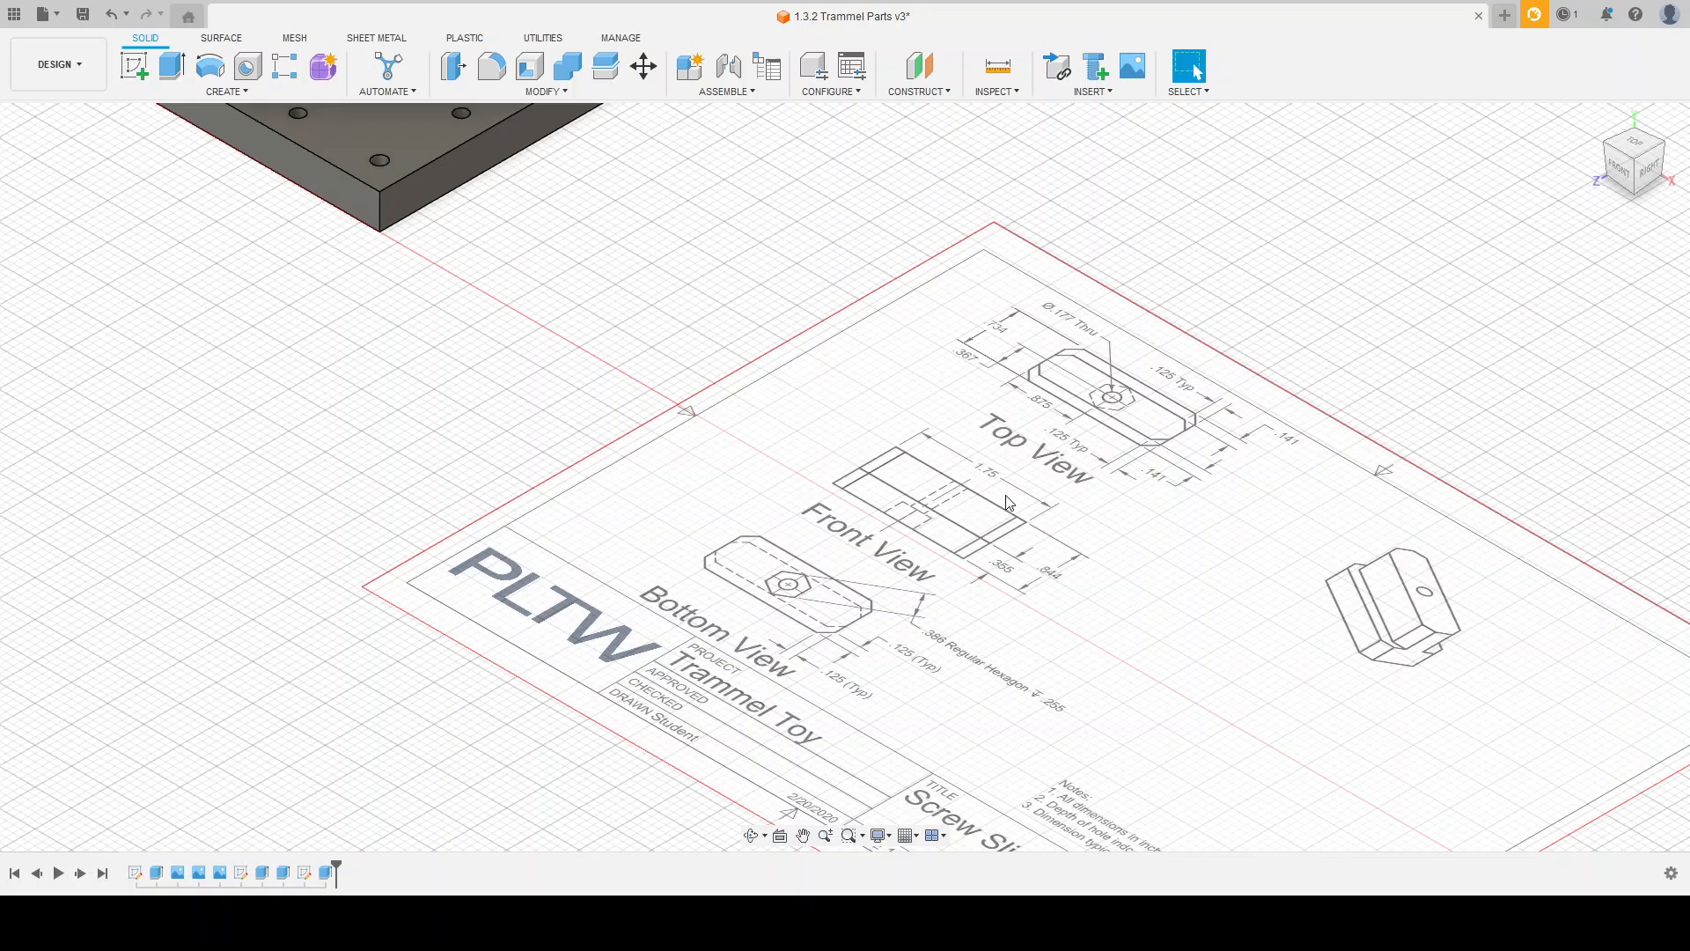
pyautogui.keyDown('shift'); pyautogui.moveTo(826, 443); pyautogui.dragTo(971, 525, button='middle'); pyautogui.keyUp('shift')
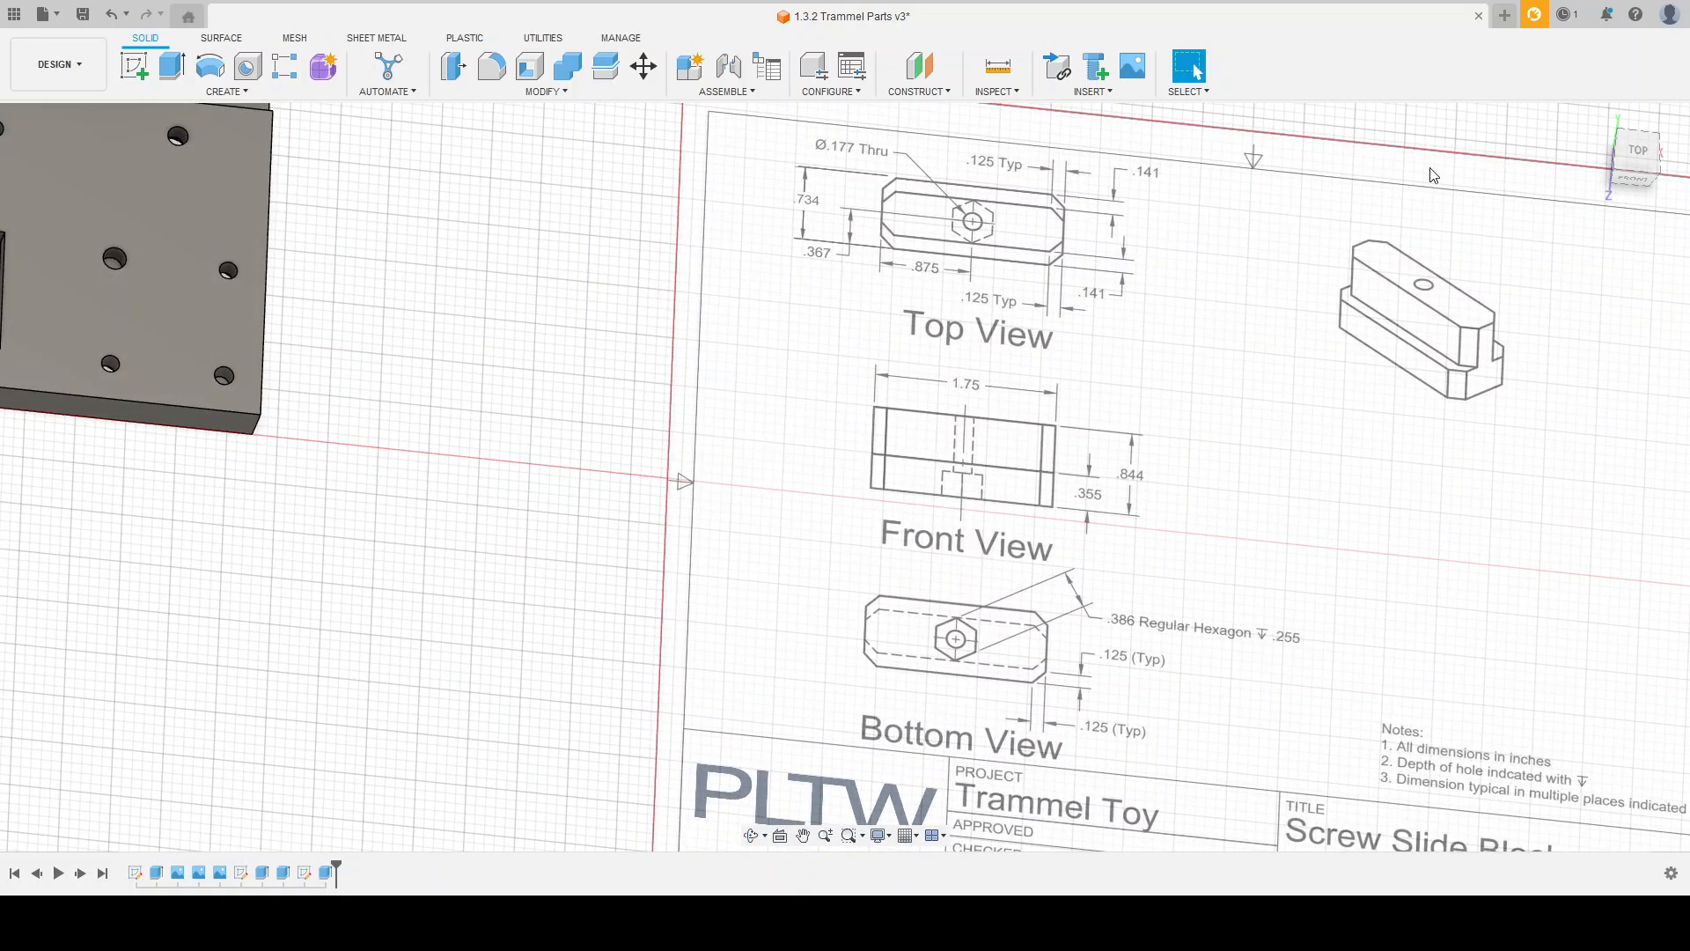
pyautogui.moveTo(604, 351)
pyautogui.keyDown('shift'); pyautogui.mouseDown(button='middle')
pyautogui.moveTo(570, 321)
pyautogui.moveTo(582, 317)
pyautogui.mouseUp(button='middle'); pyautogui.keyUp('shift')
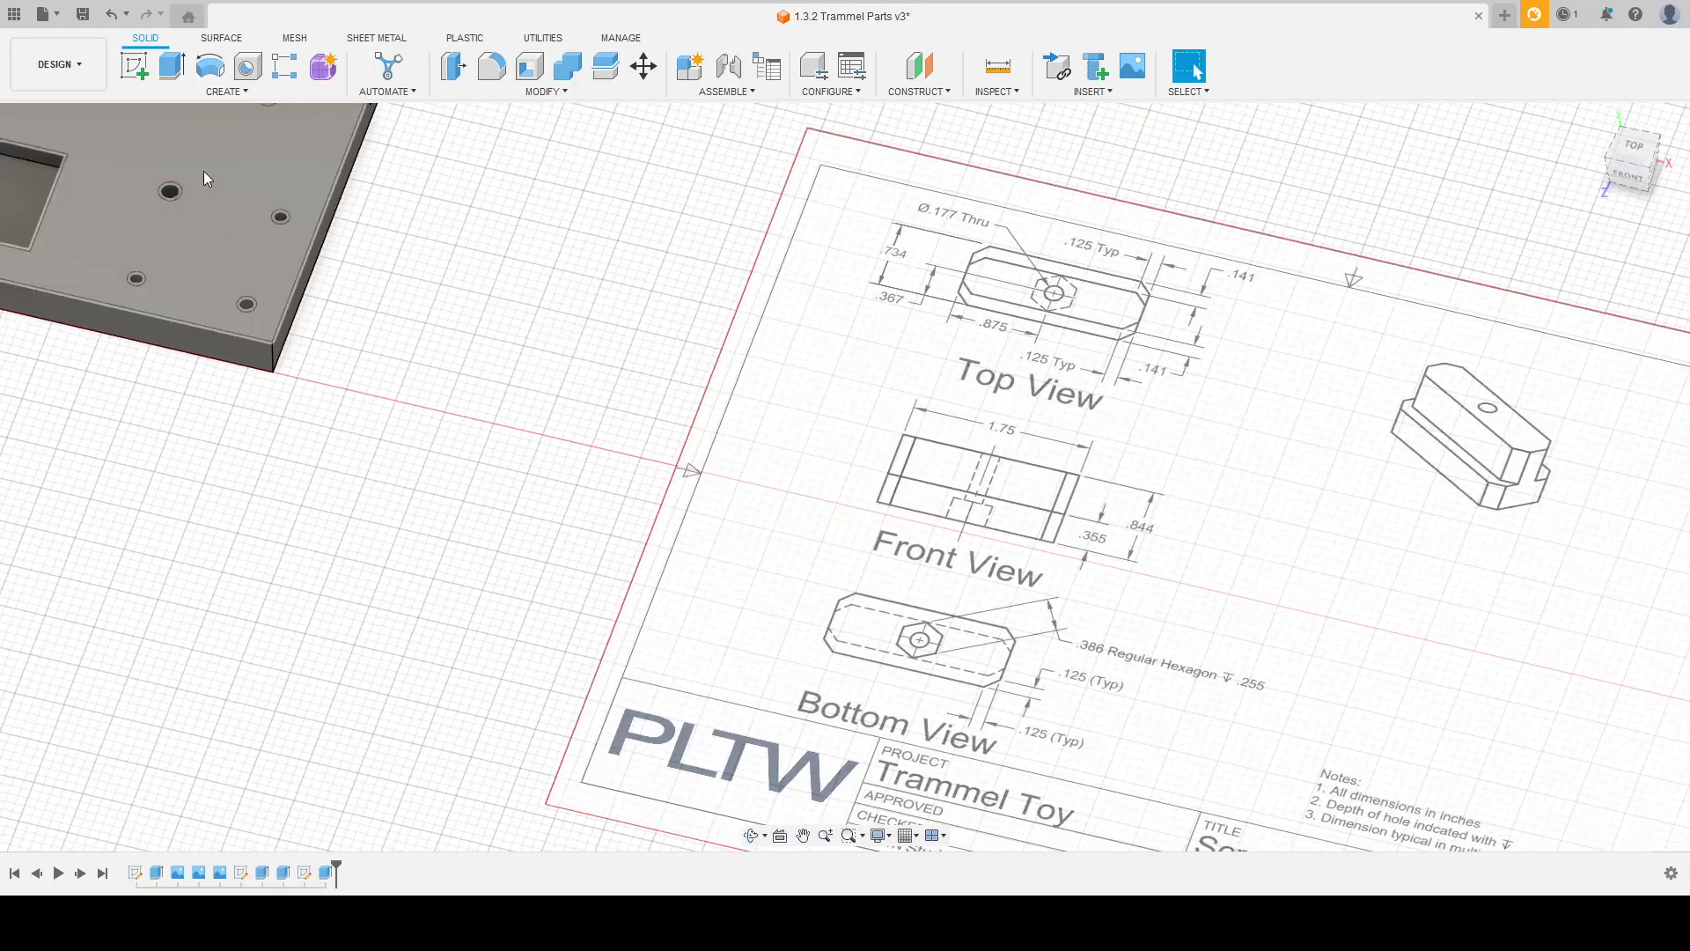
pyautogui.click(139, 69)
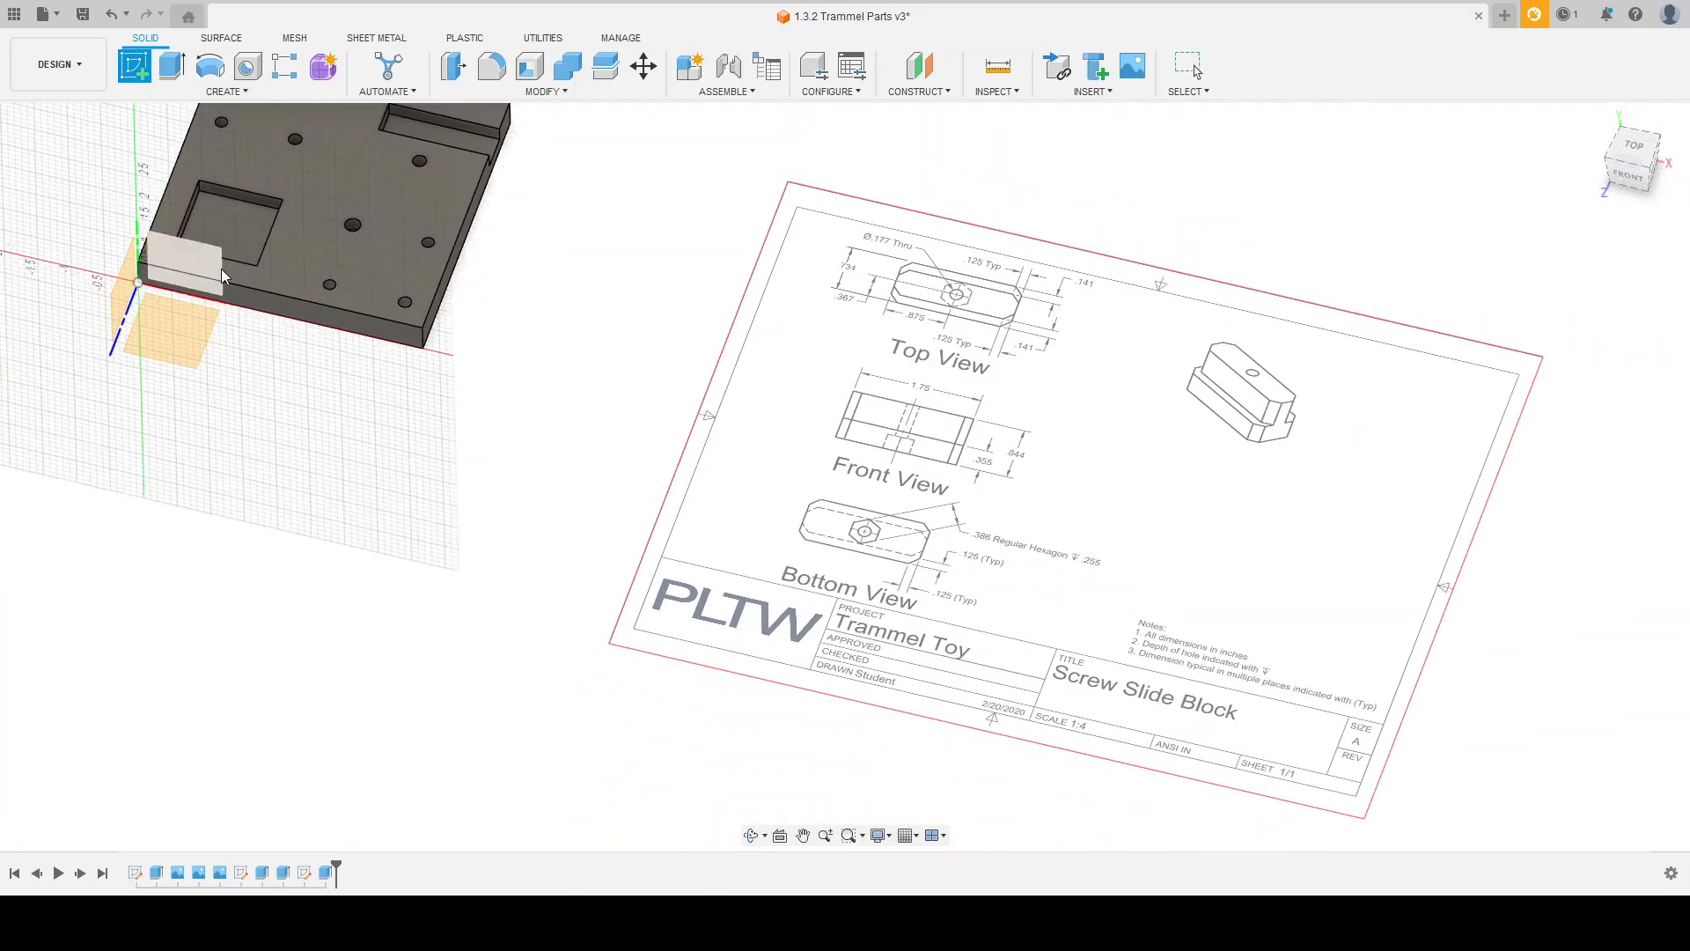
pyautogui.click(206, 255)
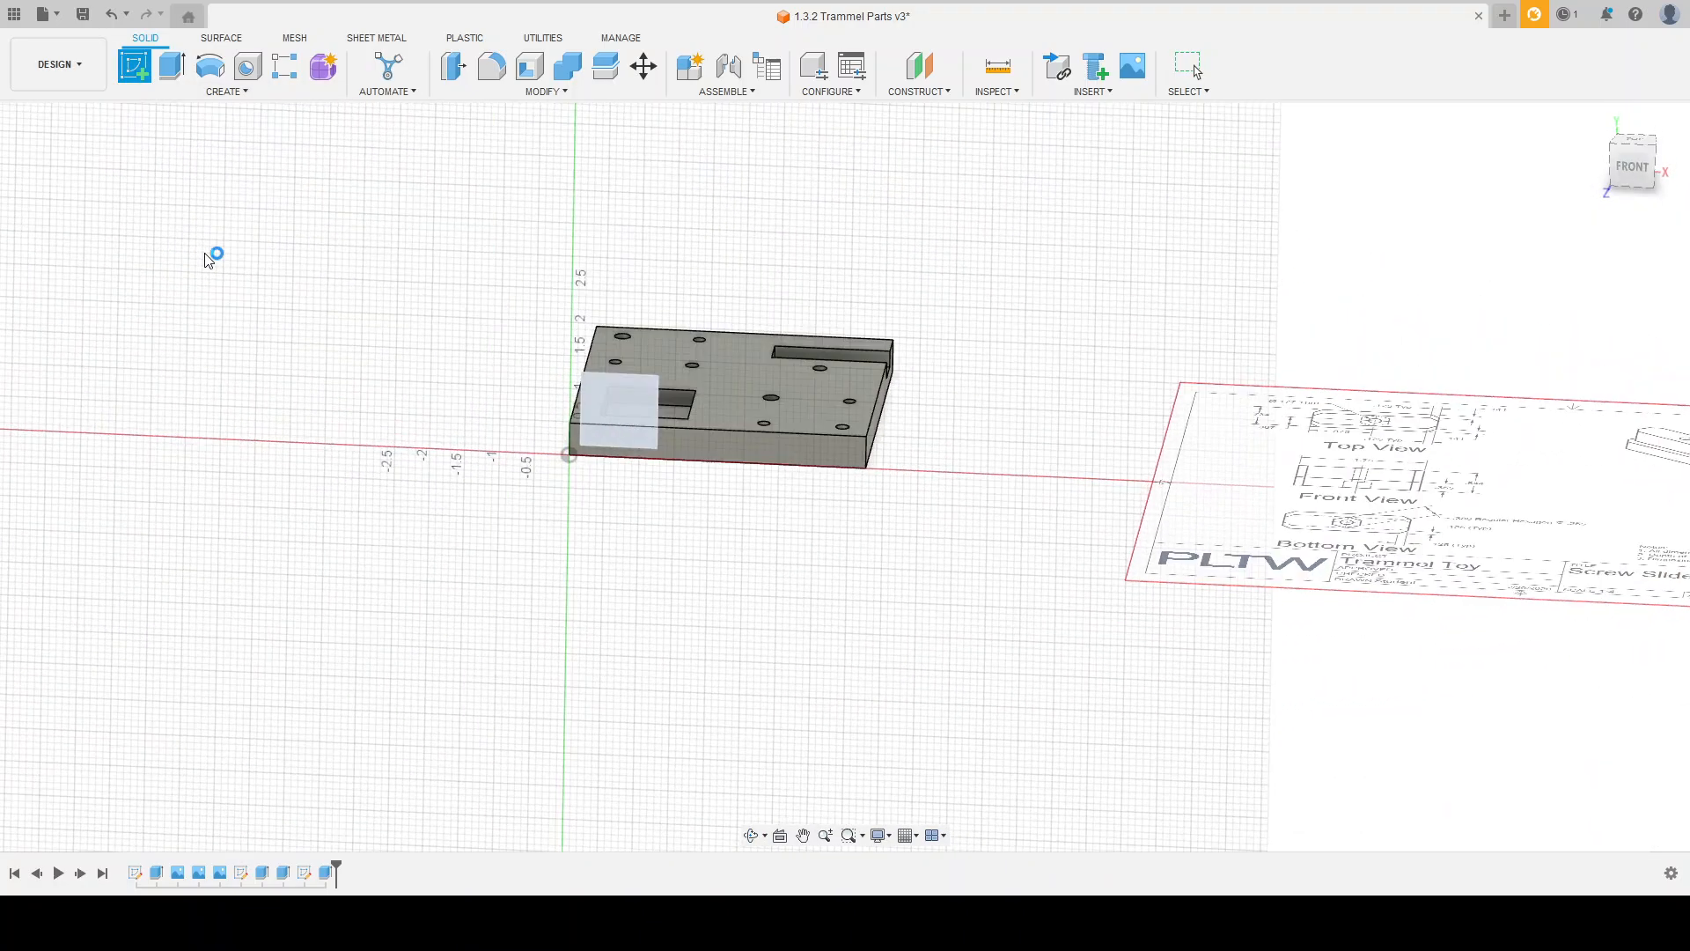
pyautogui.keyDown('shift'); pyautogui.moveTo(933, 396); pyautogui.dragTo(968, 491, button='middle'); pyautogui.keyUp('shift')
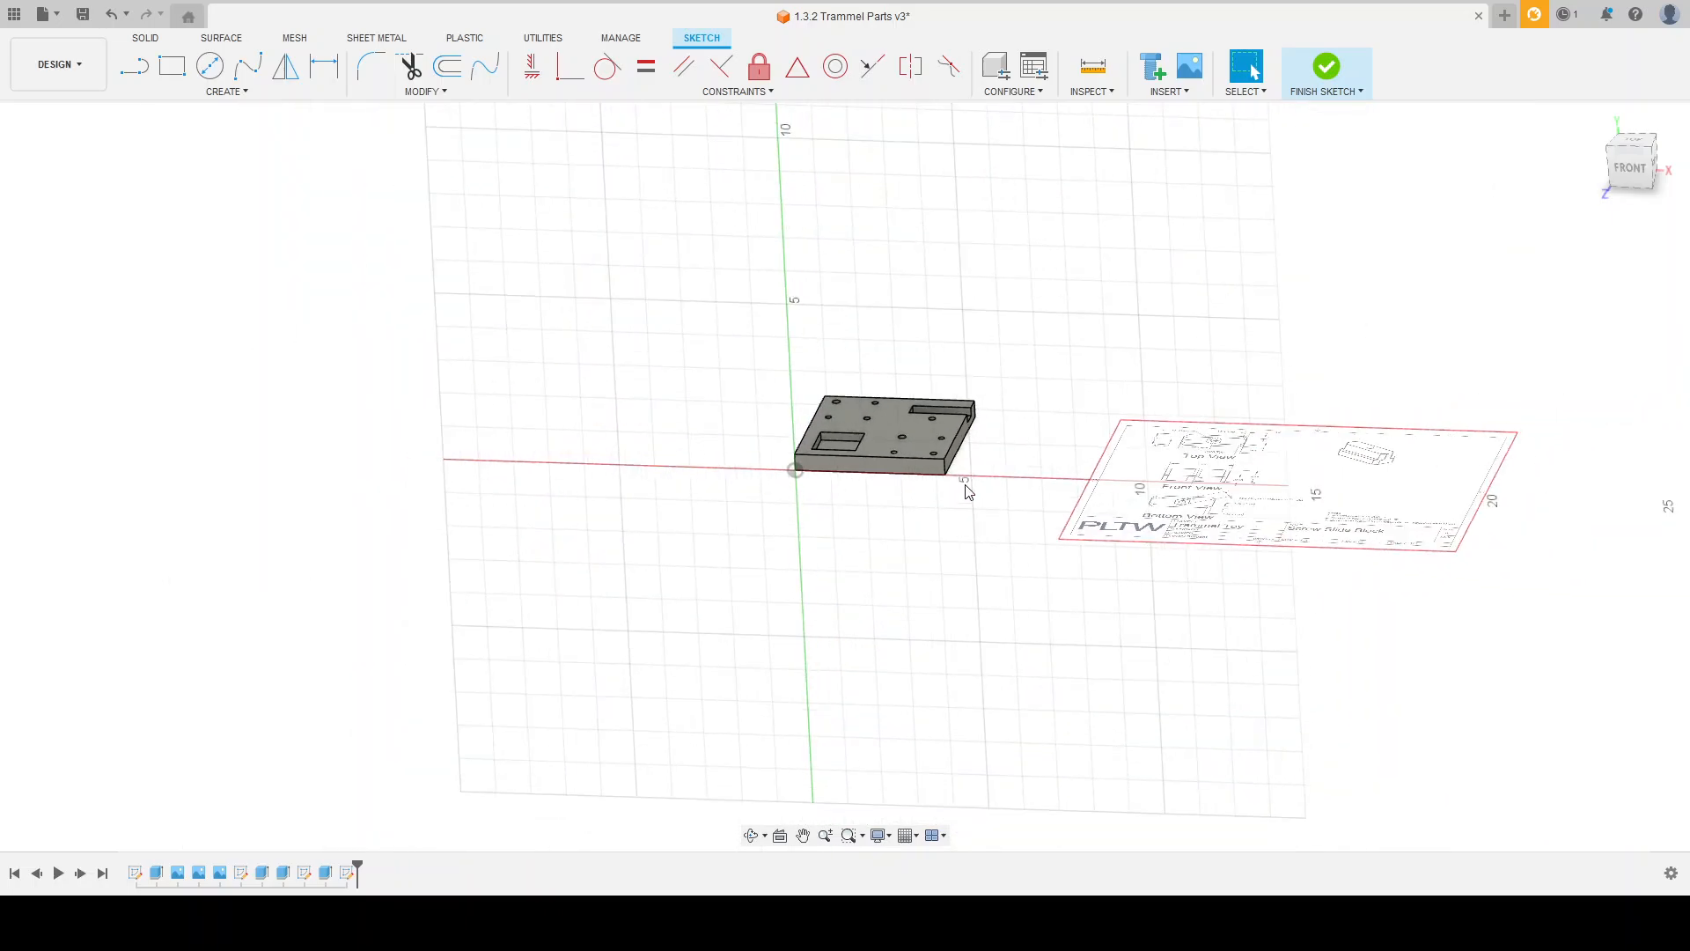
pyautogui.scroll(5, 1358, 371)
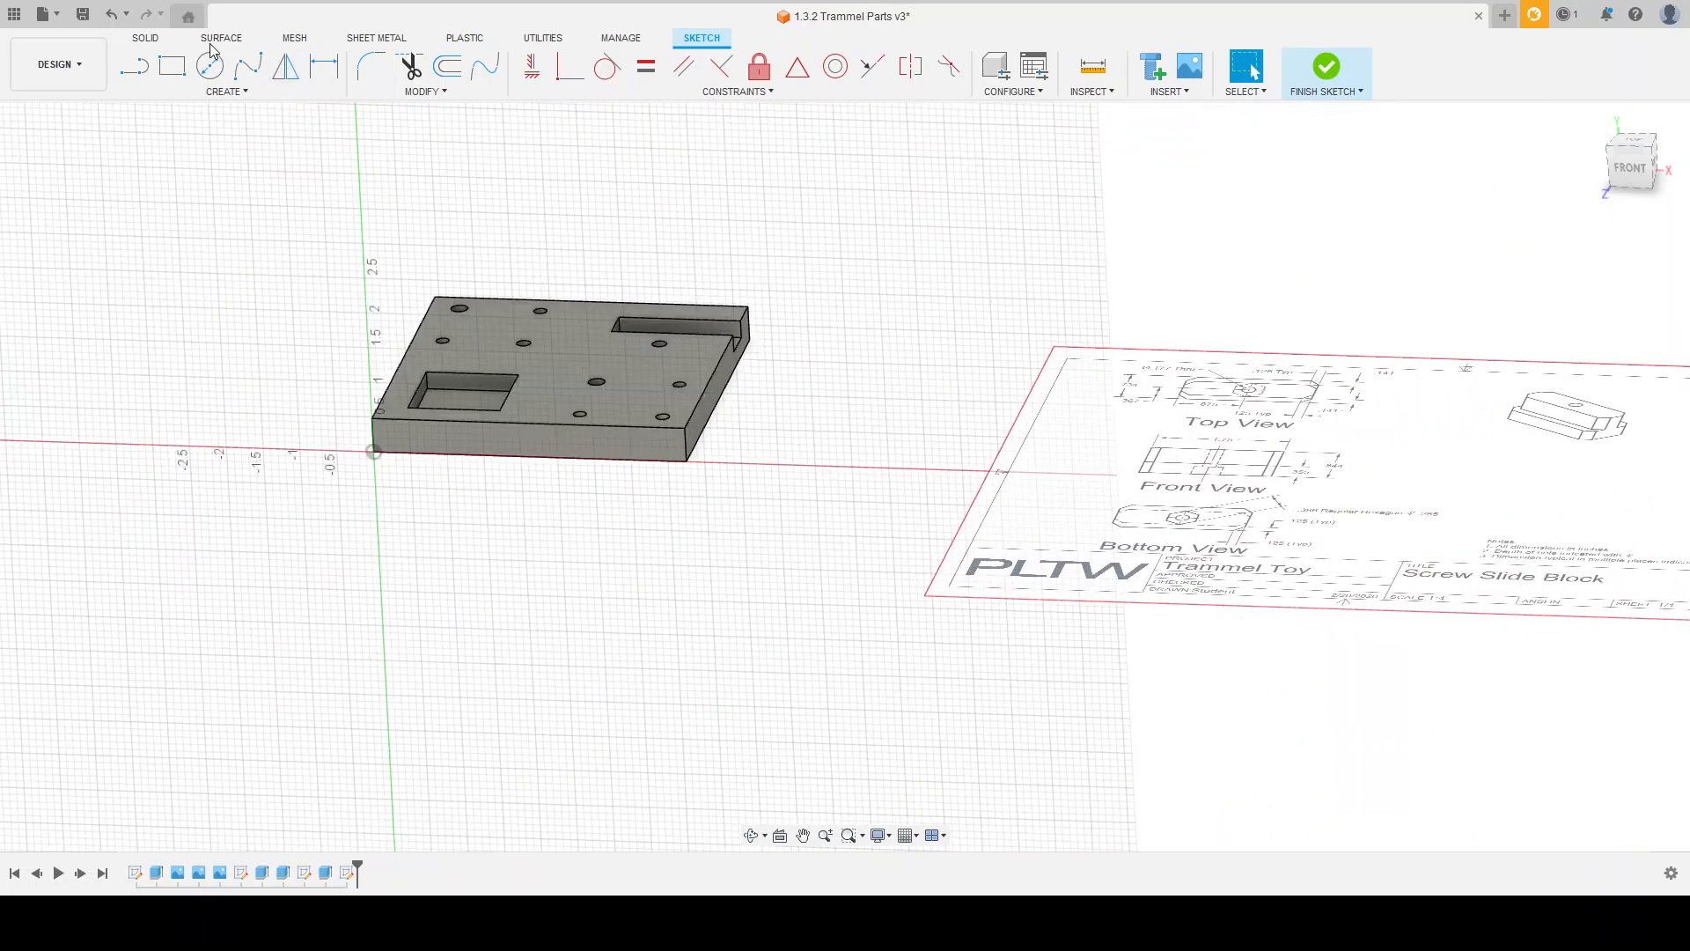
pyautogui.scroll(3, 881, 424)
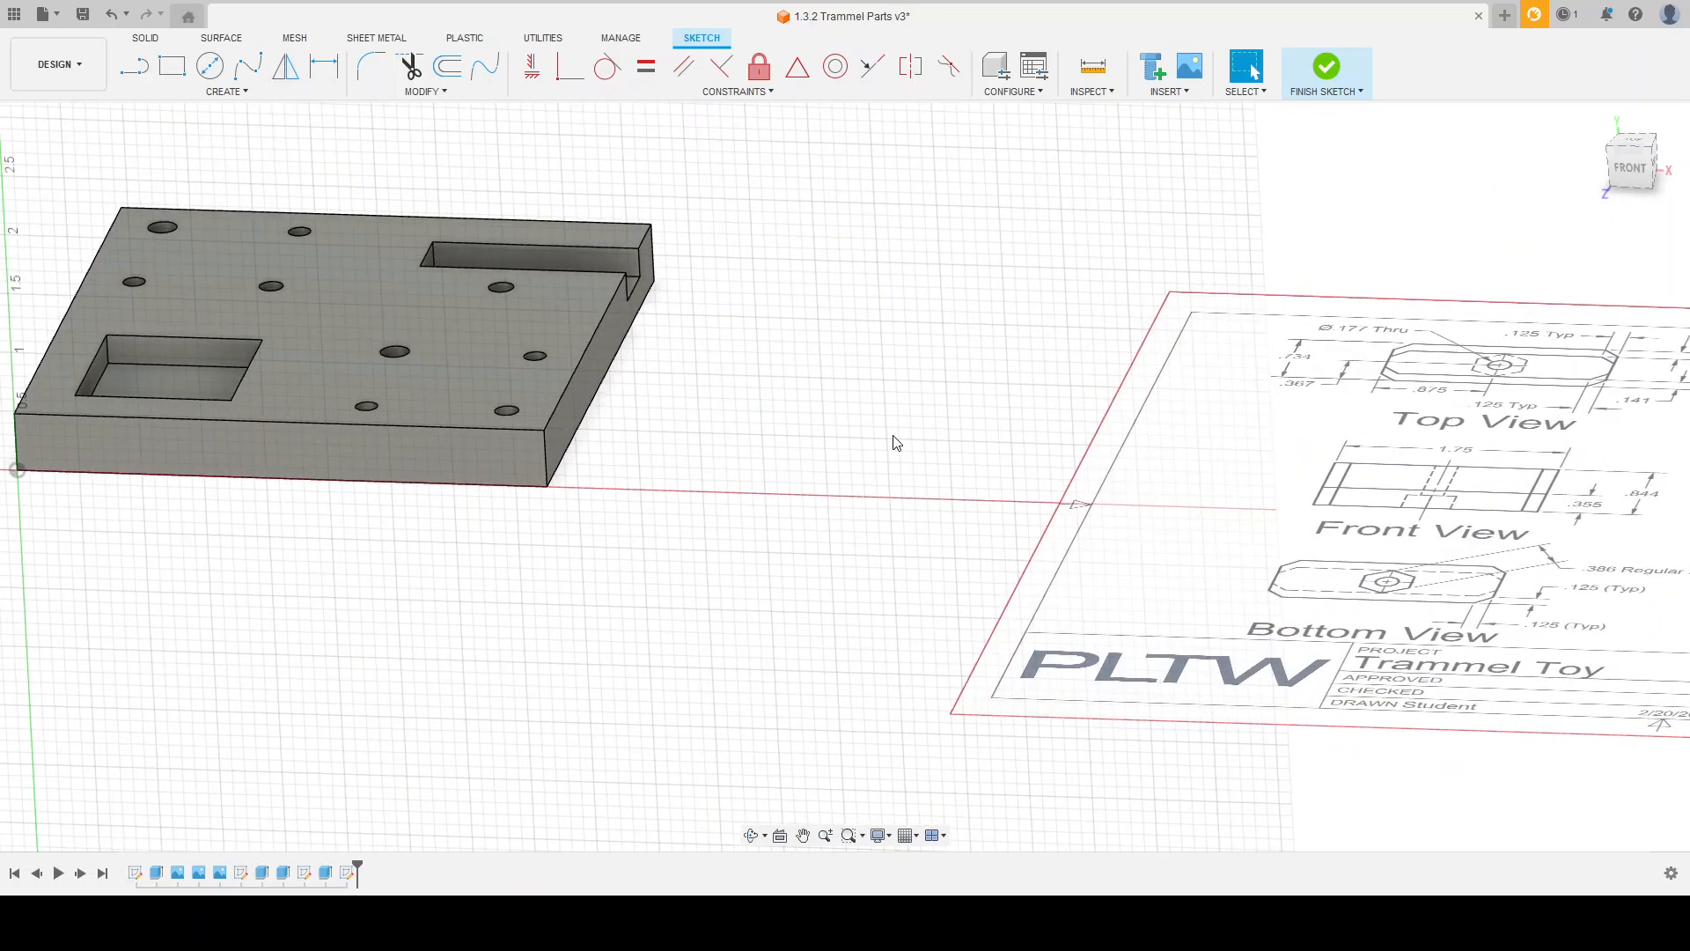
# Step: Draw a horizontal 5.50 in construction line from the origin past the plate's front corner, and place its dimension below the line
pyautogui.click(135, 66)
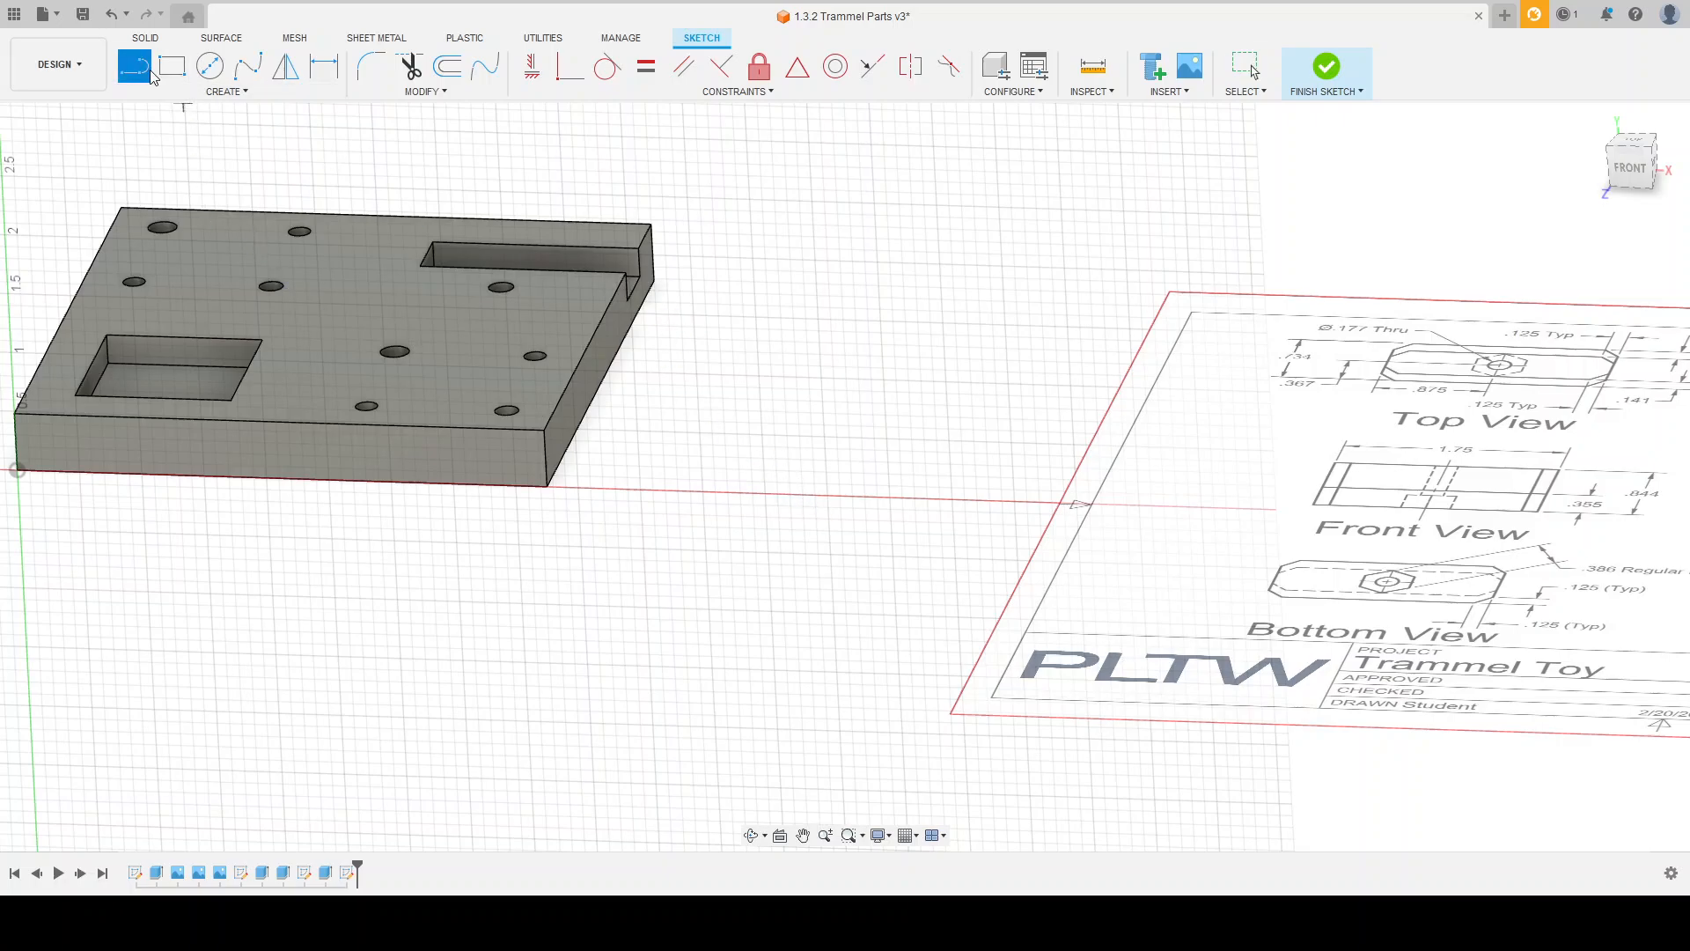
pyautogui.scroll(-4, 1373, 369)
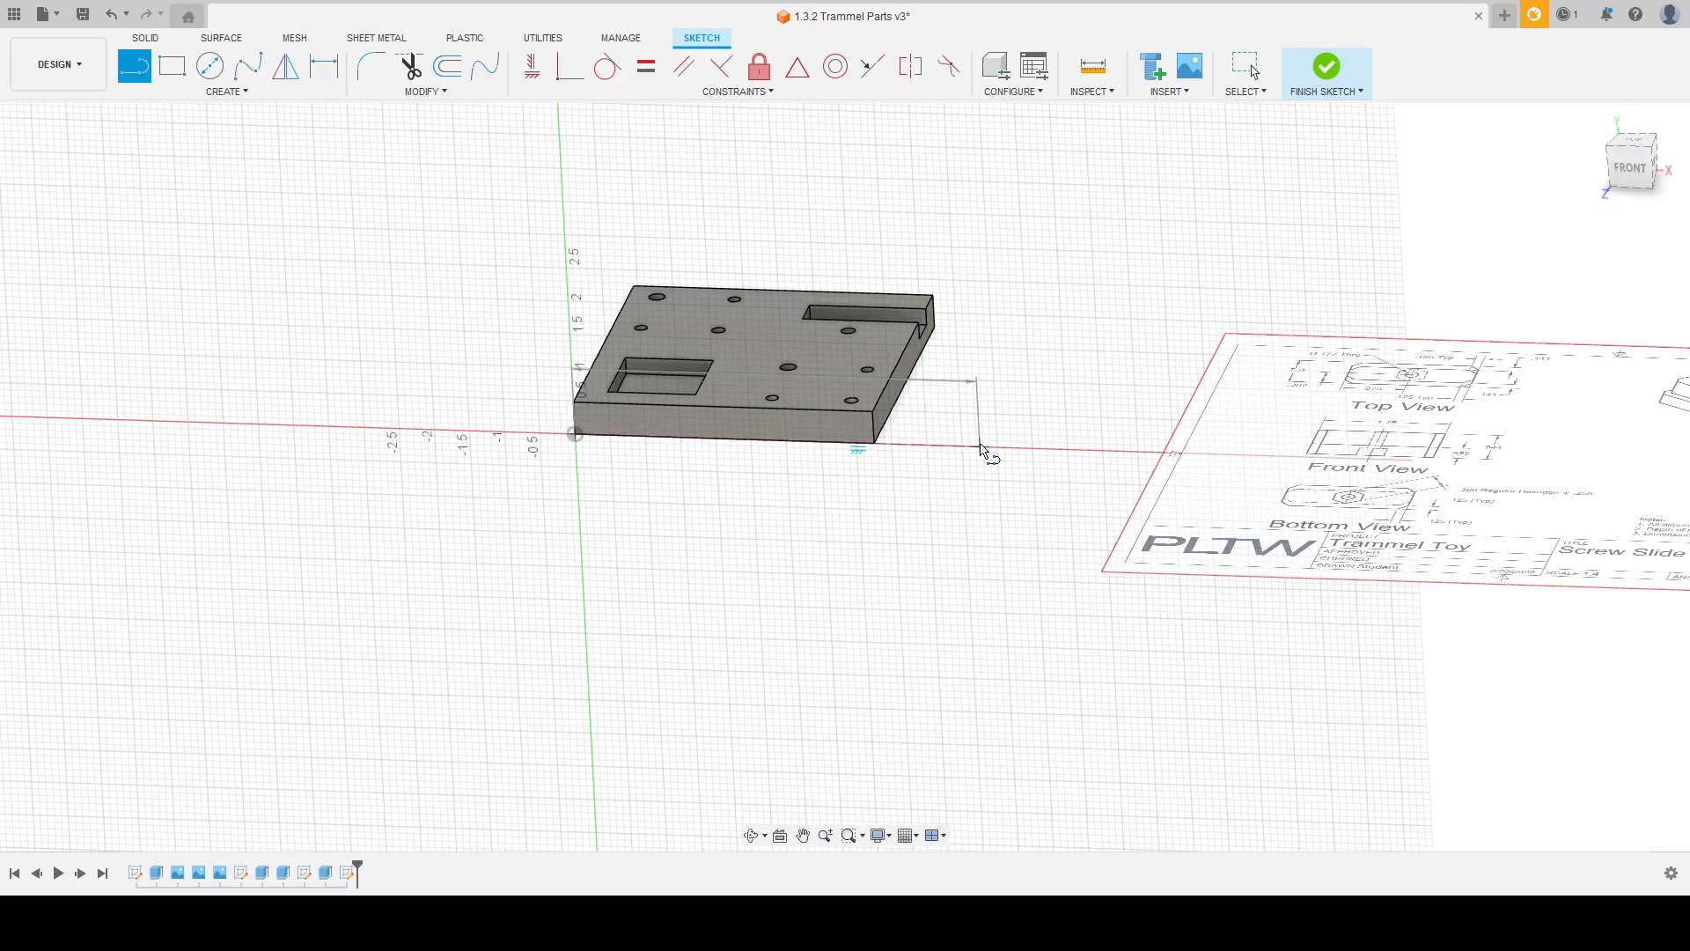
pyautogui.click(983, 450)
pyautogui.press('Escape')
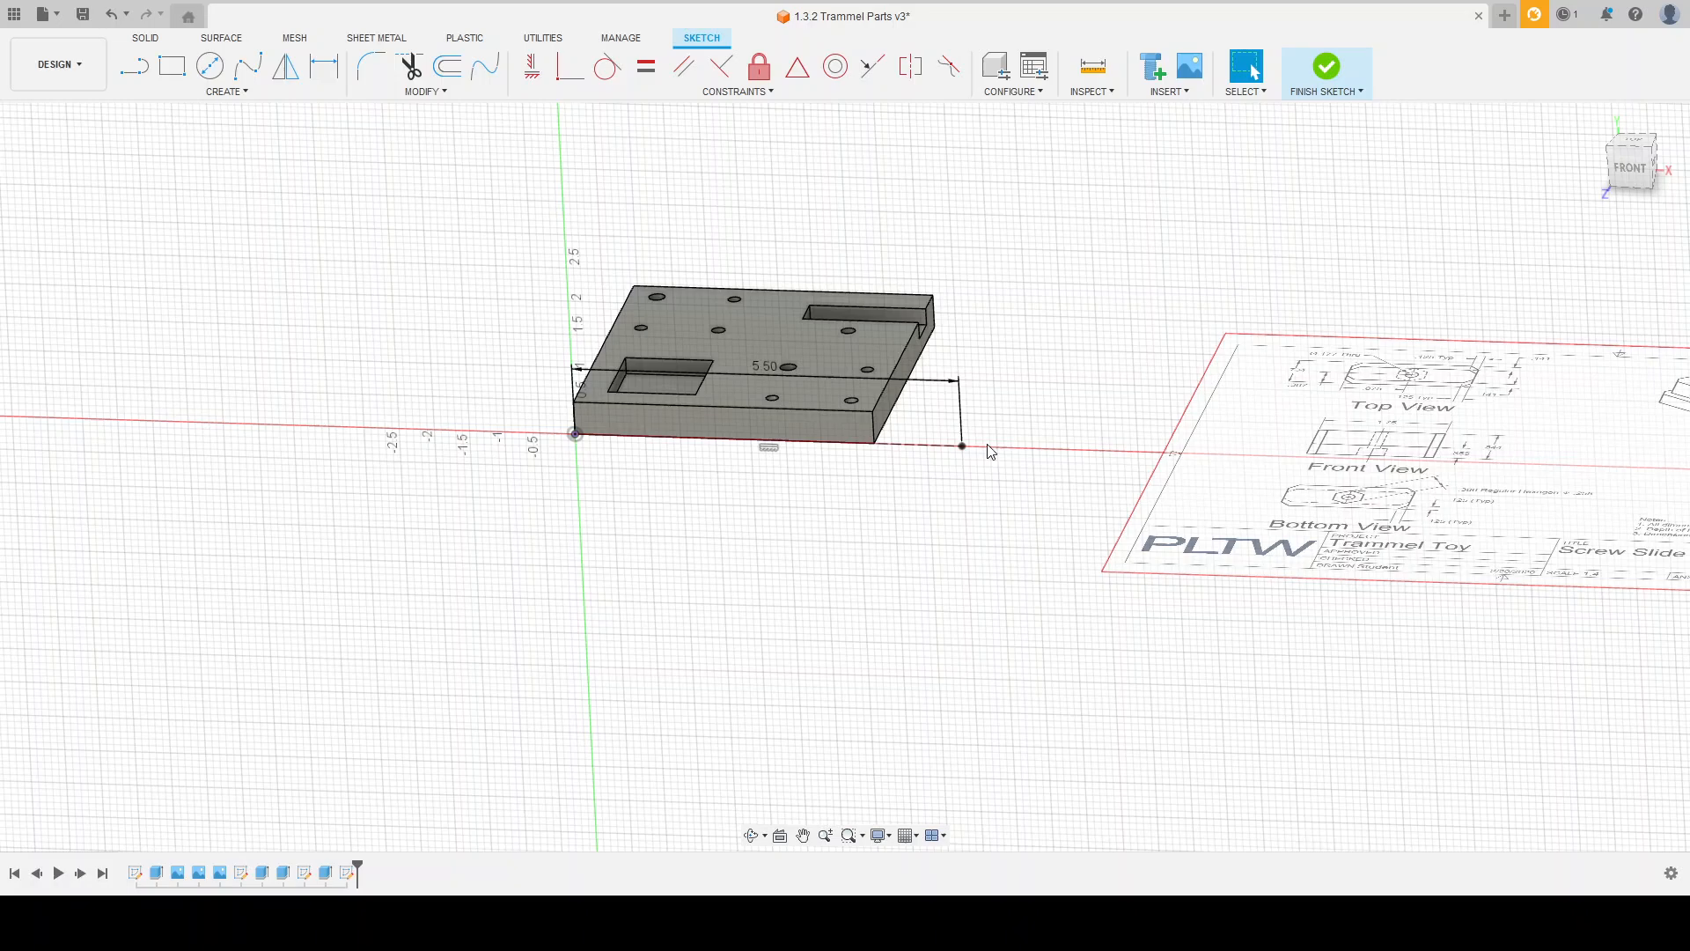
pyautogui.scroll(3, 990, 452)
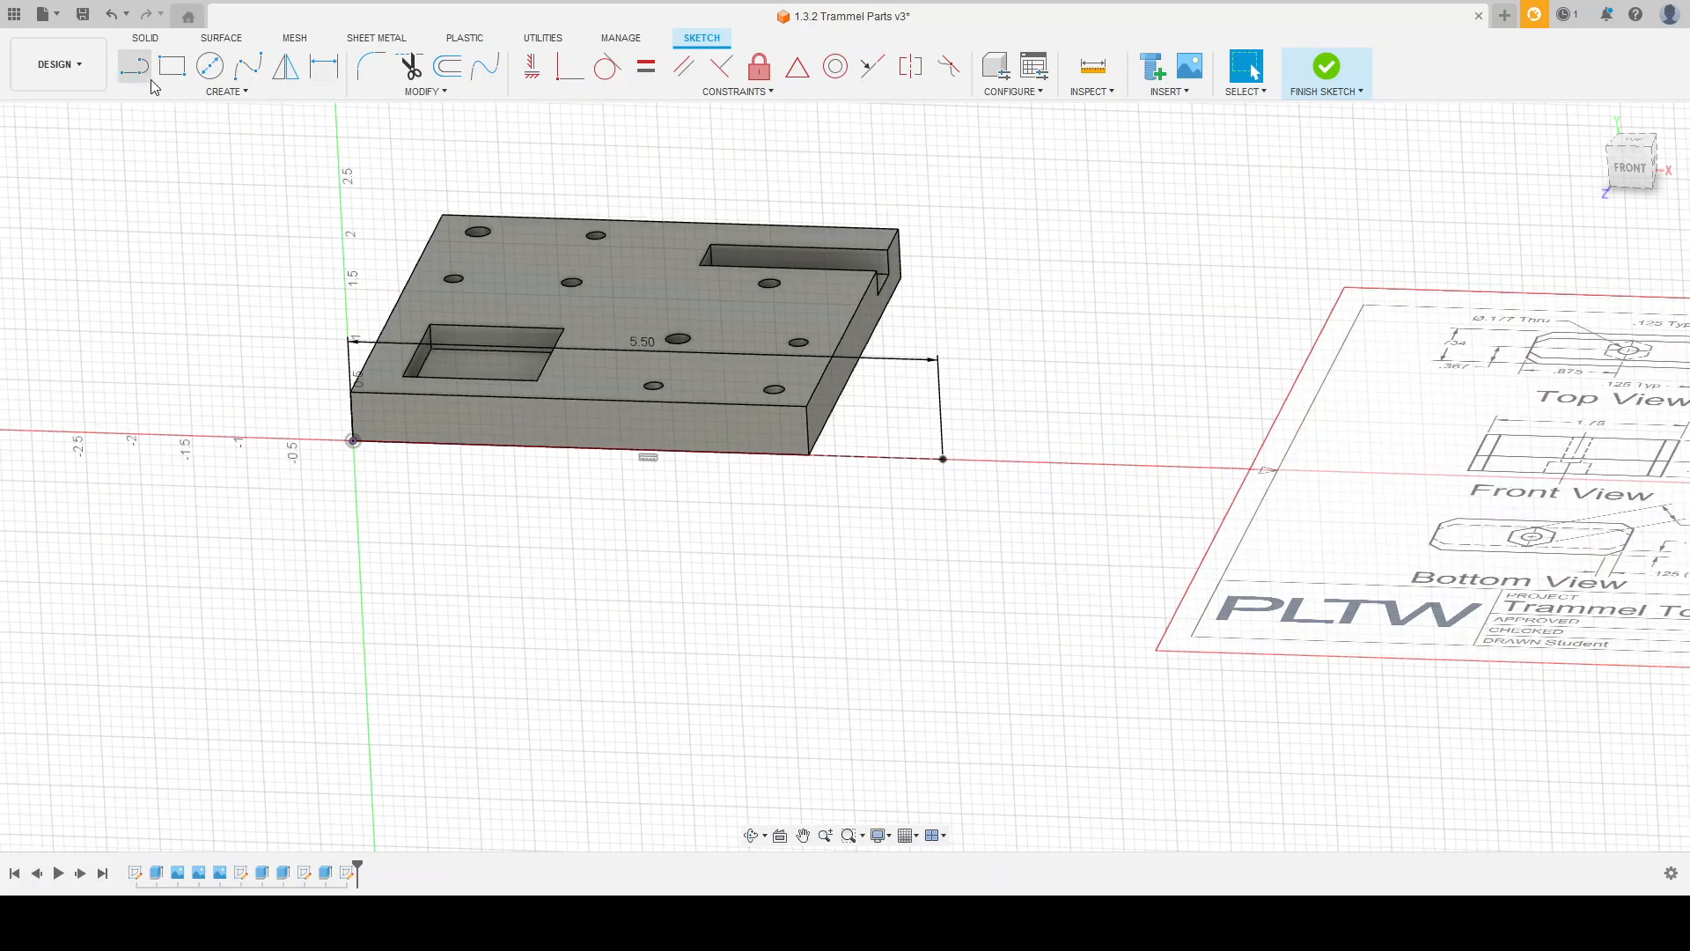
pyautogui.moveTo(628, 348); pyautogui.dragTo(641, 500)
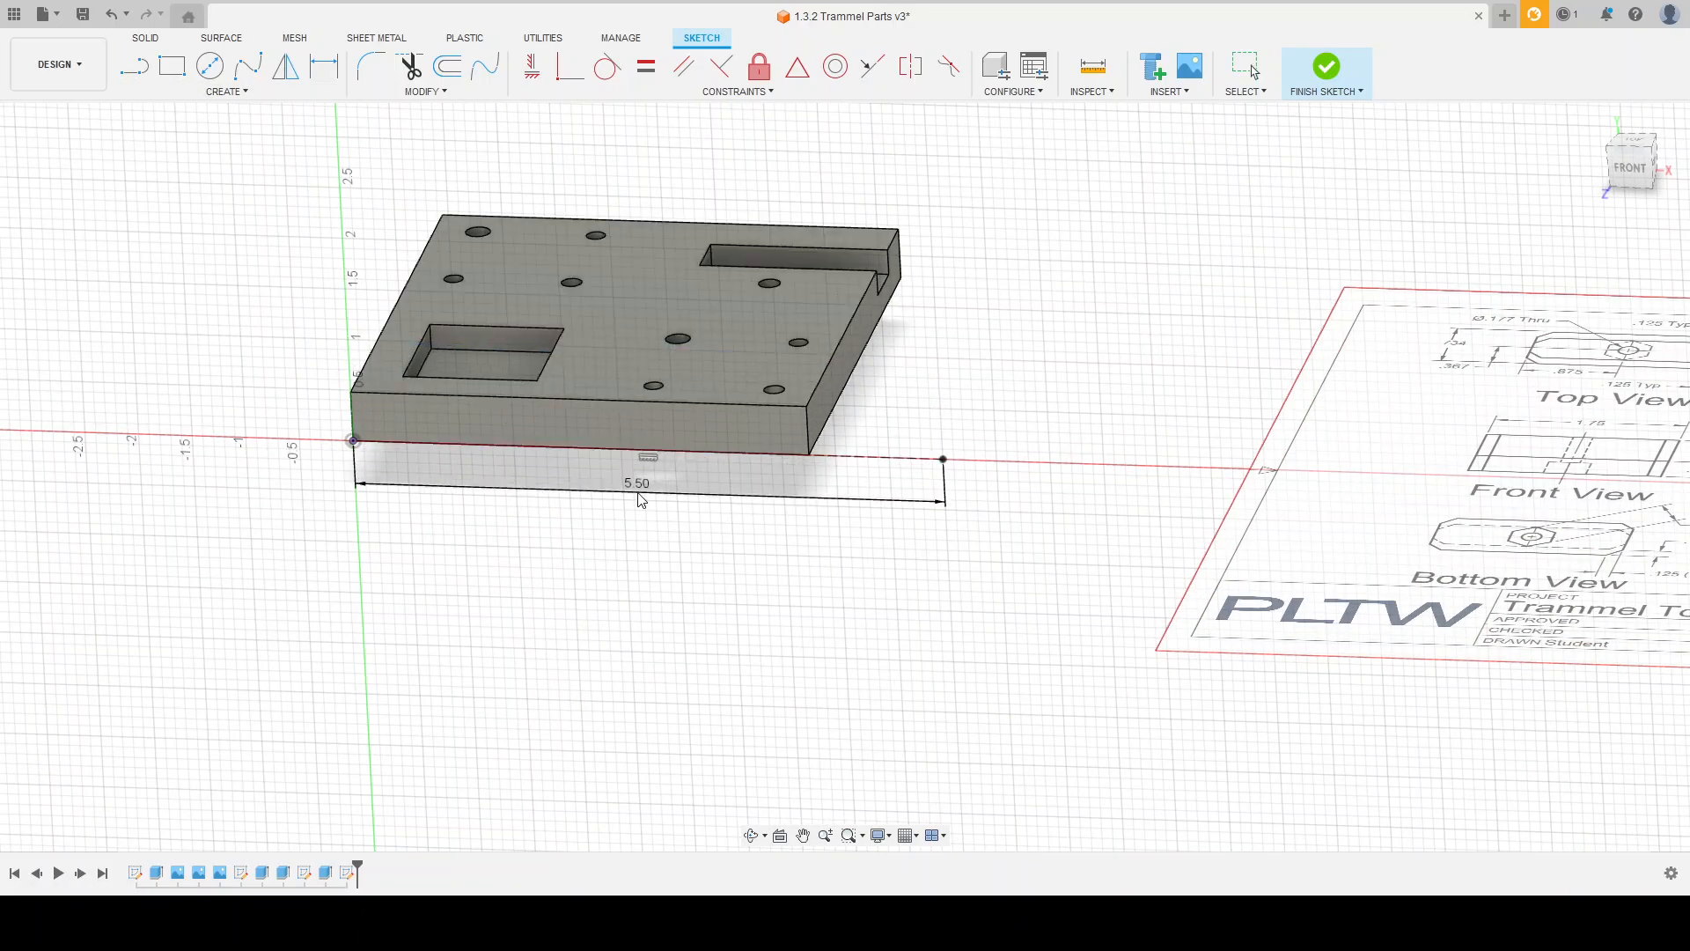
pyautogui.keyDown('shift'); pyautogui.moveTo(970, 457); pyautogui.dragTo(982, 450, button='middle'); pyautogui.keyUp('shift')
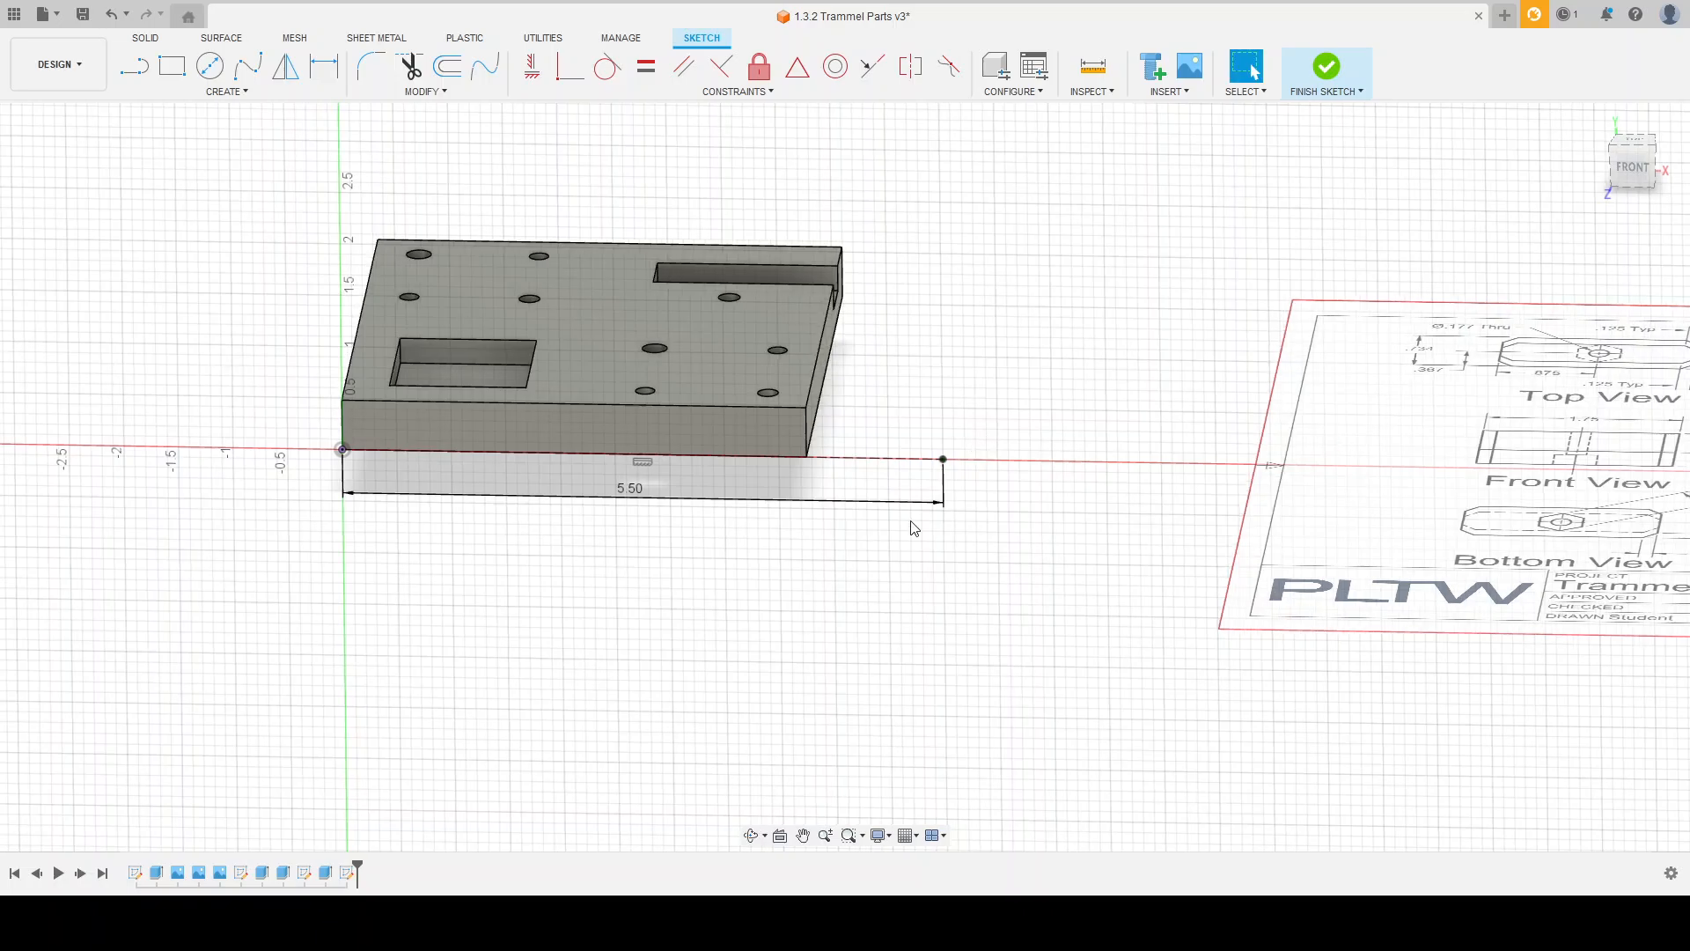
# Step: Draw a rectangle 1.75 in wide and 0.844 in high, starting from the free end of the construction line
pyautogui.scroll(-3, 914, 528)
pyautogui.scroll(4, 1363, 519)
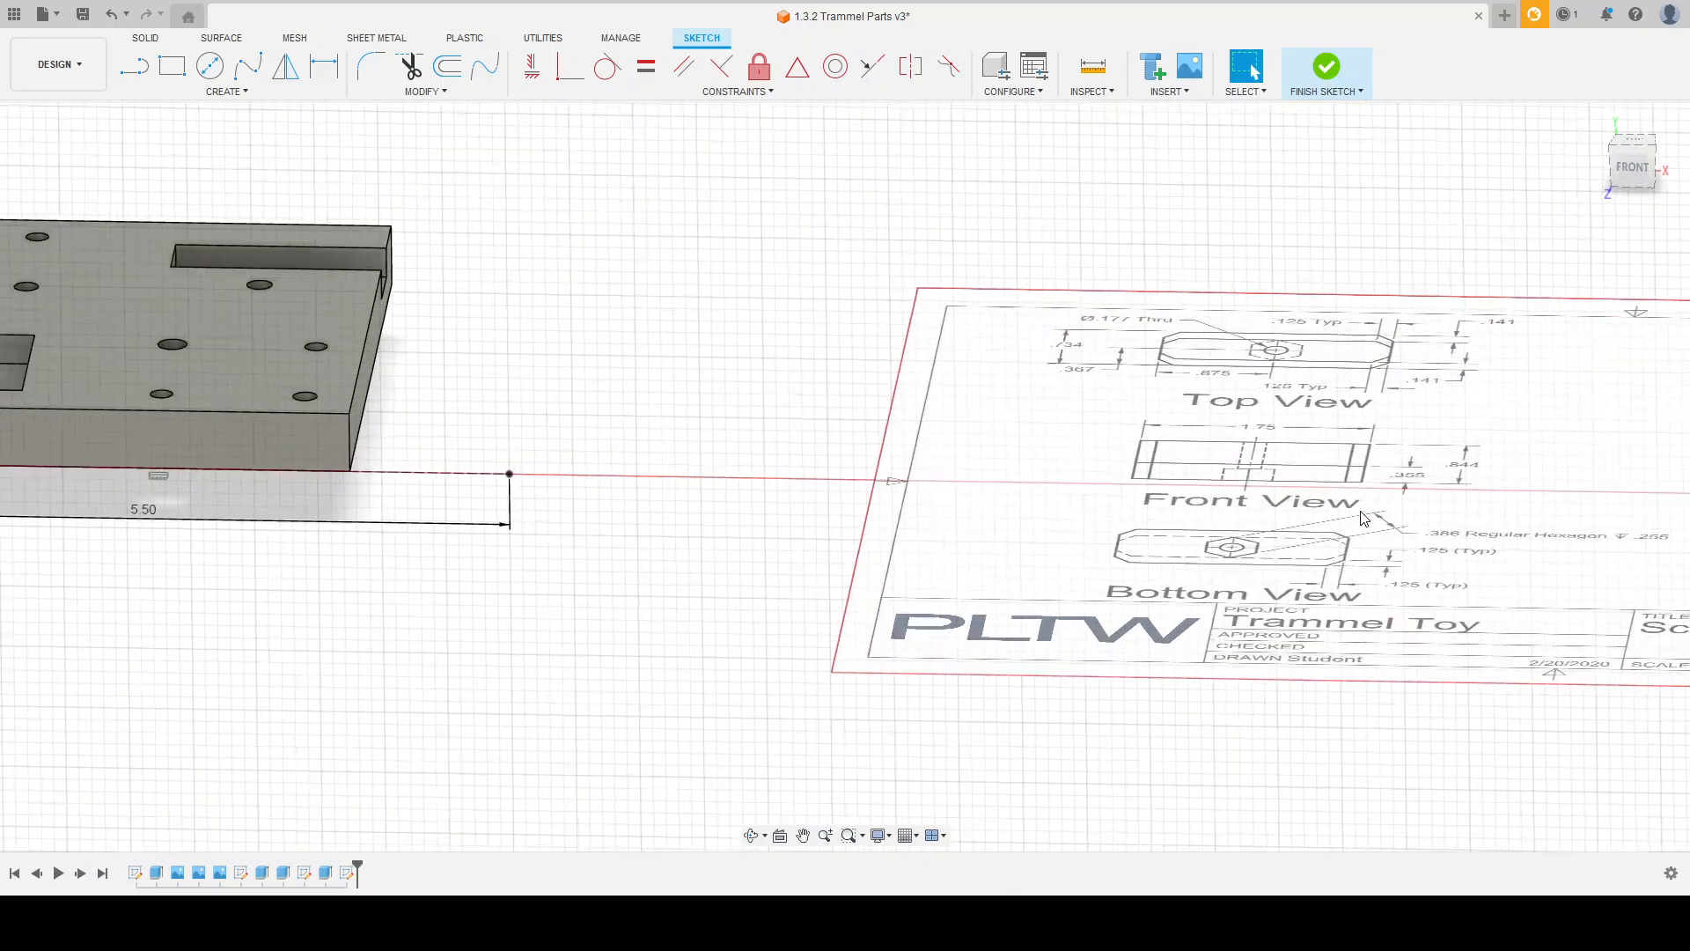
pyautogui.scroll(2, 1364, 519)
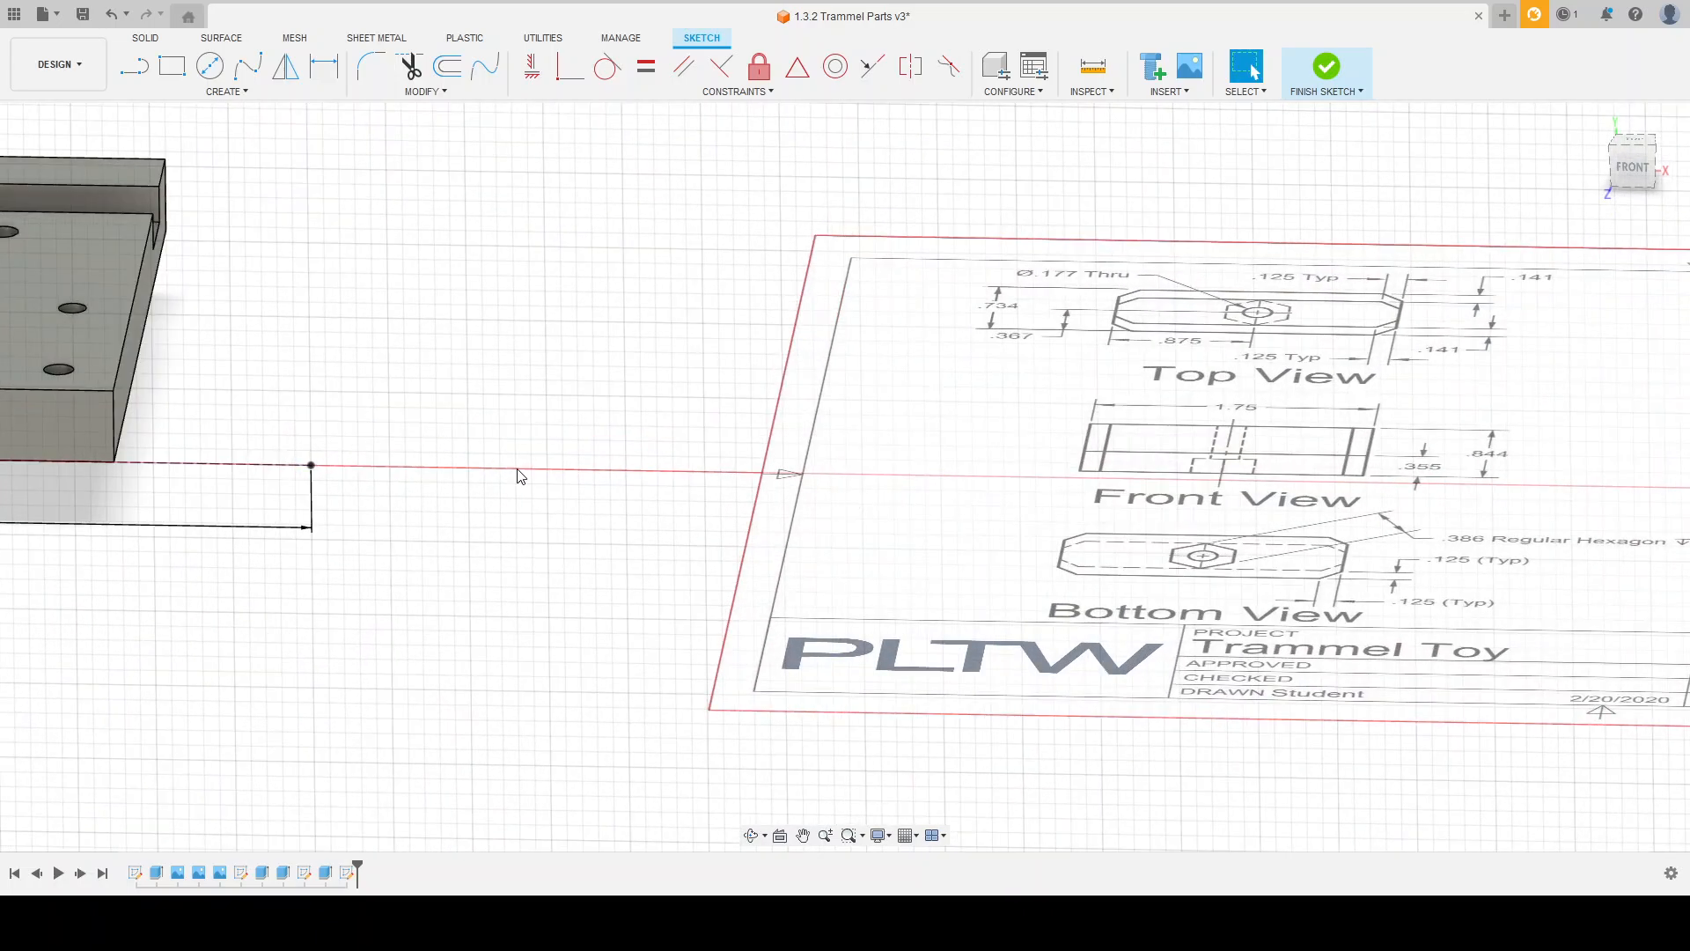
pyautogui.scroll(-2, 520, 476)
pyautogui.scroll(-1, 370, 444)
pyautogui.scroll(3, 244, 488)
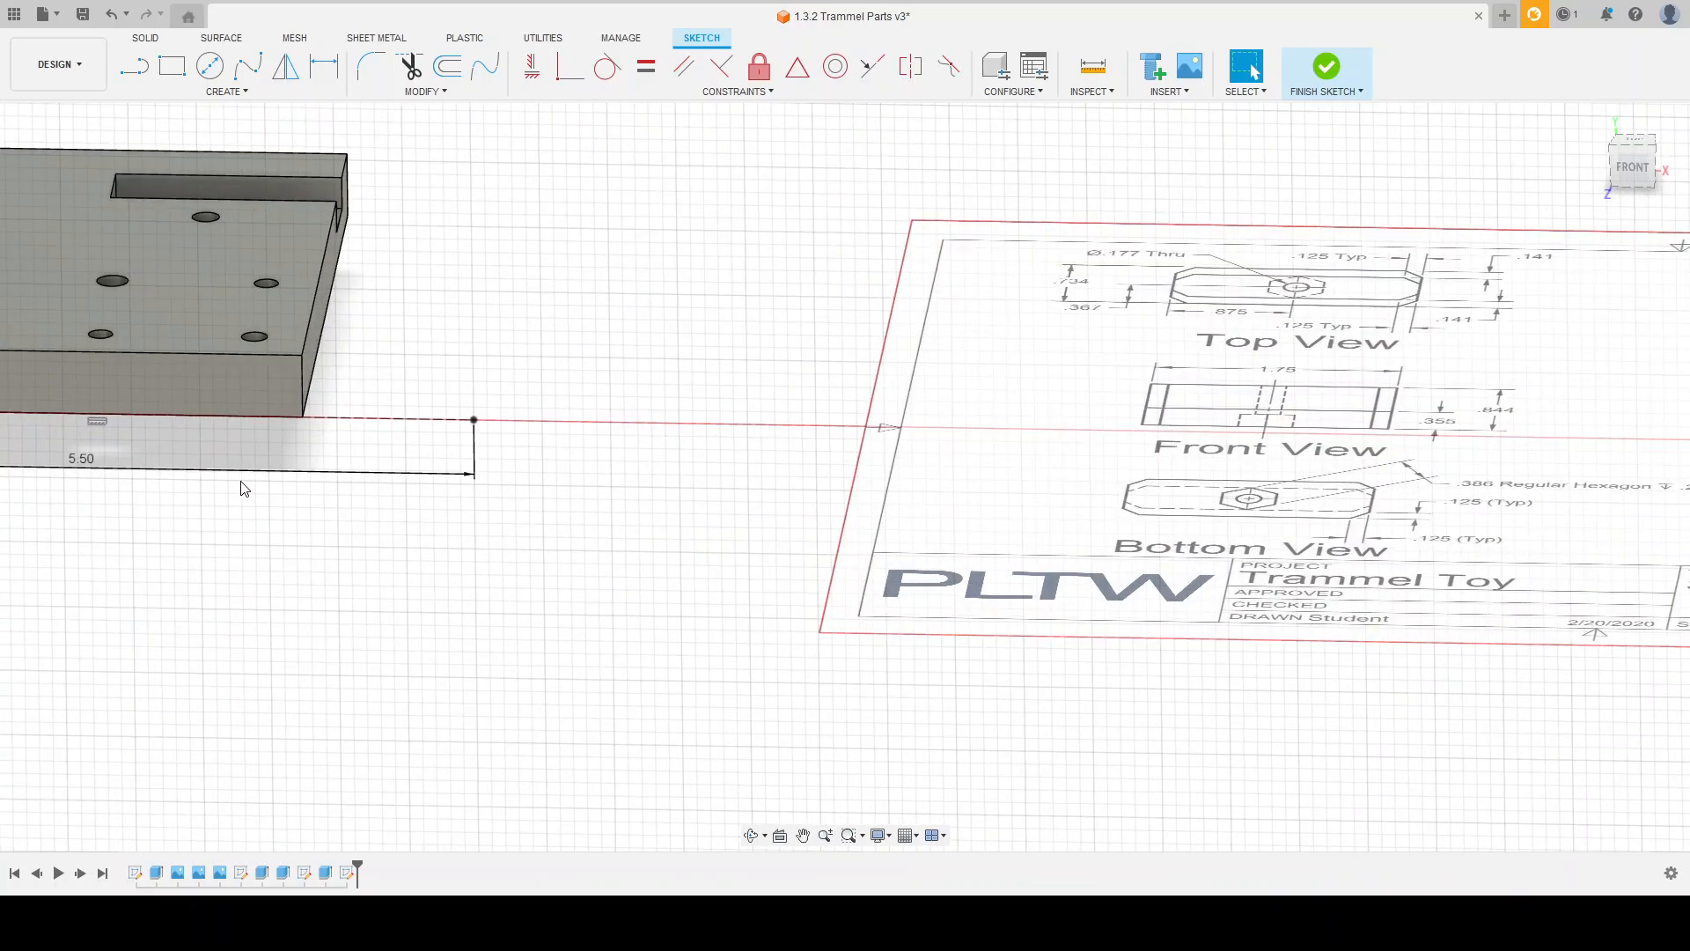
pyautogui.click(169, 71)
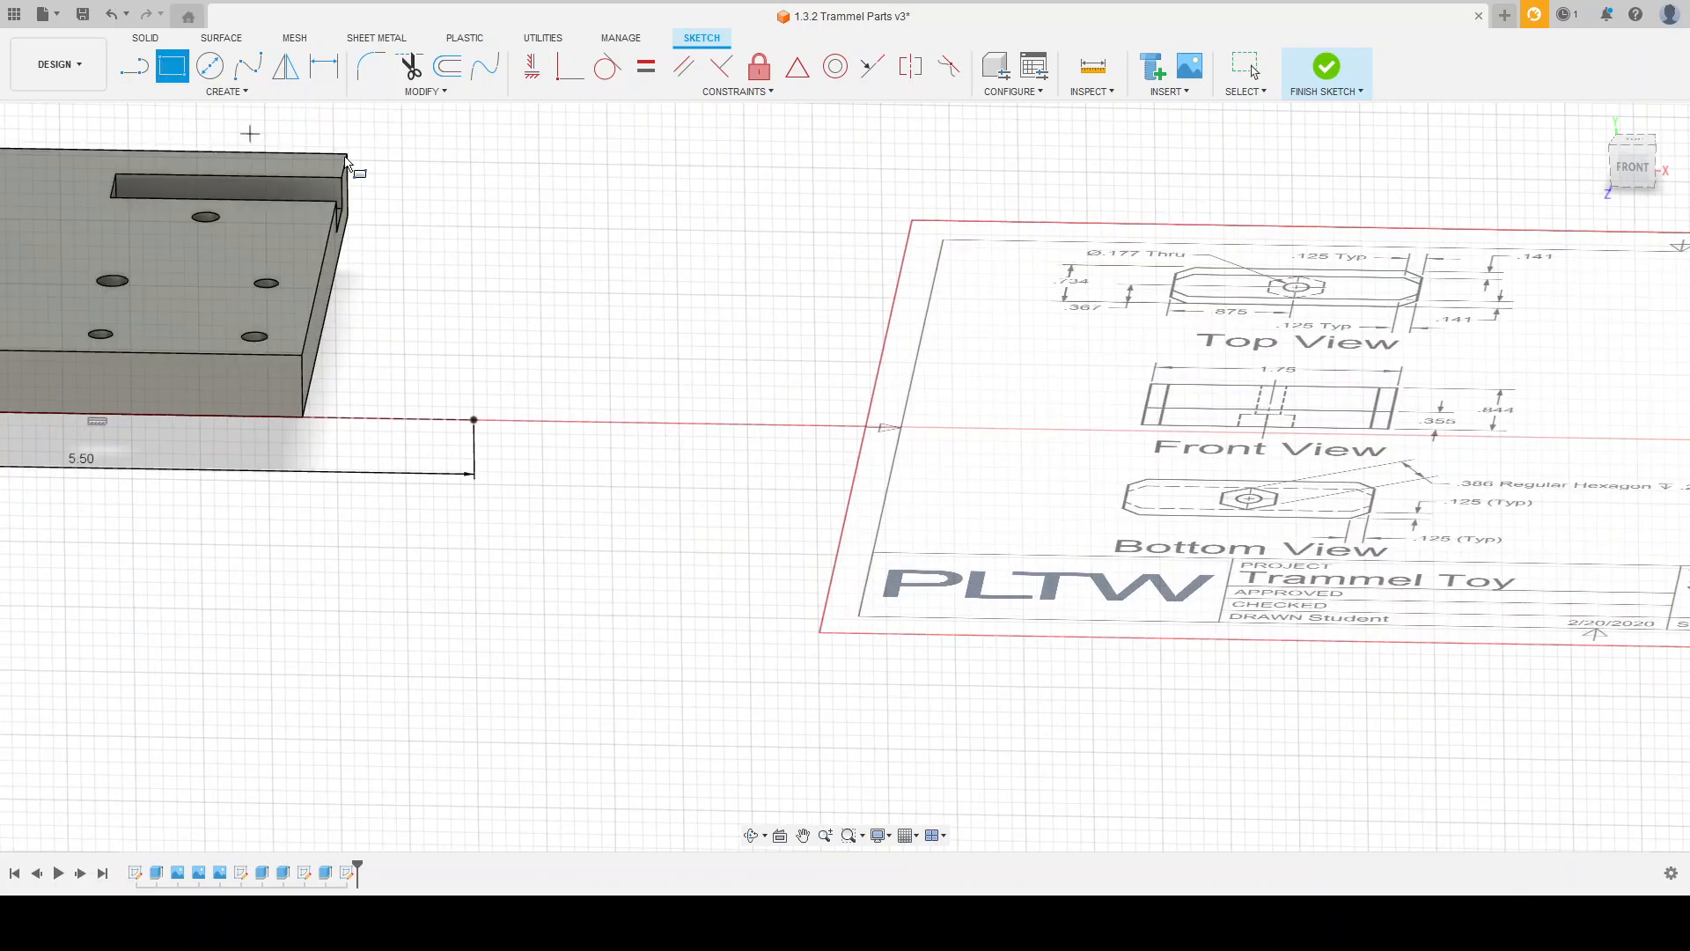
pyautogui.scroll(-2, 648, 435)
pyautogui.keyDown('shift'); pyautogui.moveTo(755, 382); pyautogui.dragTo(755, 416, button='middle'); pyautogui.keyUp('shift')
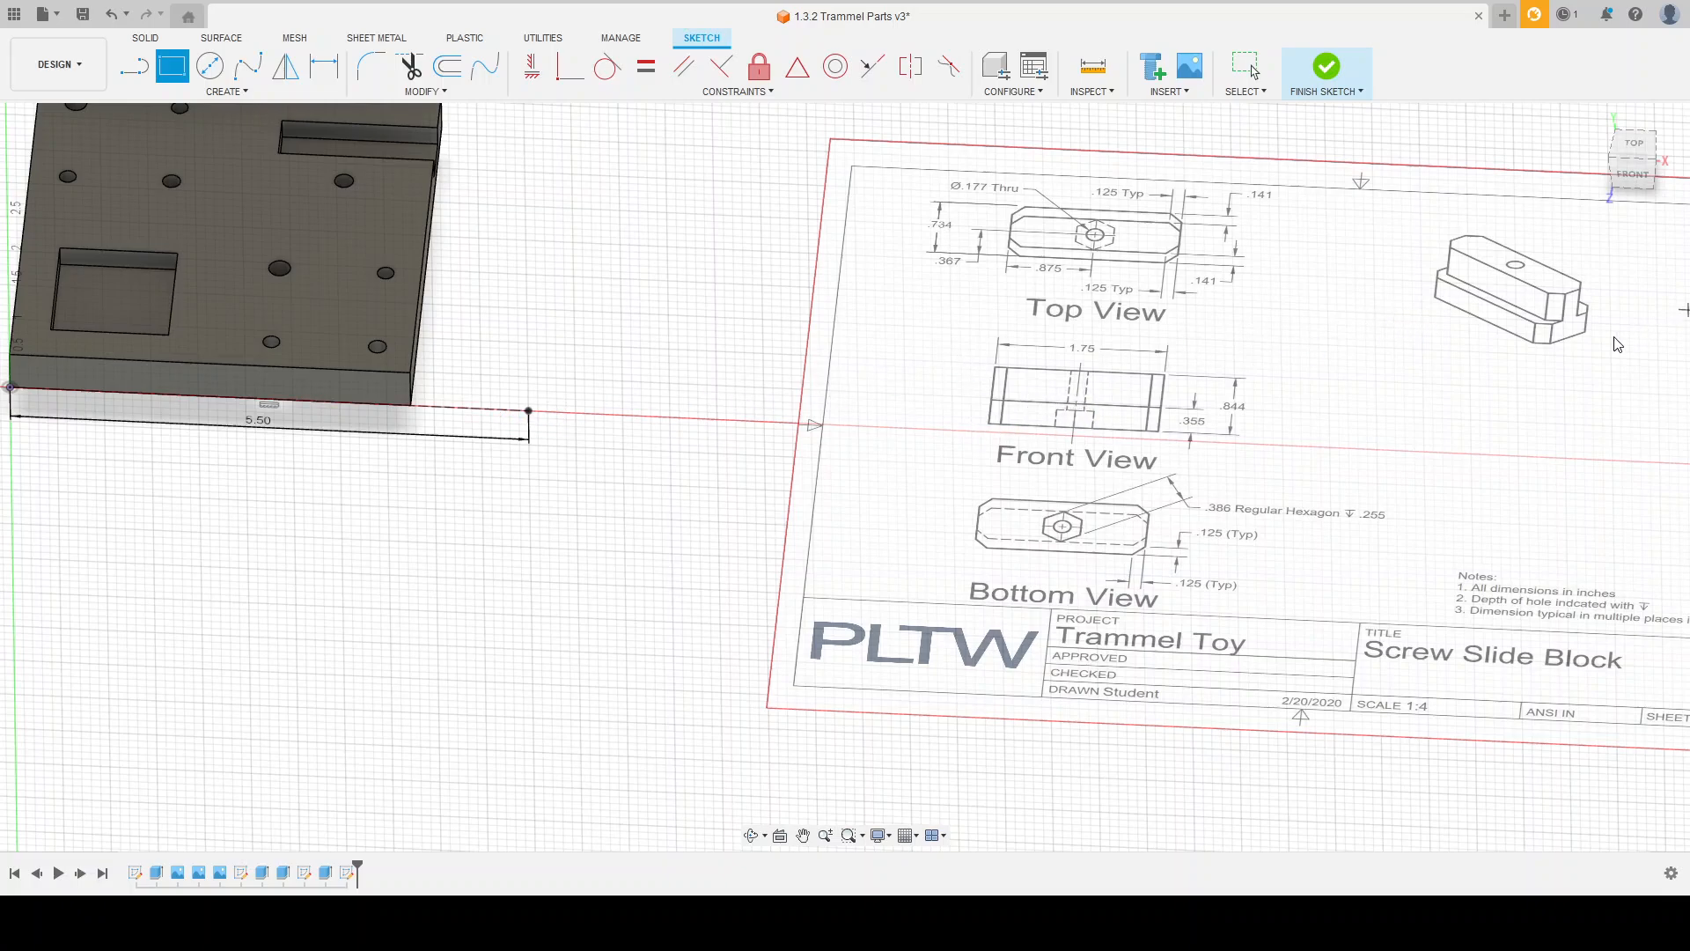
pyautogui.click(528, 411)
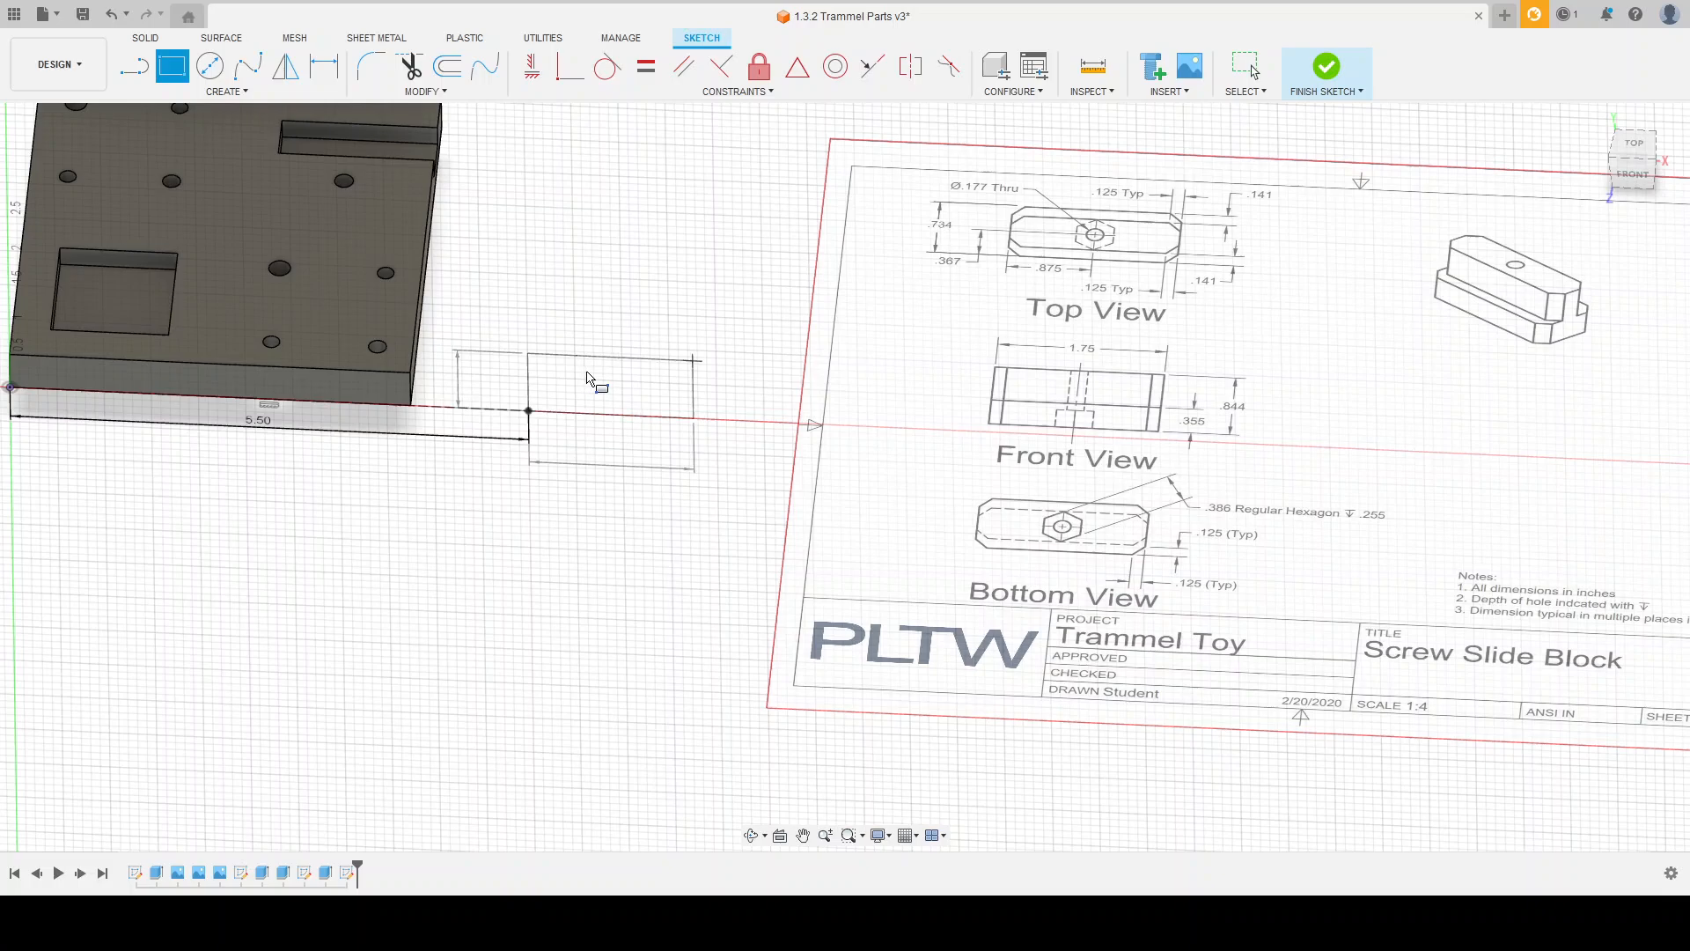
pyautogui.press('Return')
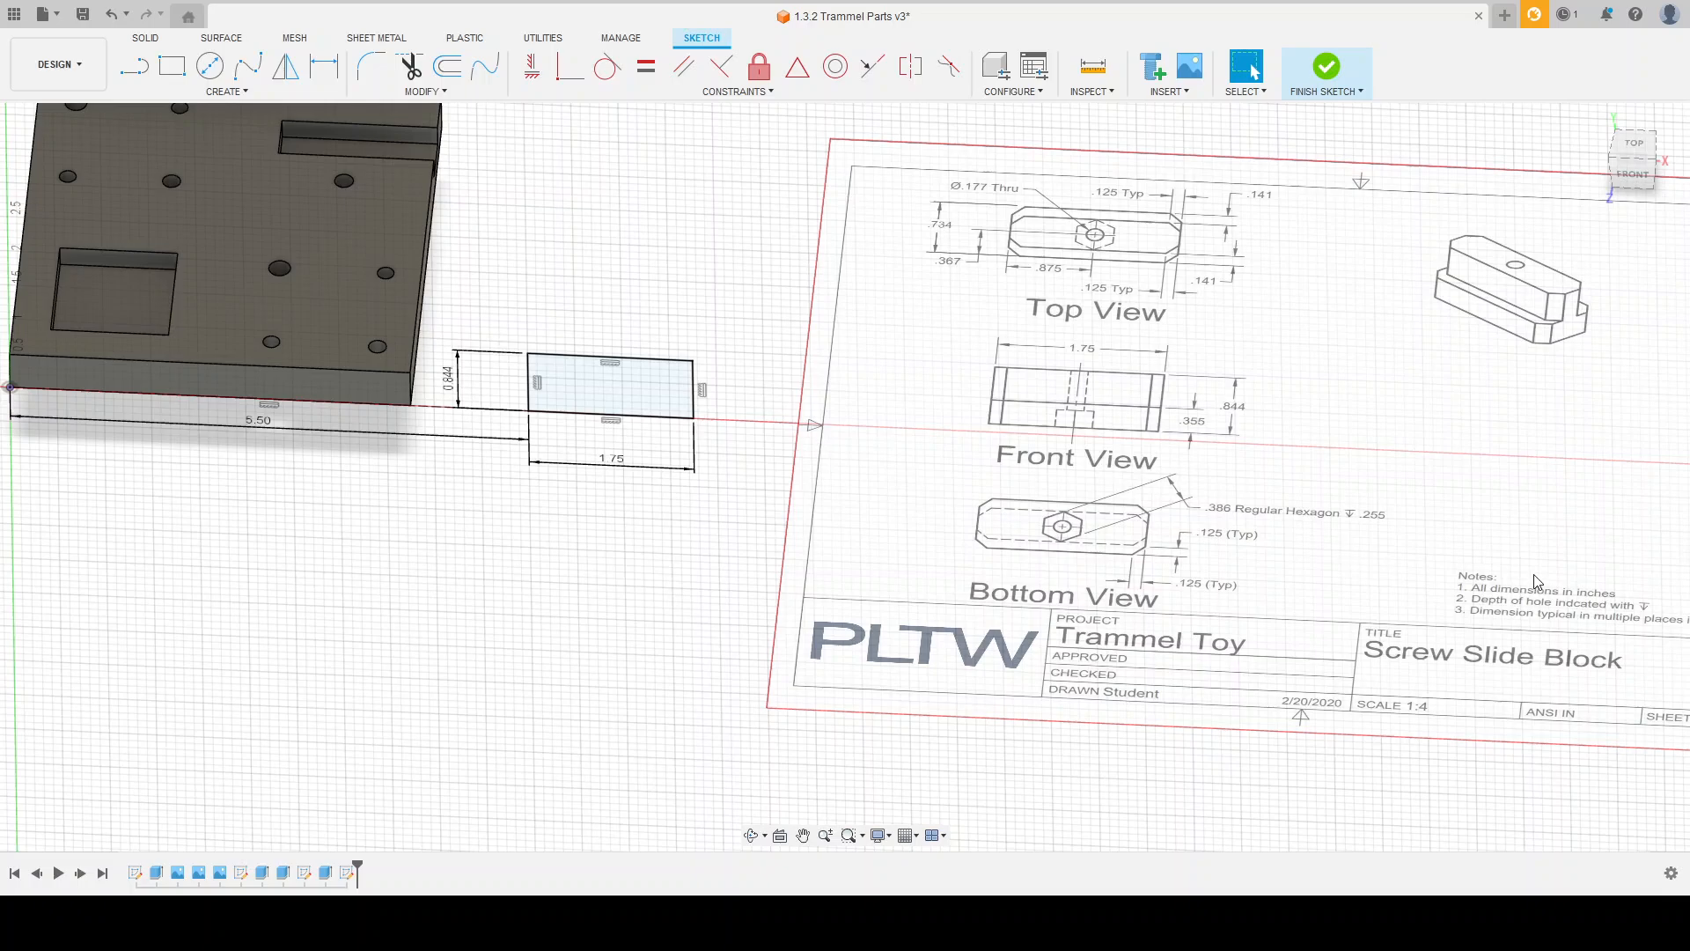
# Step: Finish the sketch and extrude the rectangle backward by .734 in to form the slide block's body
pyautogui.click(1629, 594)
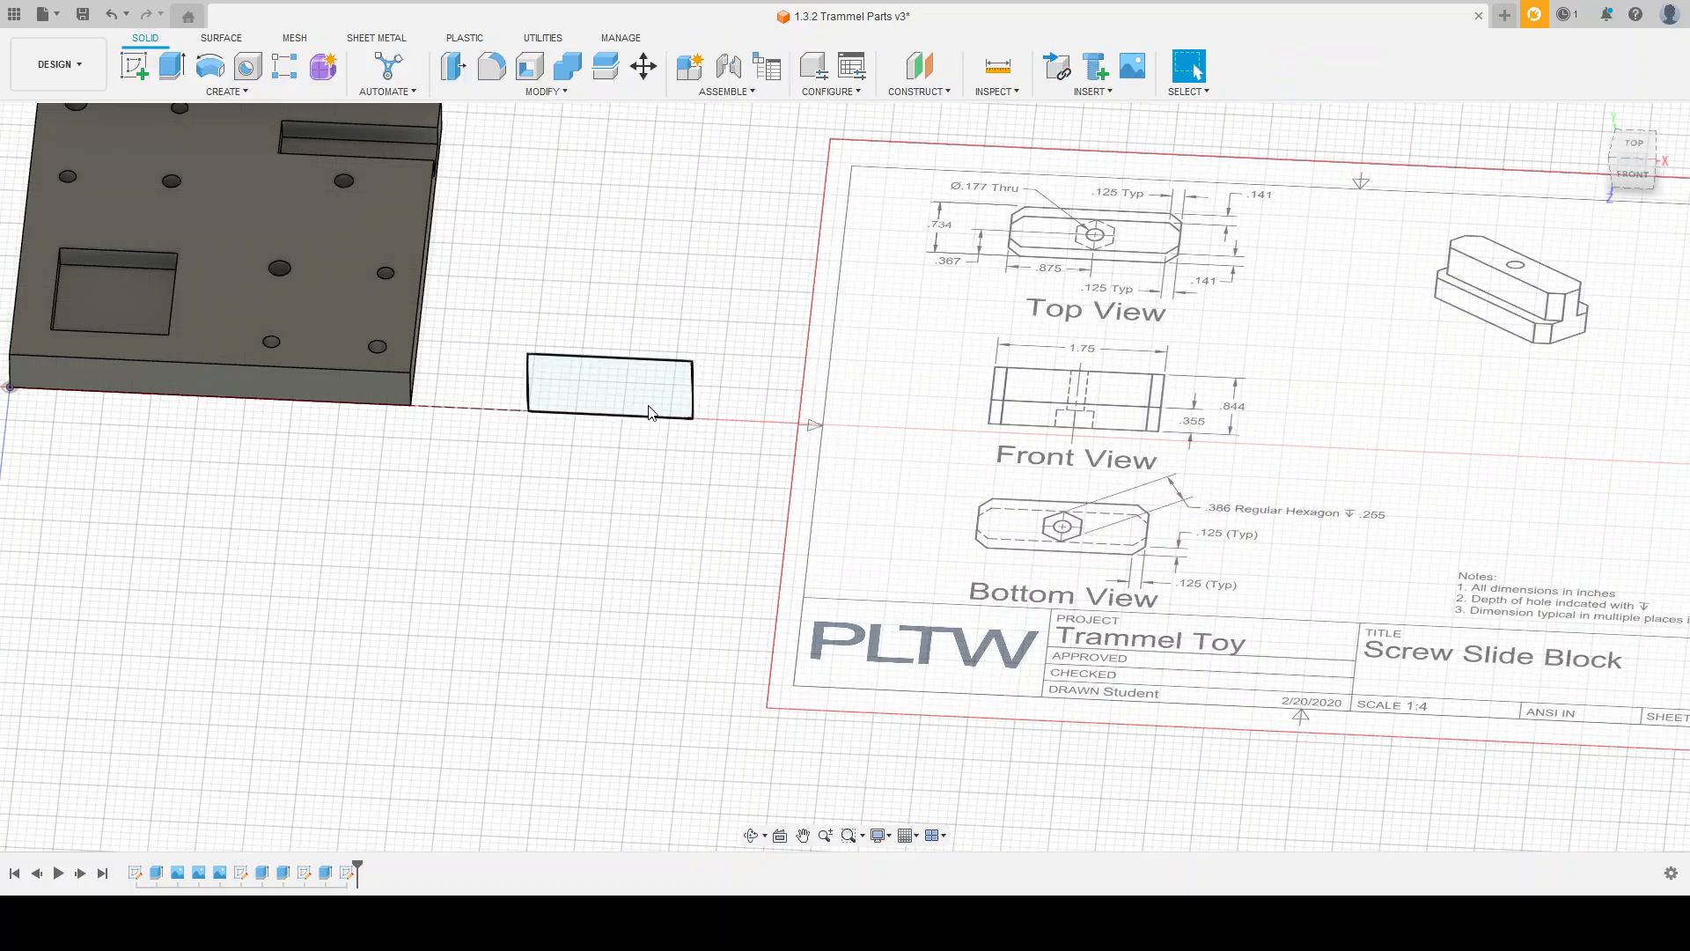
pyautogui.click(170, 74)
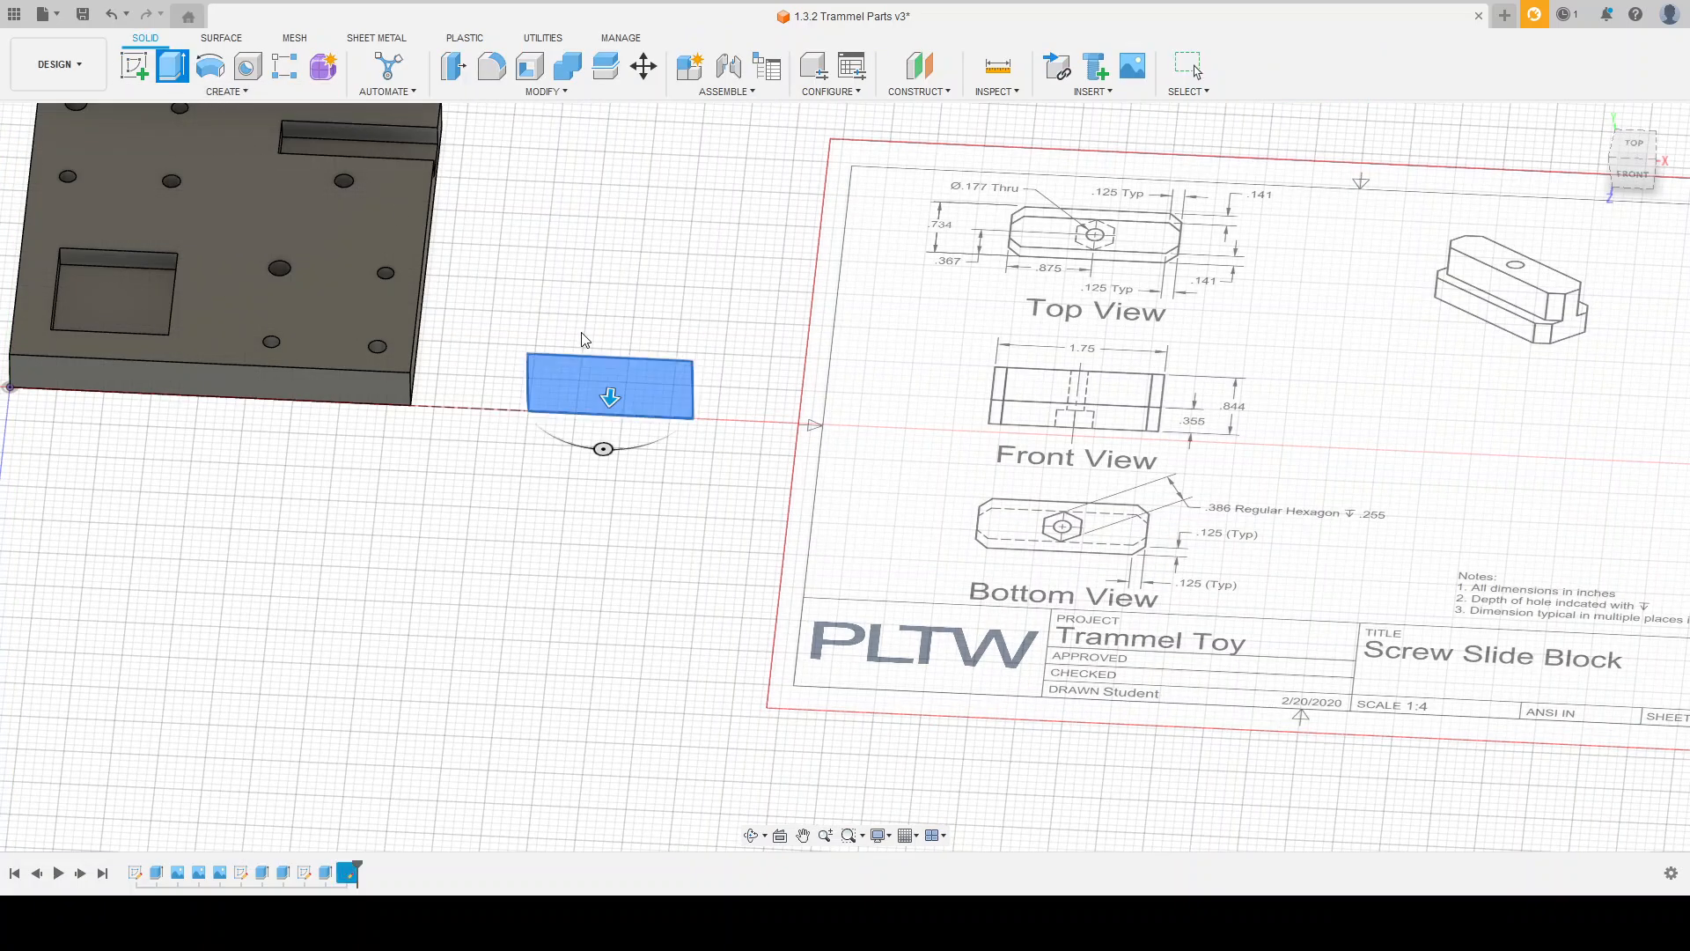
pyautogui.moveTo(610, 391); pyautogui.dragTo(620, 321)
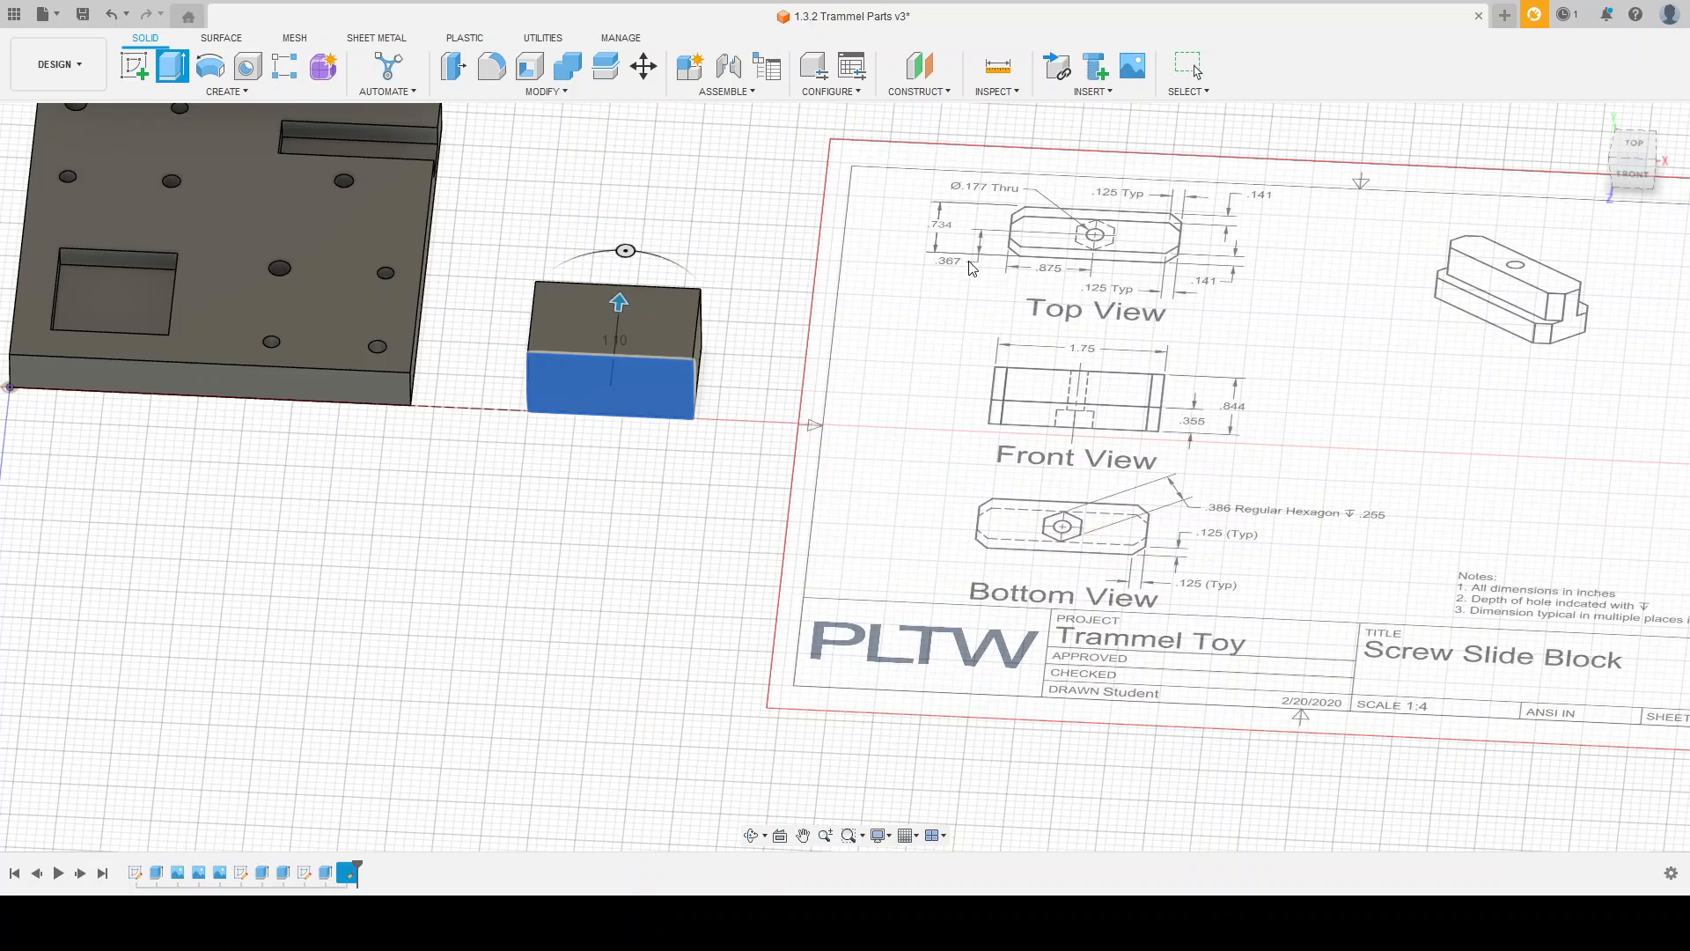
pyautogui.write('.734')
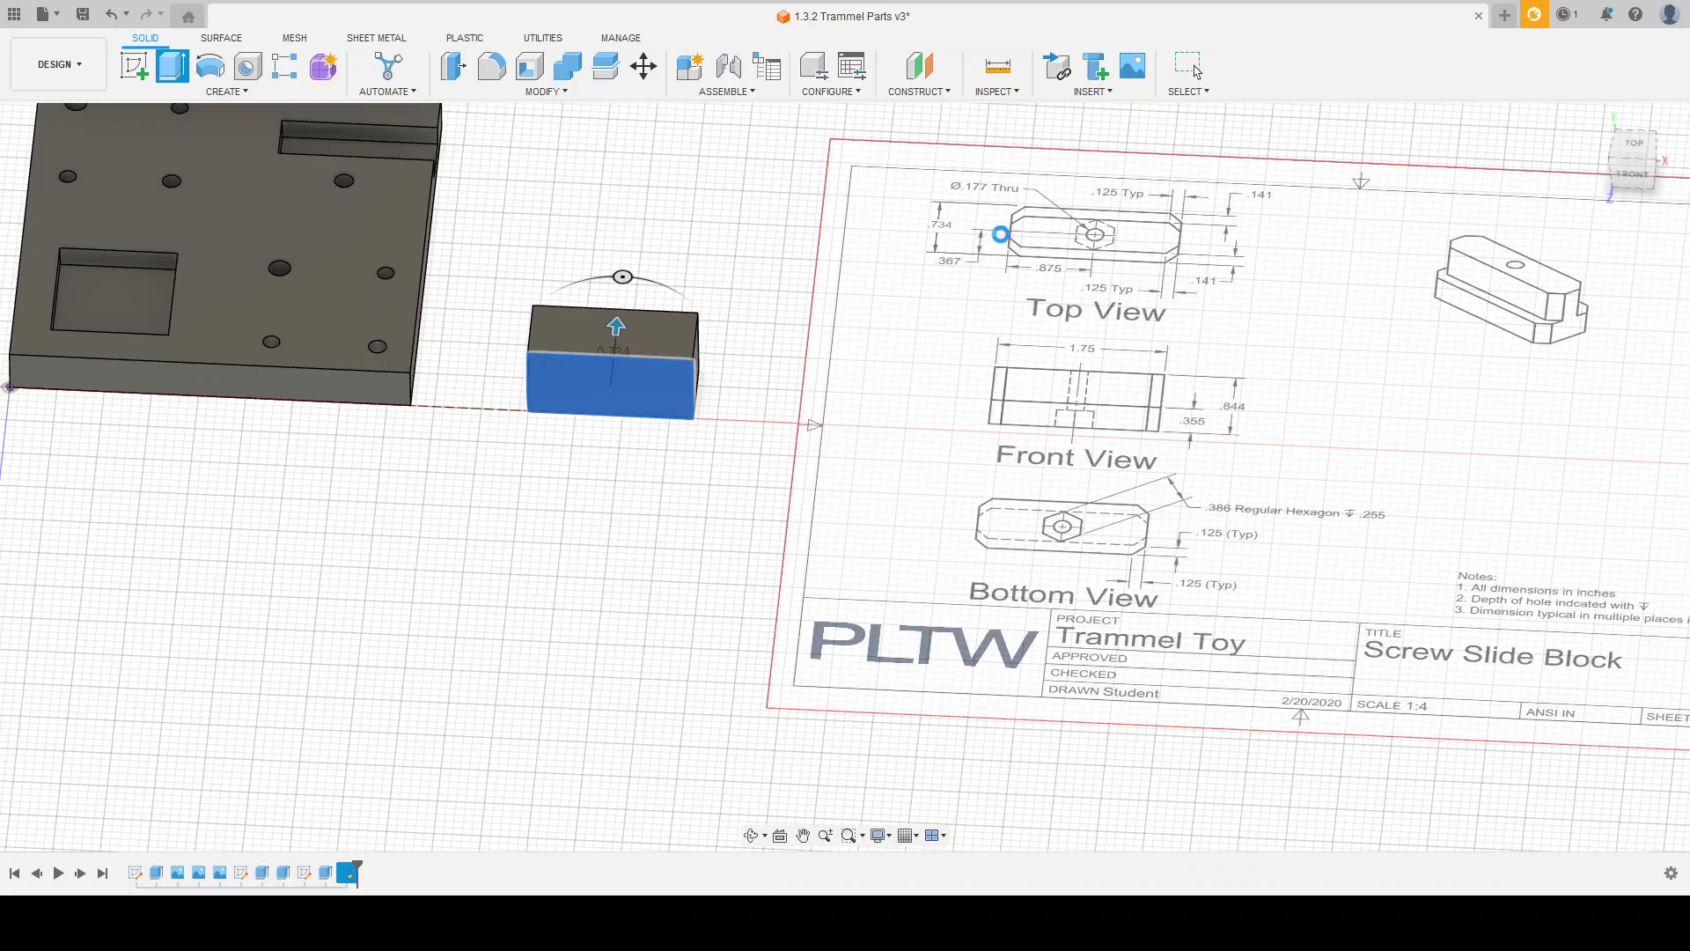
pyautogui.press('Return')
# Step: Start a sketch on the slide block's right end face, with the Screw Slide Block drawing's views in sight
pyautogui.keyDown('shift'); pyautogui.moveTo(793, 339); pyautogui.dragTo(768, 362, button='middle'); pyautogui.keyUp('shift')
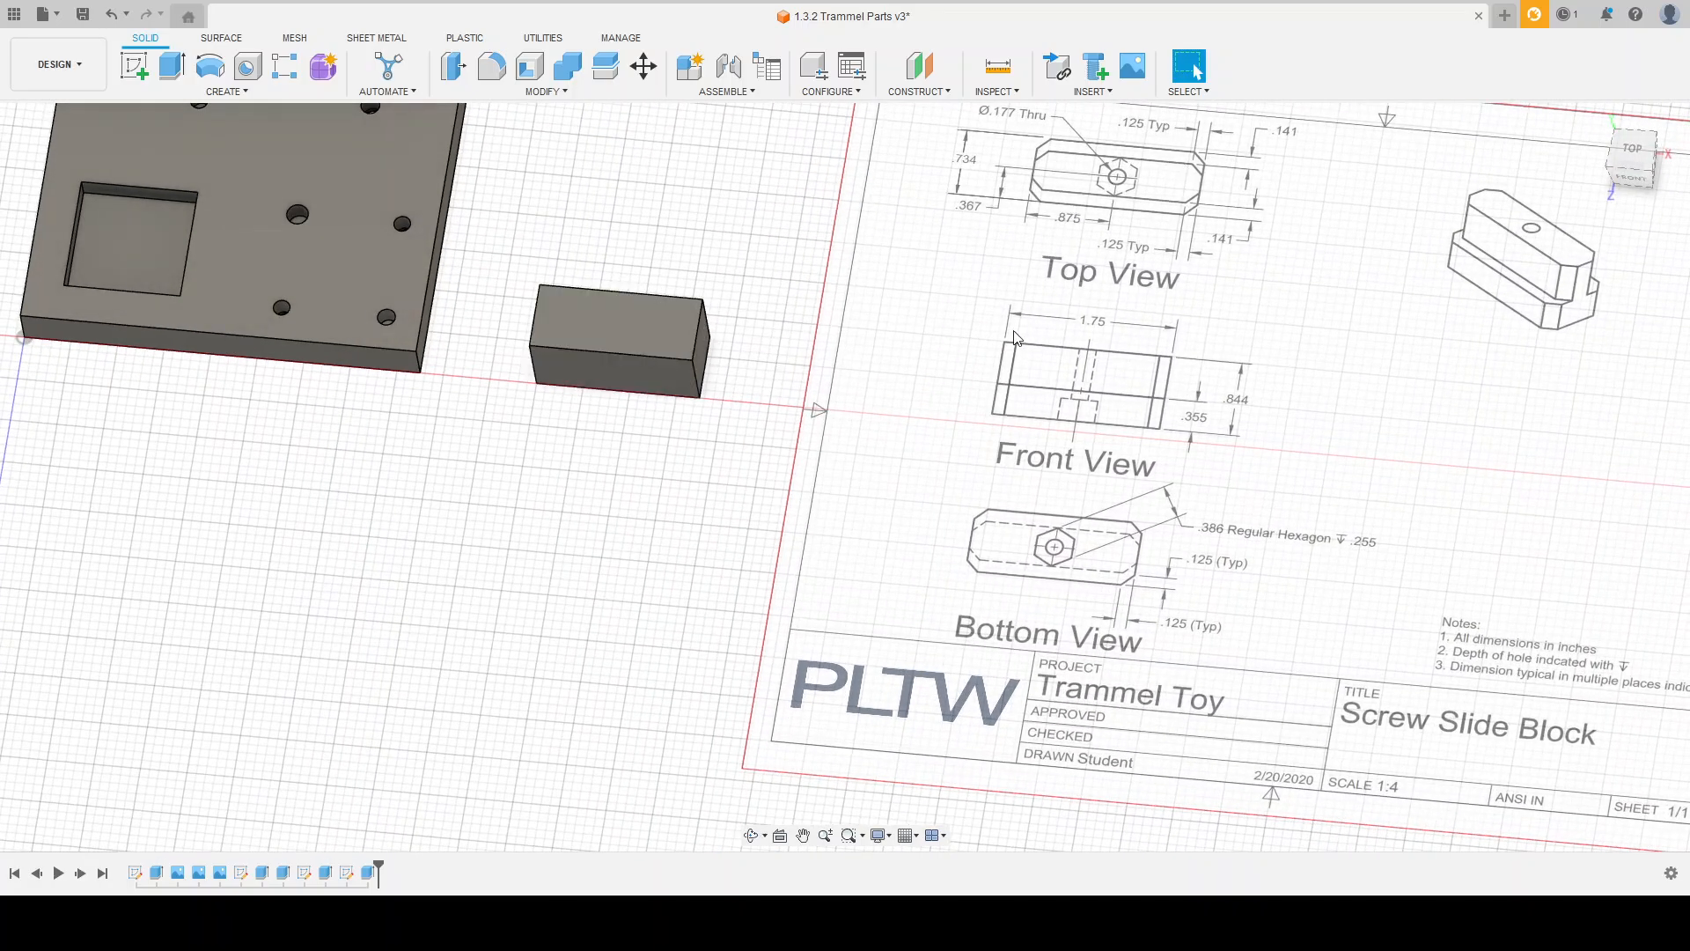
pyautogui.moveTo(780, 257)
pyautogui.keyDown('shift'); pyautogui.mouseDown(button='middle')
pyautogui.moveTo(777, 223)
pyautogui.moveTo(802, 234)
pyautogui.moveTo(755, 234)
pyautogui.moveTo(758, 249)
pyautogui.mouseUp(button='middle'); pyautogui.keyUp('shift')
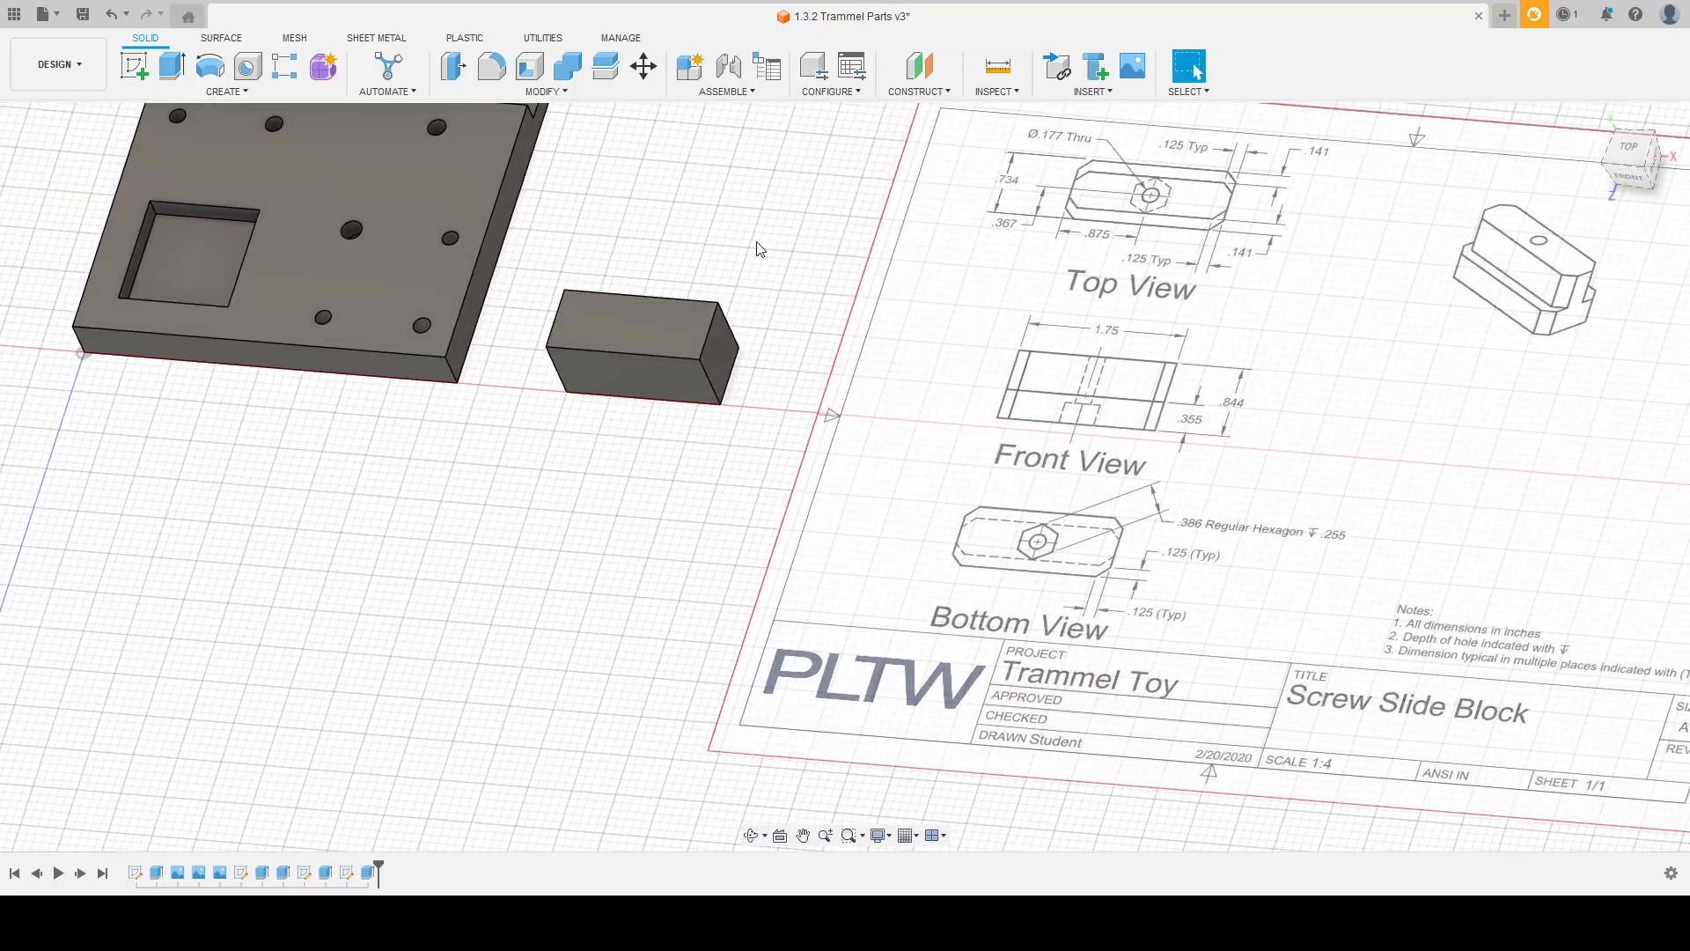
pyautogui.click(136, 69)
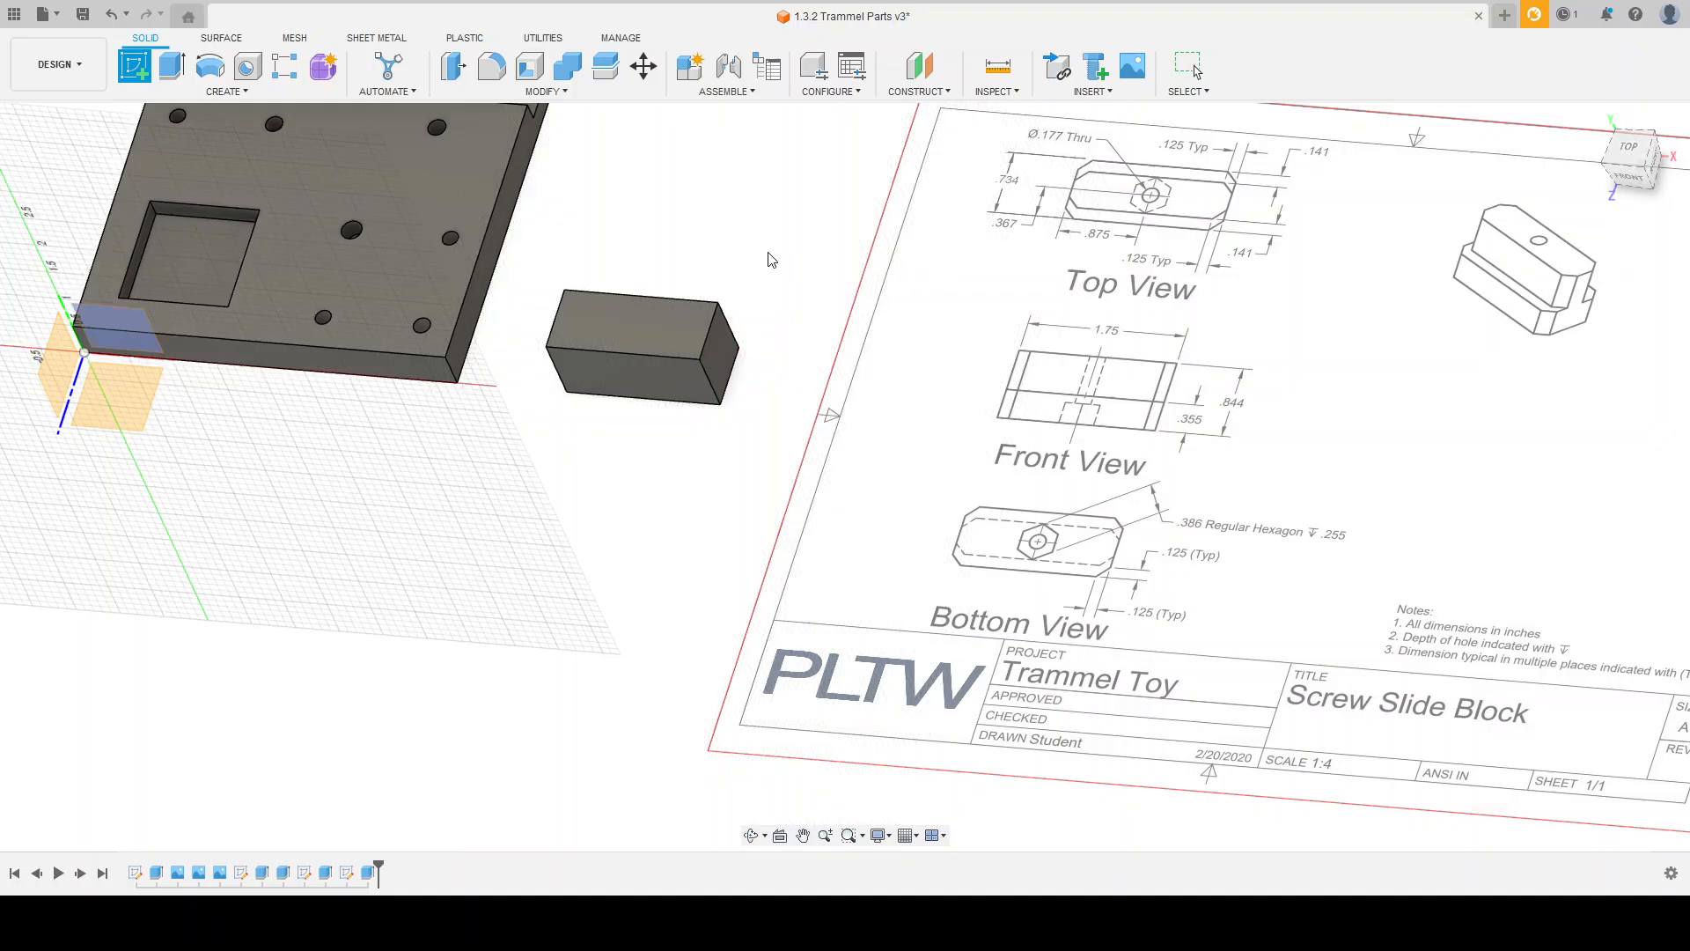
pyautogui.click(720, 339)
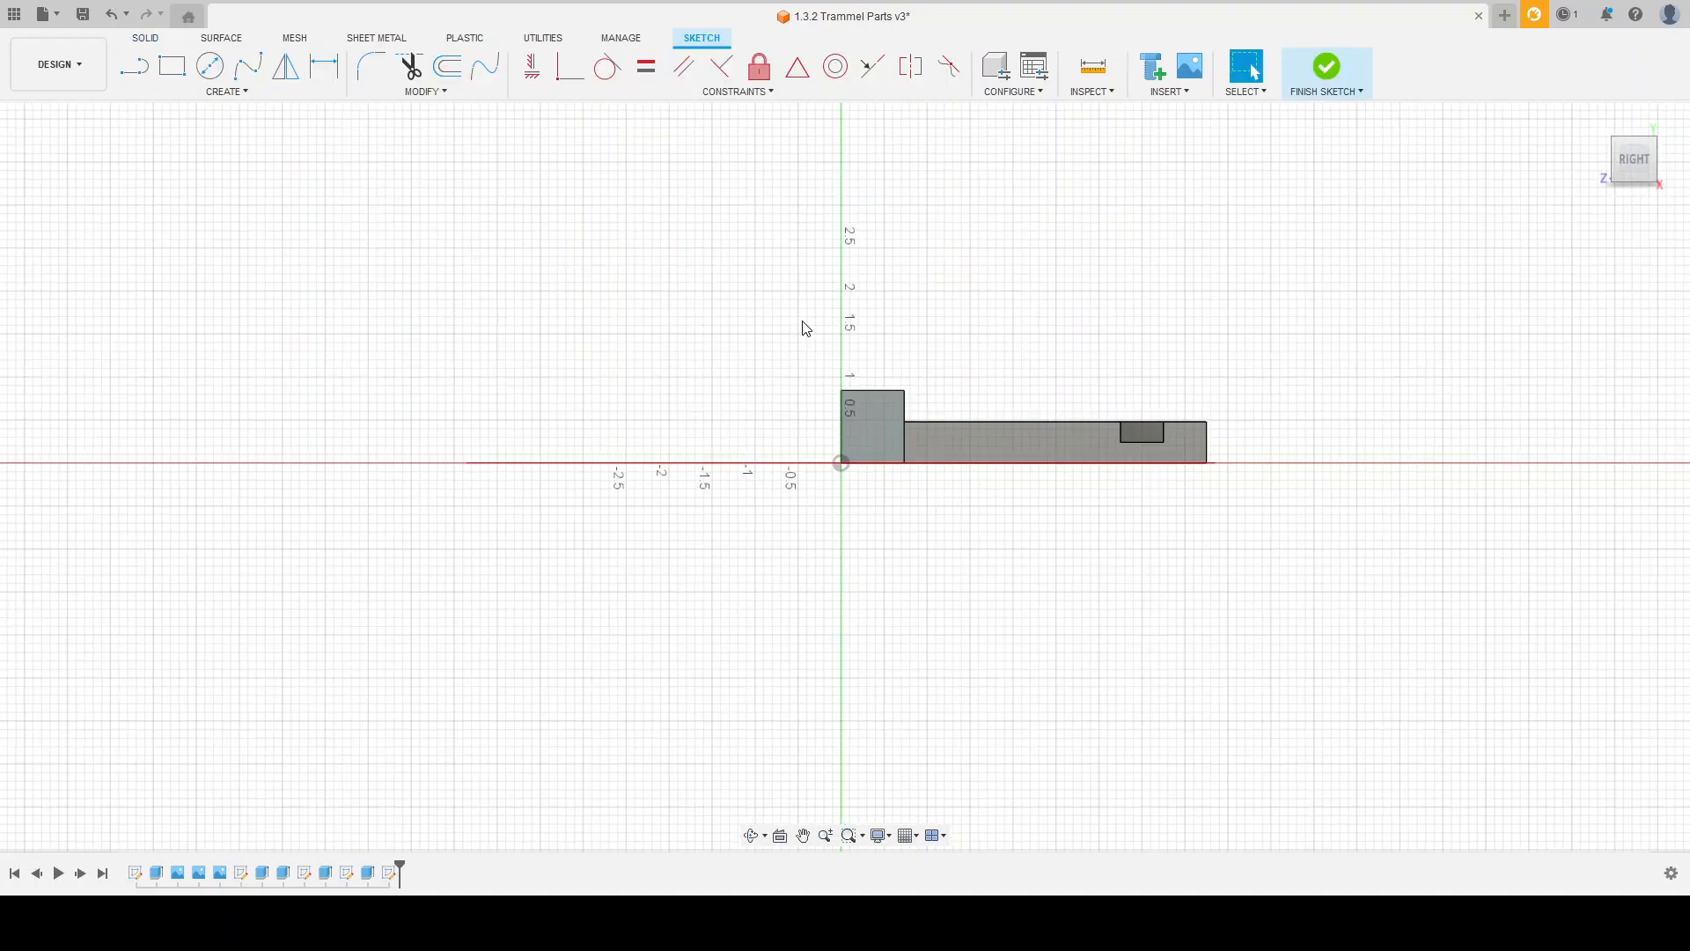
pyautogui.keyDown('shift'); pyautogui.moveTo(832, 324); pyautogui.dragTo(835, 325, button='middle'); pyautogui.keyUp('shift')
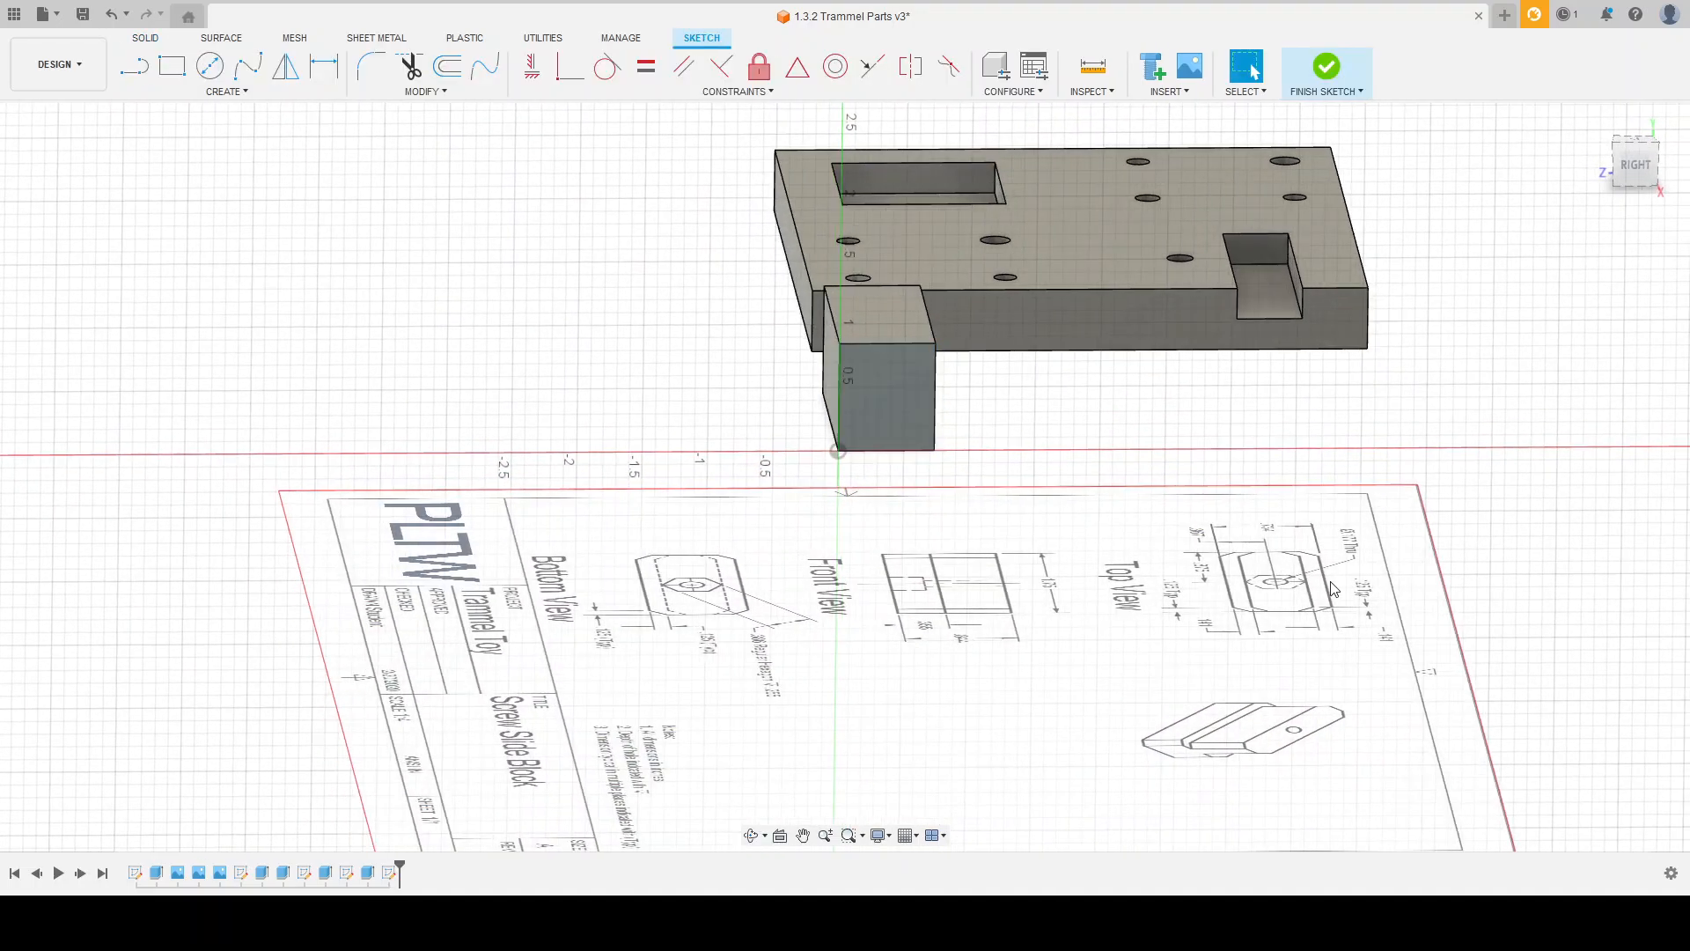
pyautogui.keyDown('shift'); pyautogui.moveTo(1161, 435); pyautogui.dragTo(1272, 607, button='middle'); pyautogui.keyUp('shift')
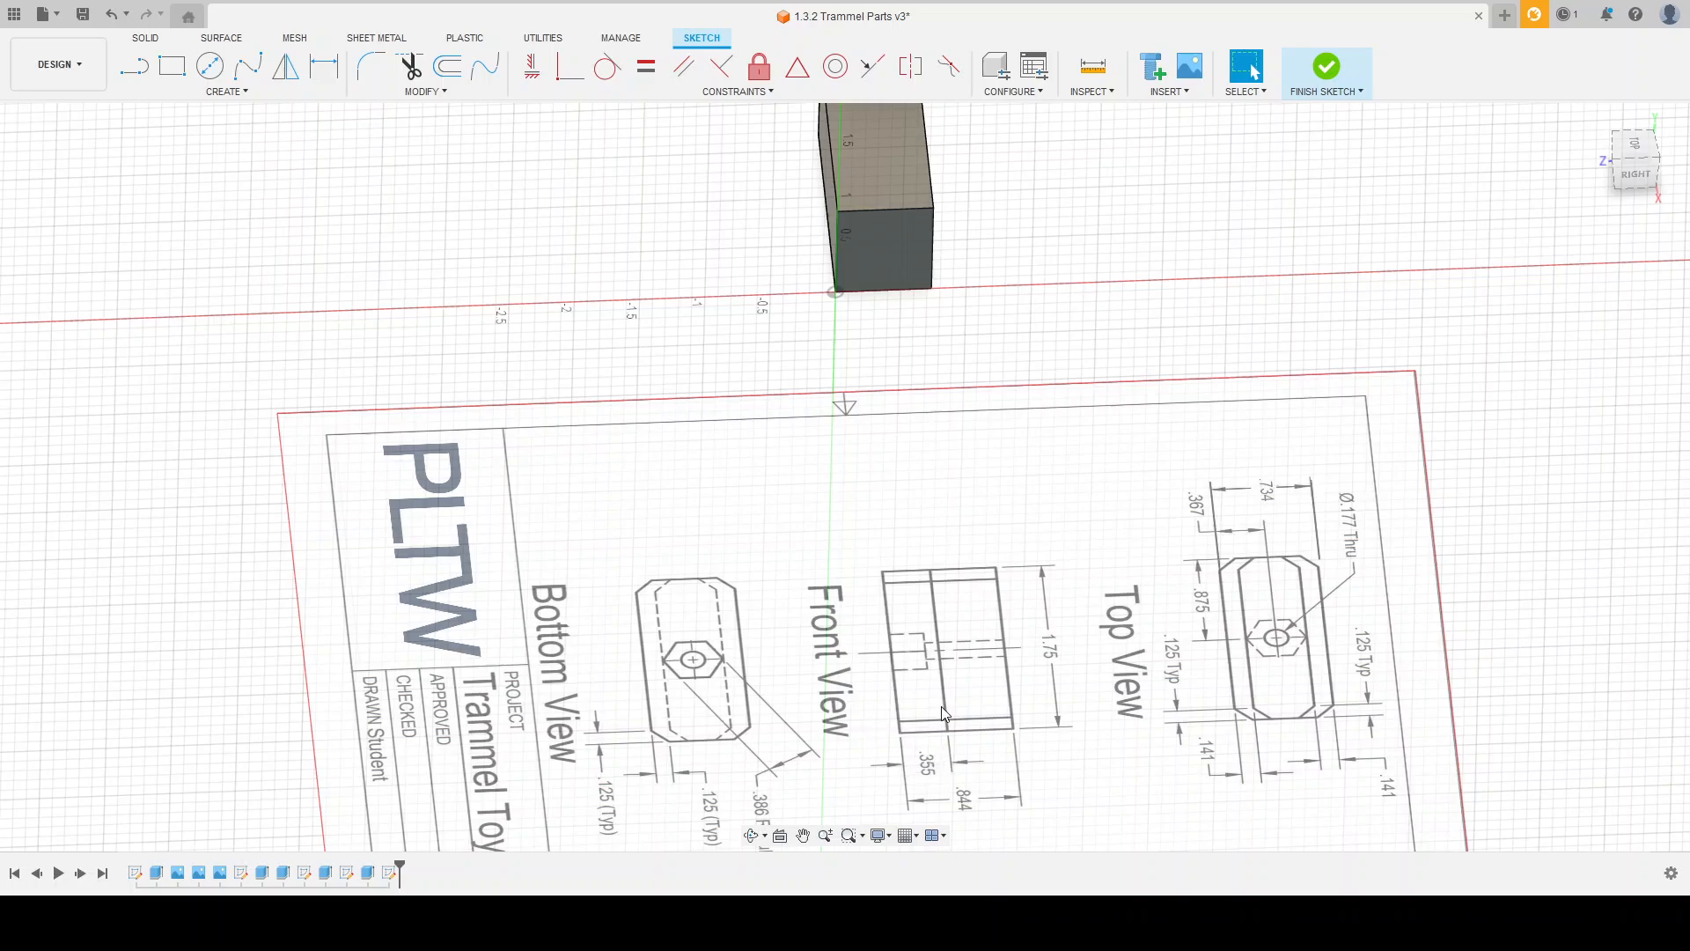
pyautogui.keyDown('shift'); pyautogui.moveTo(896, 451); pyautogui.dragTo(889, 424, button='middle'); pyautogui.keyUp('shift')
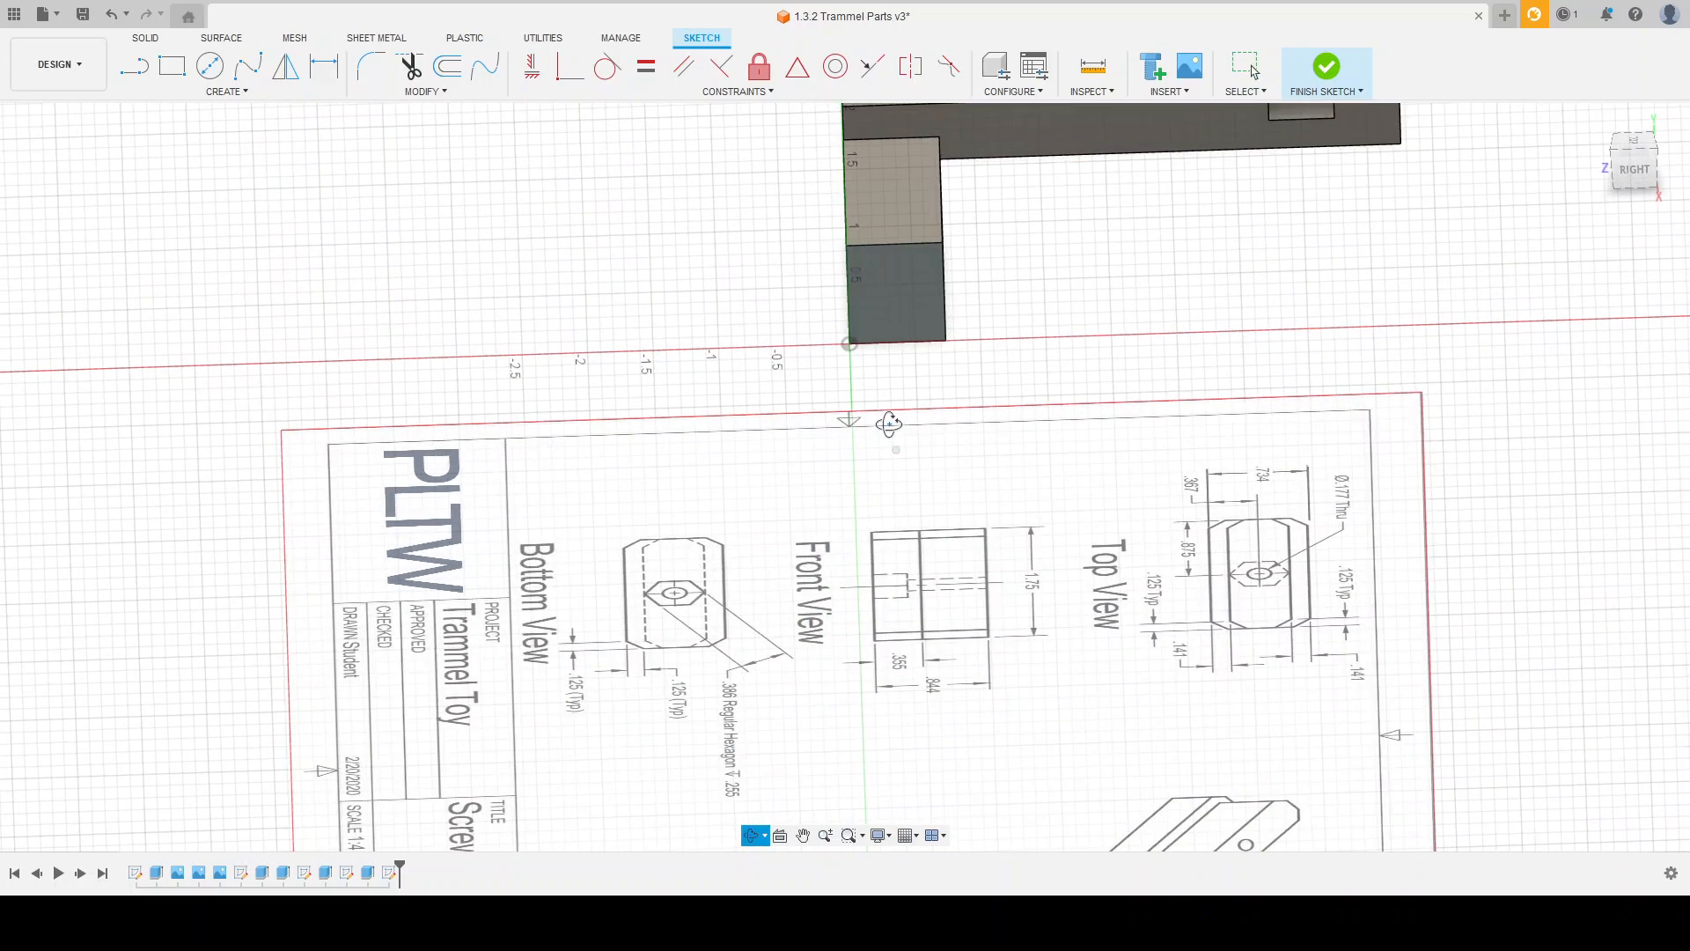
# Step: Draw a rectangle 0.141 in wide and 0.489 in high inside the end face, starting from its upper front corner
pyautogui.click(172, 65)
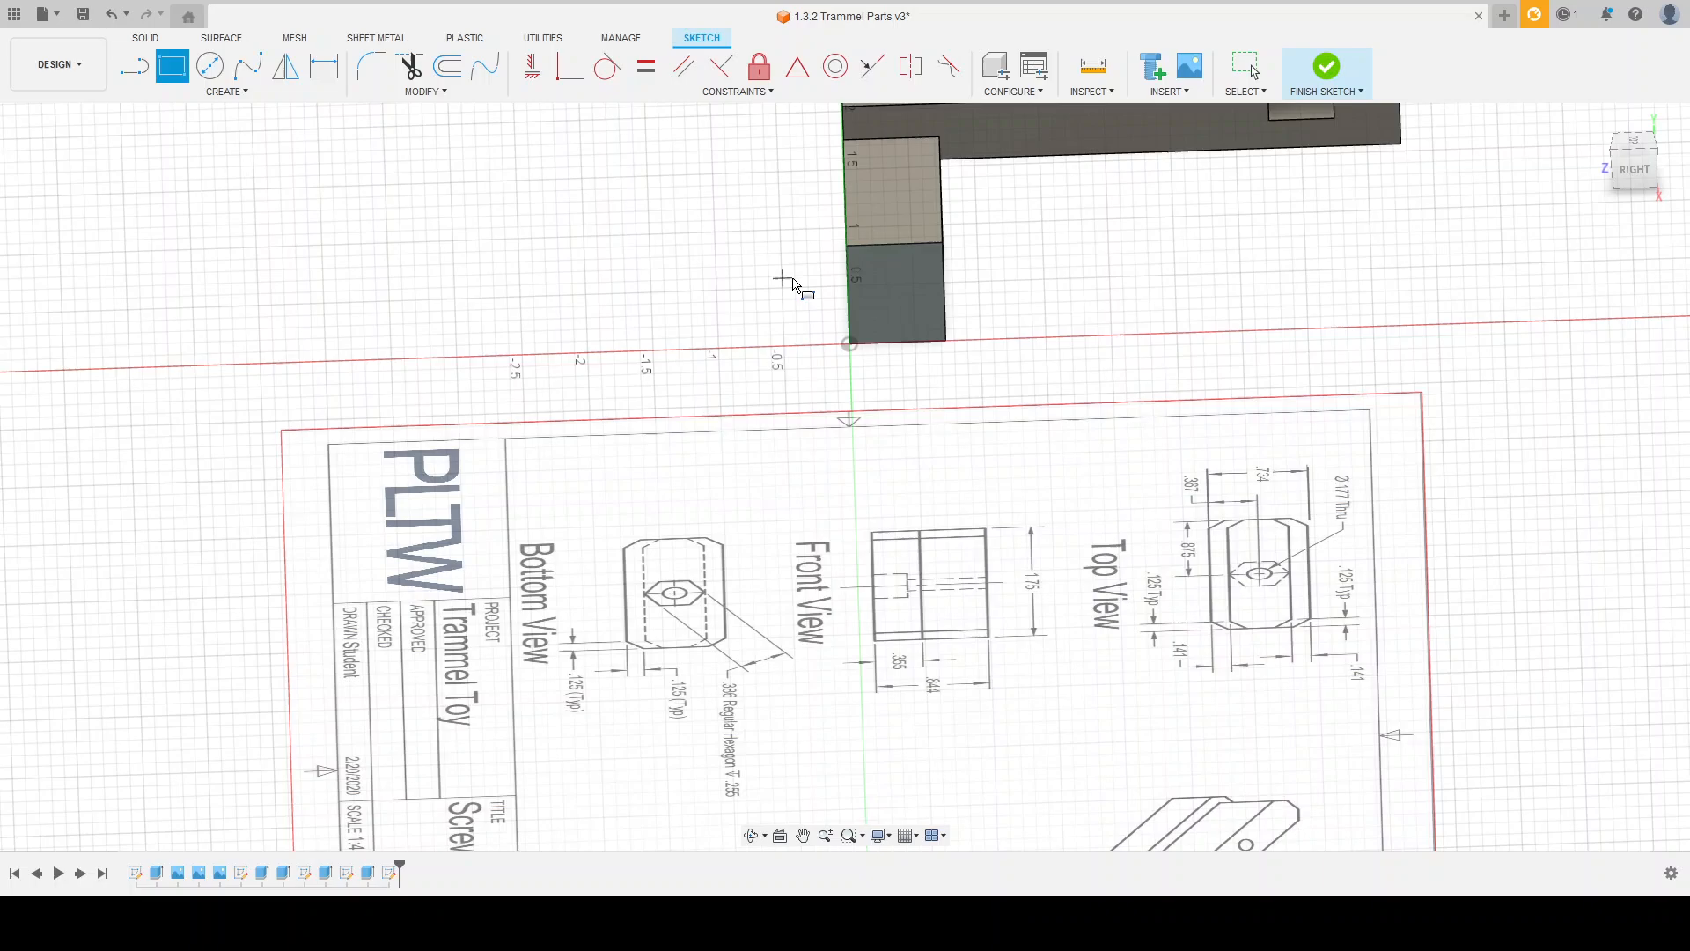
pyautogui.click(850, 248)
pyautogui.write('.734')
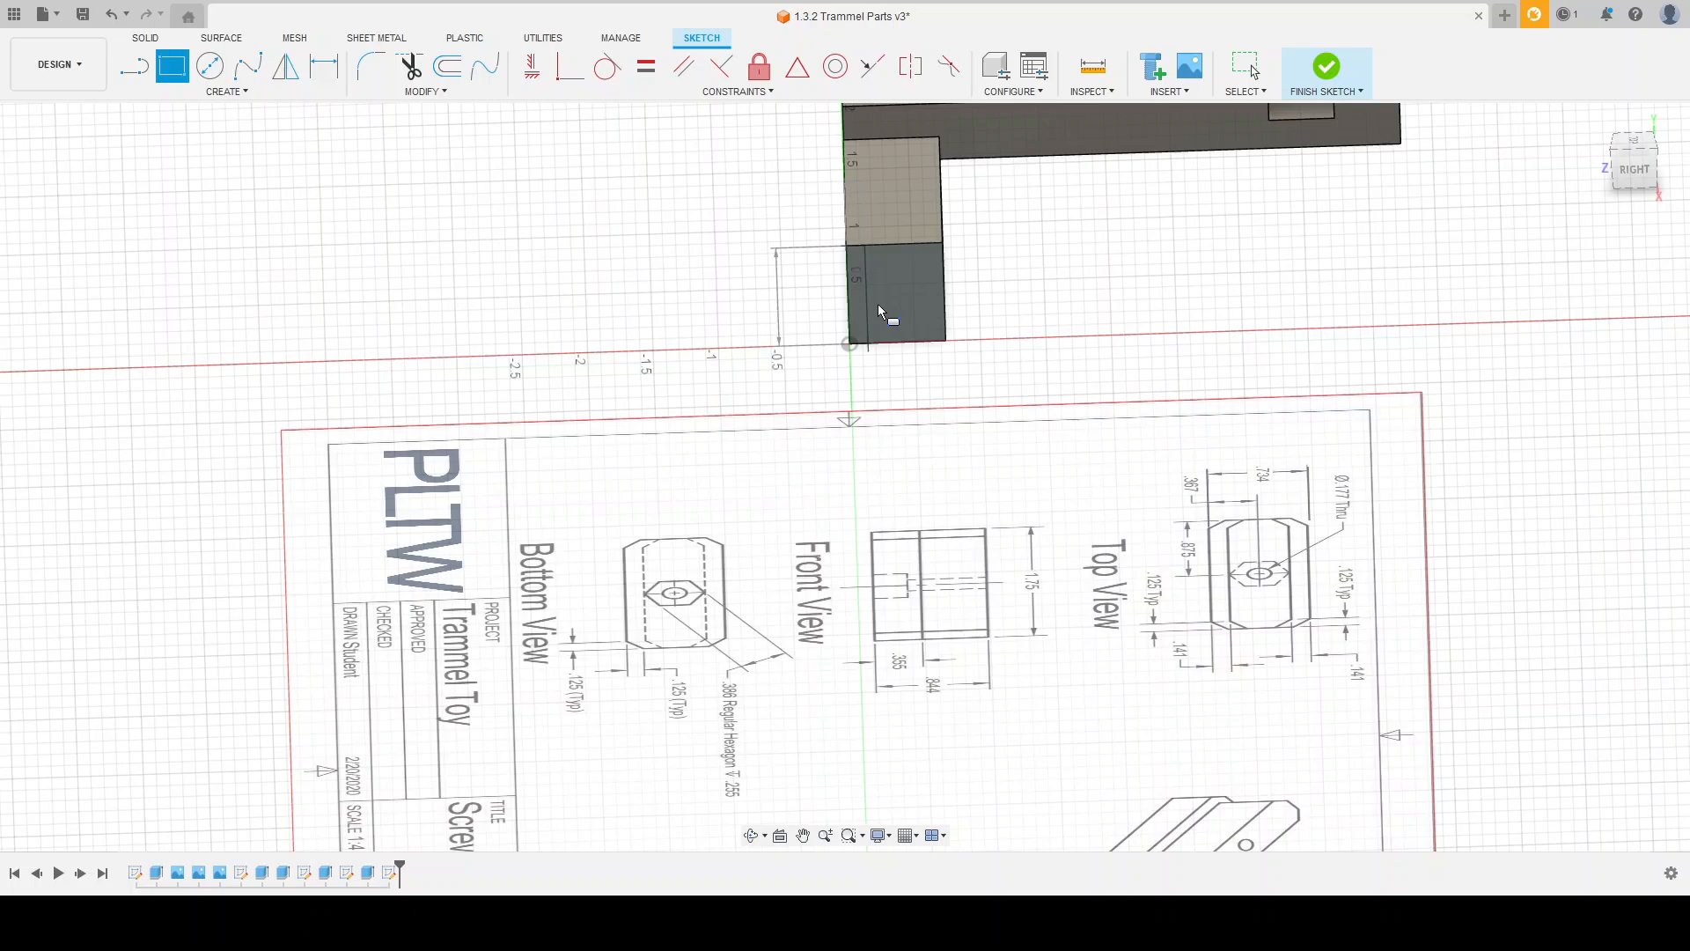
pyautogui.write('-.355')
pyautogui.press('Return')
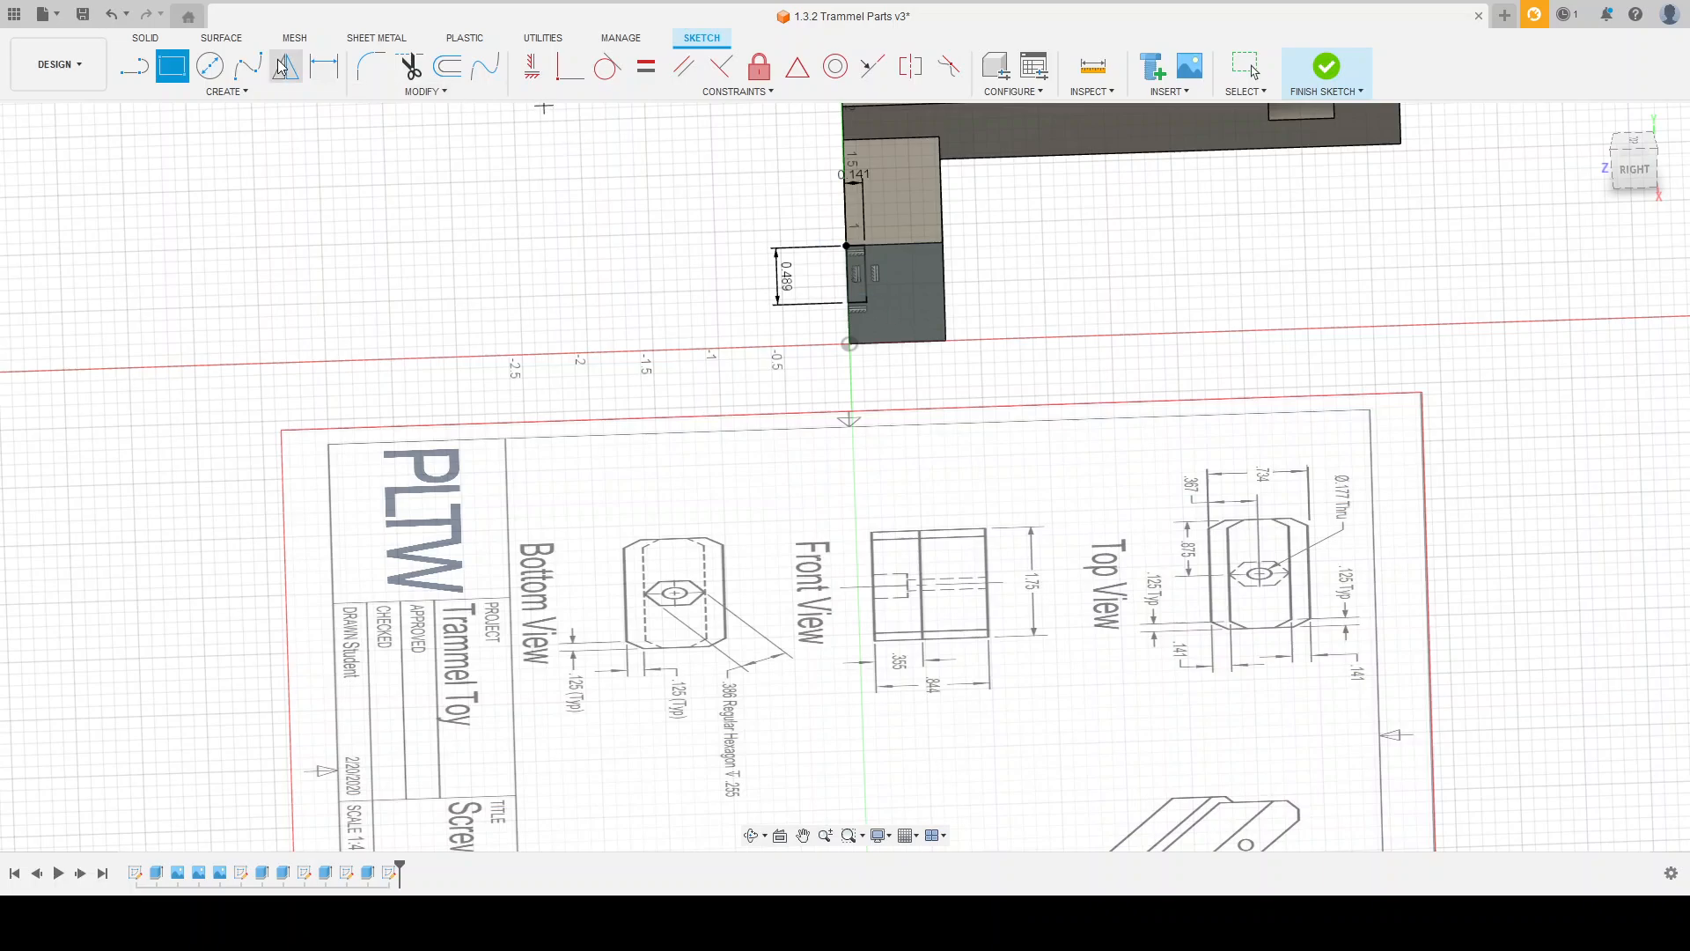
# Step: Draw a second rectangle 0.141 in wide from the end face's other upper corner, its lower edge aligned with the first rectangle
pyautogui.click(169, 84)
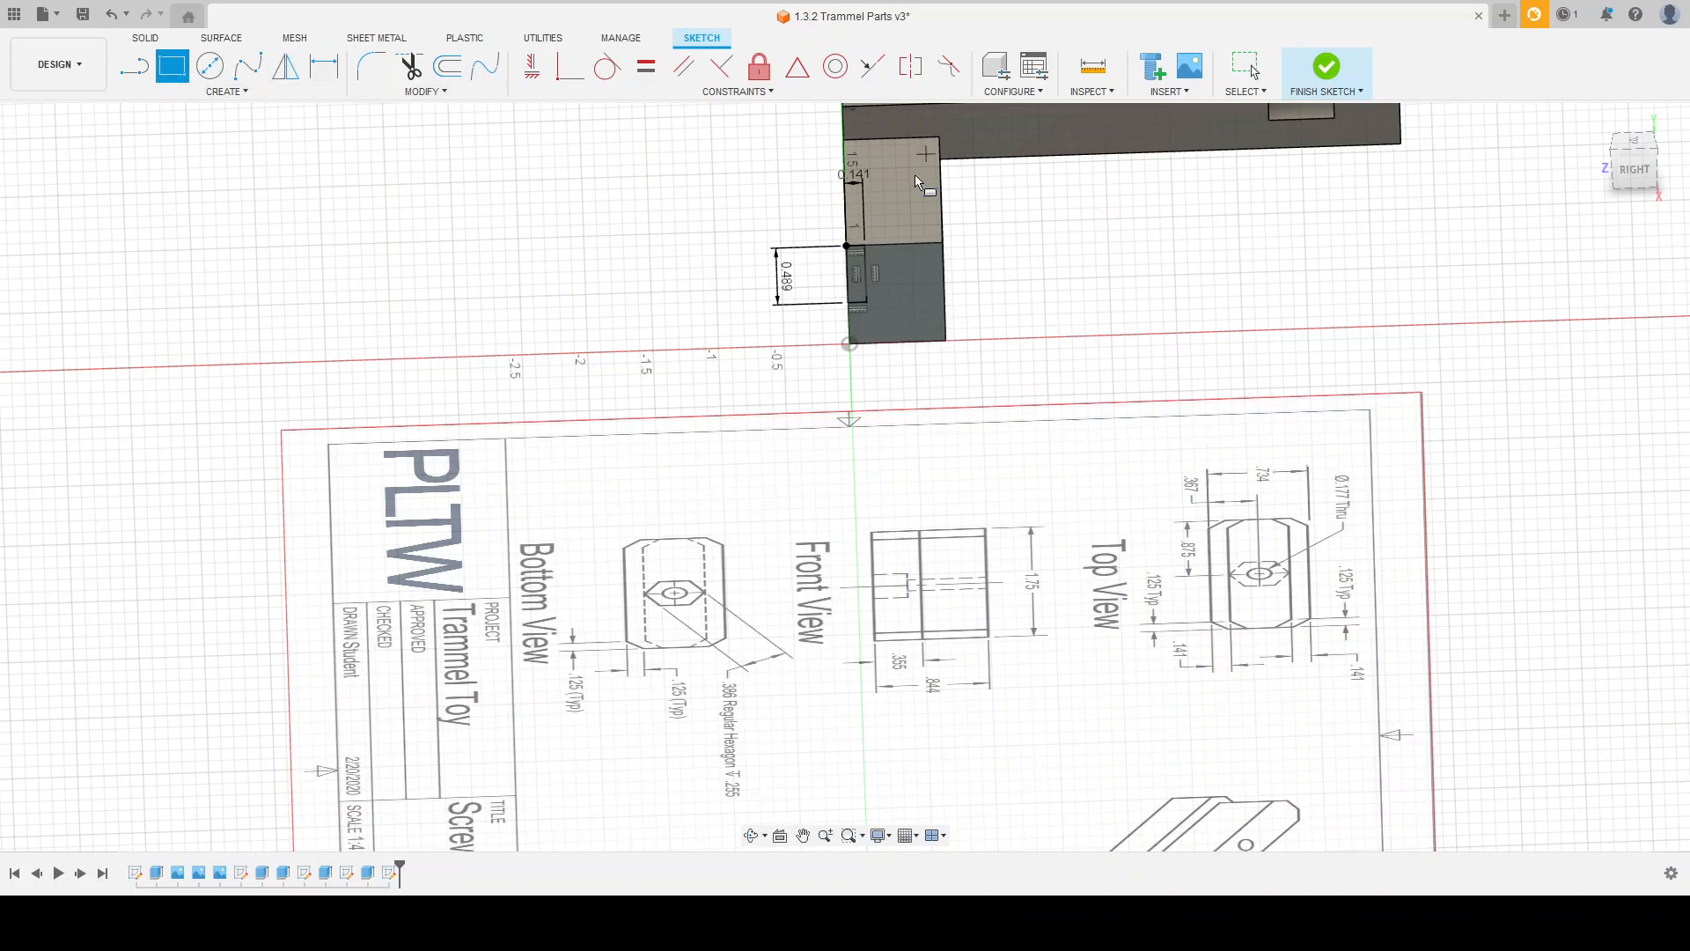
pyautogui.click(942, 244)
pyautogui.scroll(3, 924, 304)
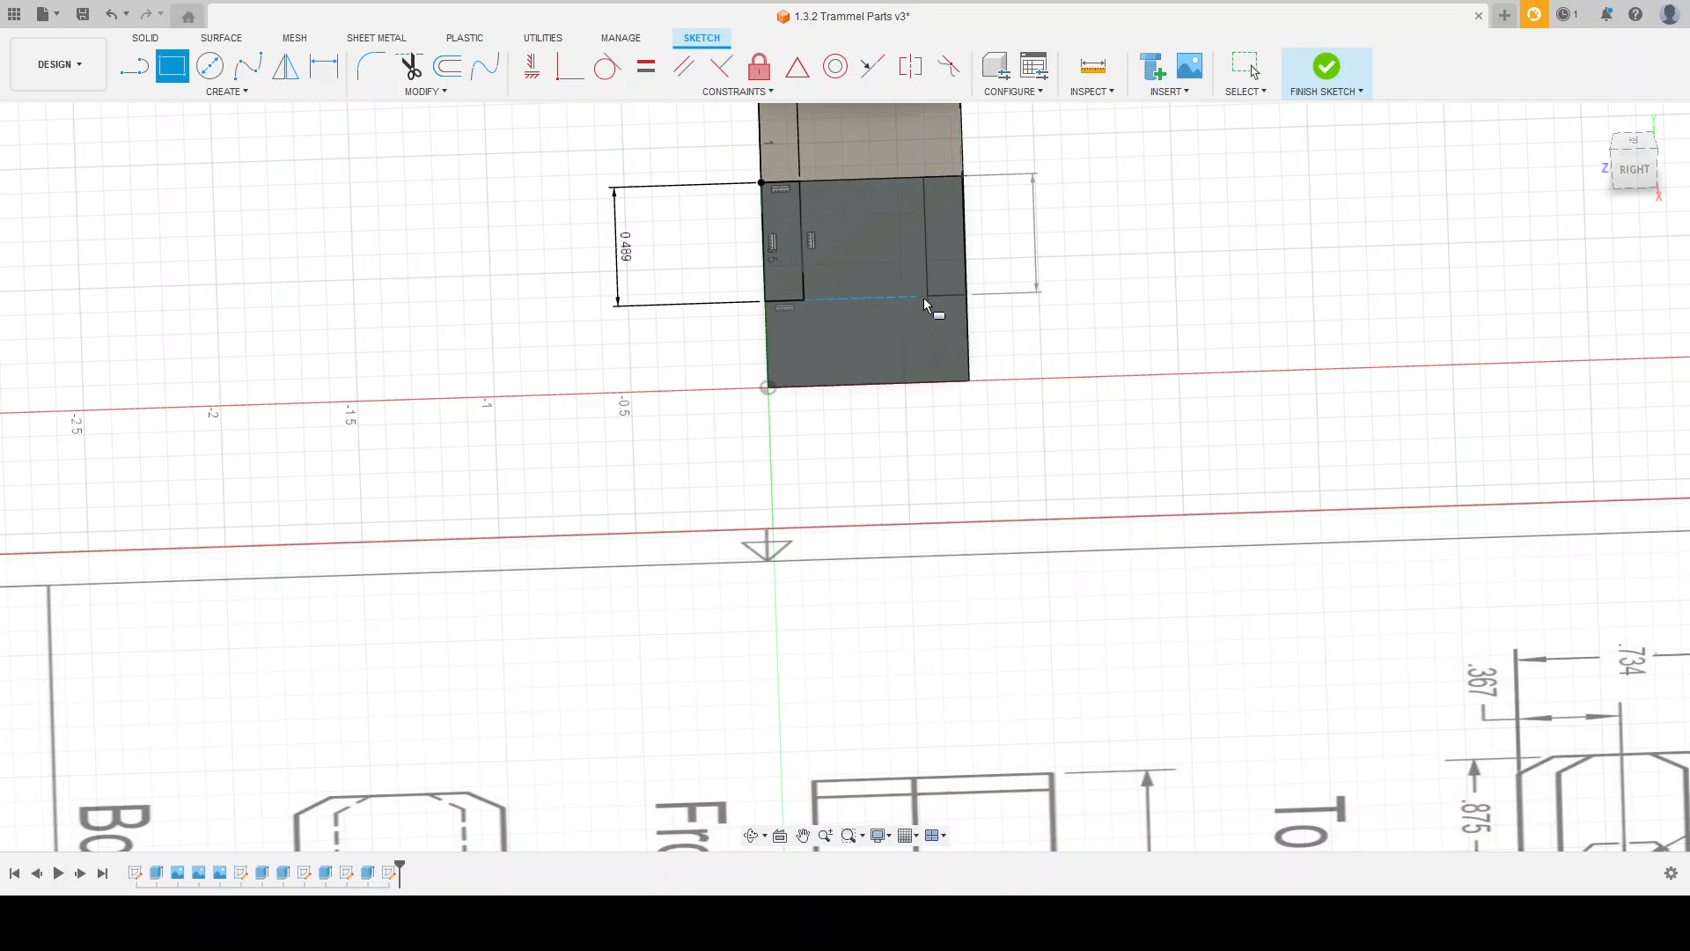
pyautogui.click(924, 297)
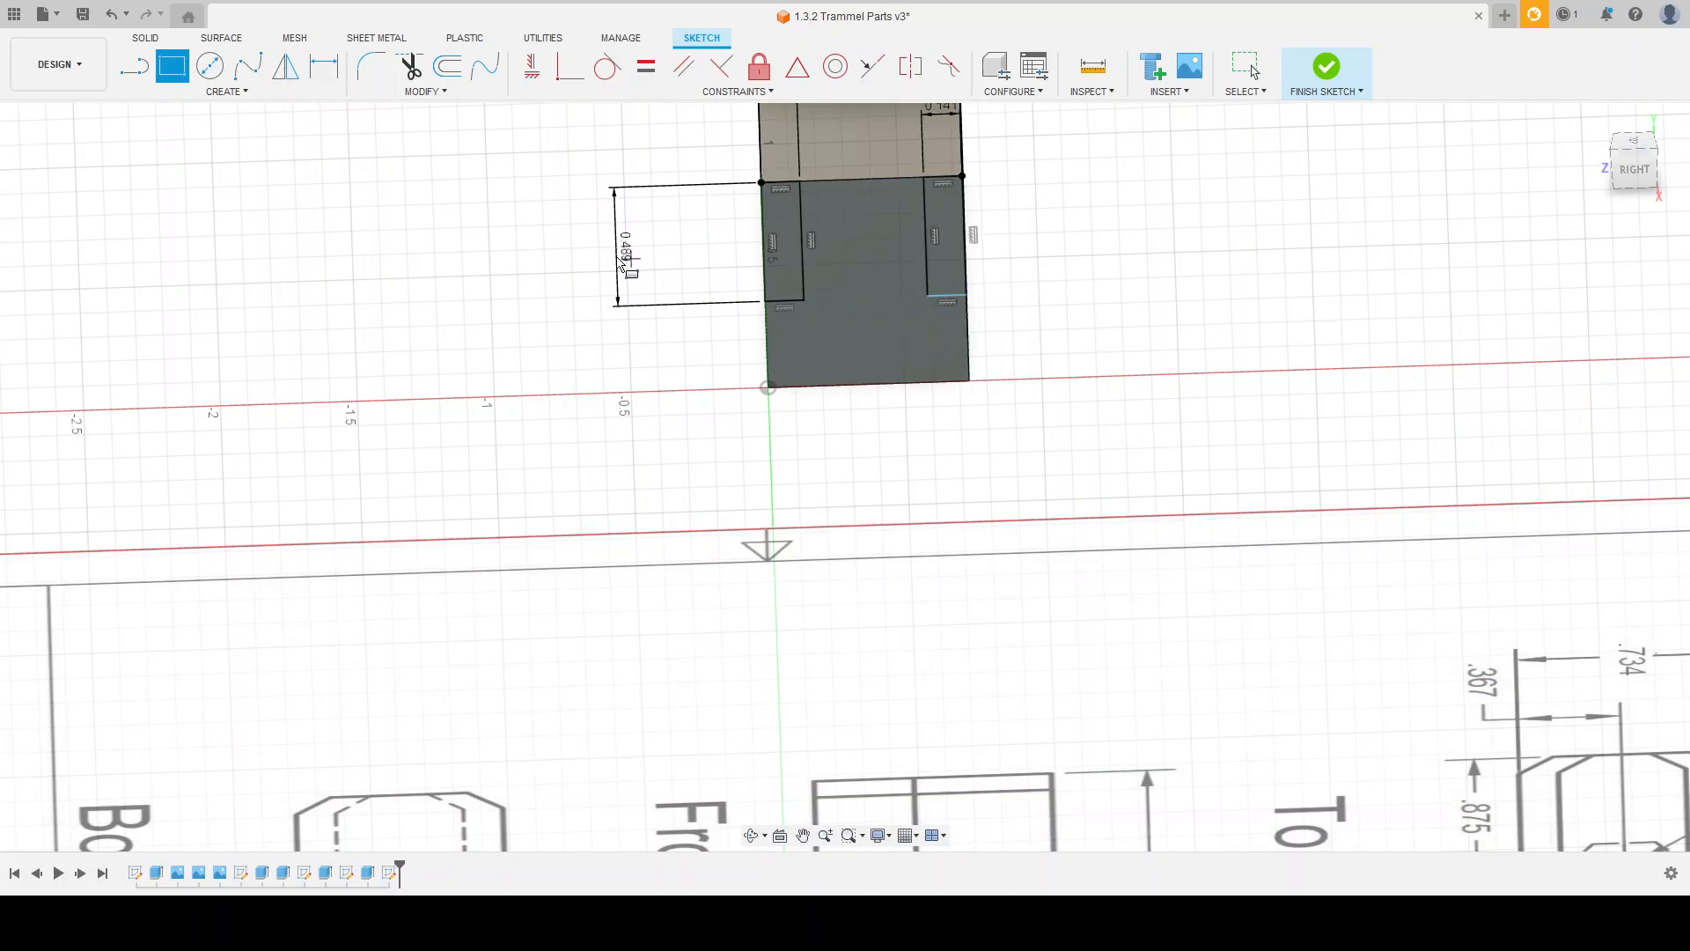
pyautogui.scroll(-2, 815, 335)
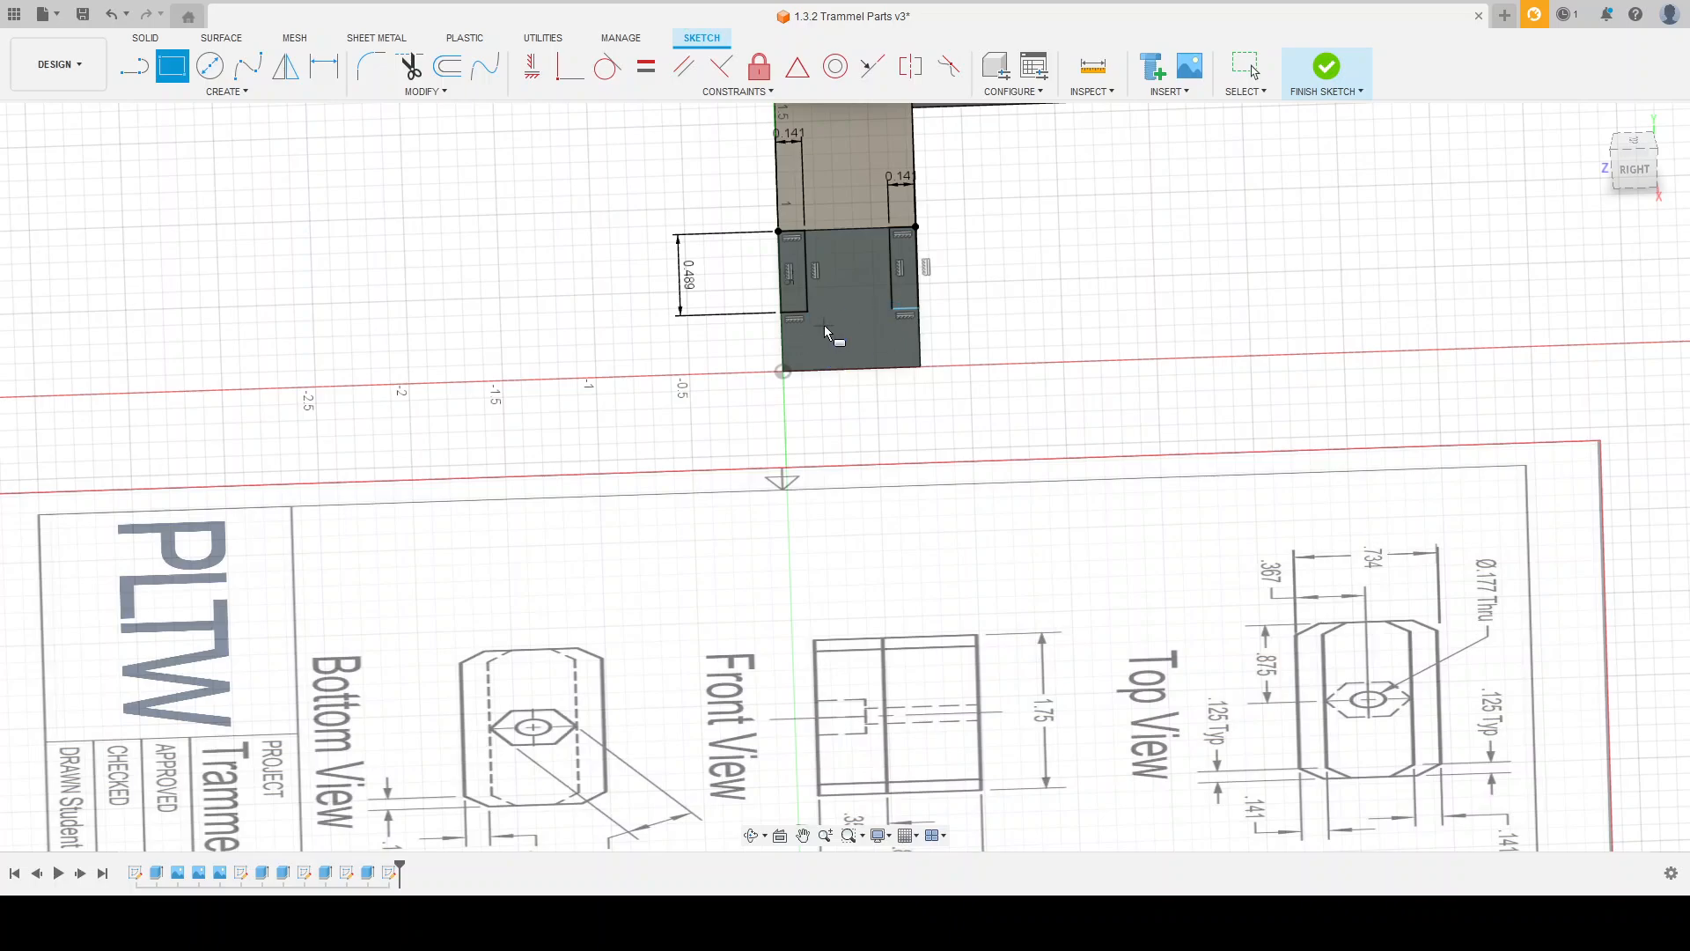
pyautogui.press('Escape')
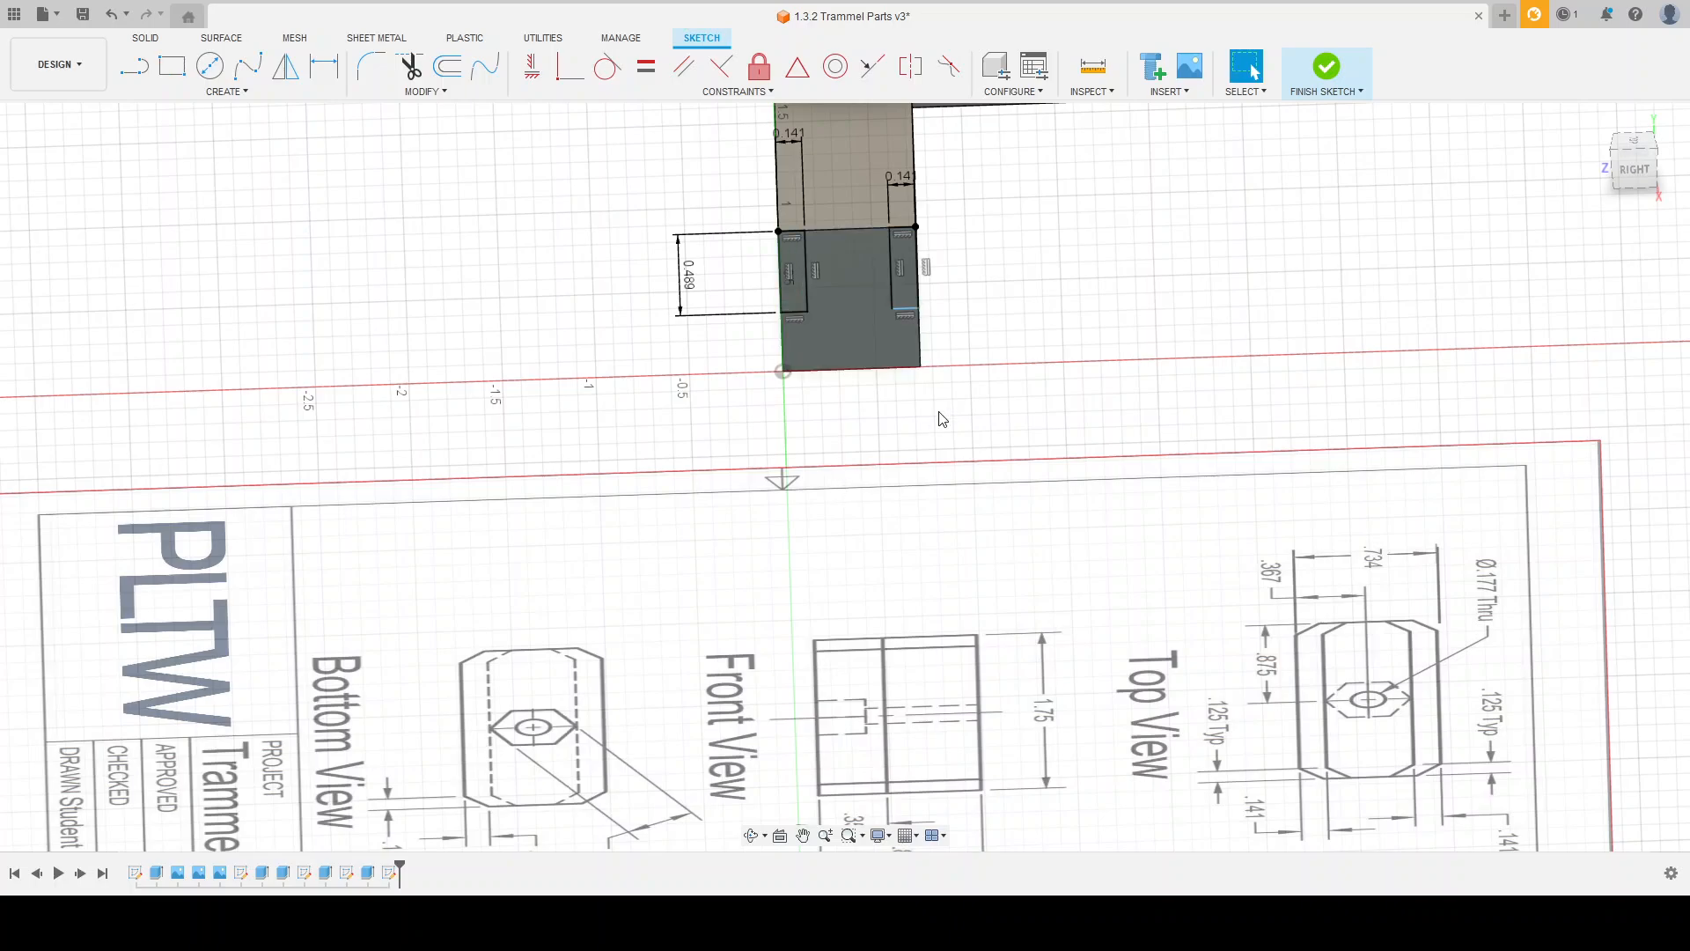
# Step: Dimension the second rectangle's height beside the end face and finish the sketch
pyautogui.press('d')
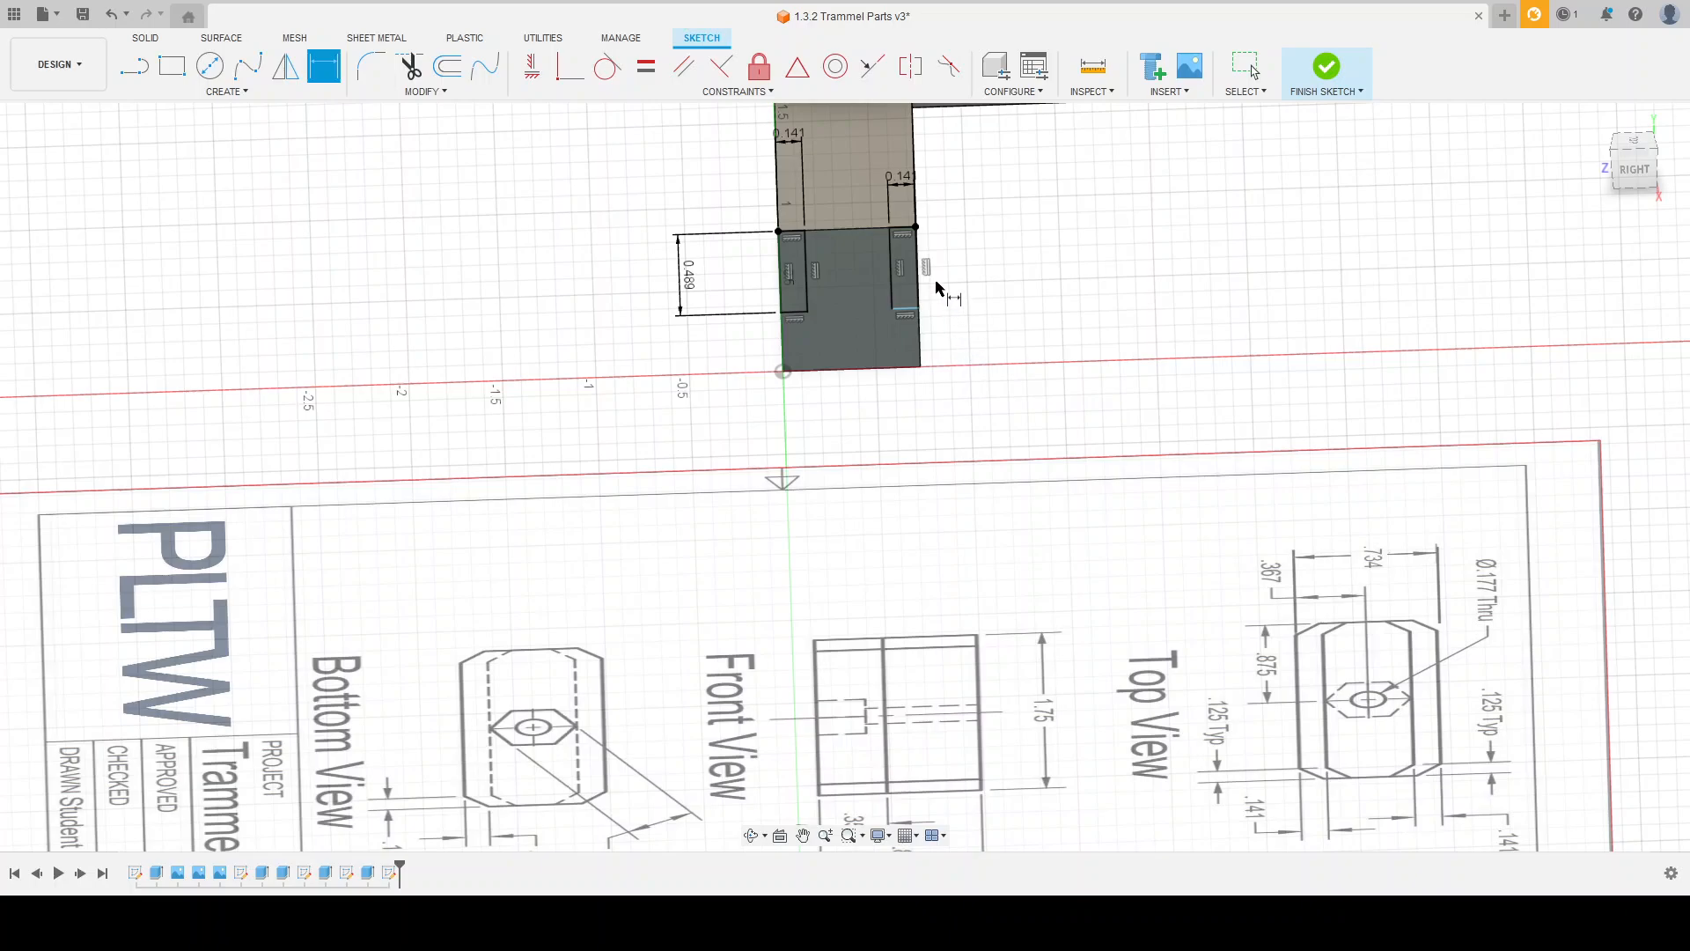
pyautogui.click(918, 257)
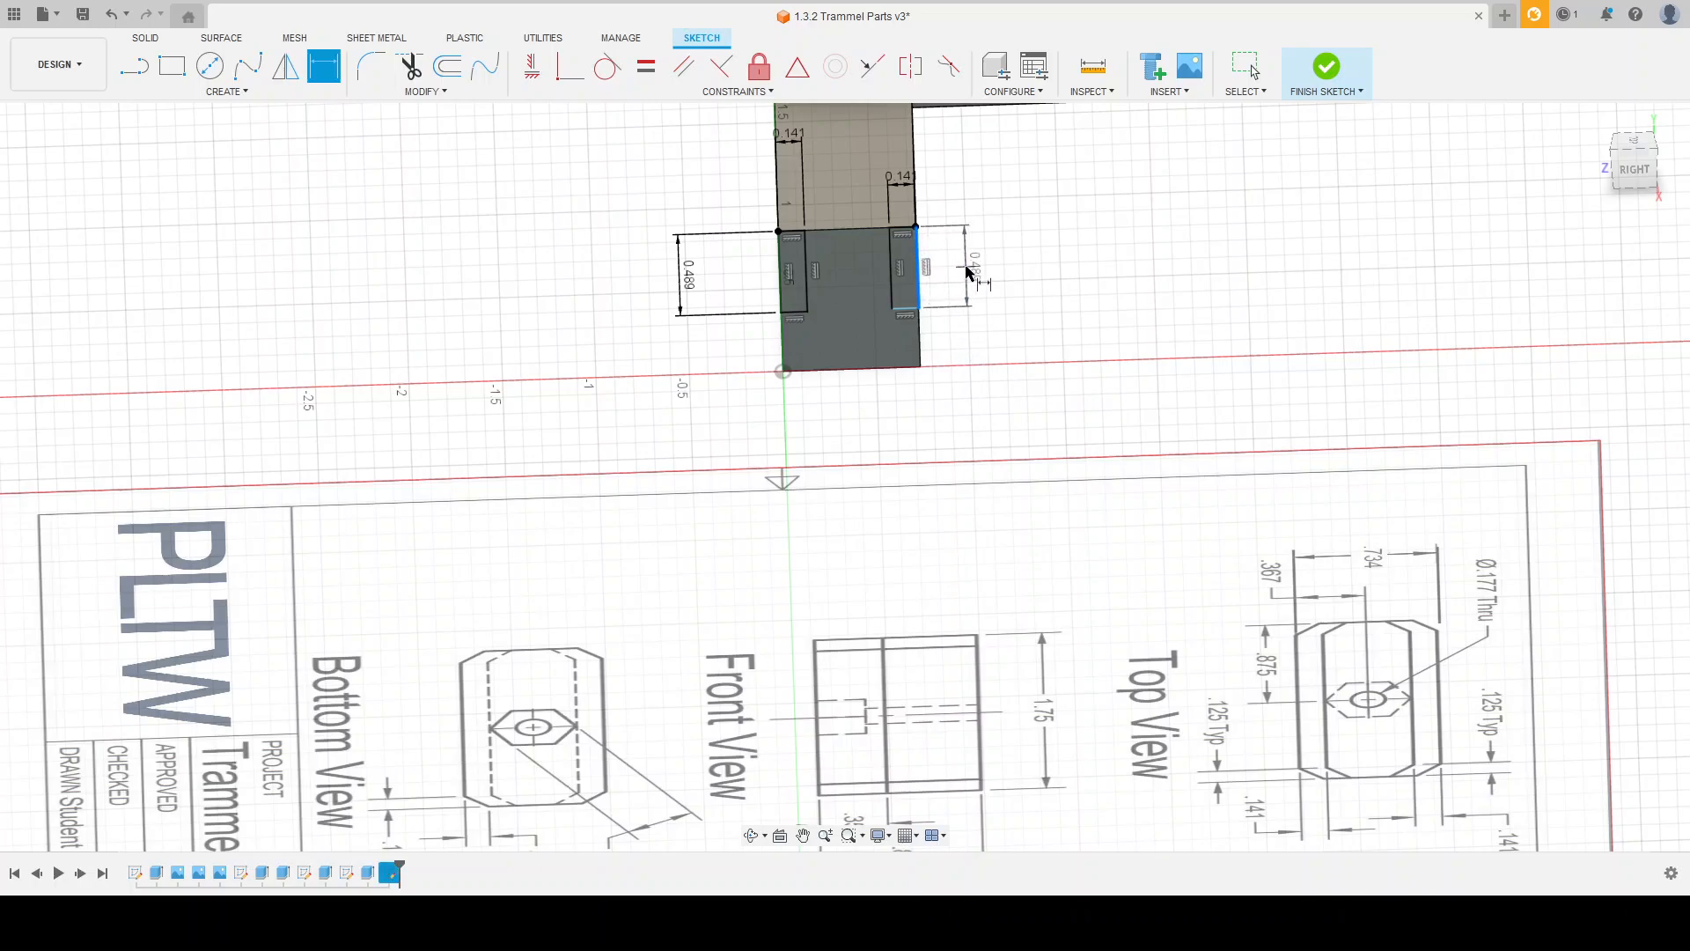
pyautogui.click(1018, 302)
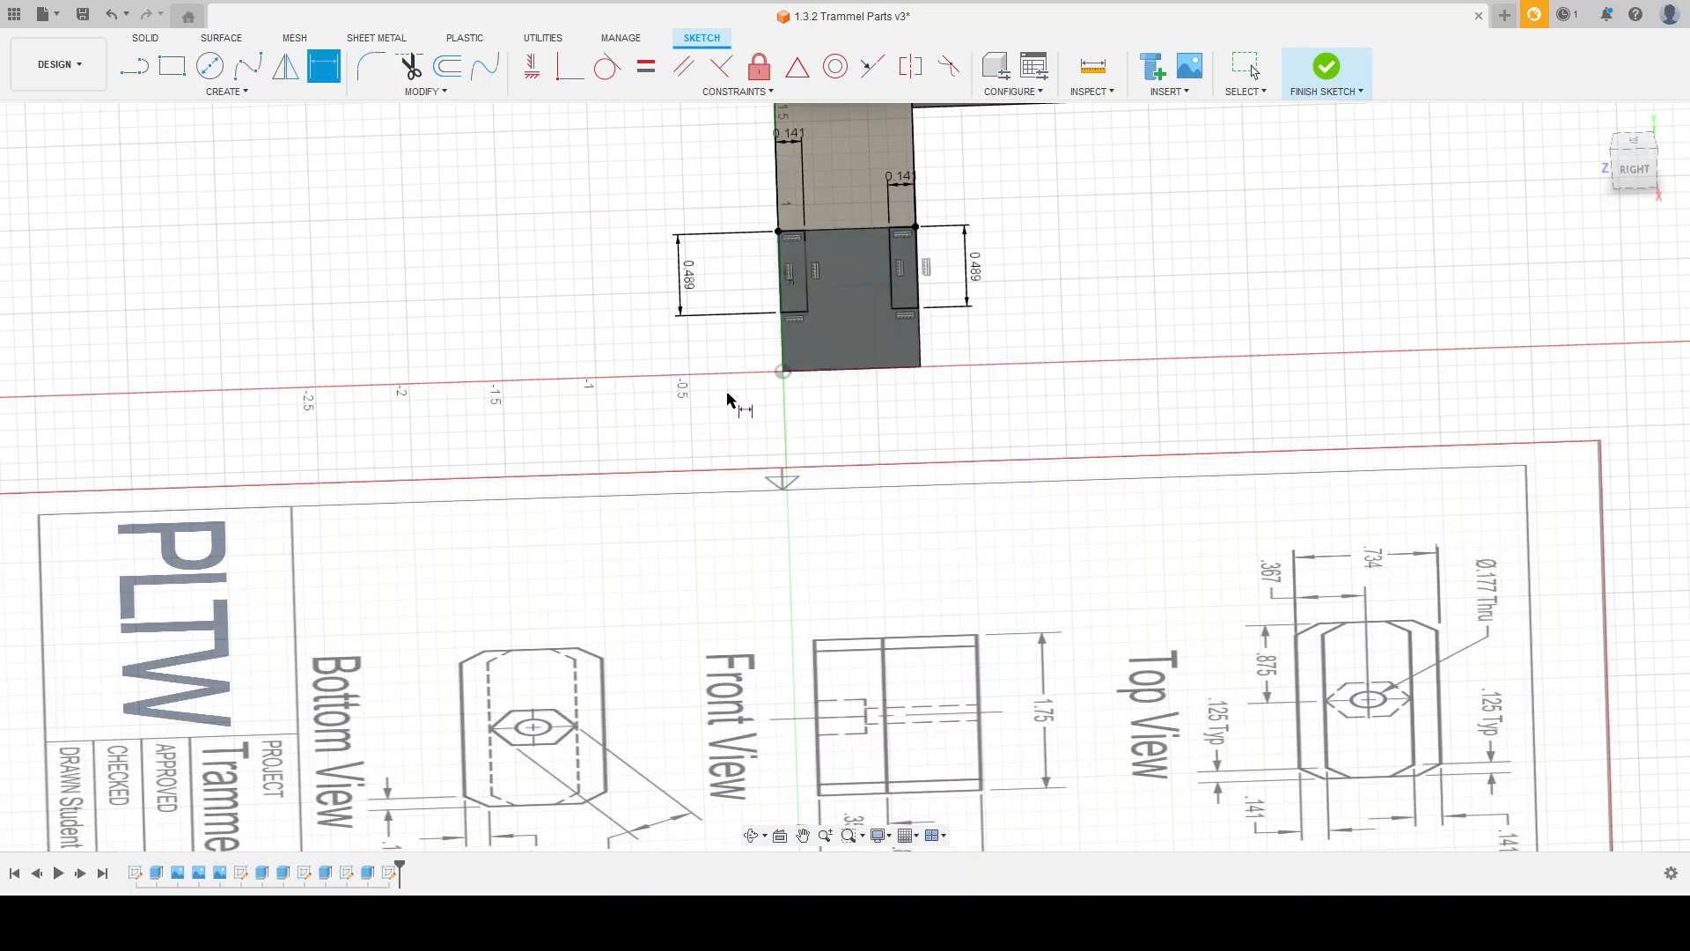
pyautogui.scroll(-2, 726, 407)
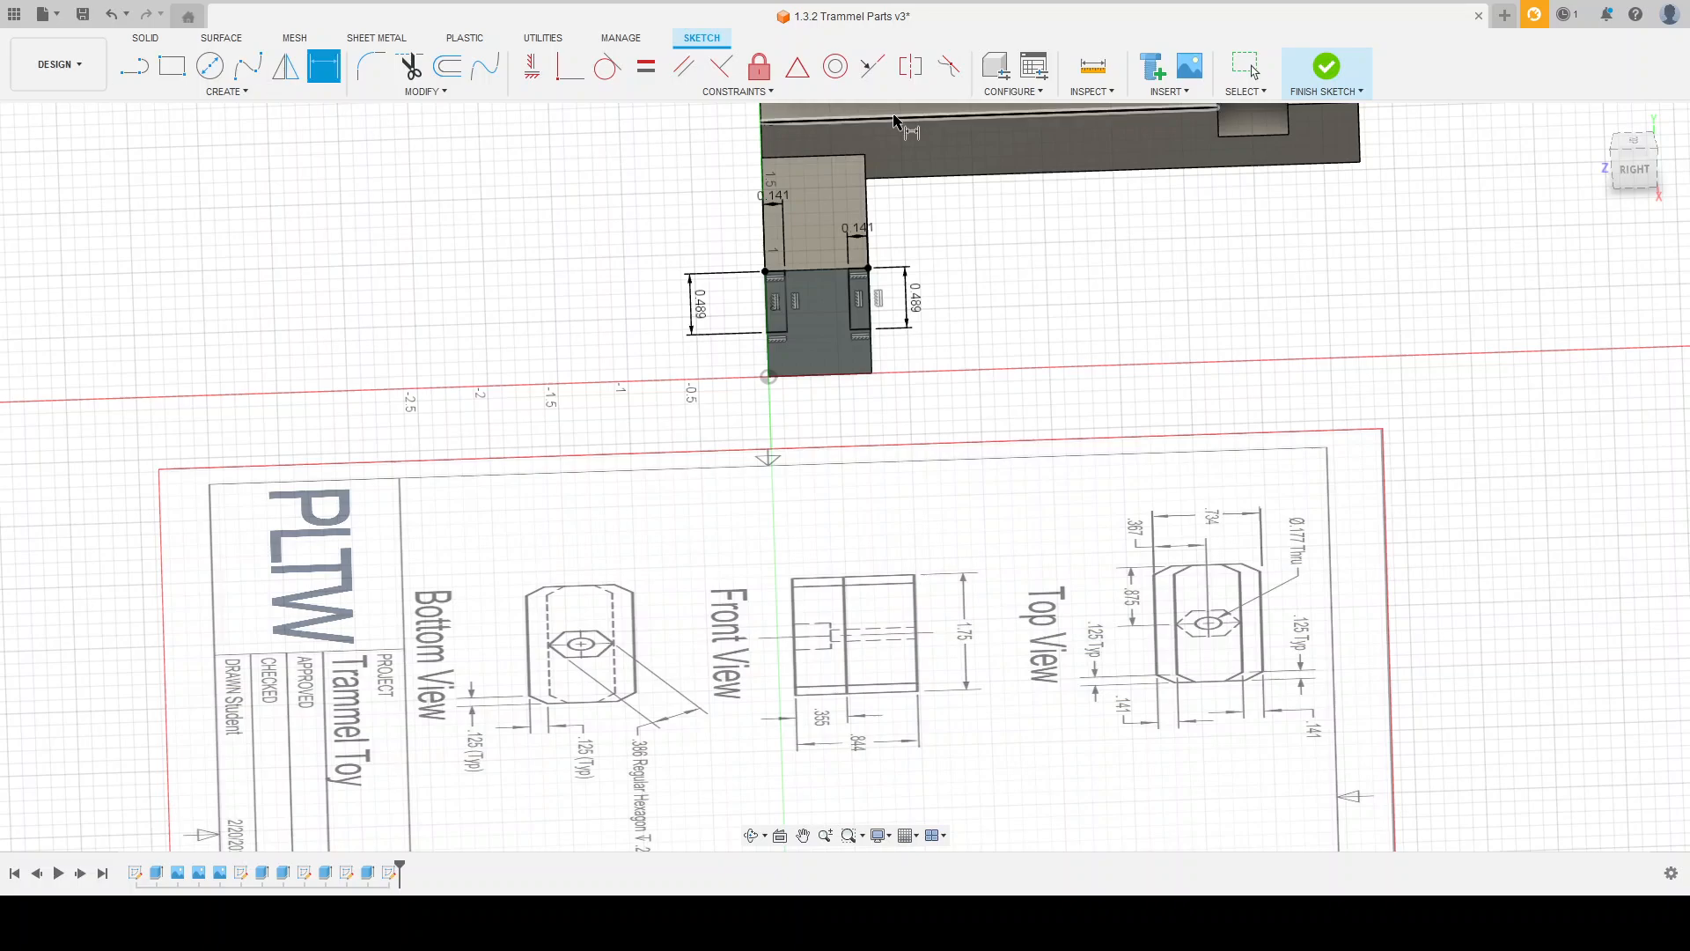
pyautogui.click(1326, 67)
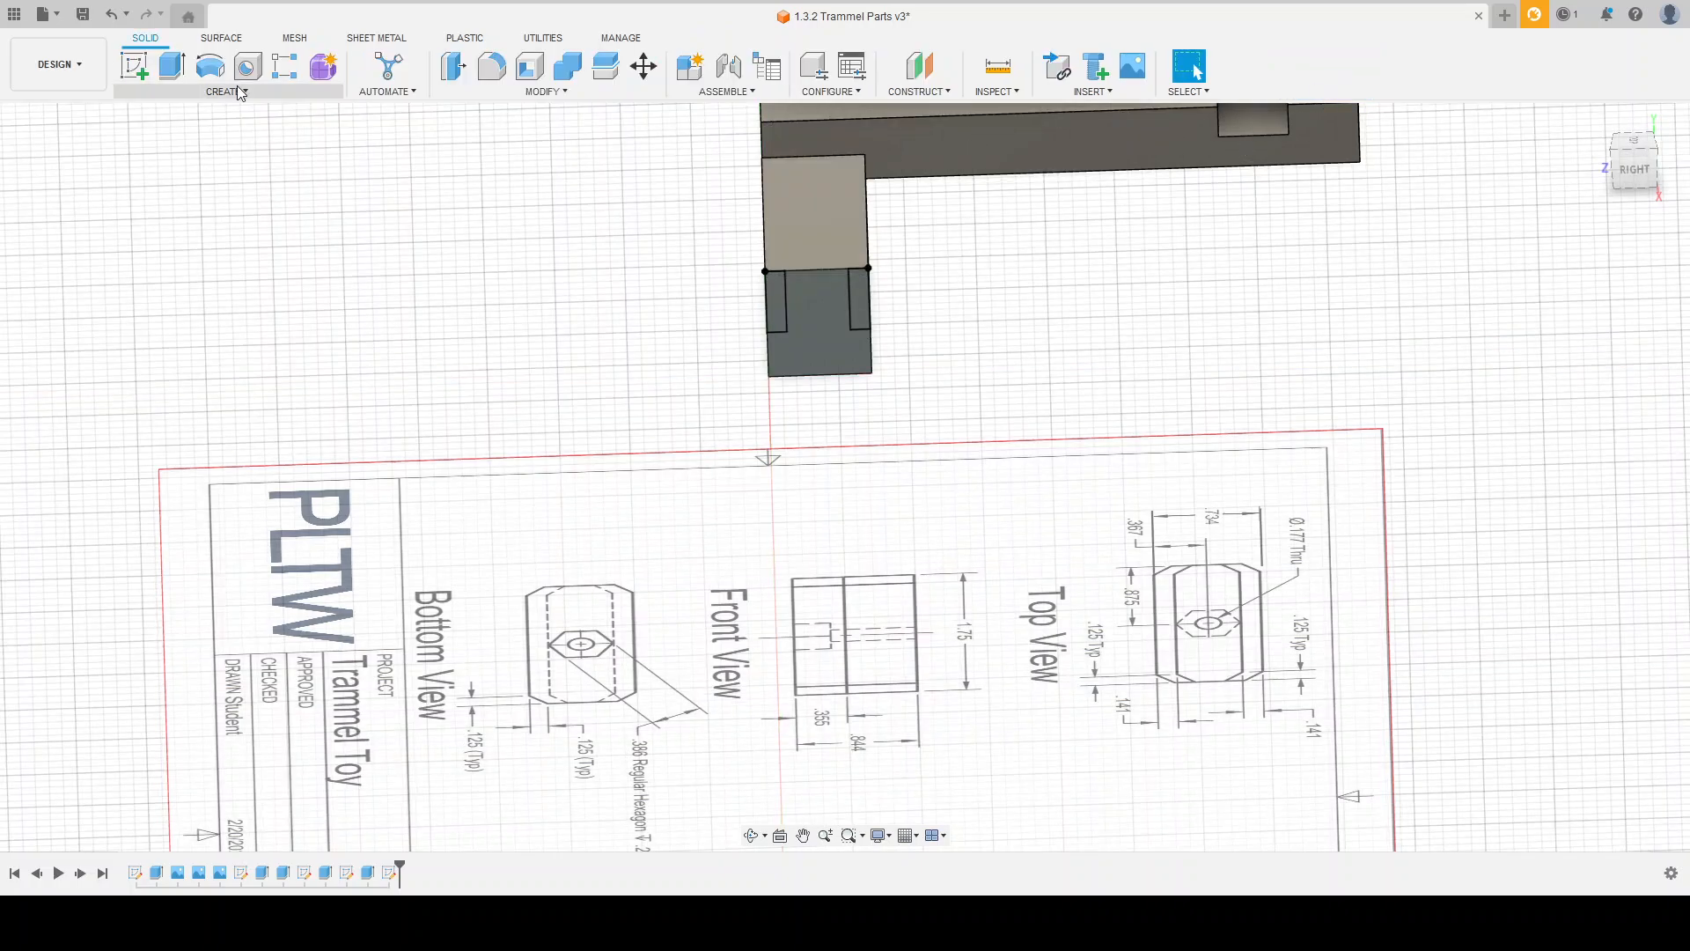
# Step: Extrude both corner rectangles as a cut through the slide block, ending at its opposite end face
pyautogui.click(172, 66)
pyautogui.click(772, 303)
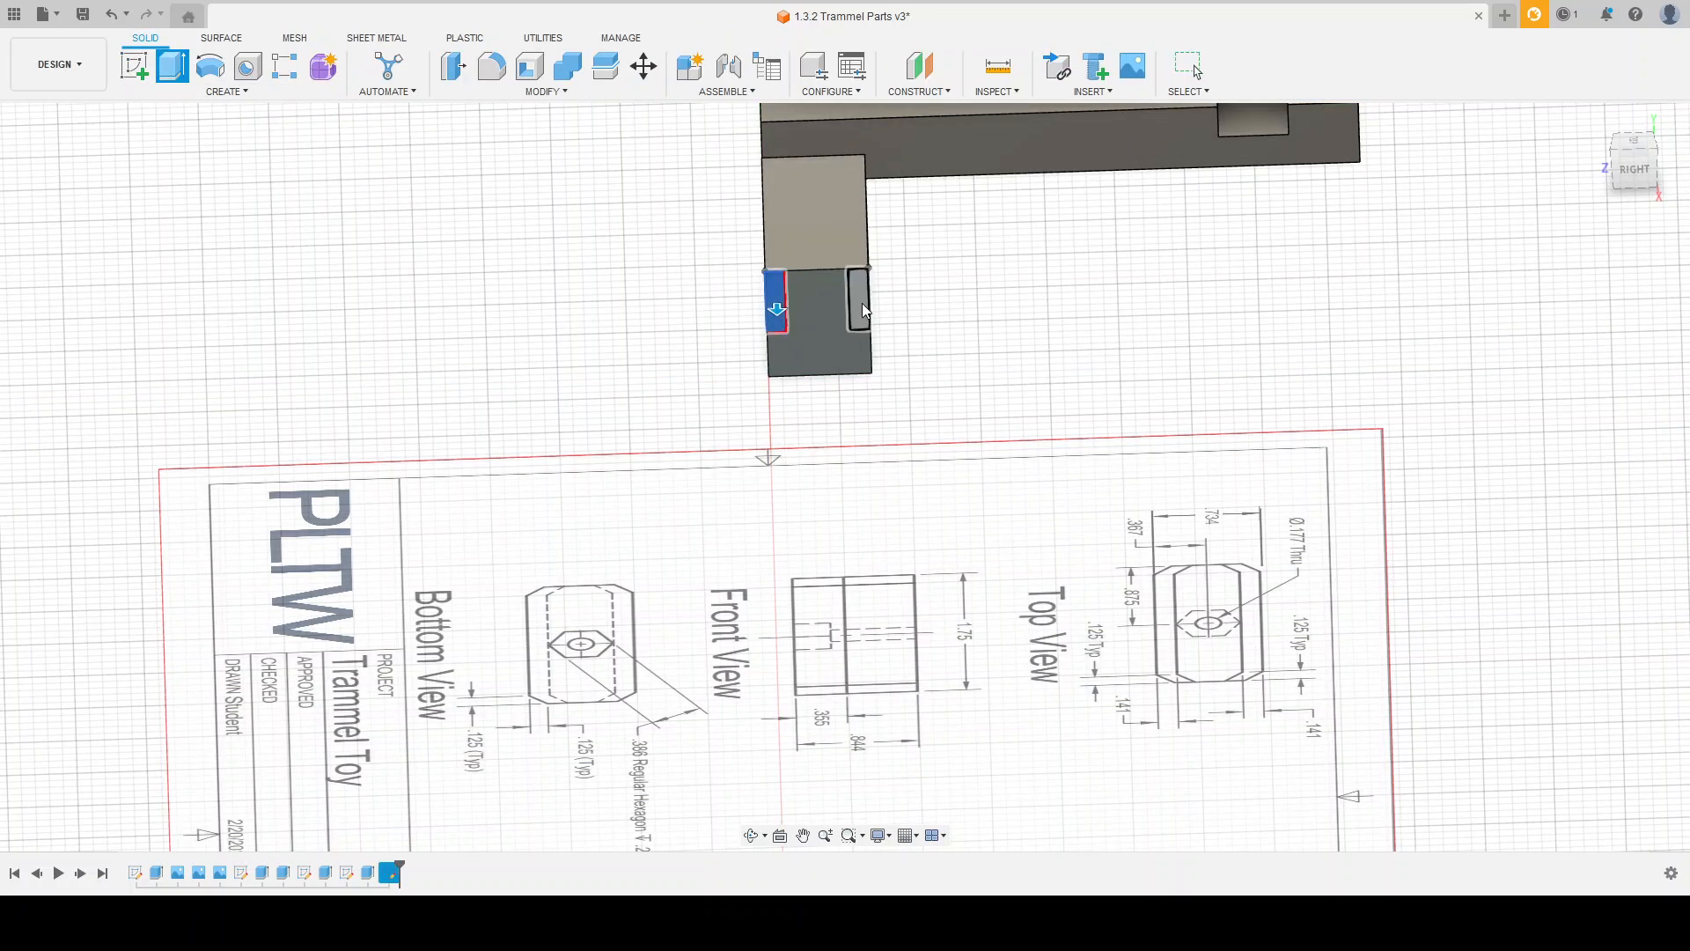
pyautogui.click(861, 303)
pyautogui.scroll(-2, 759, 381)
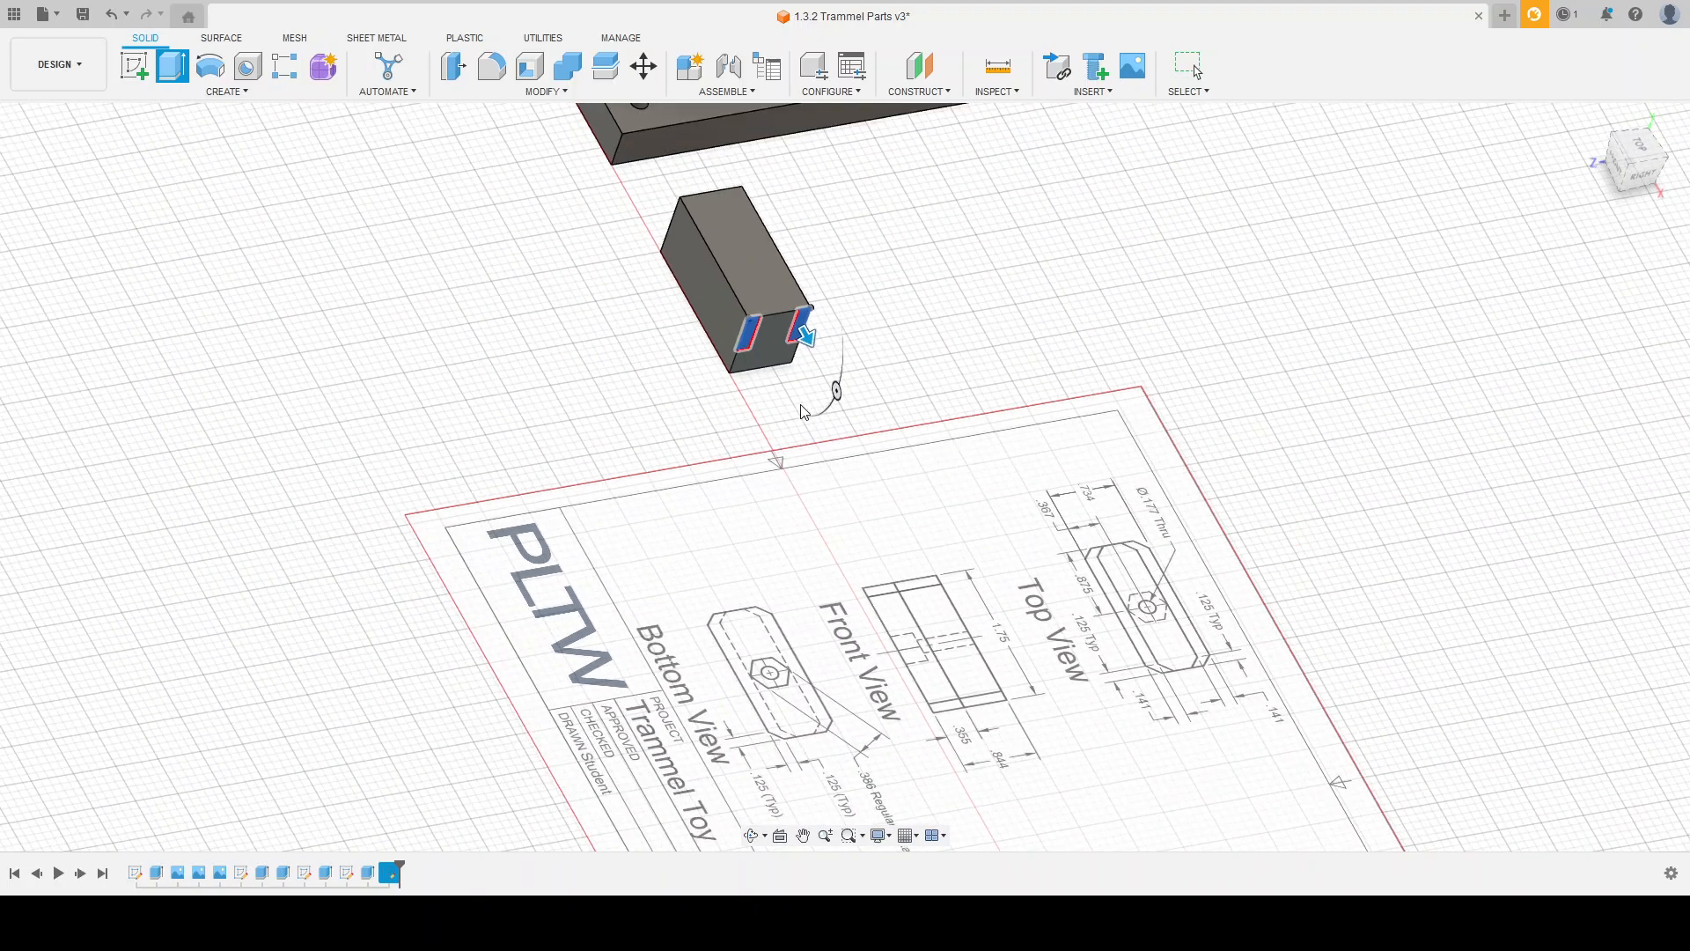
pyautogui.moveTo(803, 329); pyautogui.dragTo(699, 201)
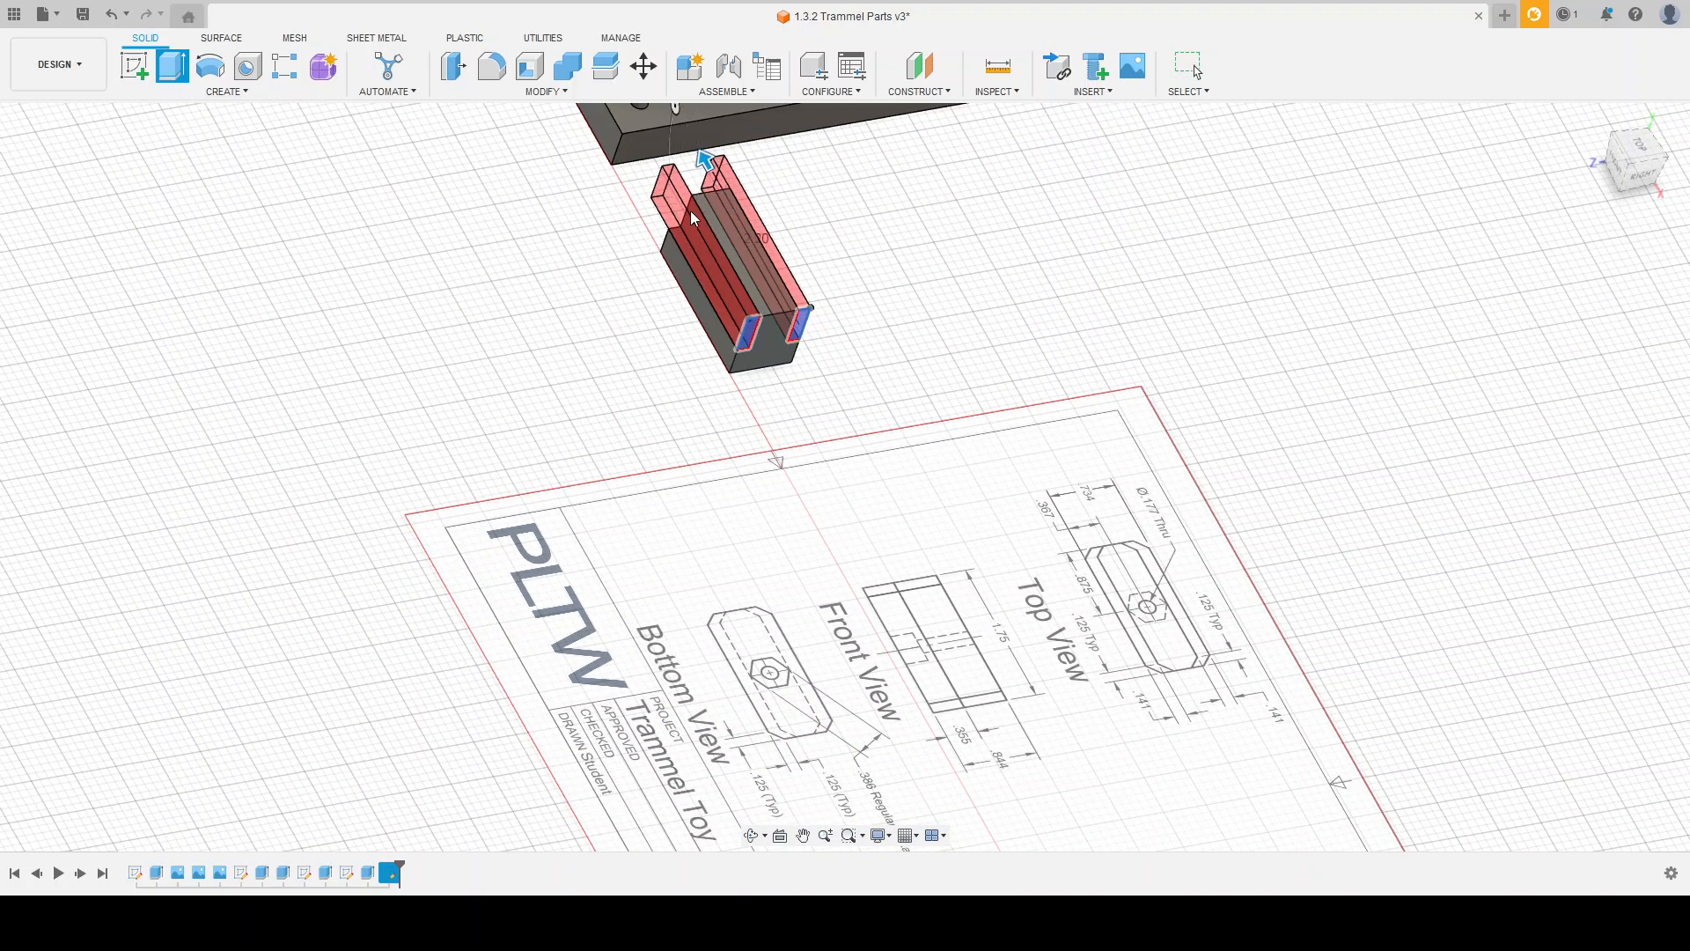
pyautogui.keyDown('shift'); pyautogui.moveTo(606, 273); pyautogui.dragTo(711, 421, button='middle'); pyautogui.keyUp('shift')
pyautogui.scroll(-2, 712, 421)
pyautogui.moveTo(653, 268); pyautogui.dragTo(569, 209)
pyautogui.keyDown('shift'); pyautogui.moveTo(644, 352); pyautogui.dragTo(655, 288, button='middle'); pyautogui.keyUp('shift')
pyautogui.scroll(2, 655, 288)
pyautogui.scroll(3, 656, 288)
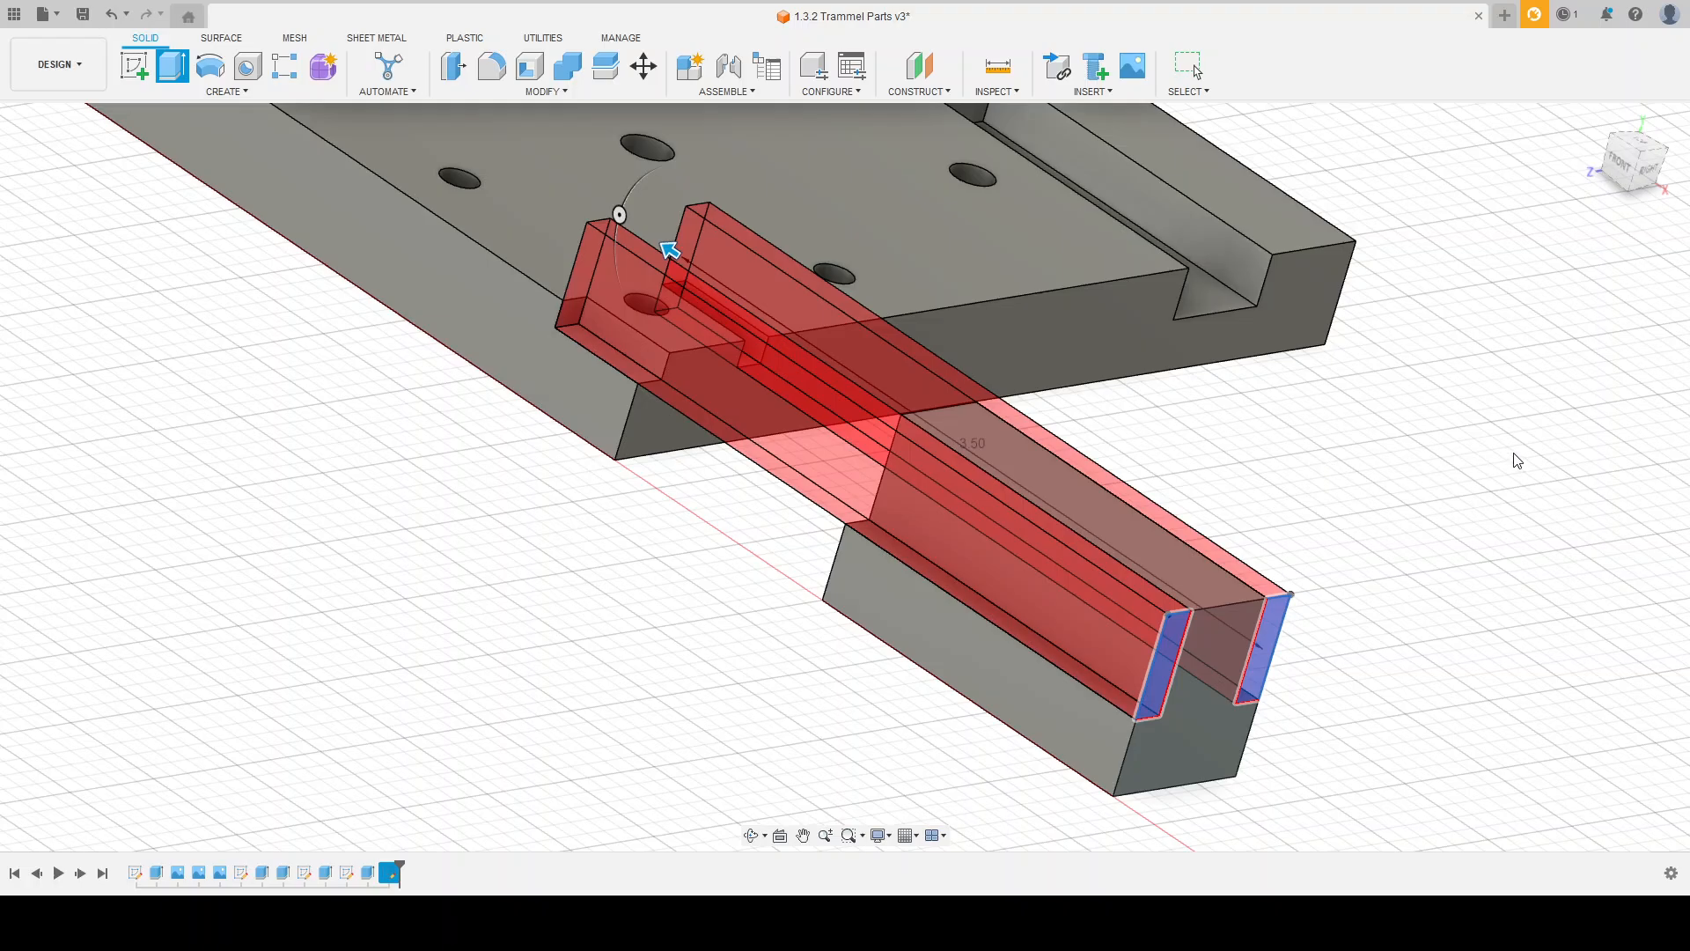
pyautogui.click(1573, 429)
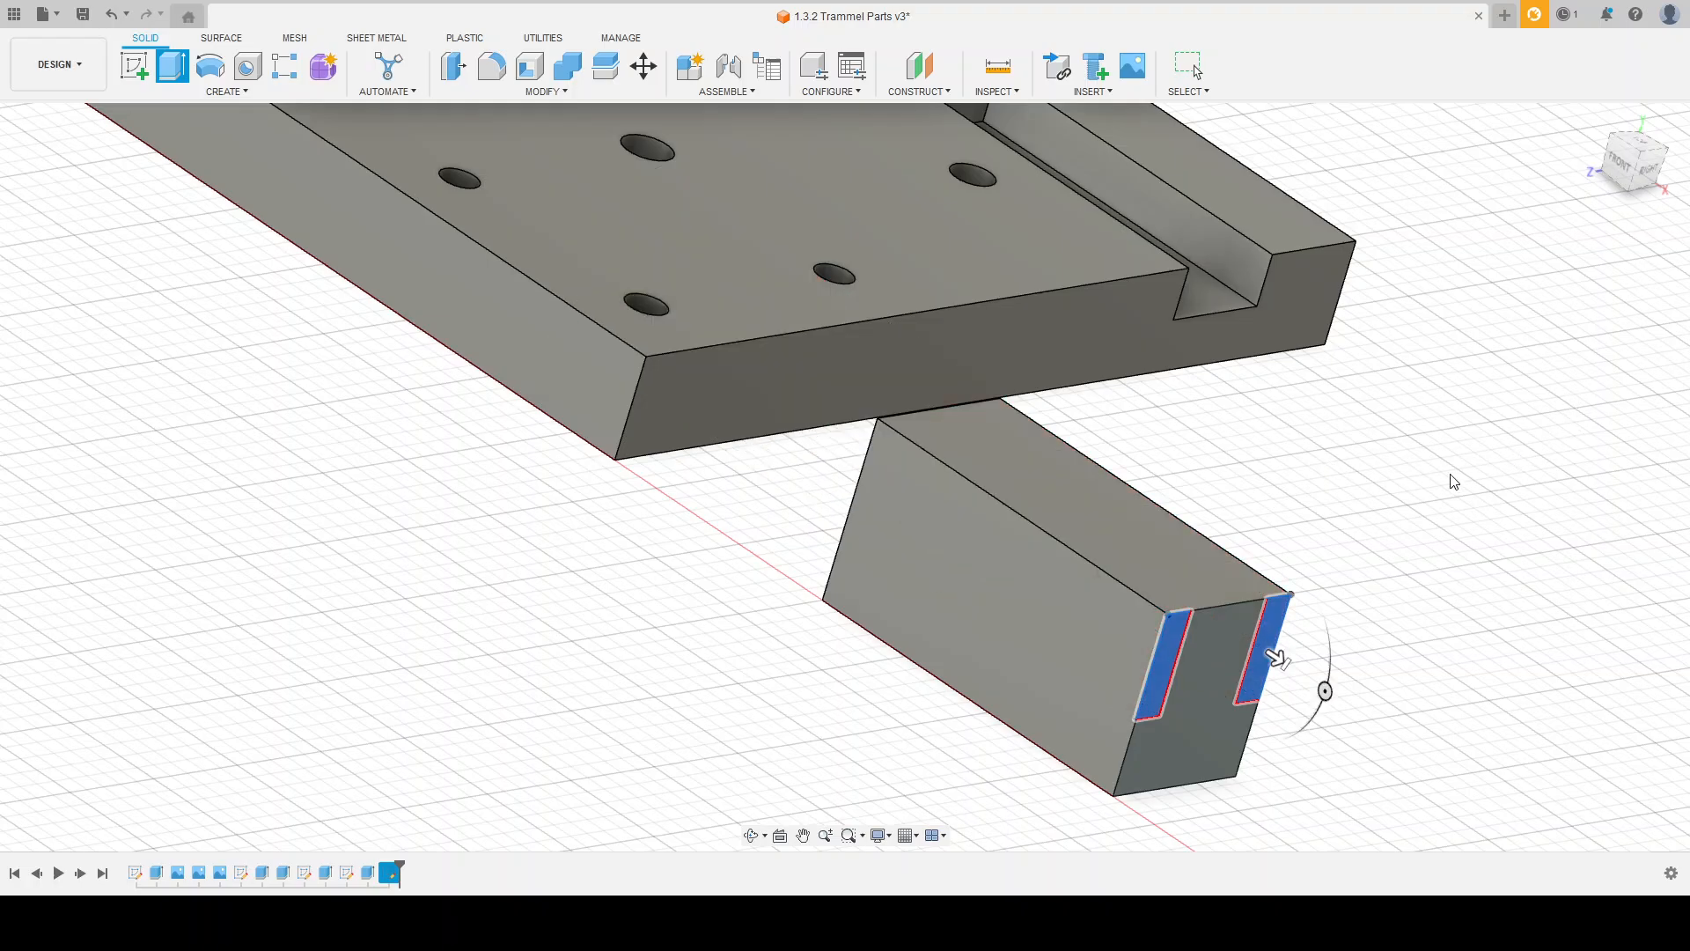
pyautogui.keyDown('shift'); pyautogui.moveTo(1341, 470); pyautogui.dragTo(1408, 531, button='middle'); pyautogui.keyUp('shift')
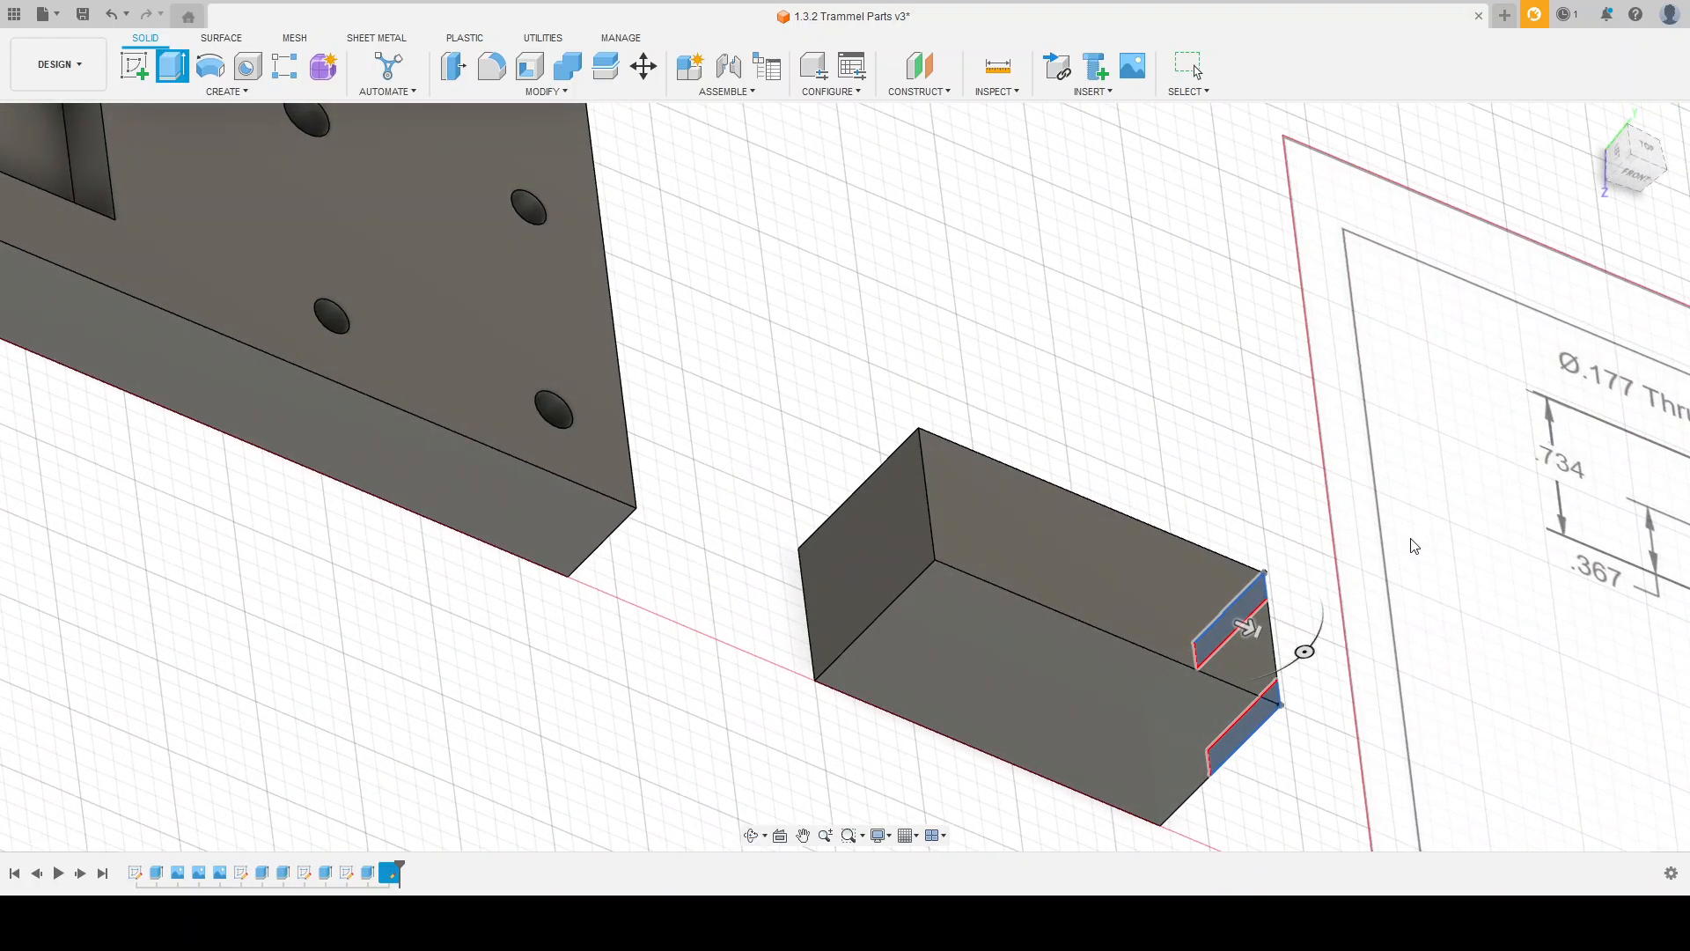
pyautogui.click(871, 535)
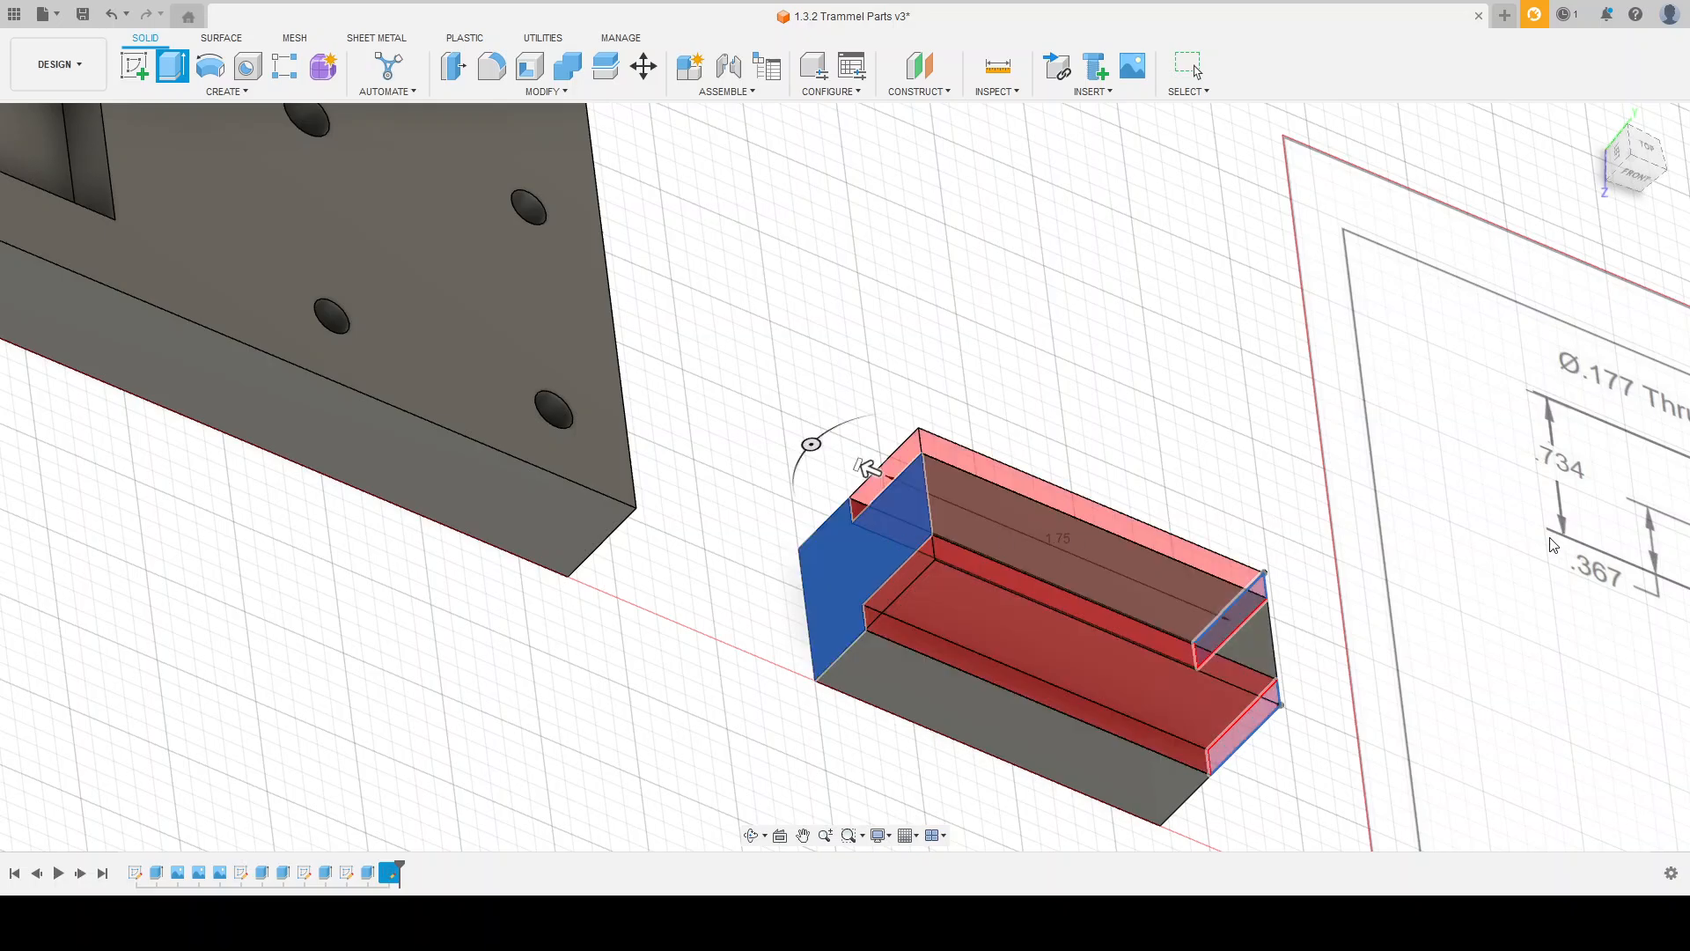
pyautogui.press('Return')
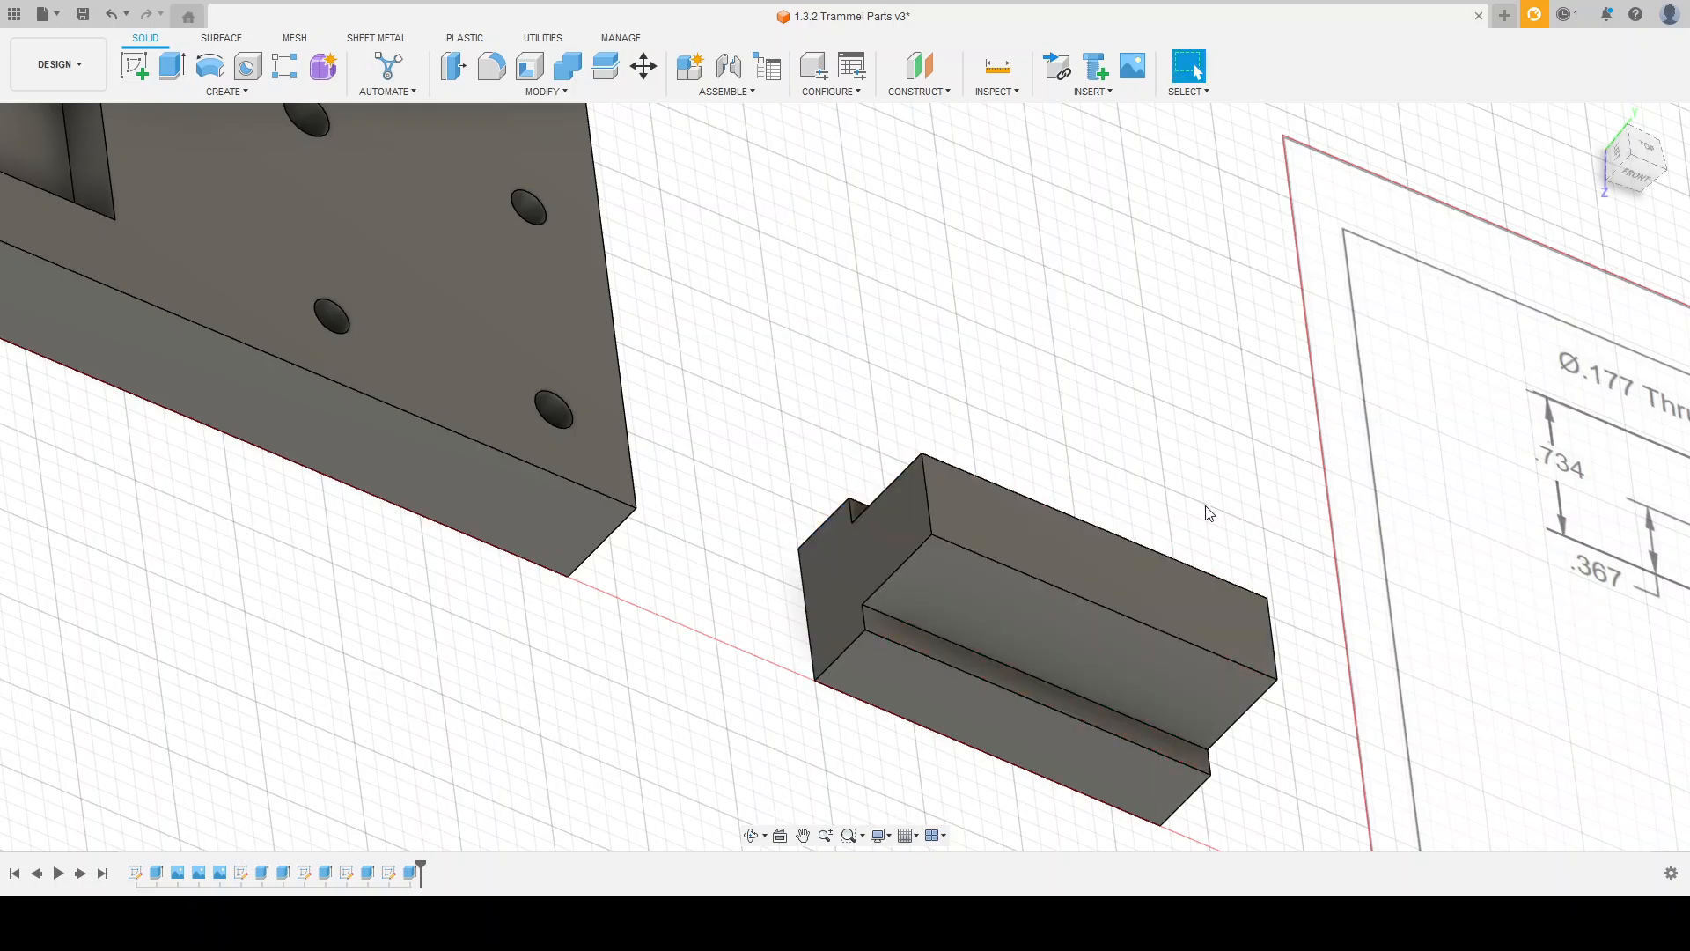
# Step: Start a sketch on the slide block's top face, with the drawing's Top View and Front View in sight
pyautogui.keyDown('shift'); pyautogui.moveTo(1205, 510); pyautogui.dragTo(1072, 502, button='middle'); pyautogui.keyUp('shift')
pyautogui.scroll(-3, 1069, 494)
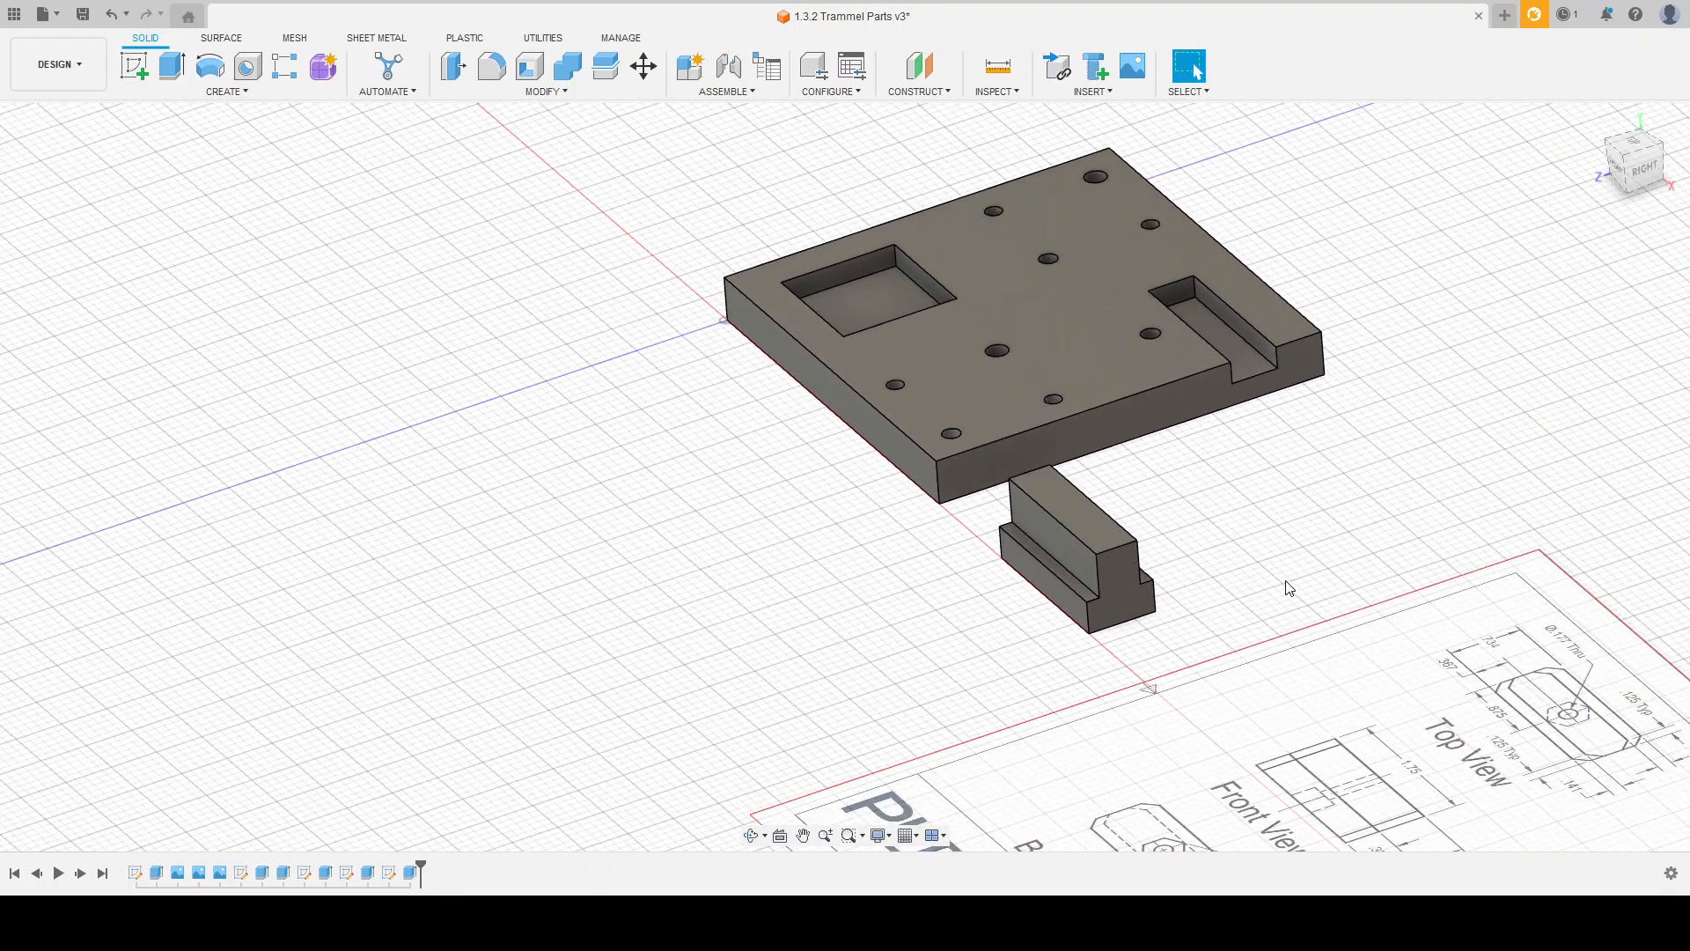
pyautogui.keyDown('shift'); pyautogui.moveTo(1200, 554); pyautogui.dragTo(1174, 630, button='middle'); pyautogui.keyUp('shift')
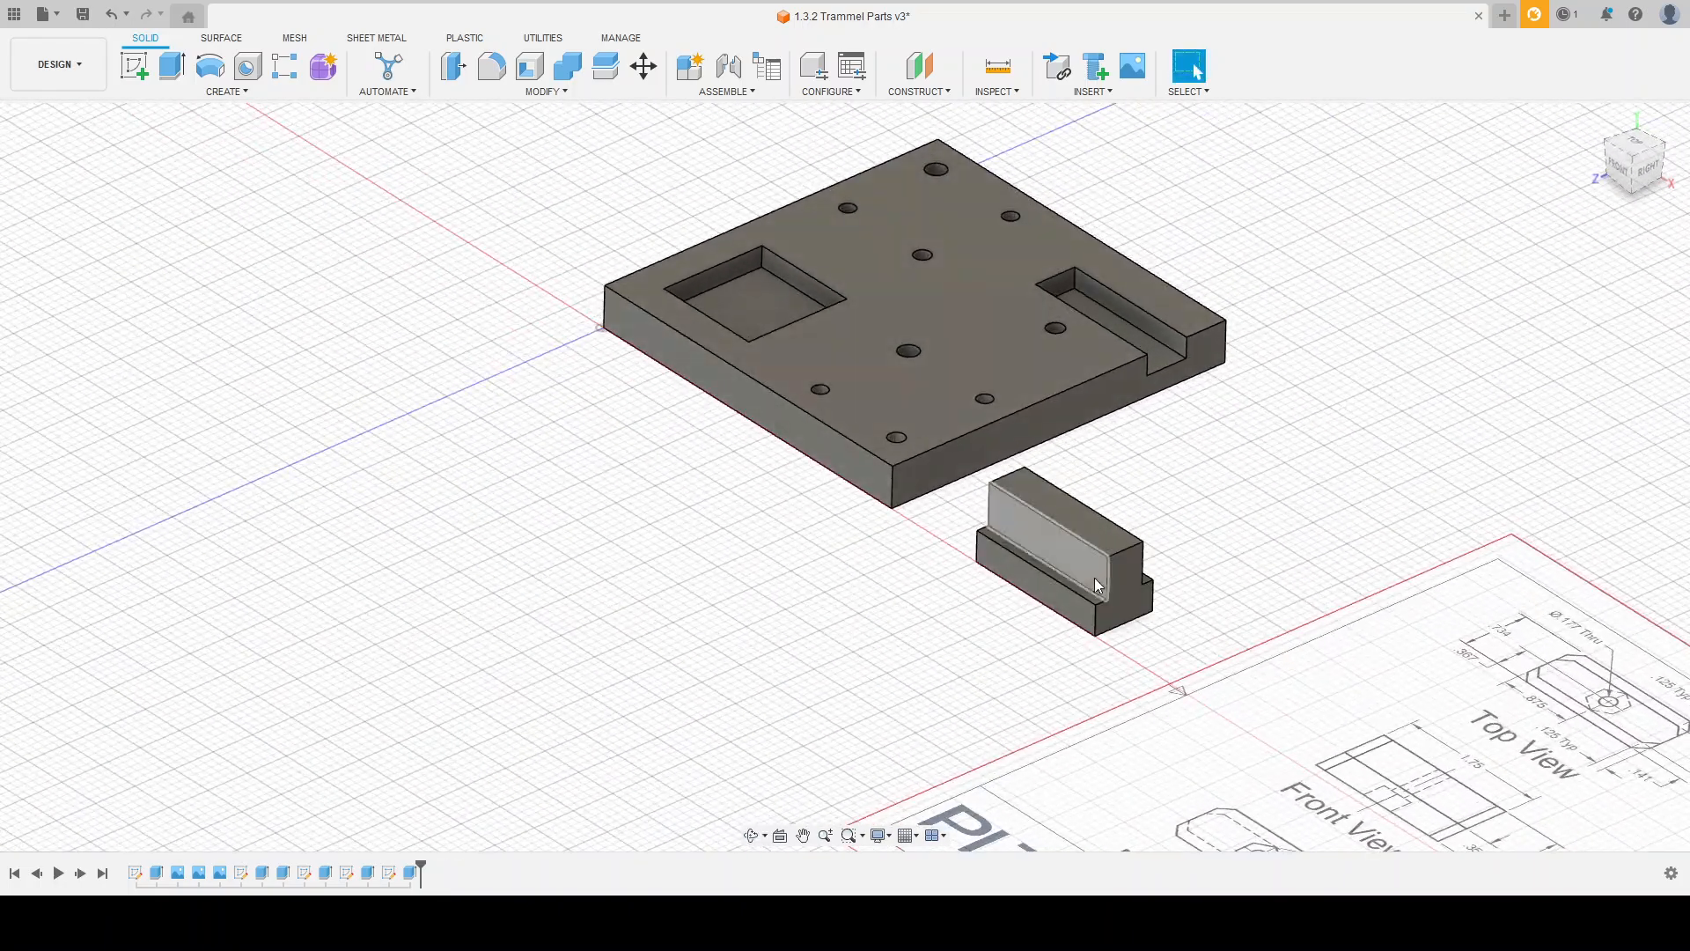
pyautogui.keyDown('shift'); pyautogui.moveTo(1100, 583); pyautogui.dragTo(1167, 584, button='middle'); pyautogui.keyUp('shift')
pyautogui.scroll(2, 1178, 592)
pyautogui.scroll(2, 1096, 721)
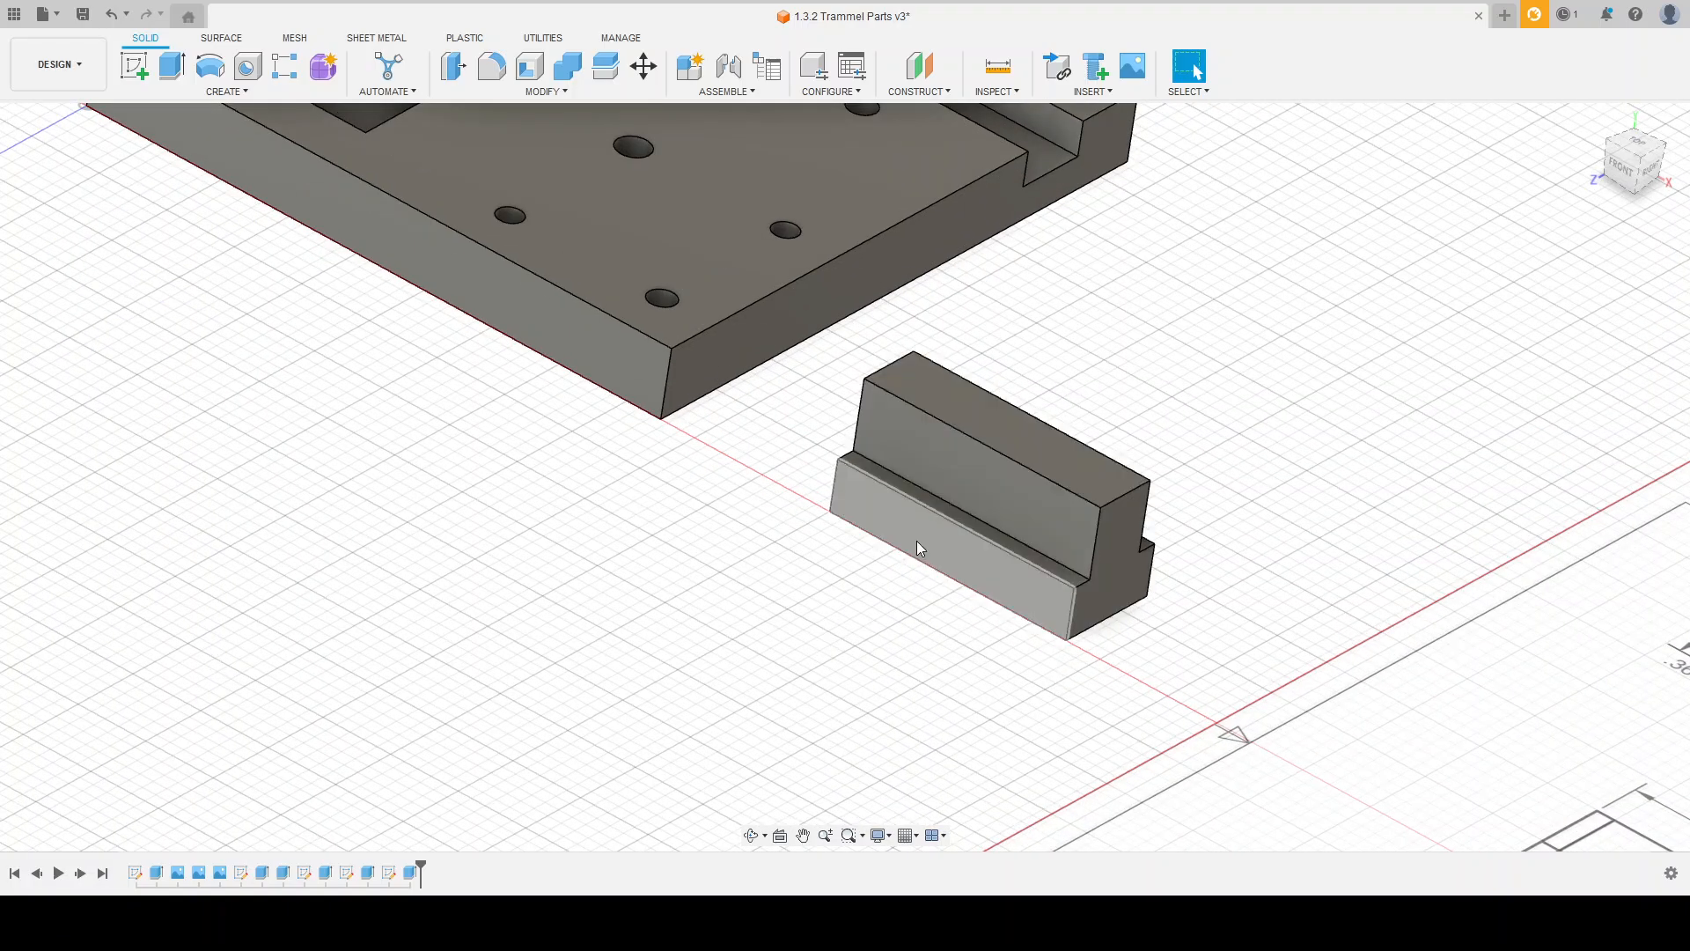
pyautogui.scroll(-3, 916, 541)
pyautogui.scroll(2, 1400, 669)
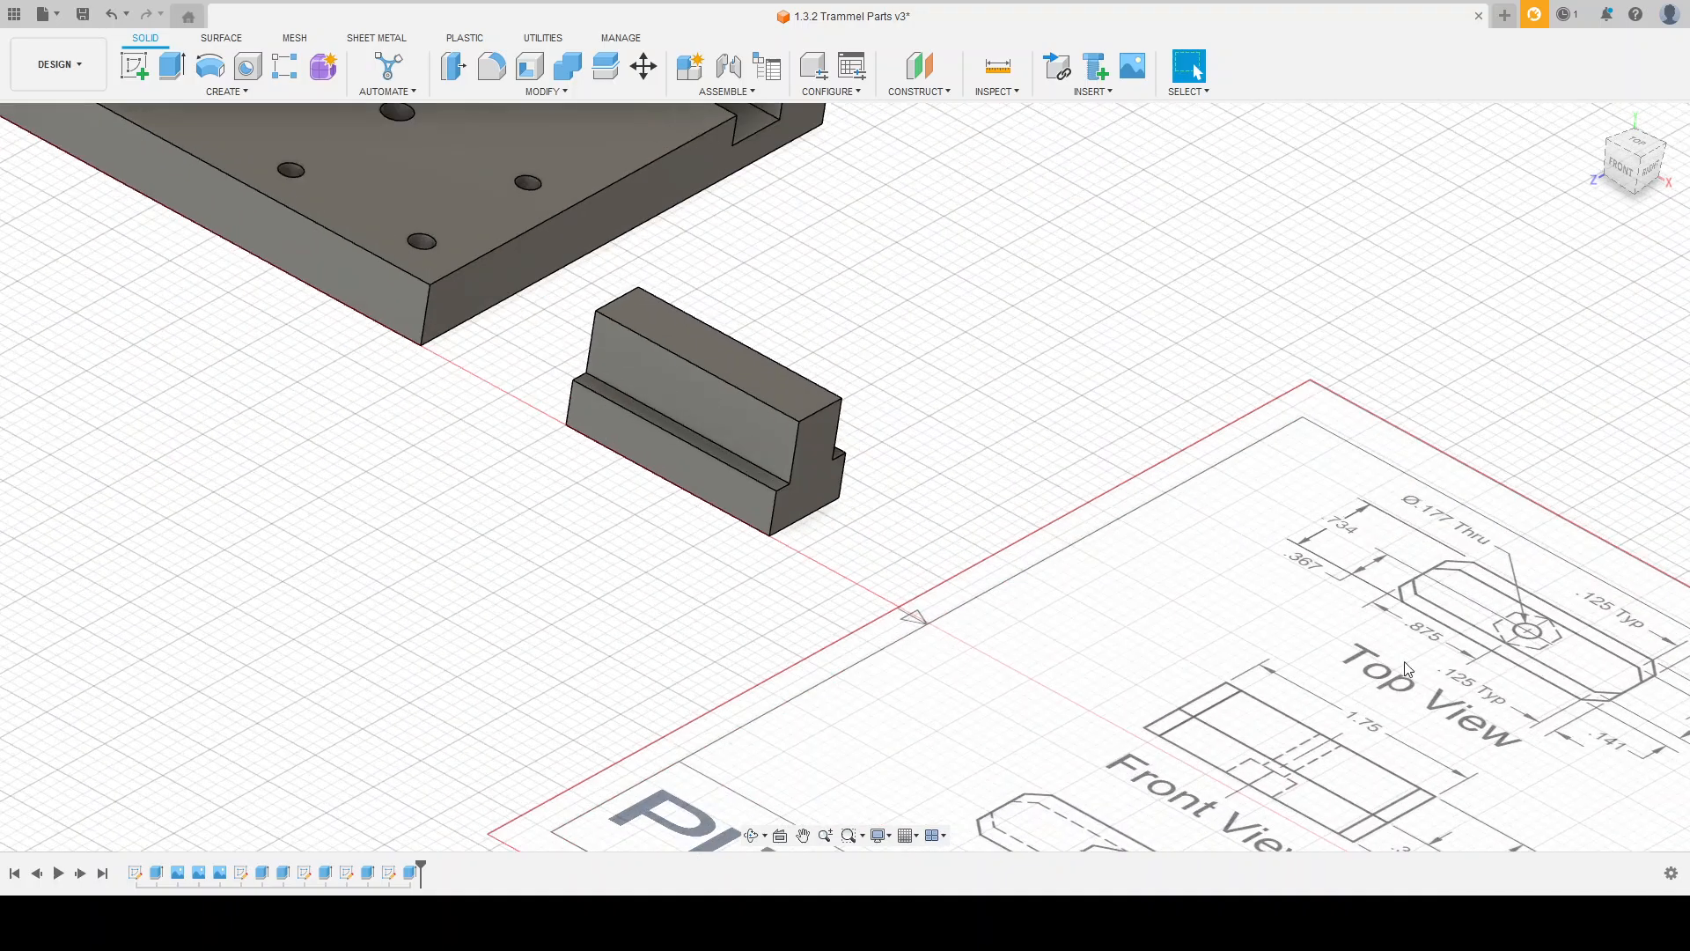
pyautogui.click(133, 65)
pyautogui.click(700, 353)
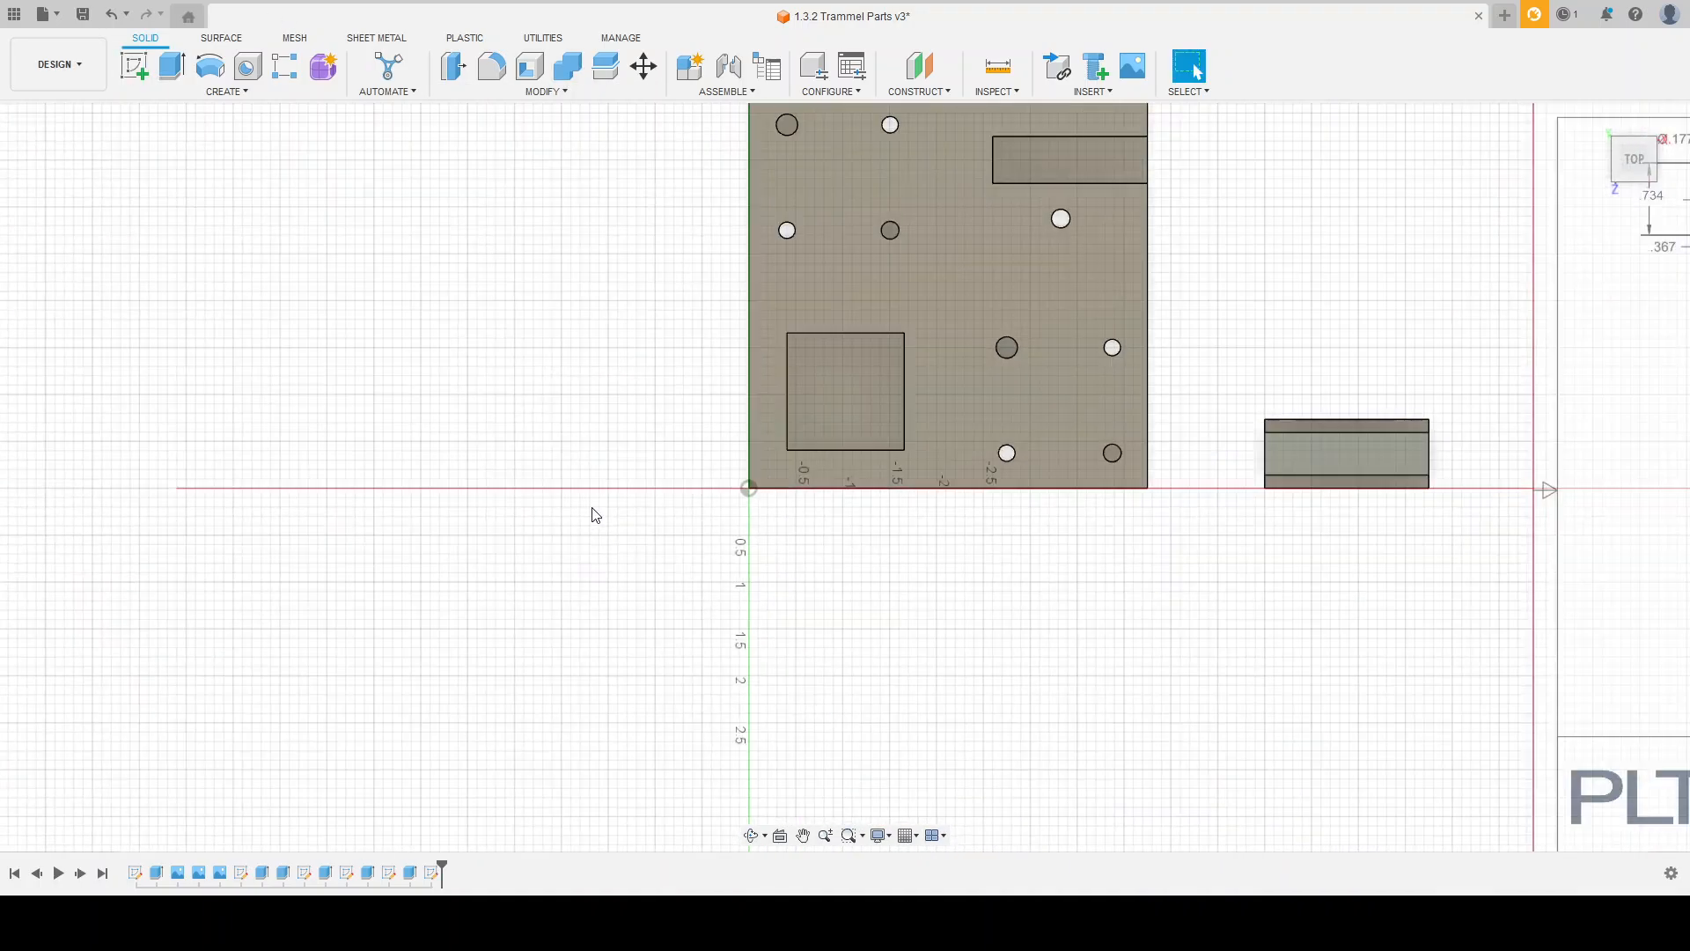
pyautogui.scroll(4, 1261, 378)
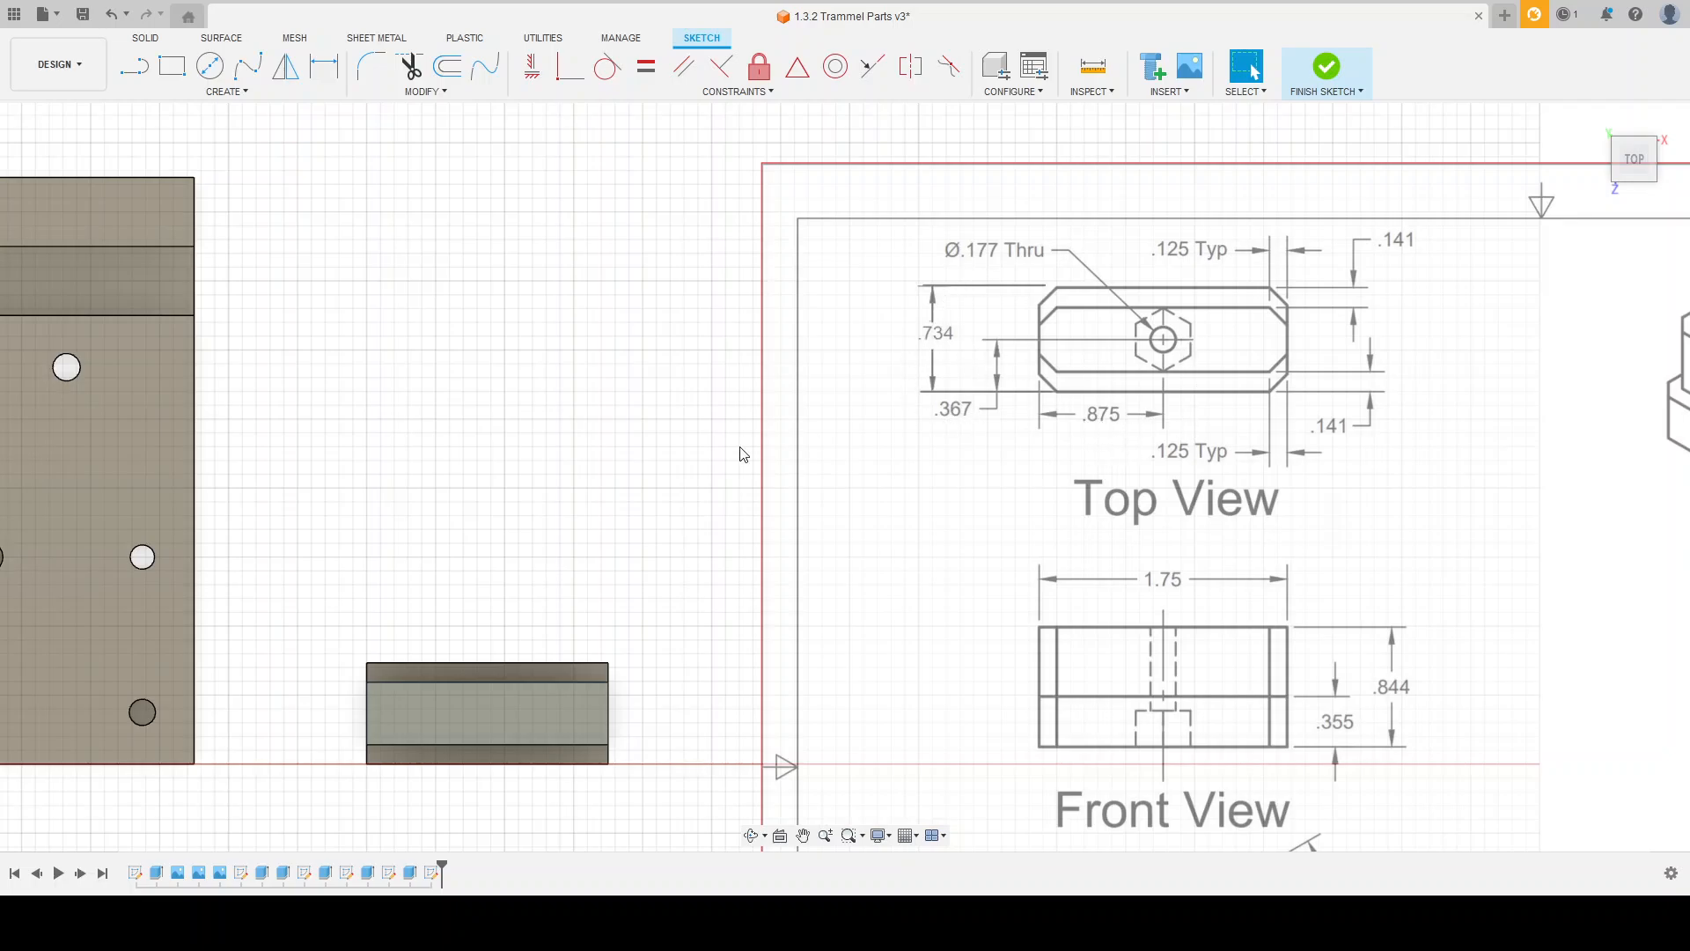
pyautogui.click(175, 70)
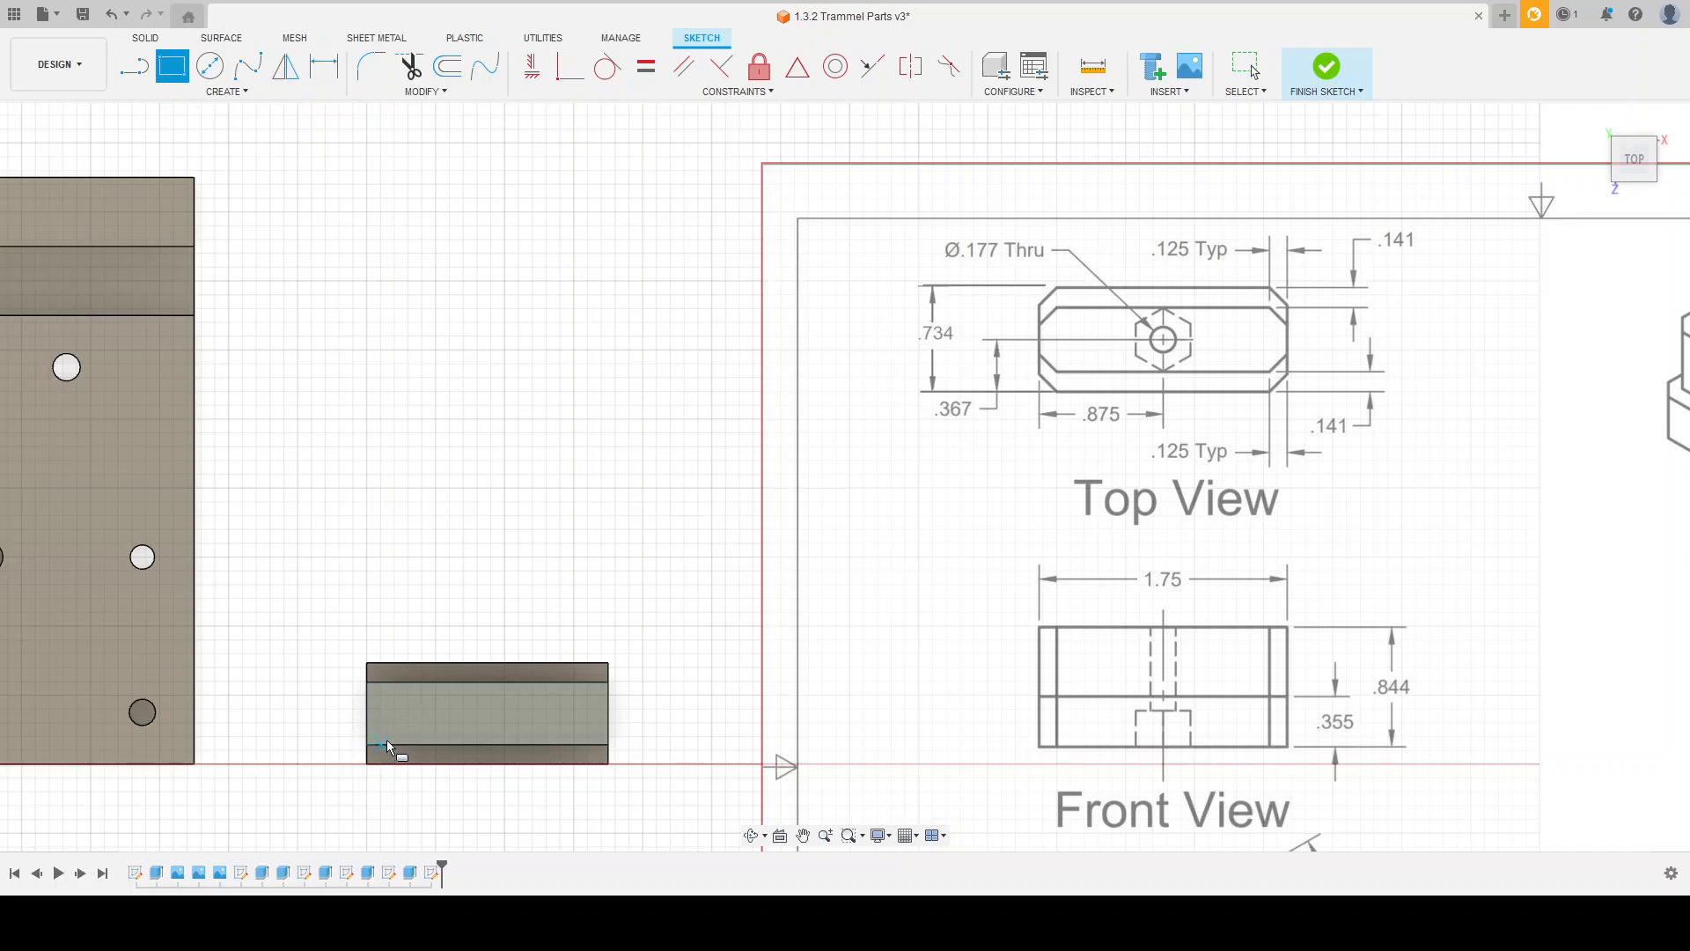
pyautogui.scroll(3, 368, 764)
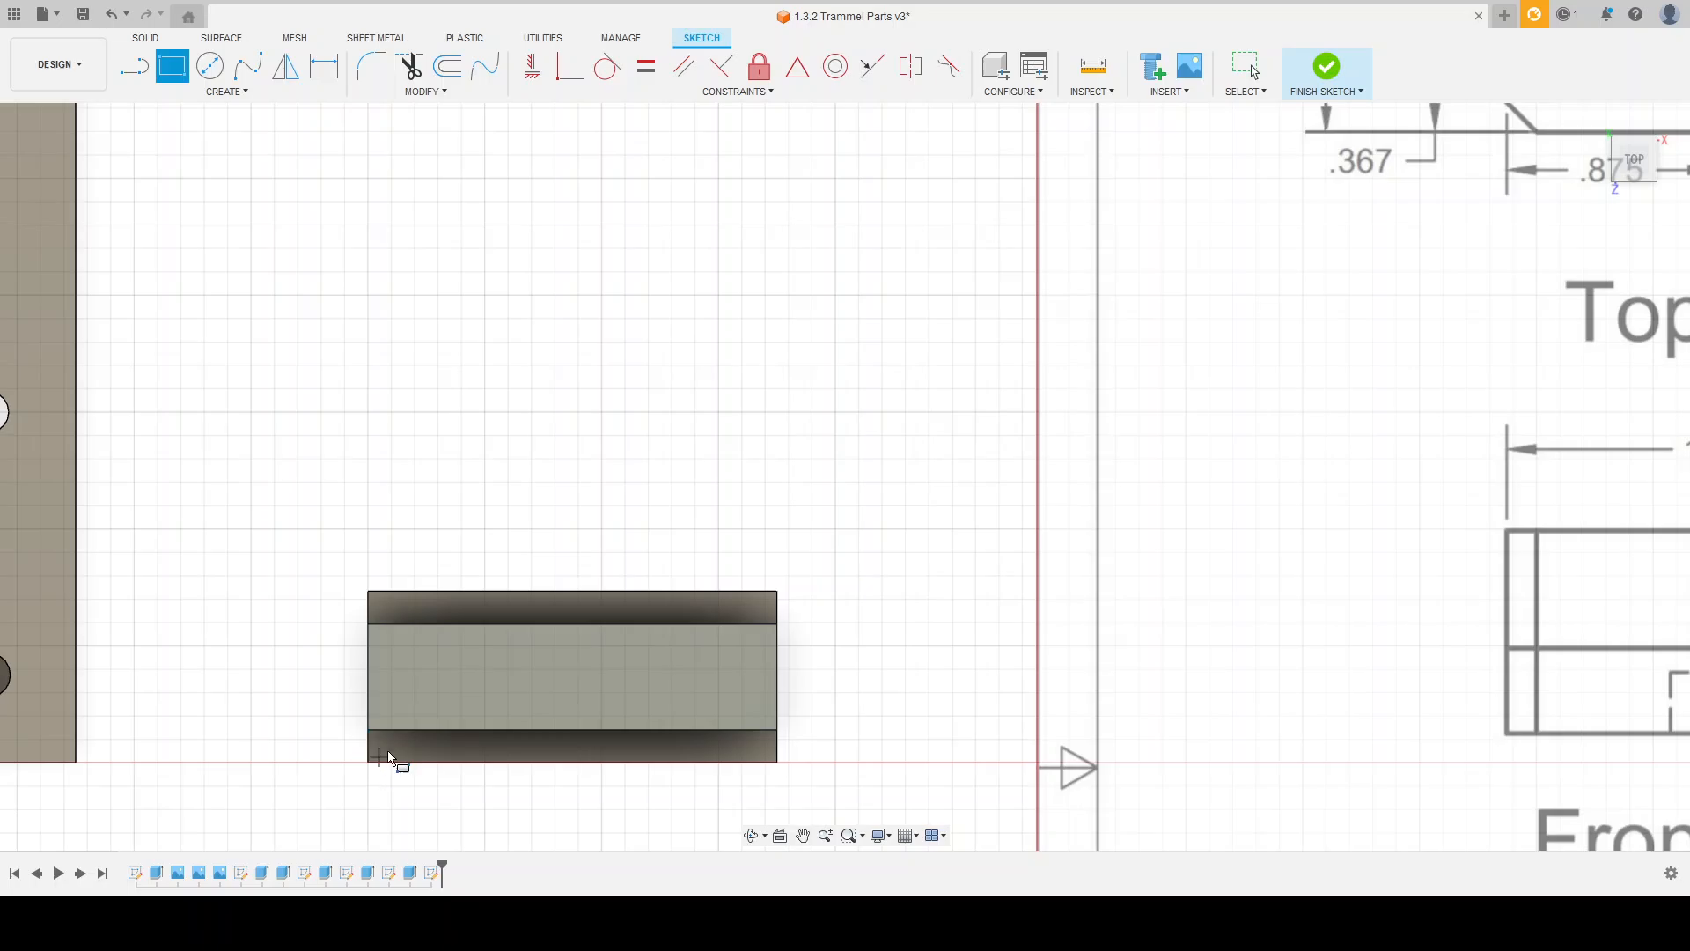
pyautogui.keyDown('shift'); pyautogui.moveTo(596, 736); pyautogui.dragTo(598, 701, button='middle'); pyautogui.keyUp('shift')
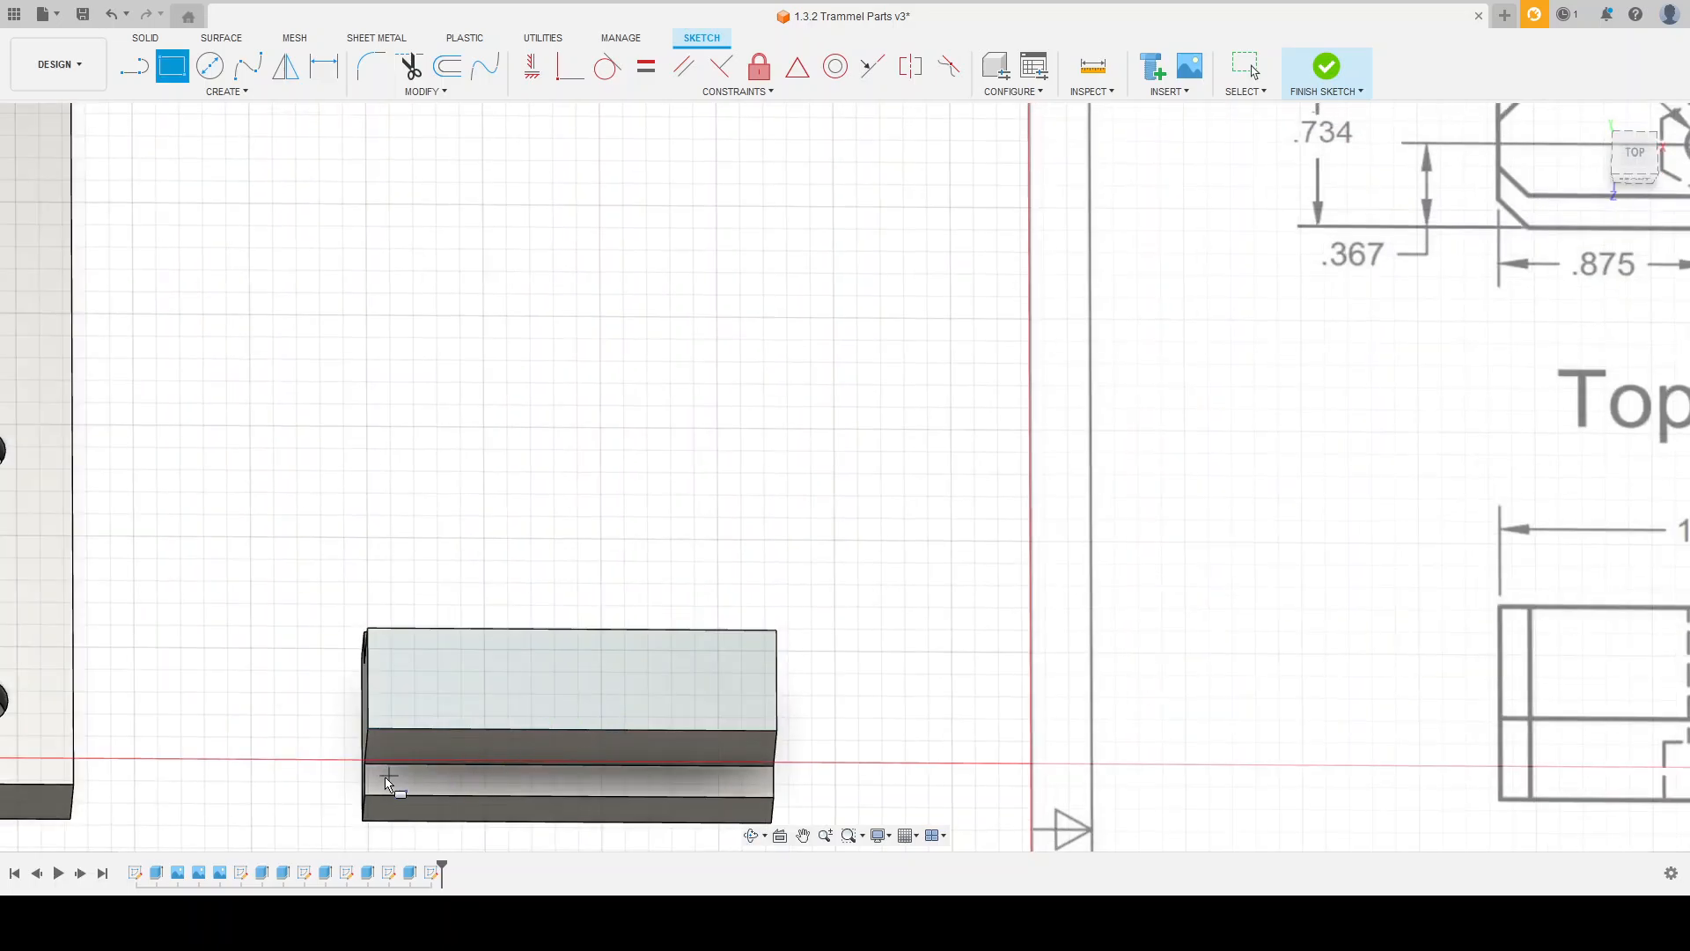
pyautogui.scroll(-2, 361, 790)
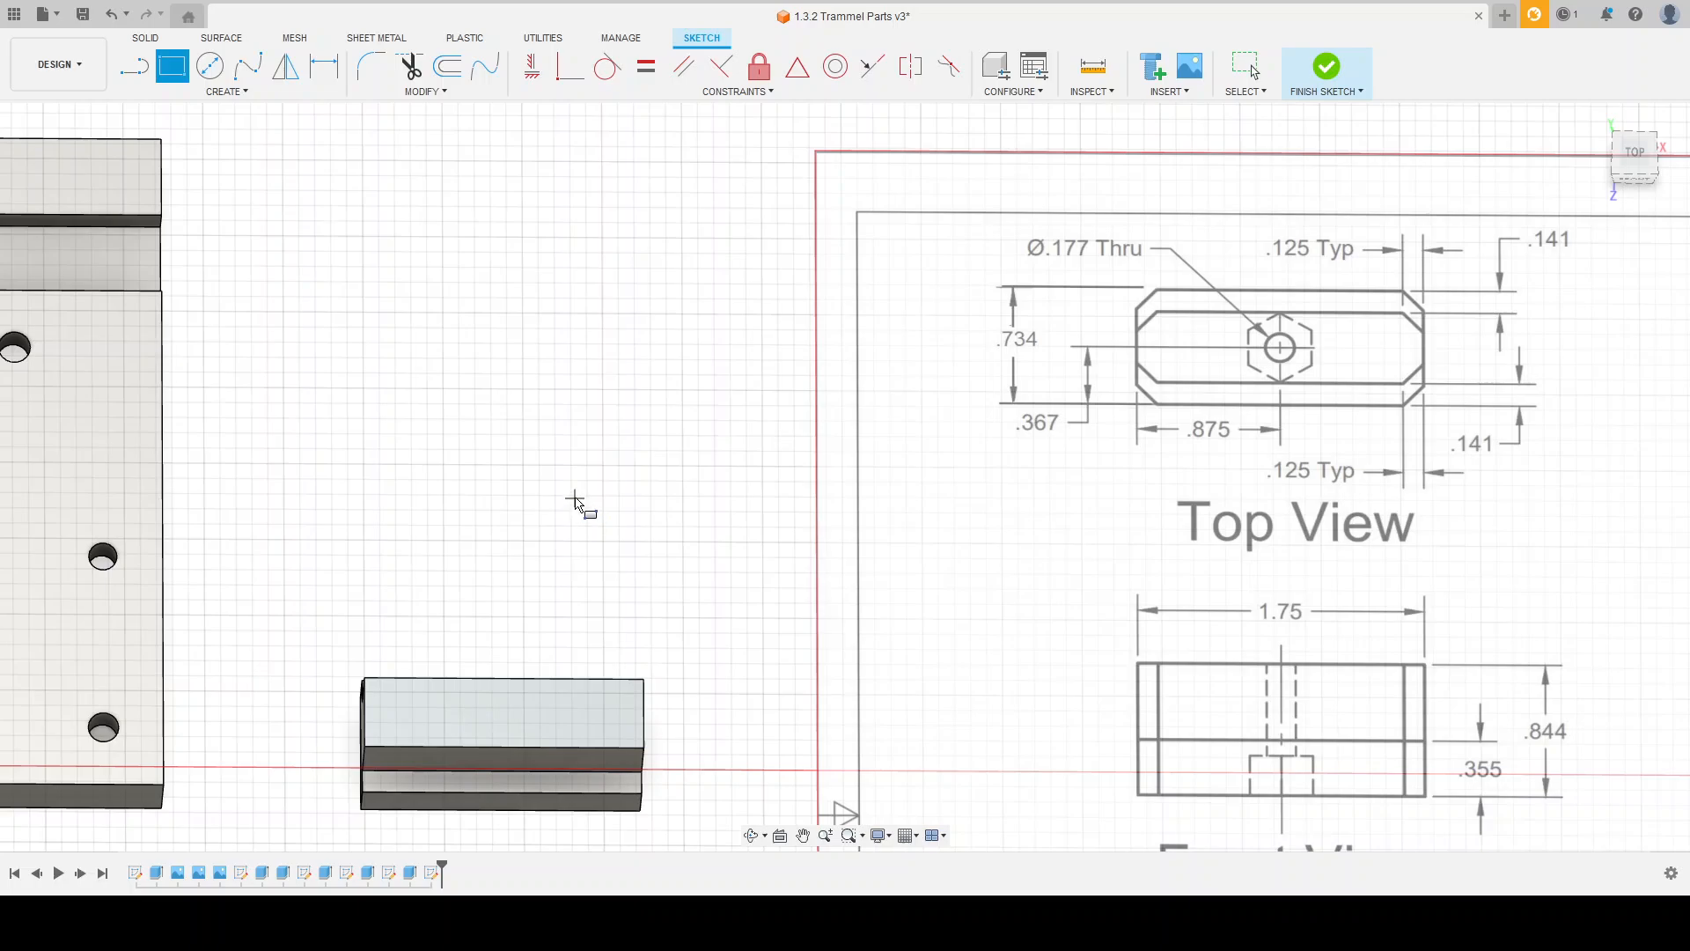
pyautogui.press('Escape')
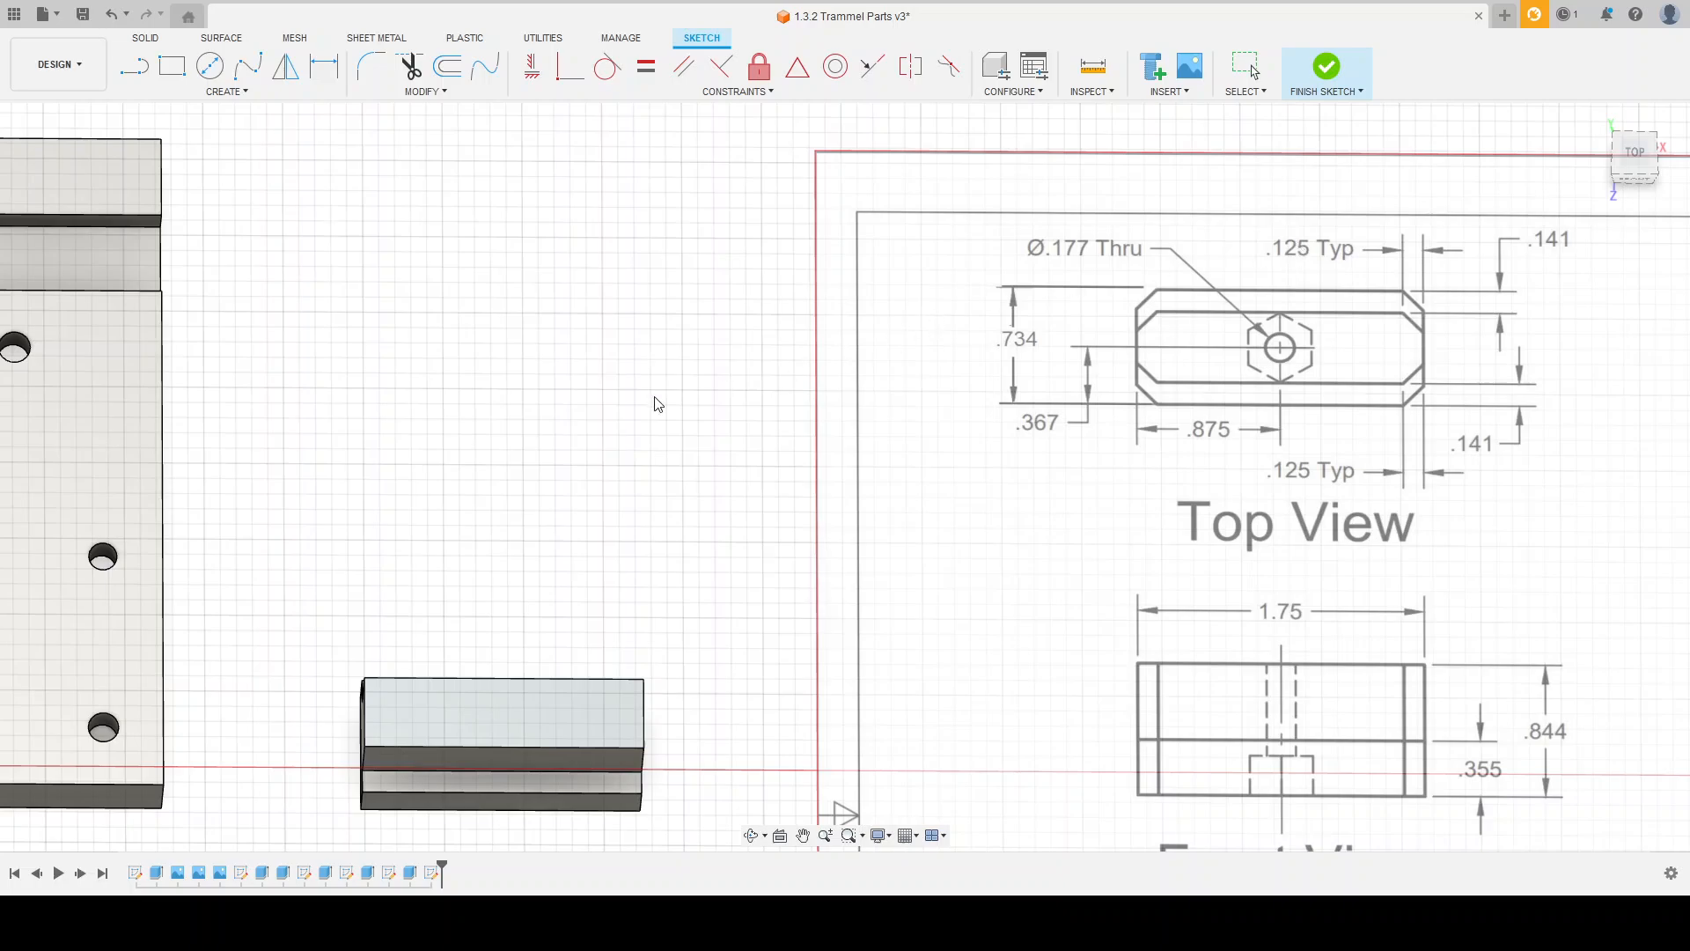
# Step: Project the two lower ledge faces along the slide block's sides into the top-face sketch
pyautogui.scroll(-2, 367, 725)
pyautogui.scroll(4, 449, 704)
pyautogui.click(461, 687)
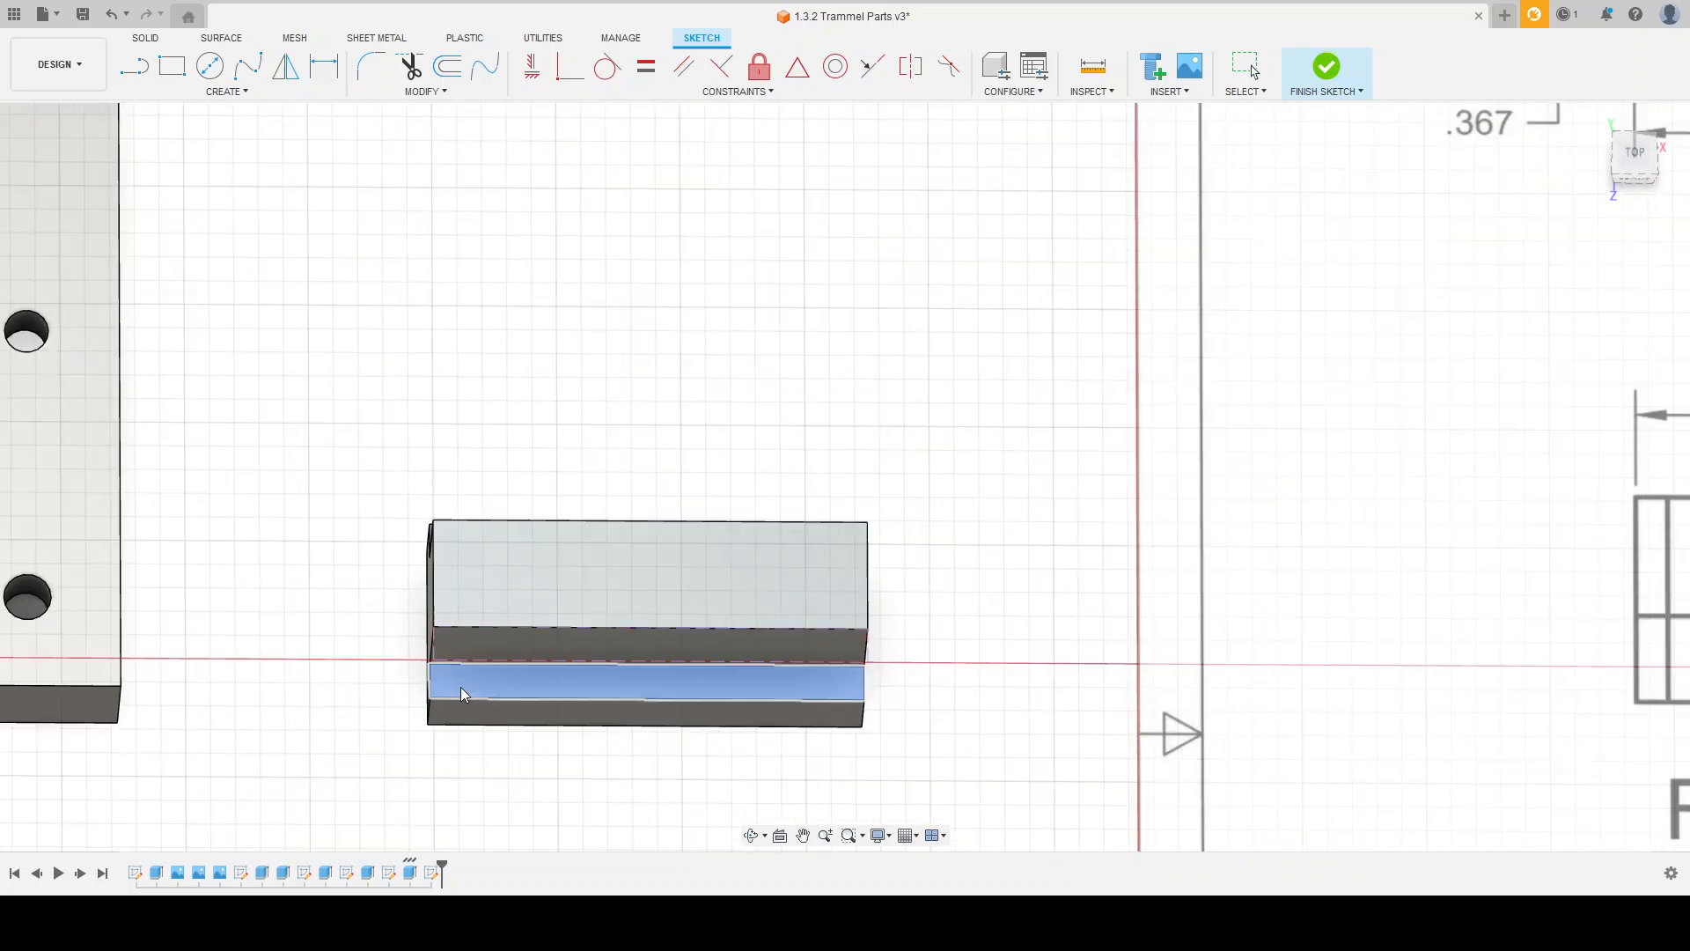
pyautogui.keyDown('shift'); pyautogui.moveTo(584, 474); pyautogui.dragTo(577, 473, button='middle'); pyautogui.keyUp('shift')
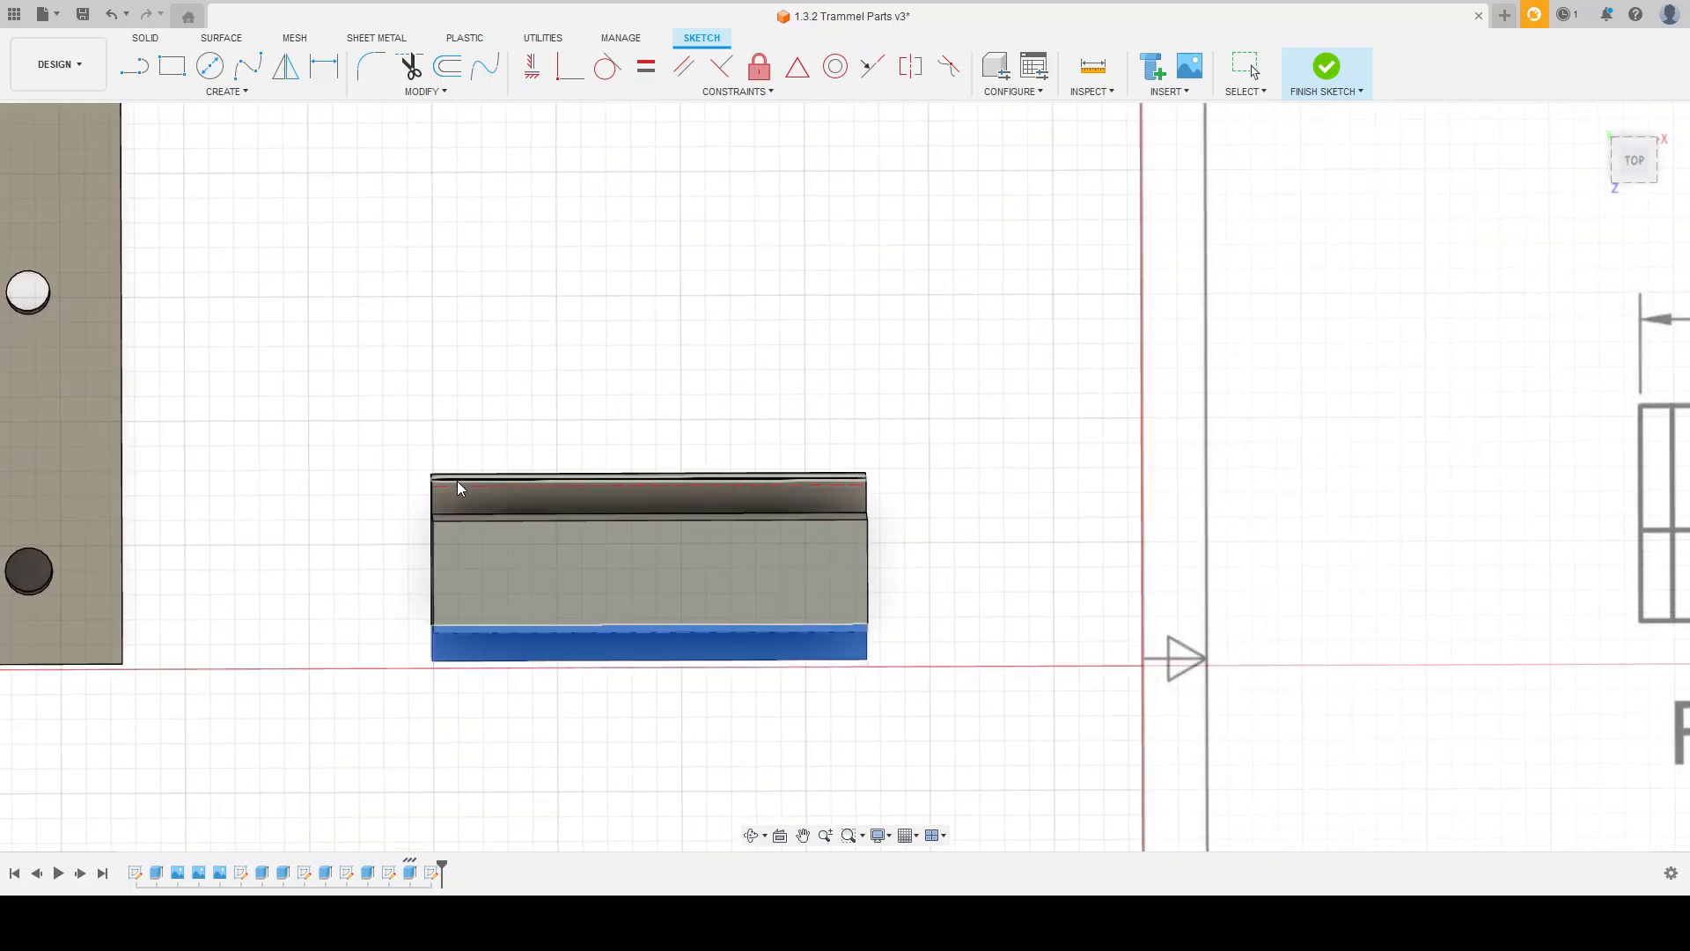
pyautogui.keyDown('shift'); pyautogui.moveTo(642, 437); pyautogui.dragTo(625, 419, button='middle'); pyautogui.keyUp('shift')
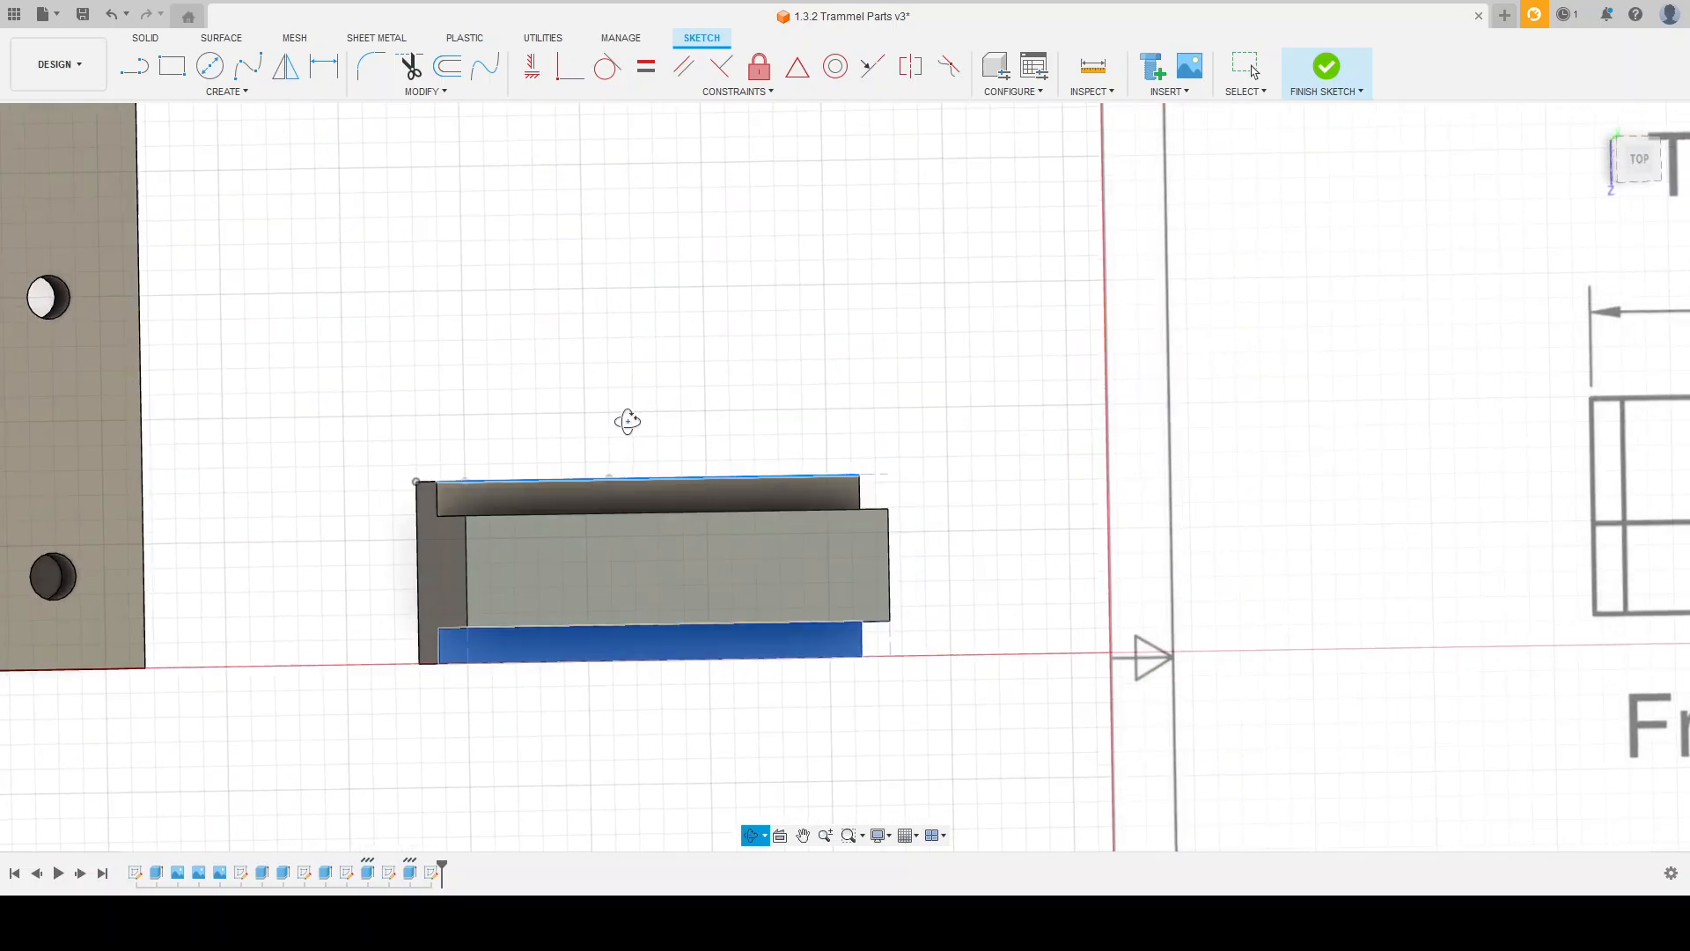
pyautogui.click(477, 505)
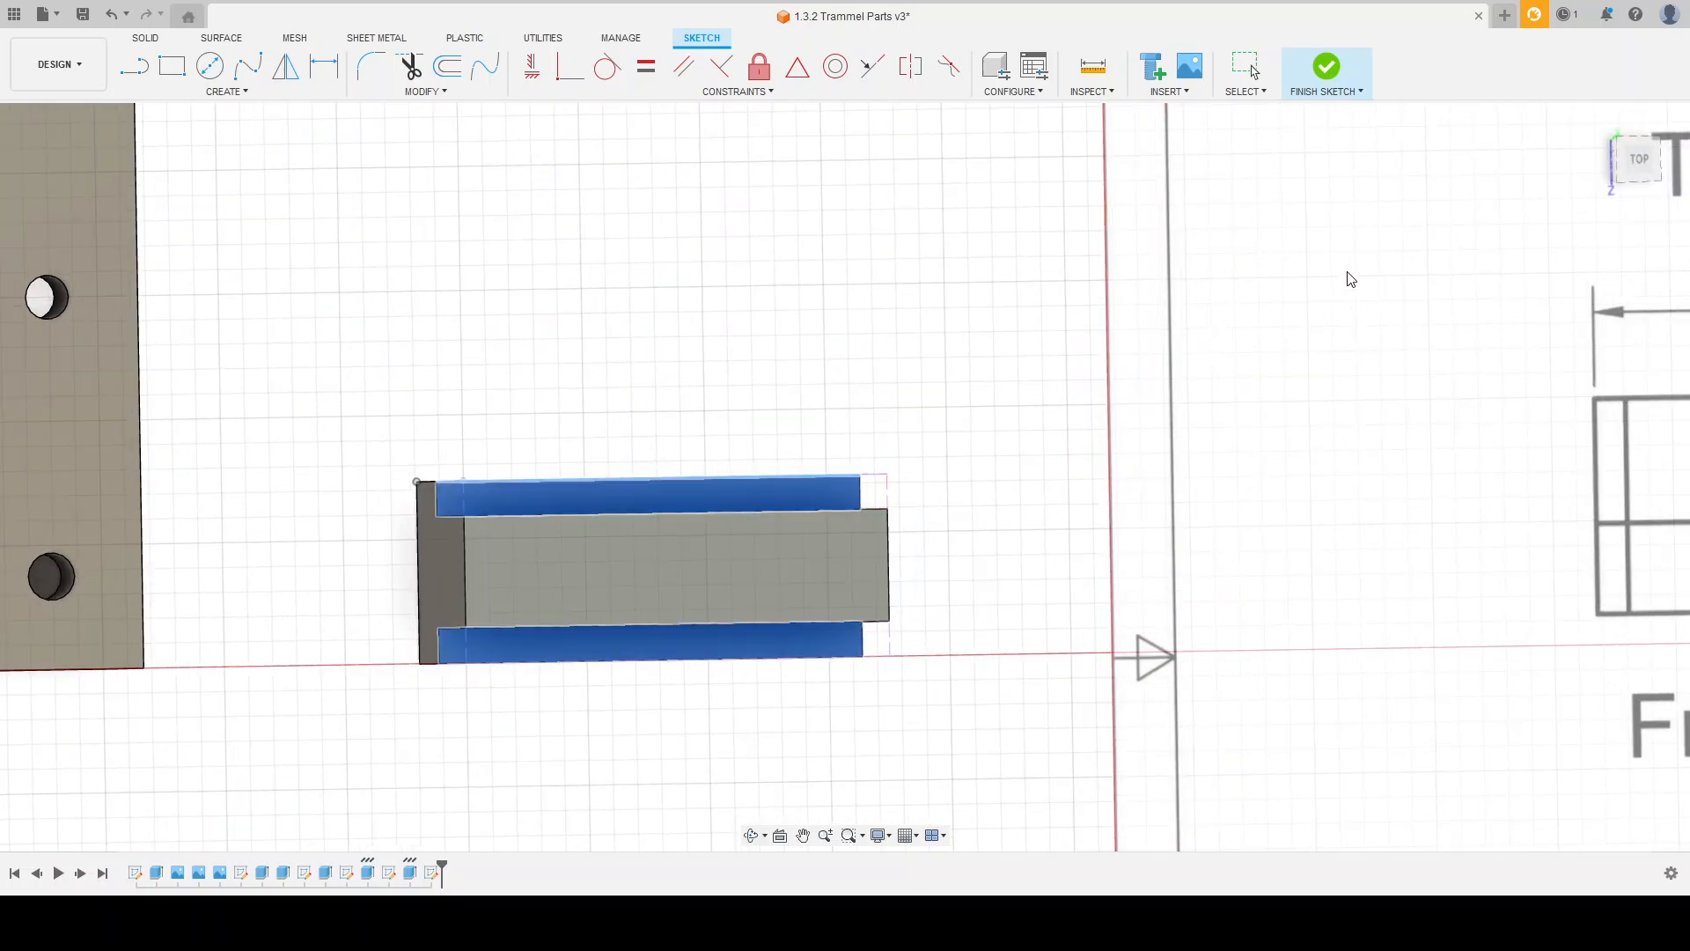
pyautogui.click(1358, 334)
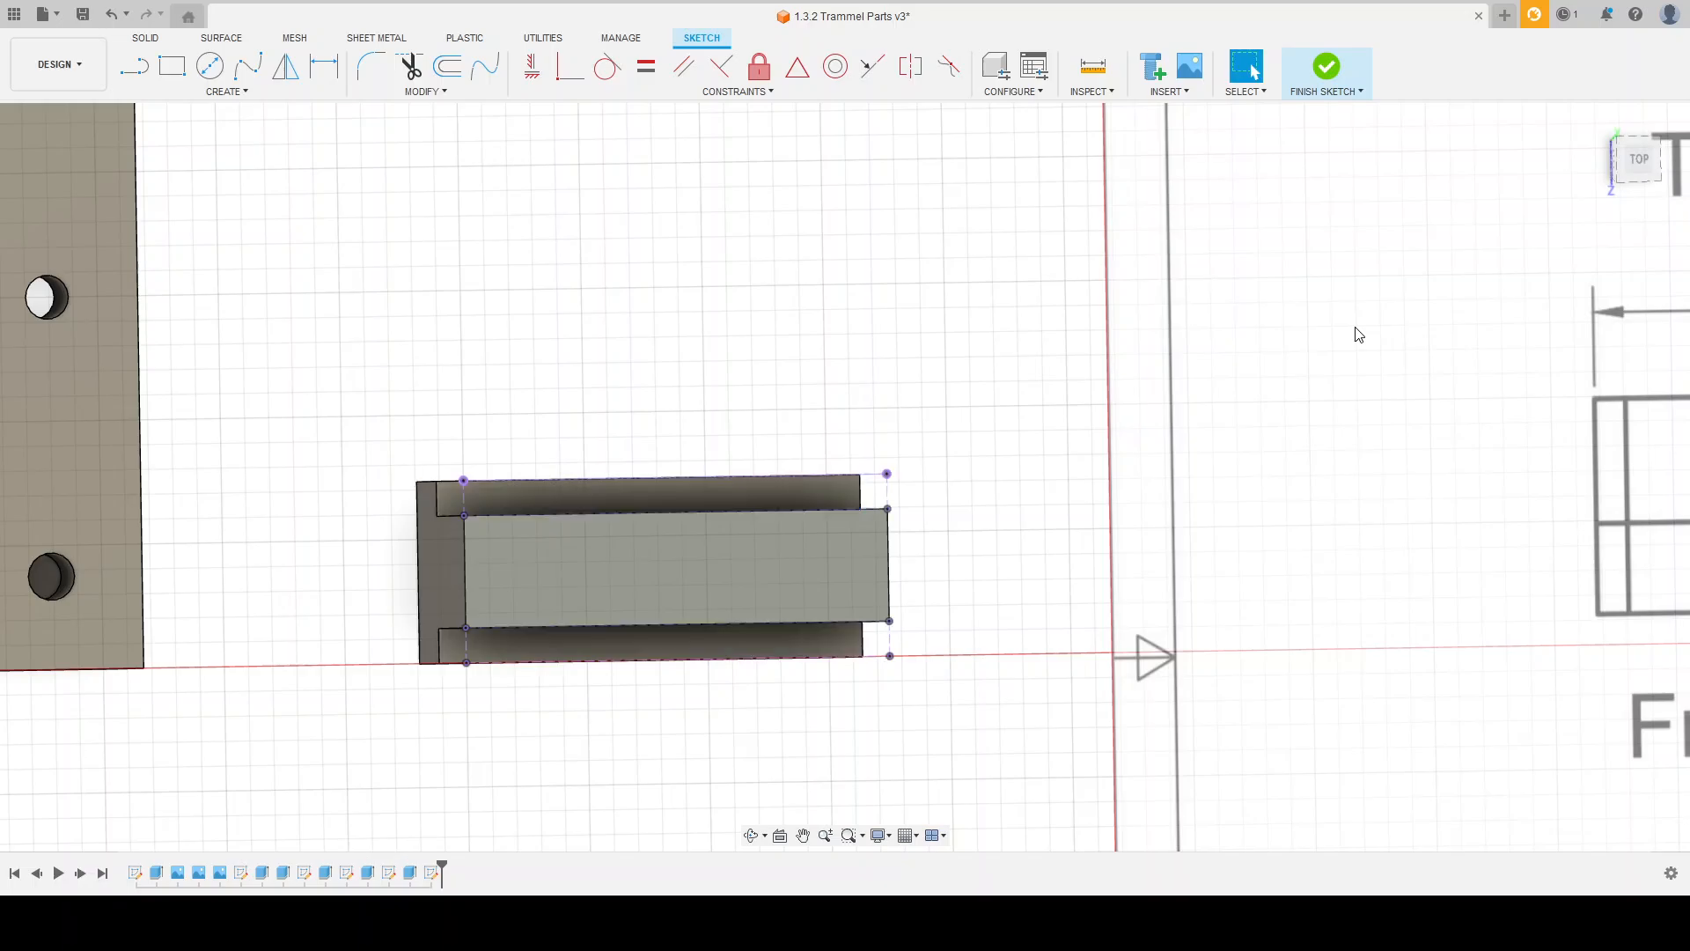
# Step: Draw a 0.875 by 0.367 in construction rectangle on the block's top plane, starting from the projected outline's lower corner
pyautogui.keyDown('shift'); pyautogui.moveTo(1025, 384); pyautogui.dragTo(974, 378, button='middle'); pyautogui.keyUp('shift')
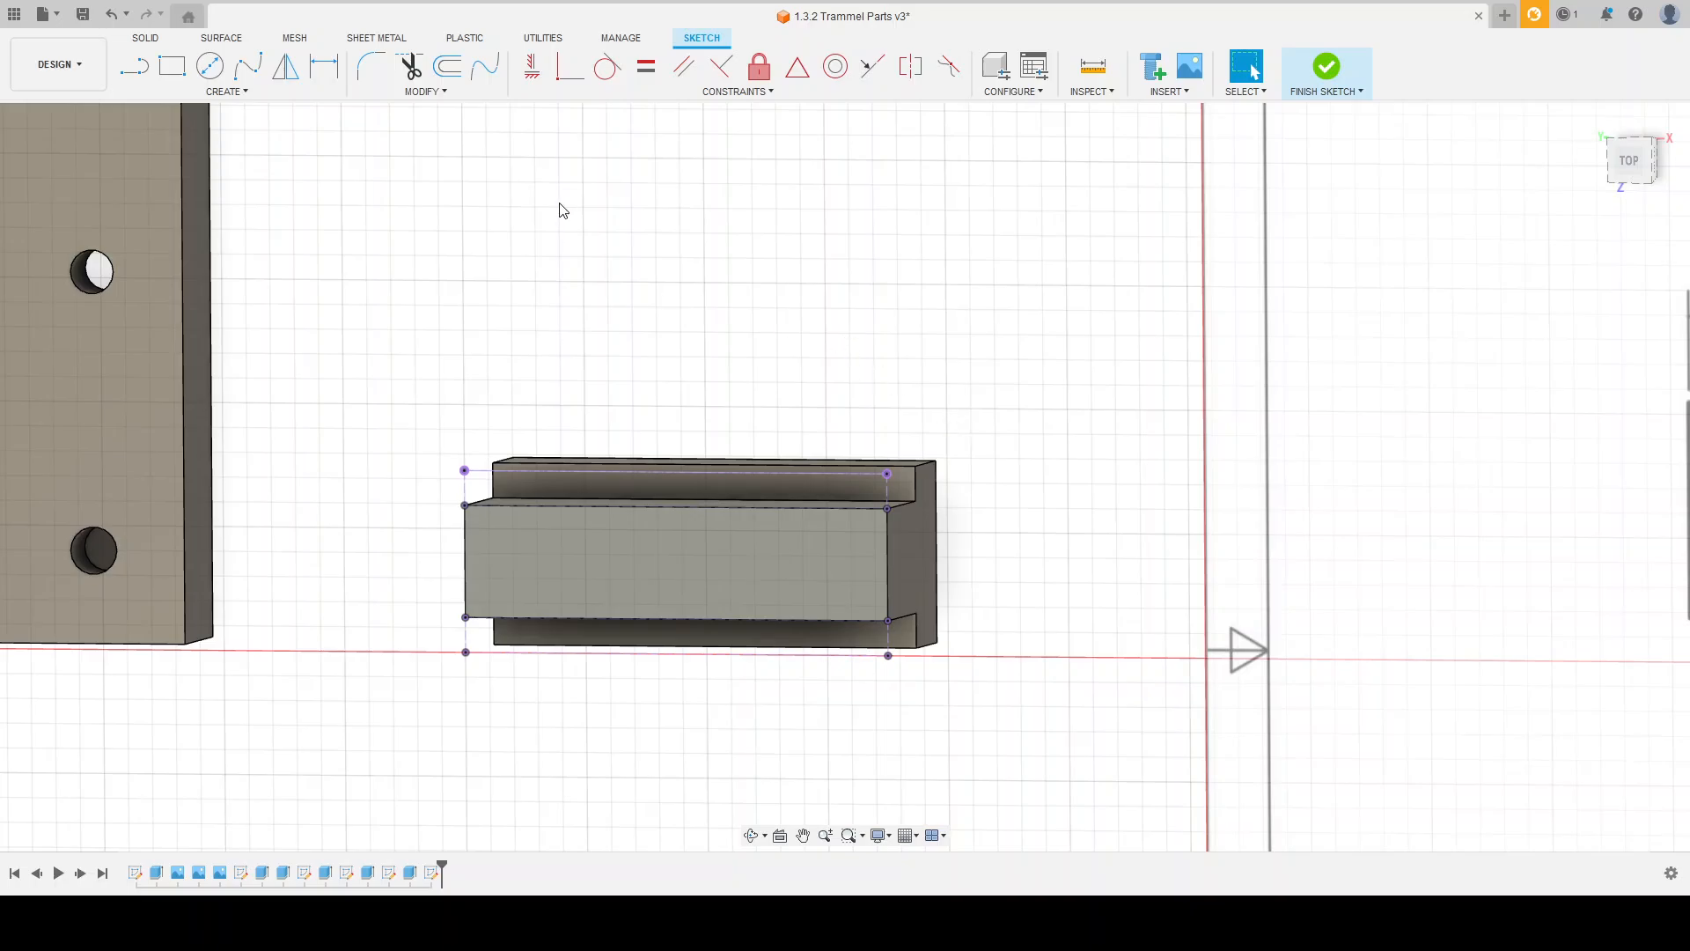
pyautogui.click(172, 66)
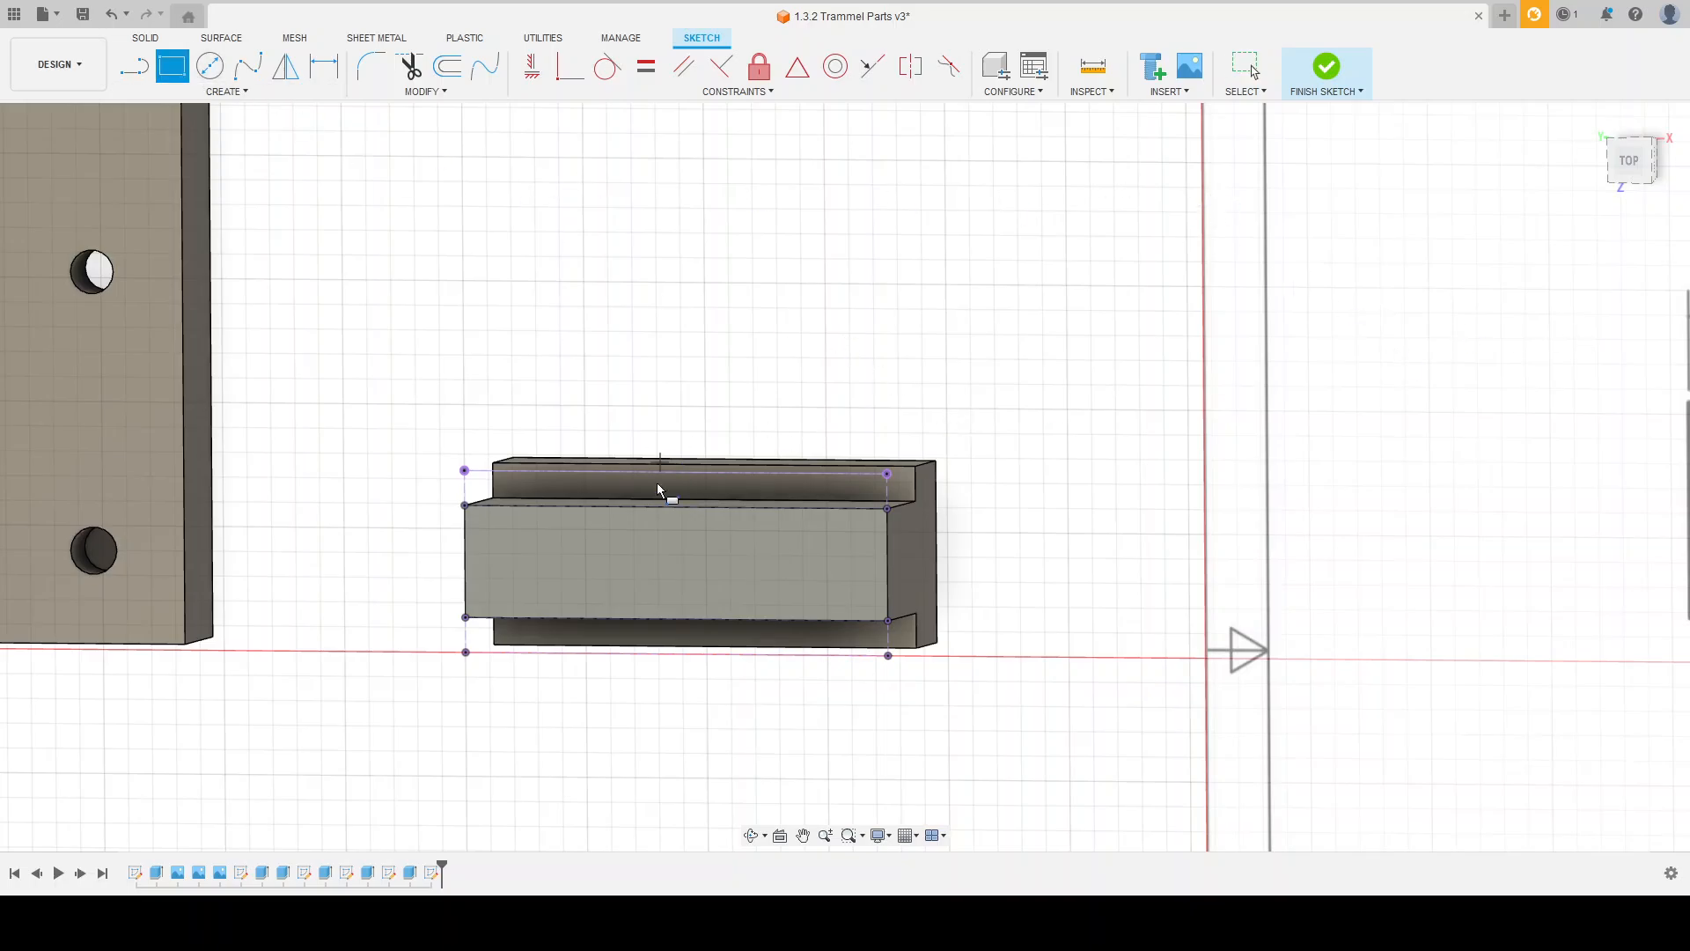
pyautogui.click(465, 652)
pyautogui.scroll(1, 547, 572)
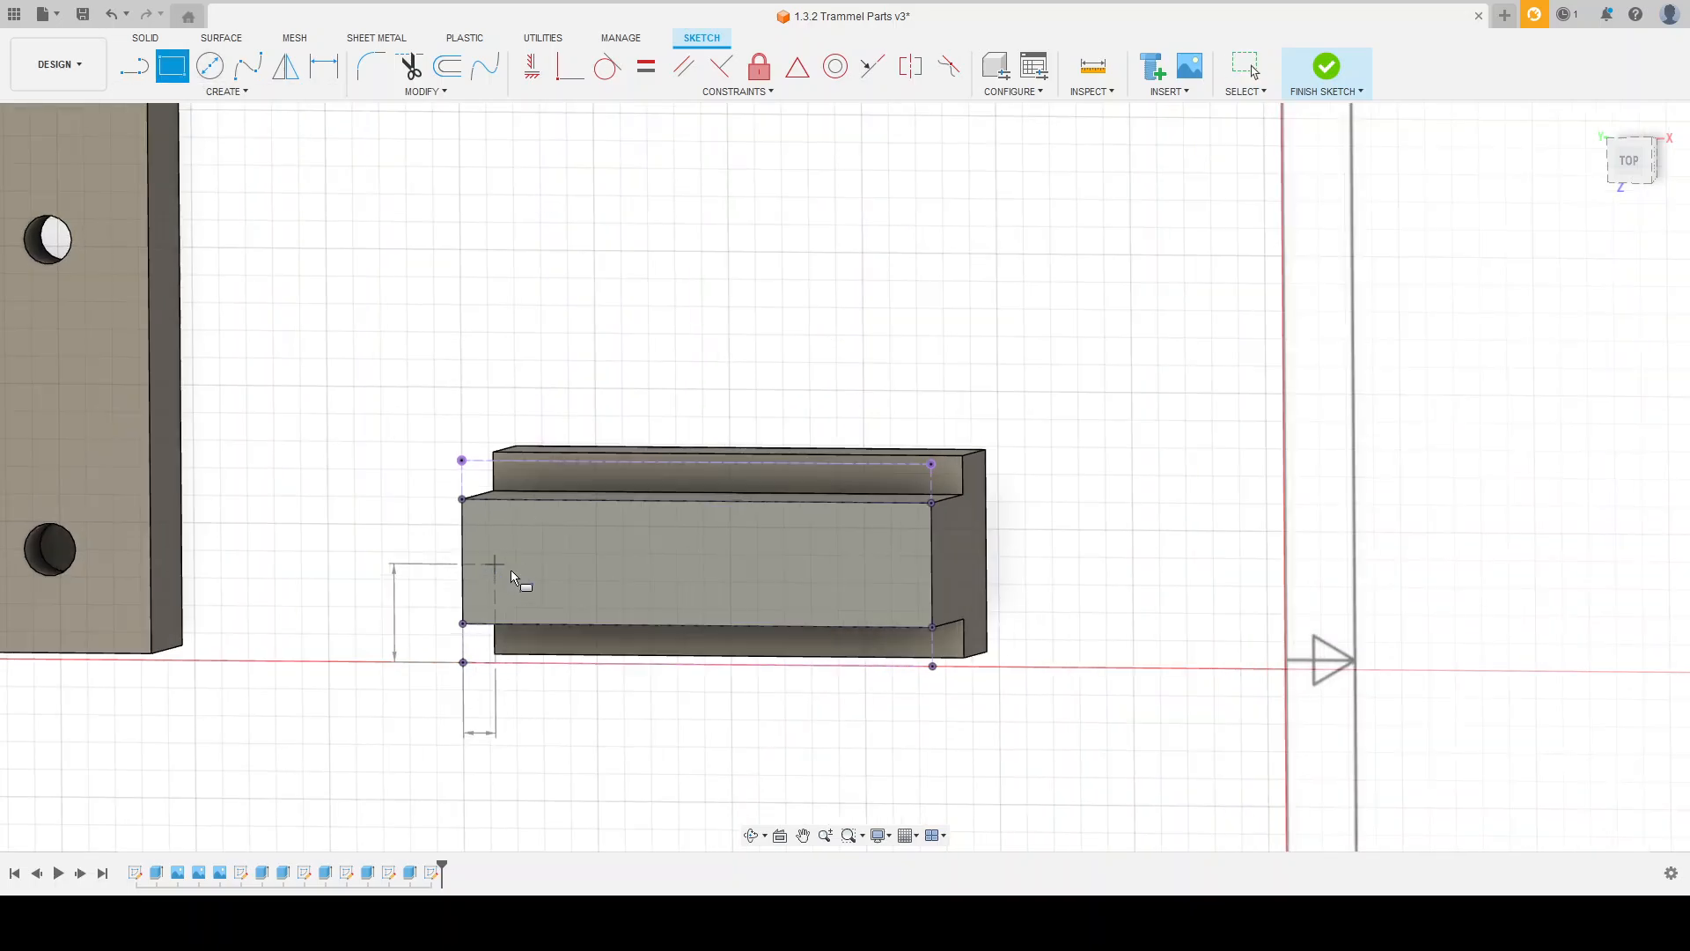
pyautogui.scroll(-2, 519, 570)
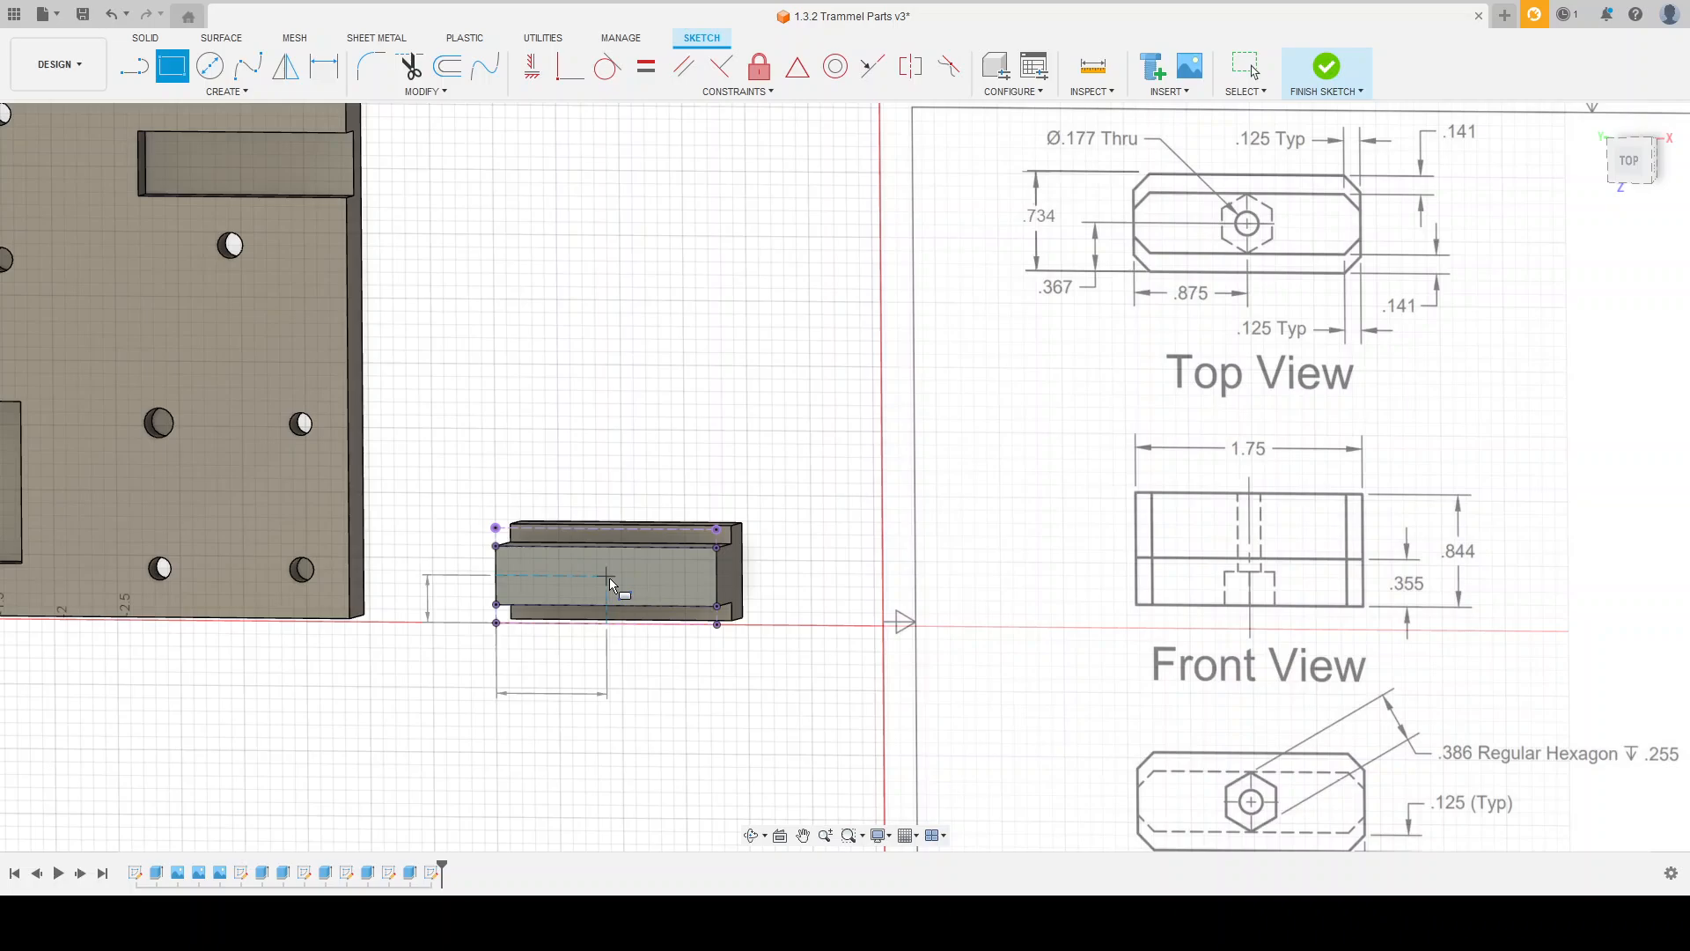
pyautogui.write('.6')
pyautogui.press('BackSpace')
pyautogui.press('Return')
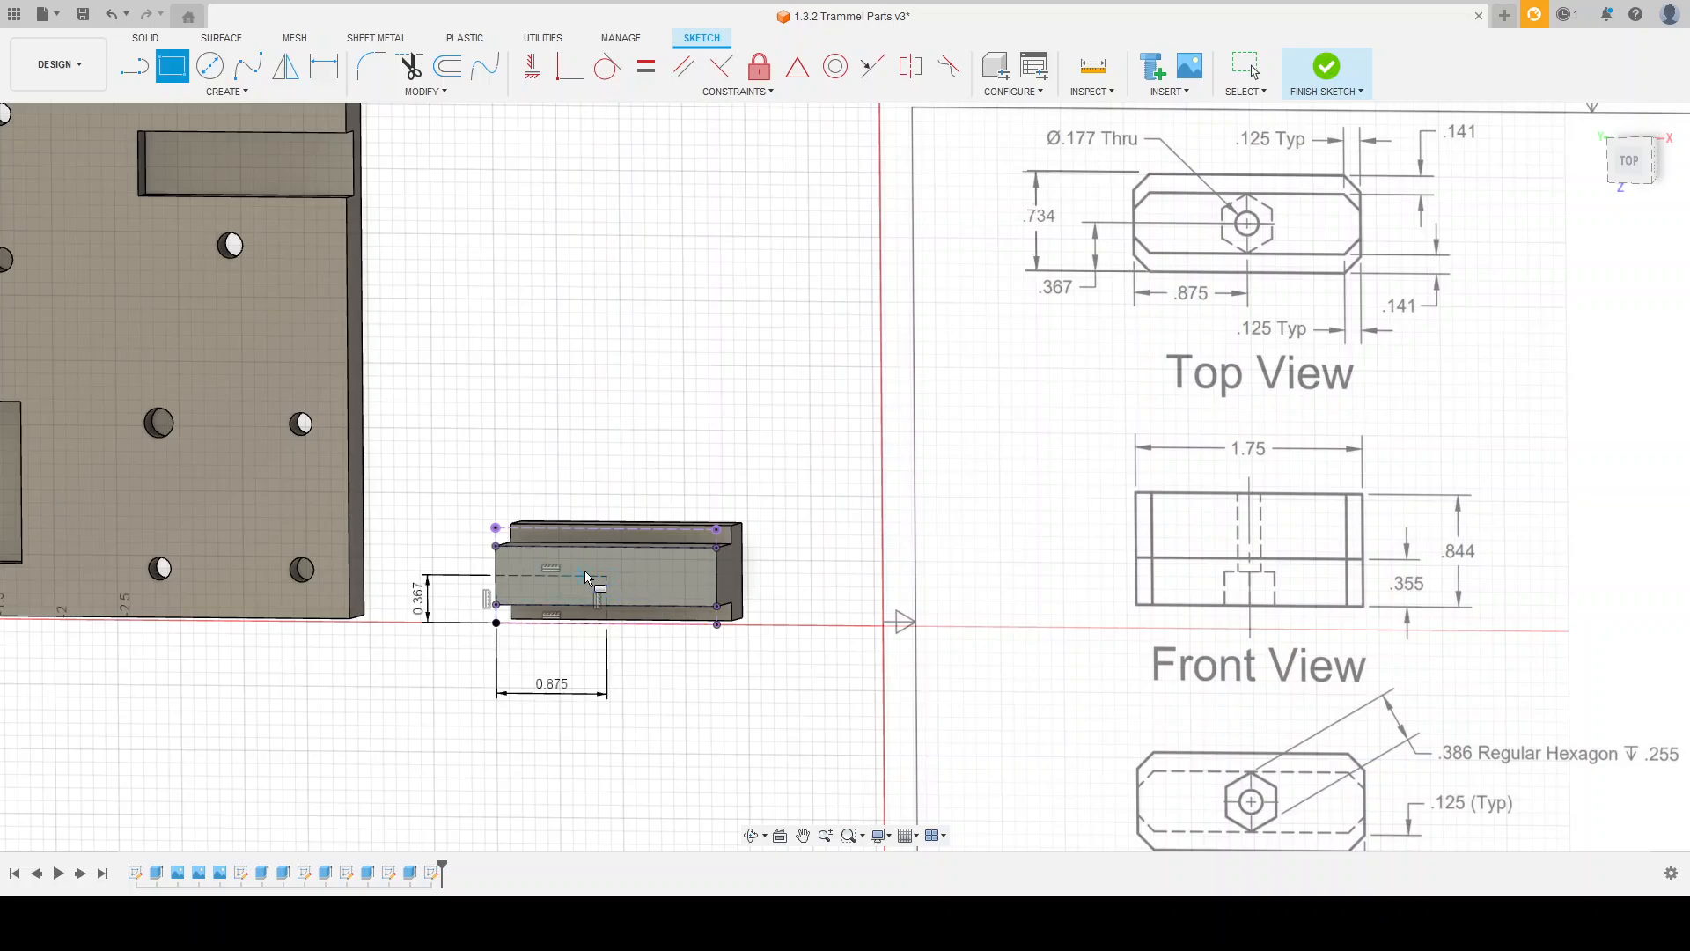
# Step: Draw a construction line across the top face between the midpoints of its two long edges
pyautogui.scroll(4, 554, 626)
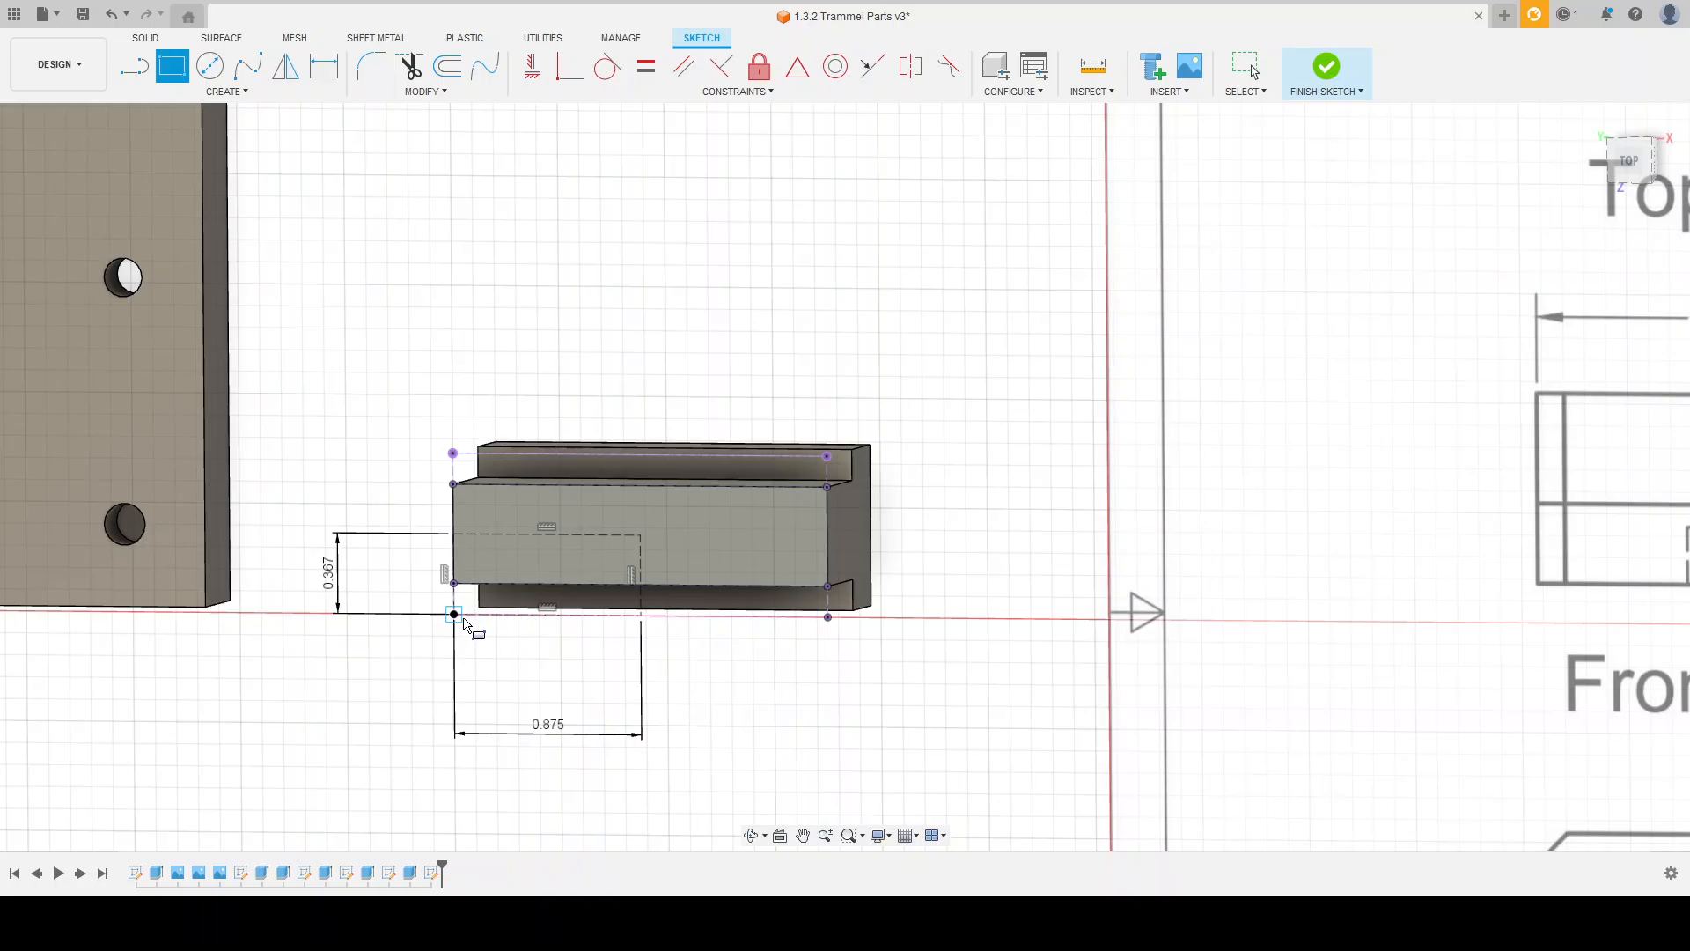
pyautogui.moveTo(555, 626); pyautogui.dragTo(568, 616)
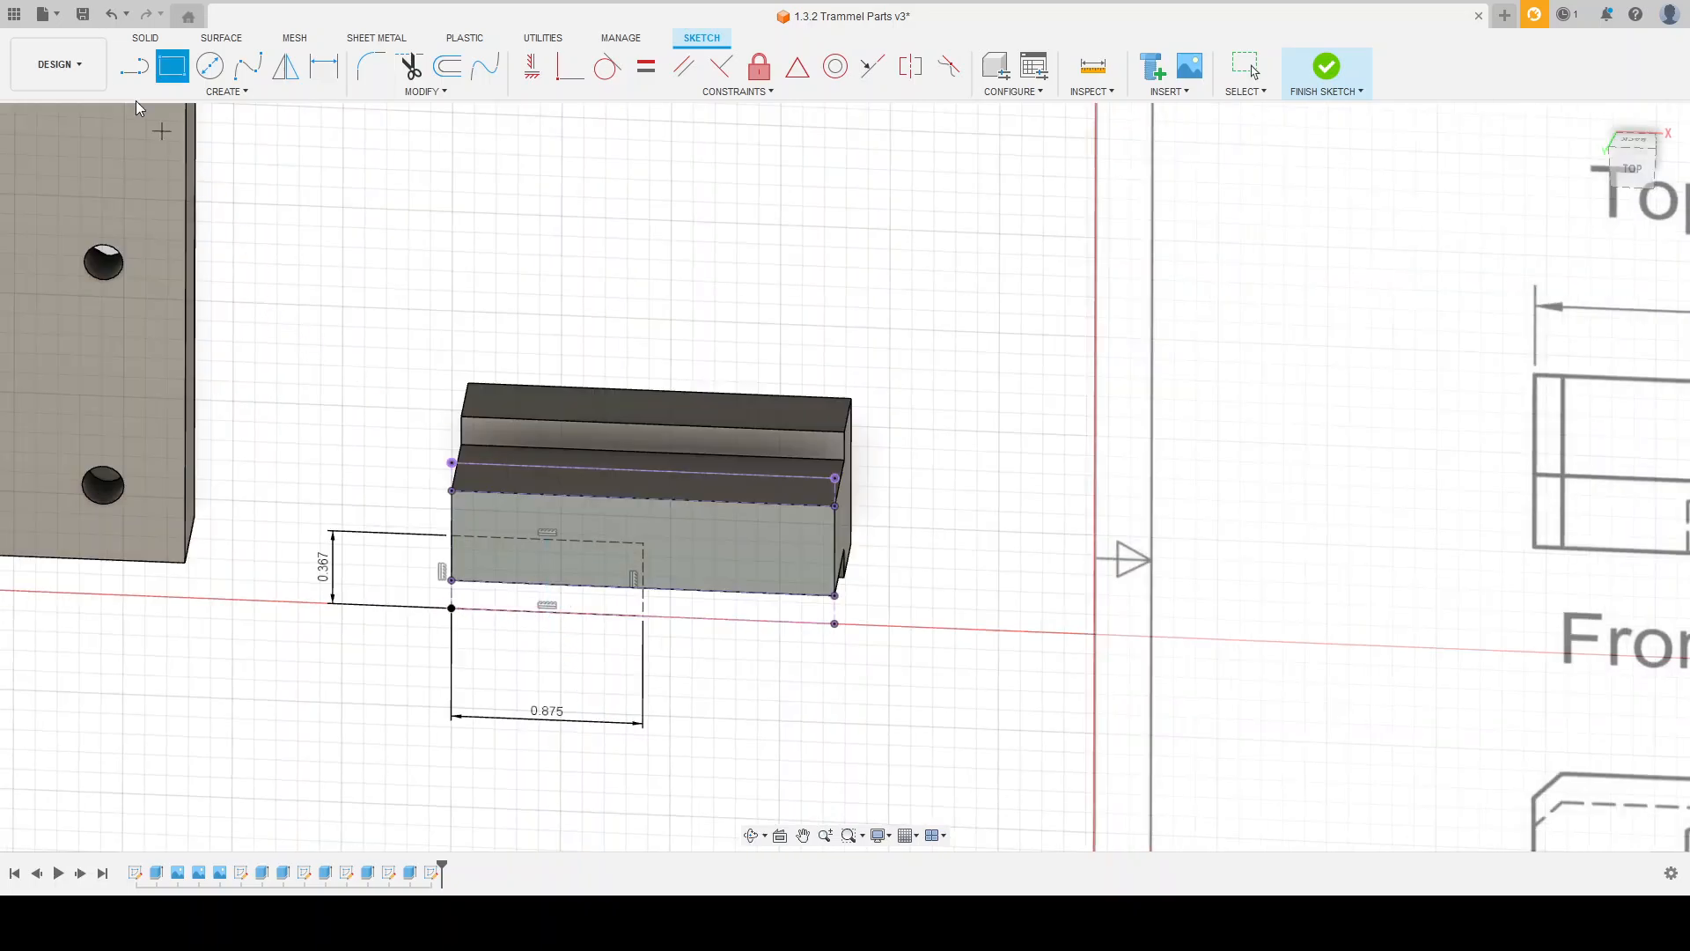
pyautogui.press('l')
pyautogui.scroll(3, 572, 581)
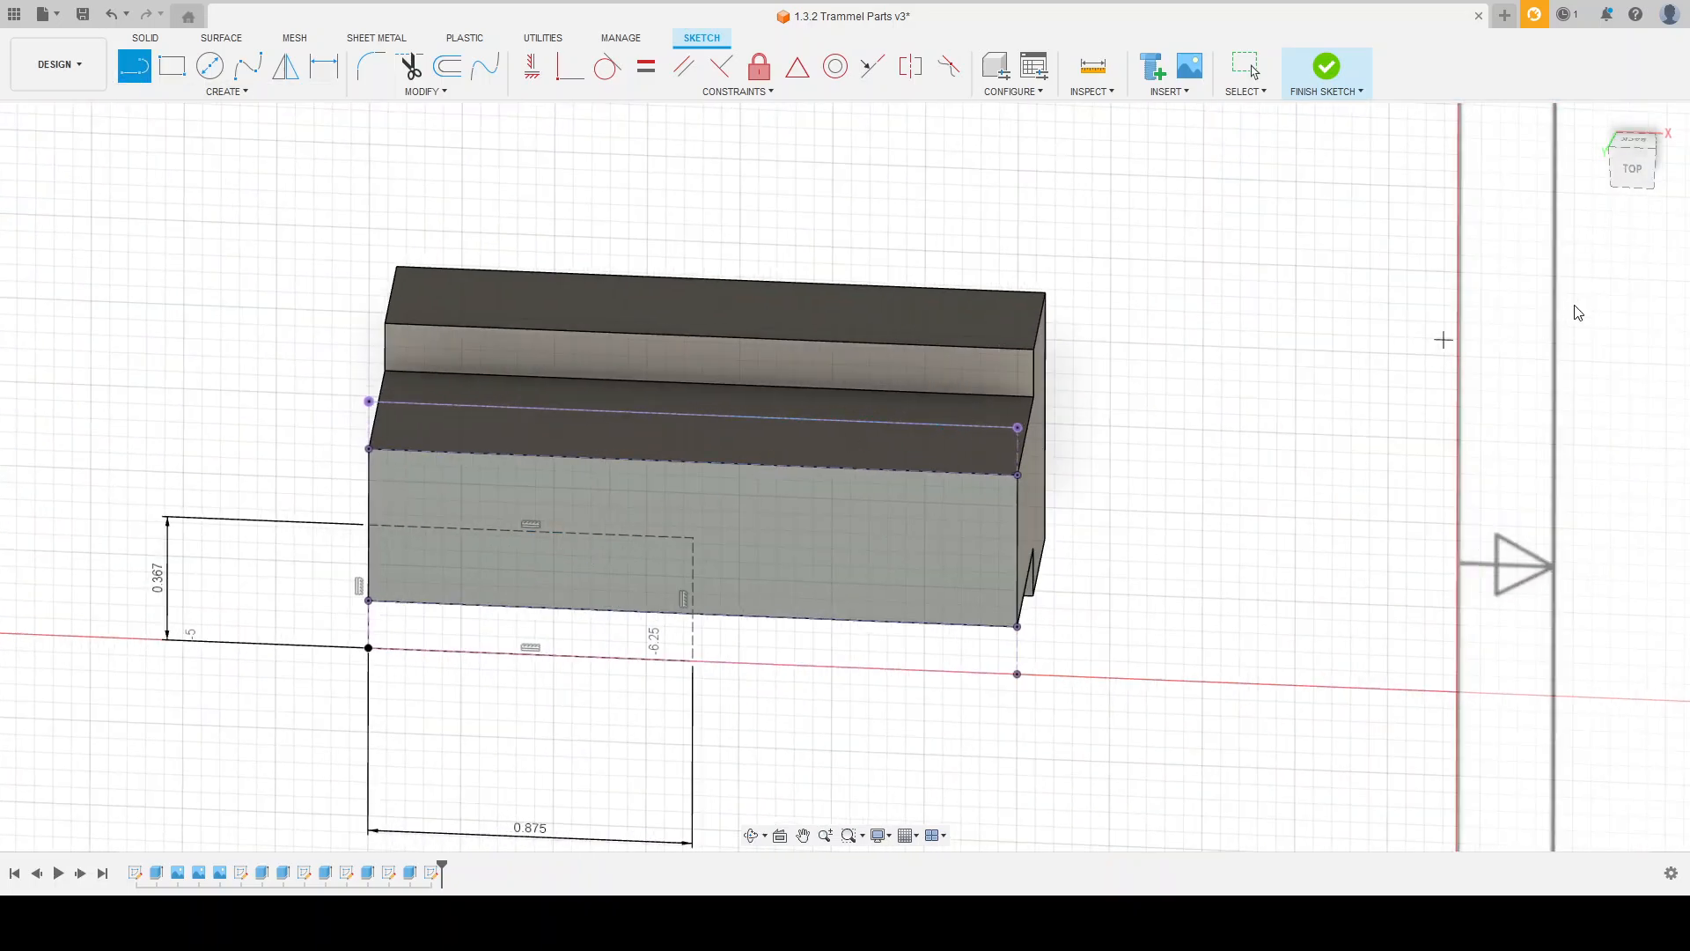
pyautogui.click(695, 473)
pyautogui.click(695, 619)
# Step: Draw a 0.177 in diameter circle centred on the construction rectangle's inner corner and finish the sketch
pyautogui.click(210, 73)
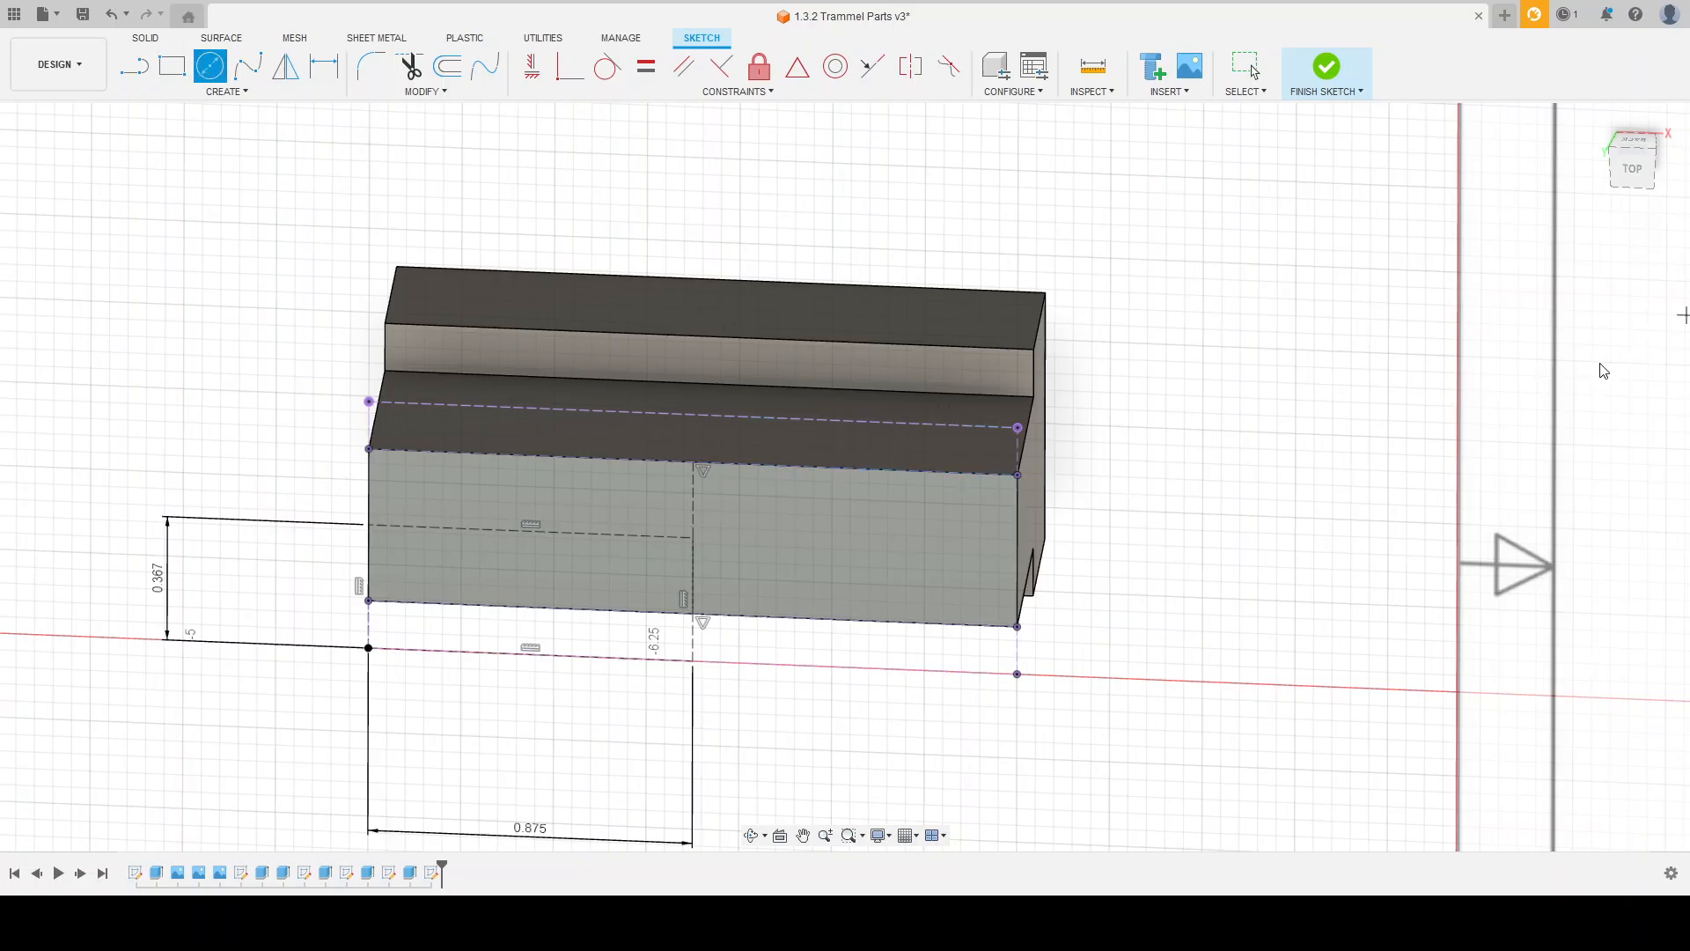
pyautogui.click(704, 543)
pyautogui.scroll(-5, 699, 538)
pyautogui.scroll(-2, 1012, 493)
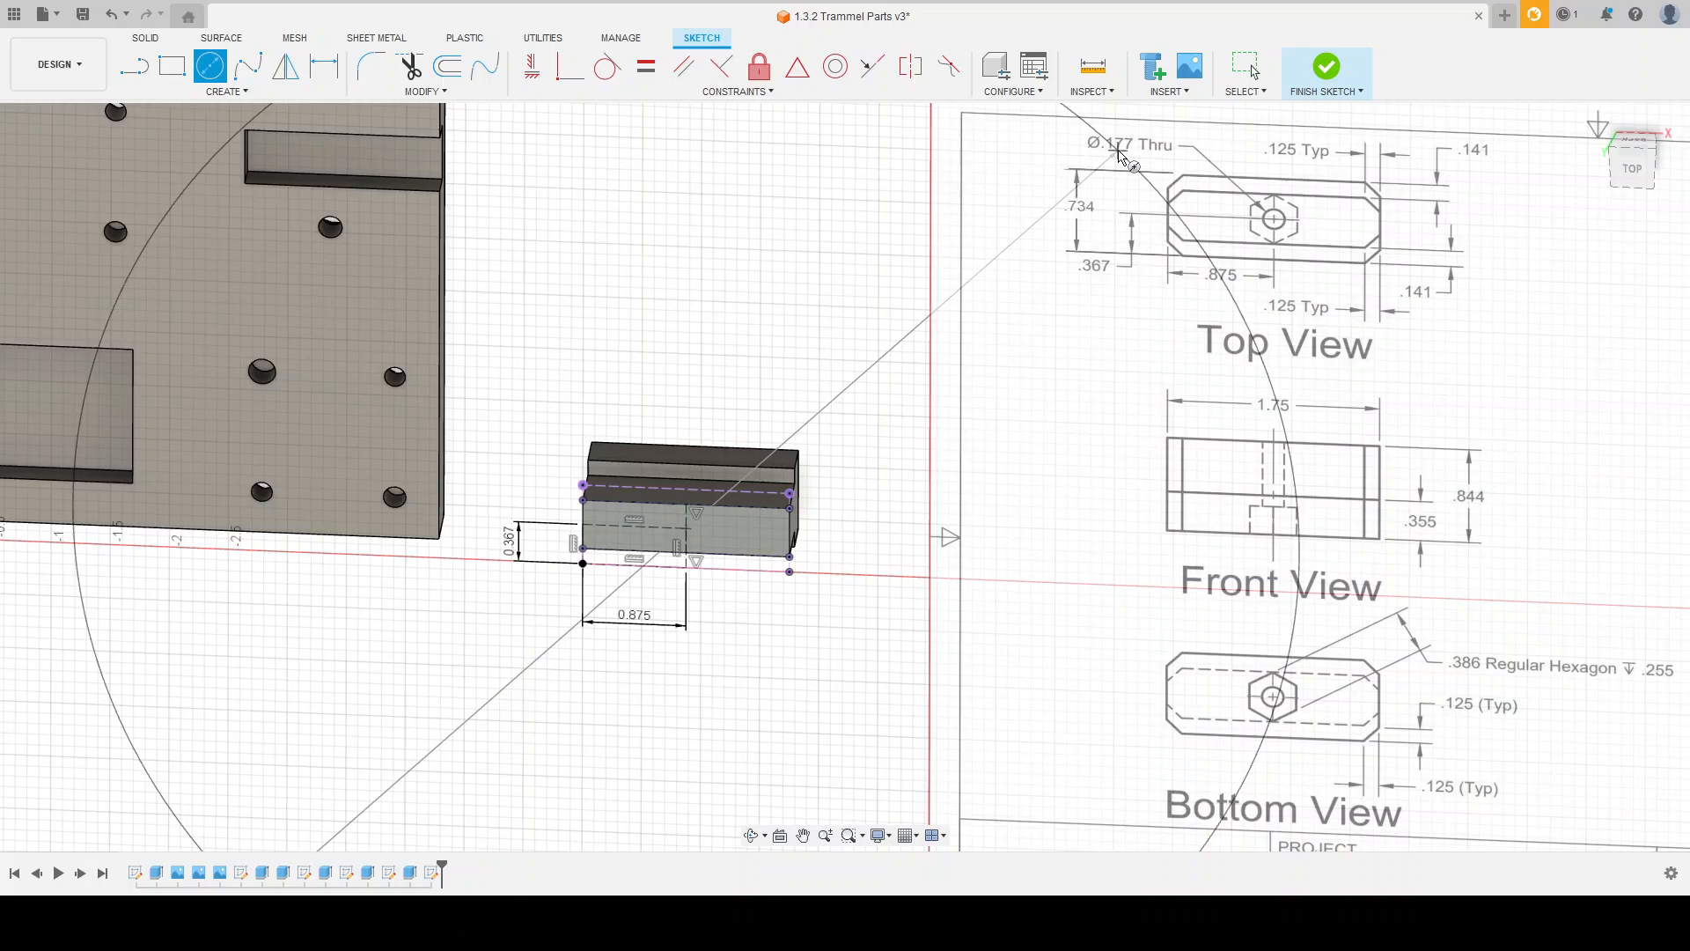
pyautogui.write('.177')
pyautogui.press('Return')
pyautogui.press('Escape')
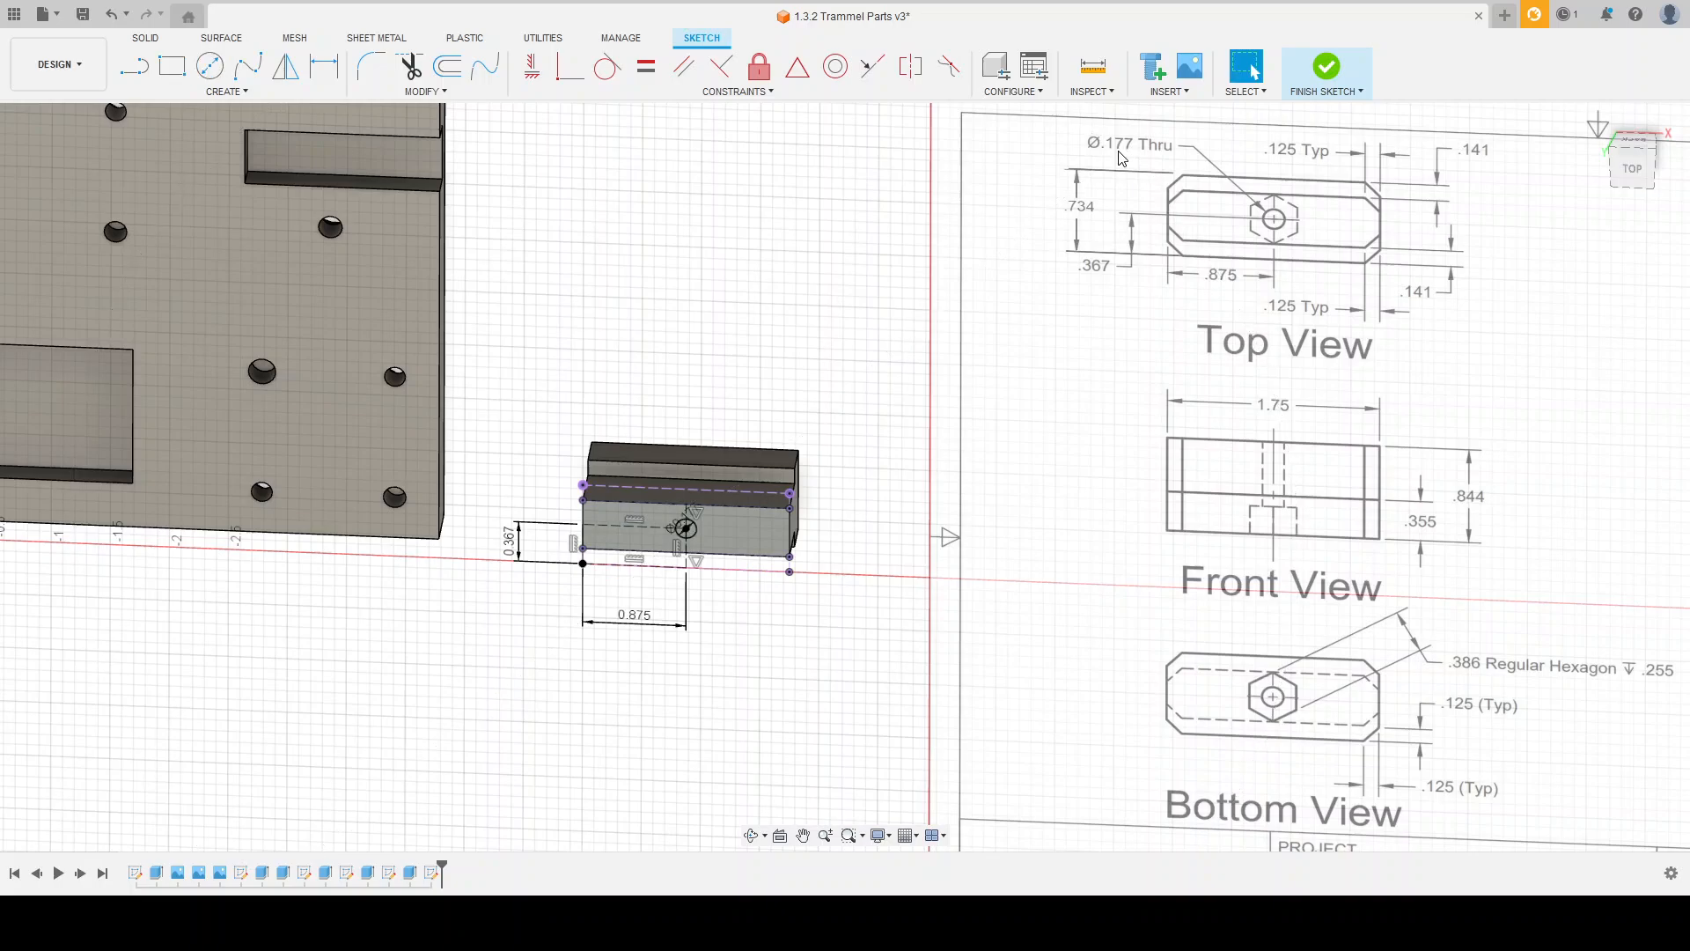
pyautogui.keyDown('shift'); pyautogui.moveTo(864, 439); pyautogui.dragTo(837, 394, button='middle'); pyautogui.keyUp('shift')
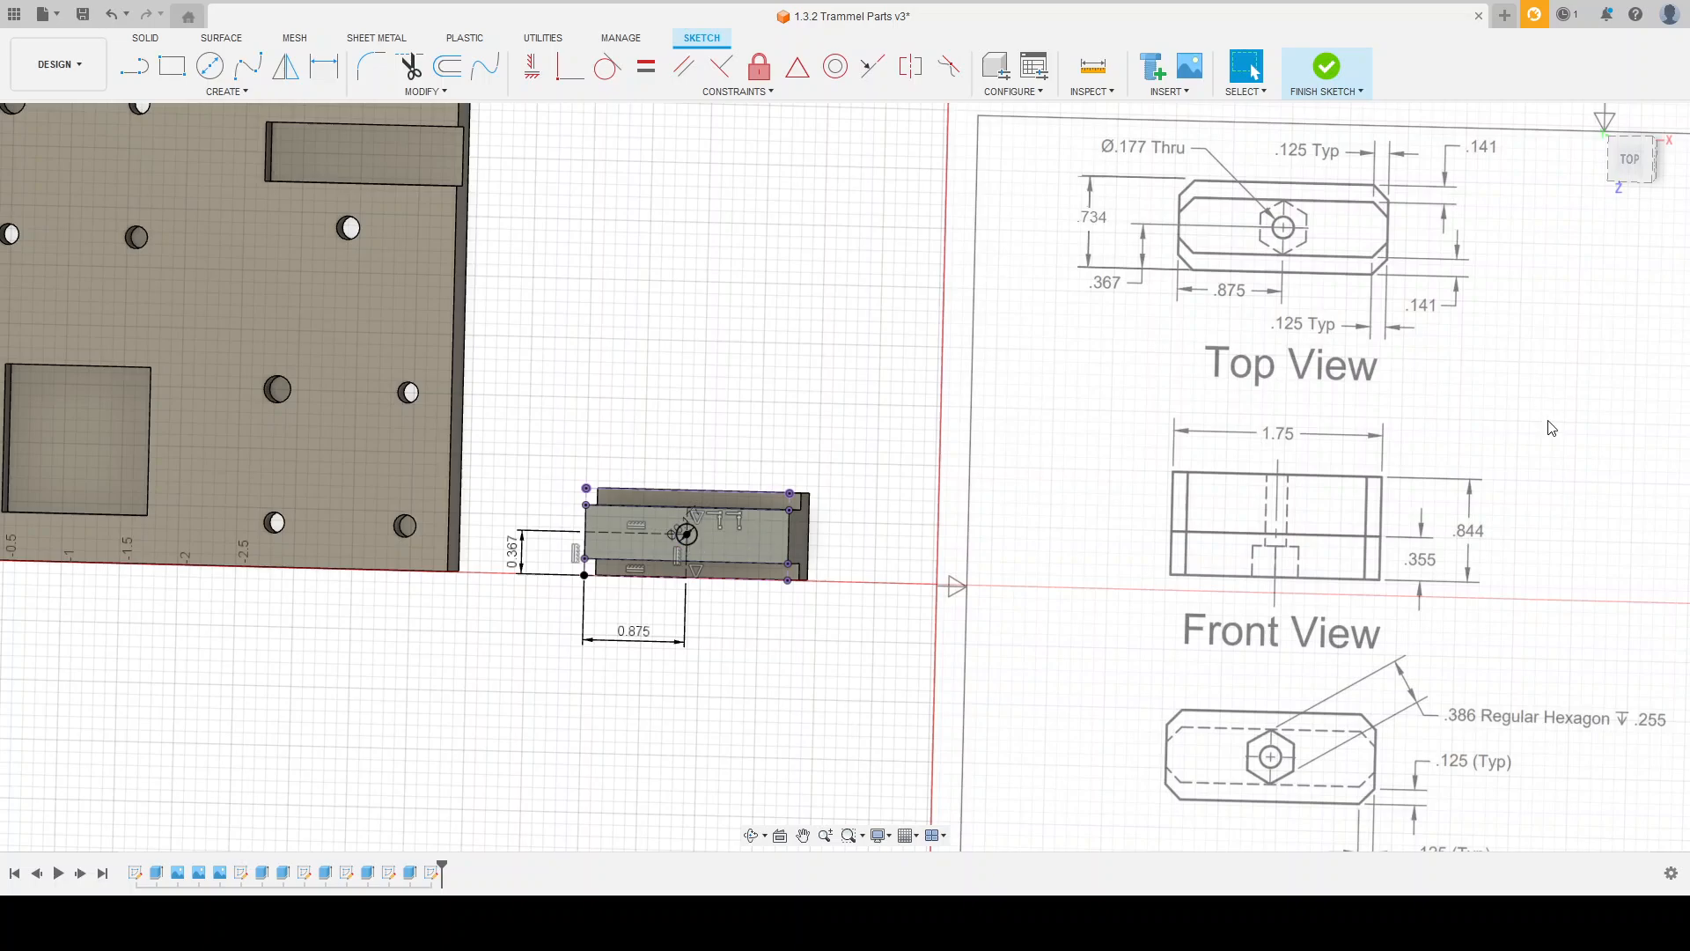
pyautogui.click(1327, 69)
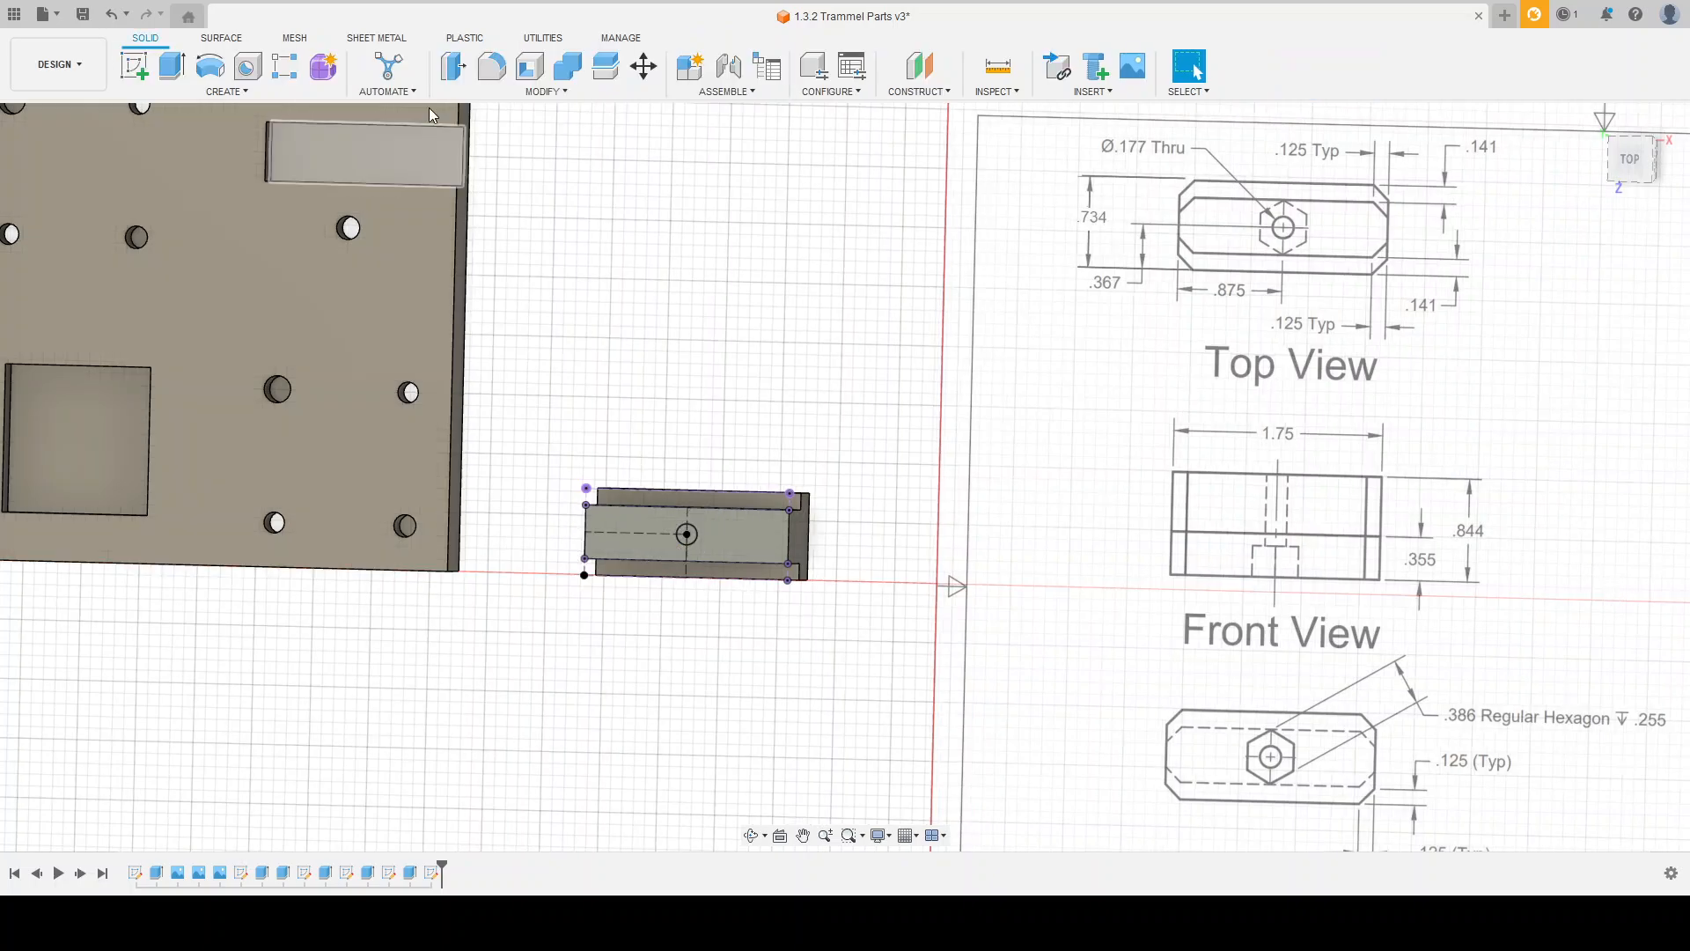
# Step: Extrude the circle as a cut through the slide block, ending at its bottom face
pyautogui.click(171, 73)
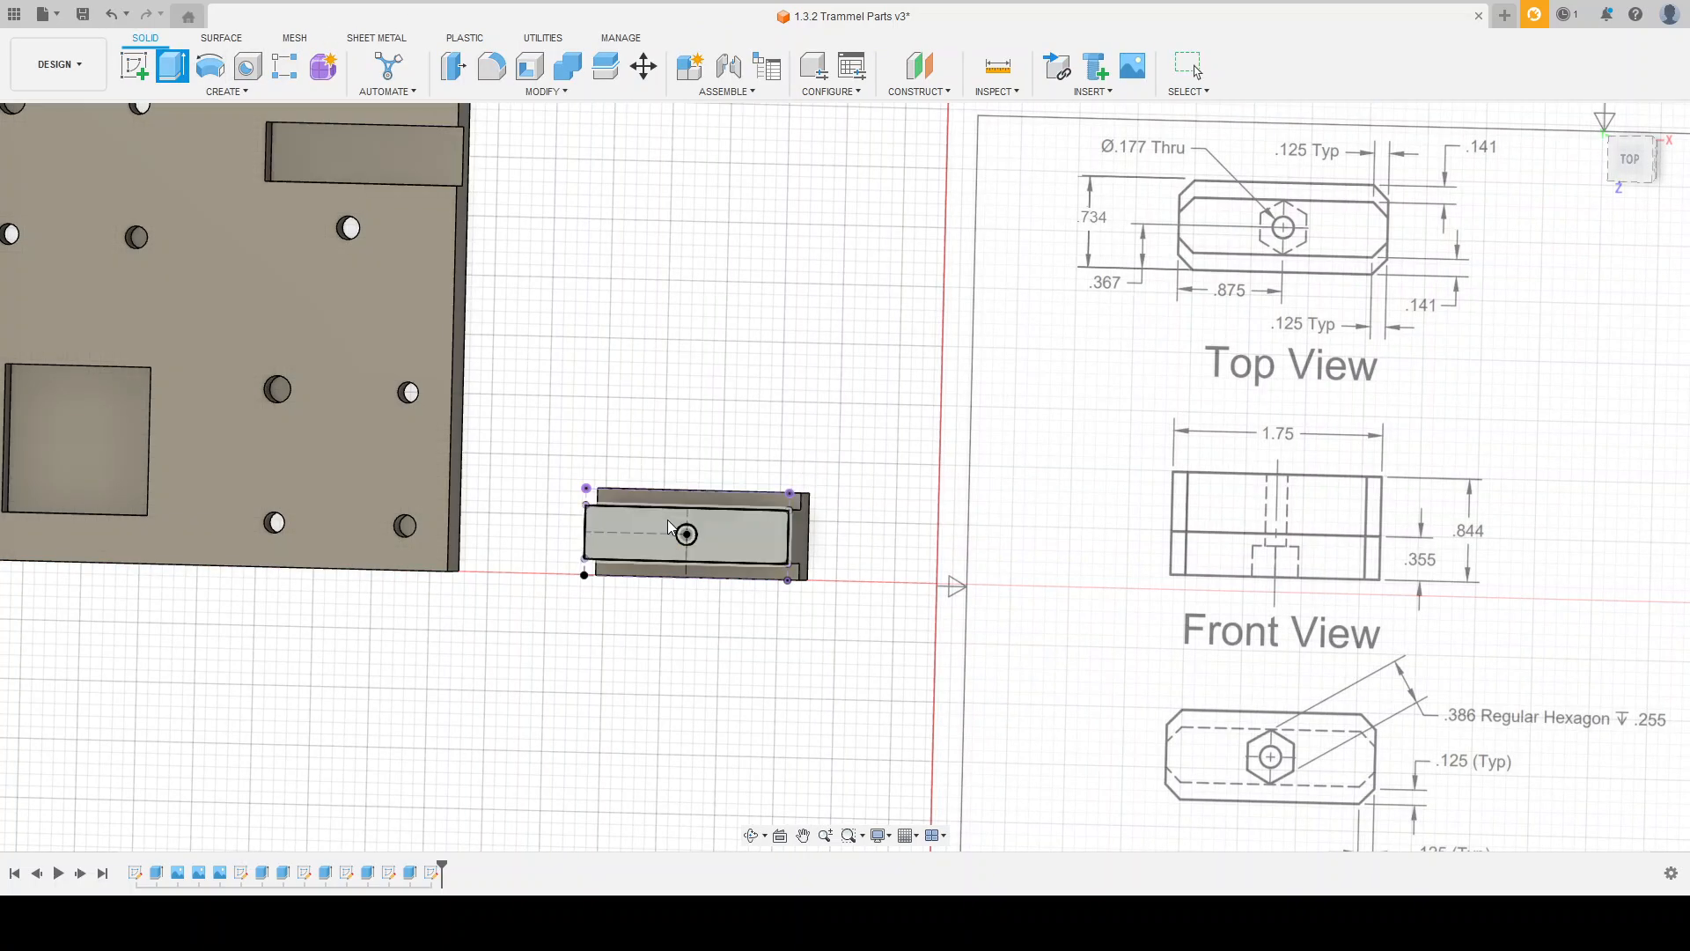
pyautogui.keyDown('shift'); pyautogui.moveTo(825, 448); pyautogui.dragTo(1214, 392, button='middle'); pyautogui.keyUp('shift')
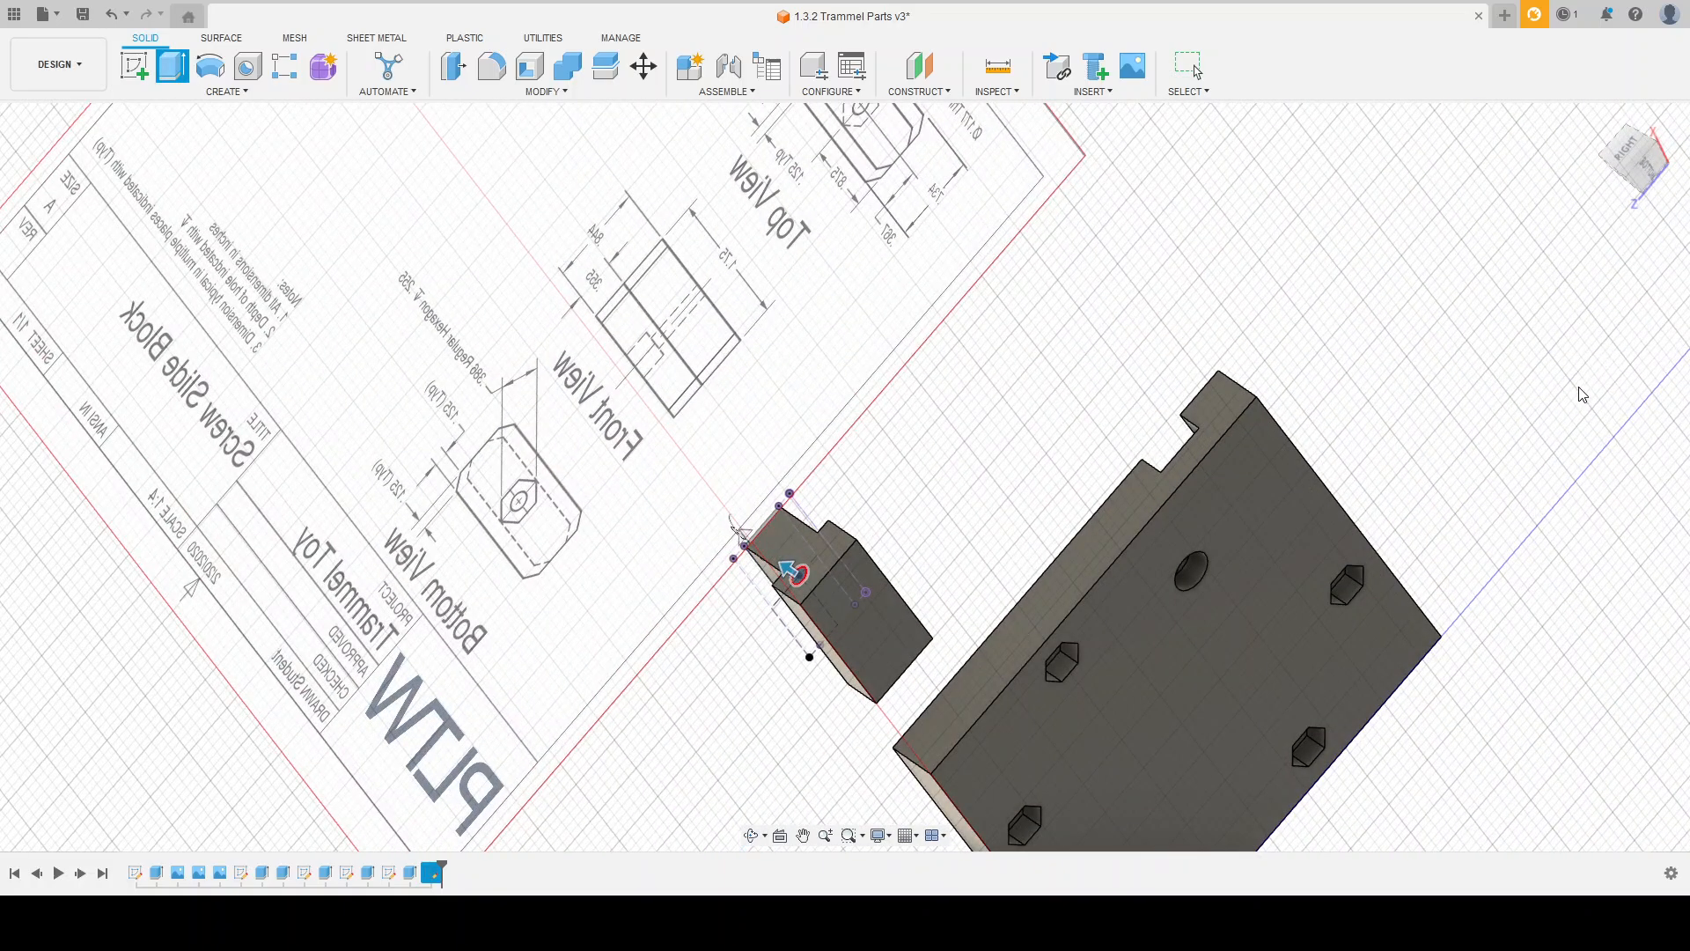
pyautogui.click(884, 631)
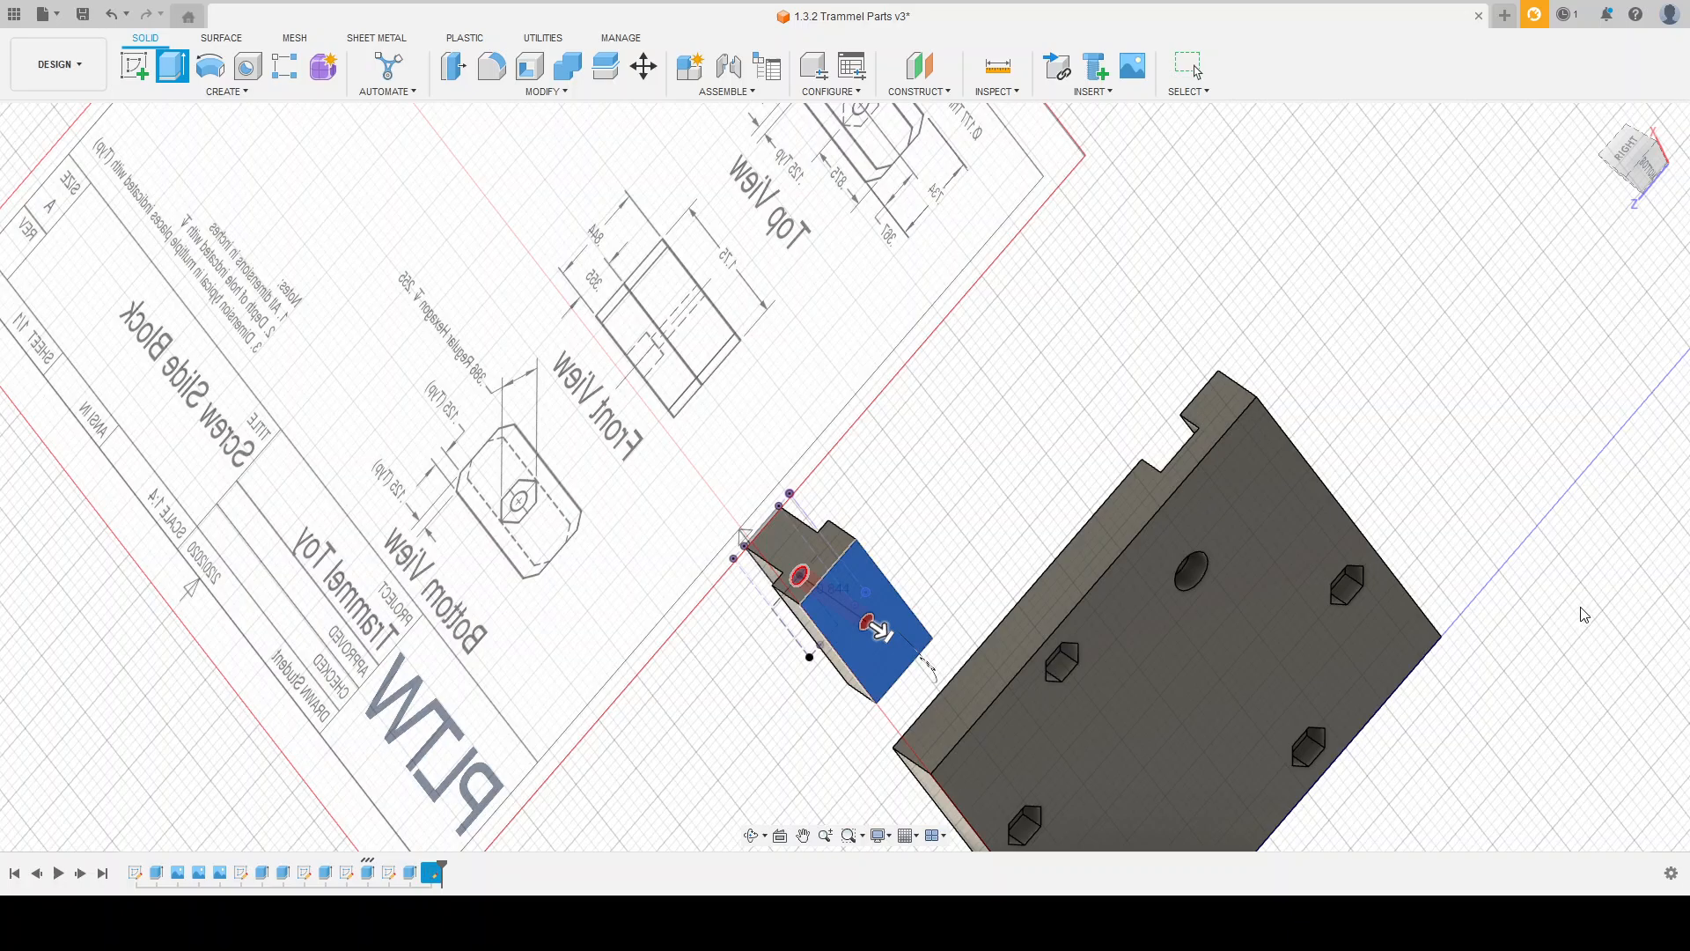
pyautogui.click(1590, 618)
pyautogui.moveTo(951, 509)
pyautogui.keyDown('shift'); pyautogui.mouseDown(button='middle')
pyautogui.moveTo(1098, 593)
pyautogui.moveTo(1239, 417)
pyautogui.mouseUp(button='middle'); pyautogui.keyUp('shift')
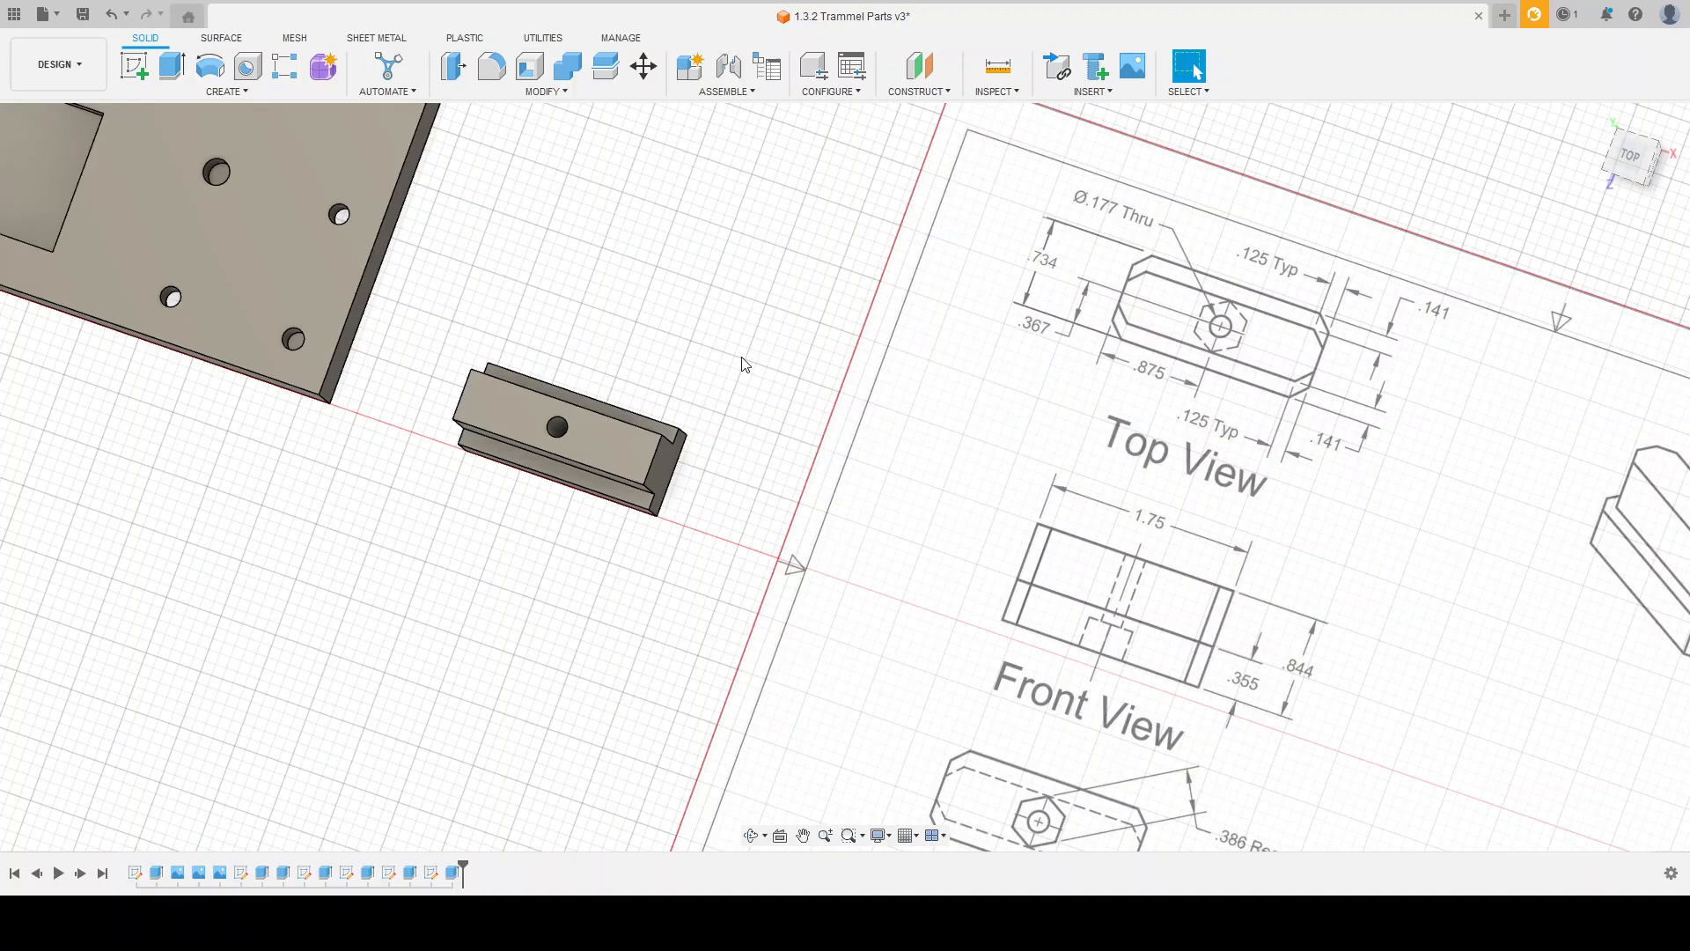
# Step: Start a sketch on the slide block's bottom face for the hexagon recess
pyautogui.scroll(-1, 748, 388)
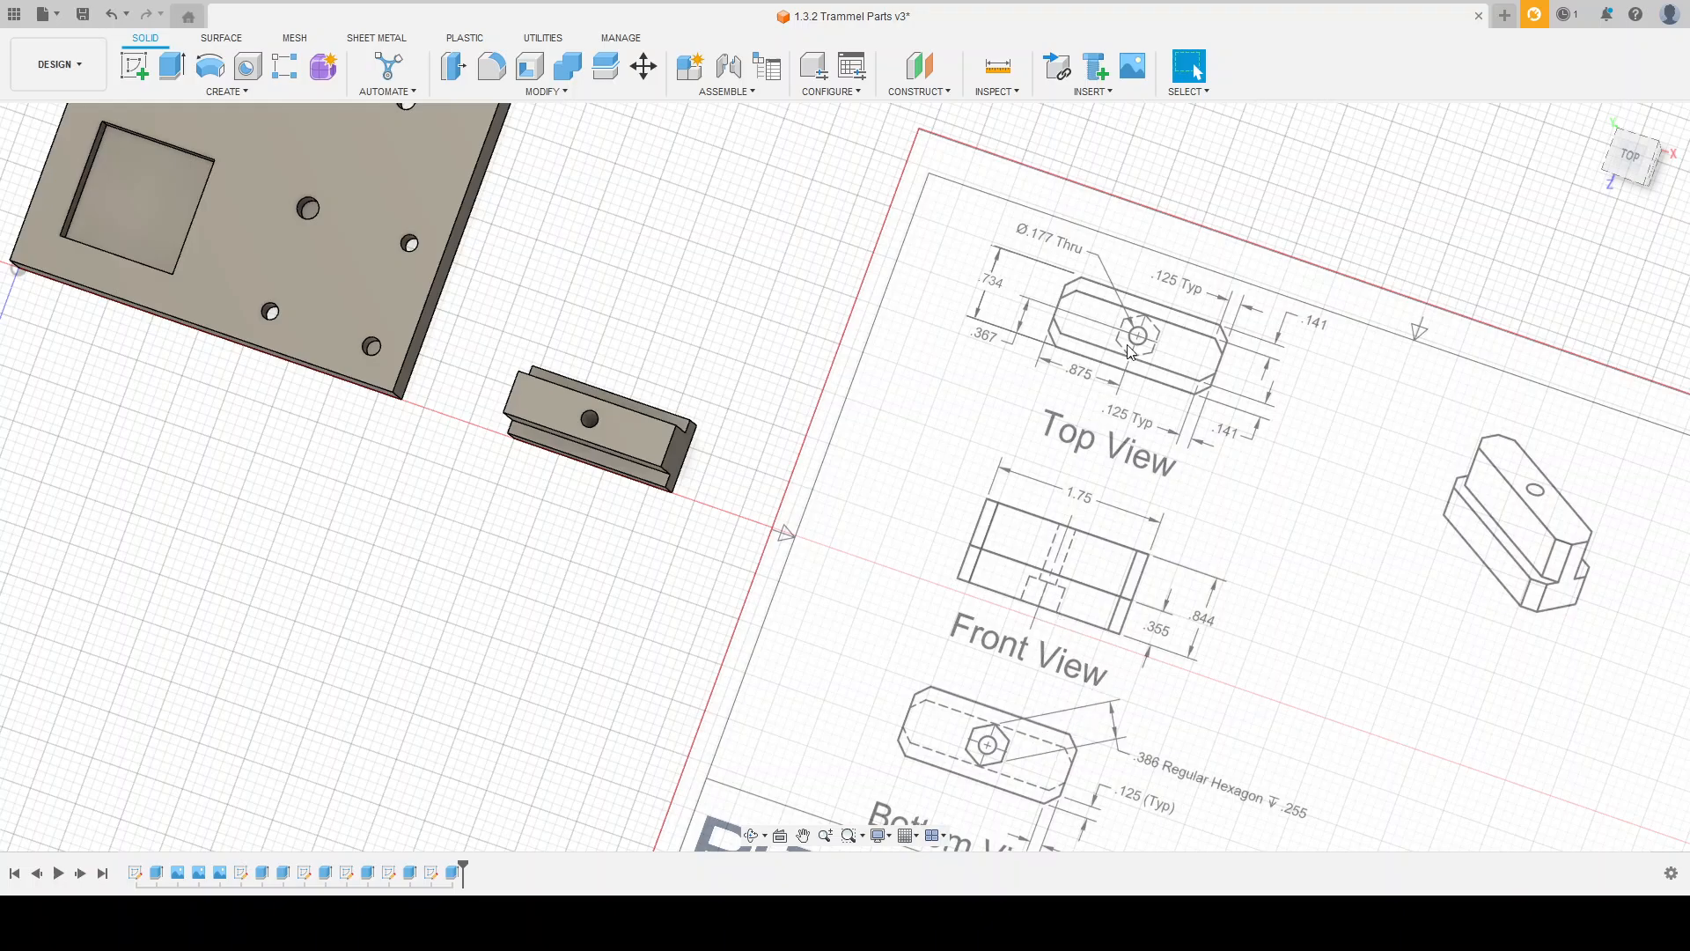
pyautogui.scroll(-2, 951, 563)
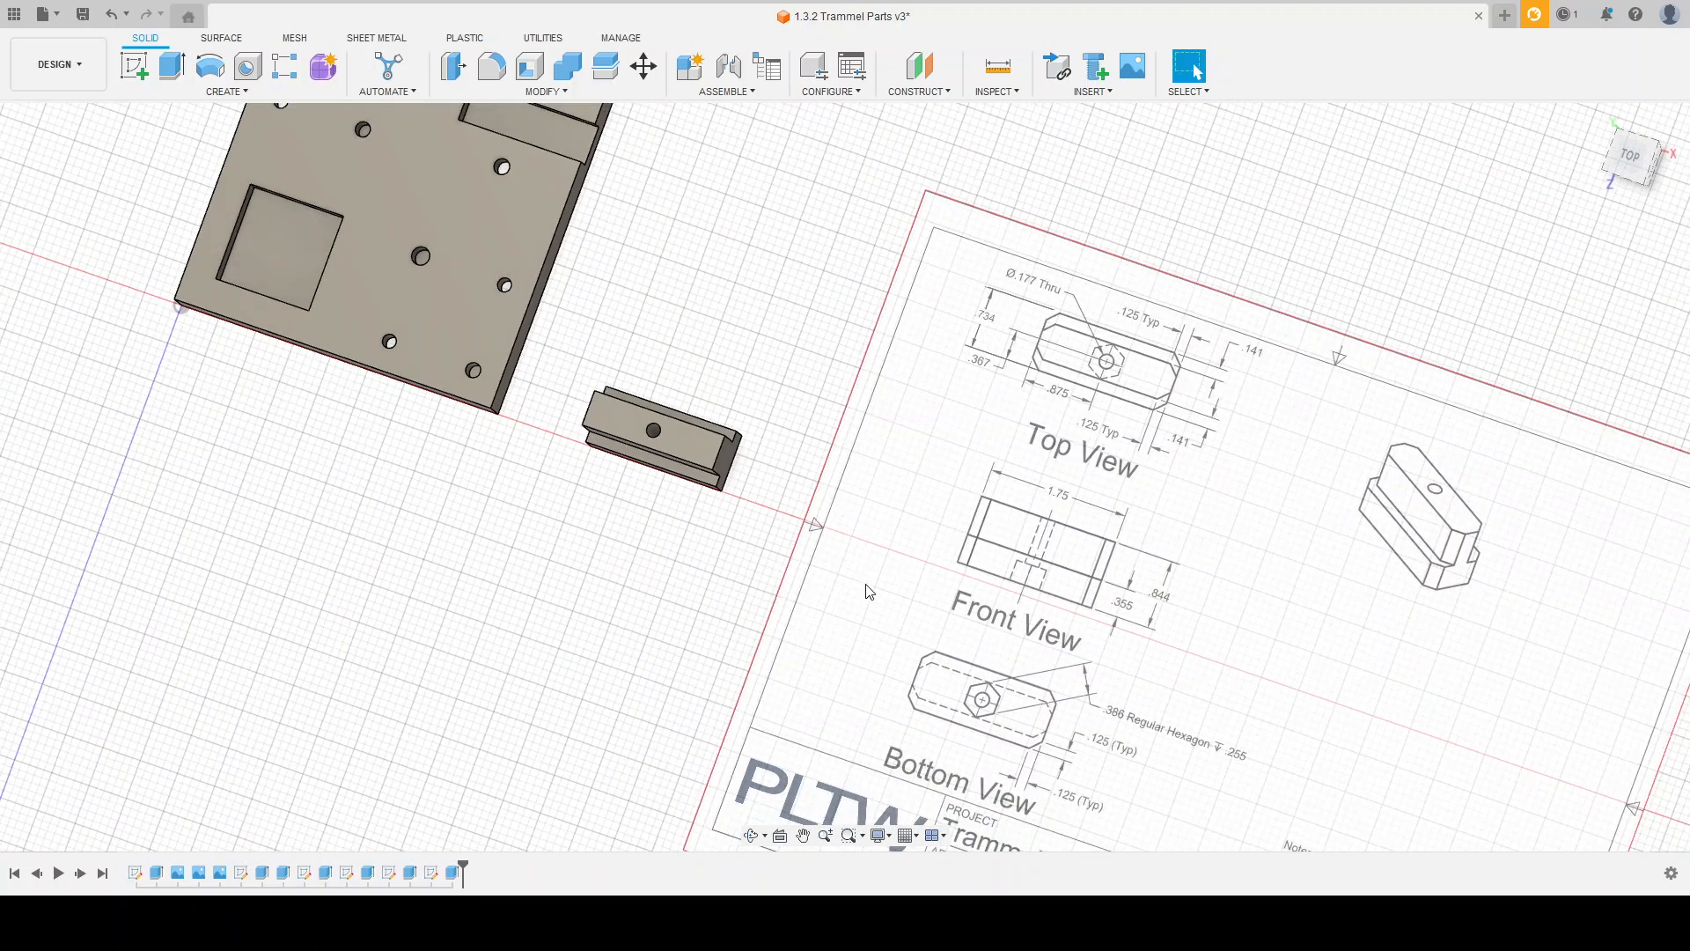
pyautogui.scroll(2, 977, 748)
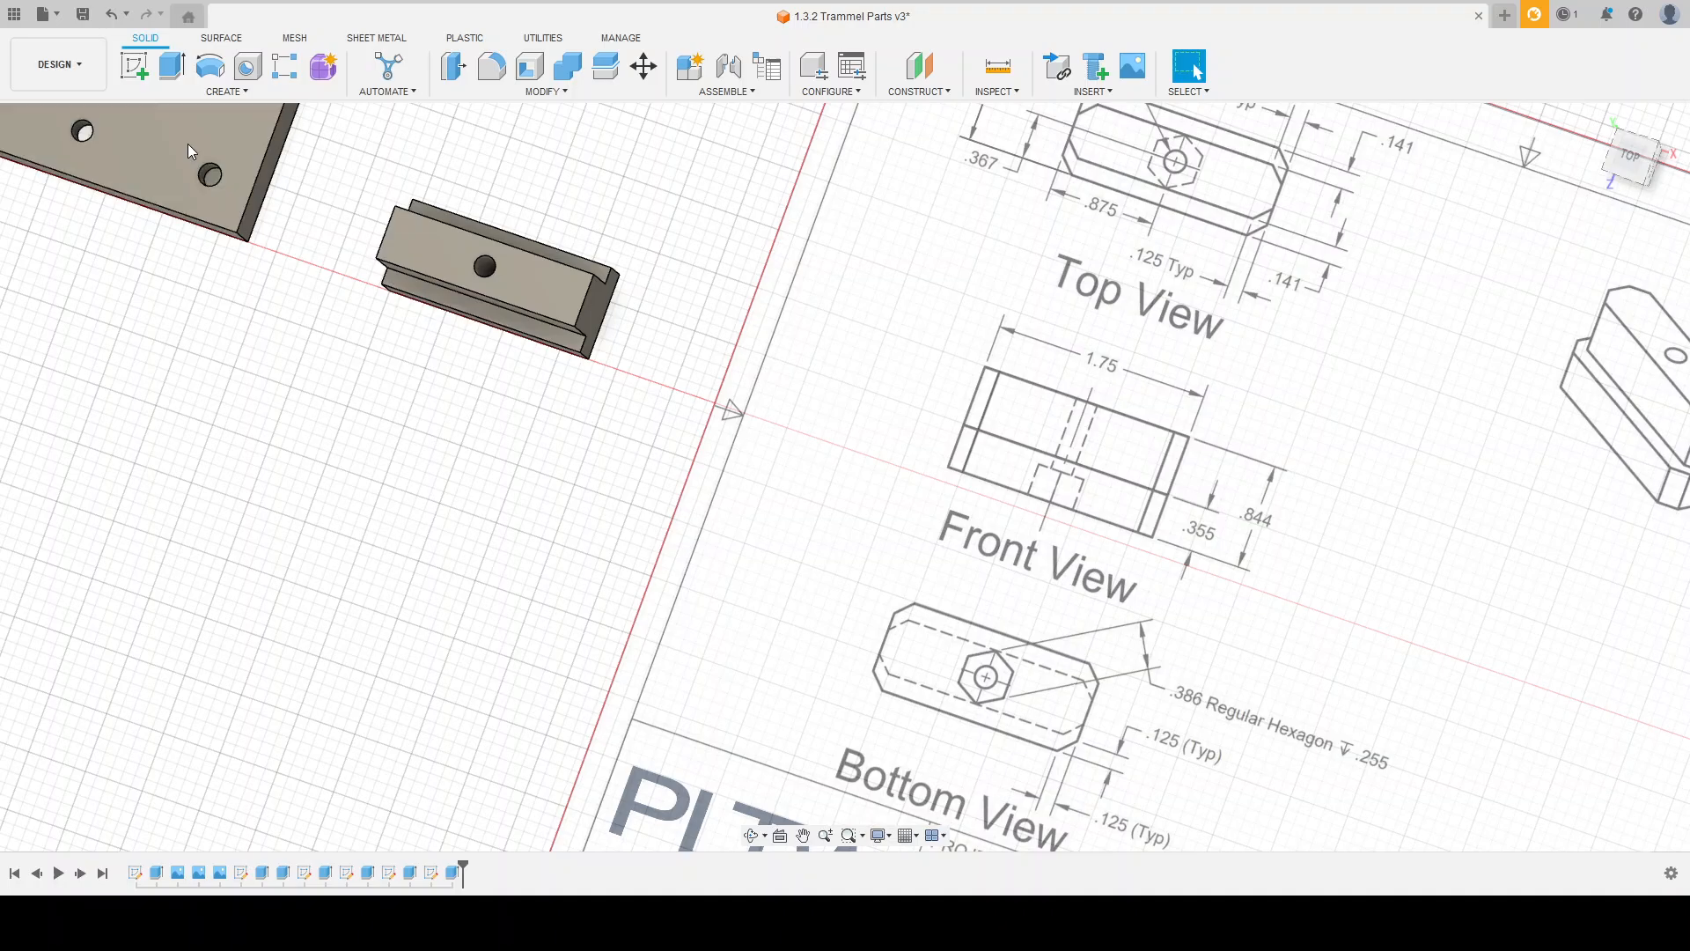
pyautogui.keyDown('shift'); pyautogui.moveTo(491, 415); pyautogui.dragTo(470, 209, button='middle'); pyautogui.keyUp('shift')
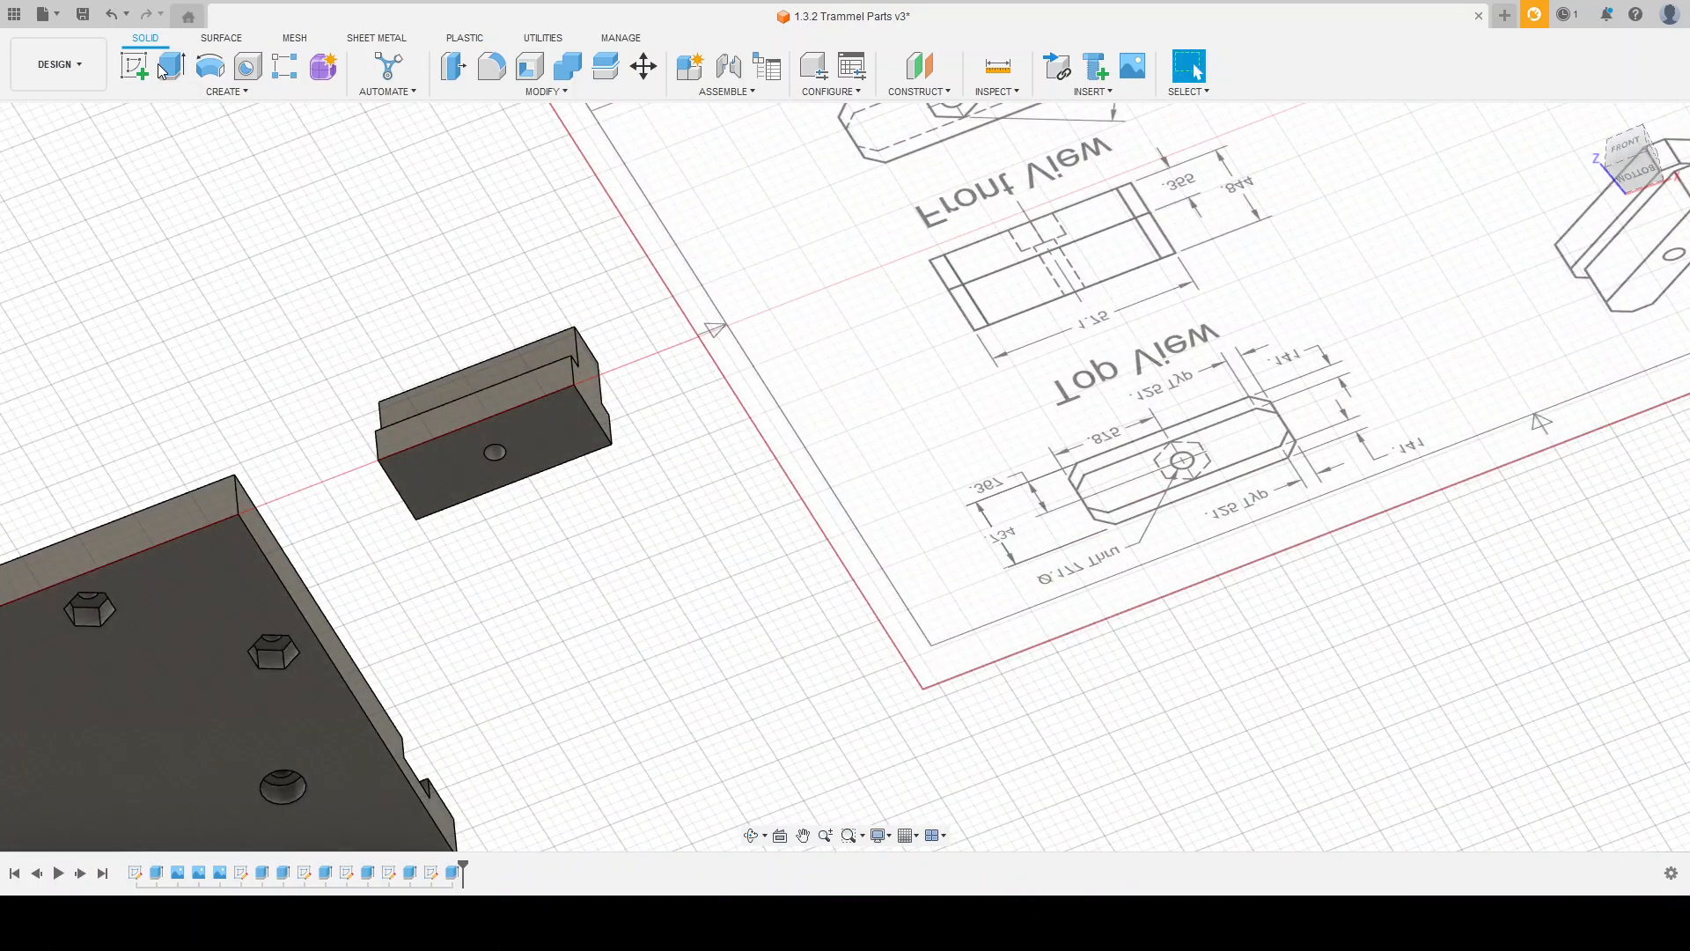
pyautogui.click(134, 66)
pyautogui.click(544, 447)
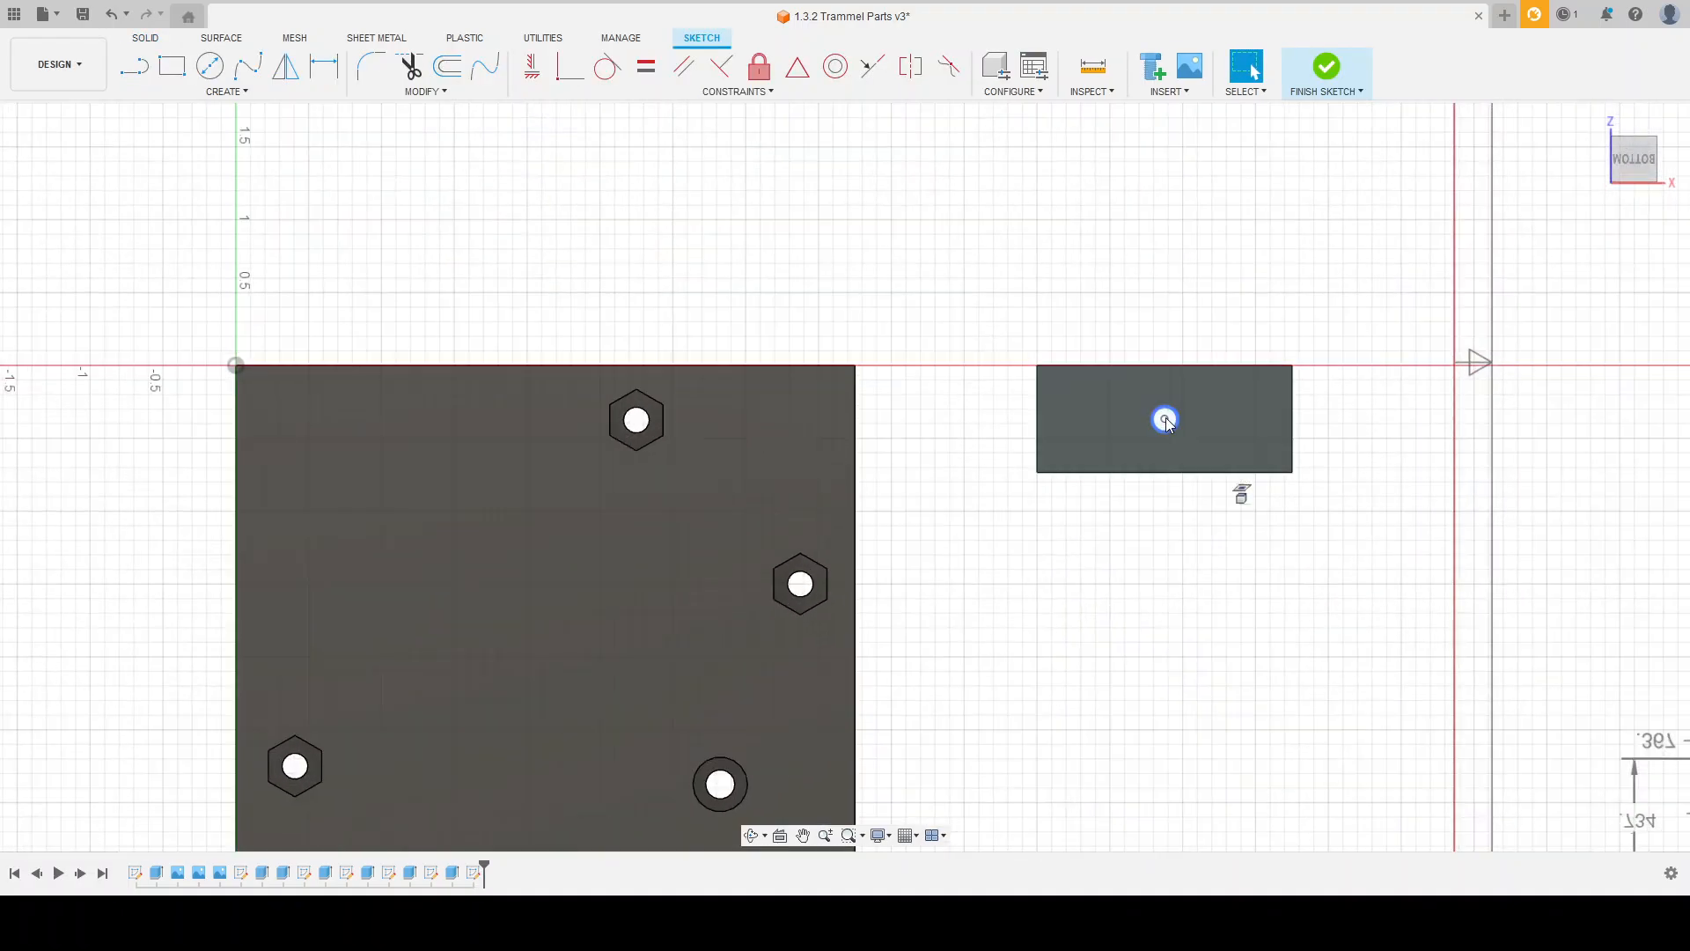
# Step: Draw a circumscribed hexagon centred on the hole in the slide block's bottom face, with a radius of .386/2 in
pyautogui.scroll(-5, 1030, 484)
pyautogui.scroll(5, 1347, 404)
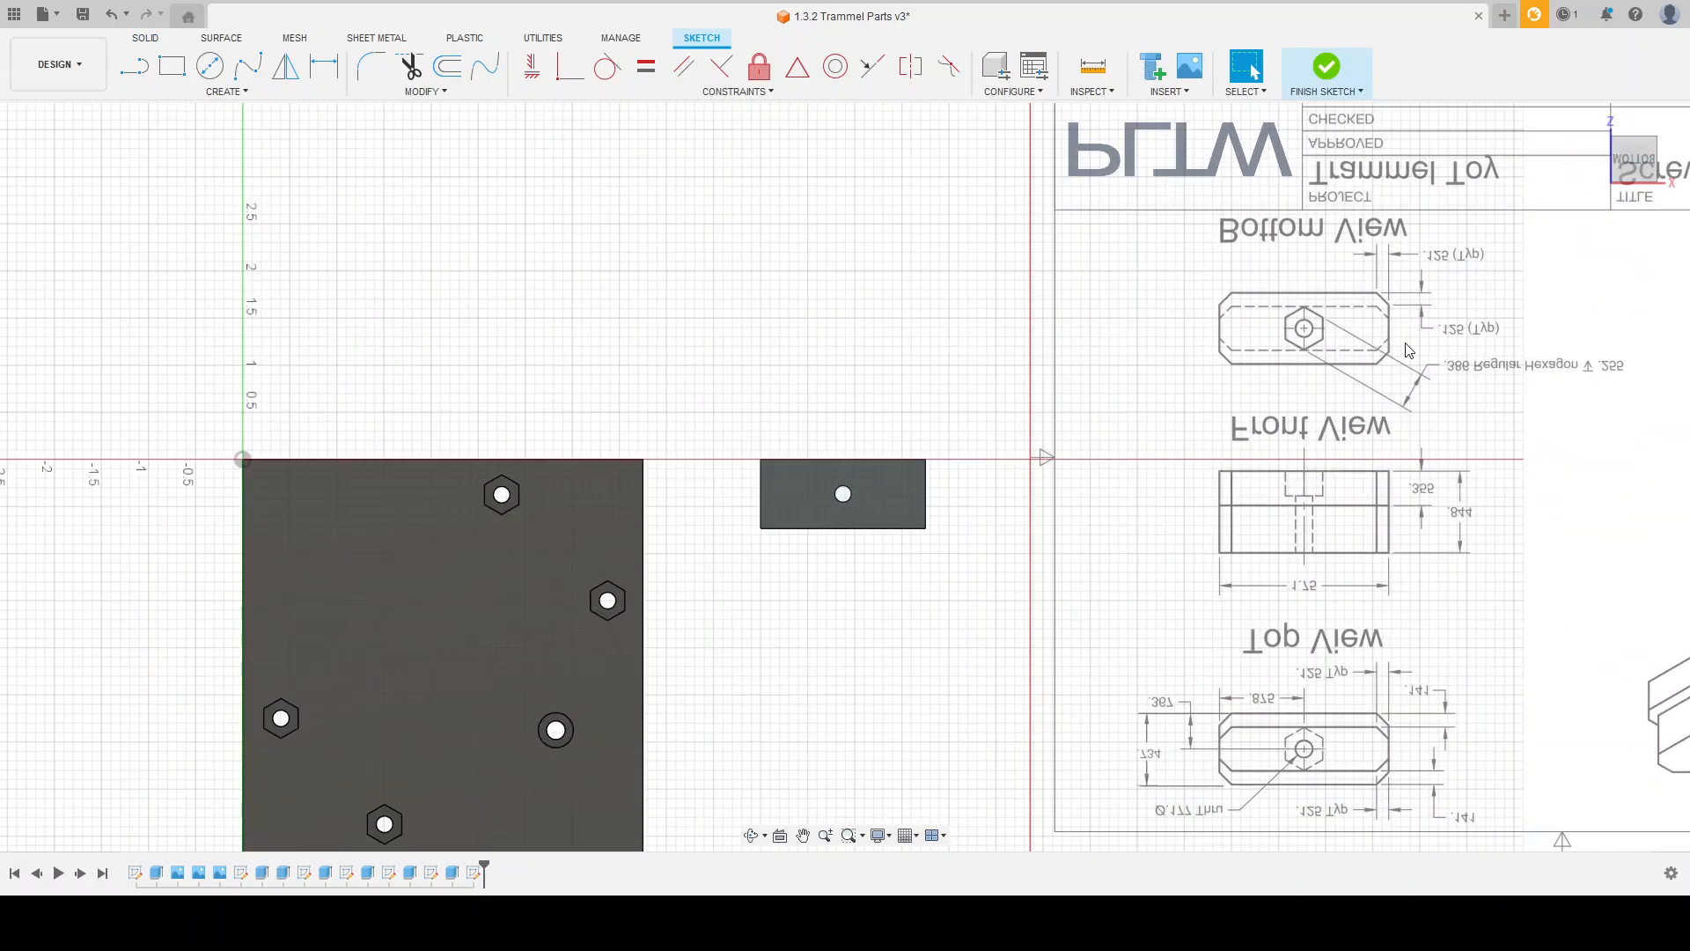
pyautogui.keyDown('shift'); pyautogui.moveTo(1197, 469); pyautogui.dragTo(1263, 600, button='middle'); pyautogui.keyUp('shift')
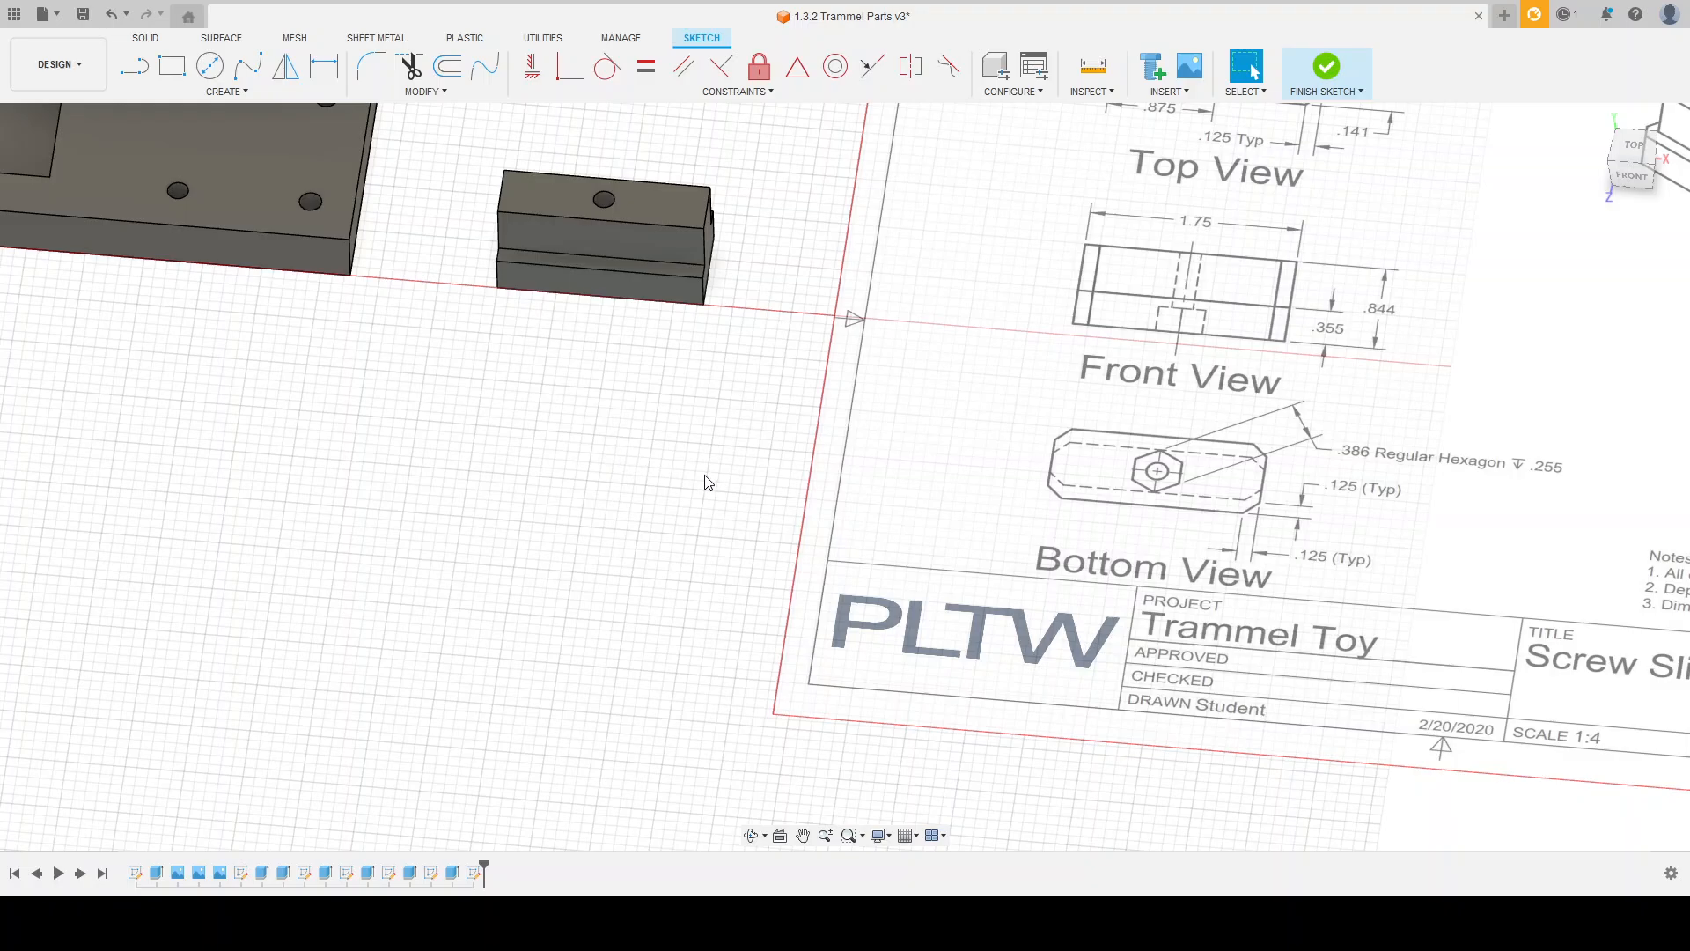
pyautogui.keyDown('shift'); pyautogui.moveTo(704, 483); pyautogui.dragTo(690, 314, button='middle'); pyautogui.keyUp('shift')
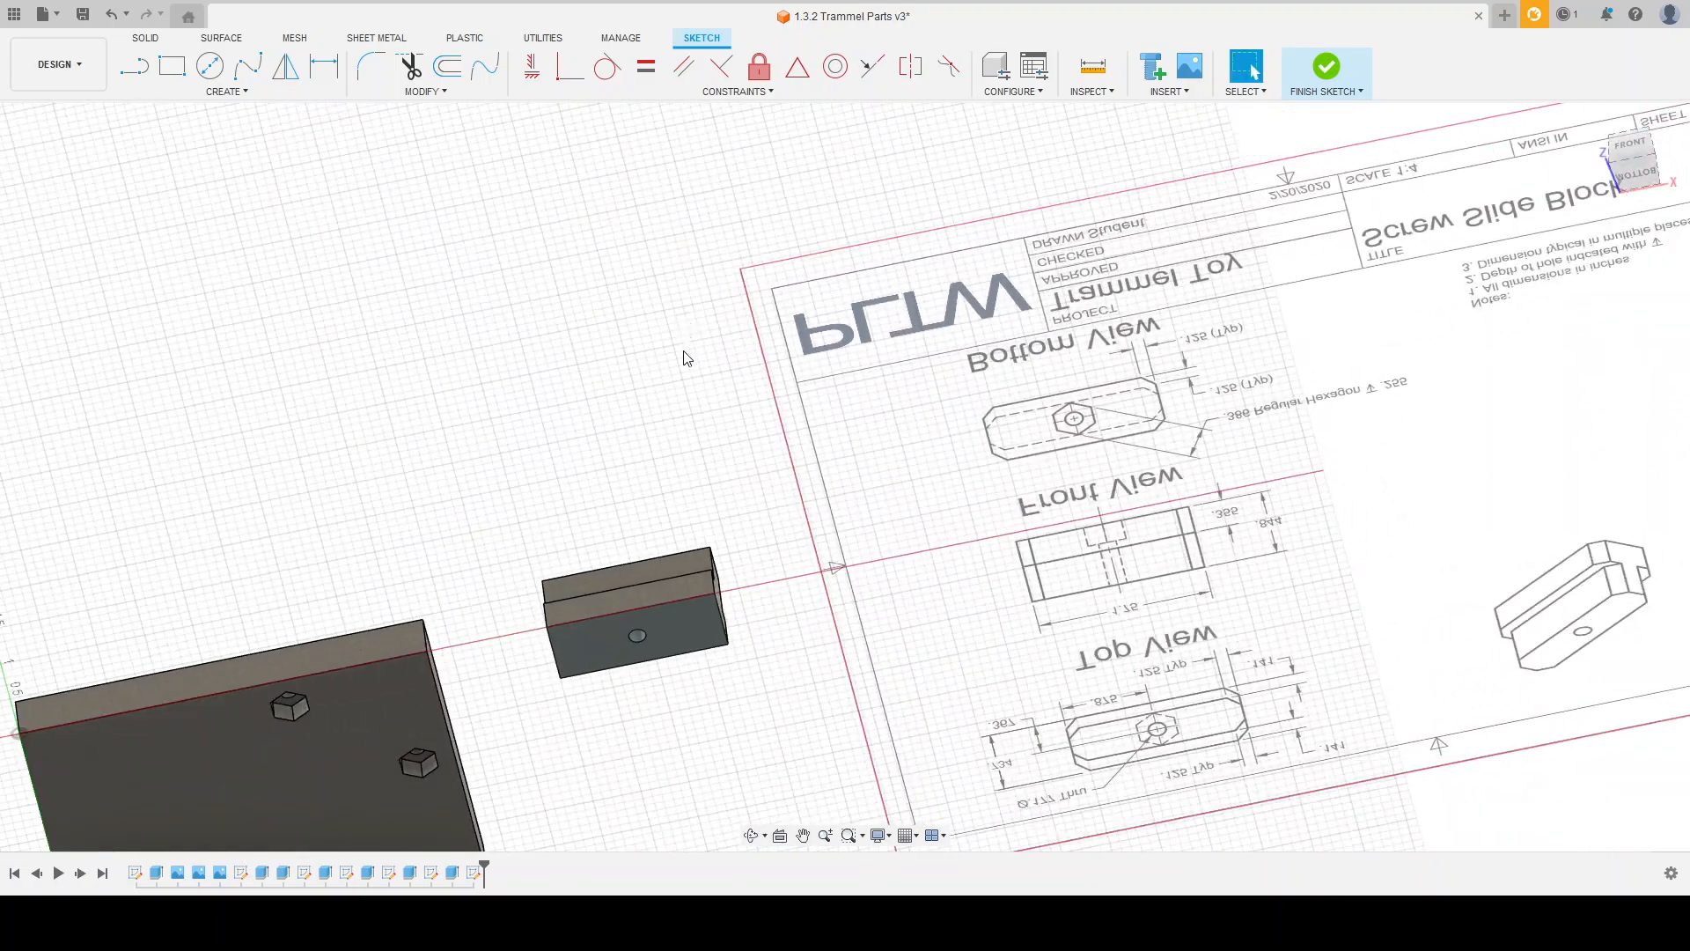
pyautogui.scroll(3, 699, 604)
pyautogui.click(236, 93)
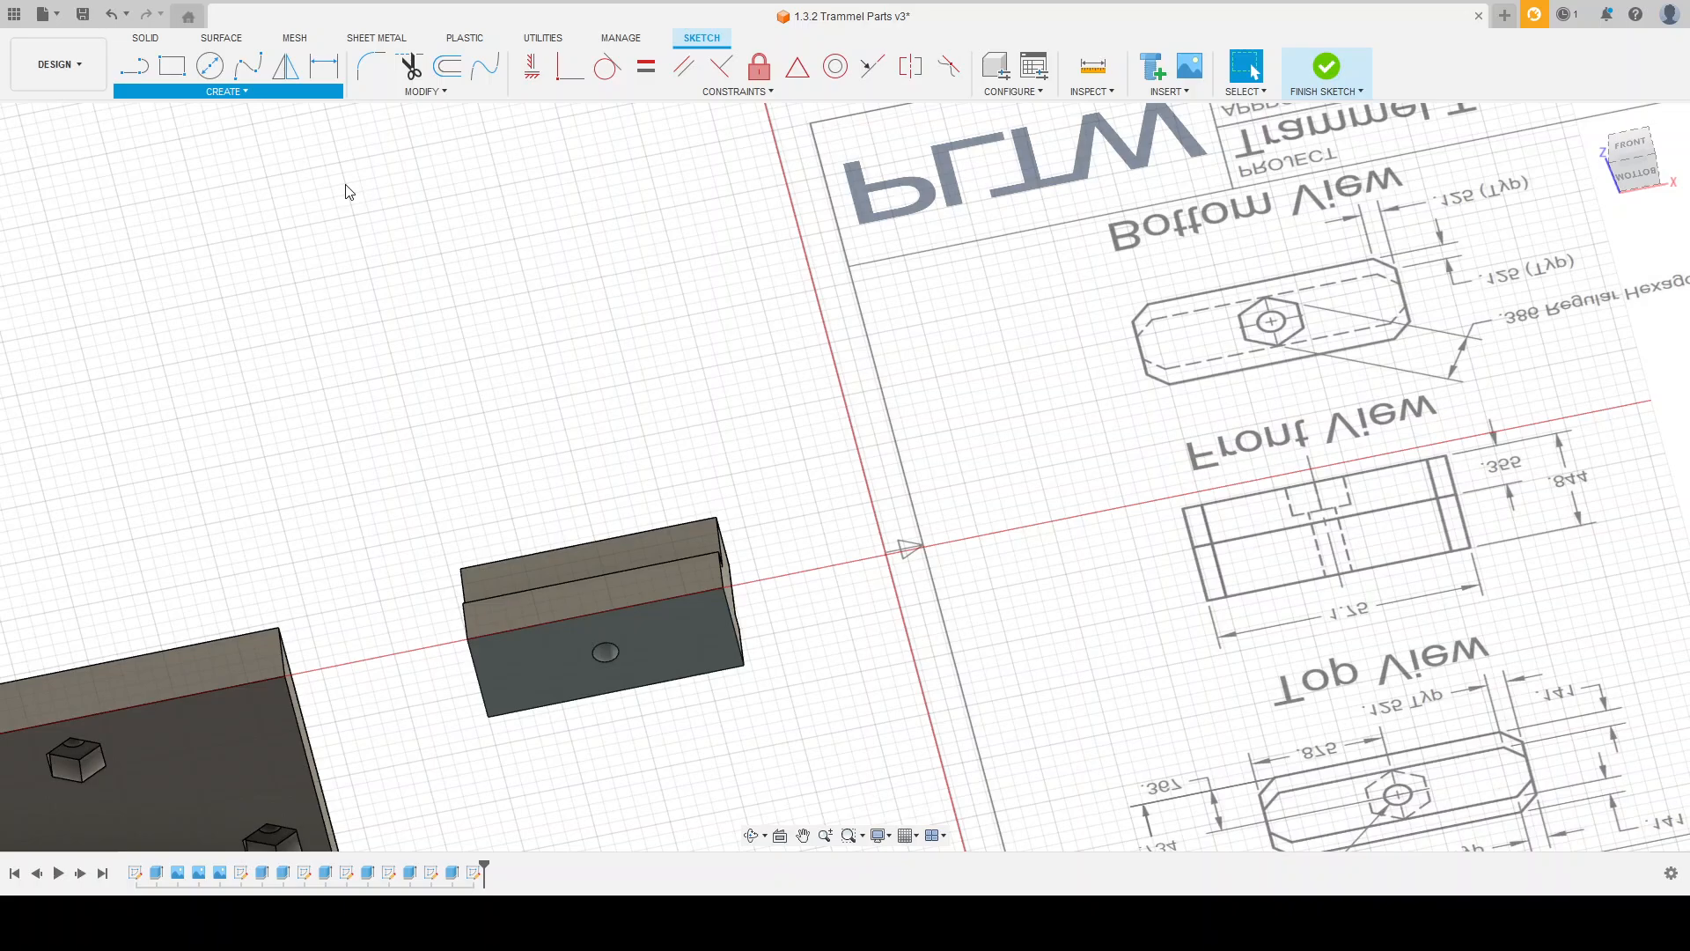
pyautogui.press('Escape')
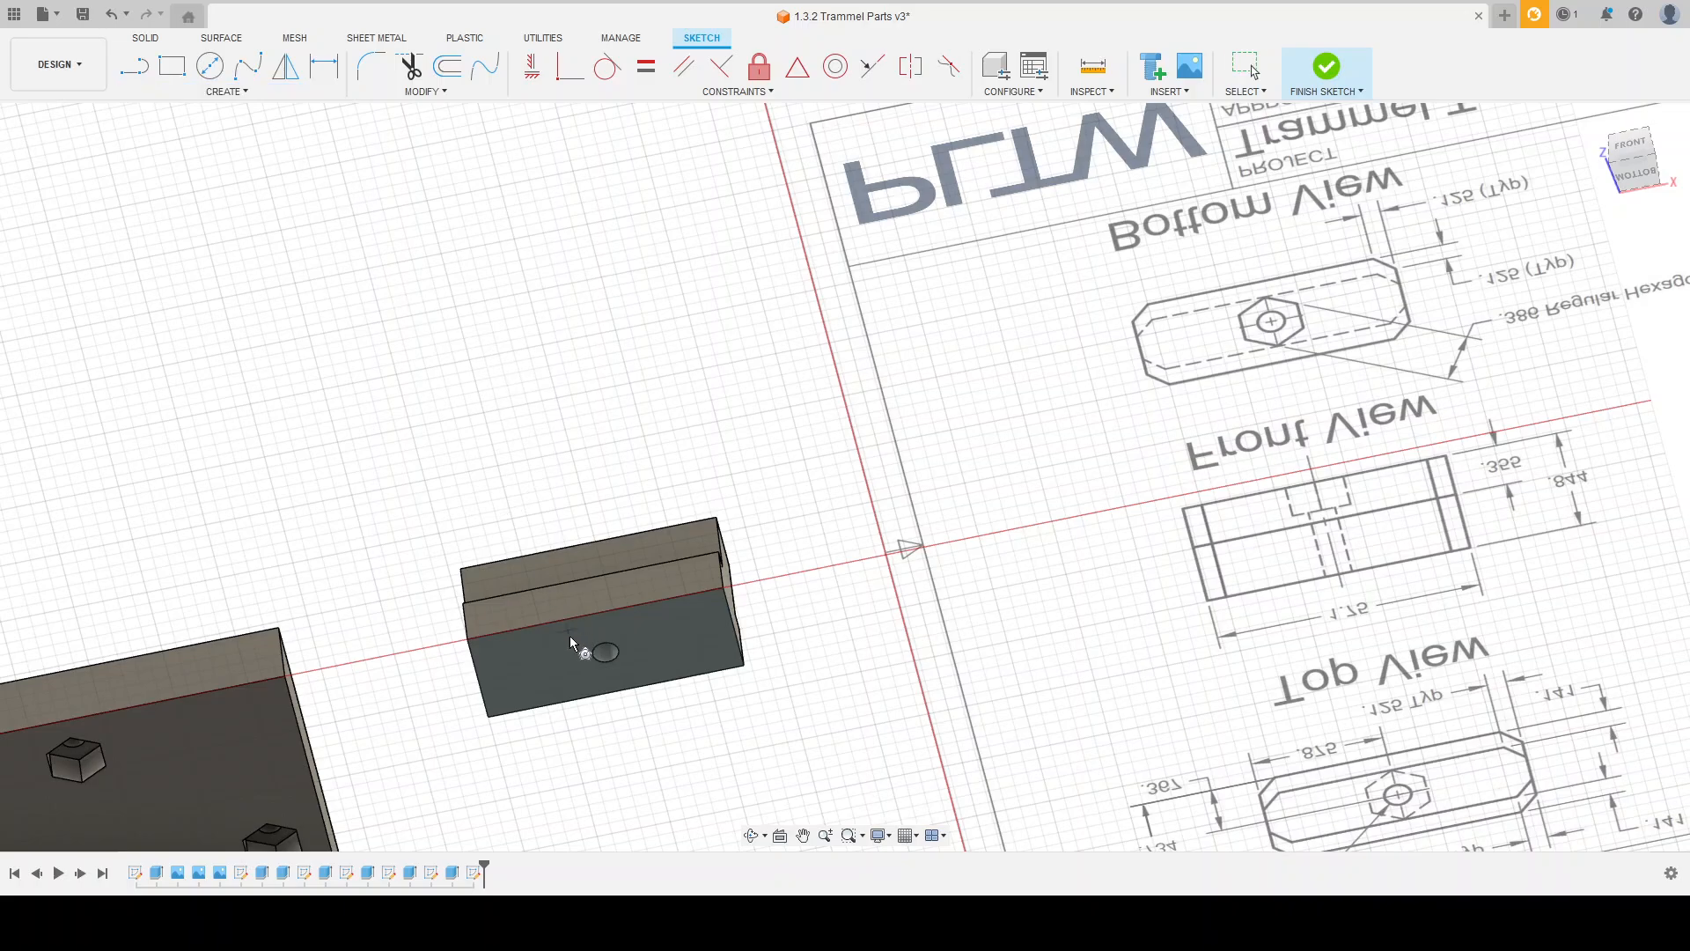
pyautogui.keyDown('shift'); pyautogui.moveTo(605, 652); pyautogui.dragTo(600, 590, button='middle'); pyautogui.keyUp('shift')
pyautogui.scroll(4, 596, 702)
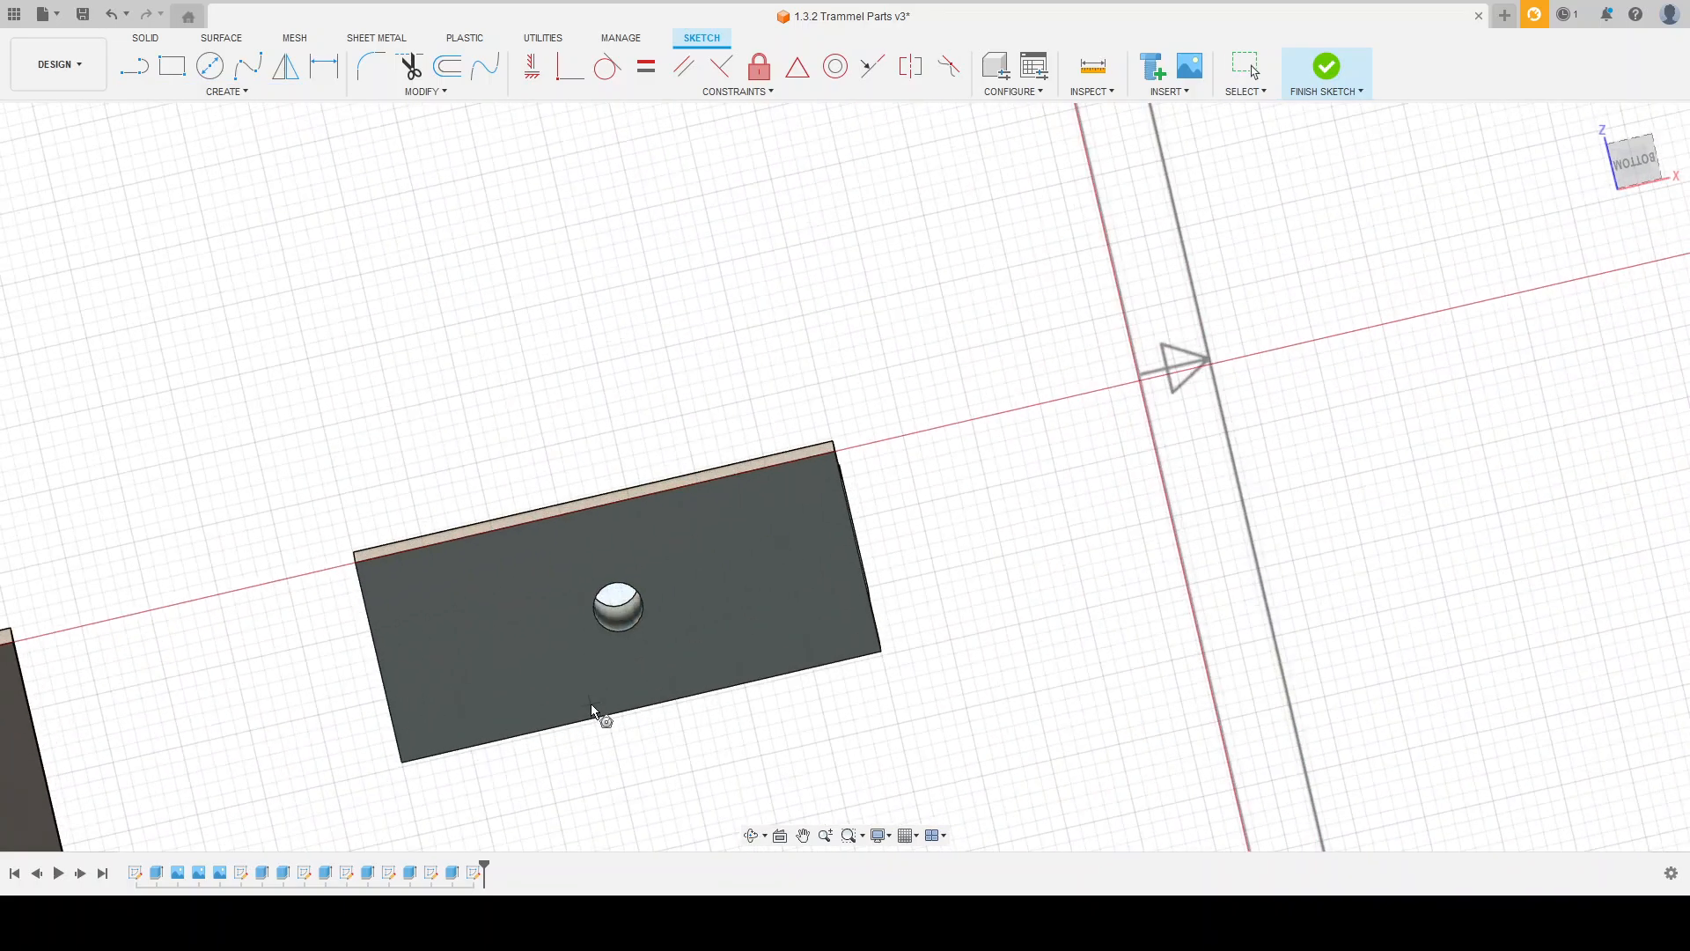
pyautogui.click(617, 607)
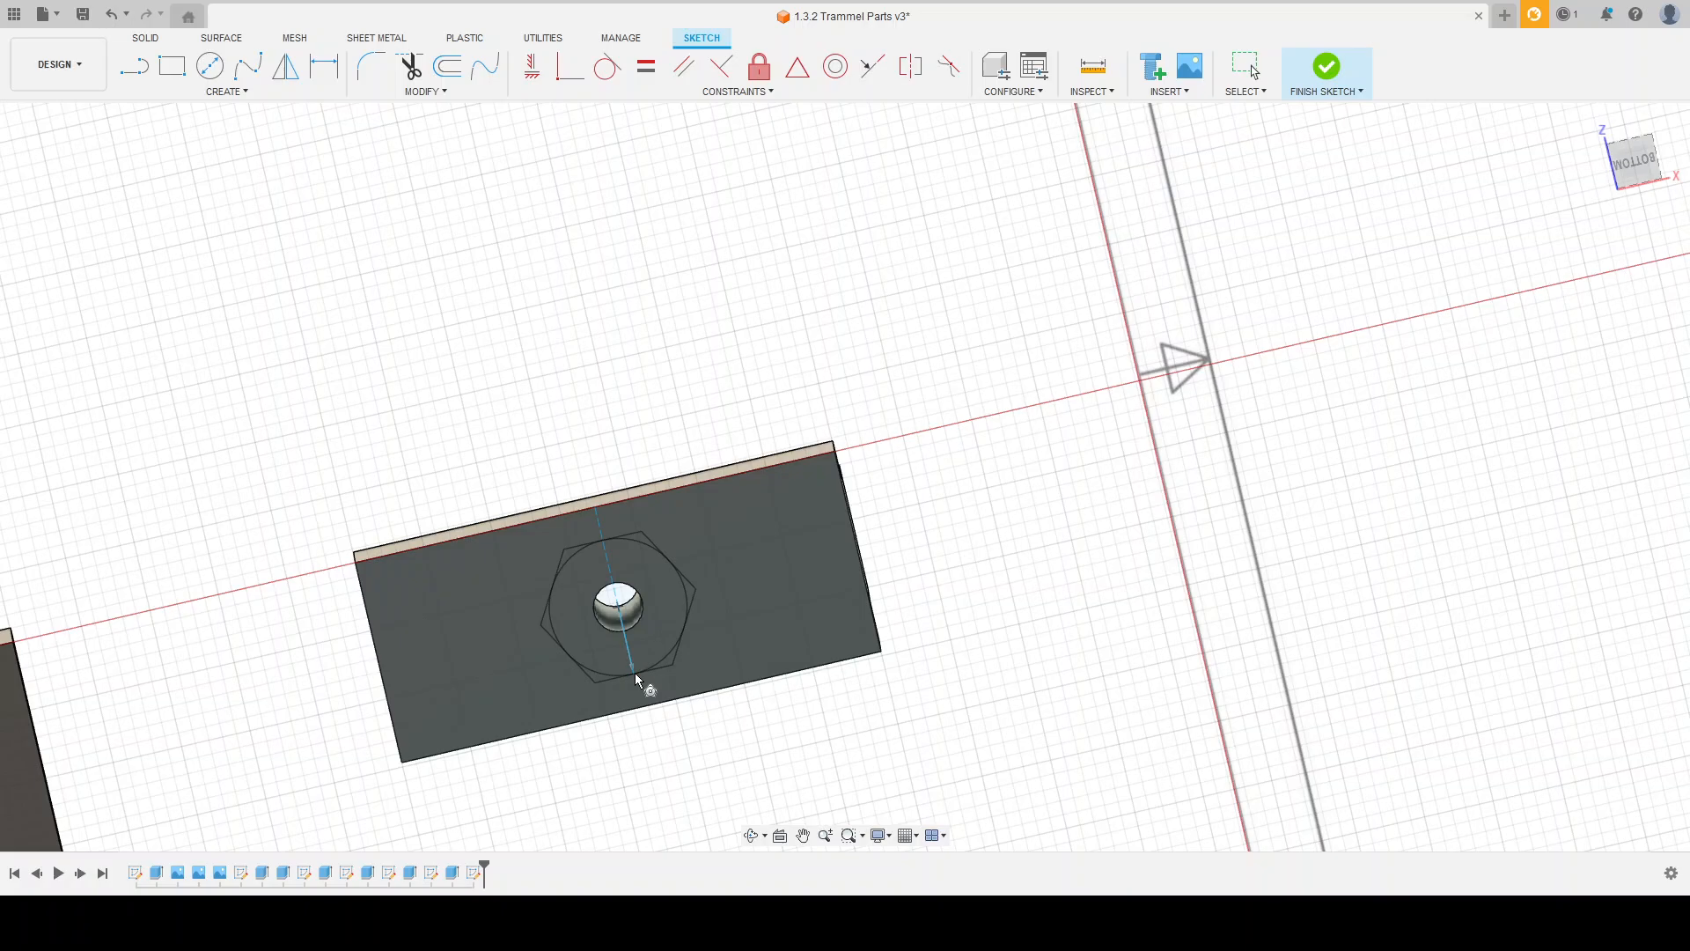
pyautogui.scroll(-4, 619, 686)
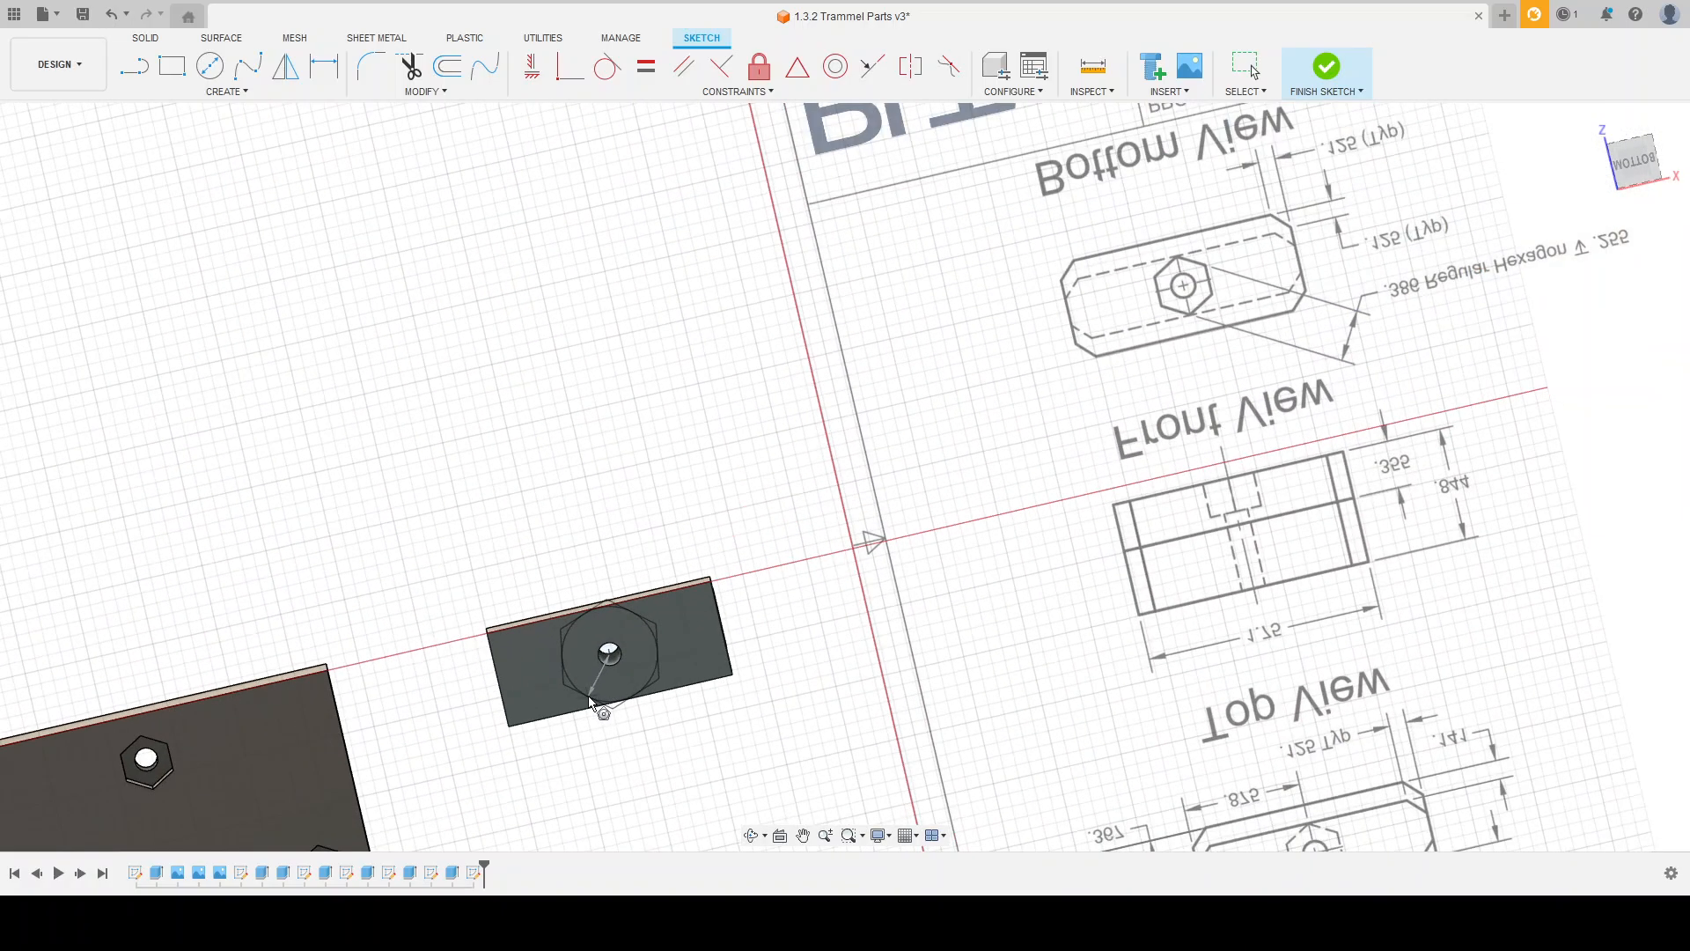
pyautogui.scroll(-1, 591, 702)
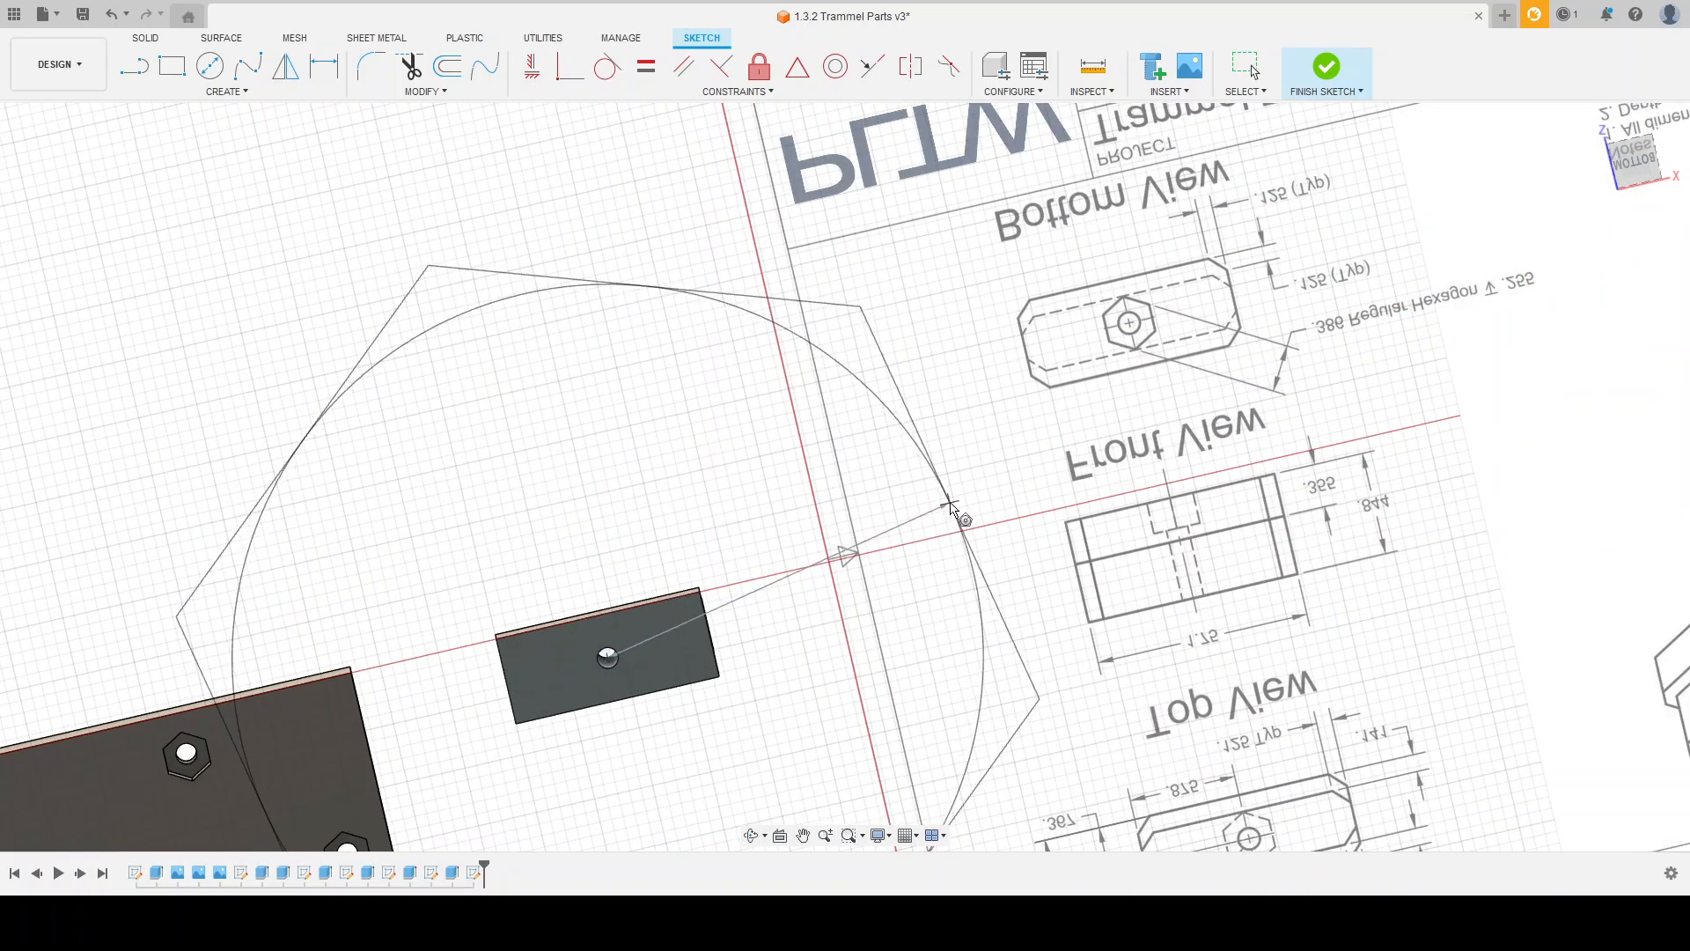
pyautogui.keyDown('shift'); pyautogui.moveTo(965, 449); pyautogui.dragTo(976, 695, button='middle'); pyautogui.keyUp('shift')
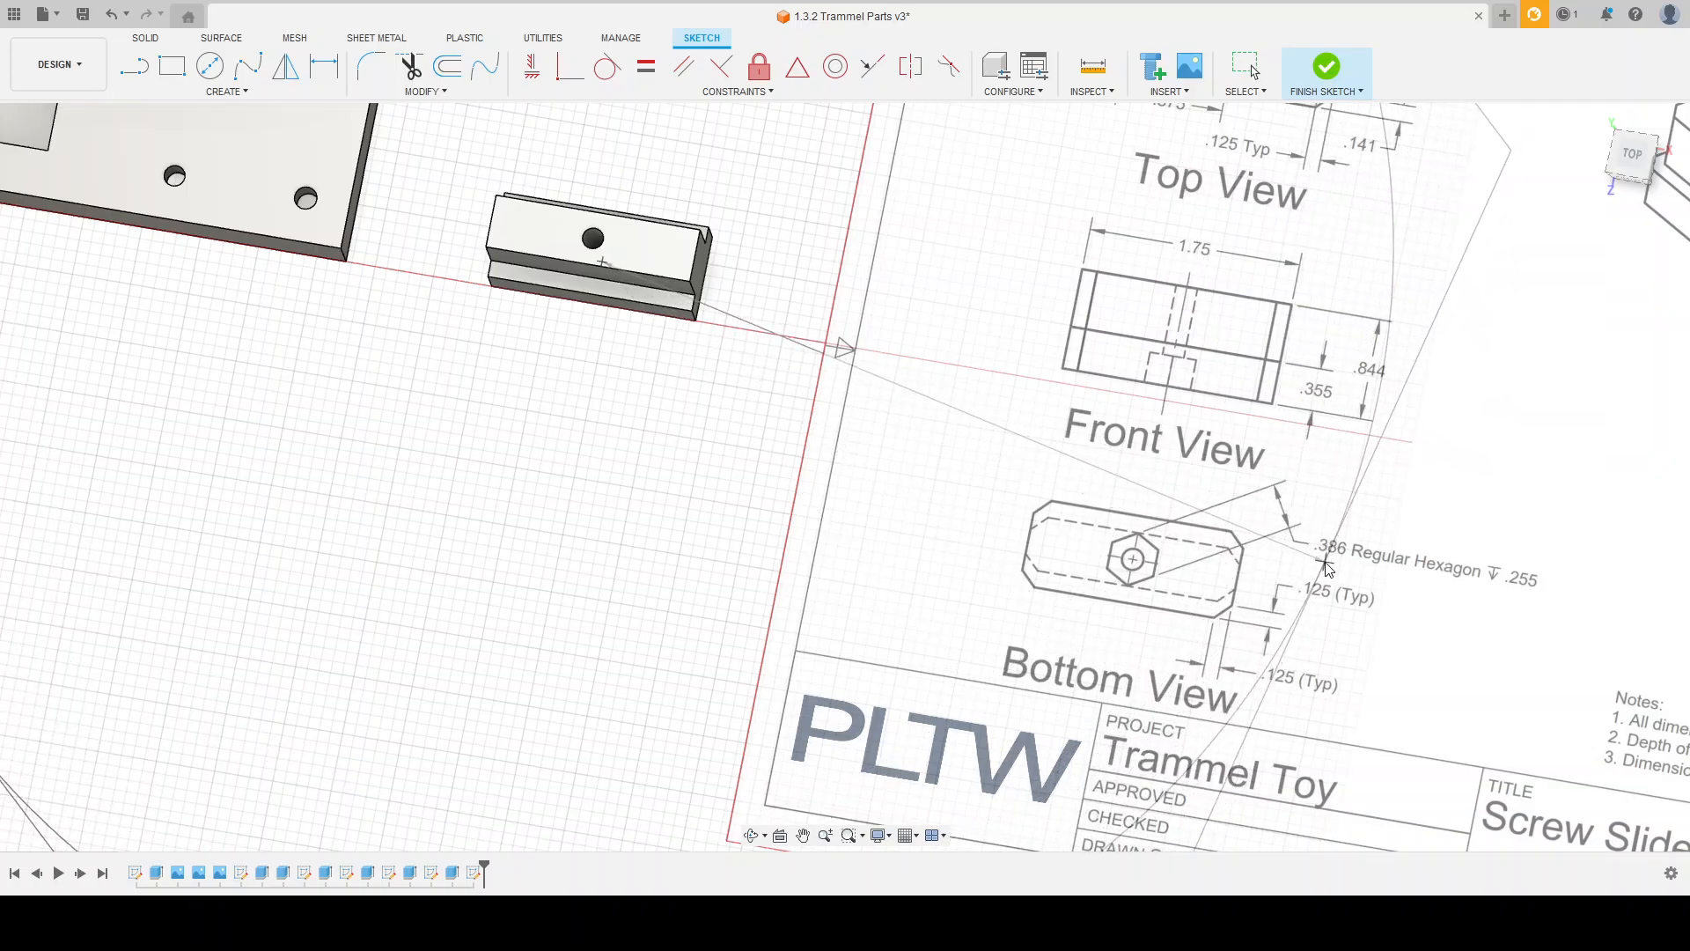
pyautogui.write('.386')
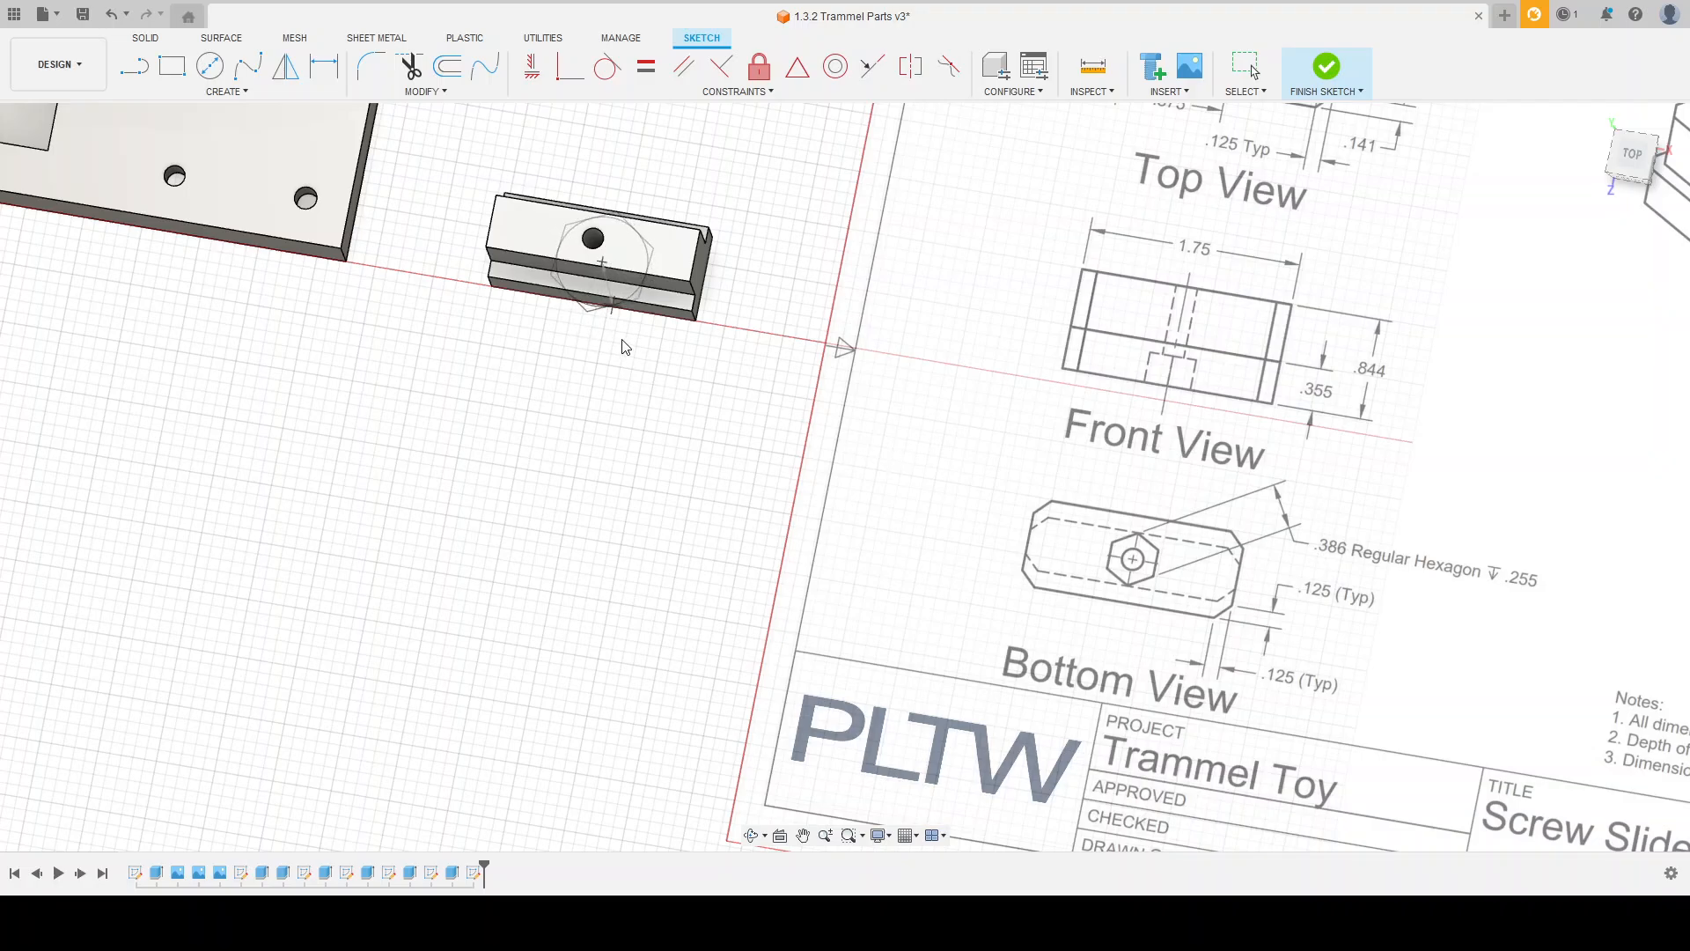
pyautogui.write('/2')
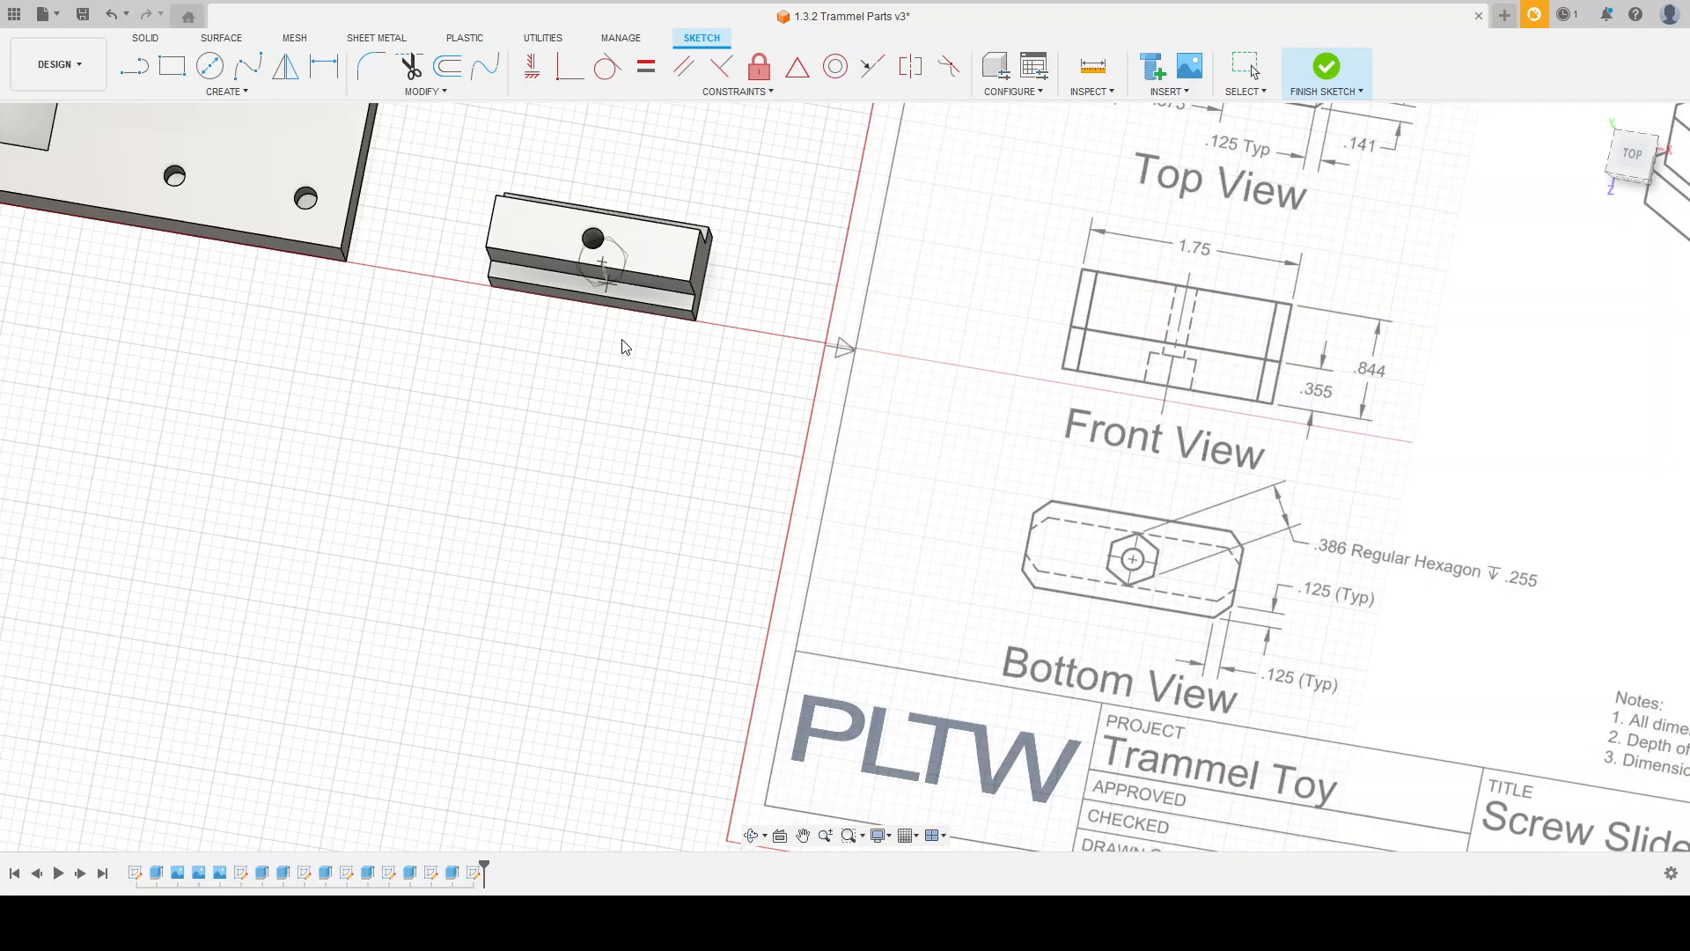
pyautogui.press('Return')
# Step: Rotate the hexagon by one corner, constrain one of its sides parallel to the block's short edge, and finish the sketch
pyautogui.keyDown('shift'); pyautogui.moveTo(619, 381); pyautogui.dragTo(611, 309, button='middle'); pyautogui.keyUp('shift')
pyautogui.scroll(5, 611, 309)
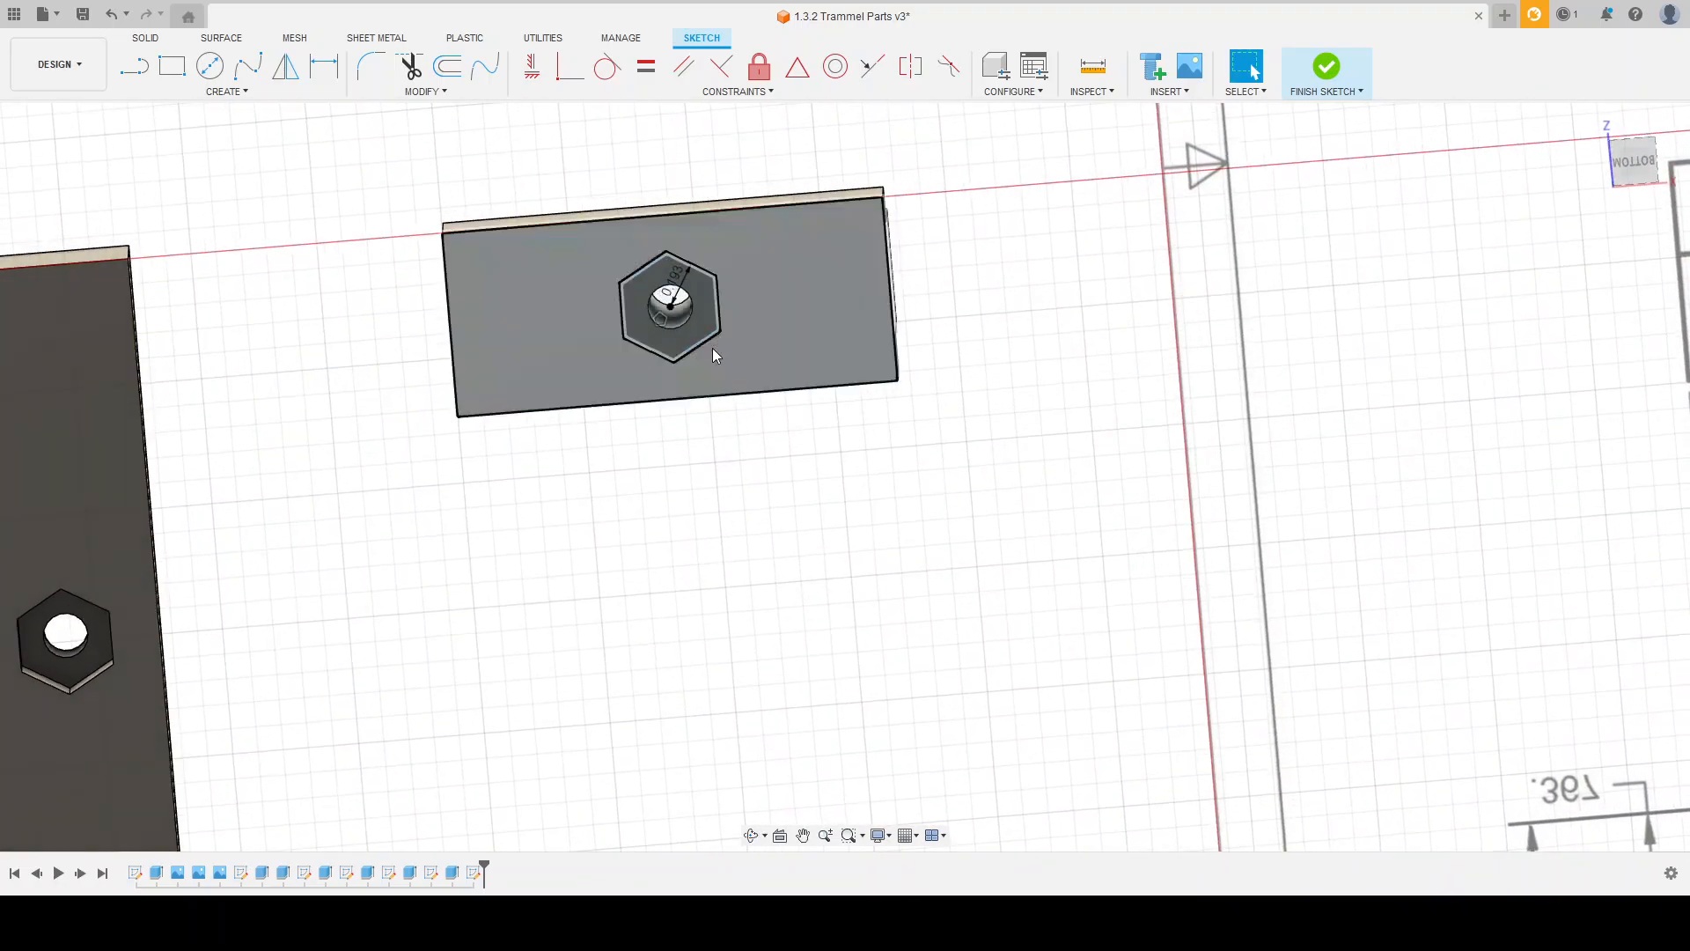
pyautogui.scroll(3, 704, 352)
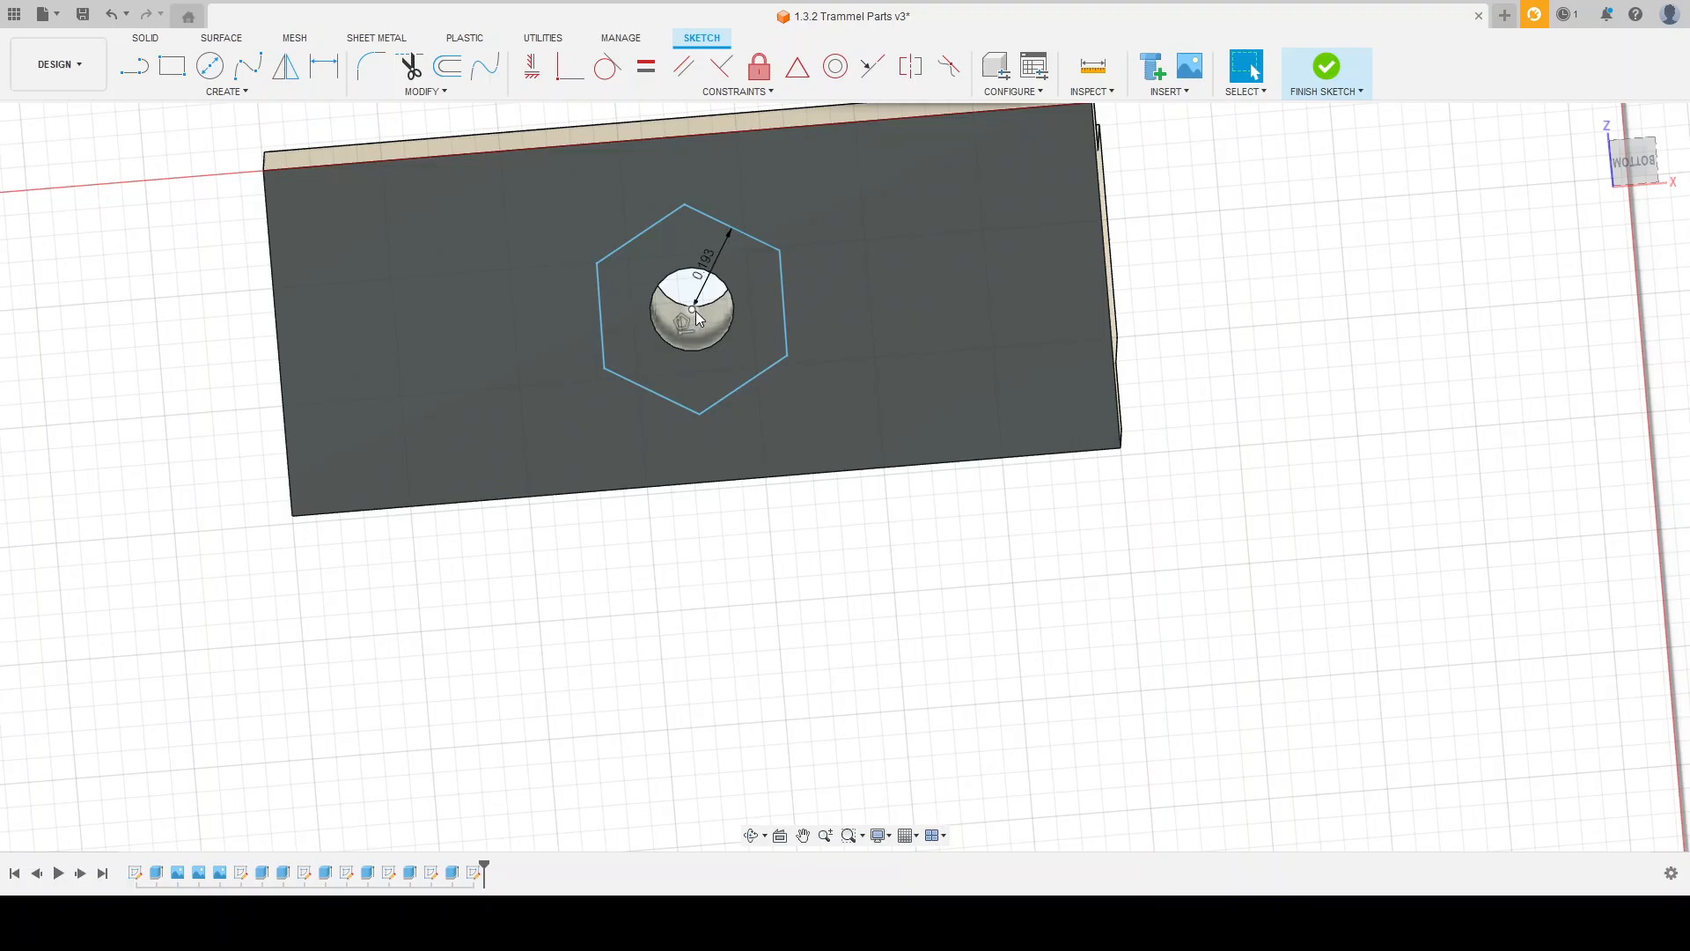
pyautogui.moveTo(600, 262); pyautogui.dragTo(748, 285)
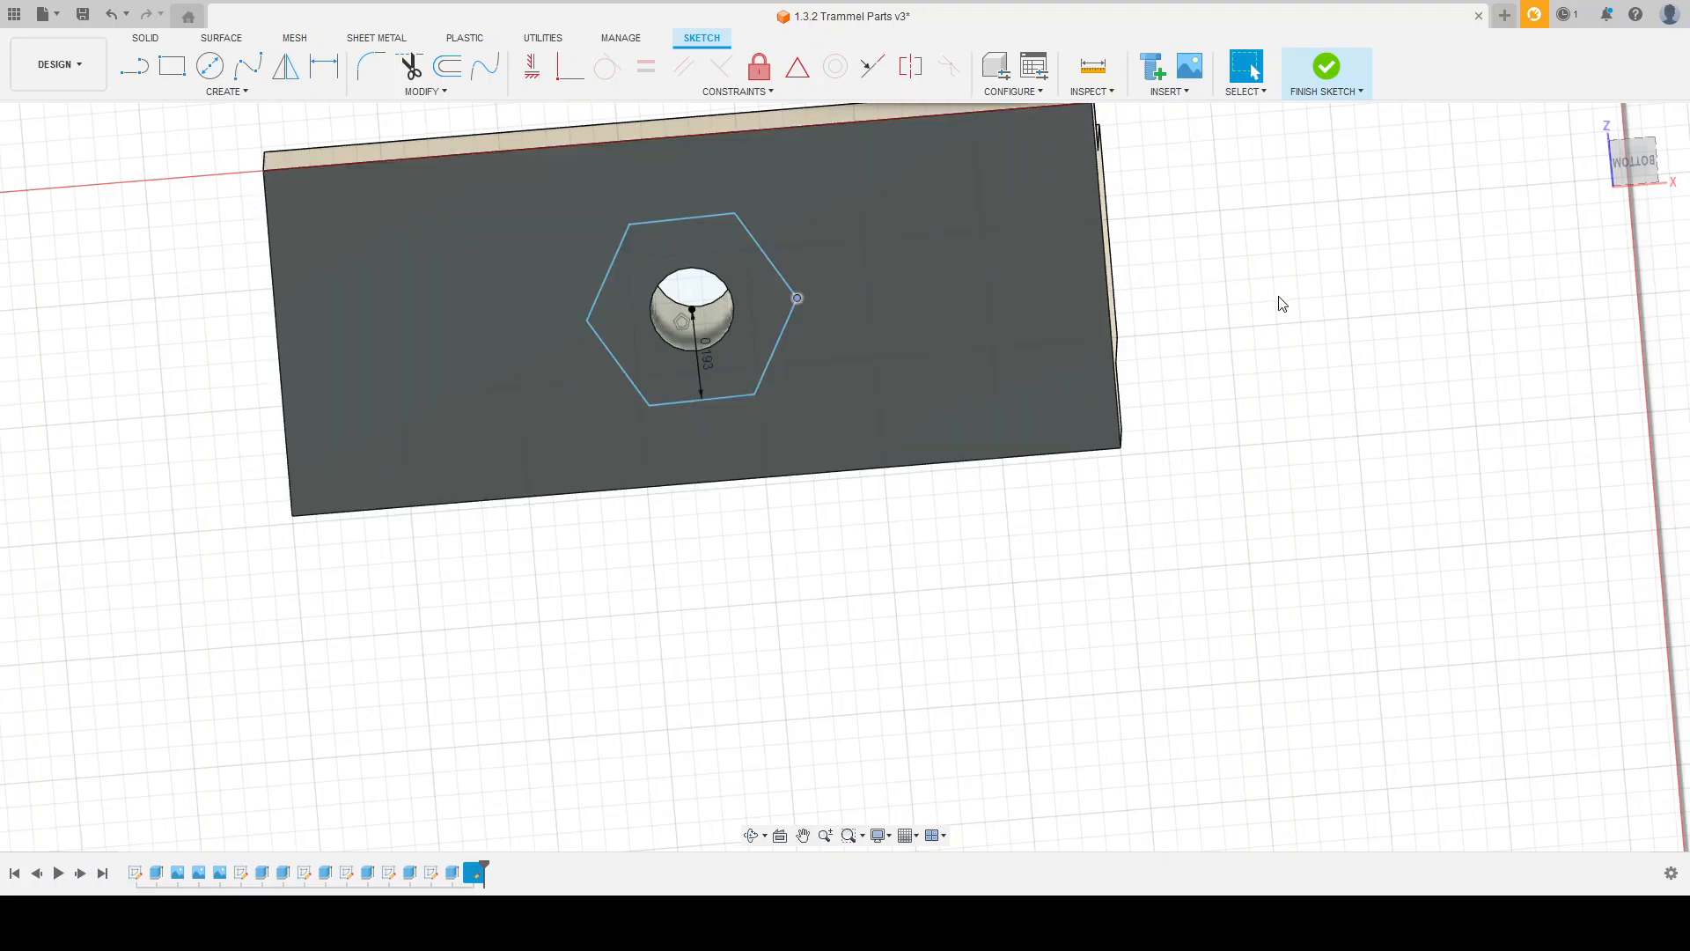
pyautogui.click(1251, 295)
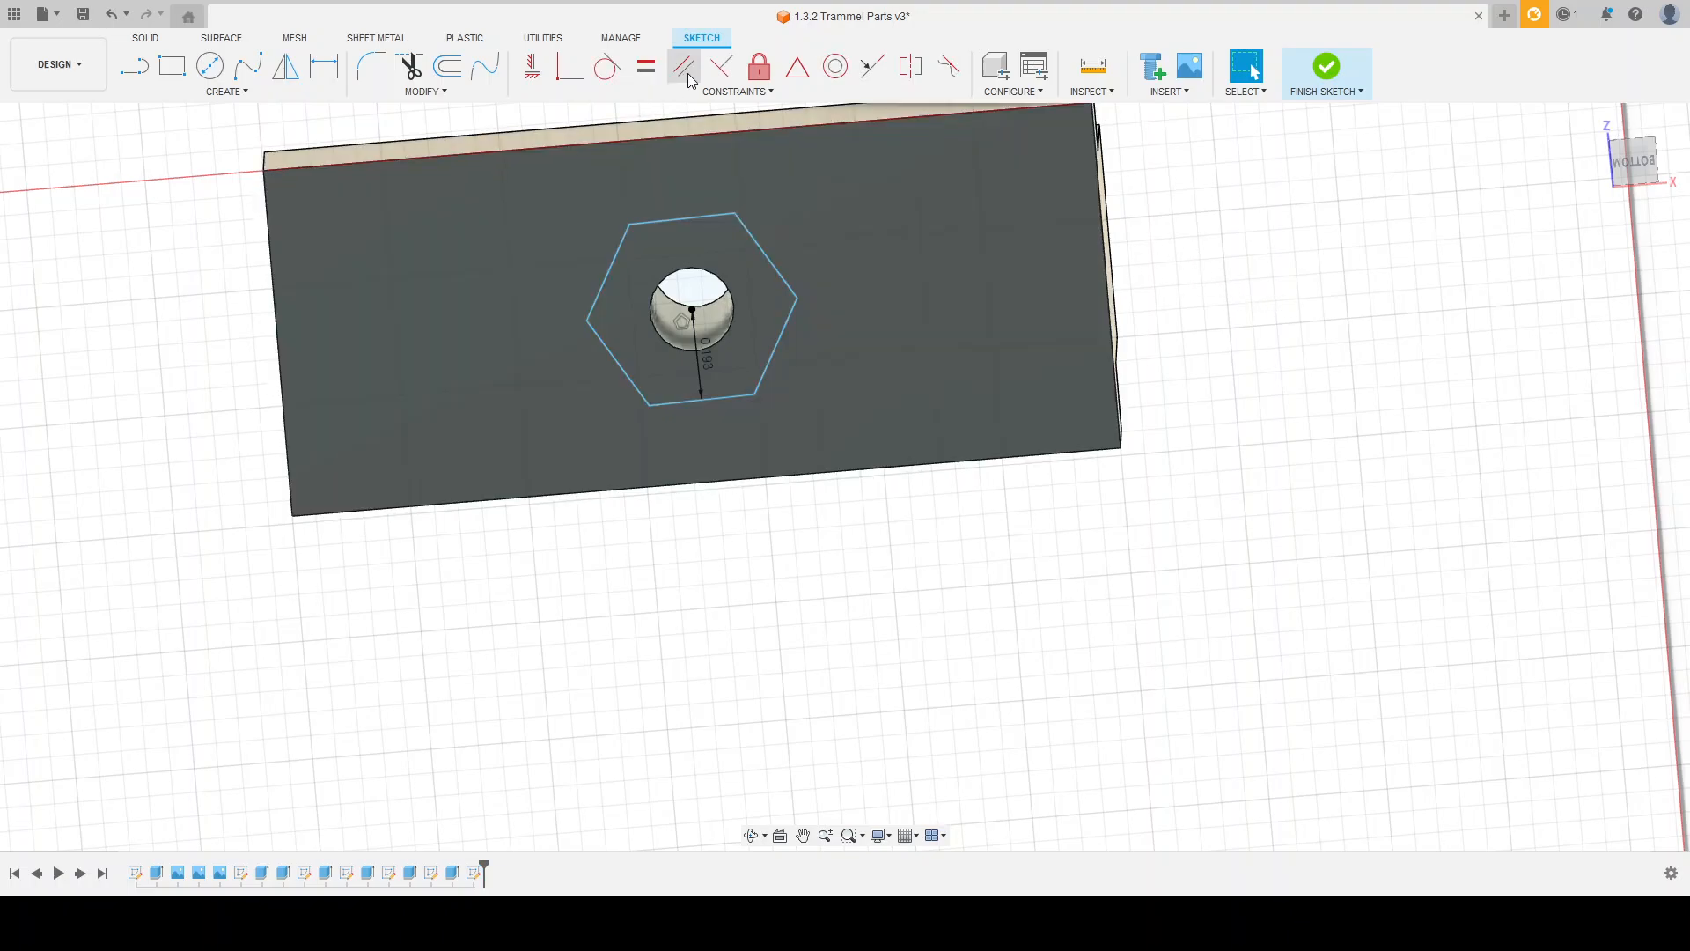
pyautogui.click(688, 70)
pyautogui.click(770, 261)
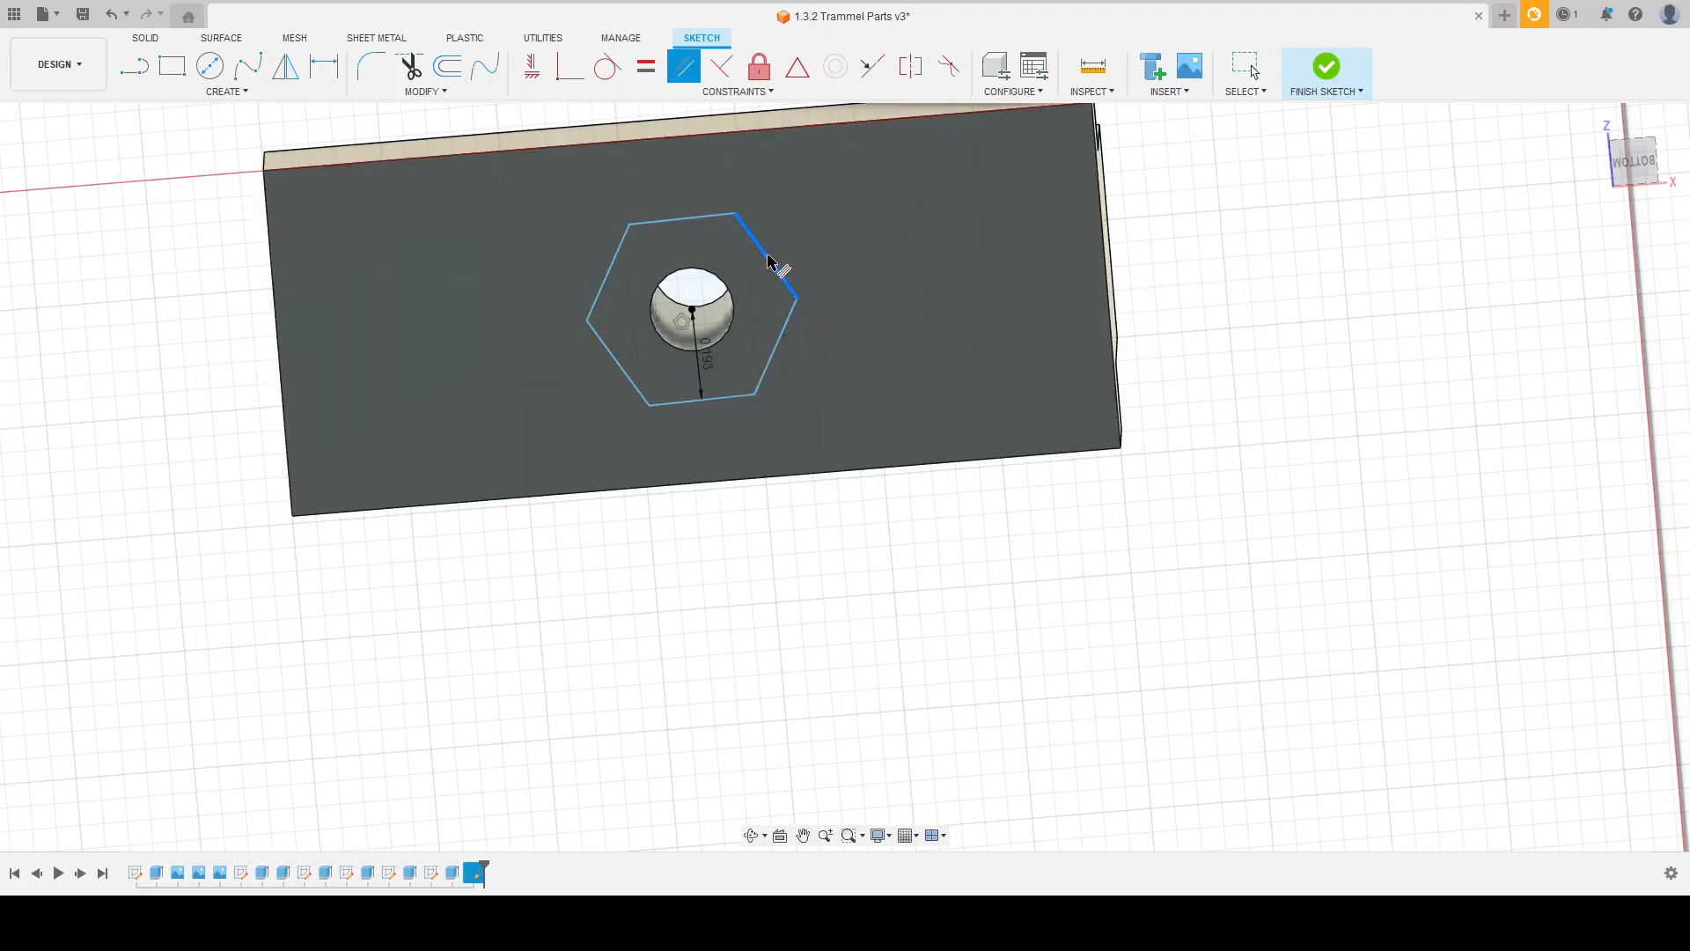
pyautogui.click(1107, 269)
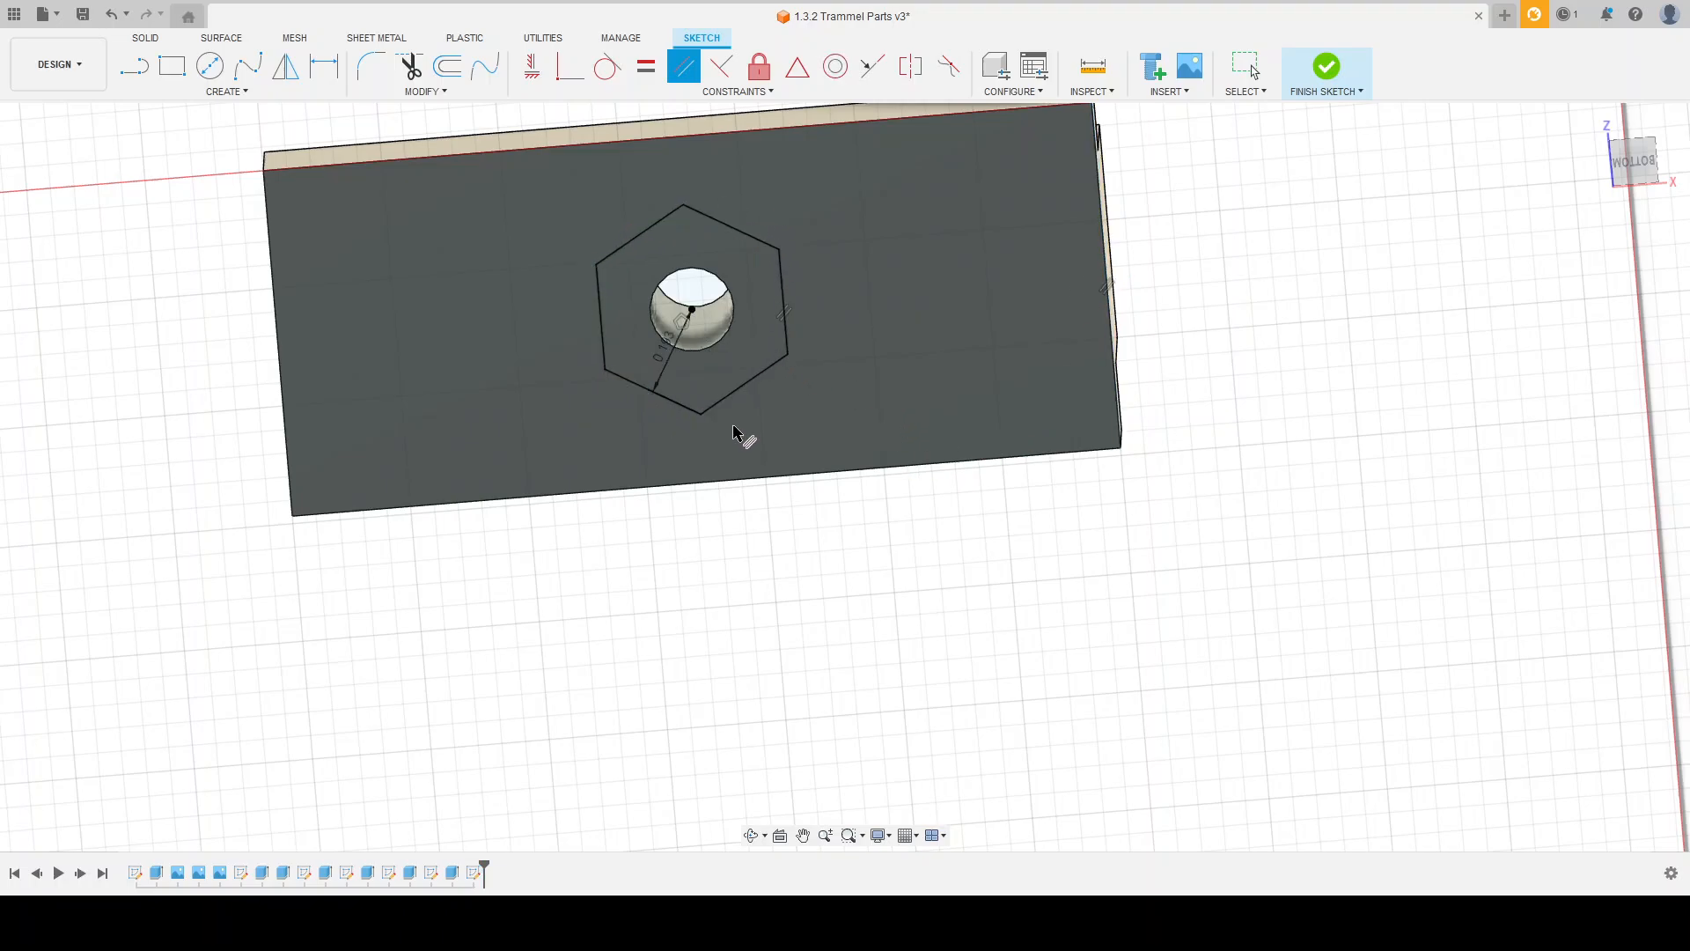
pyautogui.press('Escape')
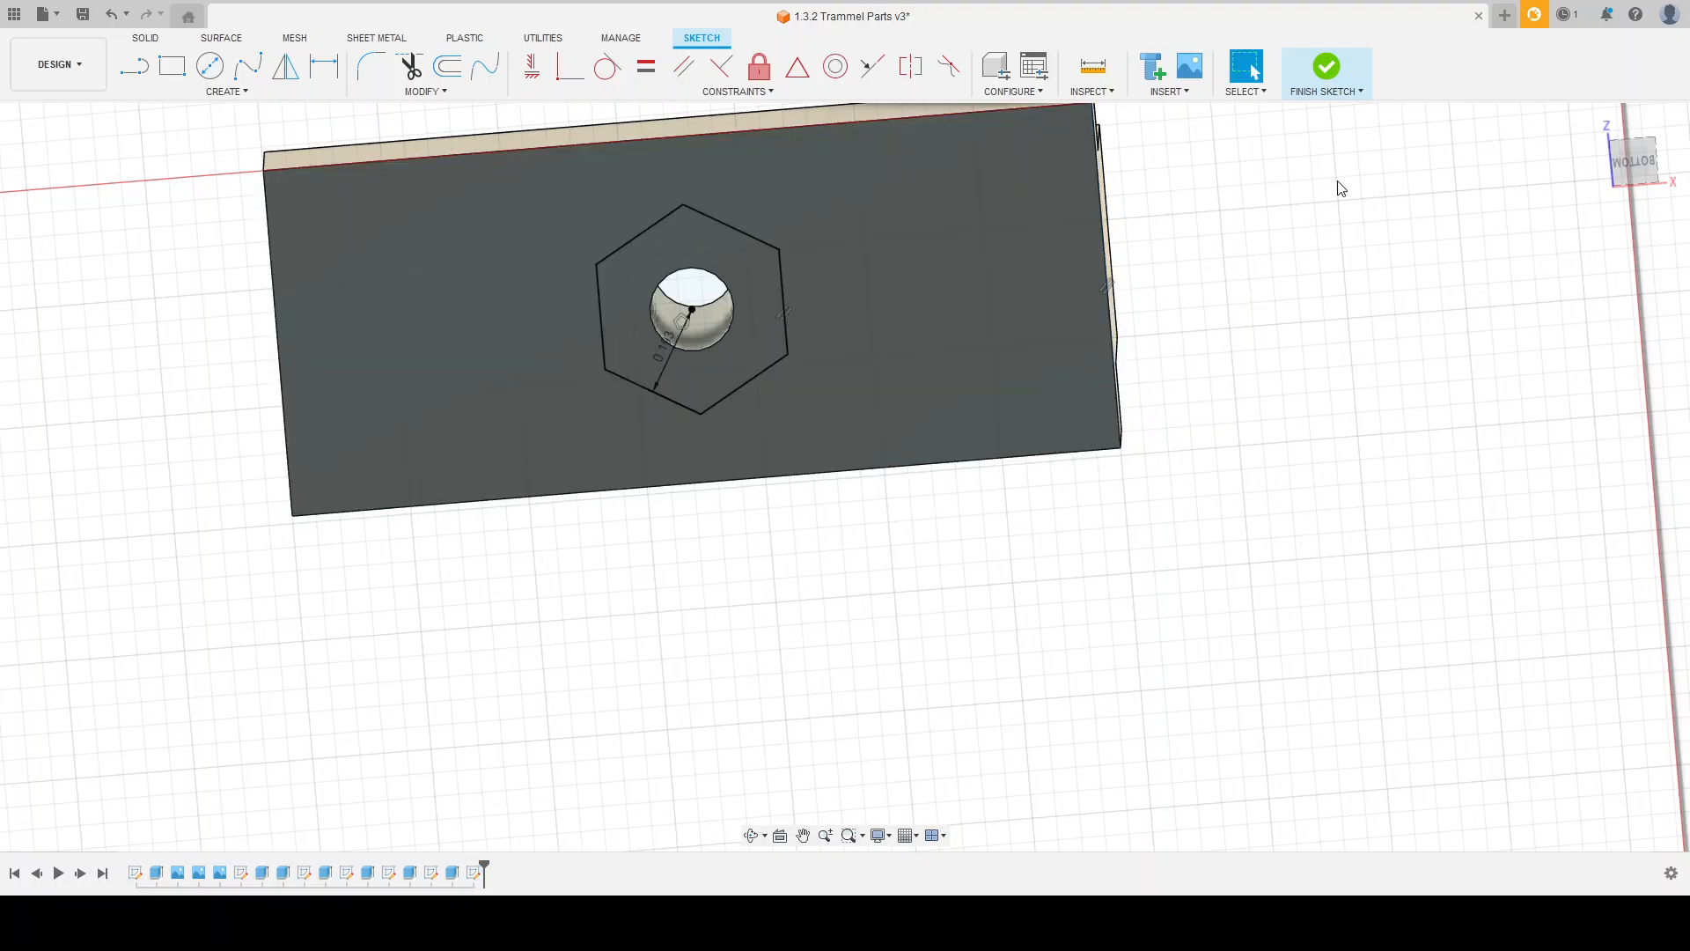
pyautogui.click(1327, 69)
# Step: Extrude the hexagon as a cut into the slide block's bottom face to the drawing's 0.255 in depth
pyautogui.scroll(-6, 586, 570)
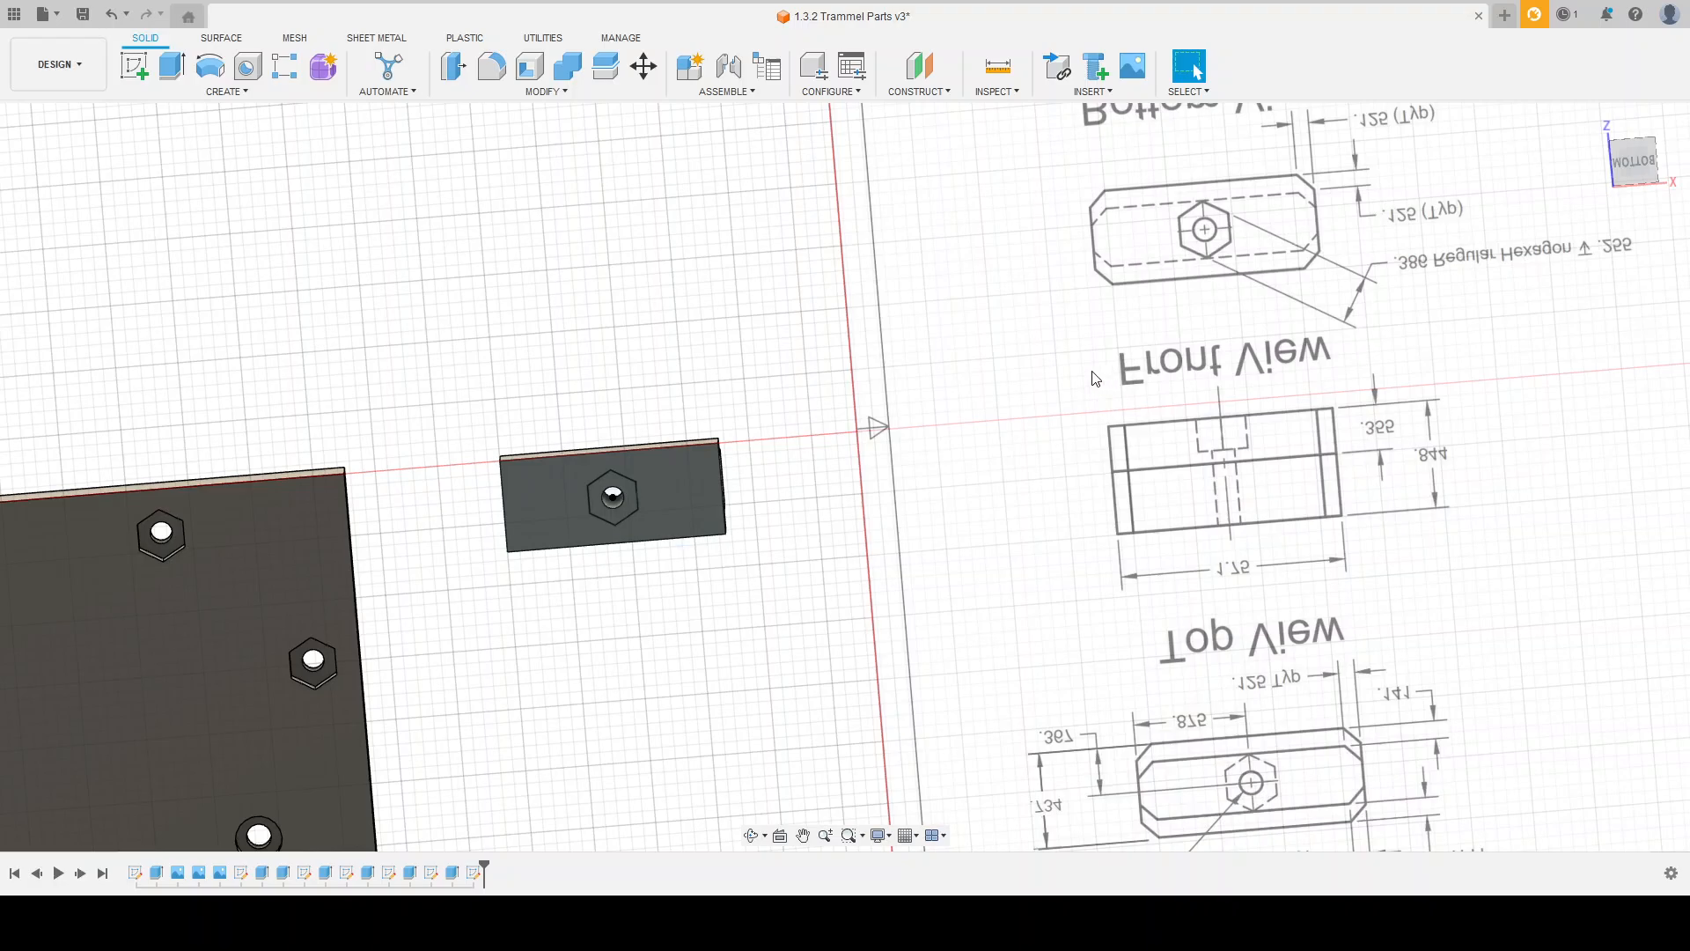
pyautogui.keyDown('shift'); pyautogui.moveTo(1091, 379); pyautogui.dragTo(1019, 596, button='middle'); pyautogui.keyUp('shift')
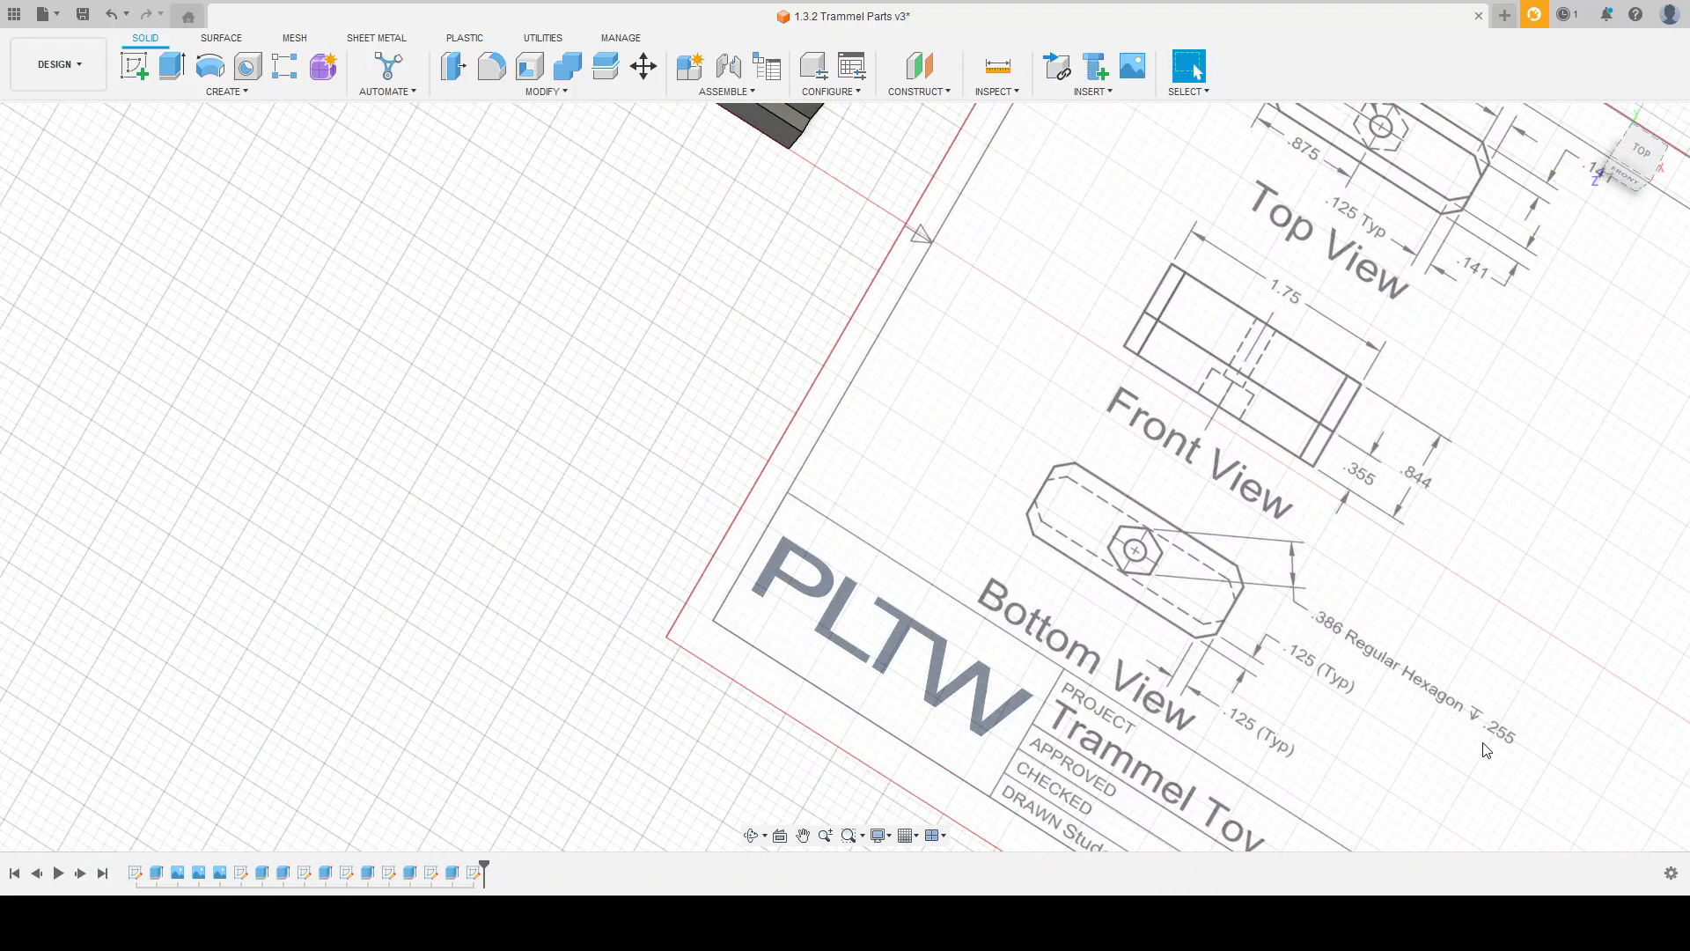
pyautogui.keyDown('shift'); pyautogui.moveTo(797, 265); pyautogui.dragTo(847, 42, button='middle'); pyautogui.keyUp('shift')
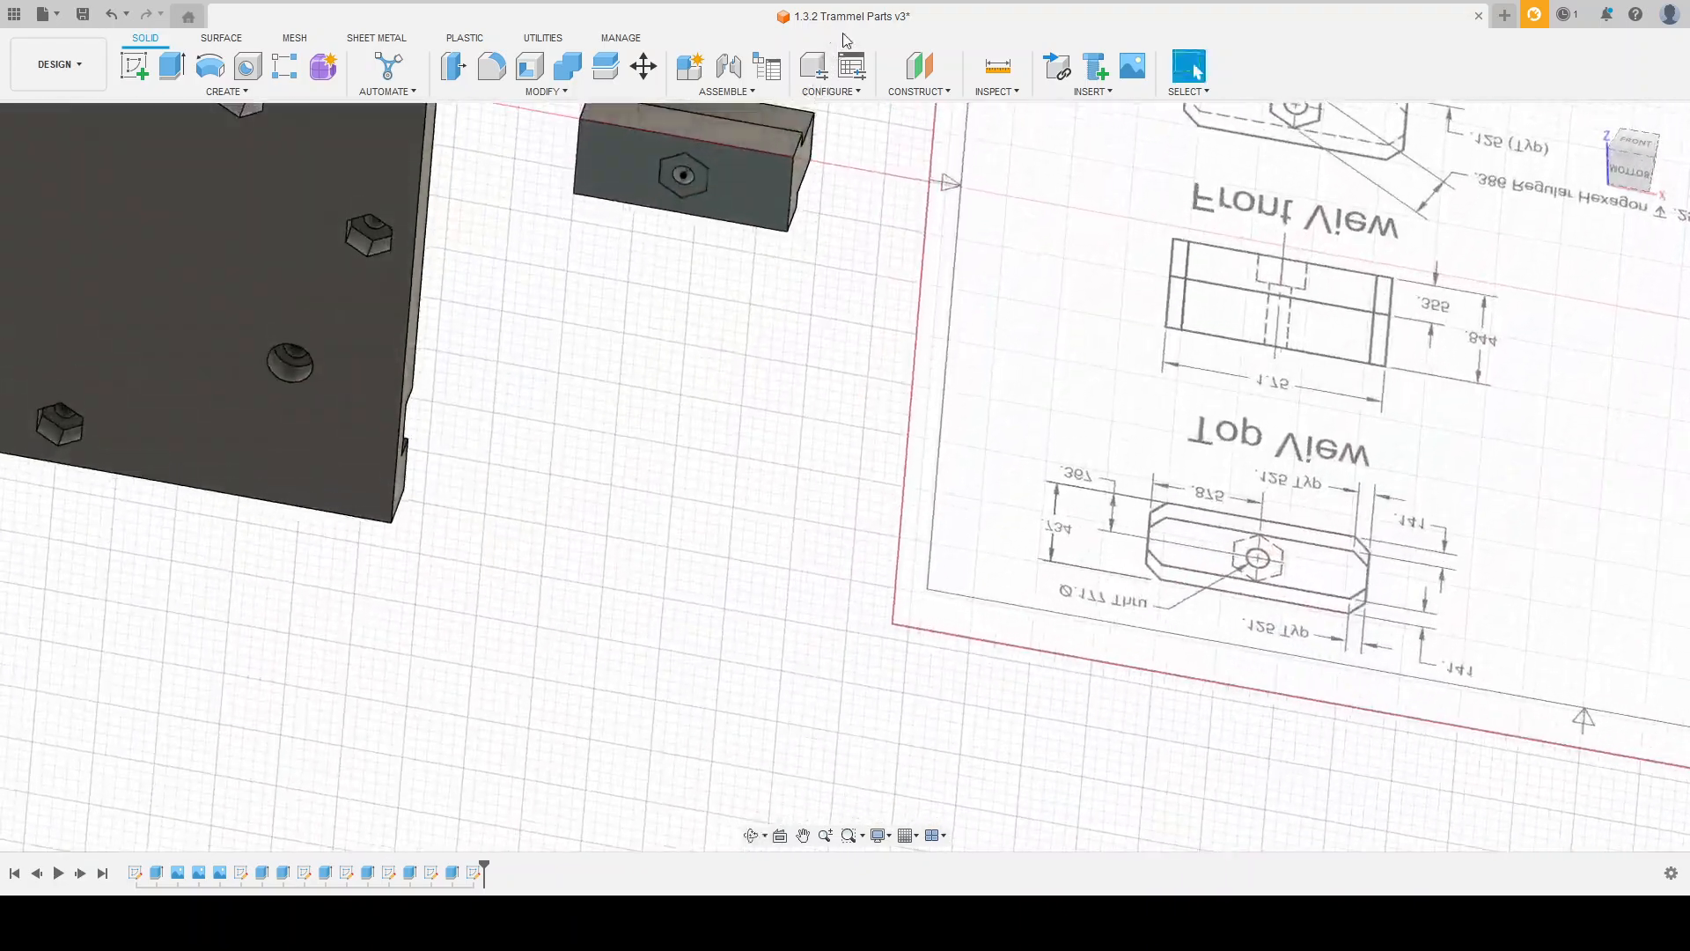
pyautogui.click(162, 62)
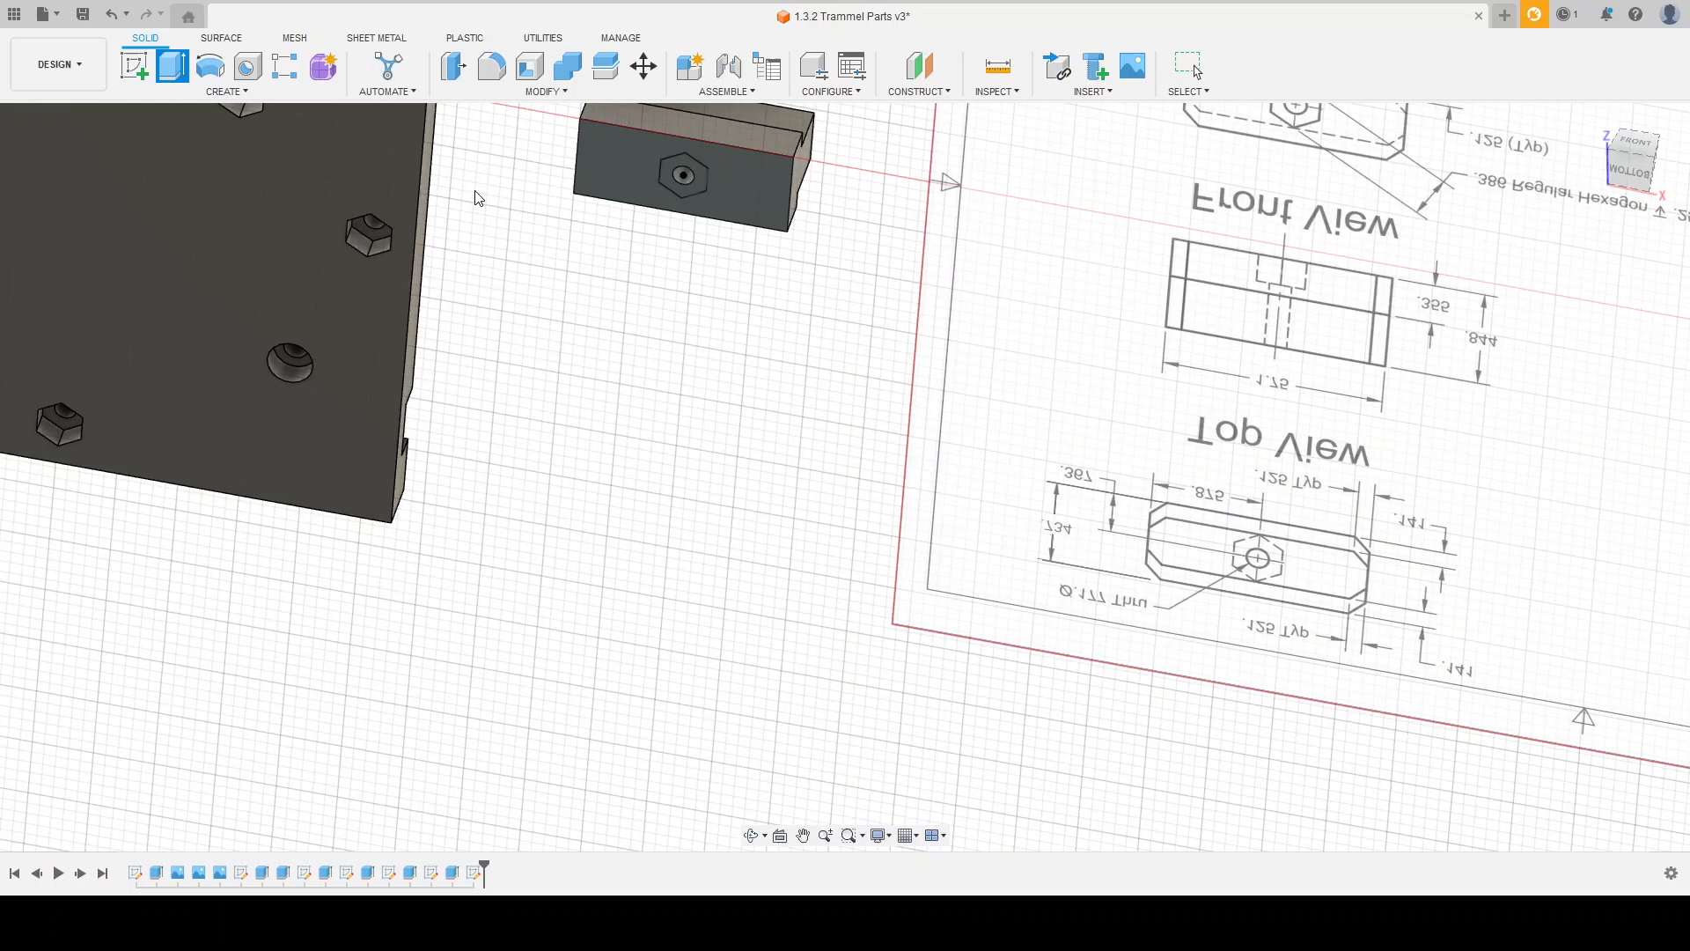
pyautogui.click(699, 184)
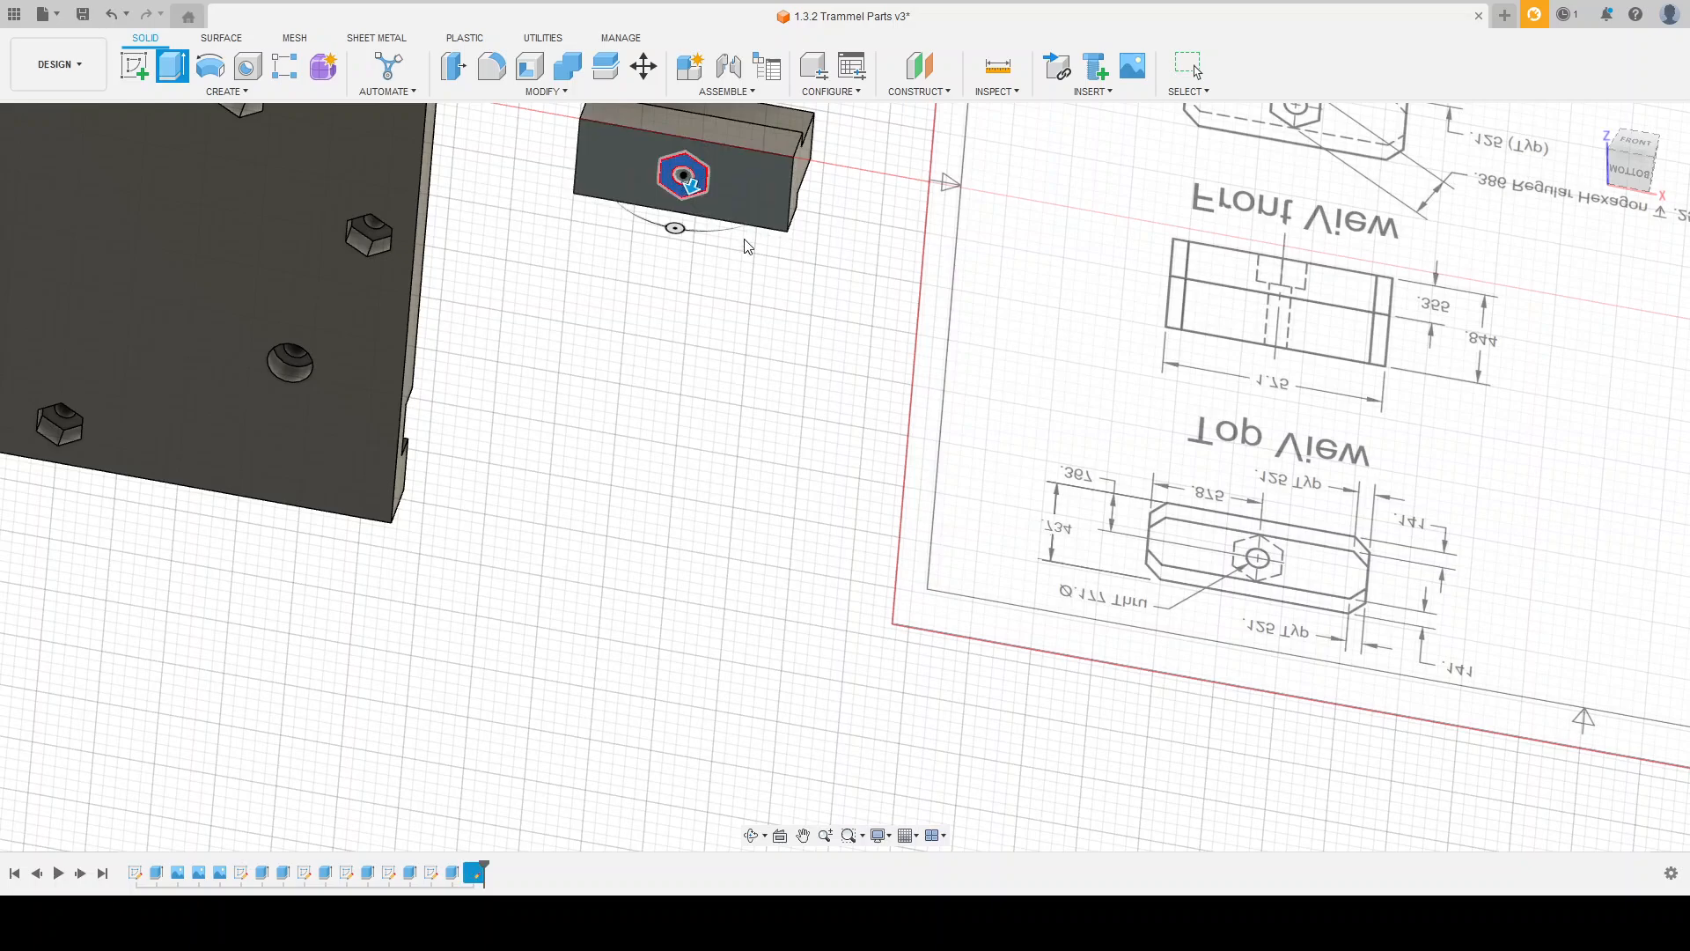
pyautogui.write('-.25')
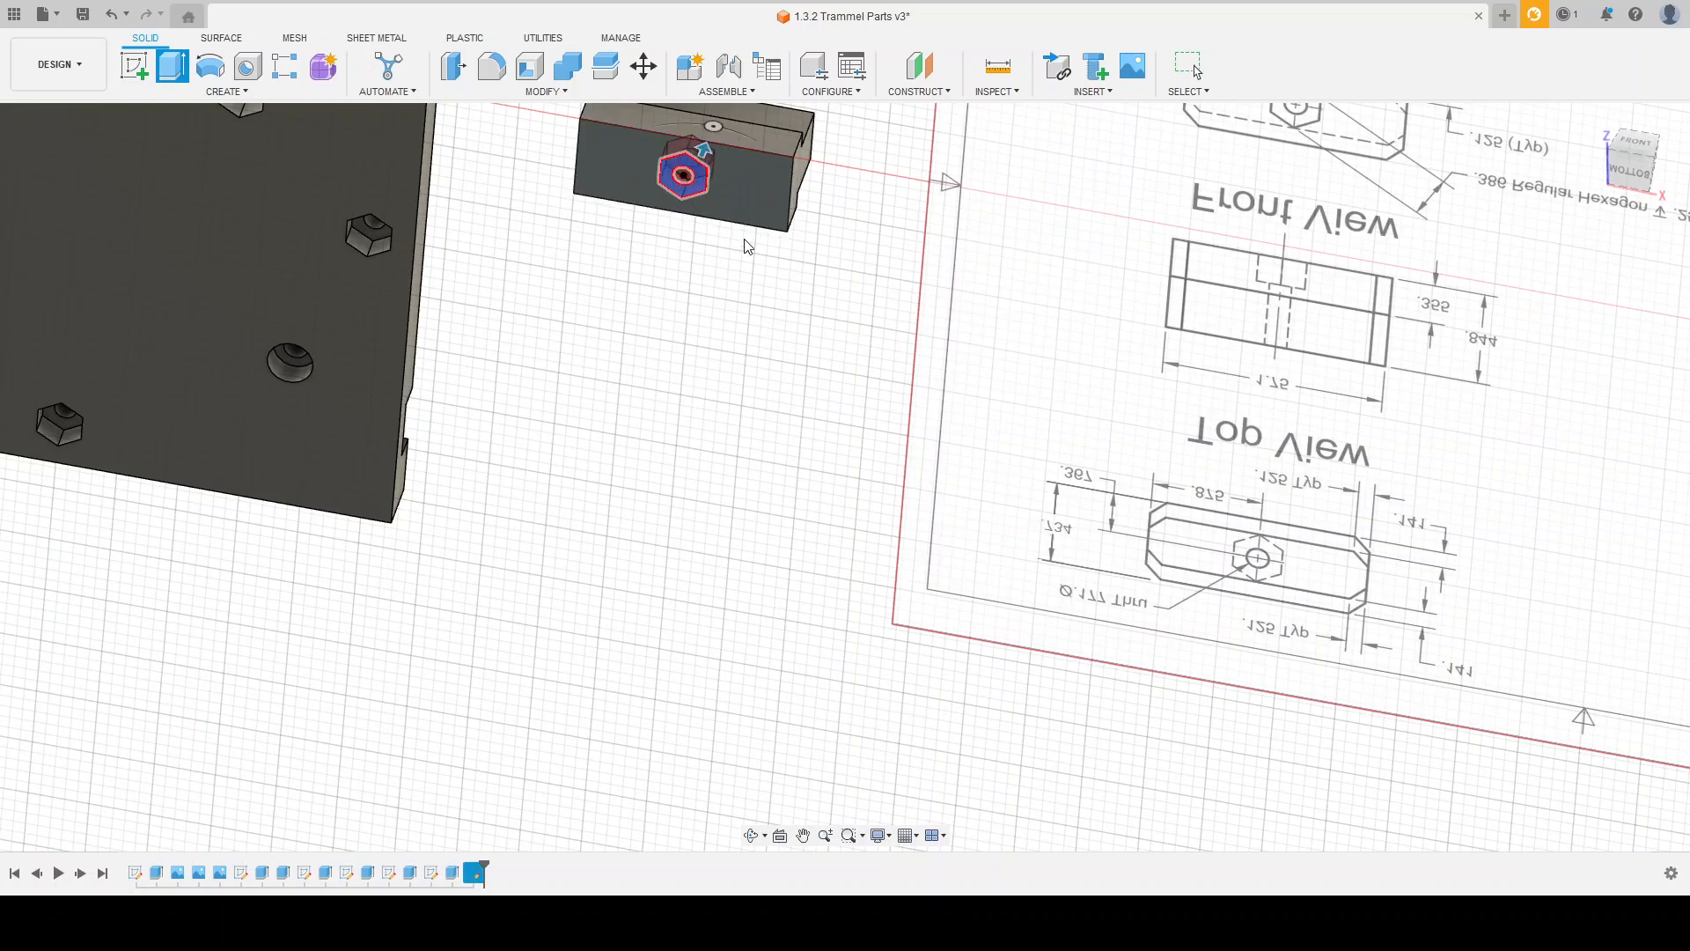
pyautogui.press('Return')
# Step: Chamfer the eight vertical corner edges of the slide block's upper and lower sections by 0.125 in
pyautogui.keyDown('shift'); pyautogui.moveTo(744, 251); pyautogui.dragTo(747, 408, button='middle'); pyautogui.keyUp('shift')
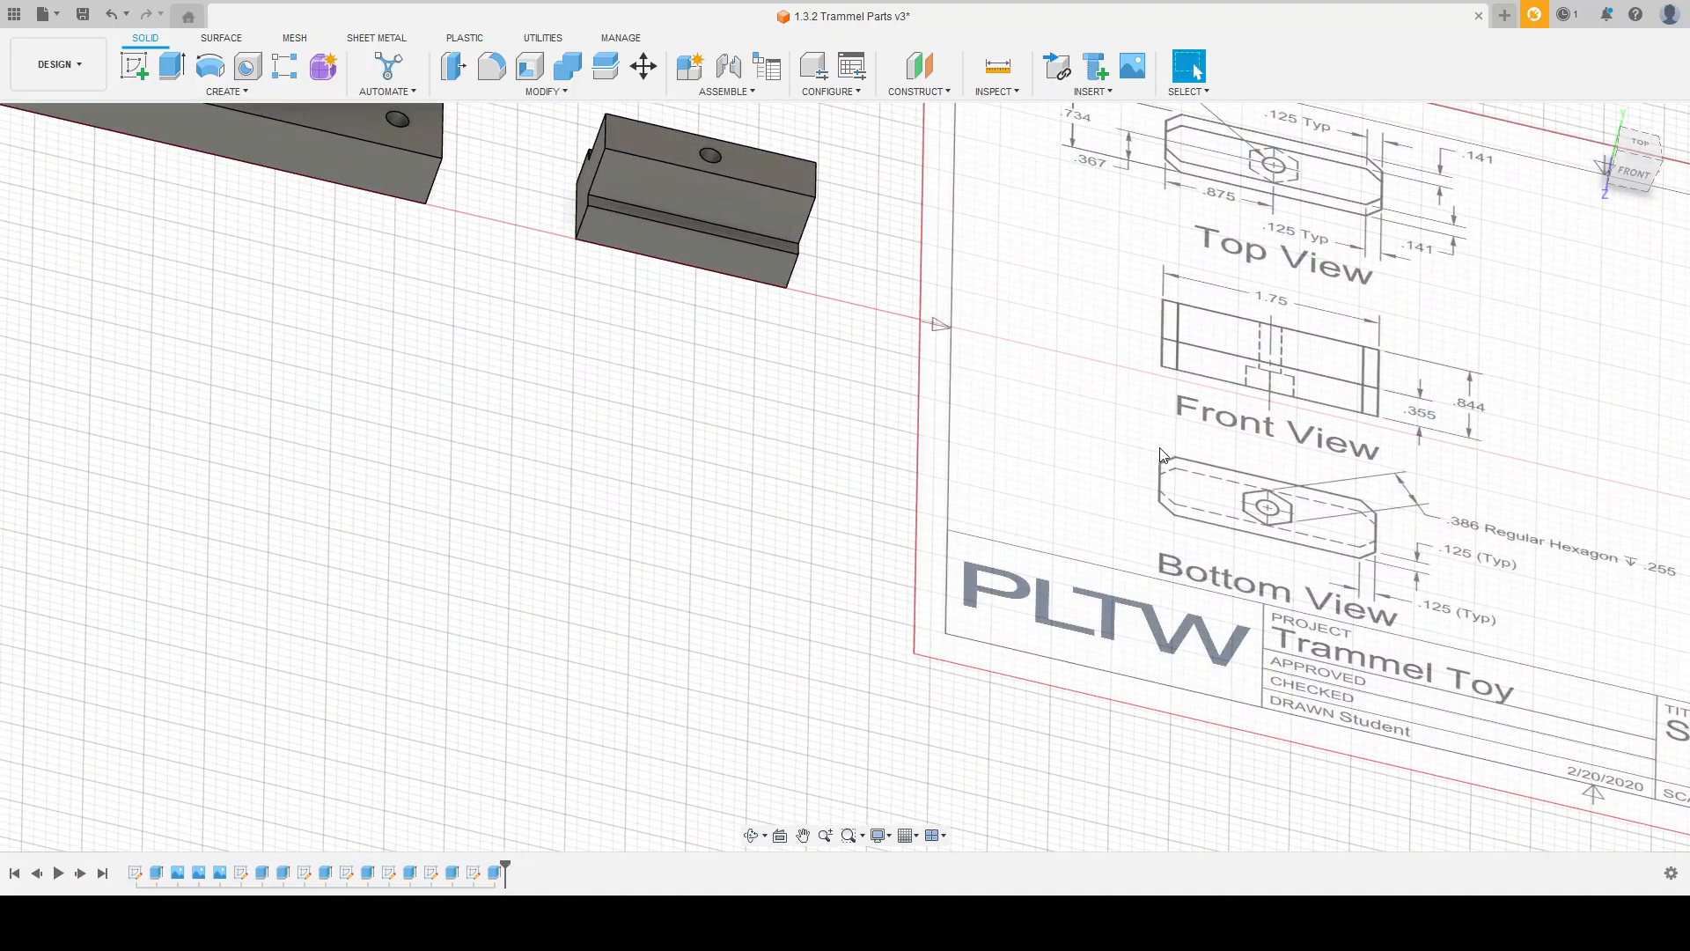
pyautogui.keyDown('shift'); pyautogui.moveTo(837, 356); pyautogui.dragTo(779, 356, button='middle'); pyautogui.keyUp('shift')
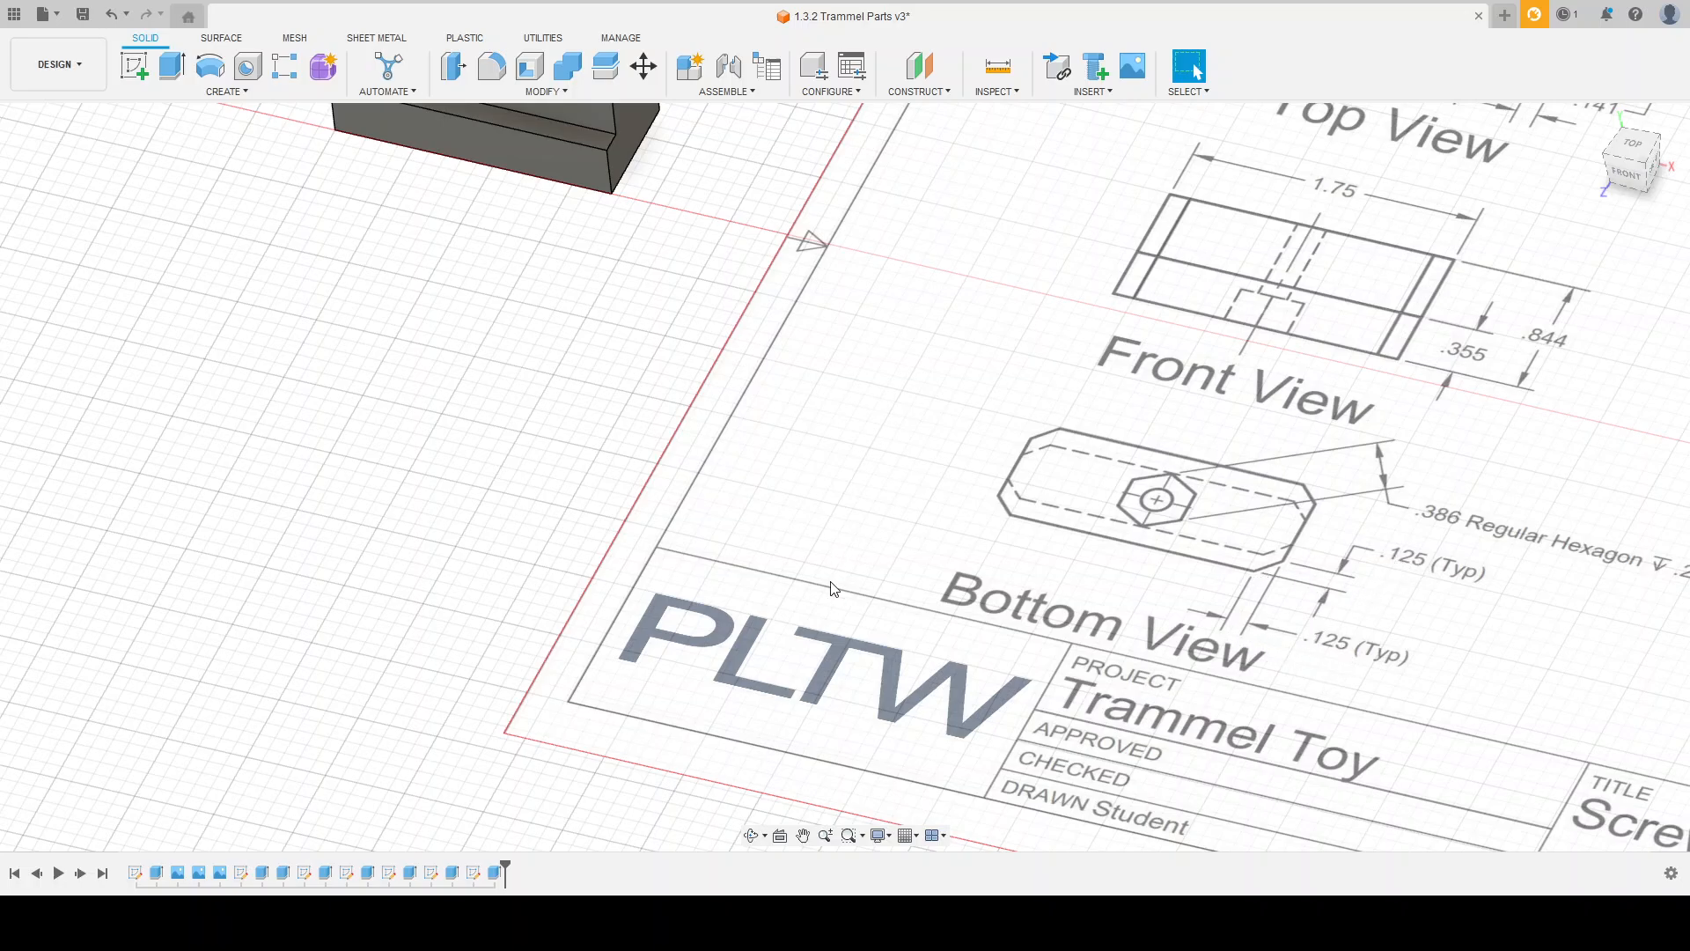
pyautogui.scroll(-3, 976, 640)
pyautogui.scroll(3, 652, 309)
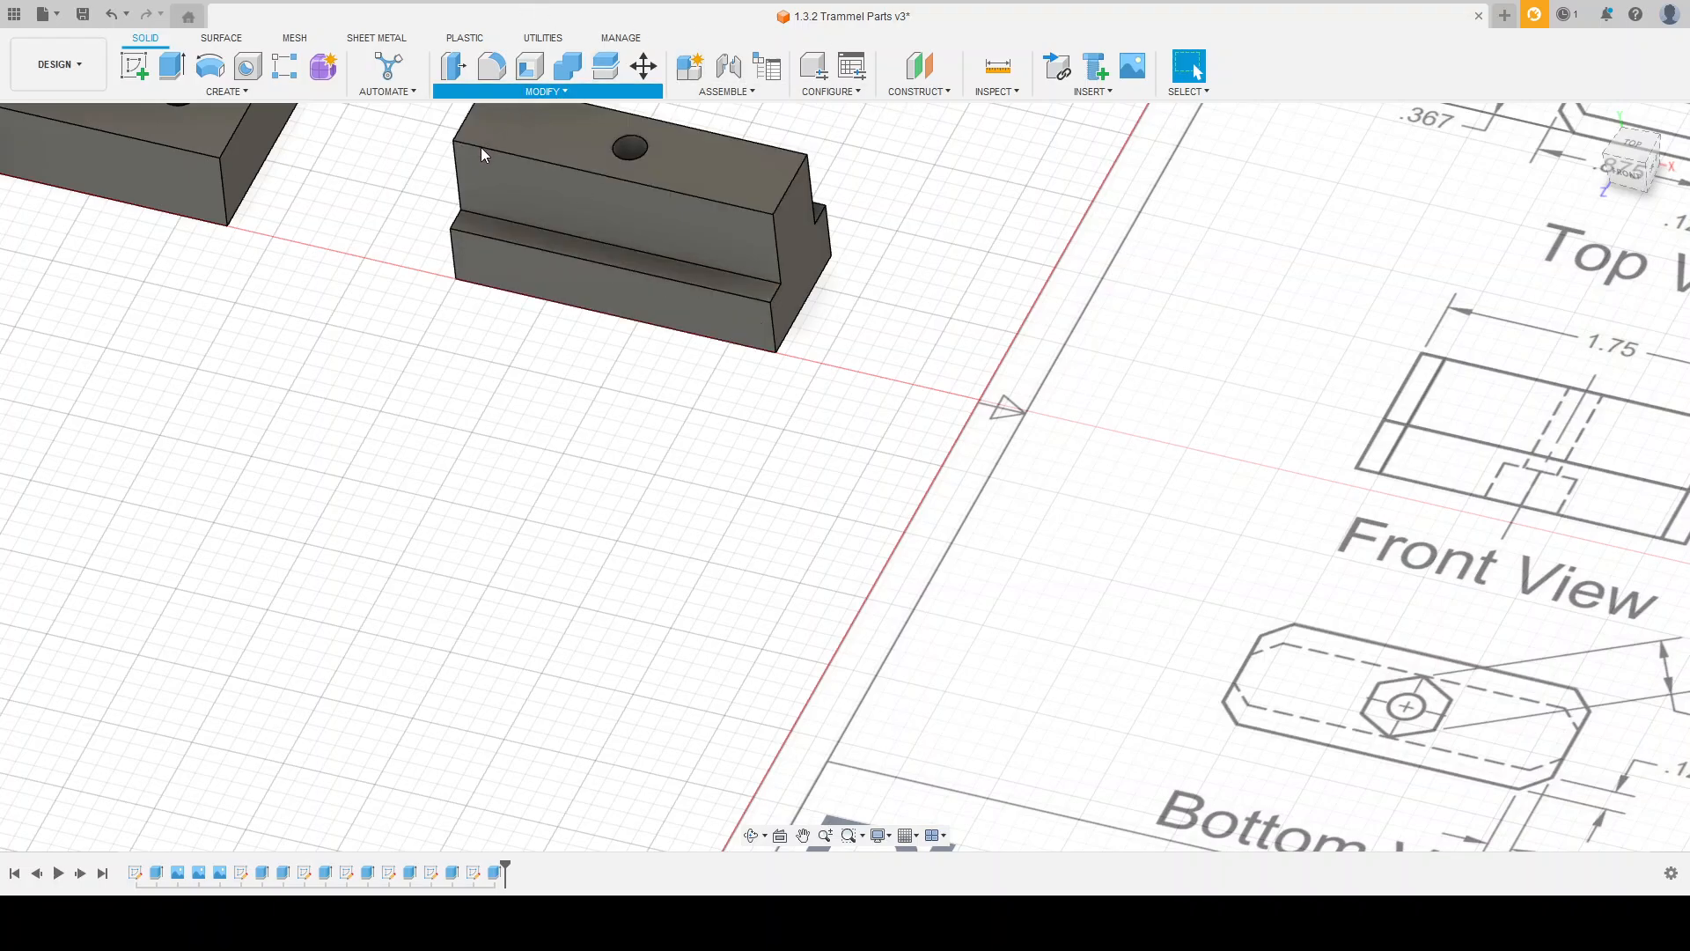
pyautogui.click(778, 249)
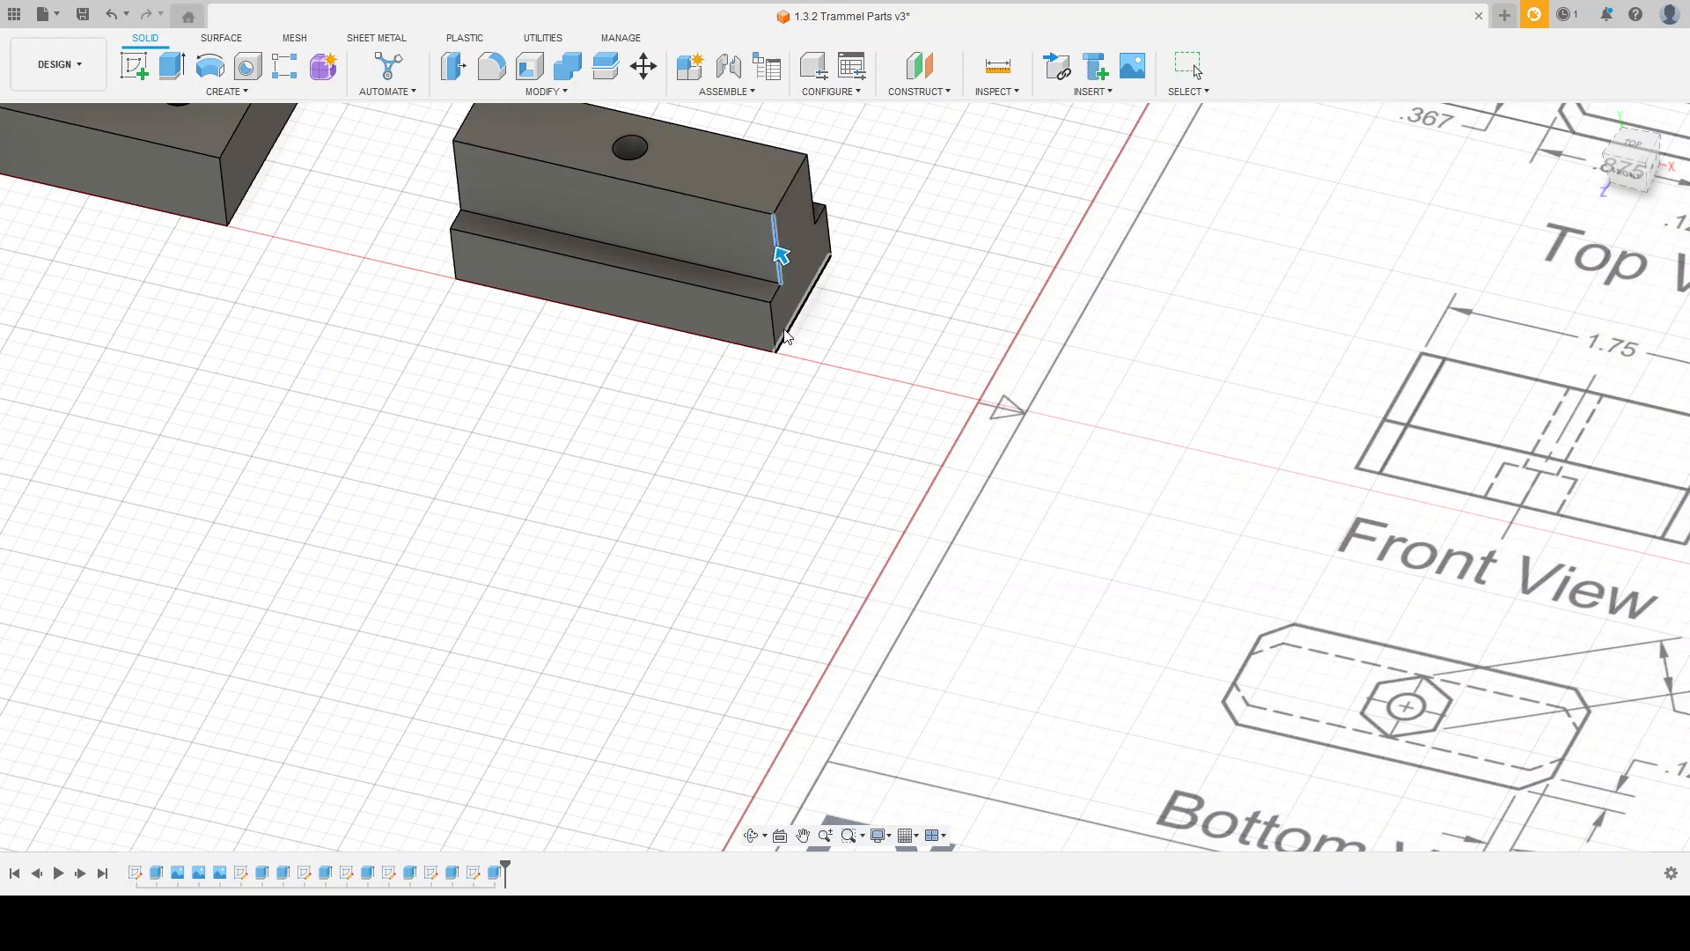
pyautogui.click(828, 233)
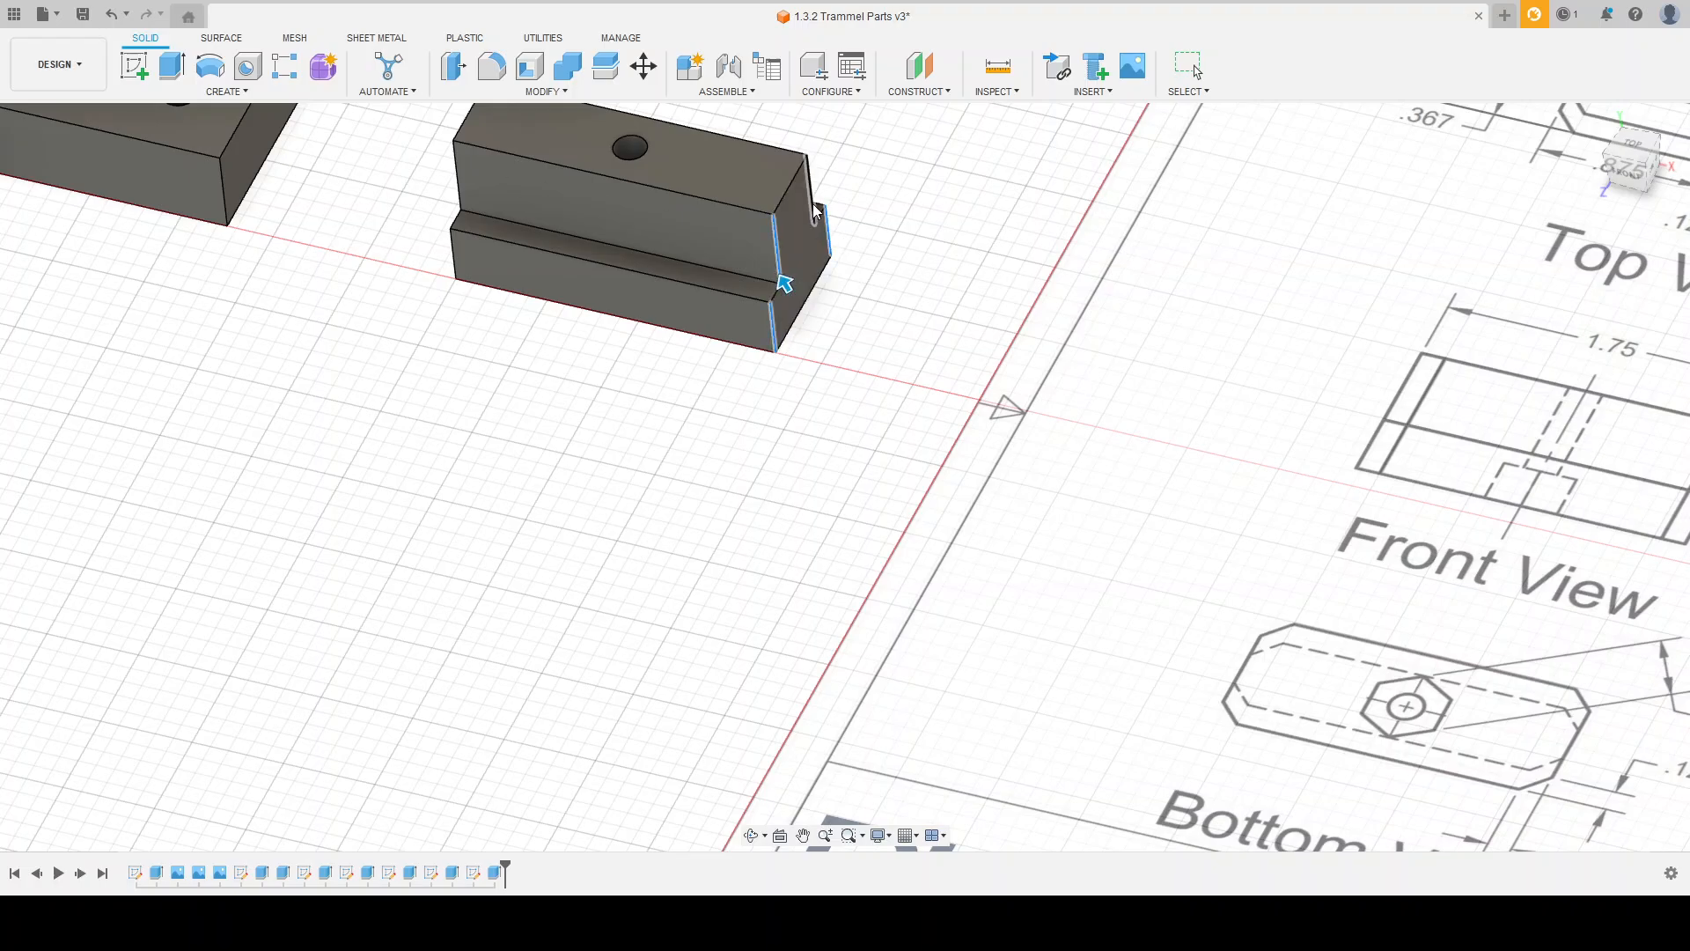
pyautogui.click(462, 182)
pyautogui.click(453, 262)
pyautogui.keyDown('shift'); pyautogui.moveTo(562, 382); pyautogui.dragTo(551, 227, button='middle'); pyautogui.keyUp('shift')
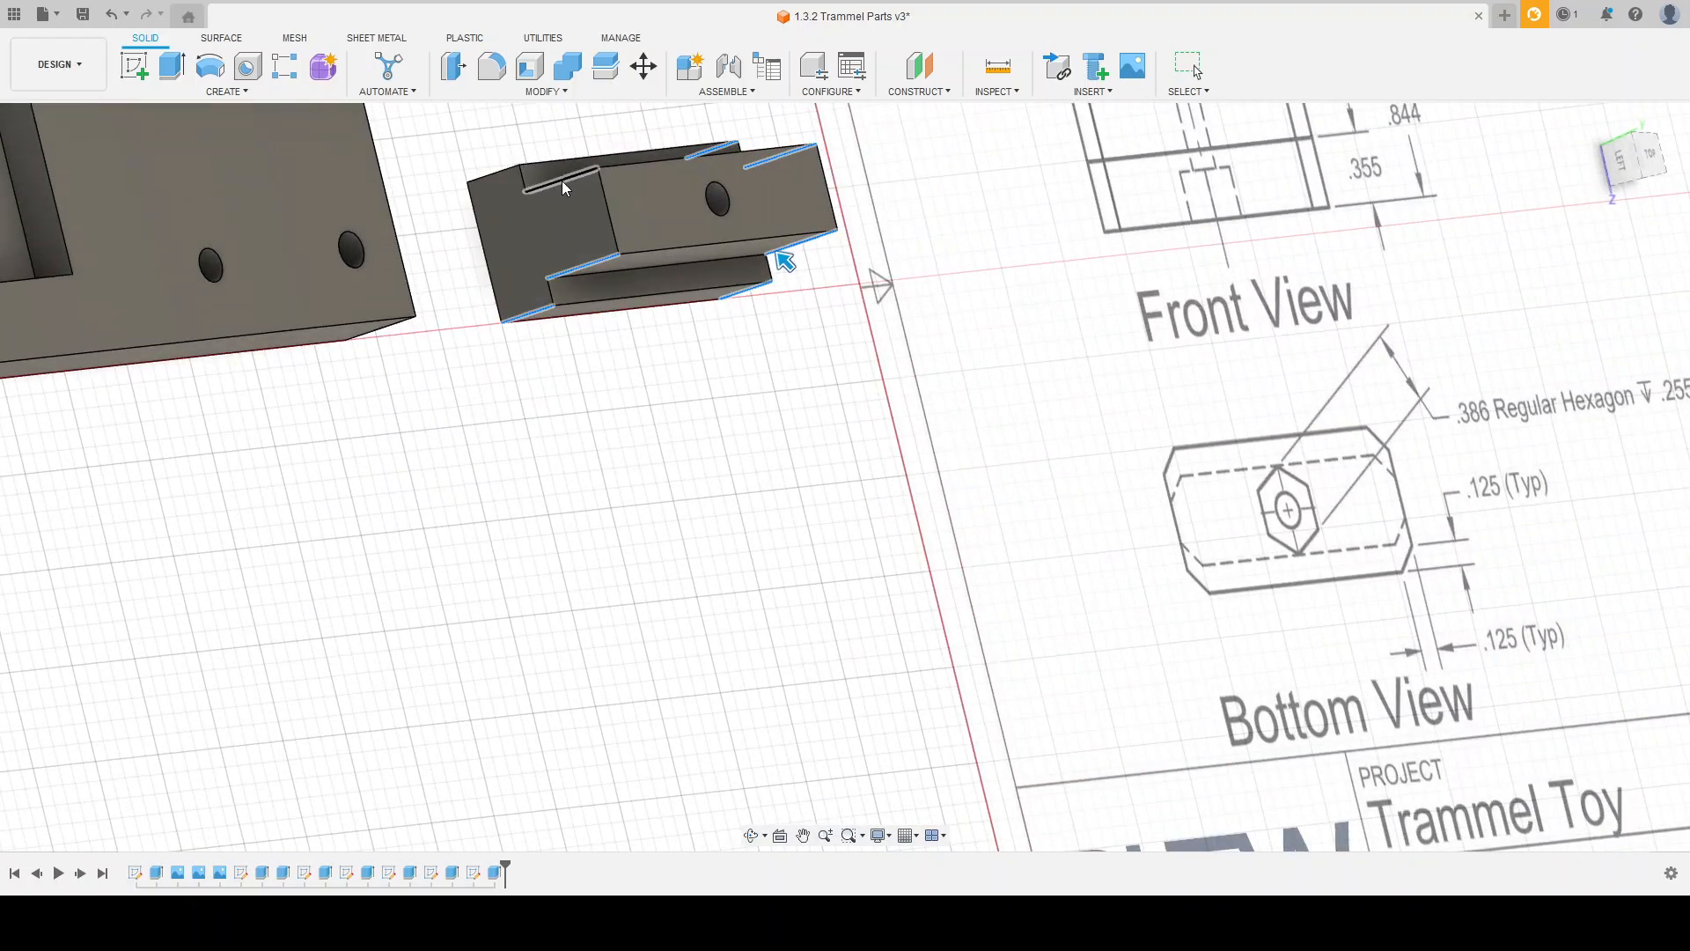
pyautogui.click(564, 185)
pyautogui.moveTo(631, 355)
pyautogui.keyDown('shift'); pyautogui.mouseDown(button='middle')
pyautogui.moveTo(641, 384)
pyautogui.moveTo(553, 346)
pyautogui.moveTo(614, 364)
pyautogui.mouseUp(button='middle'); pyautogui.keyUp('shift')
pyautogui.scroll(2, 717, 156)
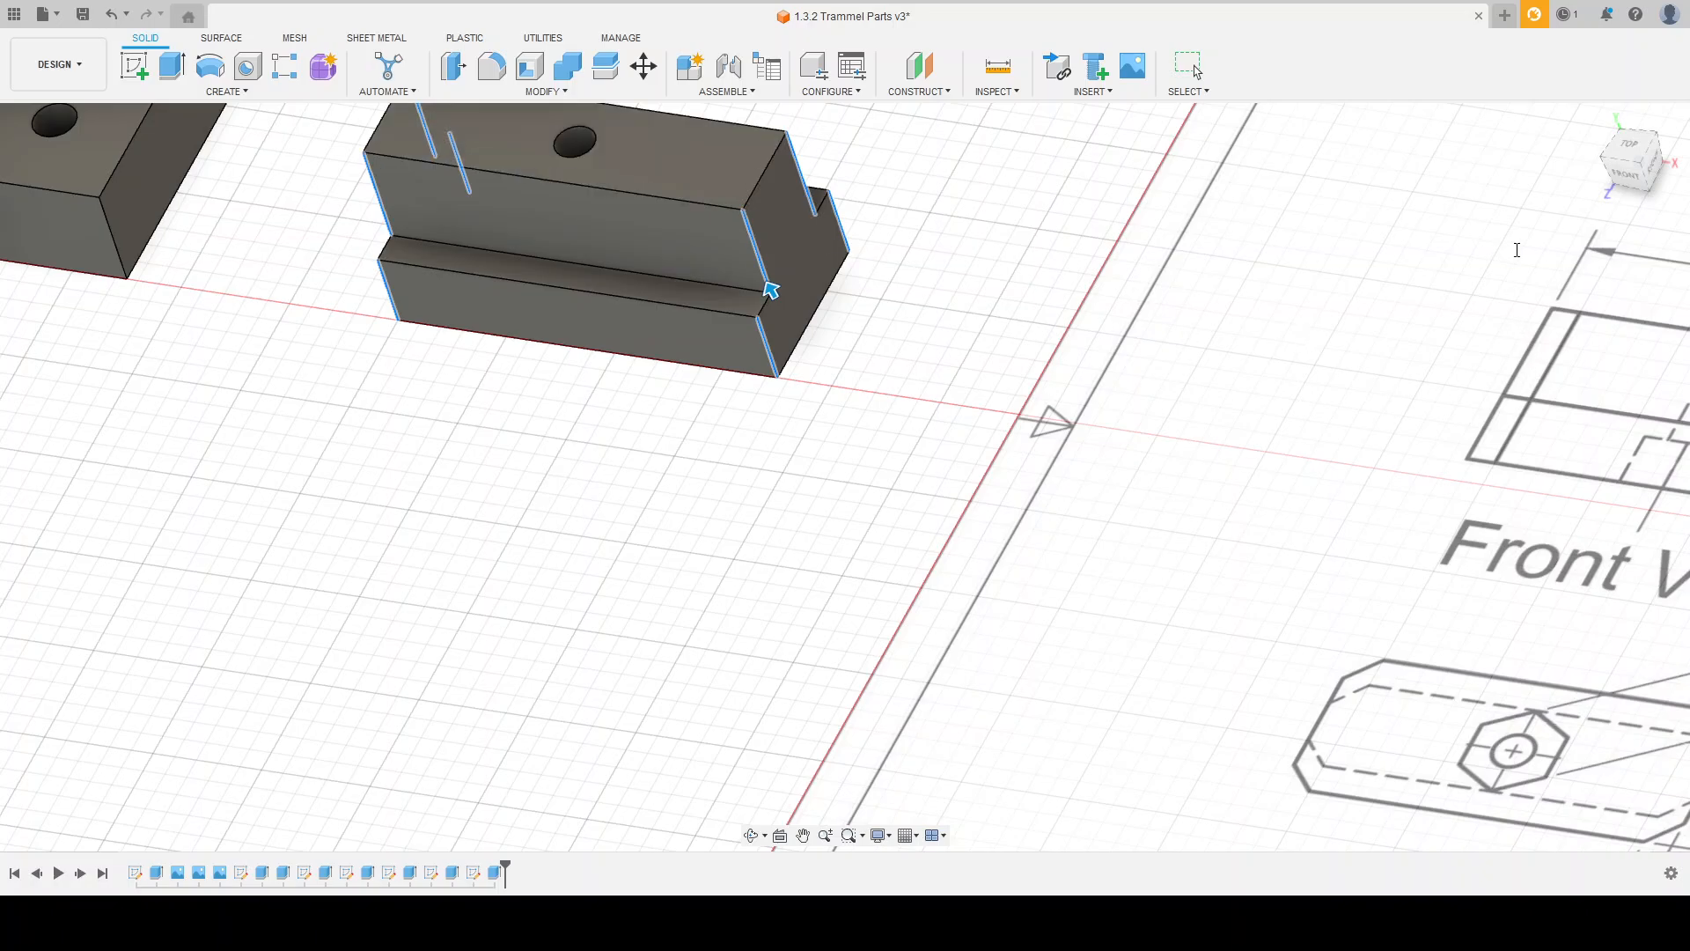
pyautogui.scroll(-2, 934, 365)
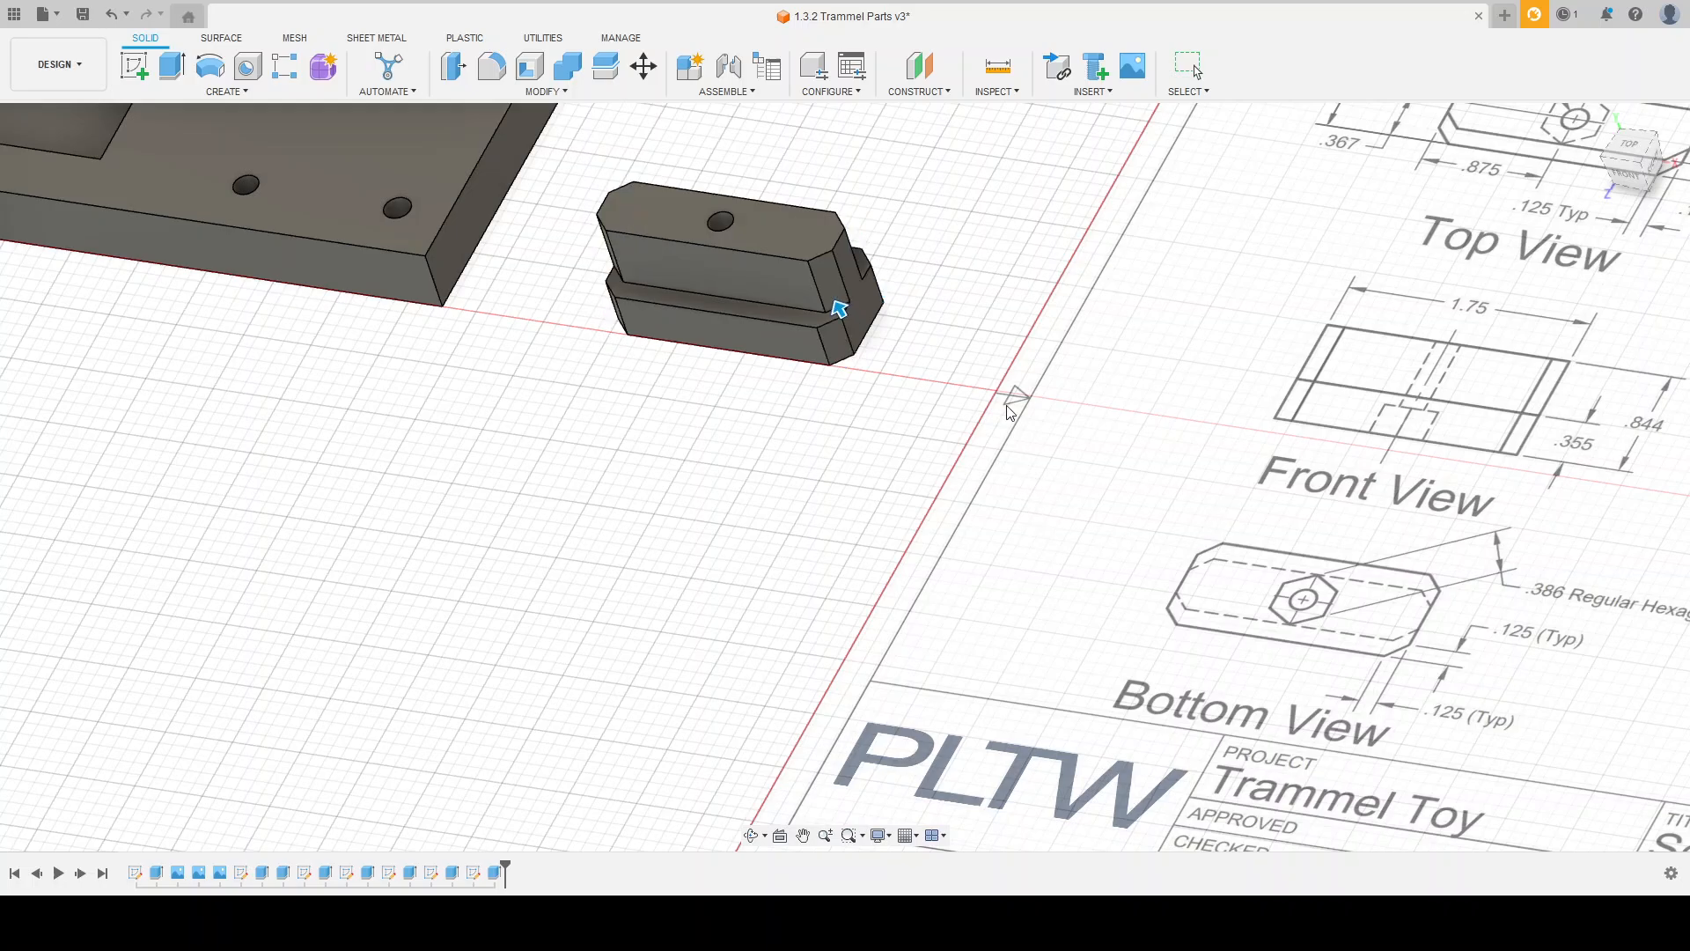
pyautogui.press('Return')
pyautogui.moveTo(918, 321)
pyautogui.keyDown('shift'); pyautogui.mouseDown(button='middle')
pyautogui.moveTo(943, 352)
pyautogui.moveTo(932, 390)
pyautogui.moveTo(955, 302)
pyautogui.moveTo(822, 340)
pyautogui.mouseUp(button='middle'); pyautogui.keyUp('shift')
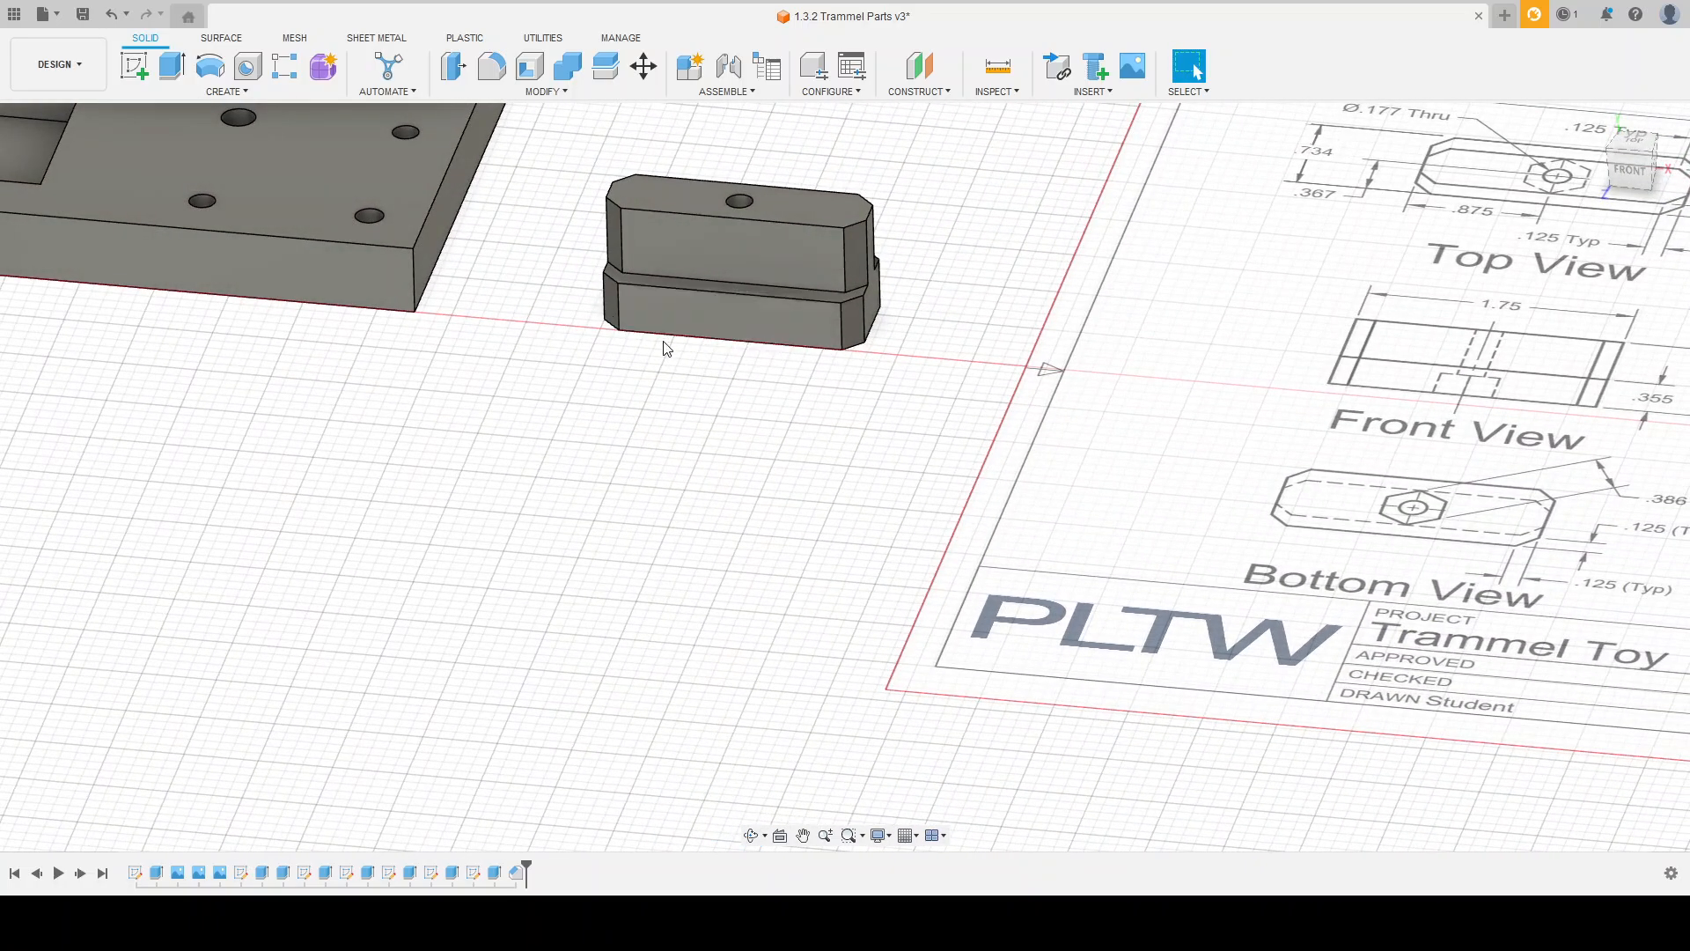
pyautogui.scroll(-2, 664, 347)
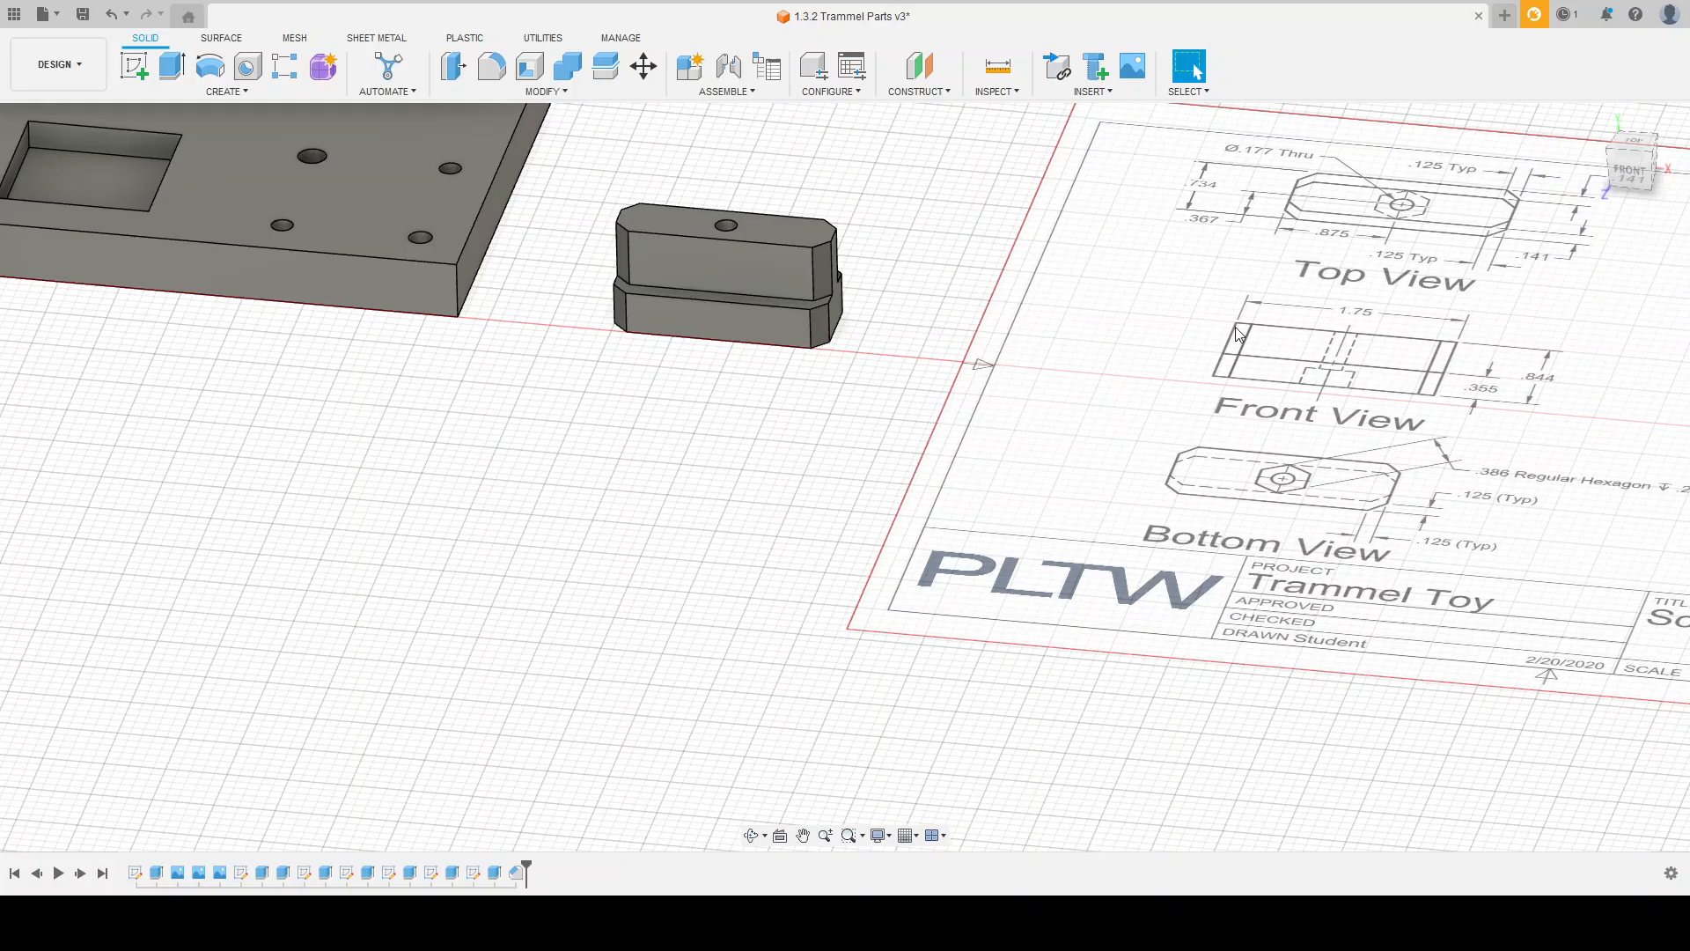
# Step: Look over the finished parts, selecting the base plate body and the slide block body in turn
pyautogui.scroll(-2, 896, 365)
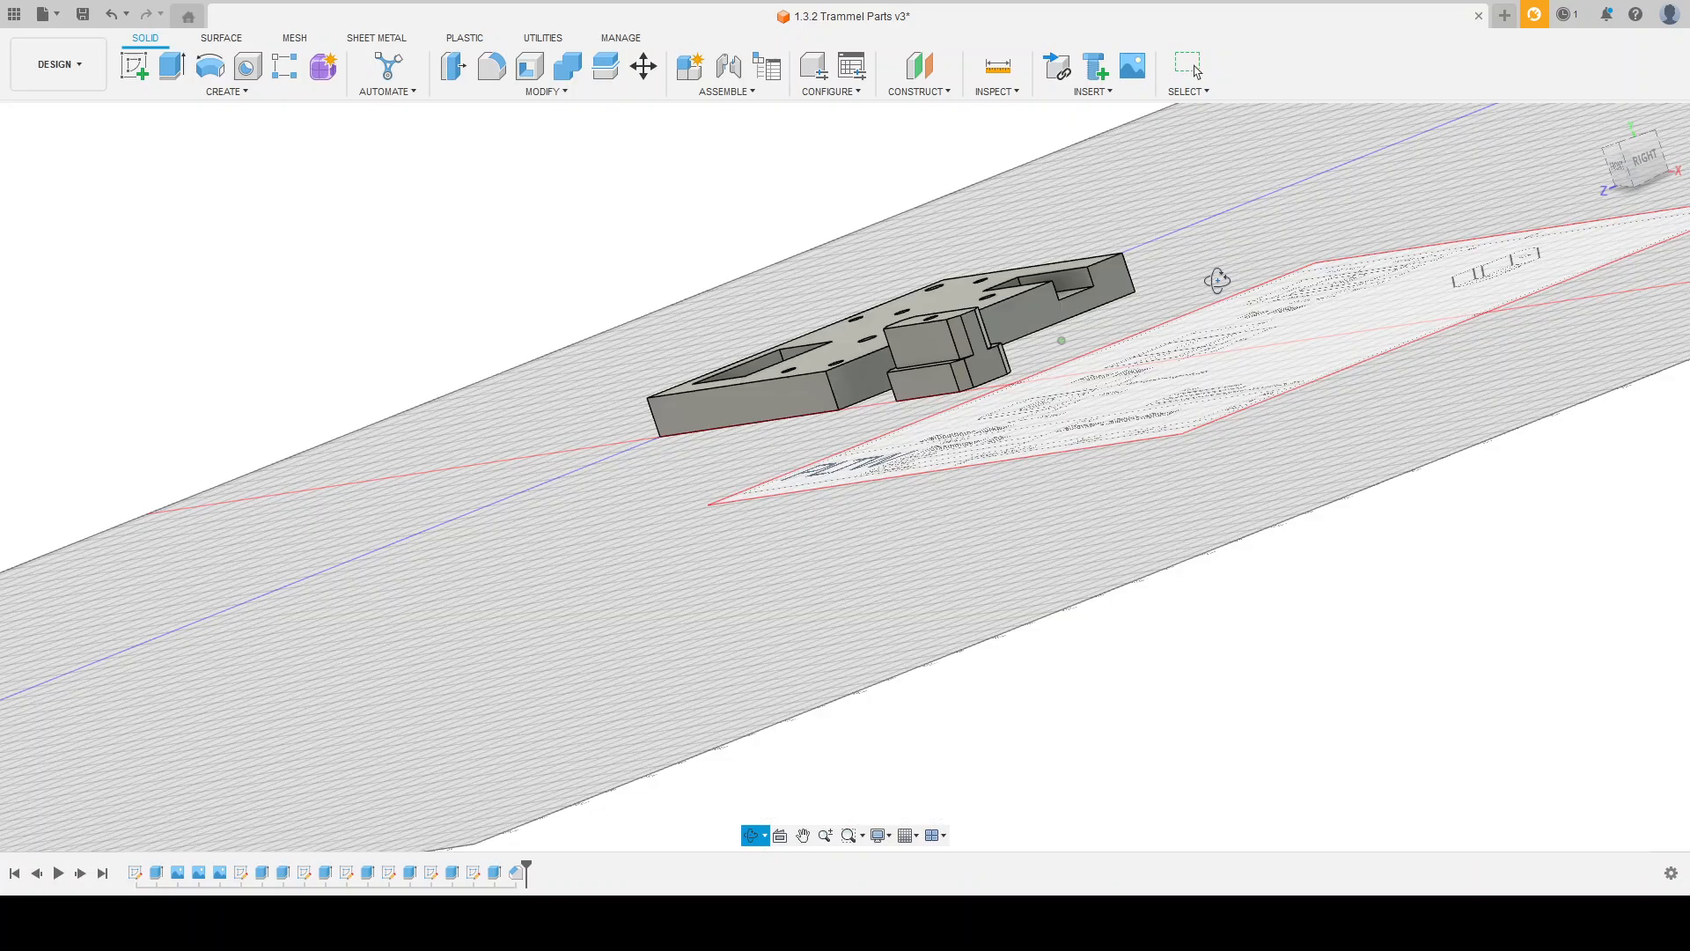
pyautogui.moveTo(1300, 312)
pyautogui.keyDown('shift'); pyautogui.mouseDown(button='middle')
pyautogui.moveTo(1216, 275)
pyautogui.moveTo(1229, 320)
pyautogui.mouseUp(button='middle'); pyautogui.keyUp('shift')
pyautogui.moveTo(975, 368)
pyautogui.keyDown('shift'); pyautogui.mouseDown(button='middle')
pyautogui.moveTo(954, 335)
pyautogui.moveTo(1019, 366)
pyautogui.moveTo(859, 432)
pyautogui.mouseUp(button='middle'); pyautogui.keyUp('shift')
pyautogui.scroll(3, 906, 225)
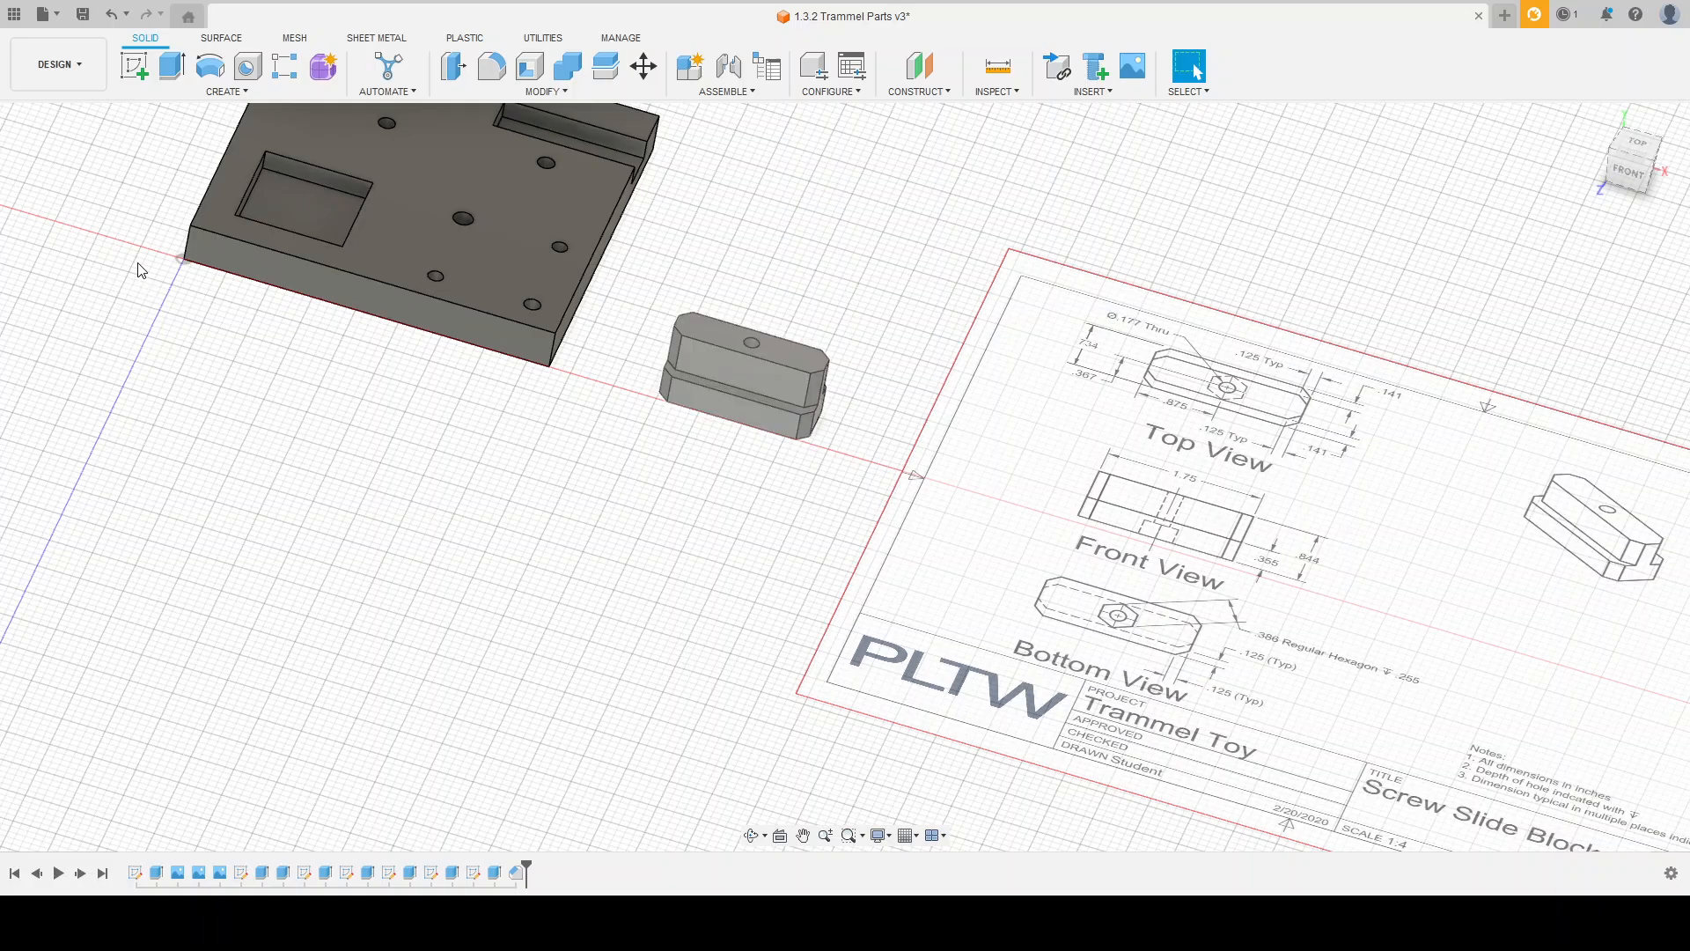
pyautogui.scroll(-2, 695, 573)
pyautogui.scroll(3, 664, 423)
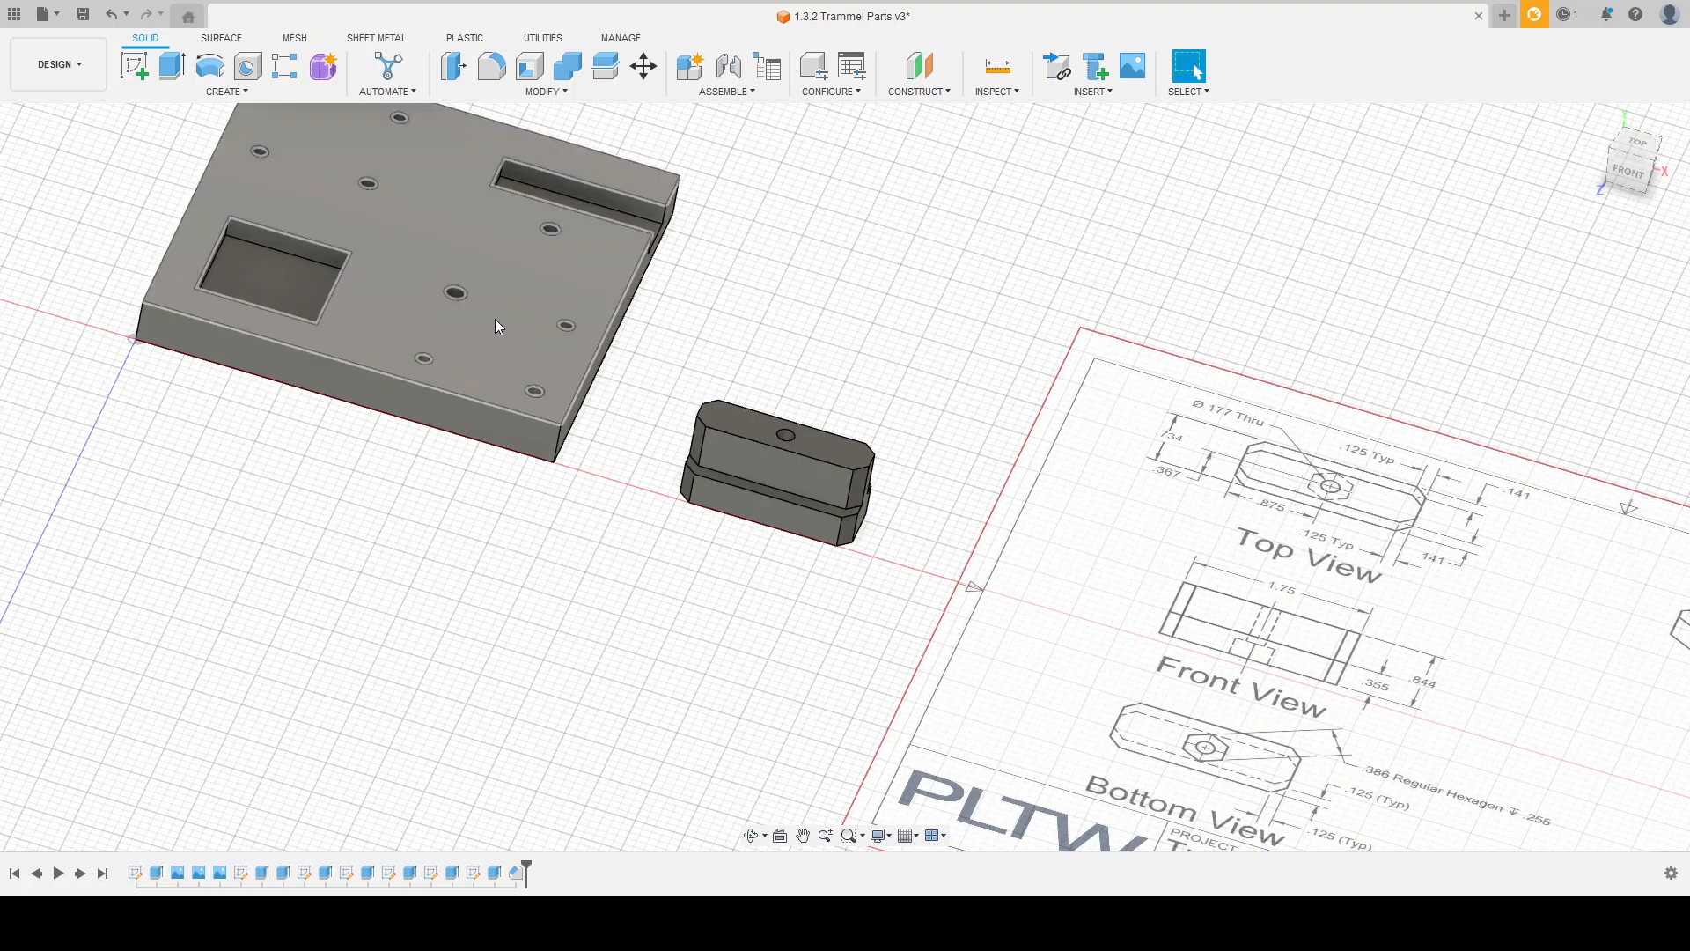
pyautogui.click(134, 256)
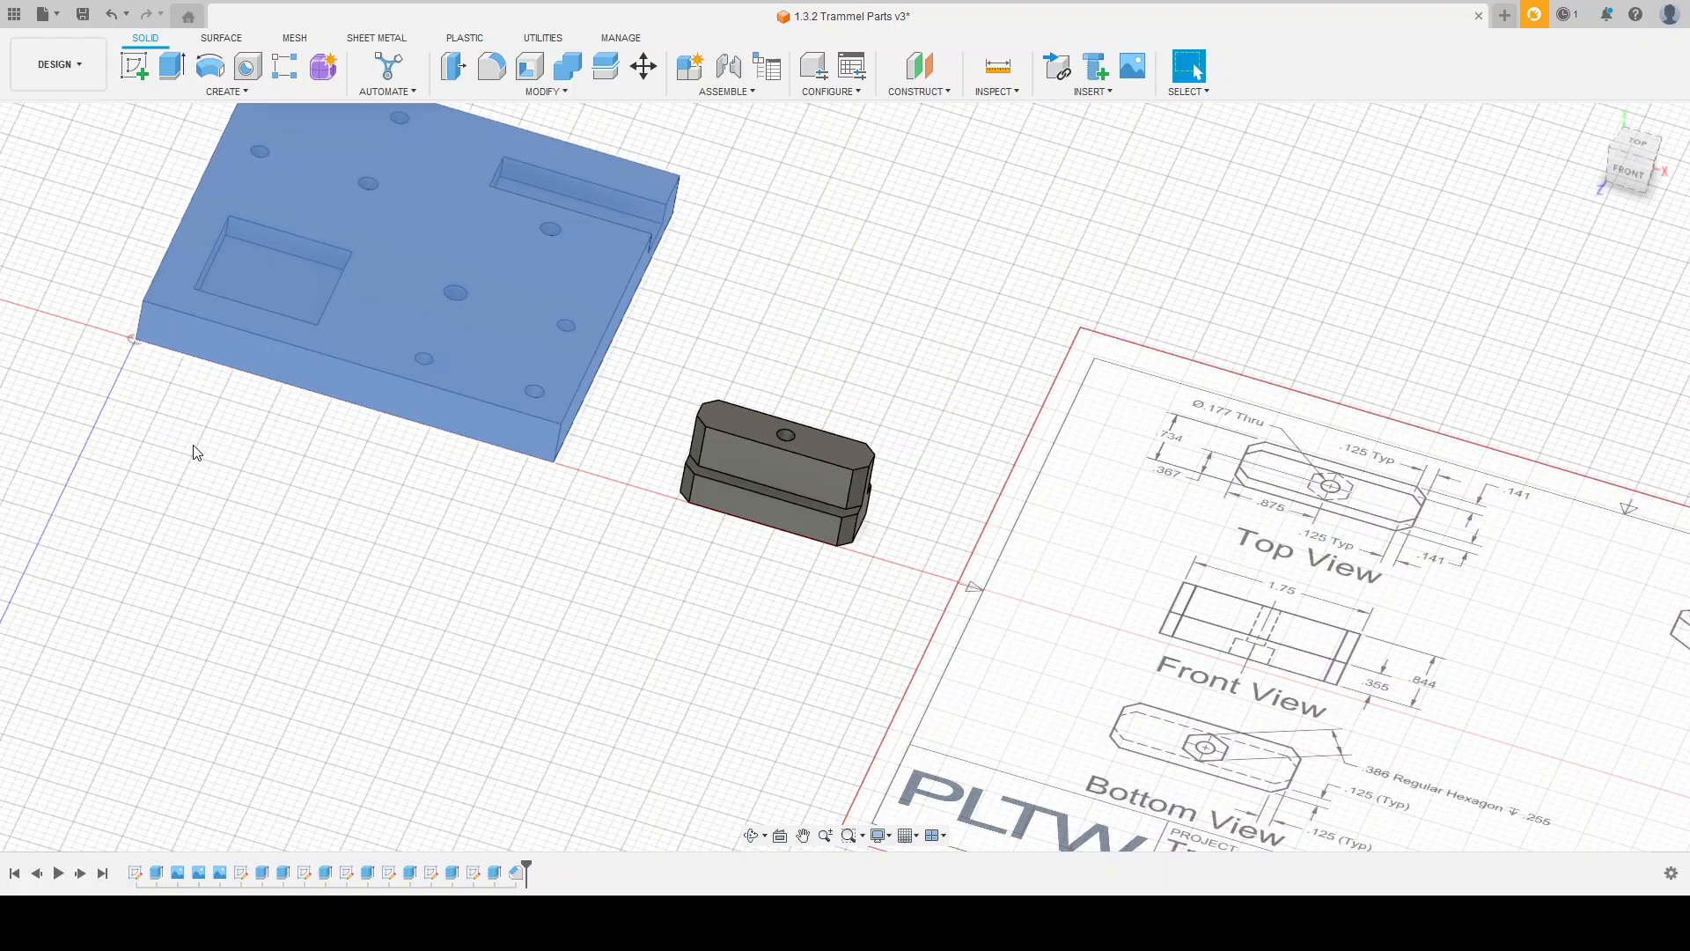
pyautogui.click(187, 555)
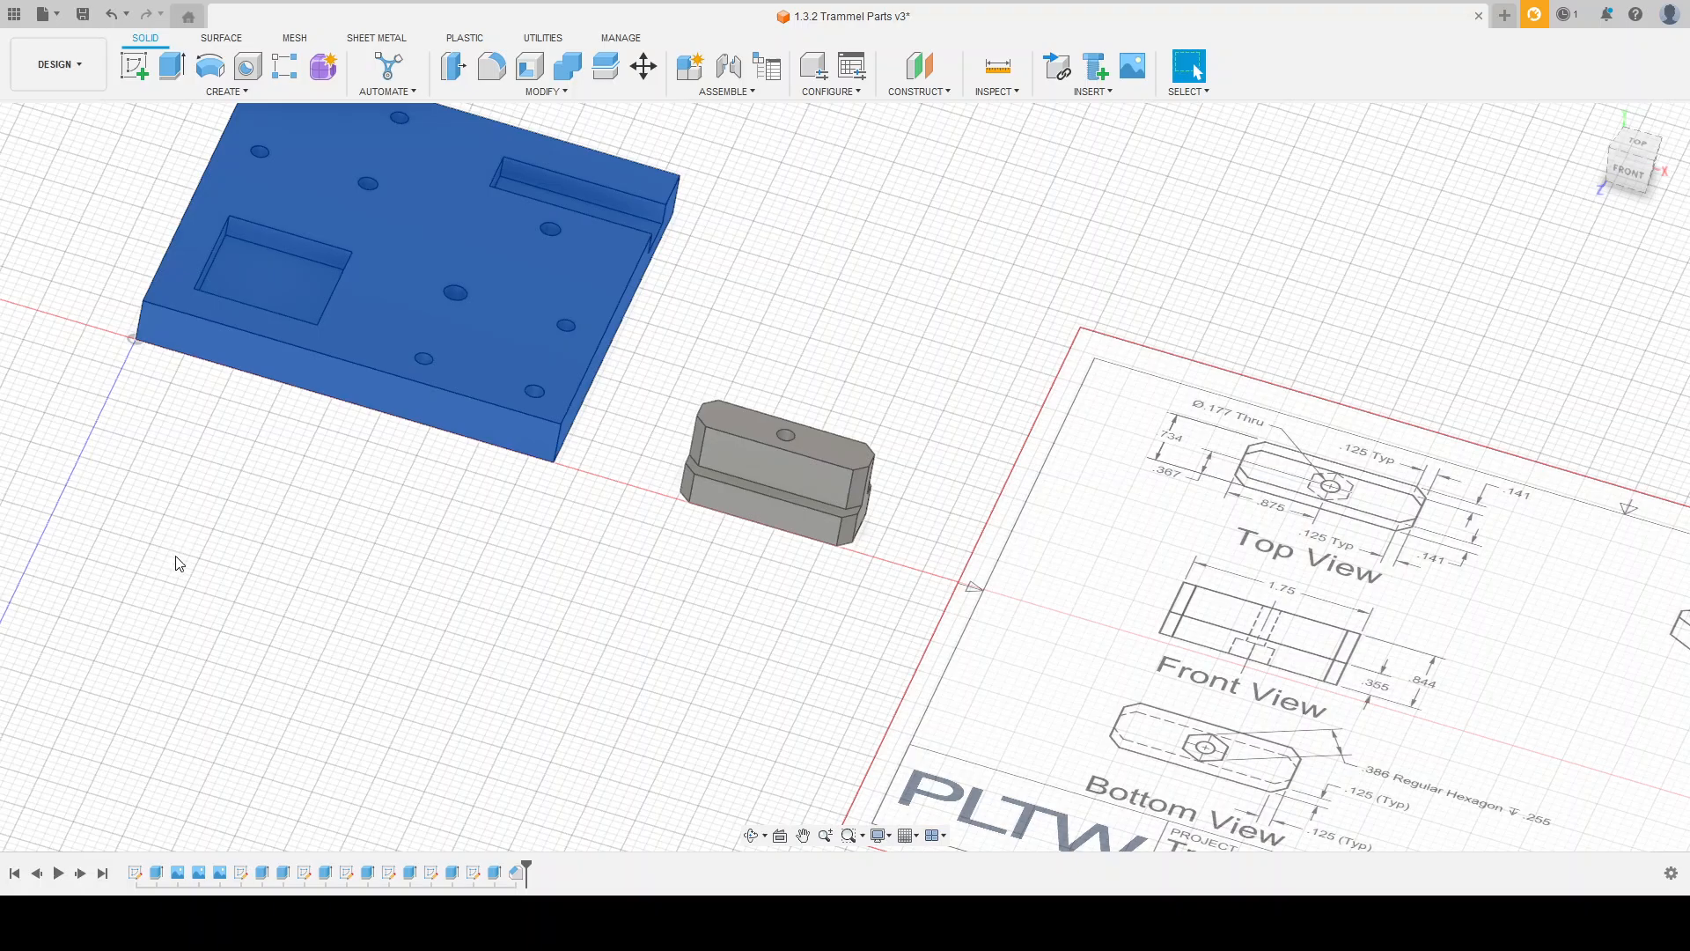
pyautogui.click(204, 568)
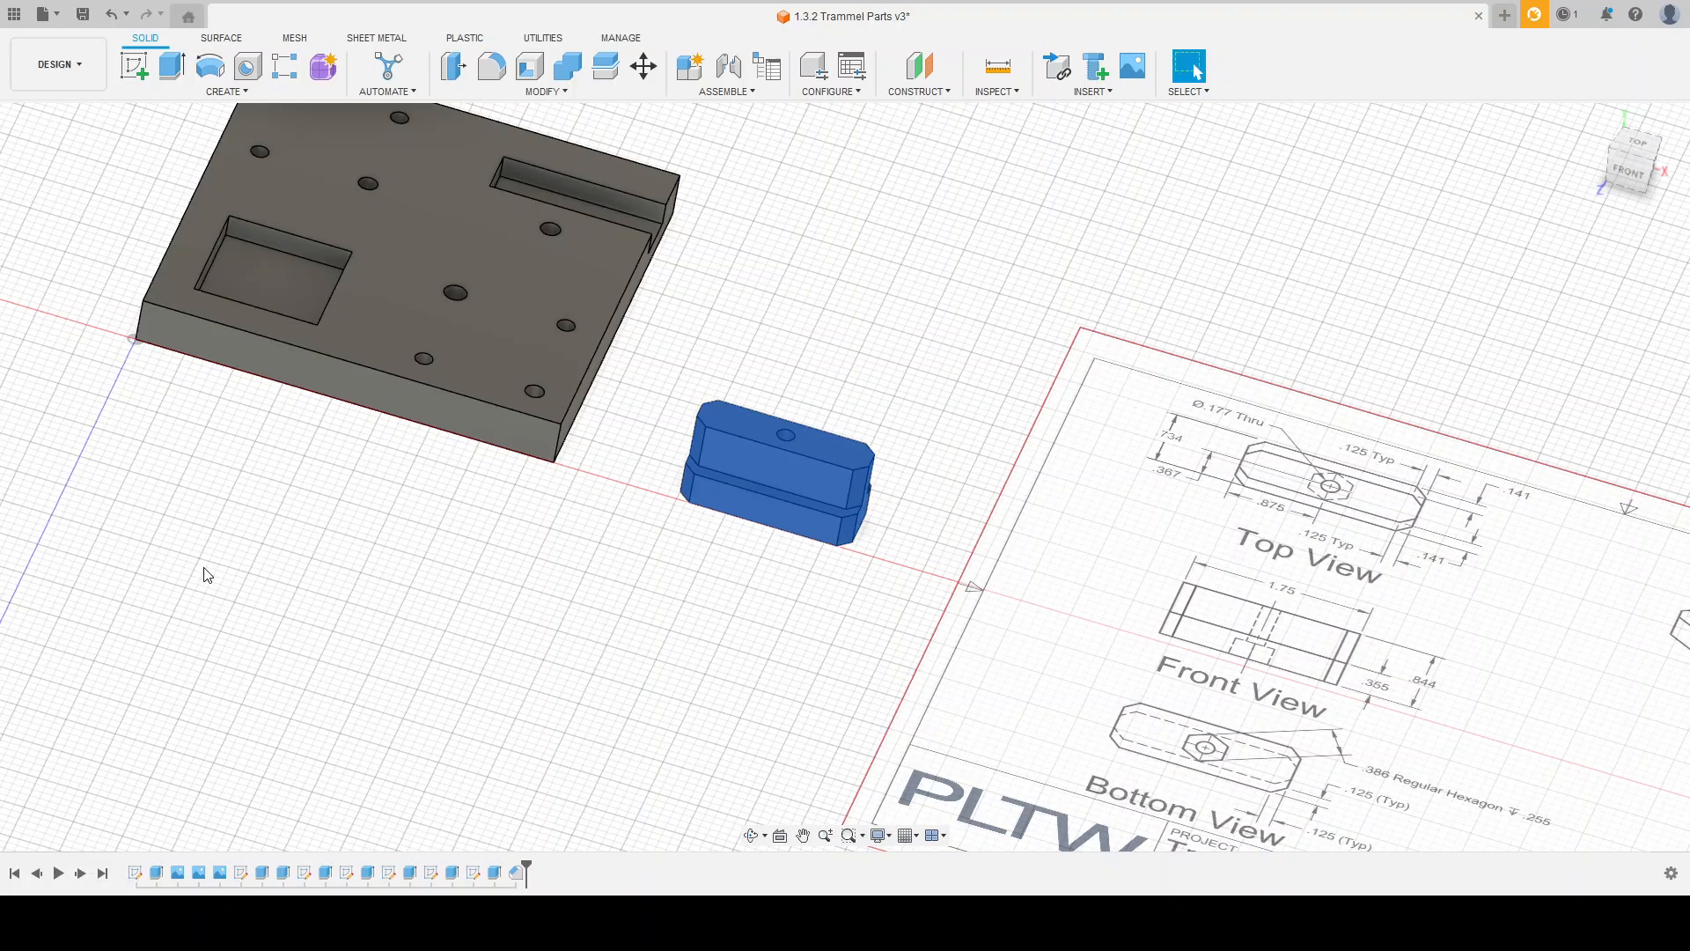
pyautogui.click(398, 539)
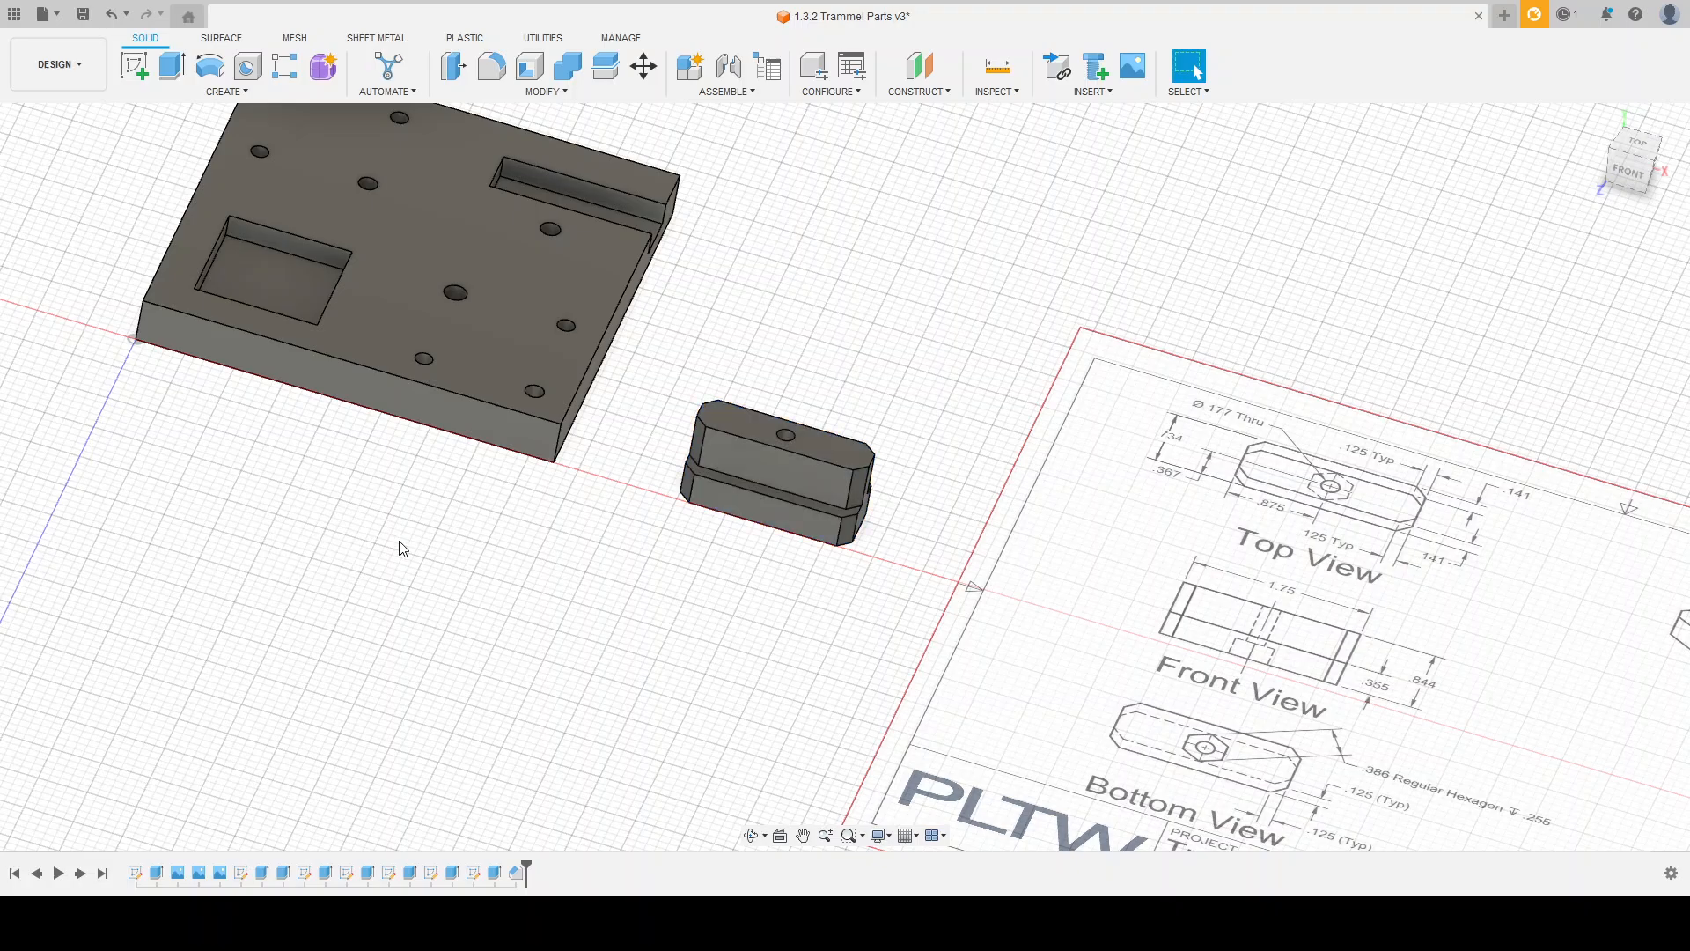
pyautogui.moveTo(627, 608)
pyautogui.keyDown('shift'); pyautogui.mouseDown(button='middle')
pyautogui.moveTo(629, 577)
pyautogui.moveTo(638, 596)
pyautogui.mouseUp(button='middle'); pyautogui.keyUp('shift')
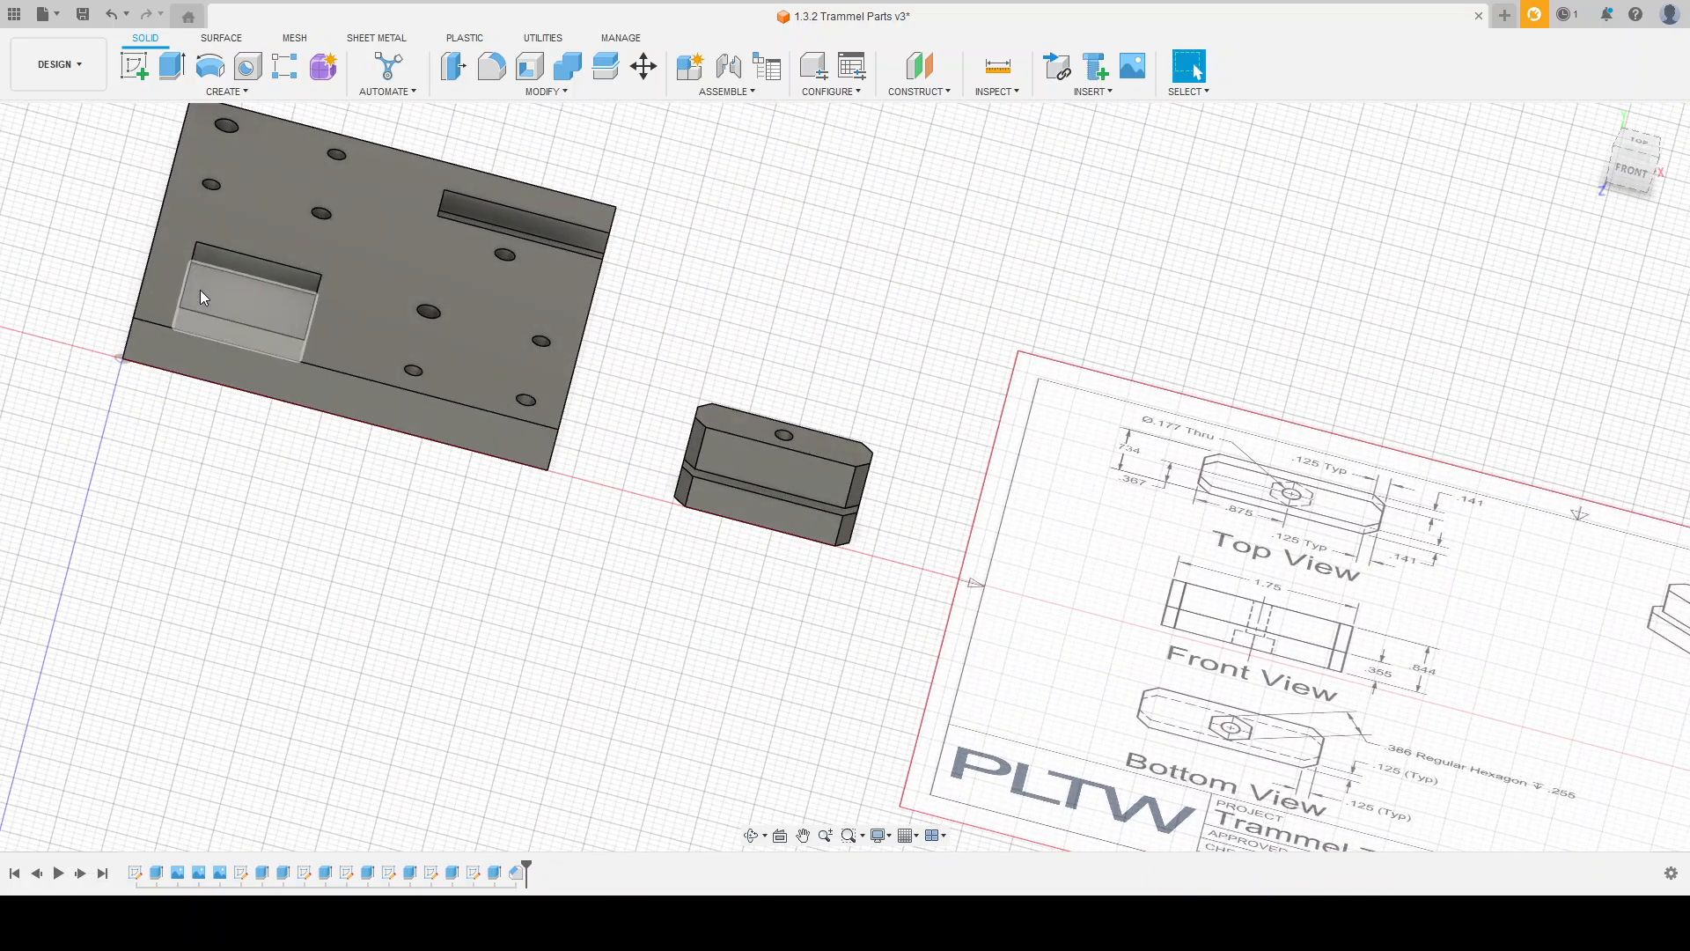
# Step: Hide the Screw Slide Block drawing canvas and show the Pin Slider Block drawing canvas instead
pyautogui.click(146, 264)
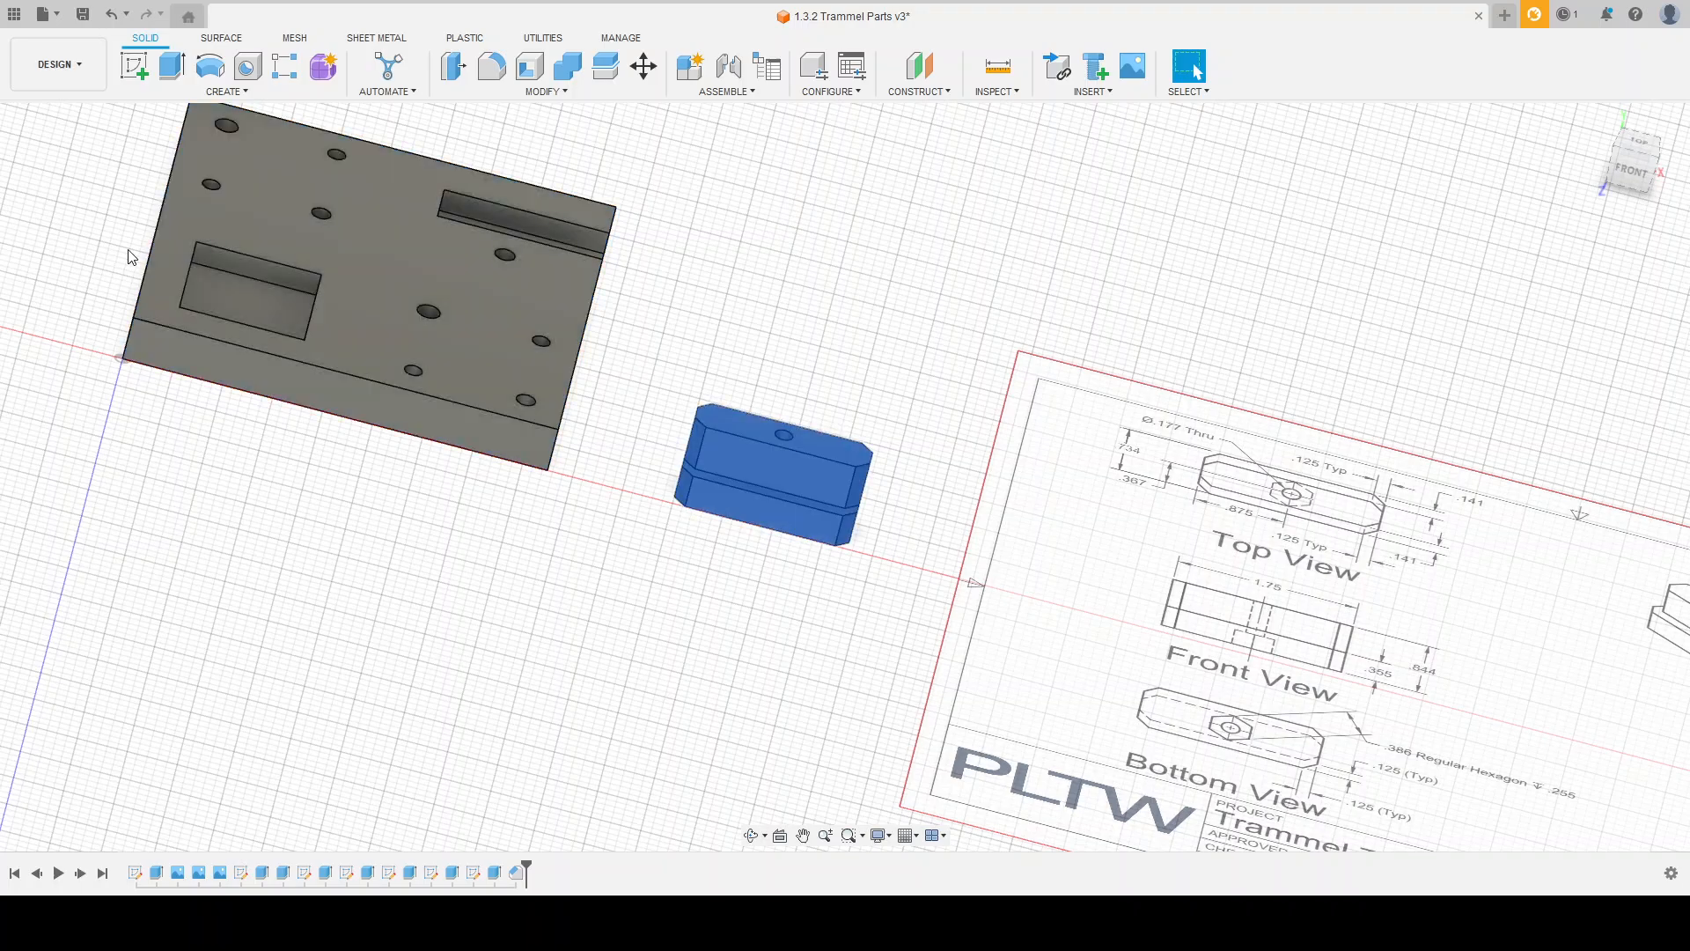
pyautogui.click(134, 257)
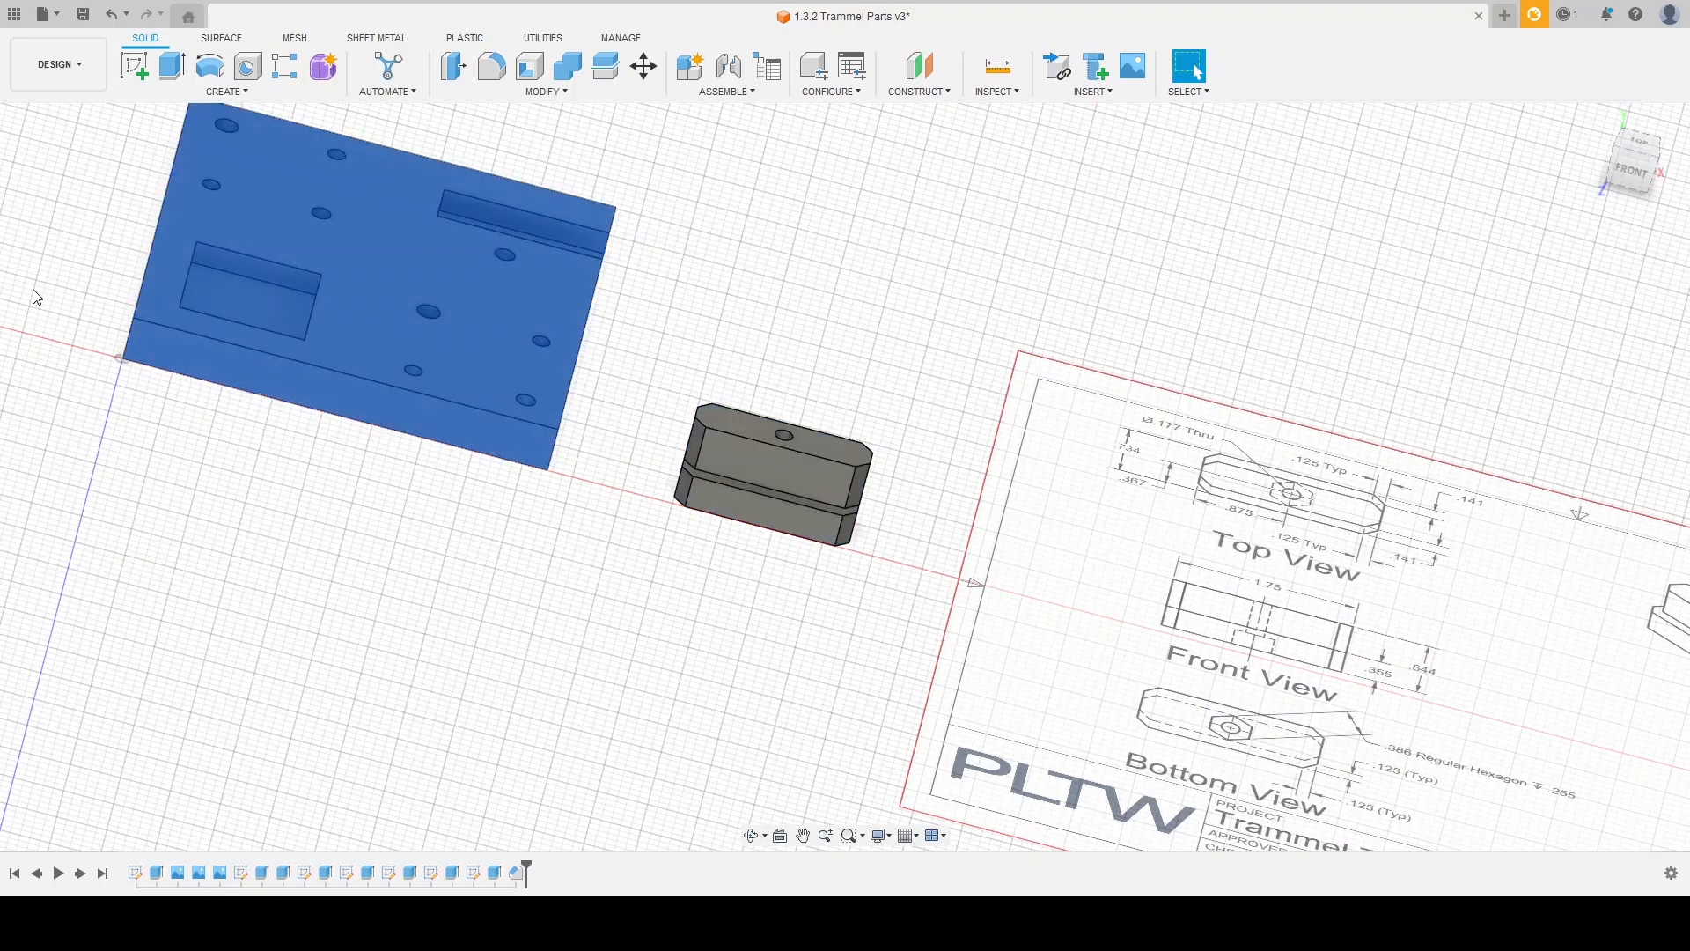
pyautogui.click(82, 330)
pyautogui.click(77, 353)
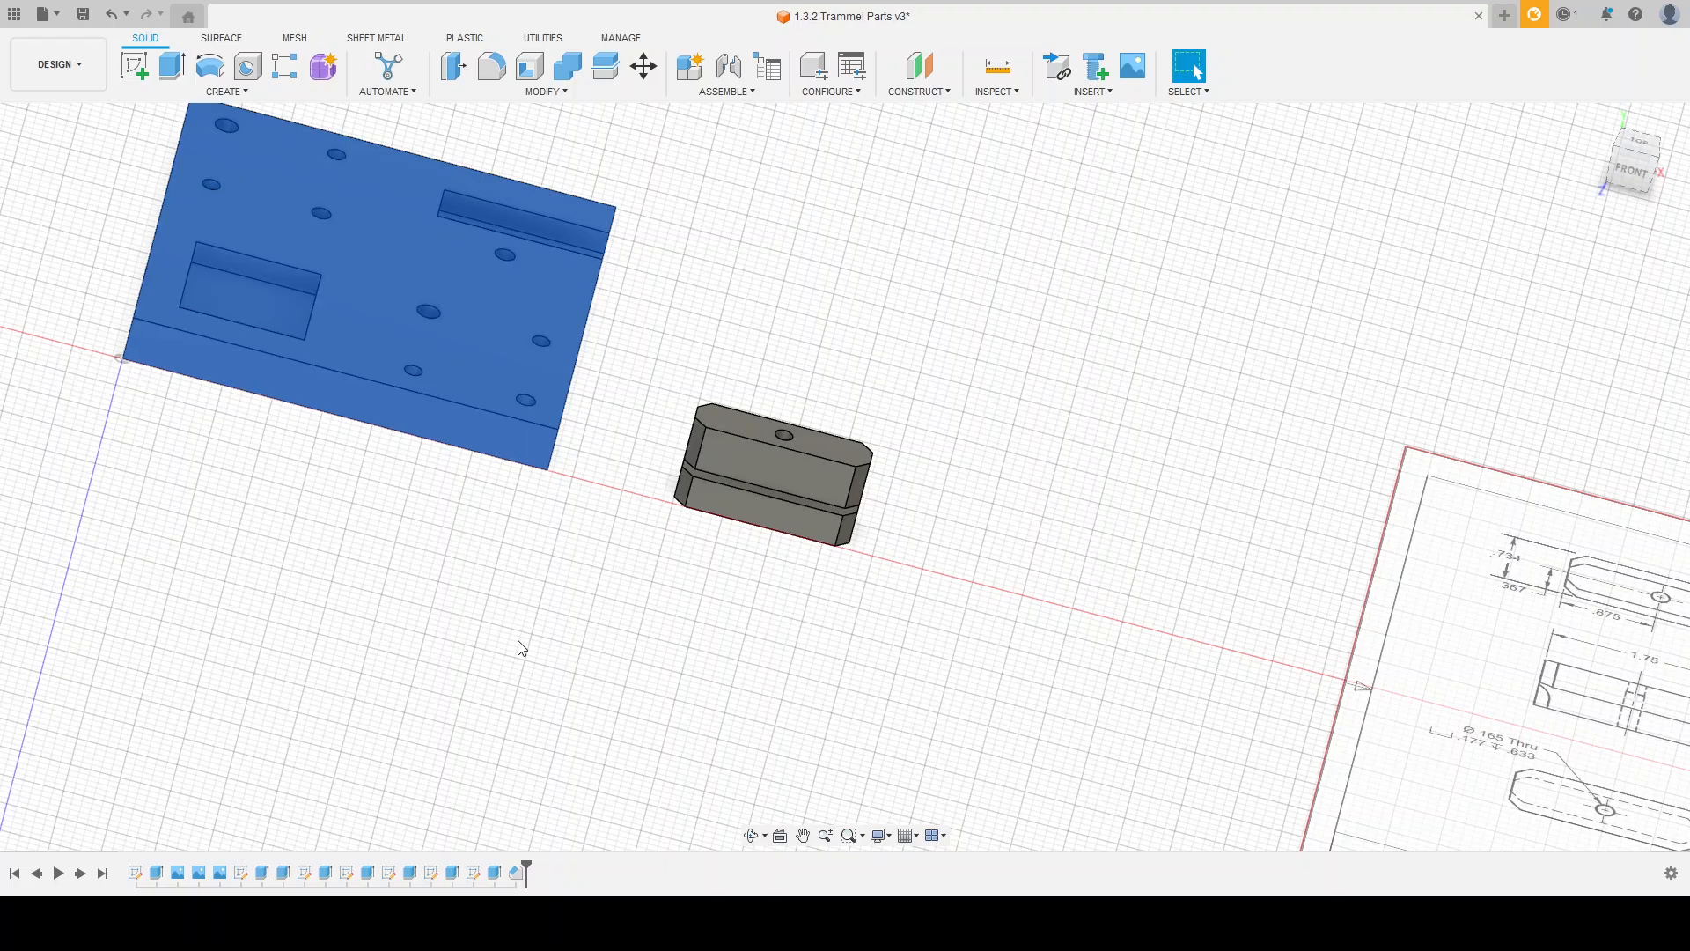
pyautogui.click(556, 633)
pyautogui.keyDown('shift'); pyautogui.moveTo(555, 633); pyautogui.dragTo(600, 607, button='middle'); pyautogui.keyUp('shift')
pyautogui.scroll(-2, 585, 450)
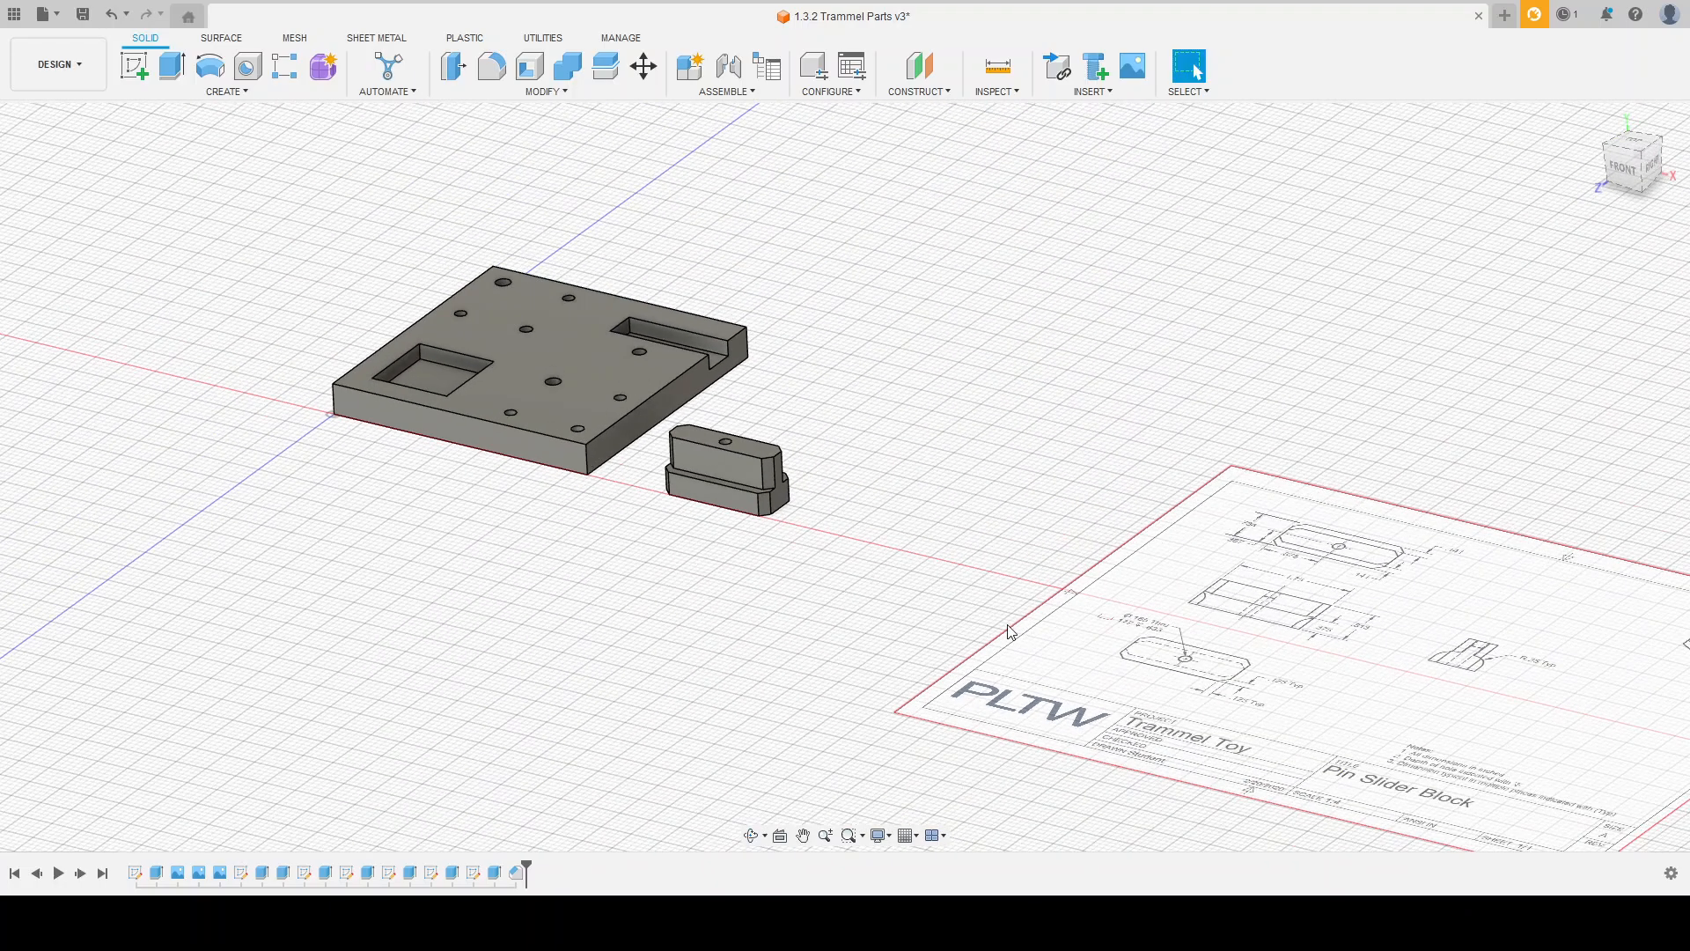
pyautogui.scroll(2, 1415, 803)
pyautogui.keyDown('shift'); pyautogui.moveTo(1211, 556); pyautogui.dragTo(1273, 641, button='middle'); pyautogui.keyUp('shift')
pyautogui.scroll(-2, 698, 508)
pyautogui.scroll(2, 1276, 627)
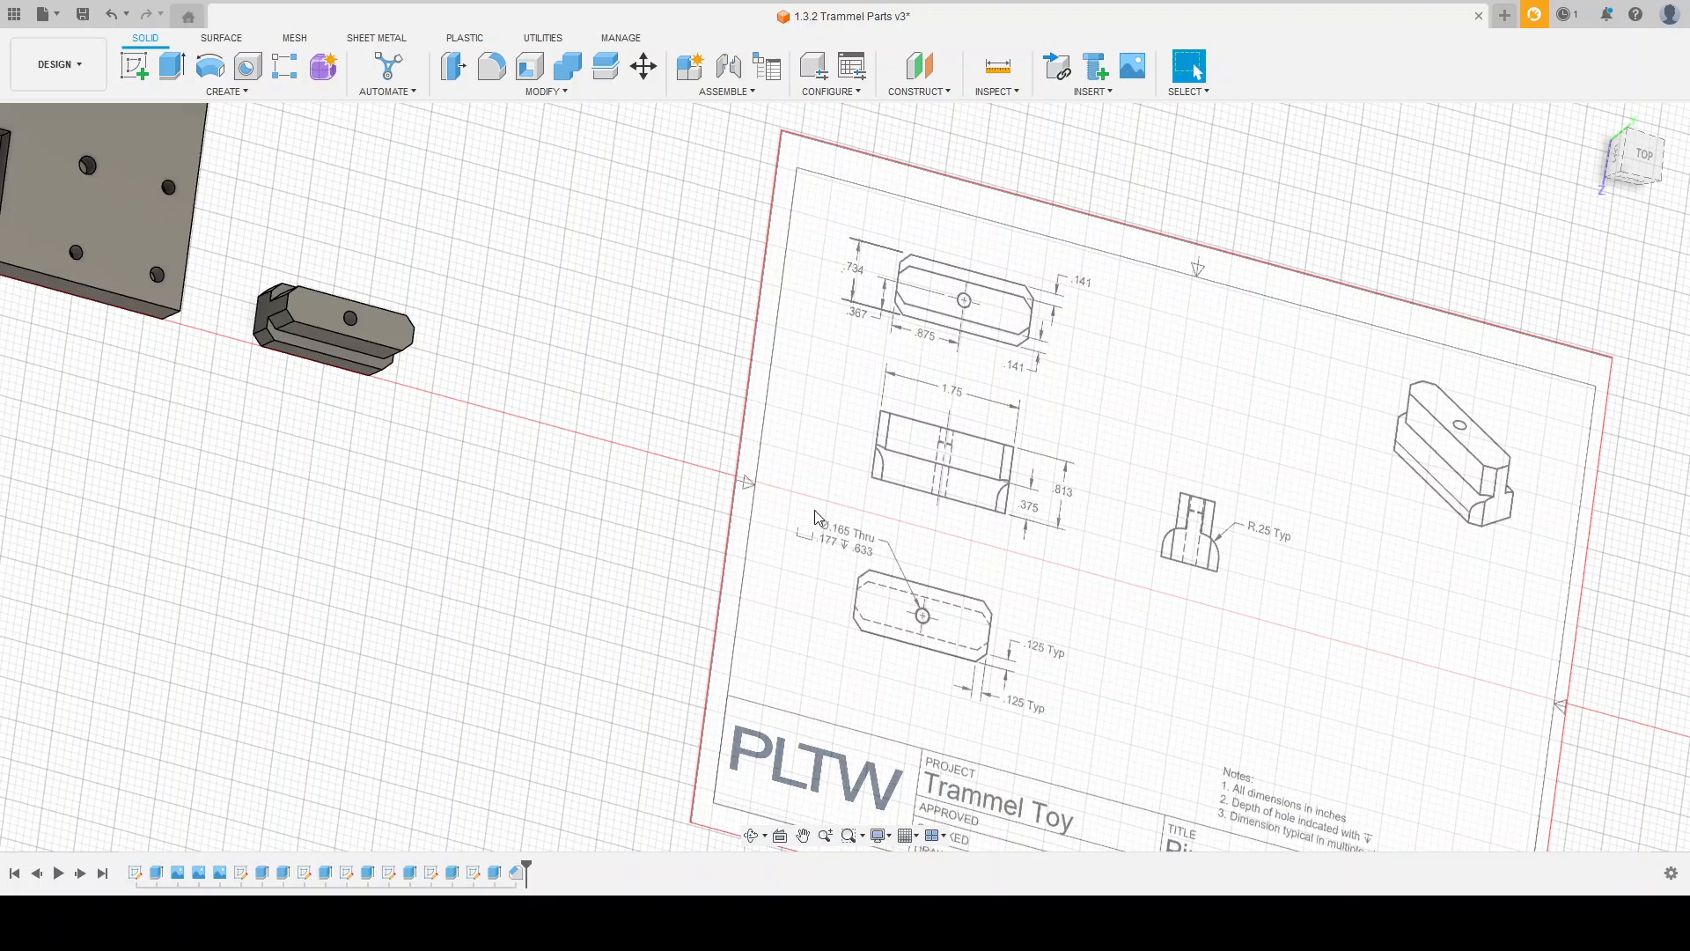
pyautogui.moveTo(649, 452)
pyautogui.keyDown('shift'); pyautogui.mouseDown(button='middle')
pyautogui.moveTo(623, 411)
pyautogui.moveTo(632, 424)
pyautogui.mouseUp(button='middle'); pyautogui.keyUp('shift')
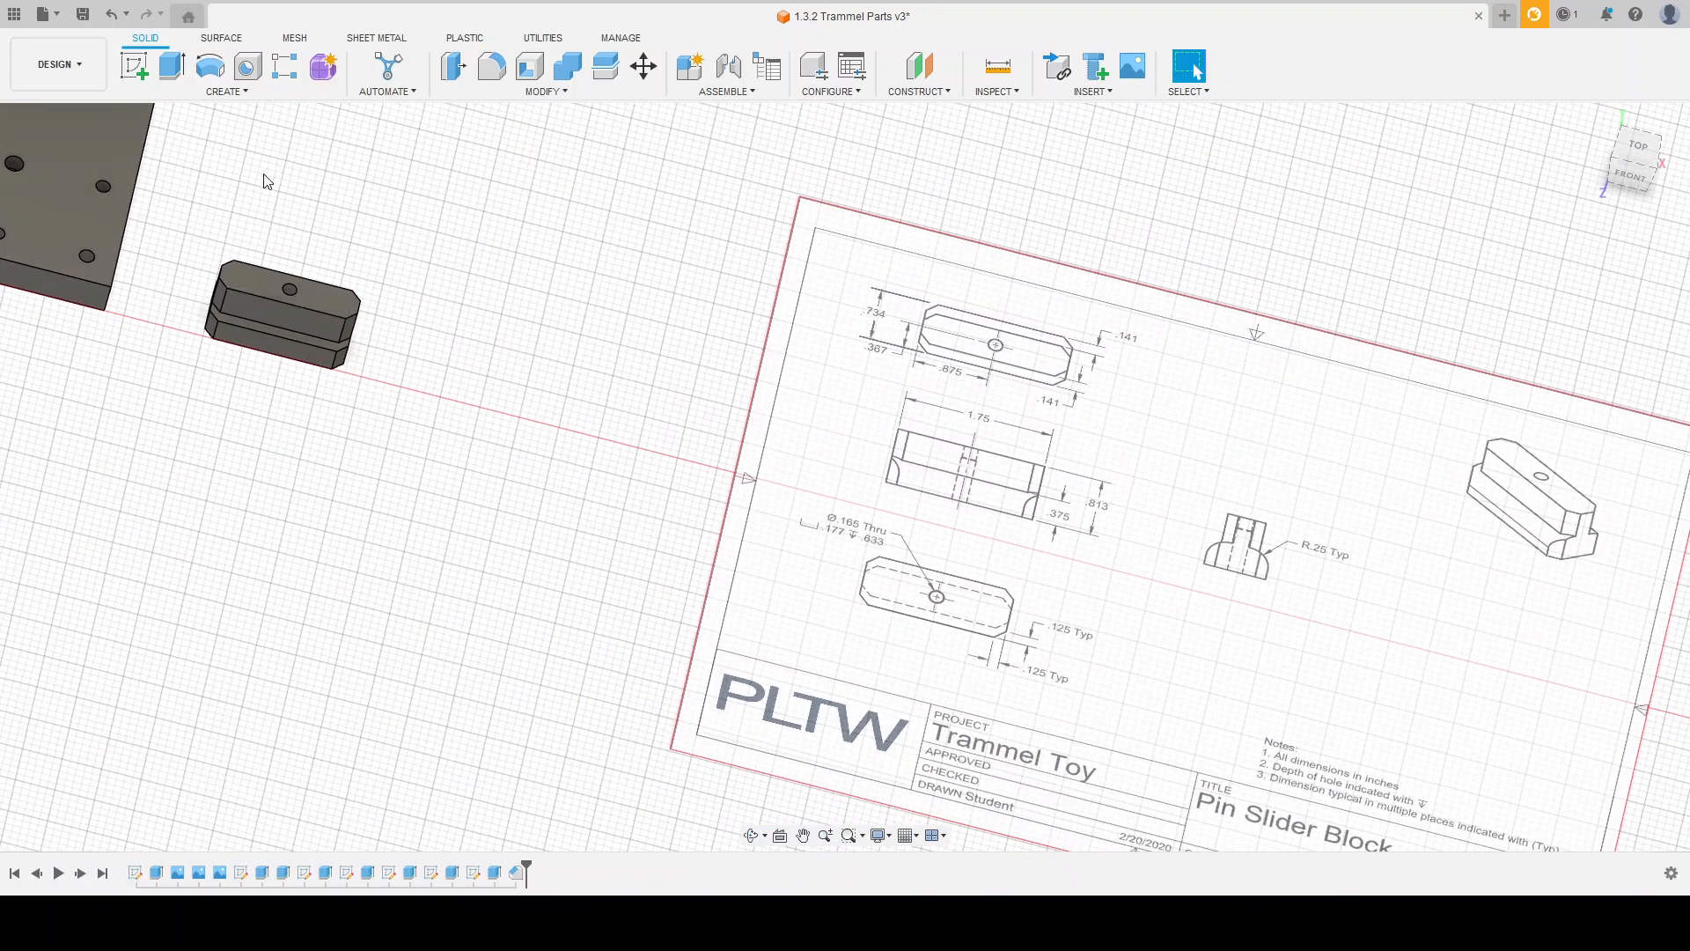
# Step: Start a sketch on the front plane and draw an 8.5 in construction line from the origin along the horizontal axis
pyautogui.click(135, 66)
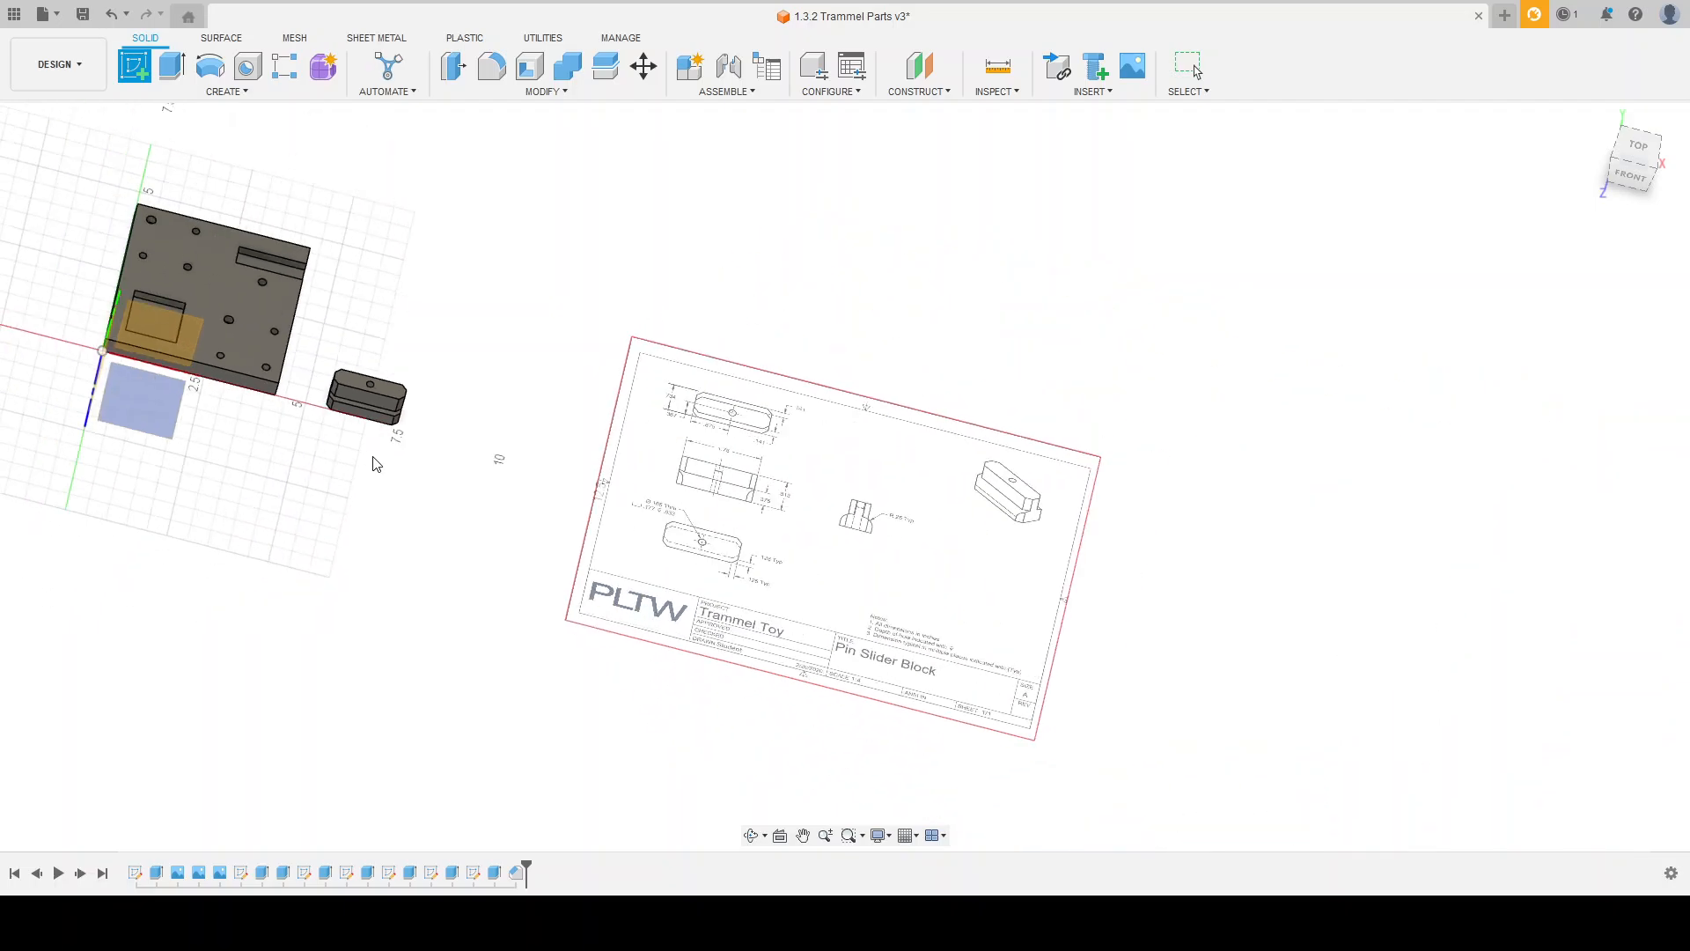
pyautogui.click(181, 334)
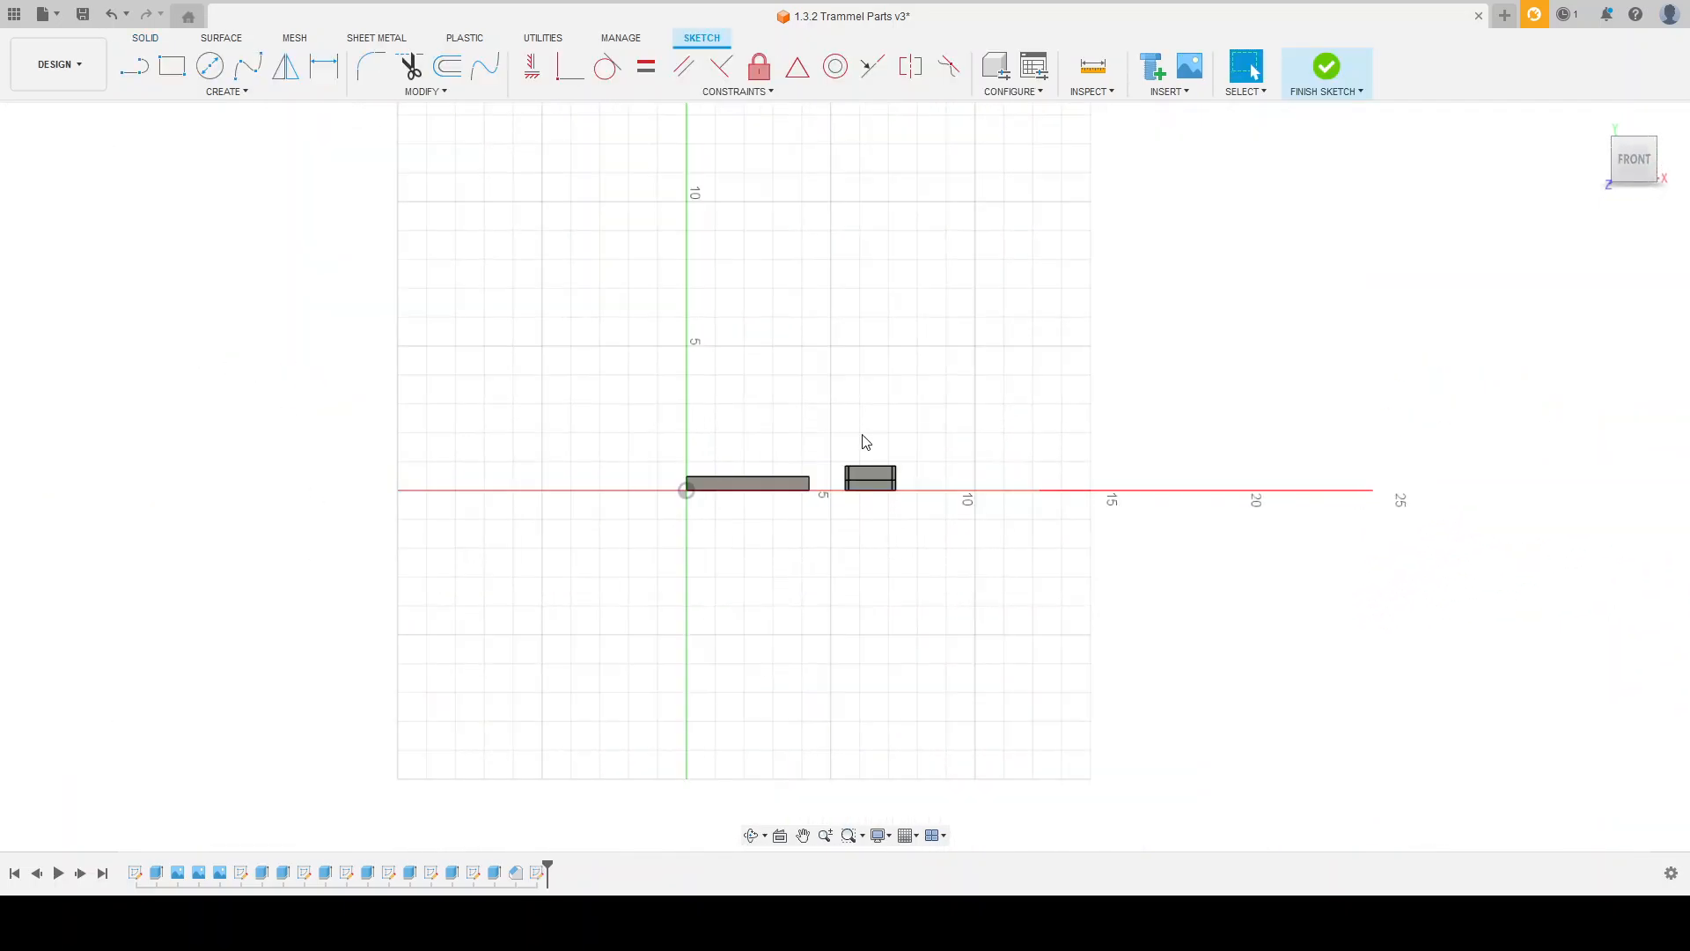
pyautogui.click(135, 66)
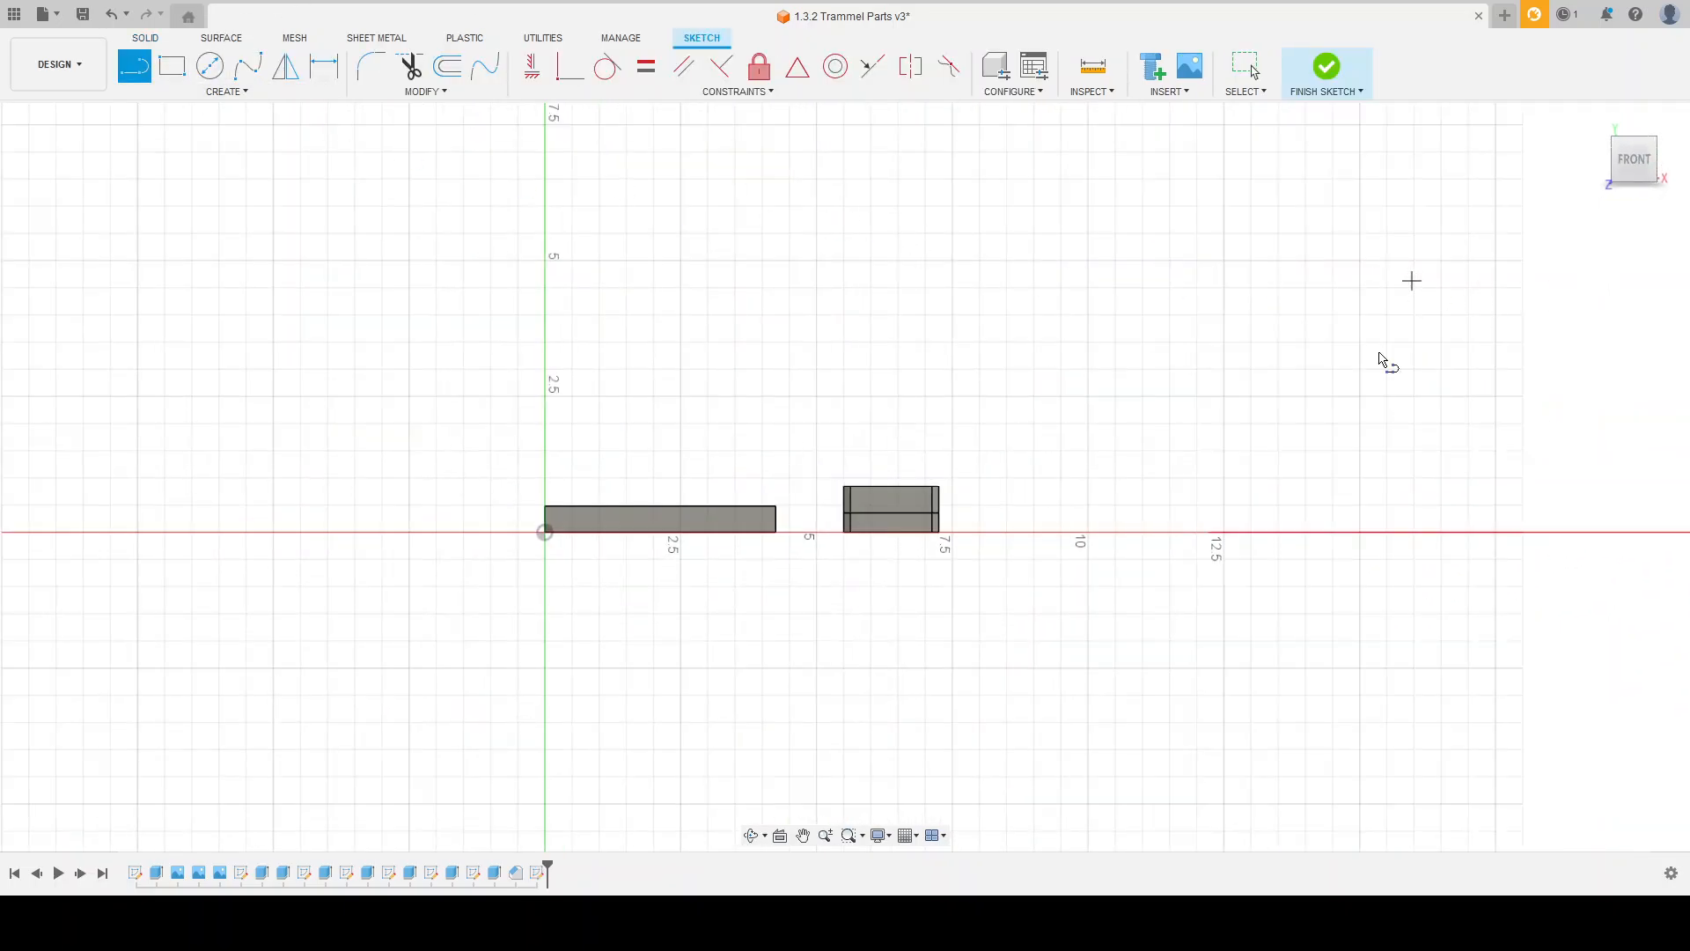
pyautogui.click(544, 532)
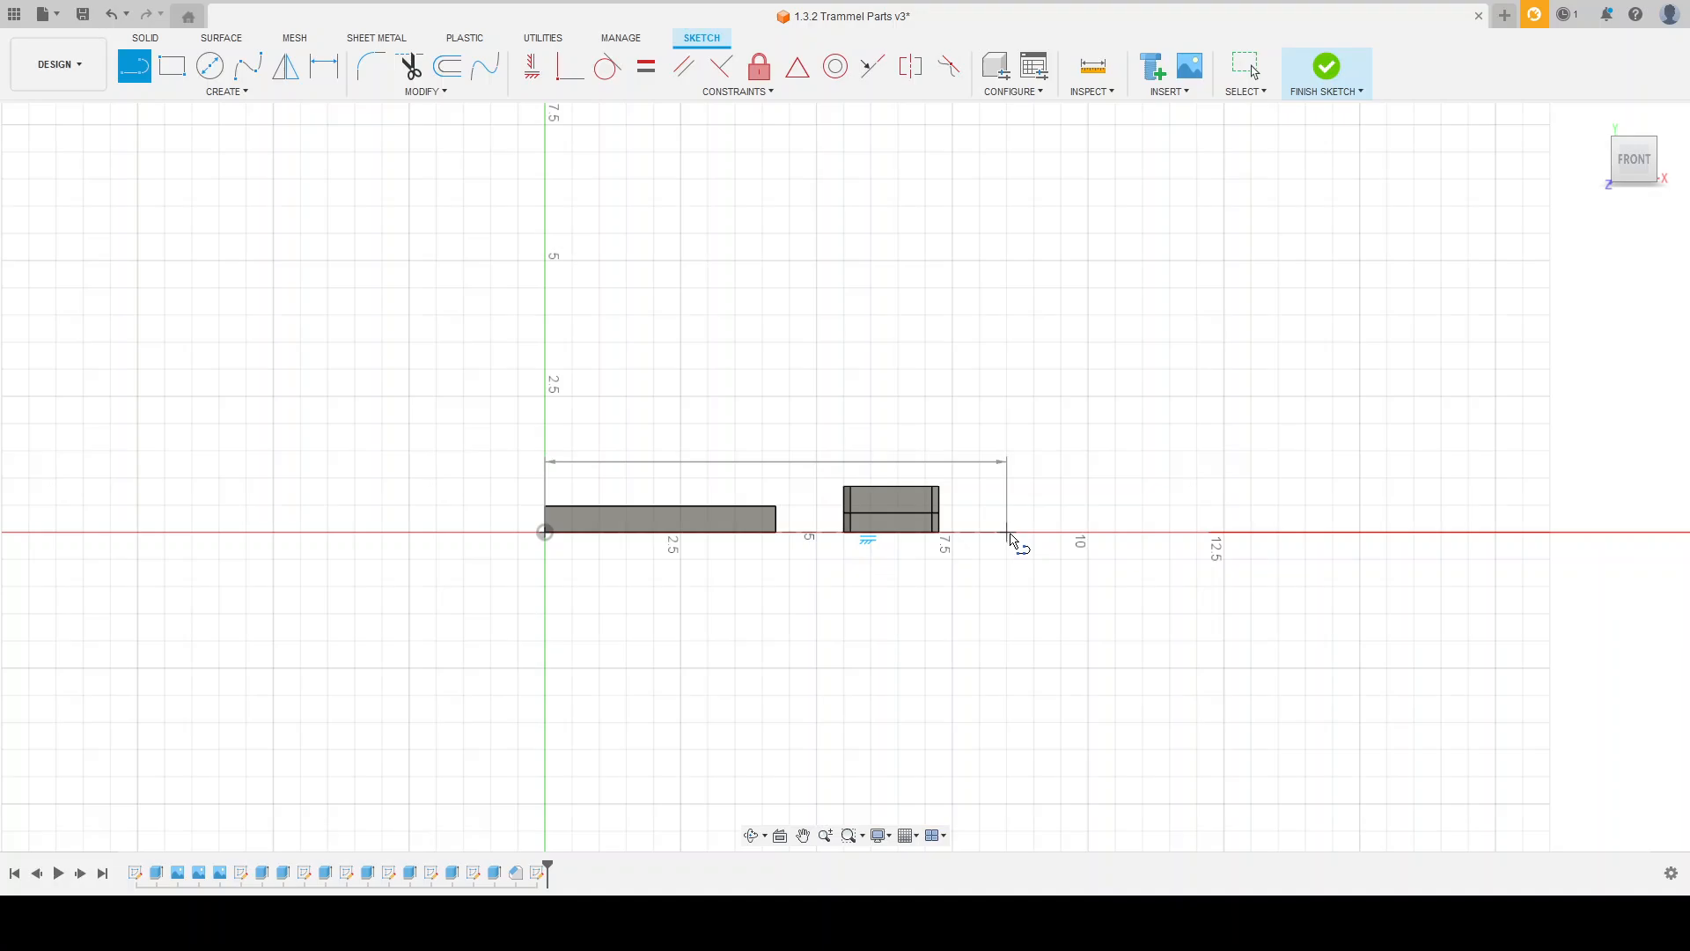
pyautogui.press('Return')
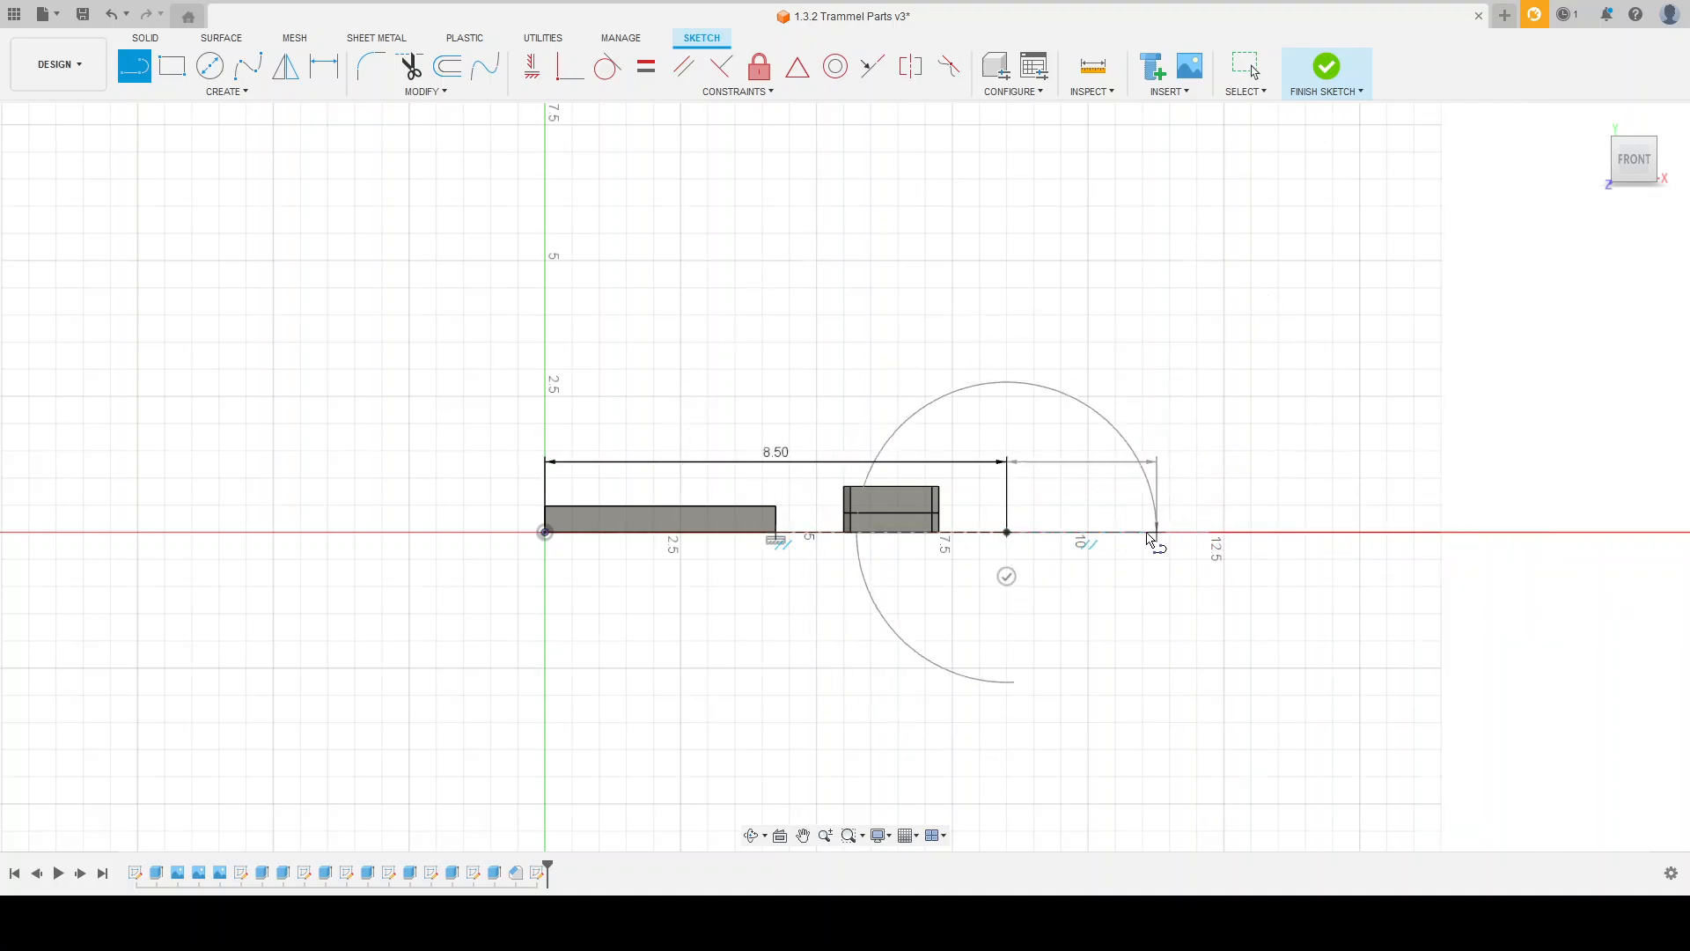
pyautogui.press('Escape')
# Step: Examine the Pin Slider Block drawing's views for the block's overall length, height, width and step dimensions
pyautogui.keyDown('shift'); pyautogui.moveTo(1151, 533); pyautogui.dragTo(794, 557, button='middle'); pyautogui.keyUp('shift')
pyautogui.scroll(-3, 810, 565)
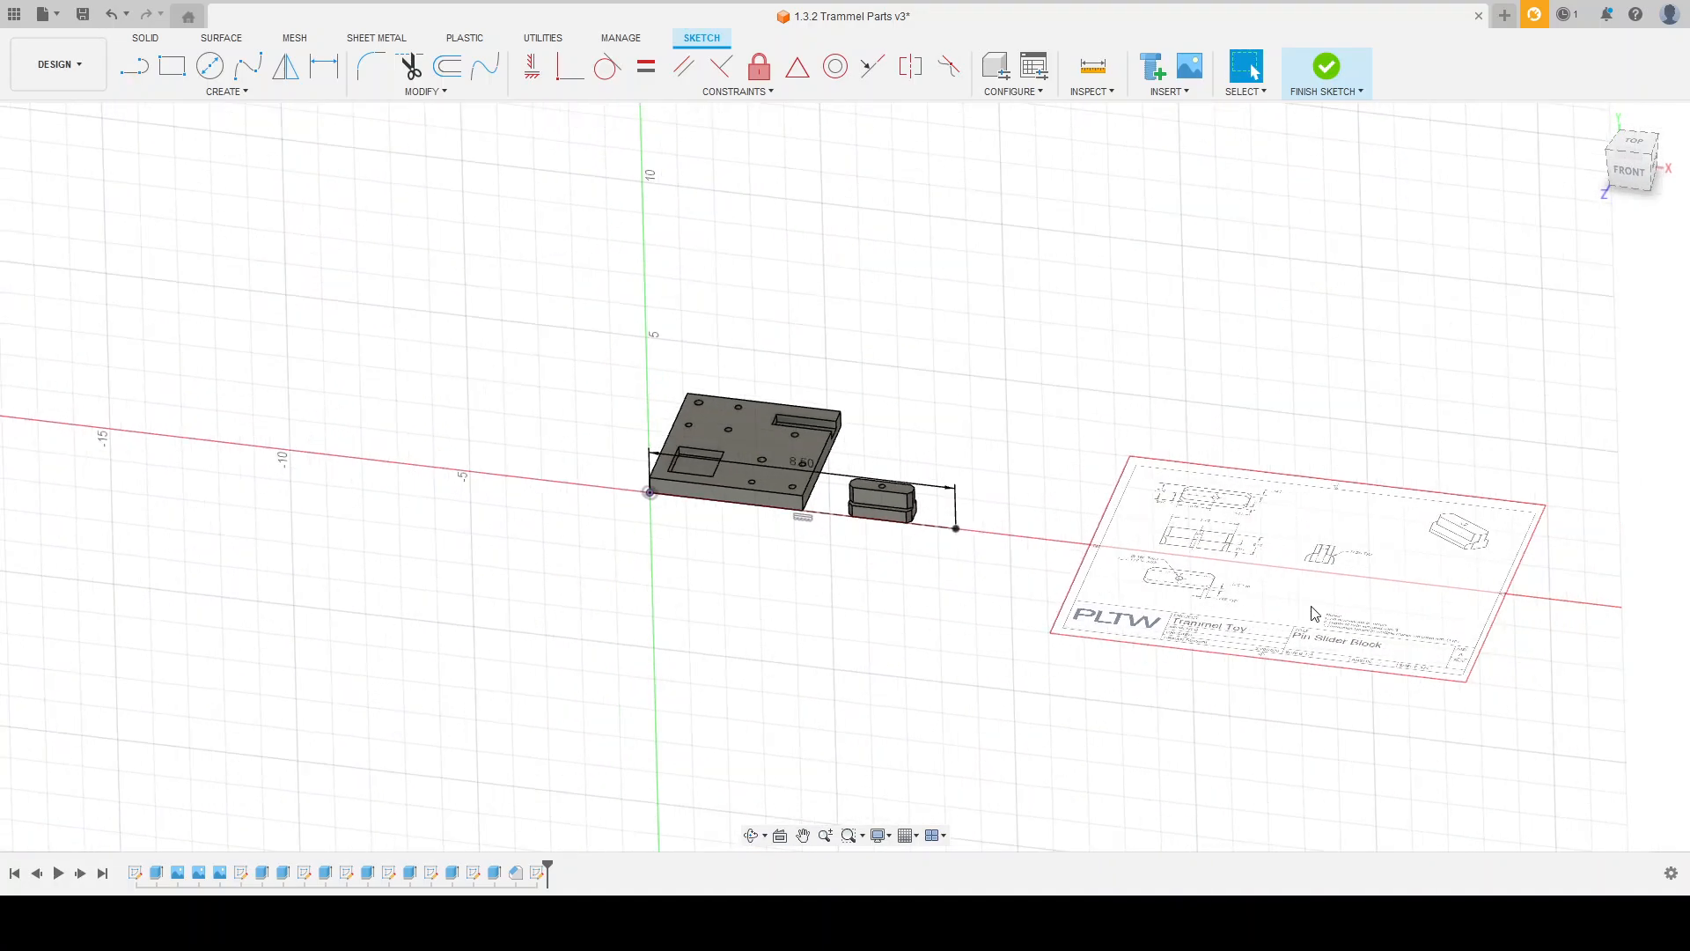
pyautogui.scroll(3, 1314, 614)
pyautogui.scroll(1, 1079, 440)
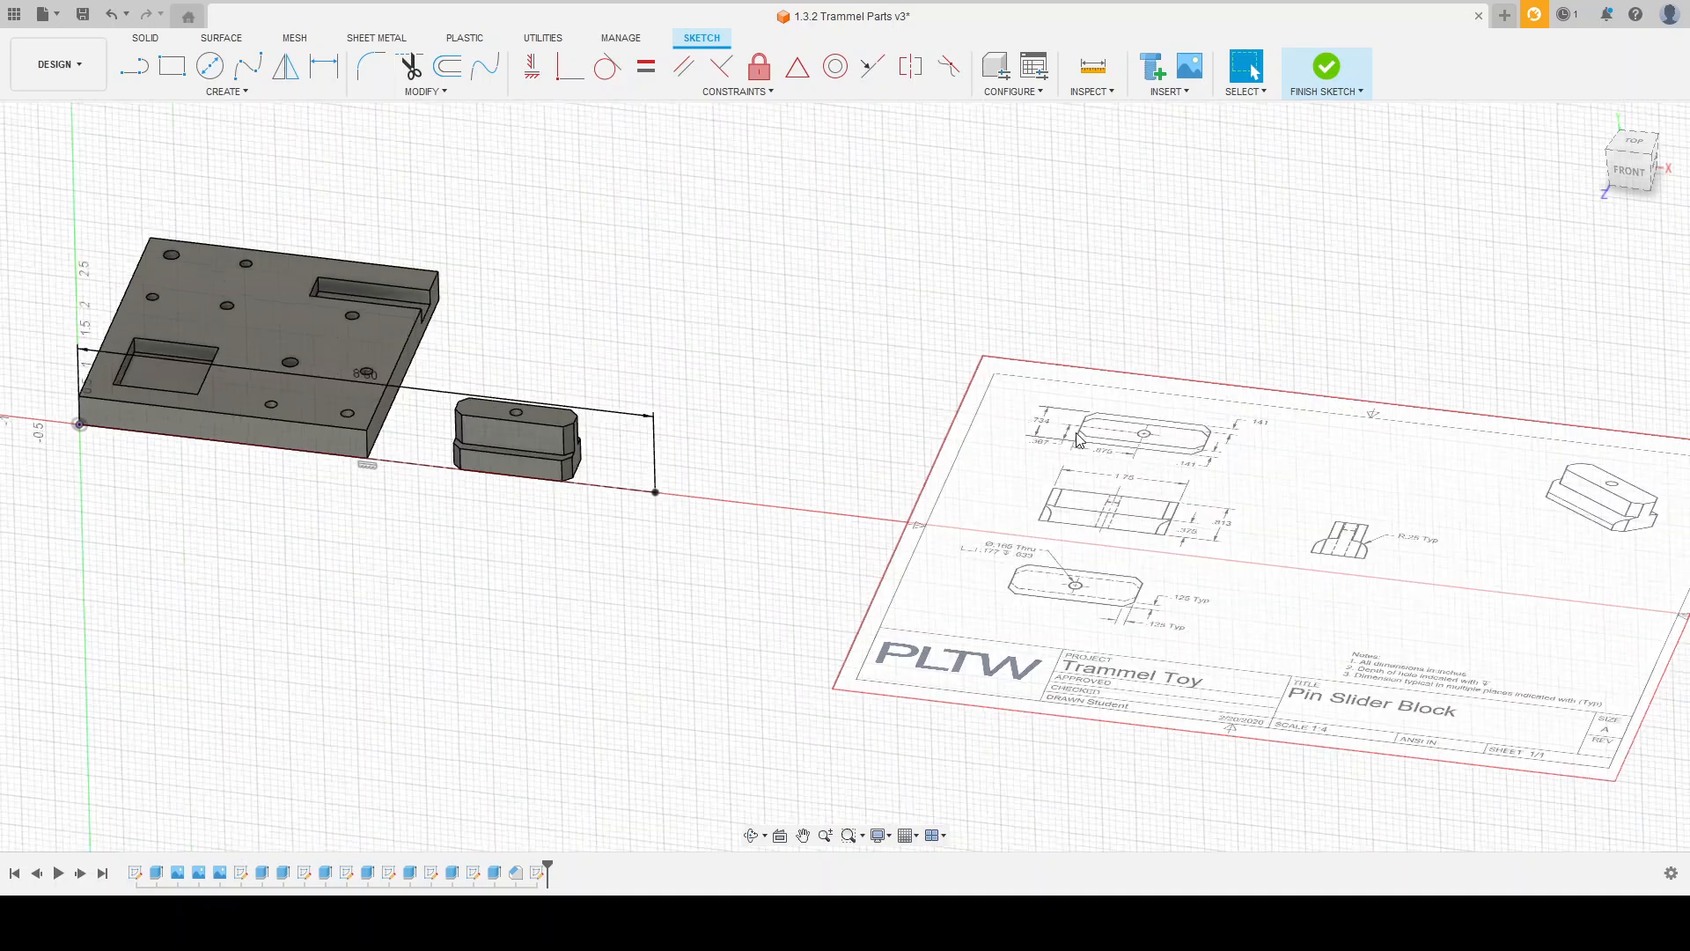
pyautogui.scroll(4, 1079, 440)
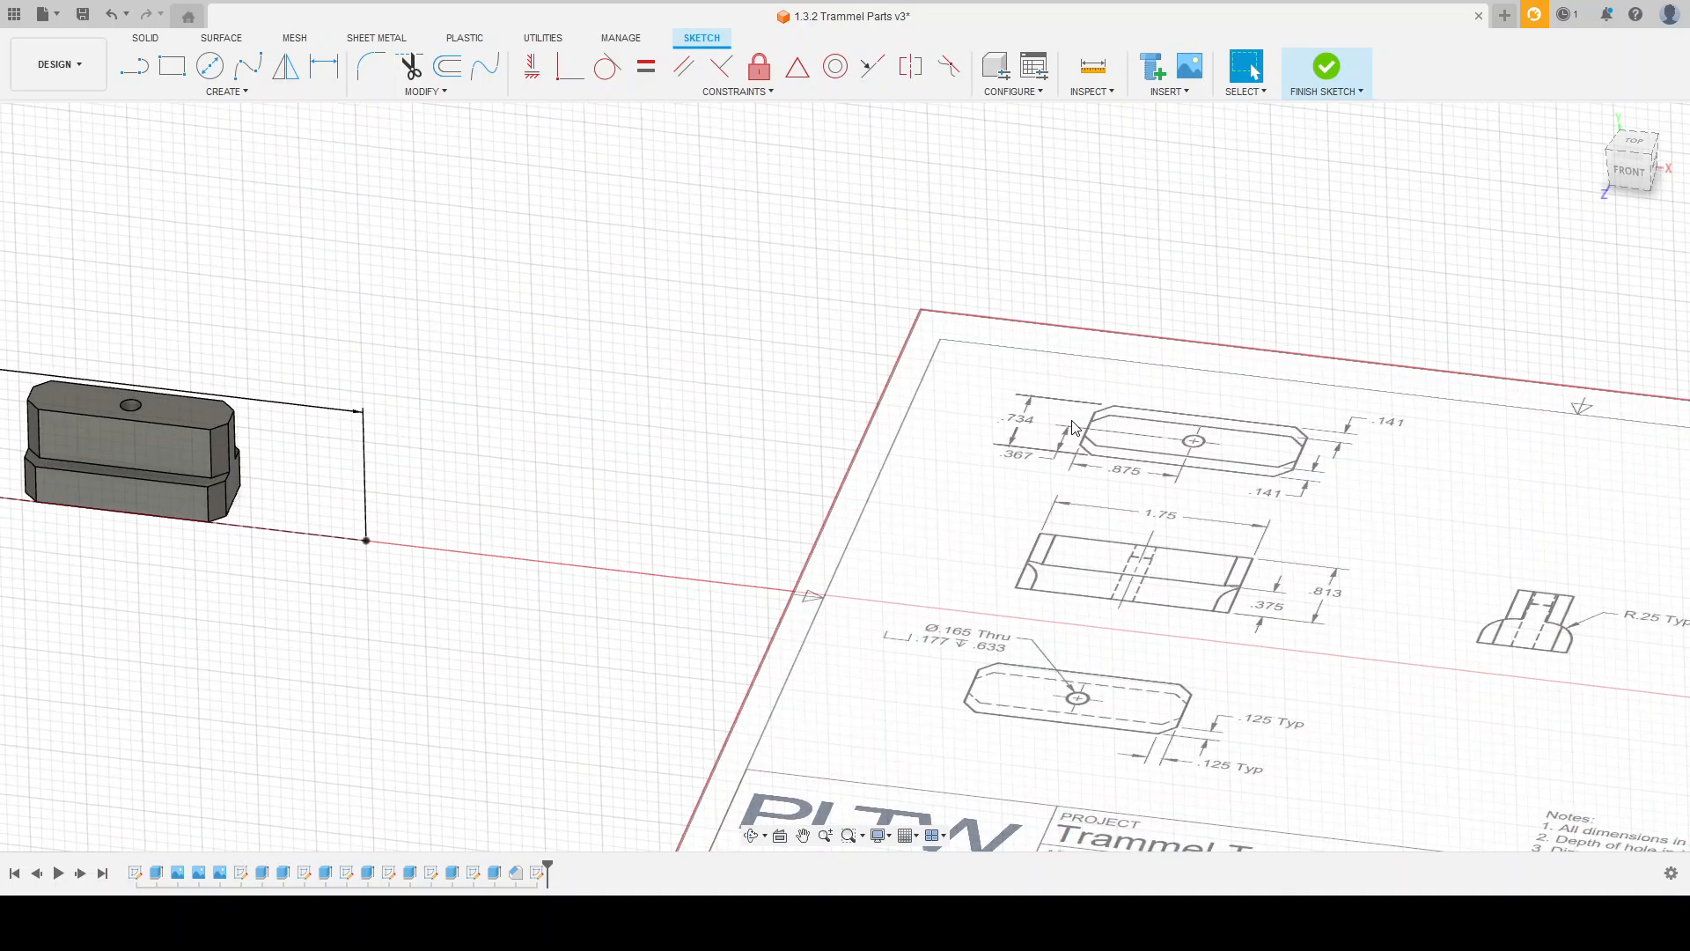
pyautogui.keyDown('shift'); pyautogui.moveTo(1042, 682); pyautogui.dragTo(1017, 617, button='middle'); pyautogui.keyUp('shift')
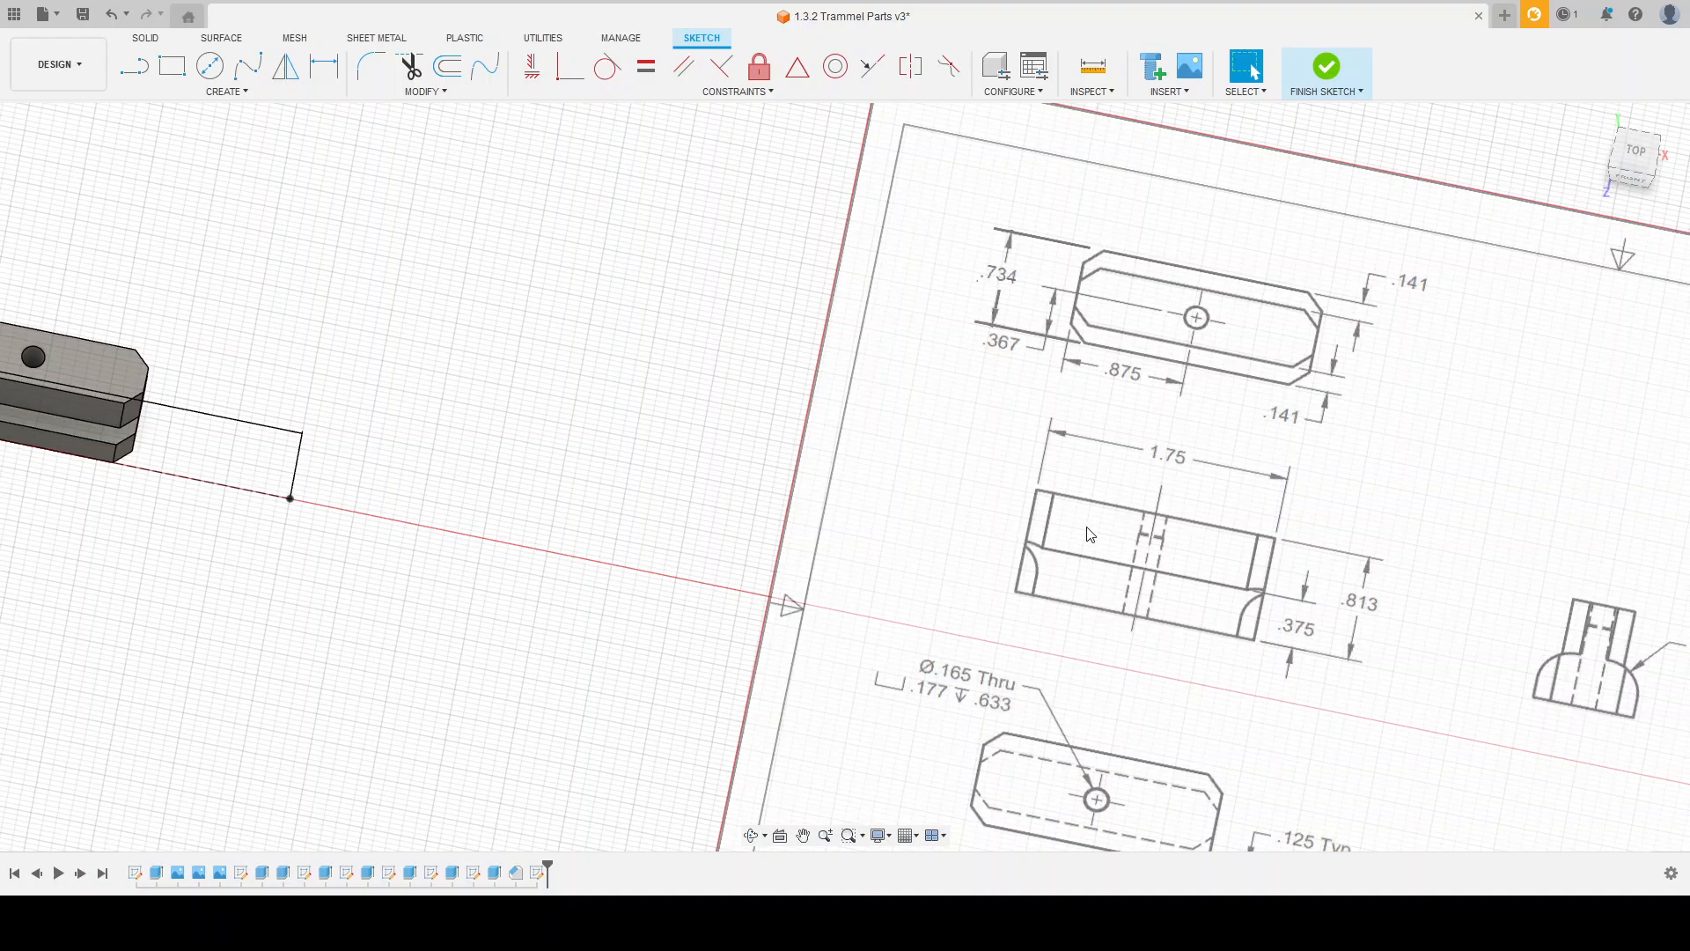
pyautogui.scroll(-2, 1140, 480)
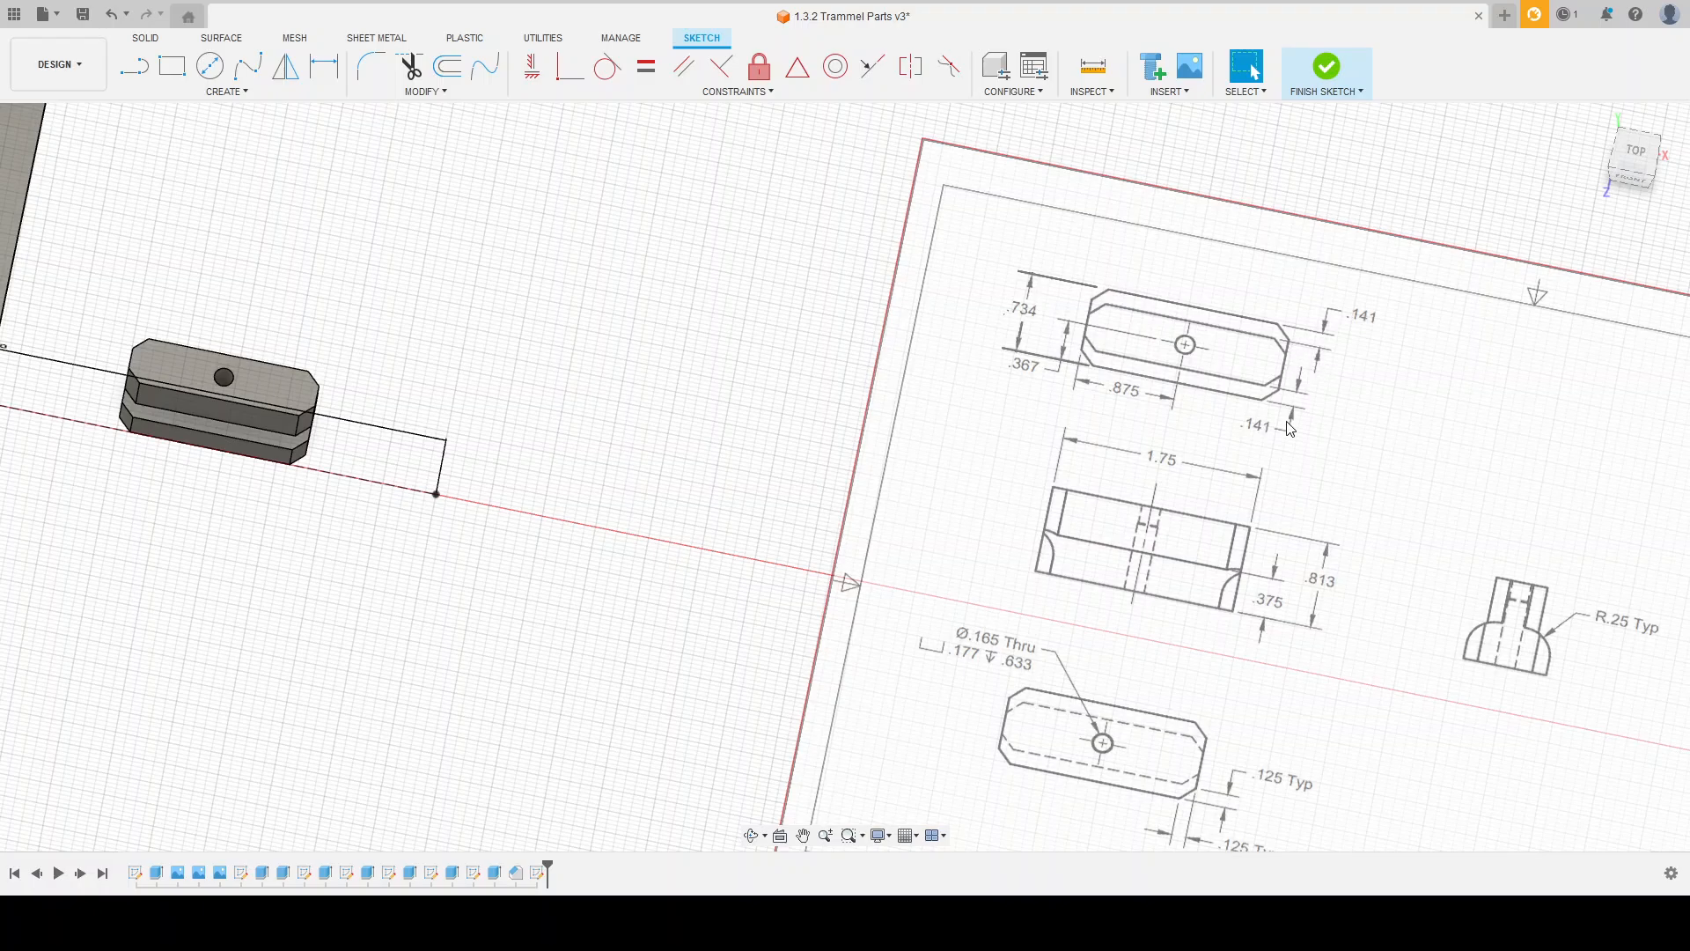
pyautogui.scroll(-1, 1179, 799)
pyautogui.scroll(2, 1184, 810)
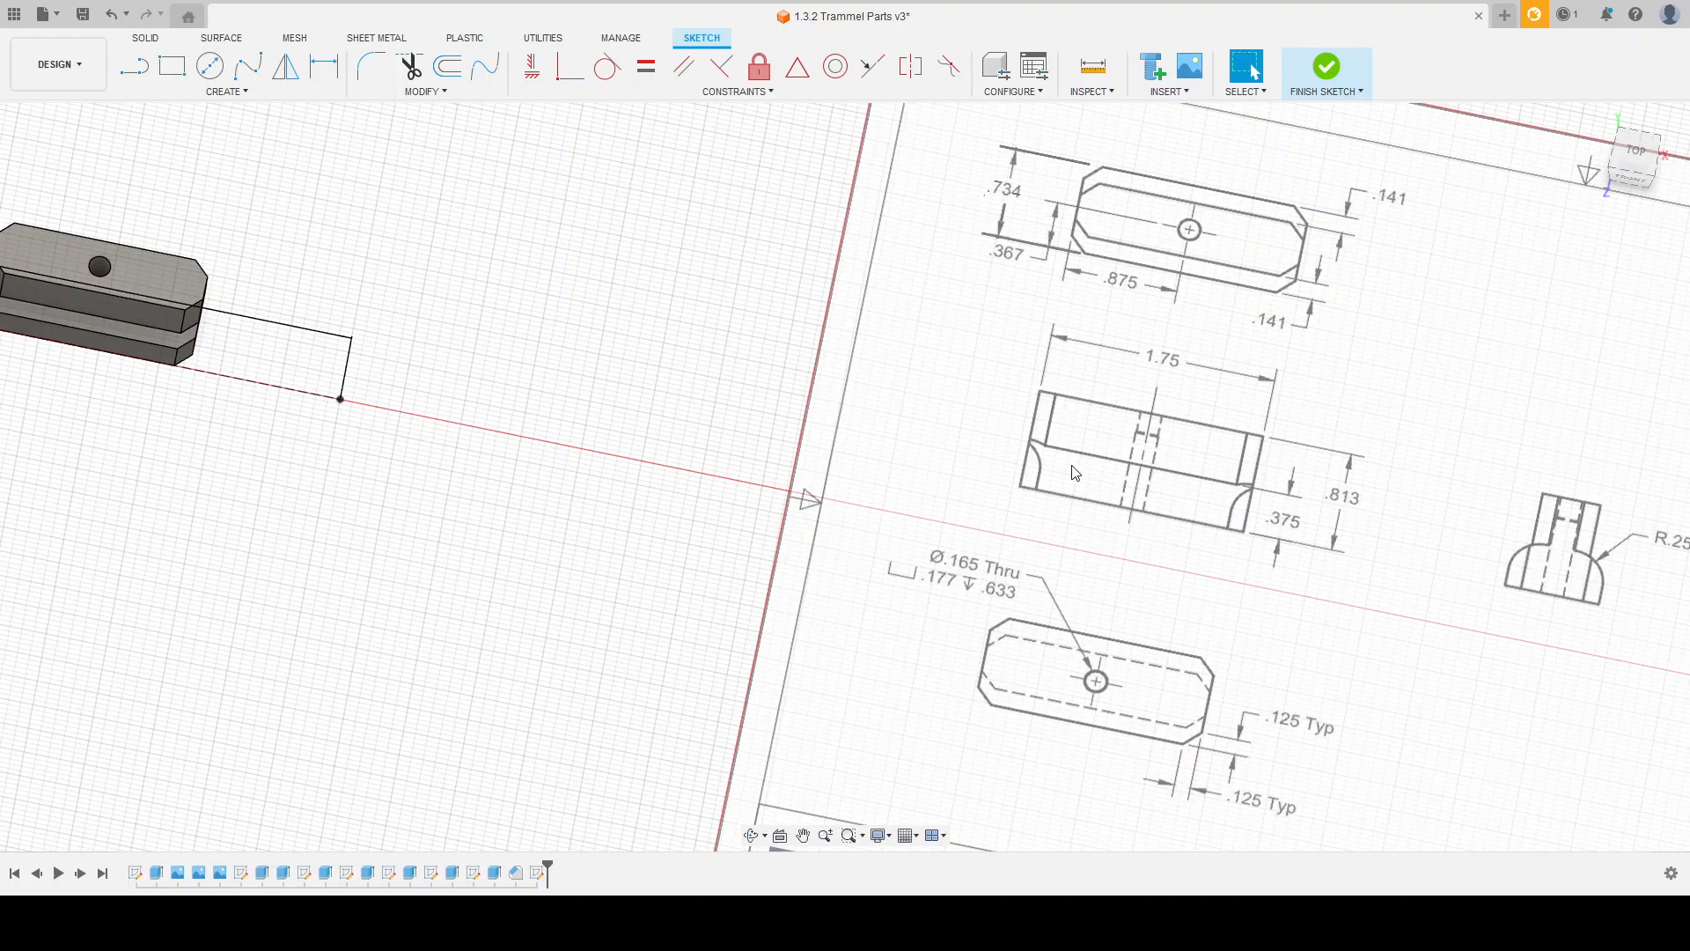
pyautogui.scroll(-4, 1210, 498)
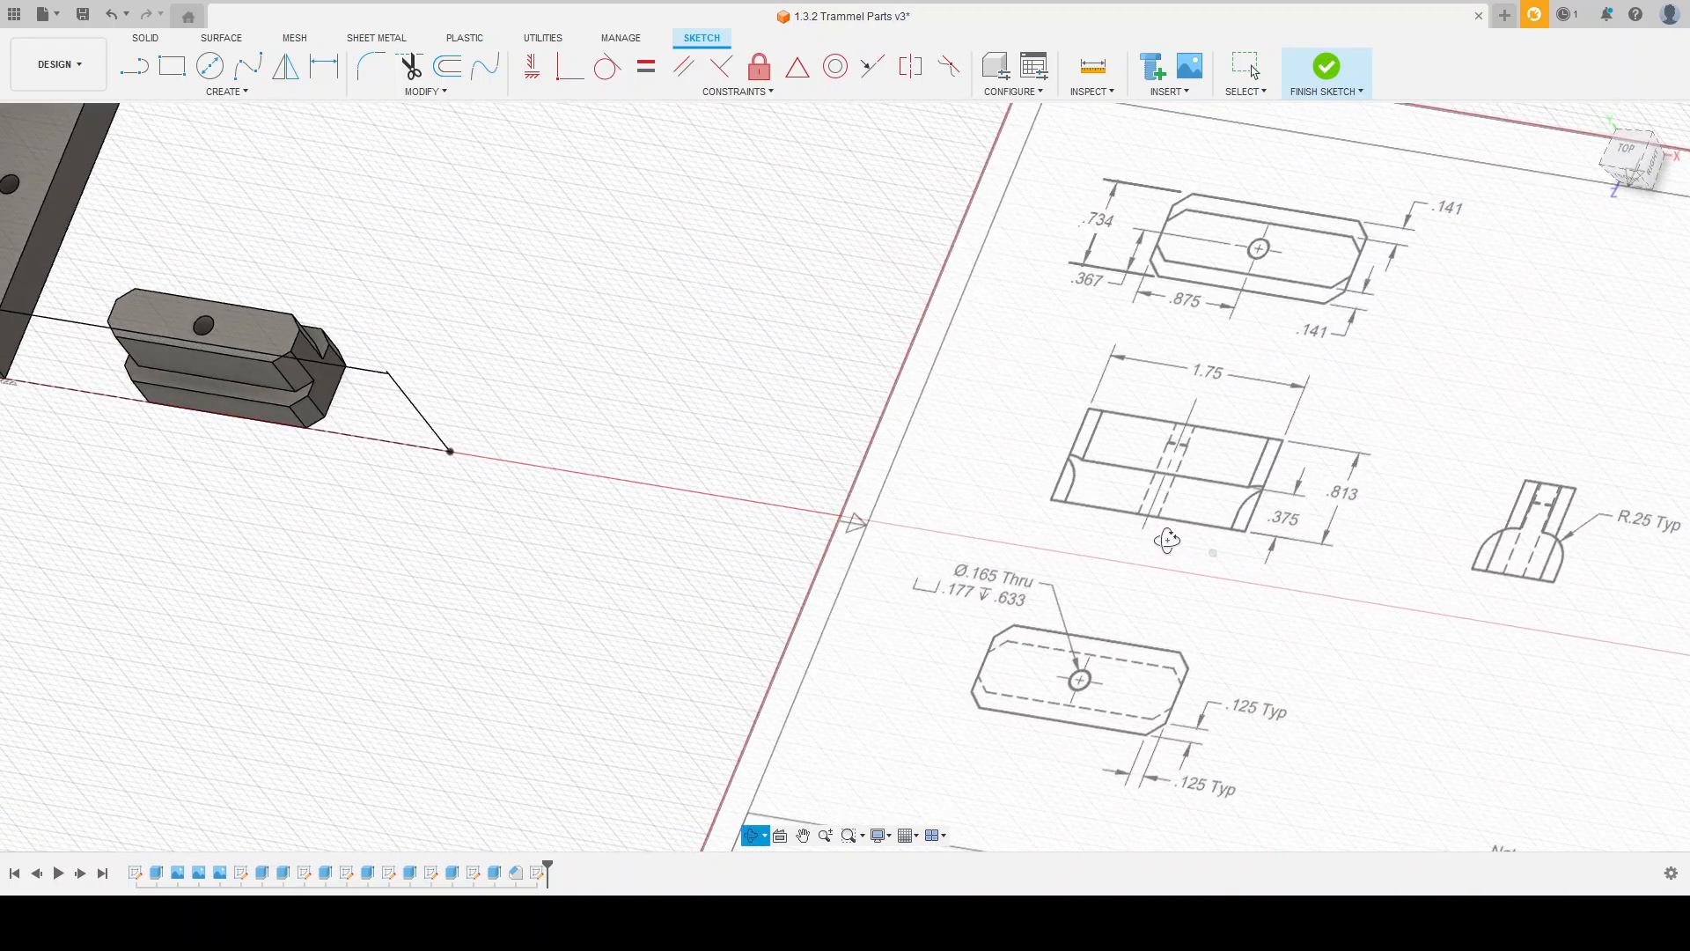
pyautogui.scroll(-2, 911, 496)
pyautogui.scroll(5, 1169, 524)
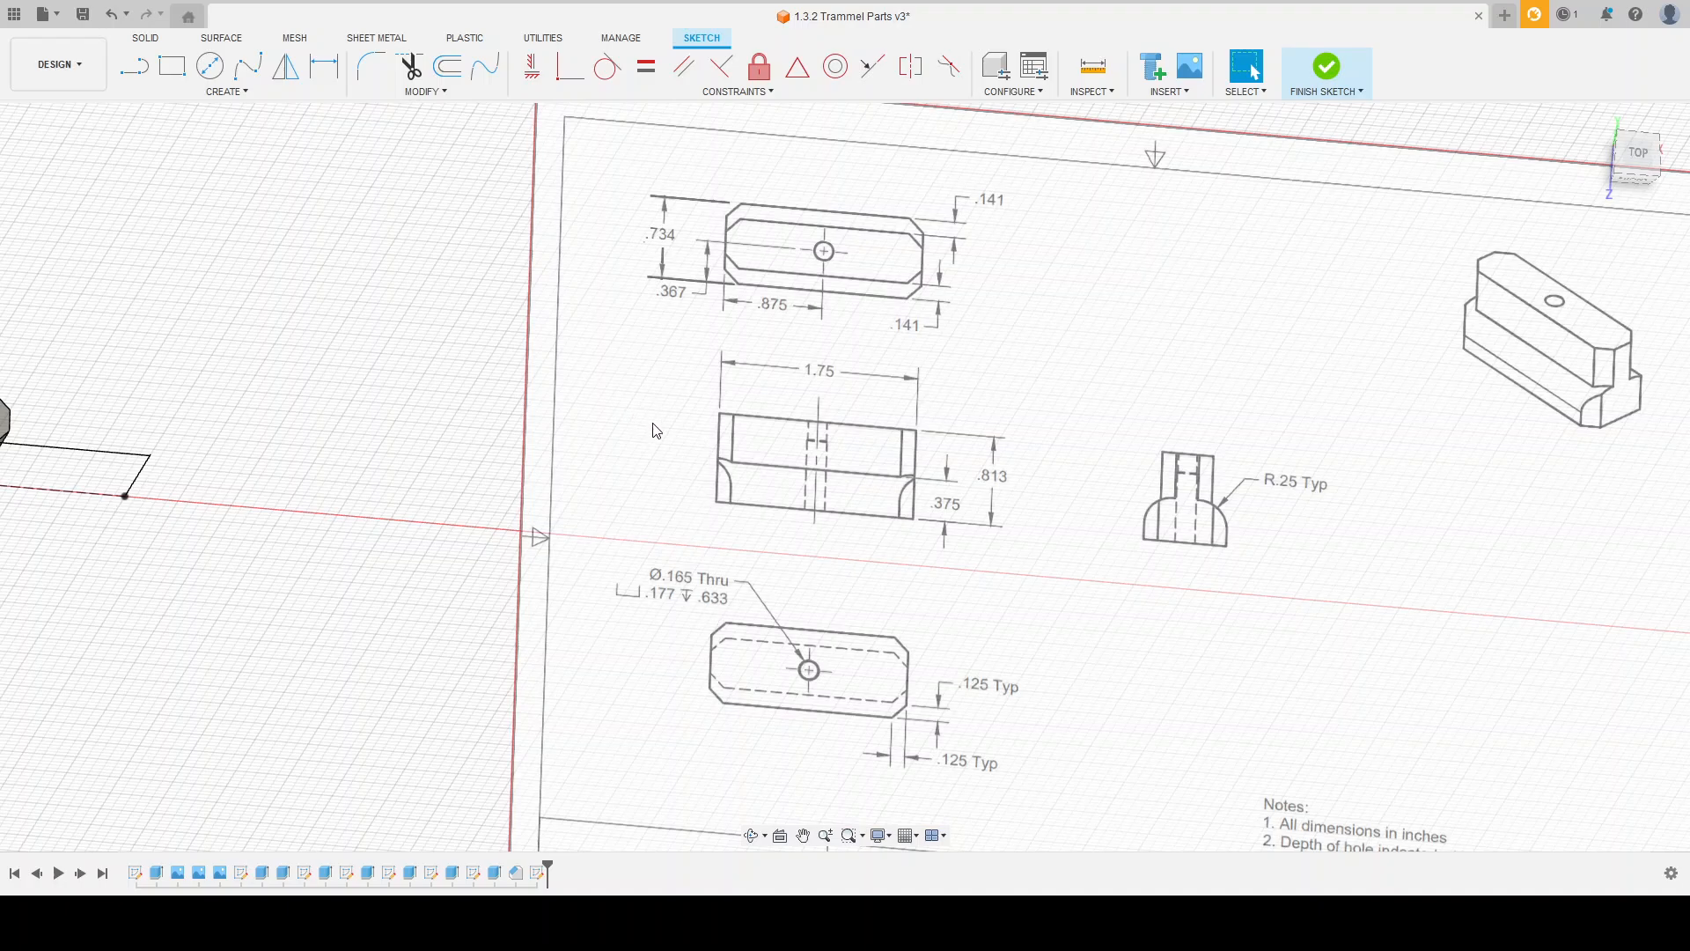
pyautogui.scroll(-3, 282, 471)
pyautogui.scroll(3, 237, 404)
# Step: Draw a rectangle 1.75 in wide and 0.813 in high from the free end of the construction line
pyautogui.click(171, 66)
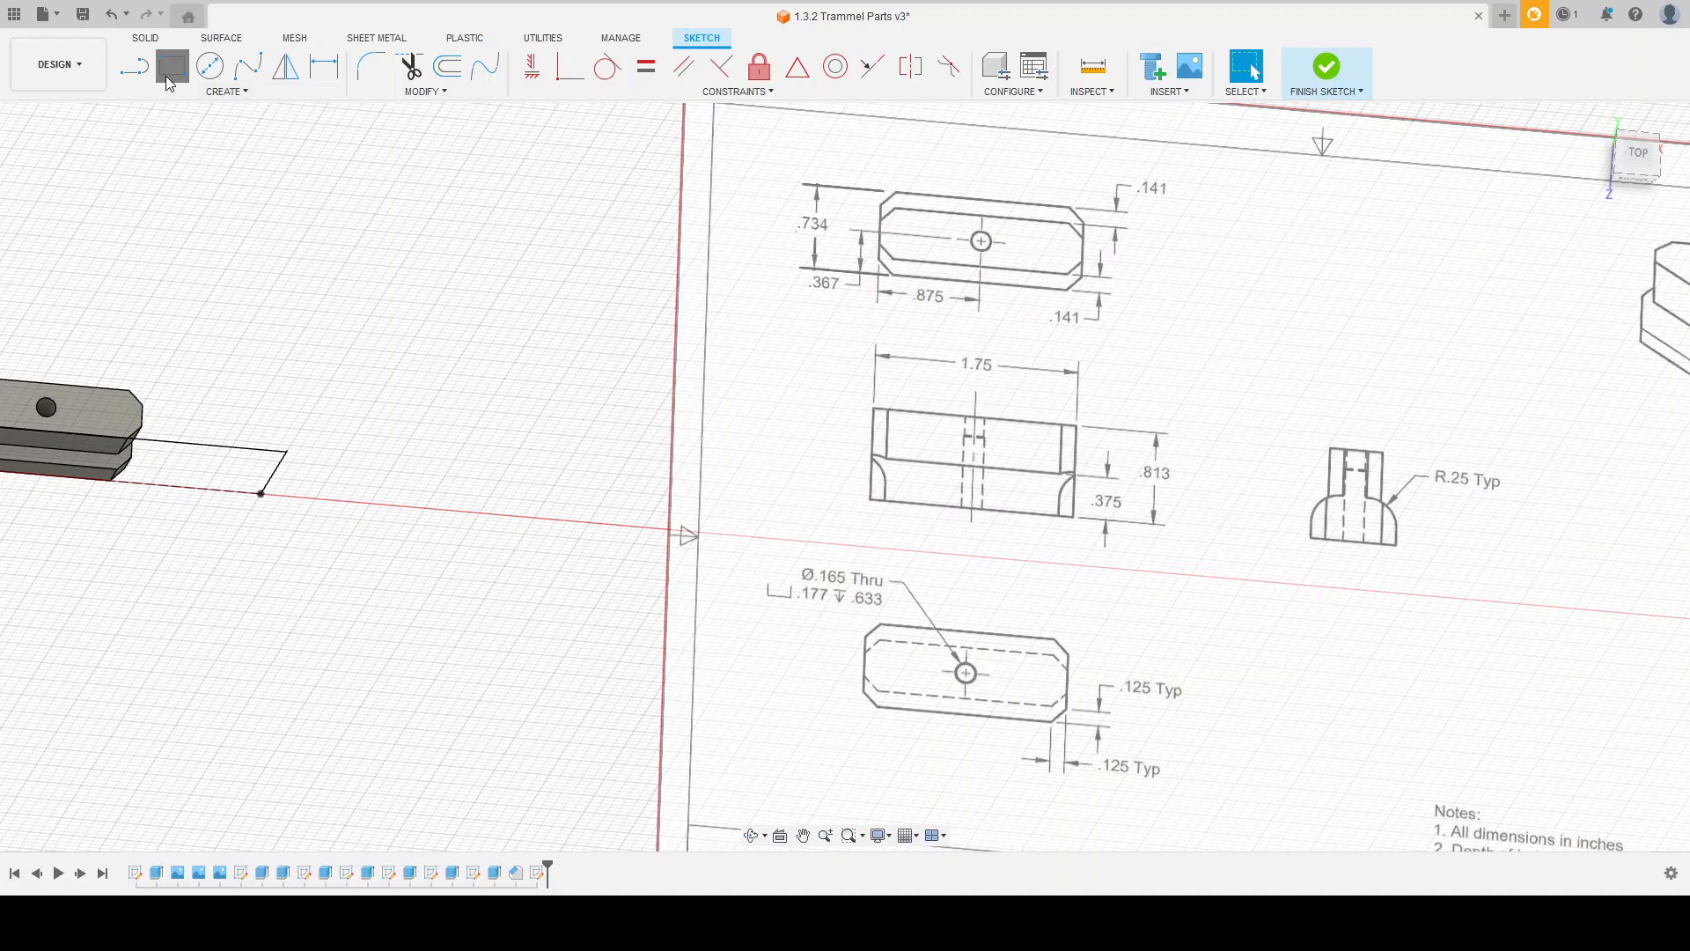
pyautogui.scroll(-2, 547, 320)
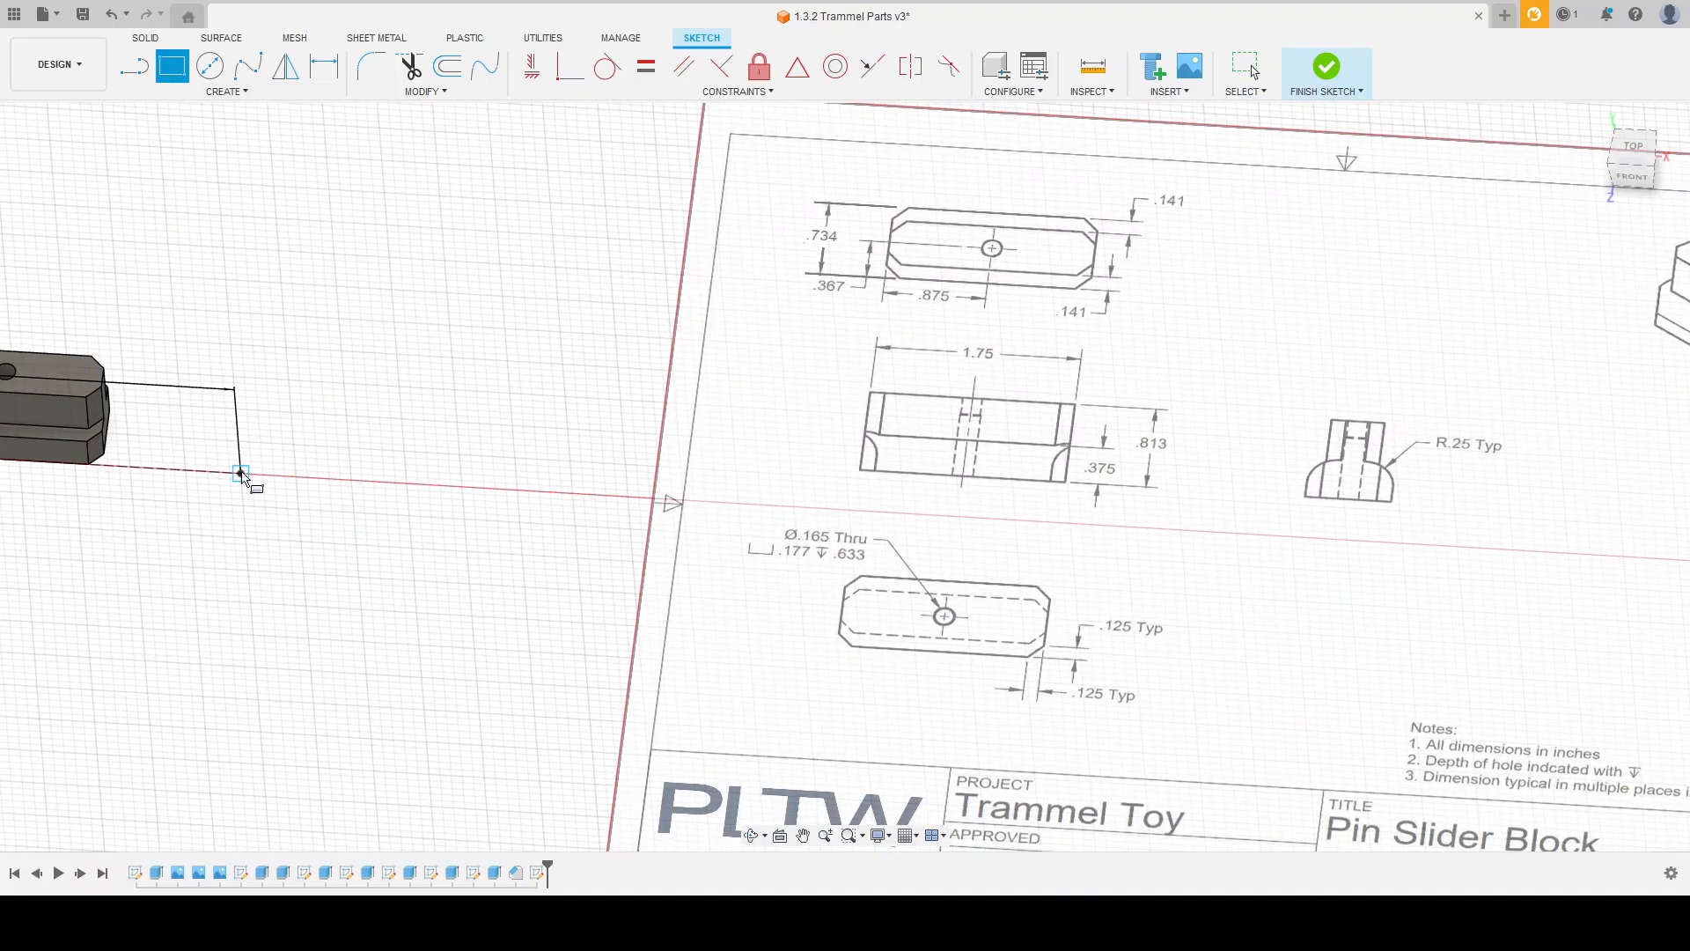
pyautogui.click(241, 472)
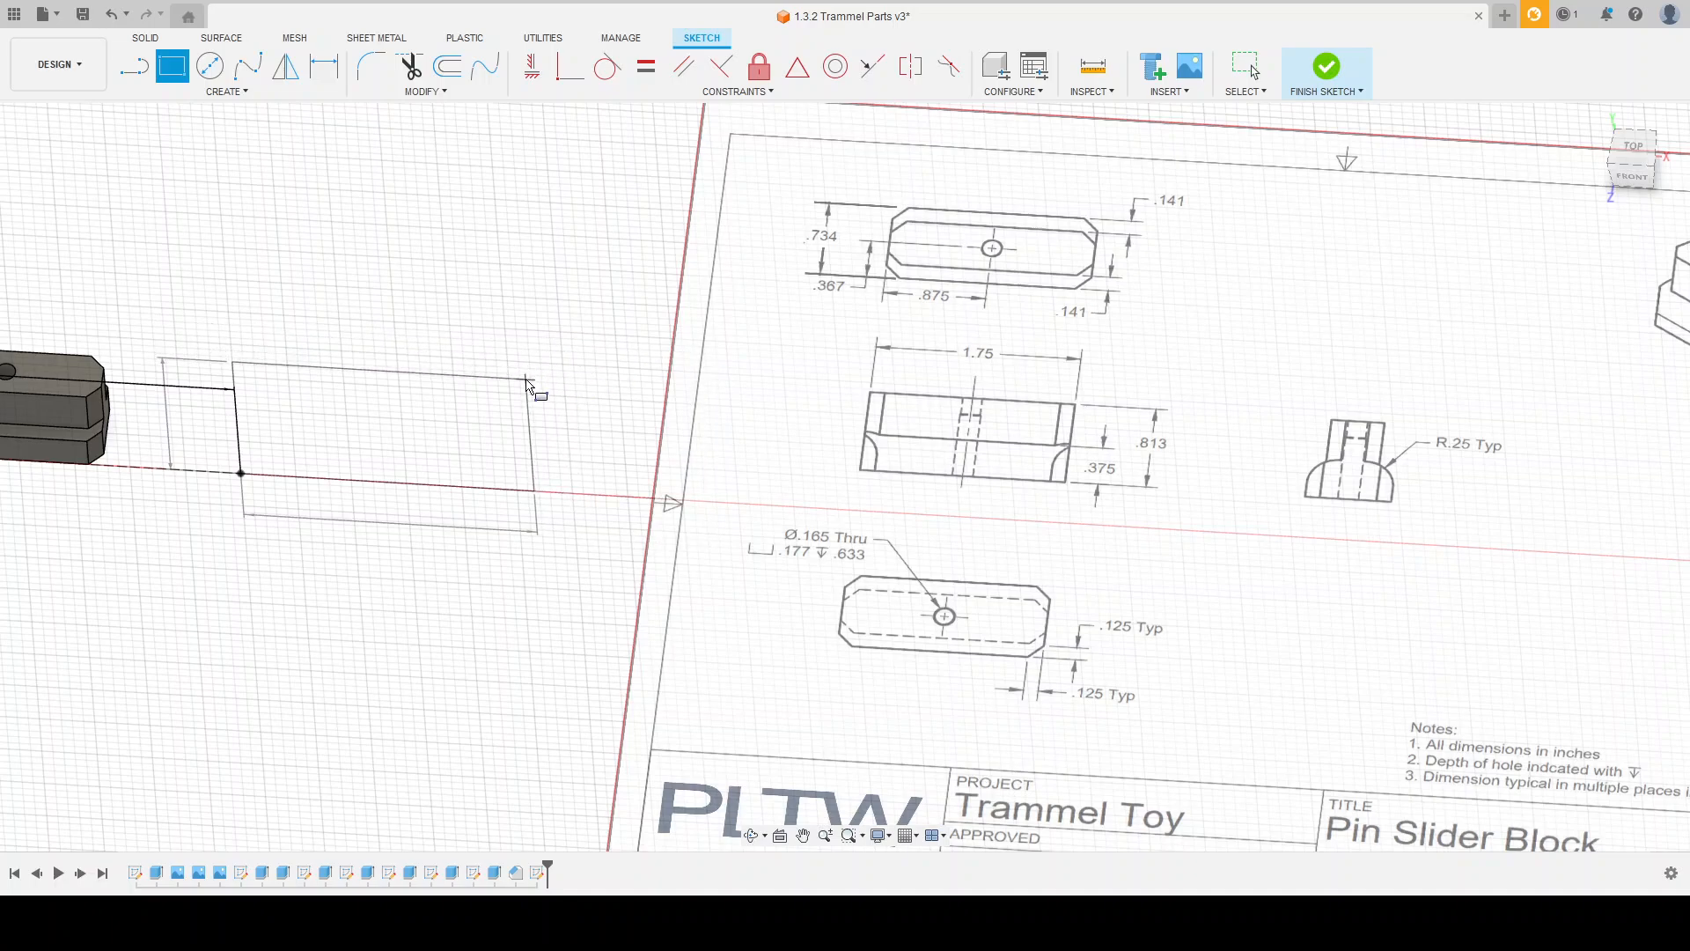
pyautogui.write('1')
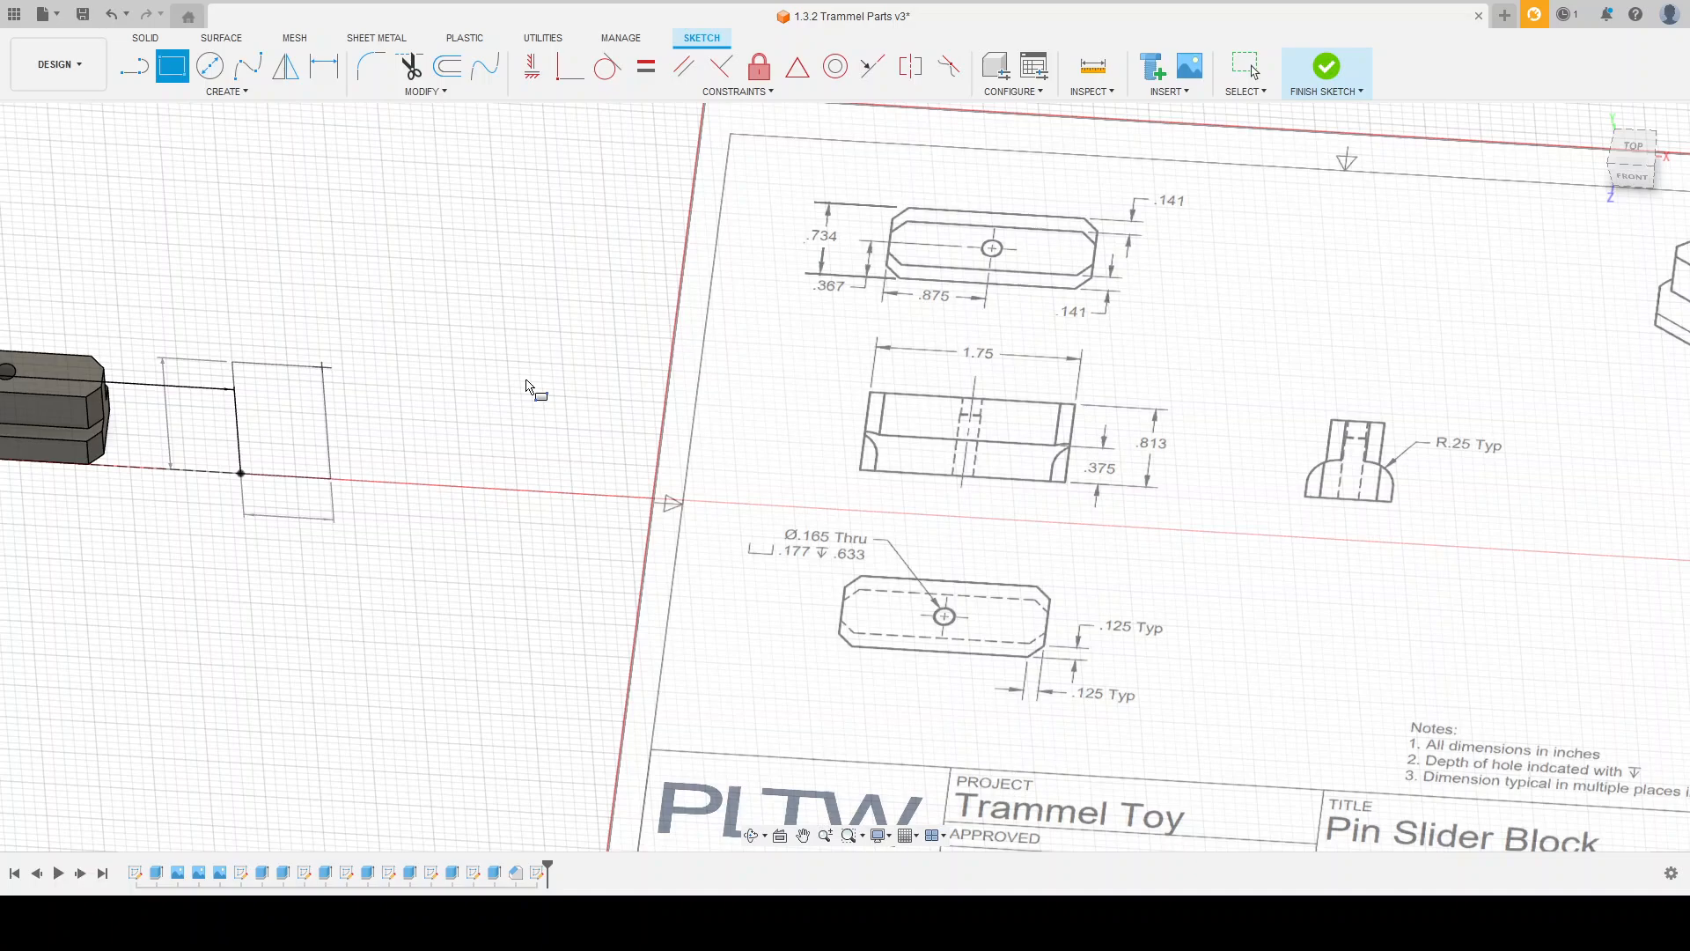
pyautogui.write('6')
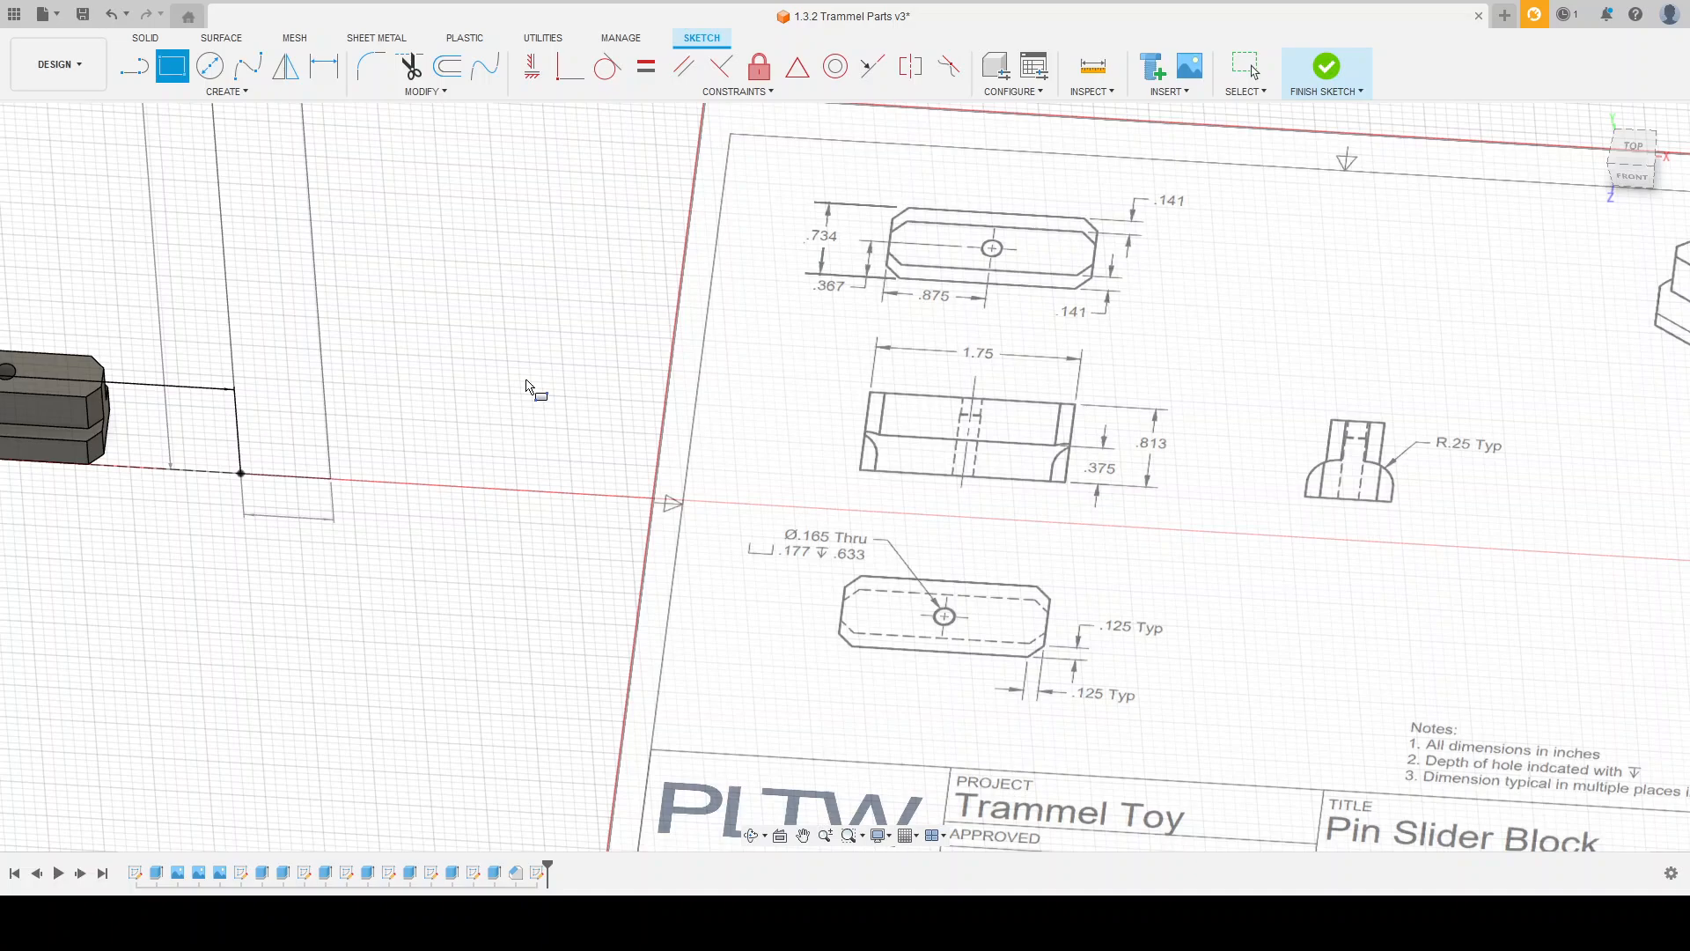
pyautogui.write('8')
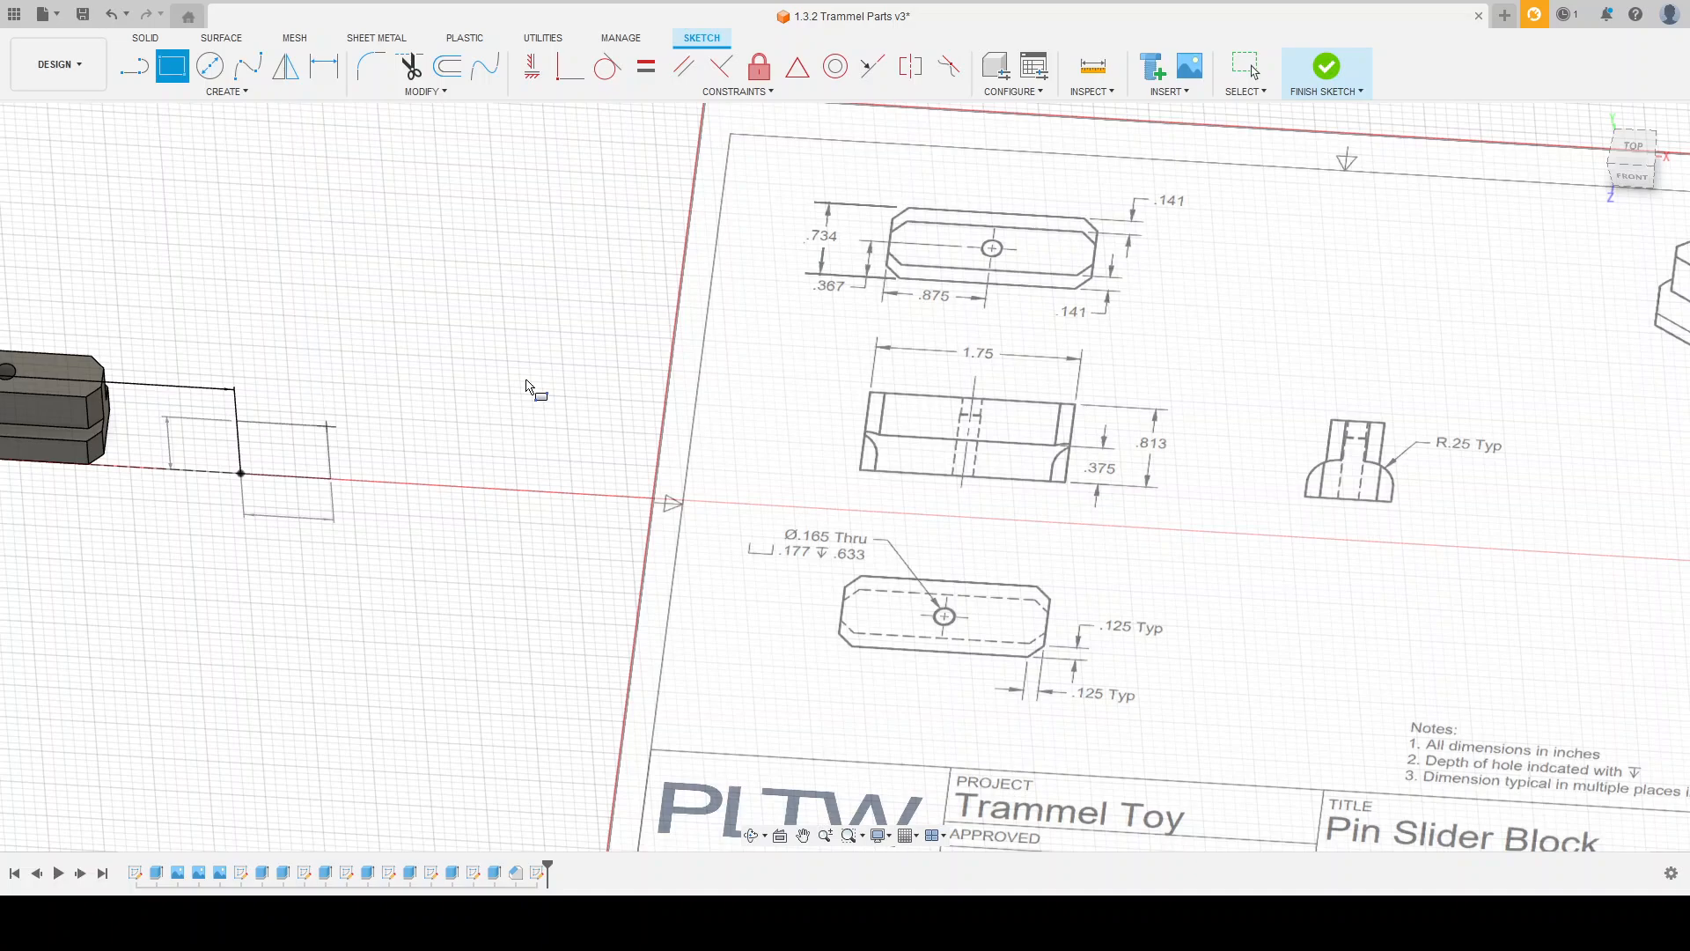
pyautogui.write('1')
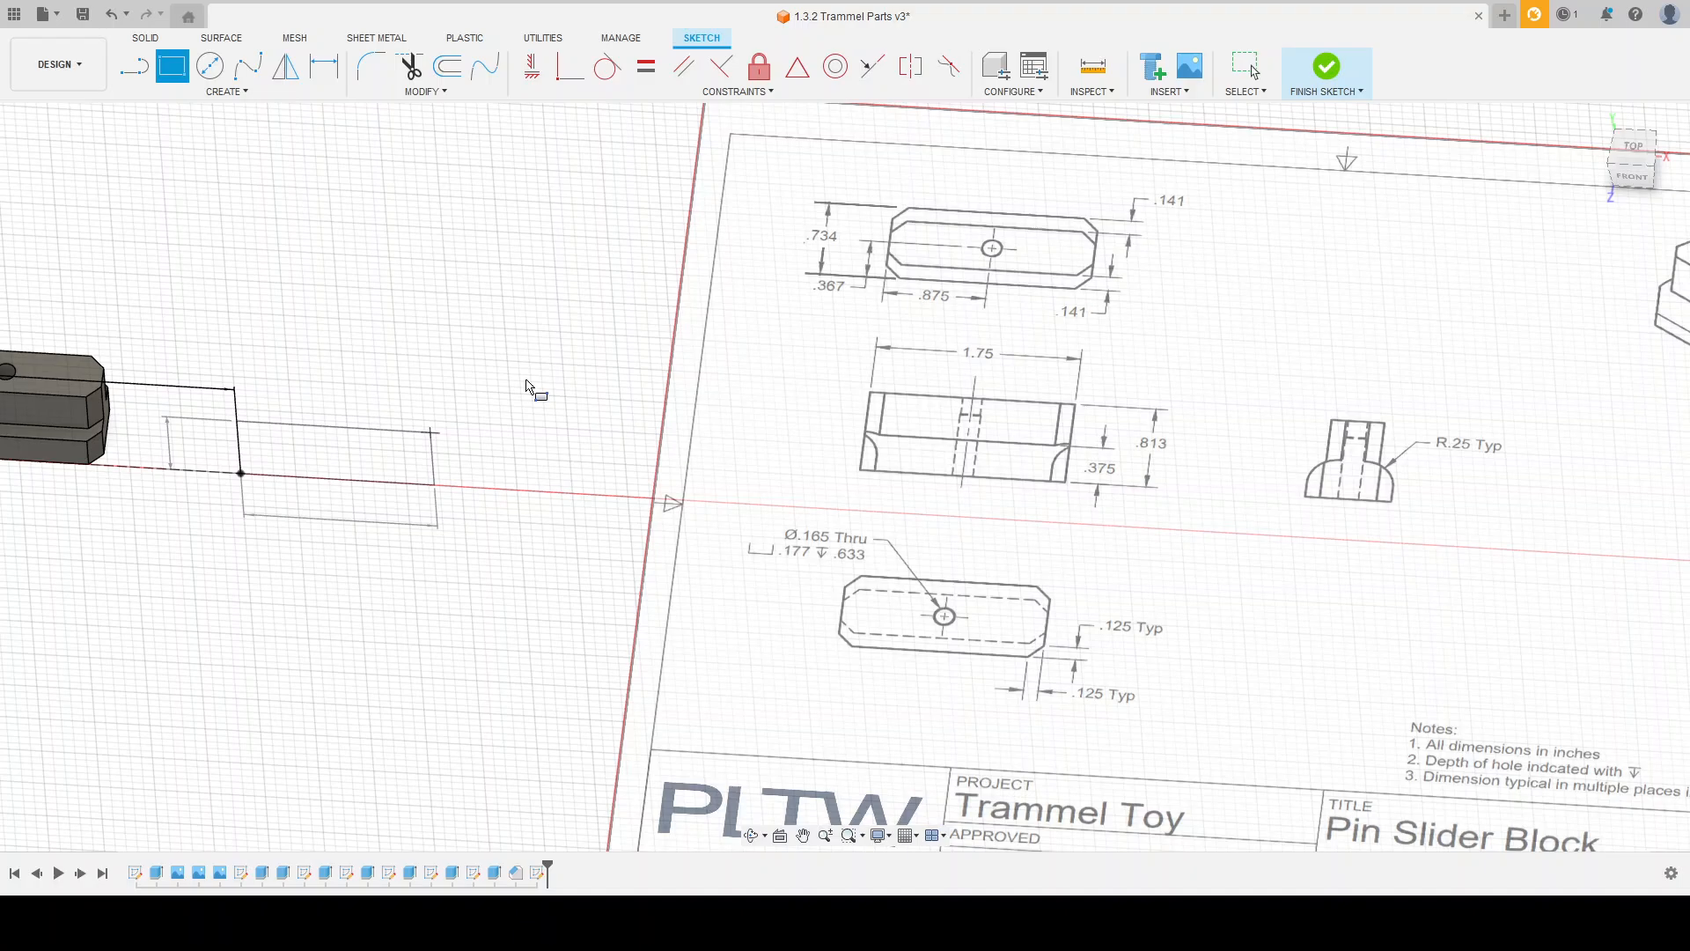
pyautogui.press('Return')
# Step: Finish the sketch and extrude the rectangle toward the front to the drawing's 0.734 in block depth
pyautogui.keyDown('shift'); pyautogui.moveTo(493, 427); pyautogui.dragTo(482, 374, button='middle'); pyautogui.keyUp('shift')
pyautogui.moveTo(481, 339)
pyautogui.keyDown('shift'); pyautogui.mouseDown(button='middle')
pyautogui.moveTo(479, 434)
pyautogui.moveTo(520, 445)
pyautogui.mouseUp(button='middle'); pyautogui.keyUp('shift')
pyautogui.press('r')
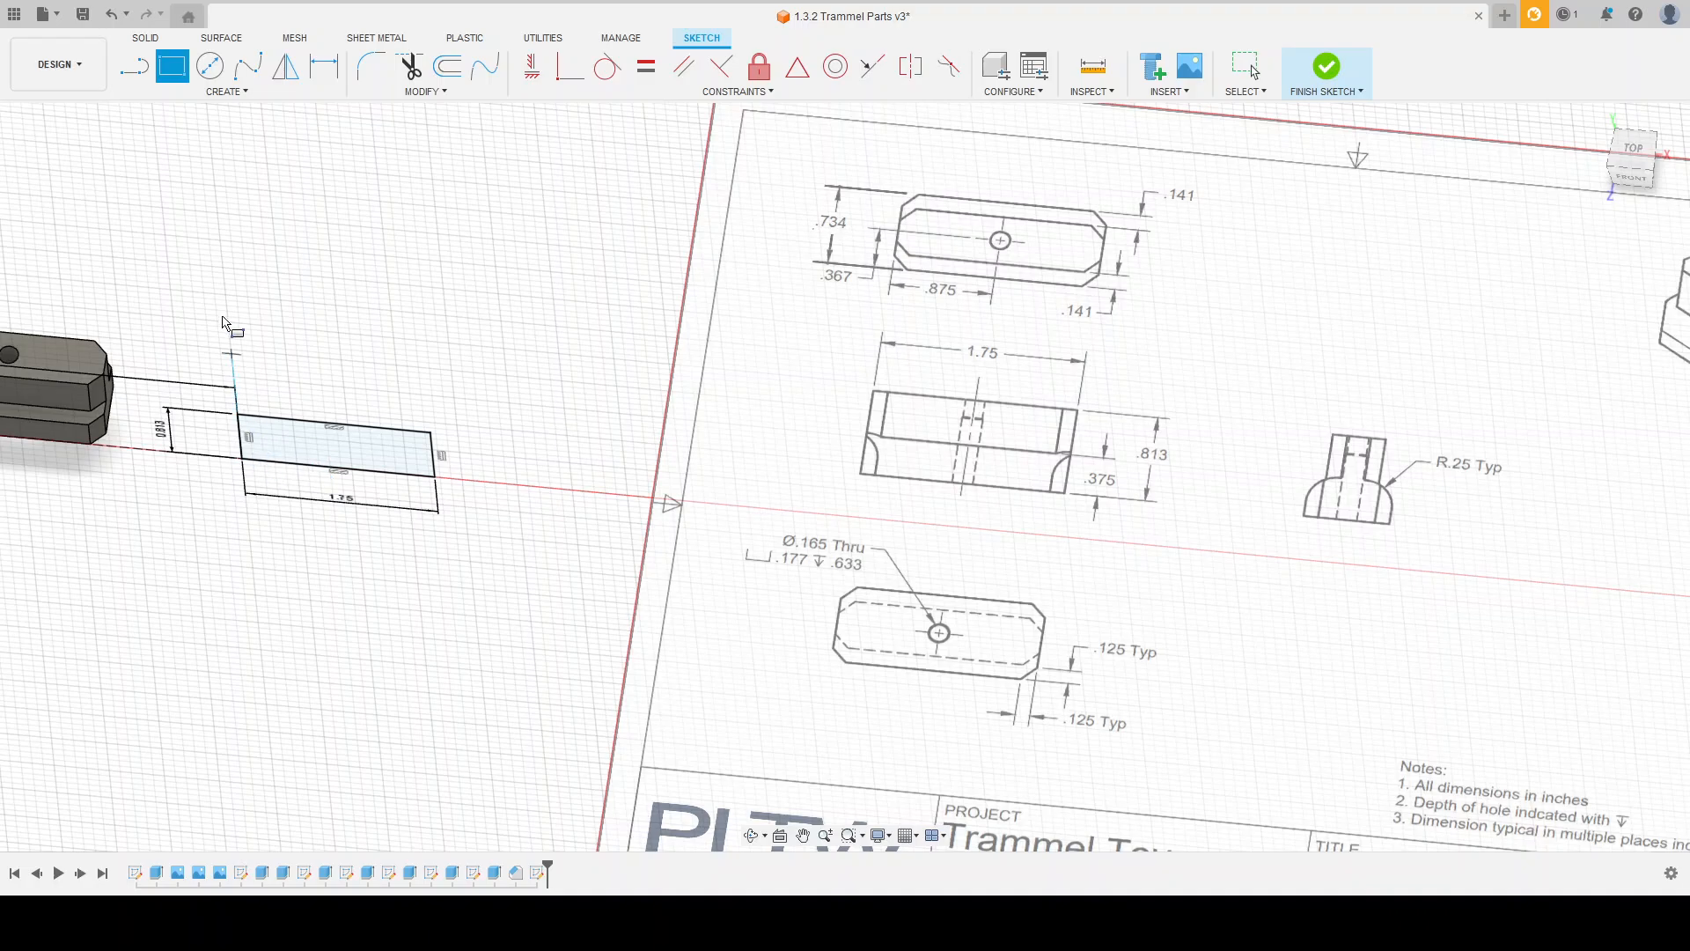
pyautogui.click(1317, 72)
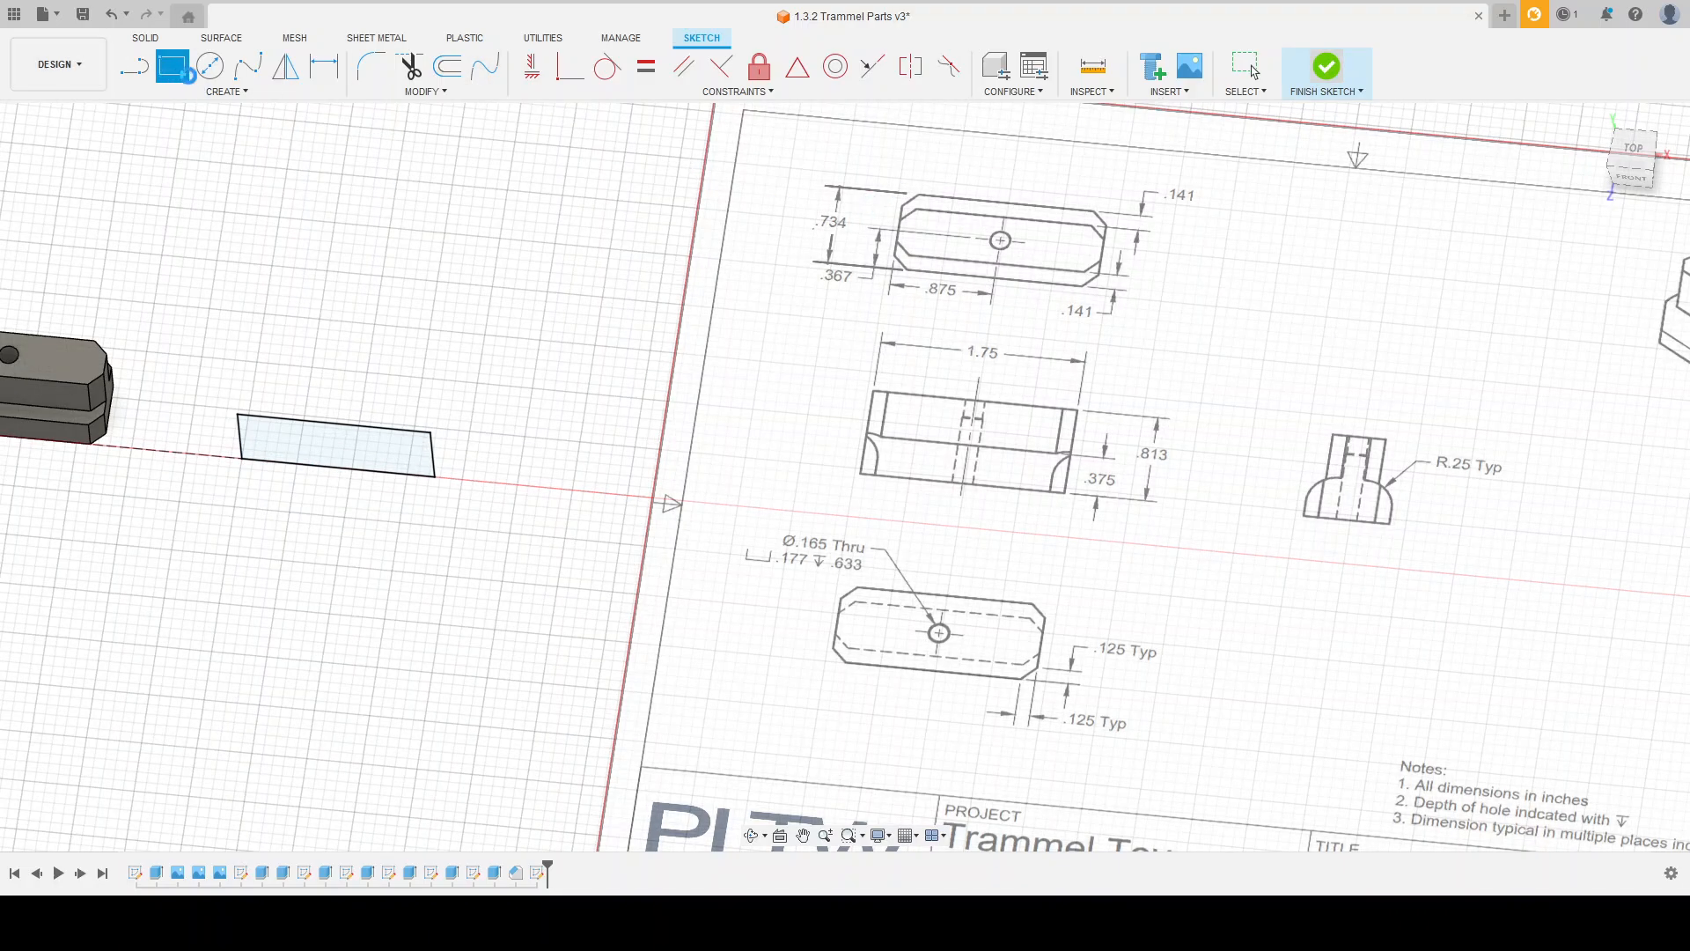
pyautogui.click(171, 67)
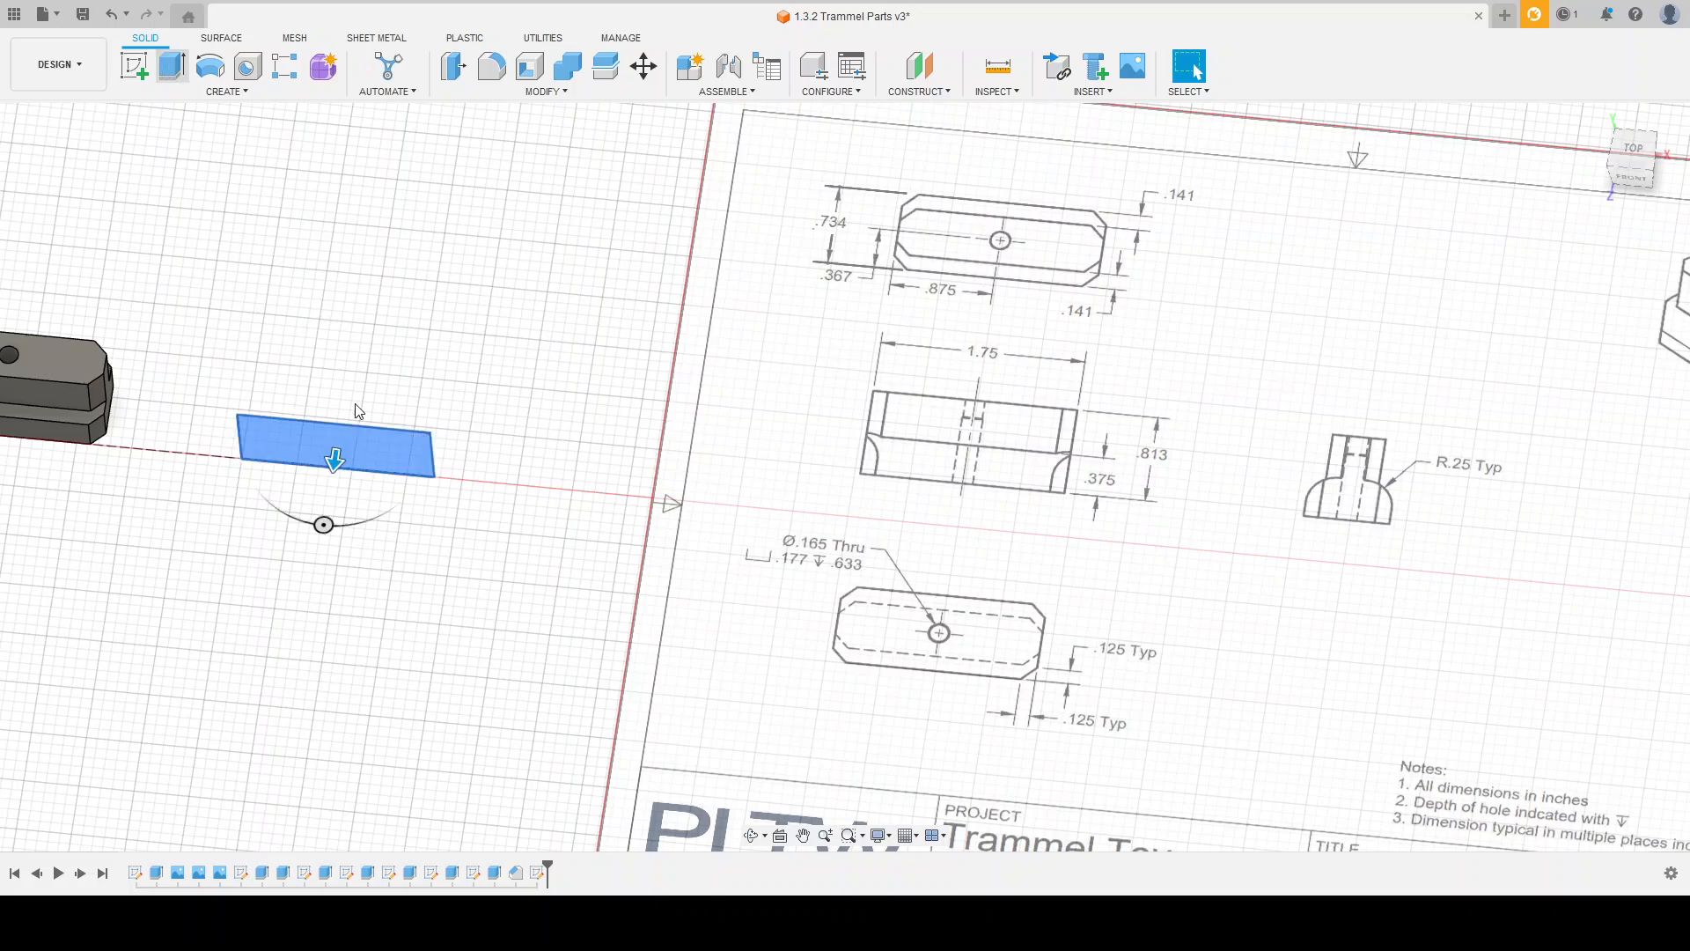
pyautogui.moveTo(334, 459); pyautogui.dragTo(347, 370)
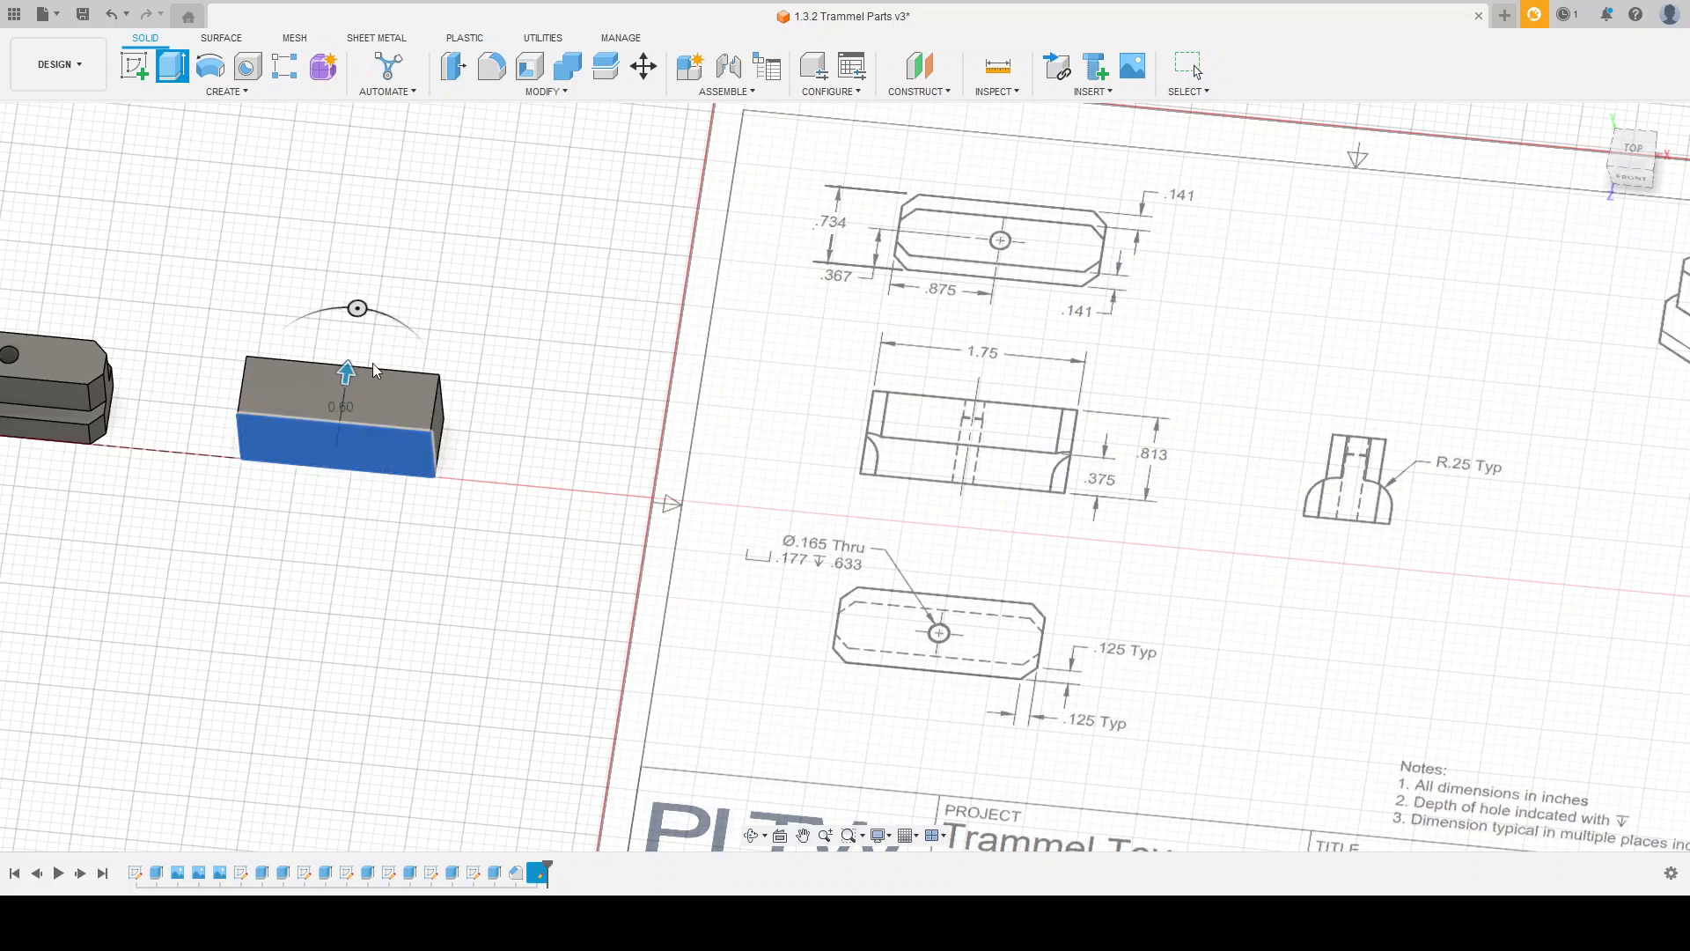
pyautogui.moveTo(347, 372); pyautogui.dragTo(352, 485)
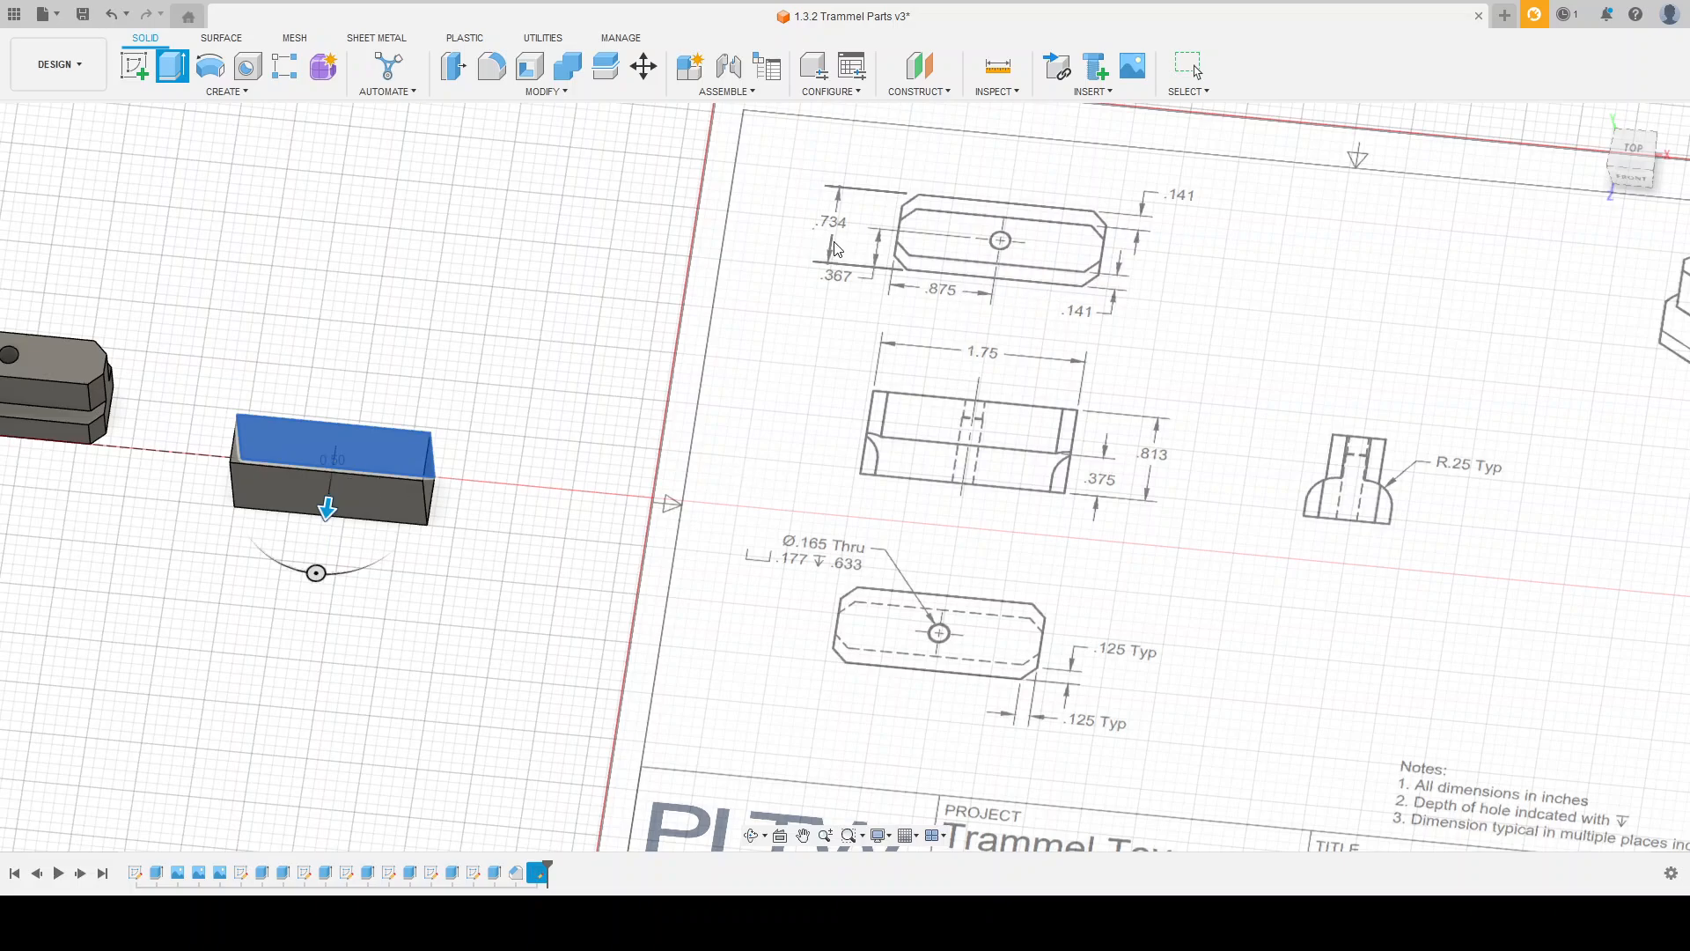
pyautogui.press('Return')
# Step: Start a sketch on the bottom face of the new Pin Slider Block body
pyautogui.scroll(-4, 805, 322)
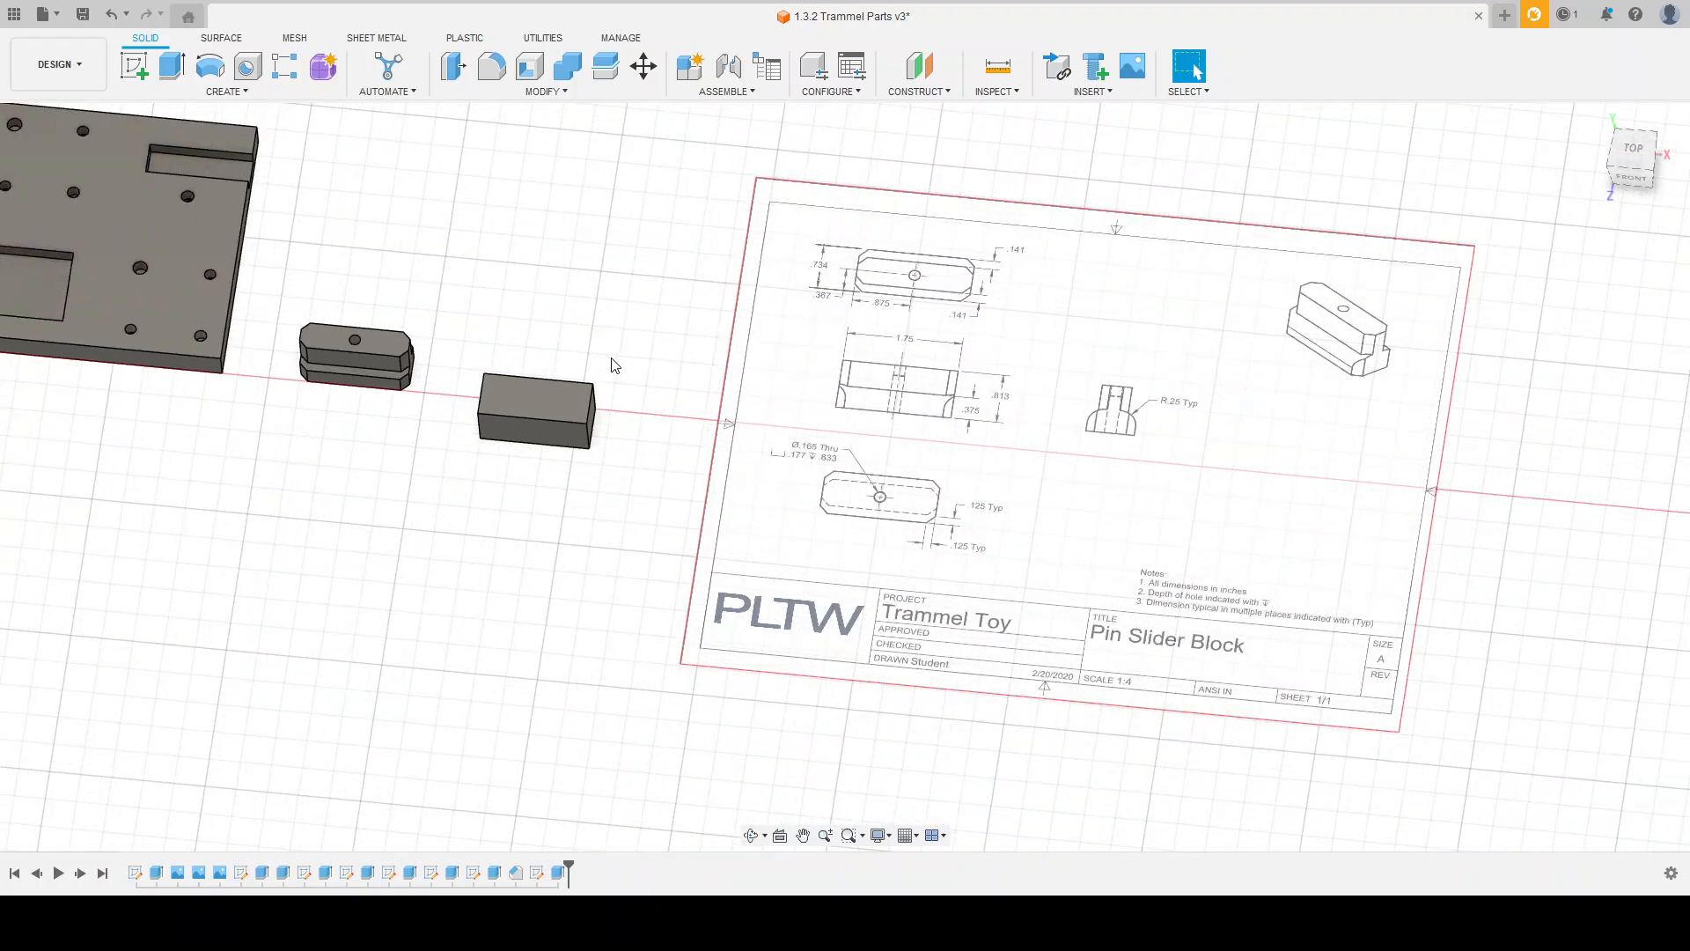
pyautogui.scroll(4, 561, 431)
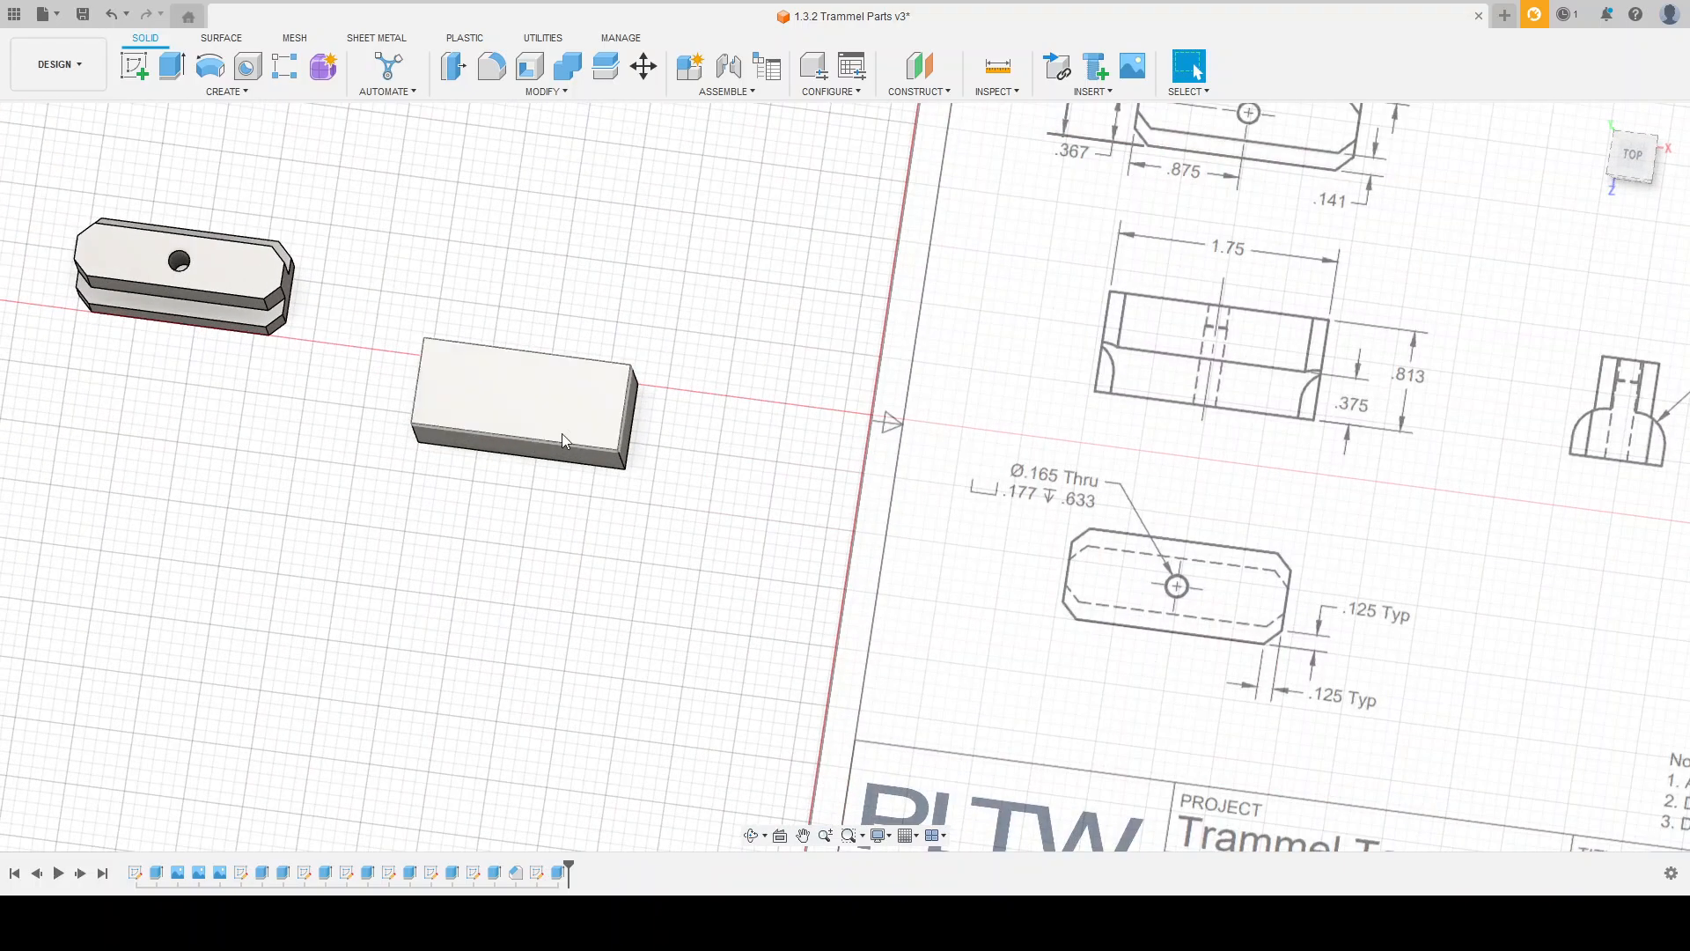
pyautogui.scroll(-3, 649, 490)
pyautogui.scroll(3, 725, 392)
pyautogui.scroll(-2, 713, 403)
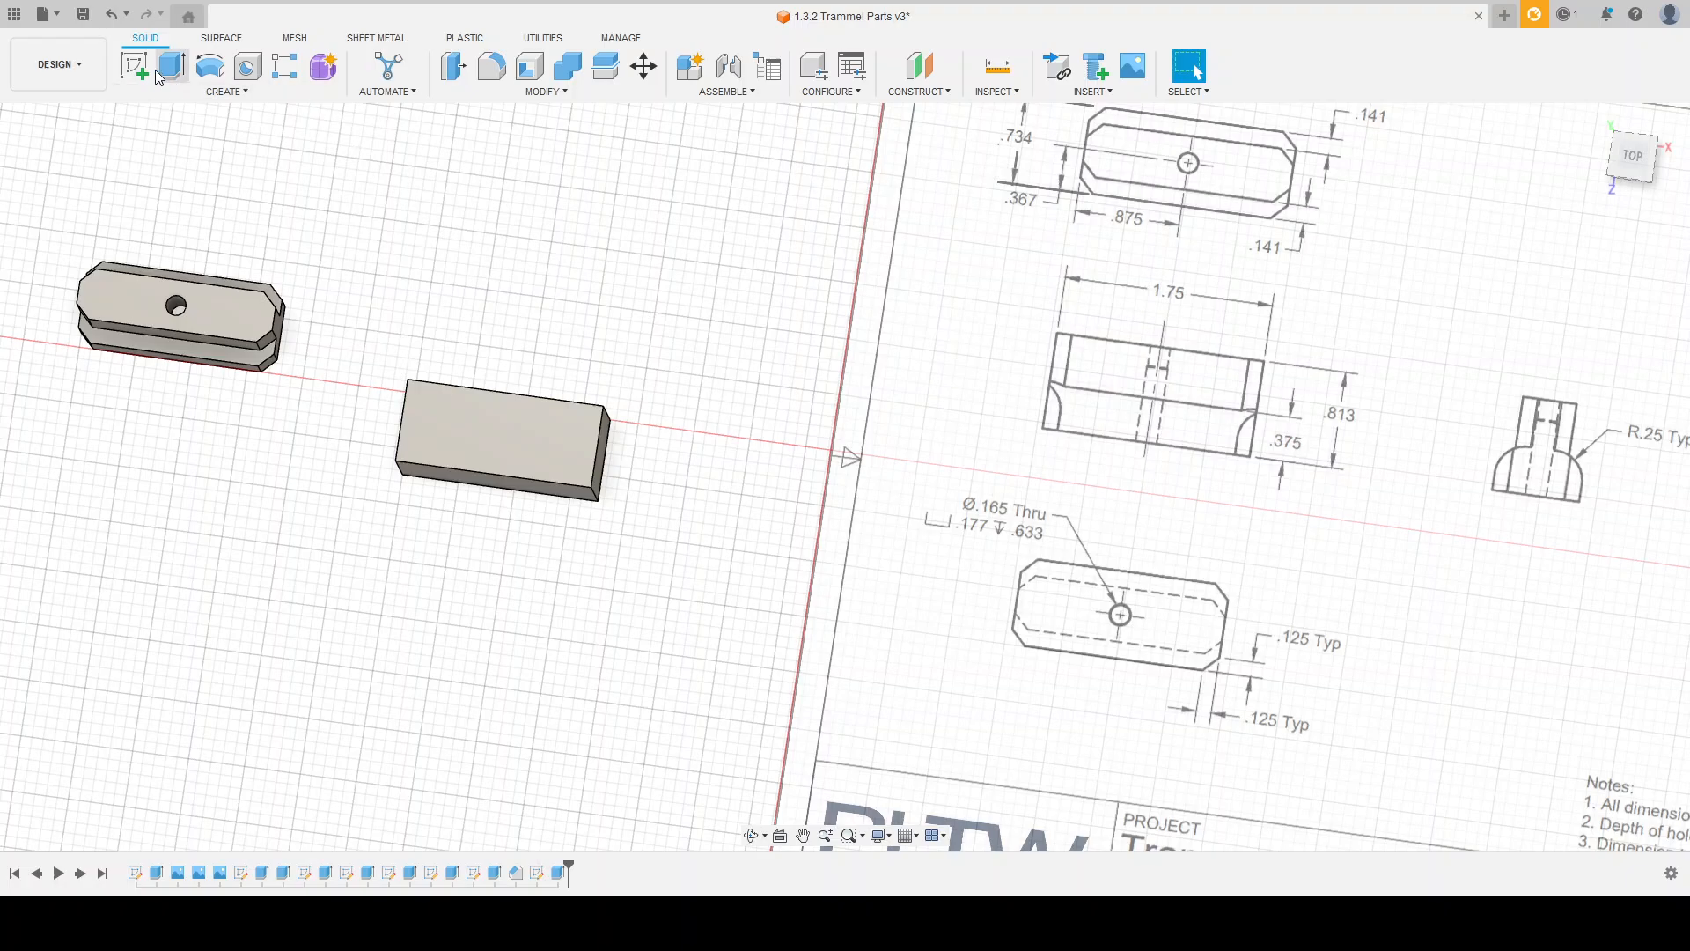
pyautogui.keyDown('shift'); pyautogui.moveTo(646, 487); pyautogui.dragTo(621, 282, button='middle'); pyautogui.keyUp('shift')
pyautogui.click(574, 530)
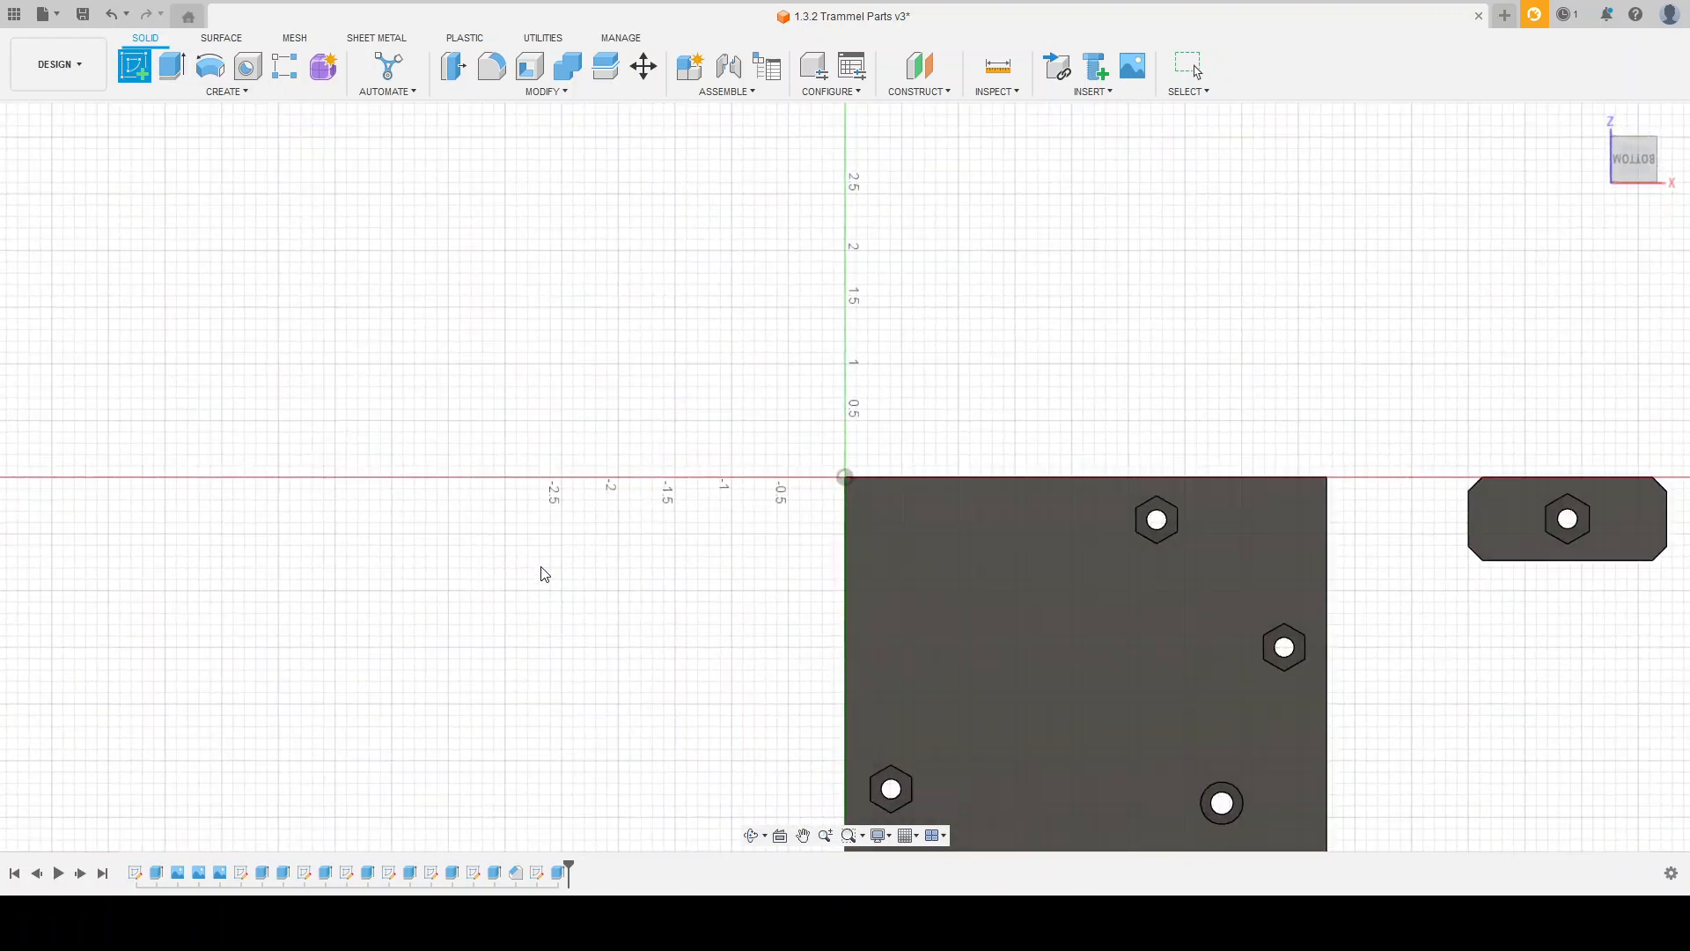
pyautogui.scroll(-7, 377, 486)
pyautogui.scroll(4, 898, 466)
pyautogui.scroll(3, 811, 480)
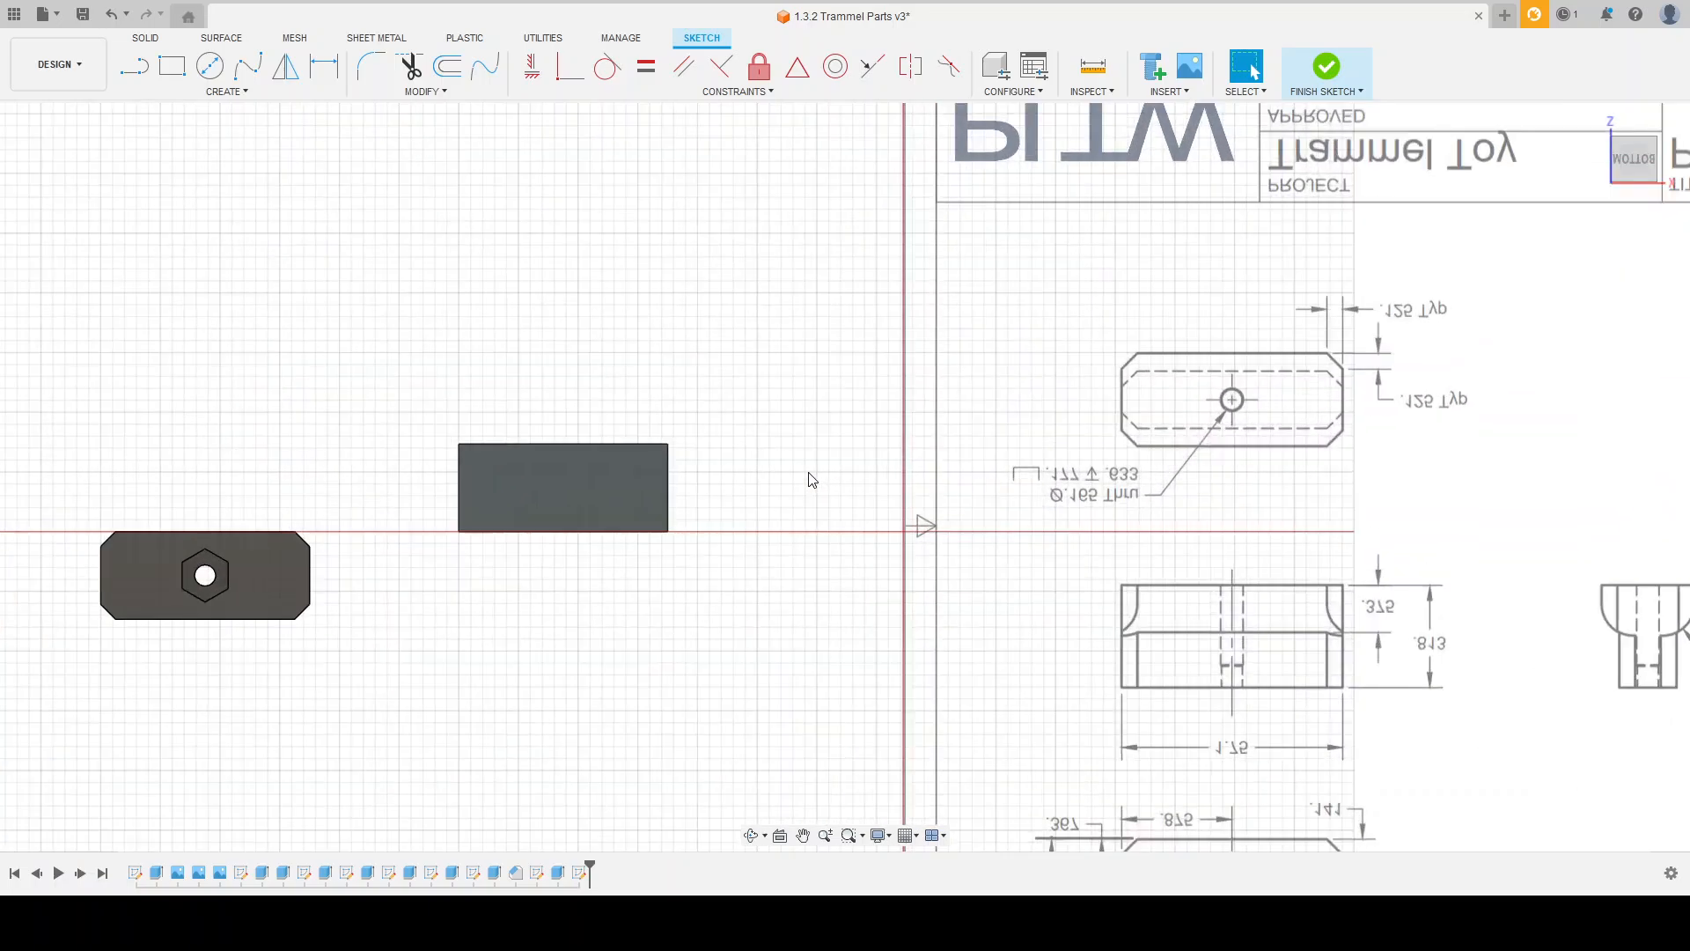
# Step: Examine the Pin Slider Block drawing's hole callout and bottom view alongside the block
pyautogui.moveTo(577, 254)
pyautogui.keyDown('shift'); pyautogui.mouseDown(button='middle')
pyautogui.moveTo(566, 483)
pyautogui.moveTo(538, 504)
pyautogui.mouseUp(button='middle'); pyautogui.keyUp('shift')
pyautogui.scroll(-3, 537, 506)
pyautogui.scroll(5, 1039, 509)
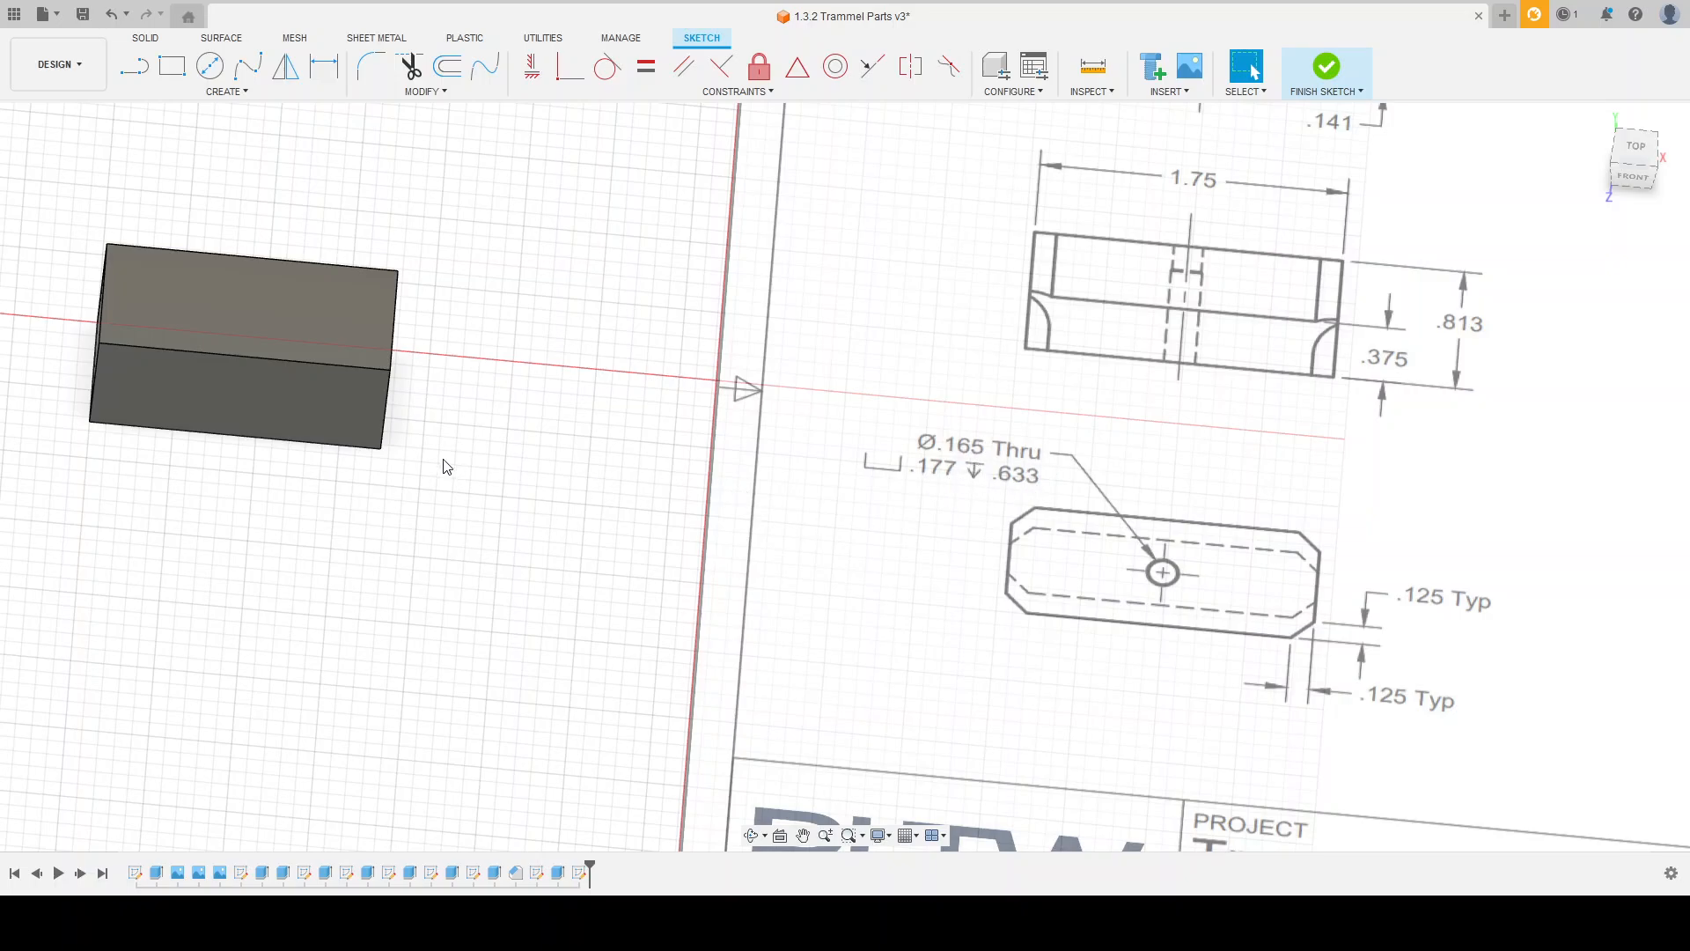
pyautogui.moveTo(452, 494)
pyautogui.keyDown('shift'); pyautogui.mouseDown(button='middle')
pyautogui.moveTo(452, 403)
pyautogui.moveTo(452, 476)
pyautogui.mouseUp(button='middle'); pyautogui.keyUp('shift')
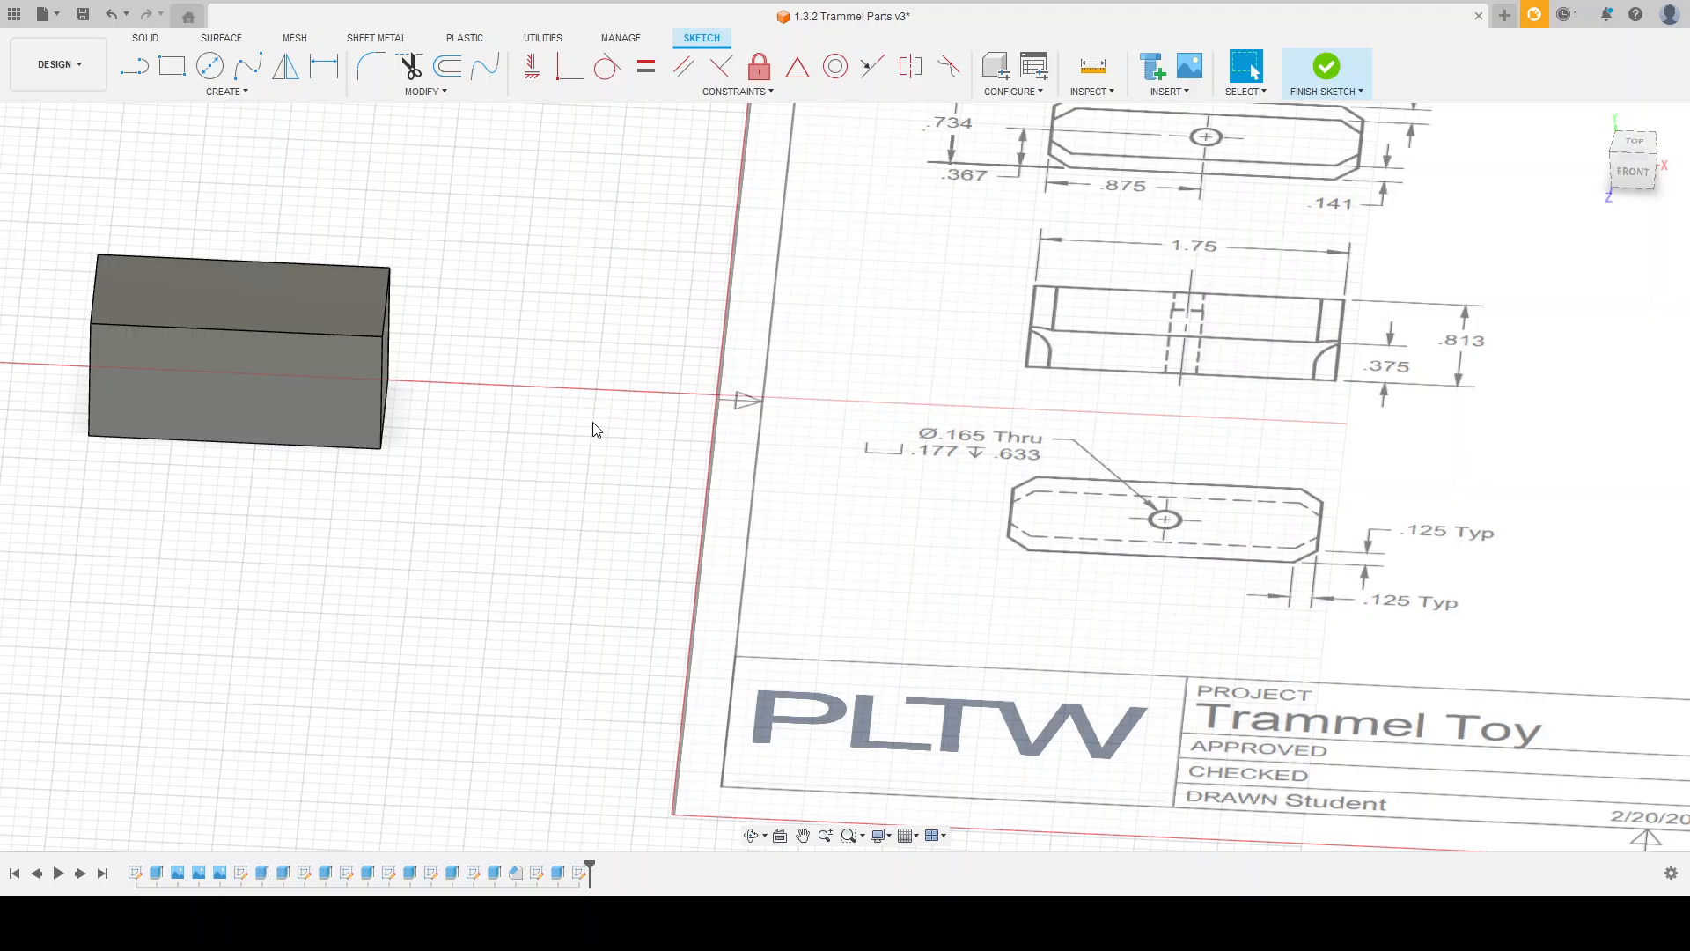
pyautogui.scroll(-2, 593, 426)
pyautogui.scroll(2, 511, 452)
pyautogui.scroll(-3, 568, 446)
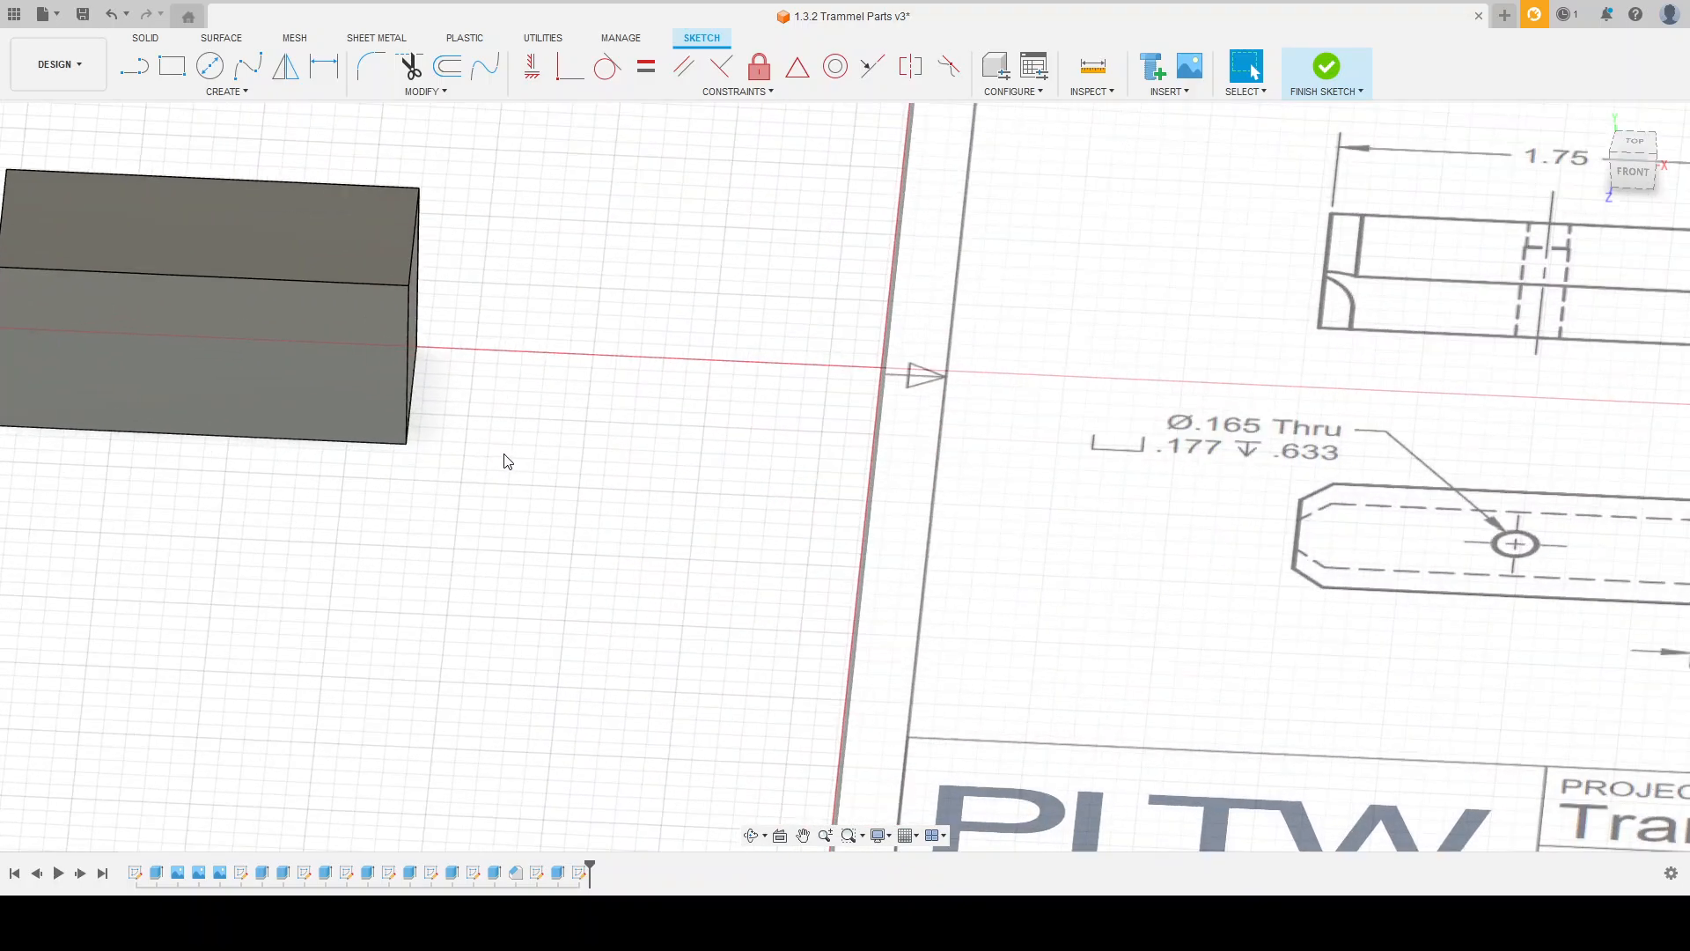
pyautogui.moveTo(604, 456)
pyautogui.keyDown('shift'); pyautogui.mouseDown(button='middle')
pyautogui.moveTo(585, 282)
pyautogui.moveTo(363, 410)
pyautogui.mouseUp(button='middle'); pyautogui.keyUp('shift')
pyautogui.scroll(3, 257, 438)
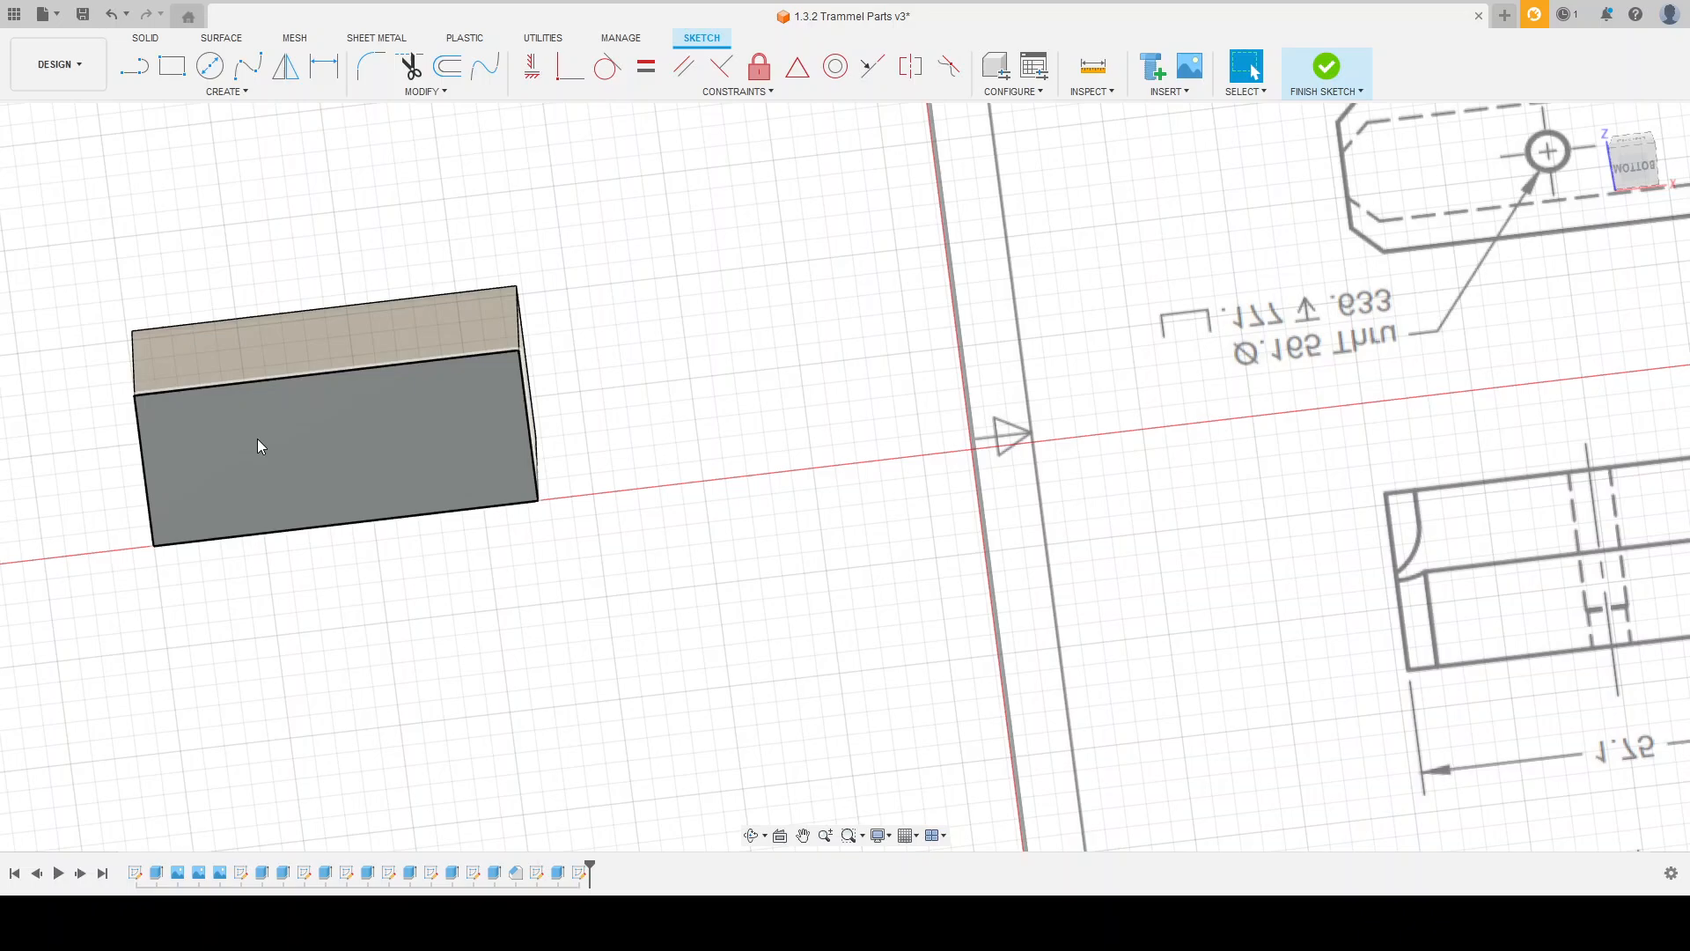
# Step: Draw two crossing construction lines between the midpoints of the bottom face's opposite edges and finish the sketch
pyautogui.click(175, 76)
pyautogui.click(137, 72)
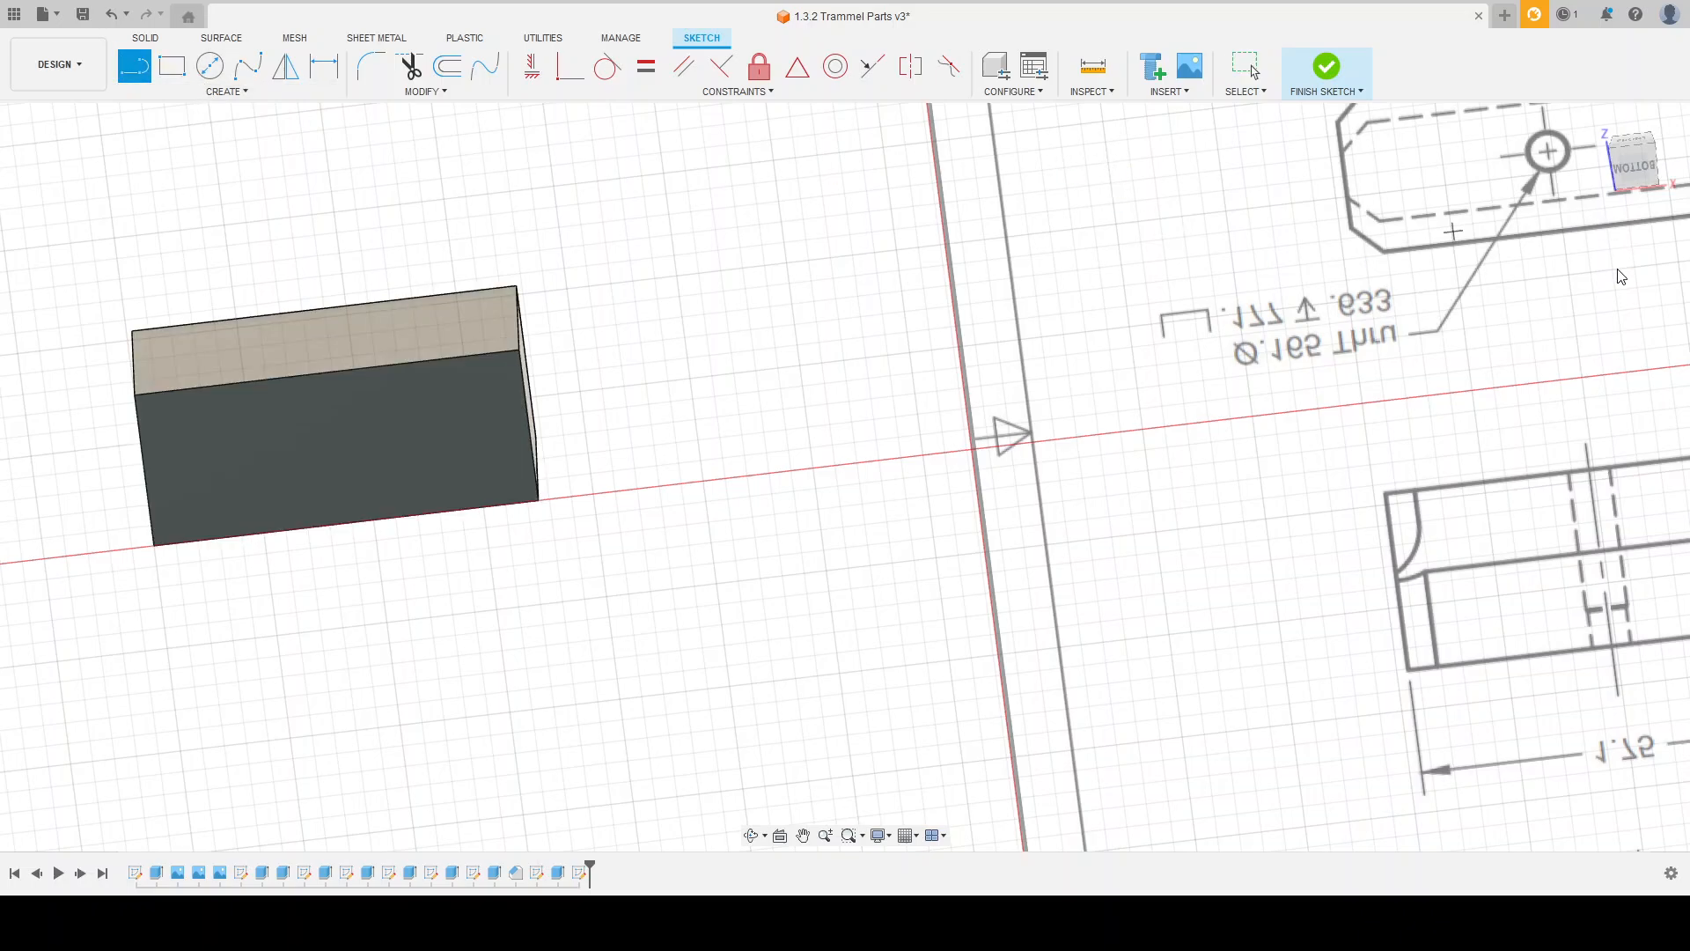
pyautogui.click(322, 377)
pyautogui.click(337, 517)
pyautogui.click(167, 470)
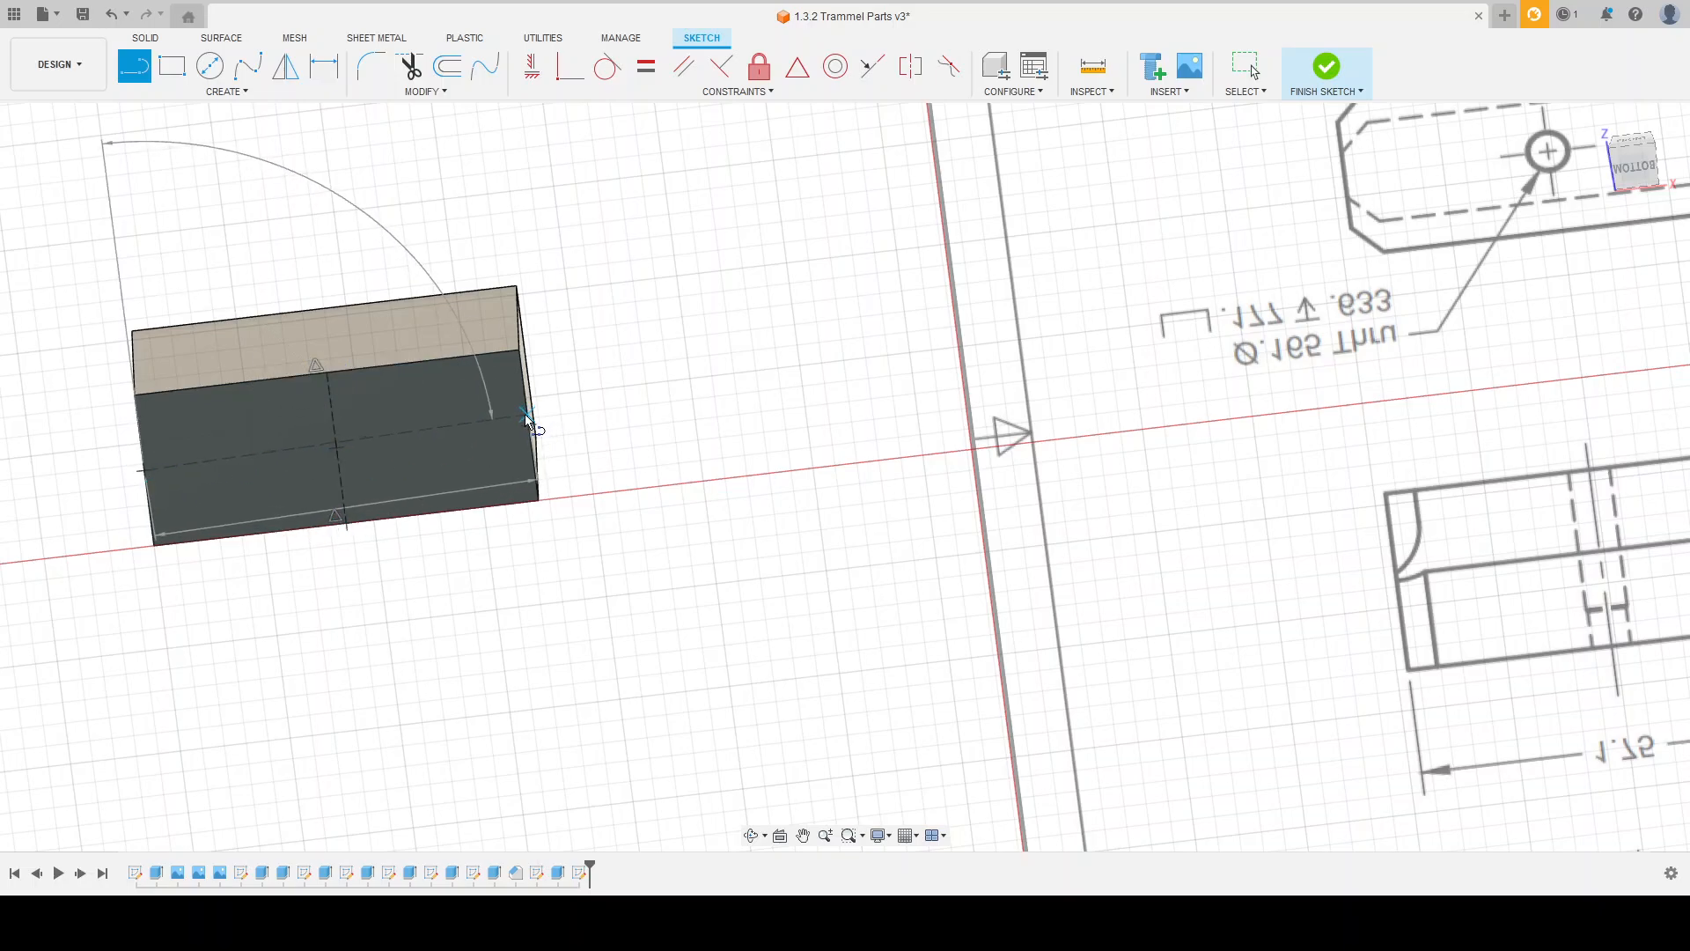
pyautogui.click(524, 417)
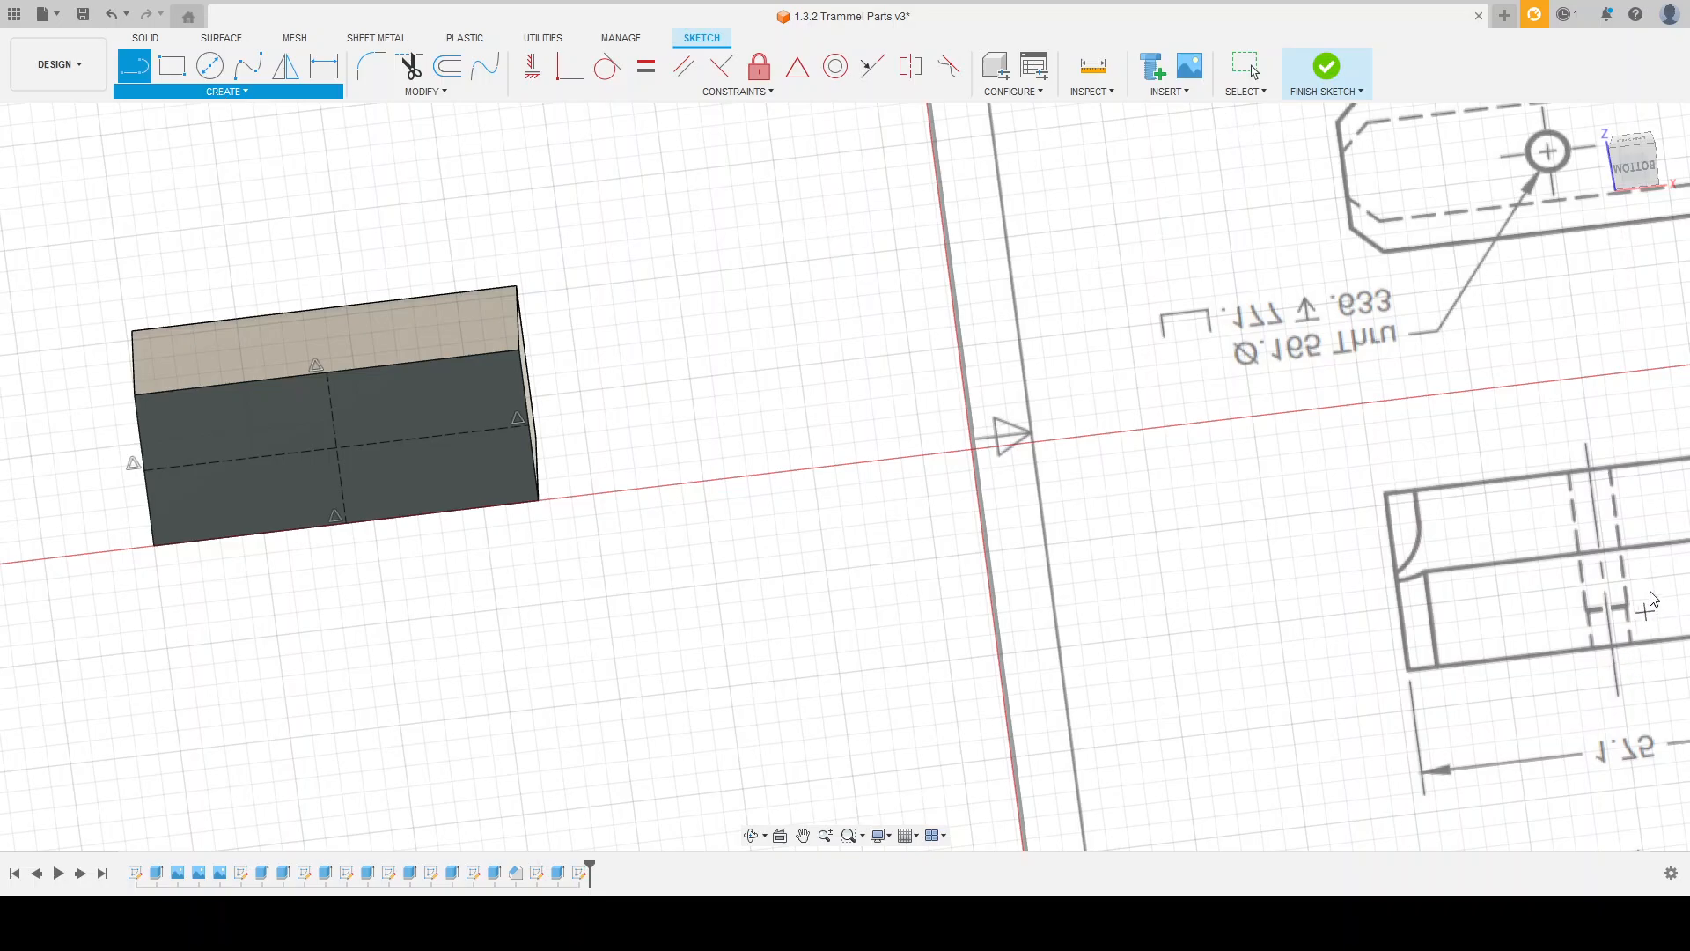
pyautogui.press('Escape')
pyautogui.press('Escape')
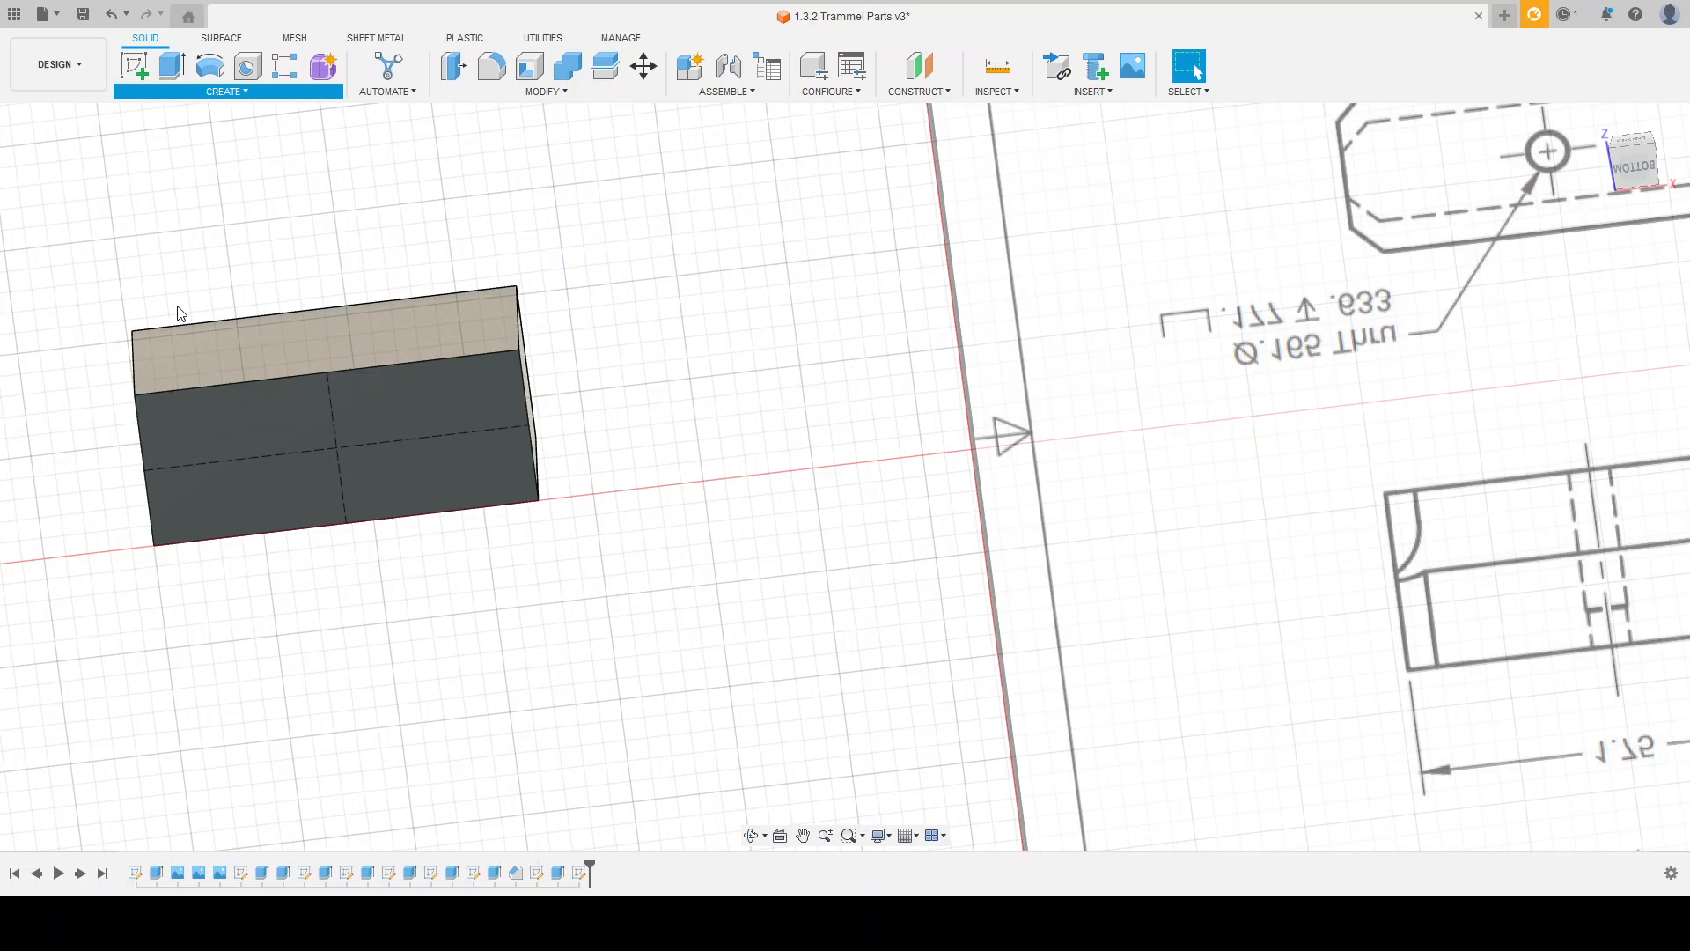
# Step: Place a hole near the centre of the block's bottom face, running through the whole body with a counterbore
pyautogui.press('h')
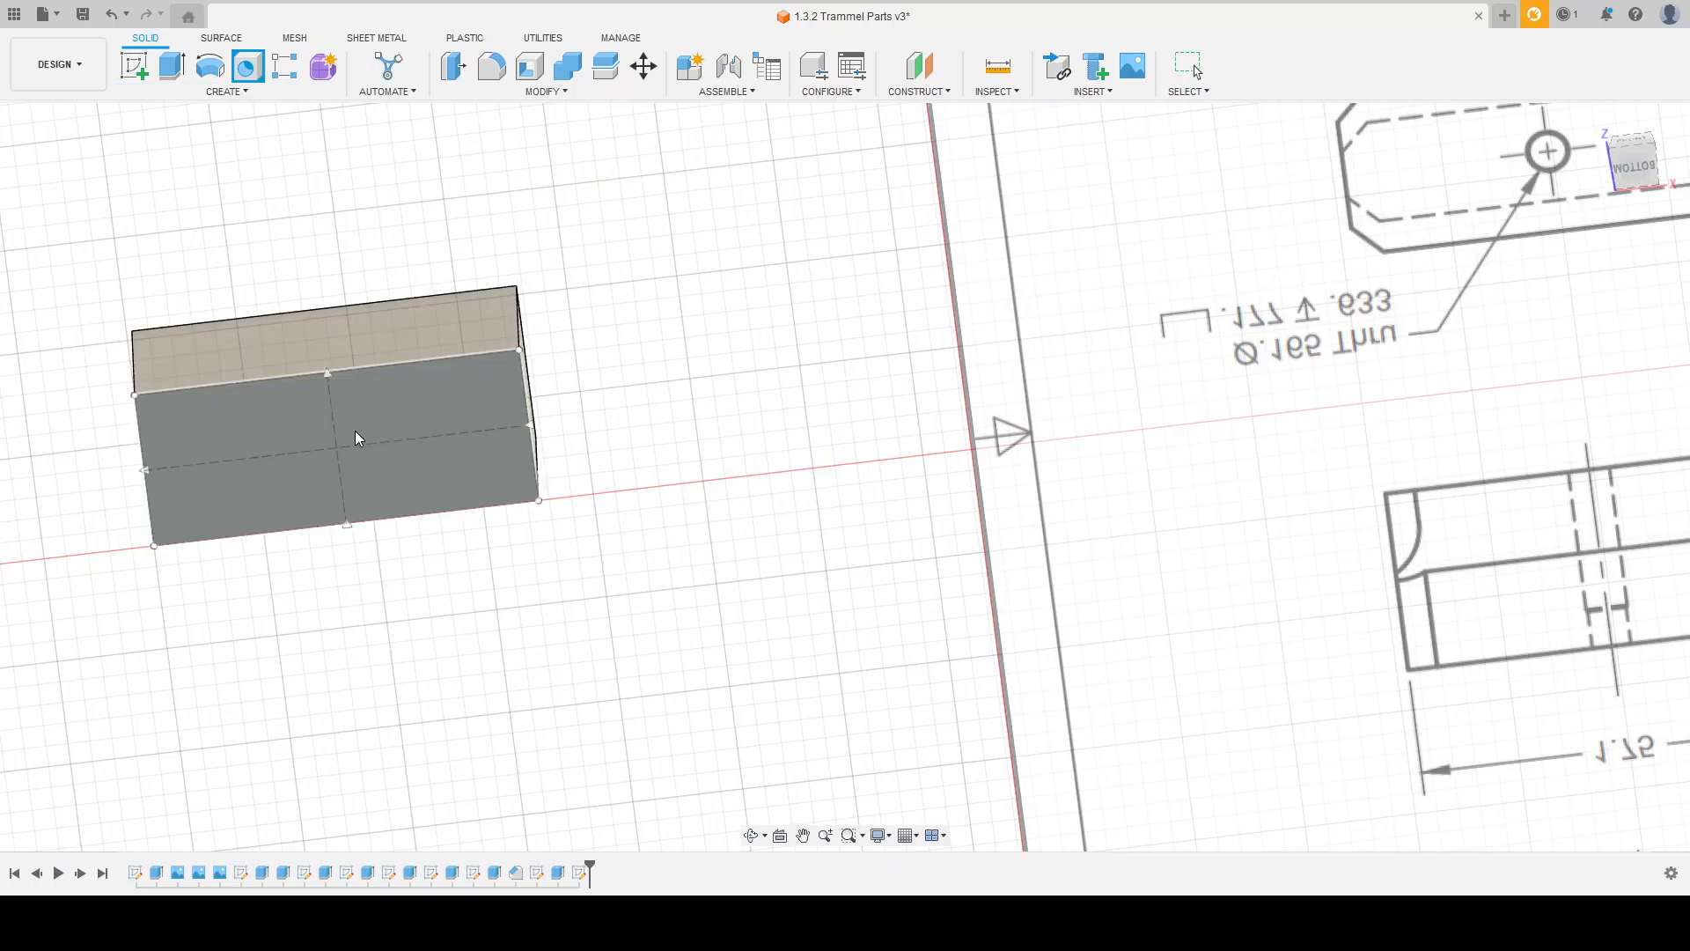
pyautogui.click(355, 430)
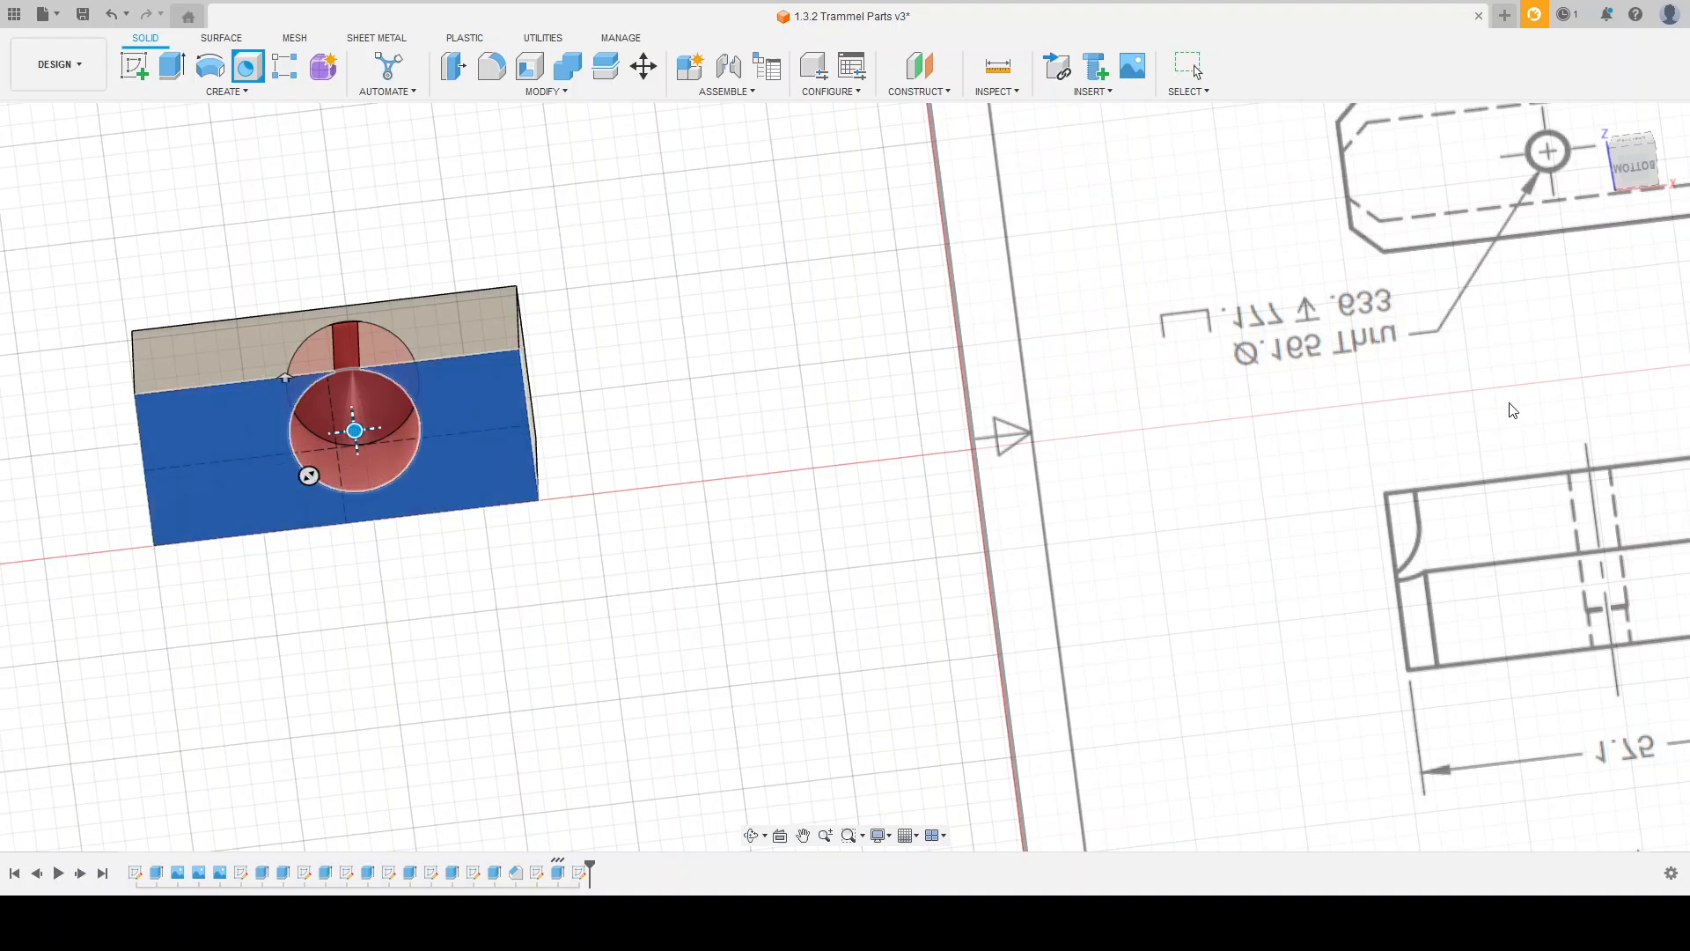
pyautogui.scroll(-2, 758, 512)
pyautogui.keyDown('shift'); pyautogui.moveTo(1124, 340); pyautogui.dragTo(1116, 374); pyautogui.keyUp('shift')
pyautogui.keyDown('shift'); pyautogui.moveTo(1116, 373); pyautogui.dragTo(1053, 514, button='middle'); pyautogui.keyUp('shift')
pyautogui.scroll(-2, 867, 409)
pyautogui.scroll(2, 1092, 310)
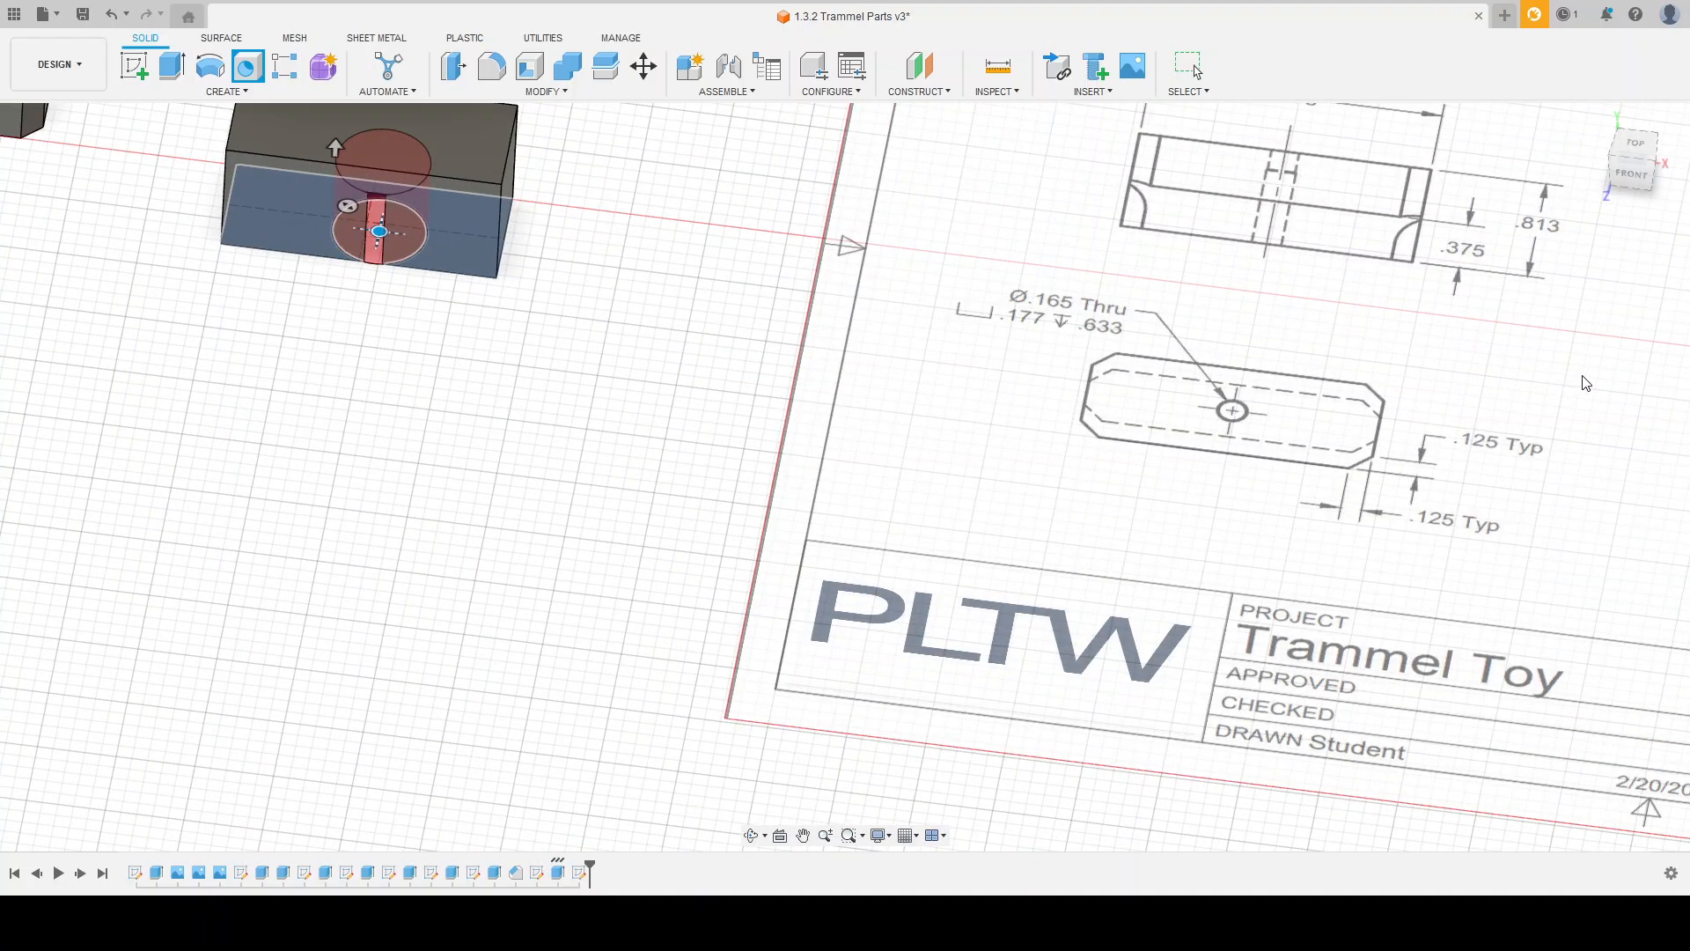
pyautogui.click(1566, 442)
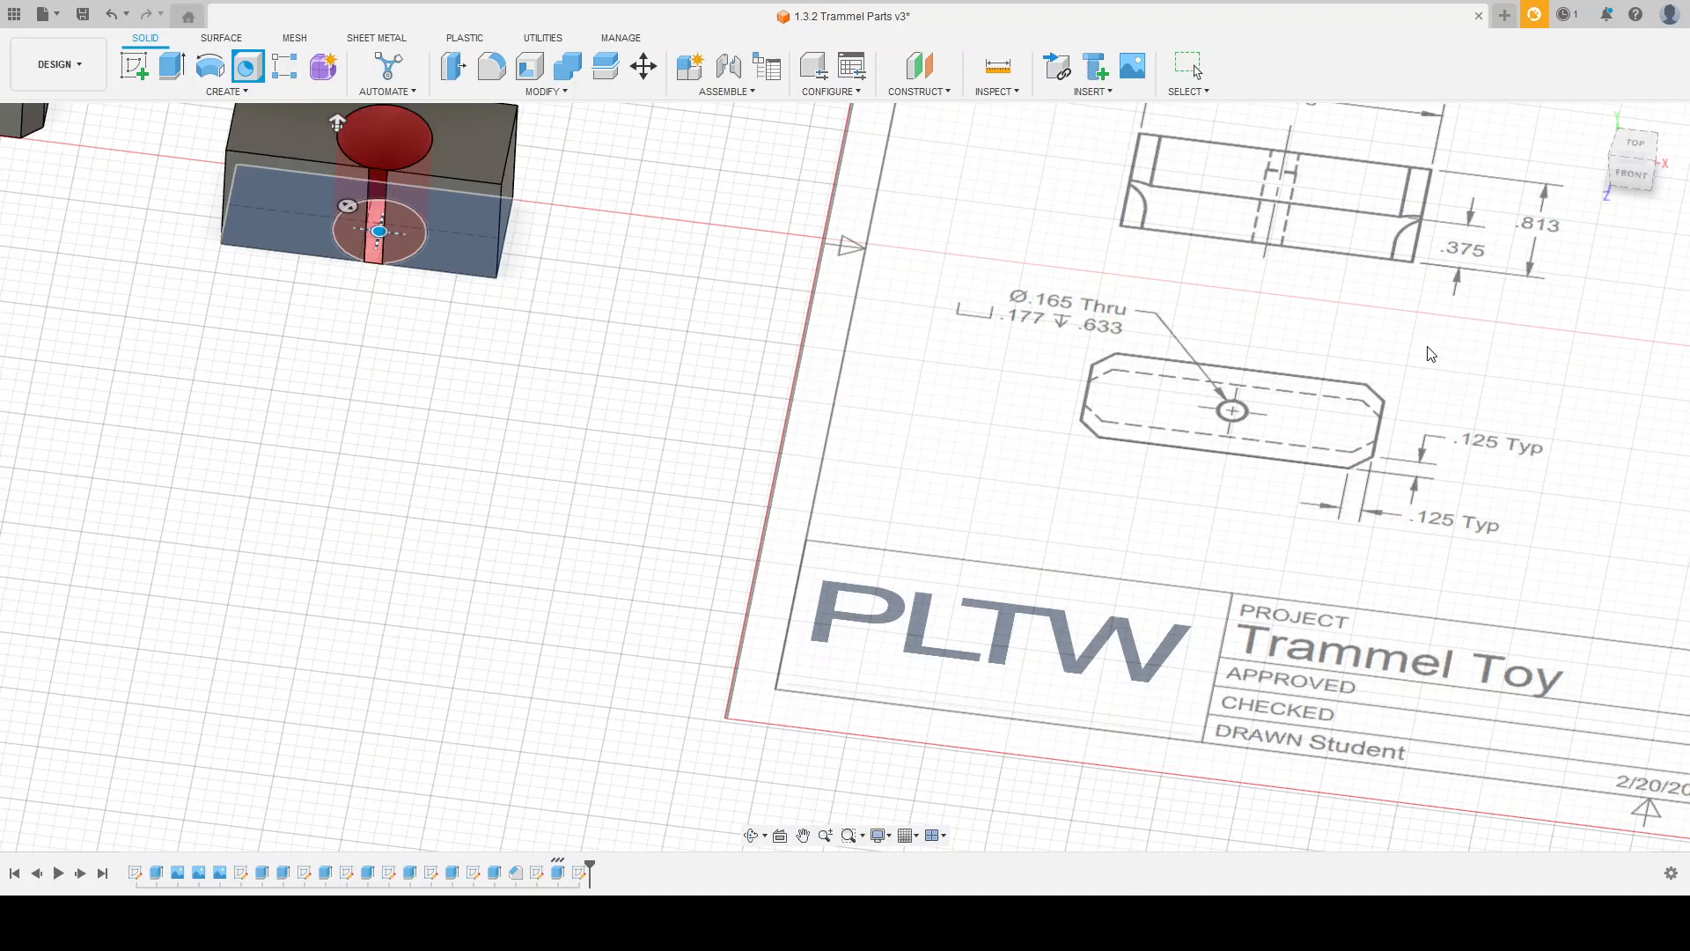
pyautogui.click(1560, 426)
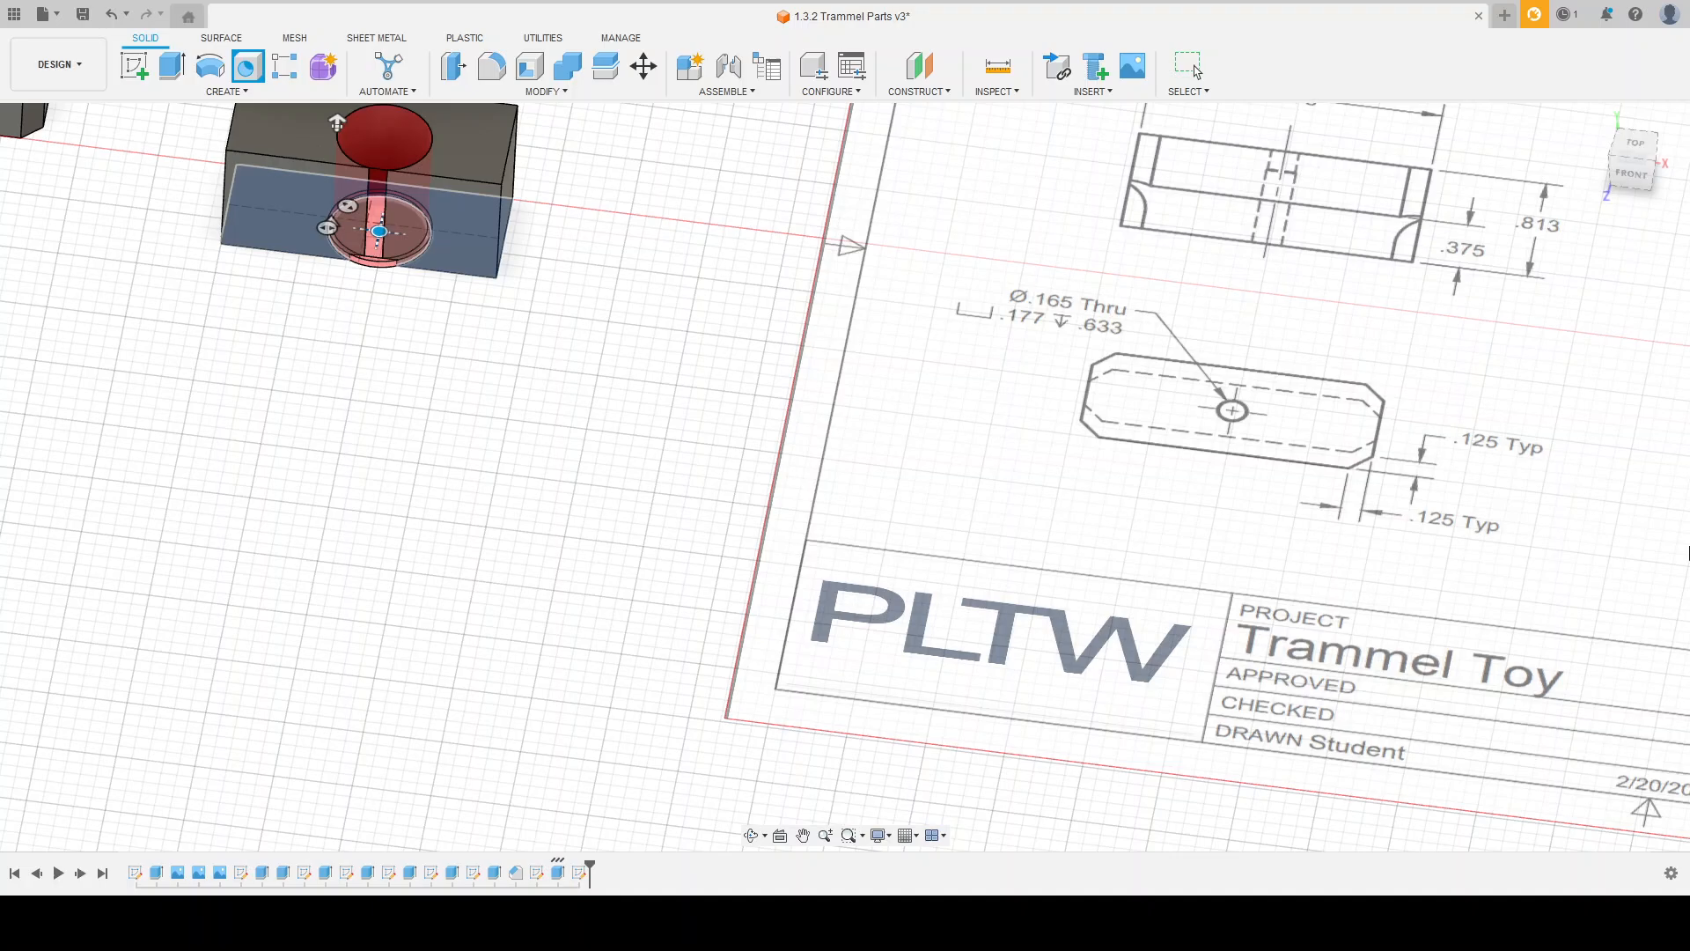
# Step: Set the counterbore to 0.177 in diameter and 0.633 in depth with a 0.165 in through hole, and create it
pyautogui.write('.177')
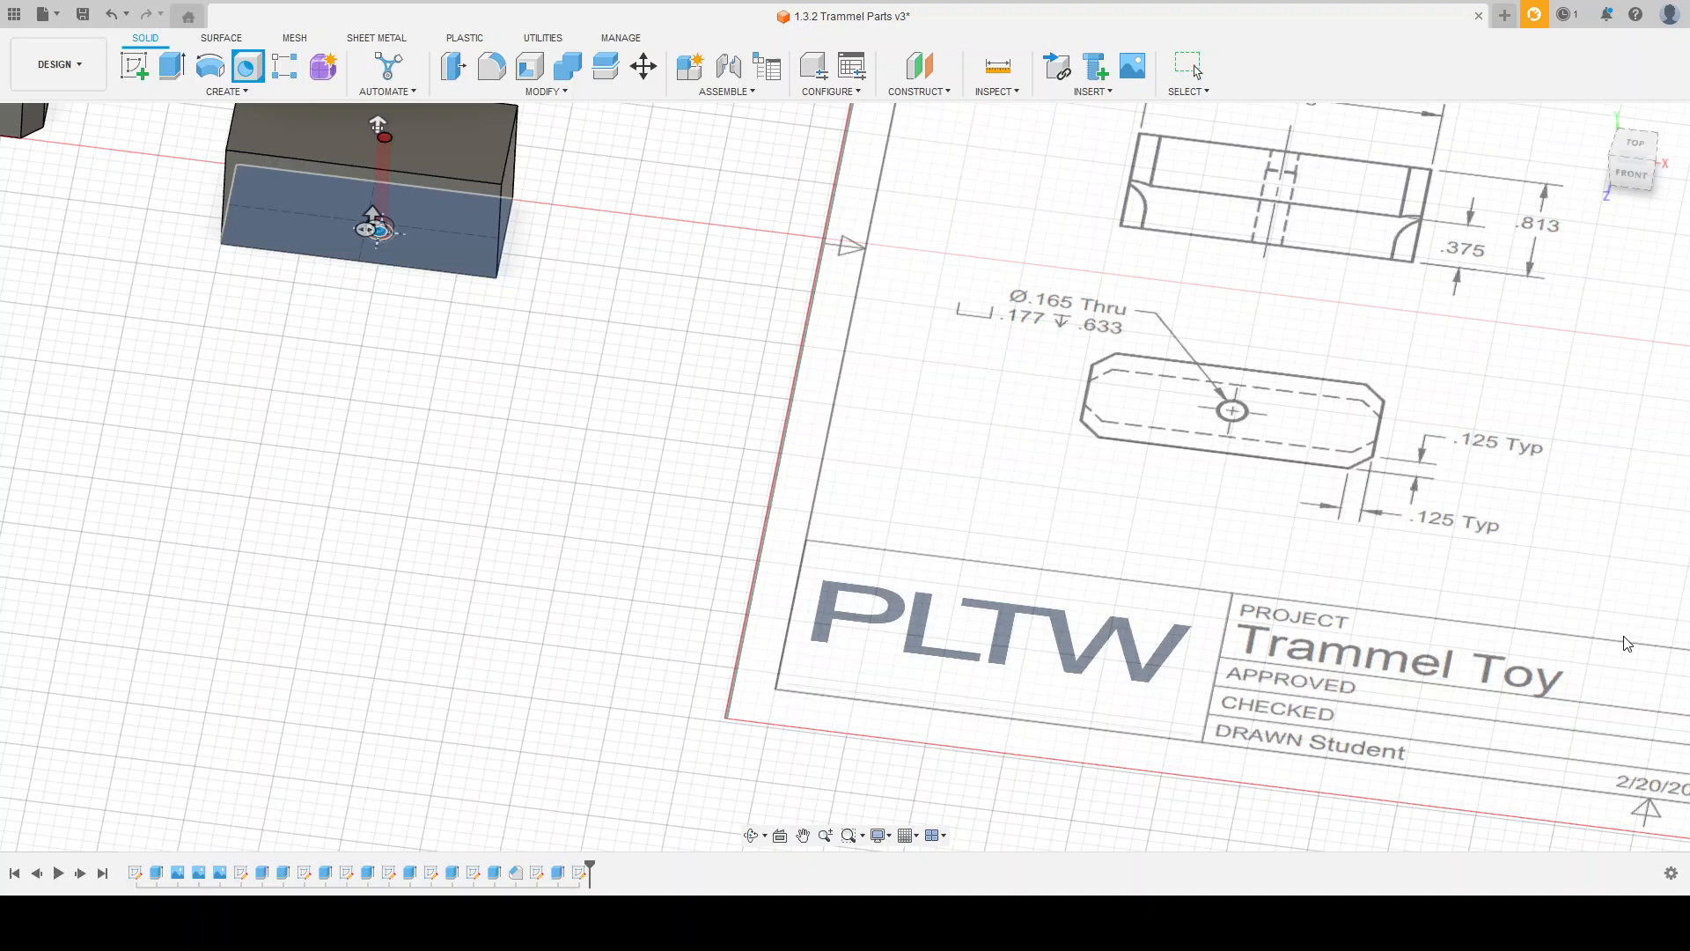
pyautogui.write('65.633')
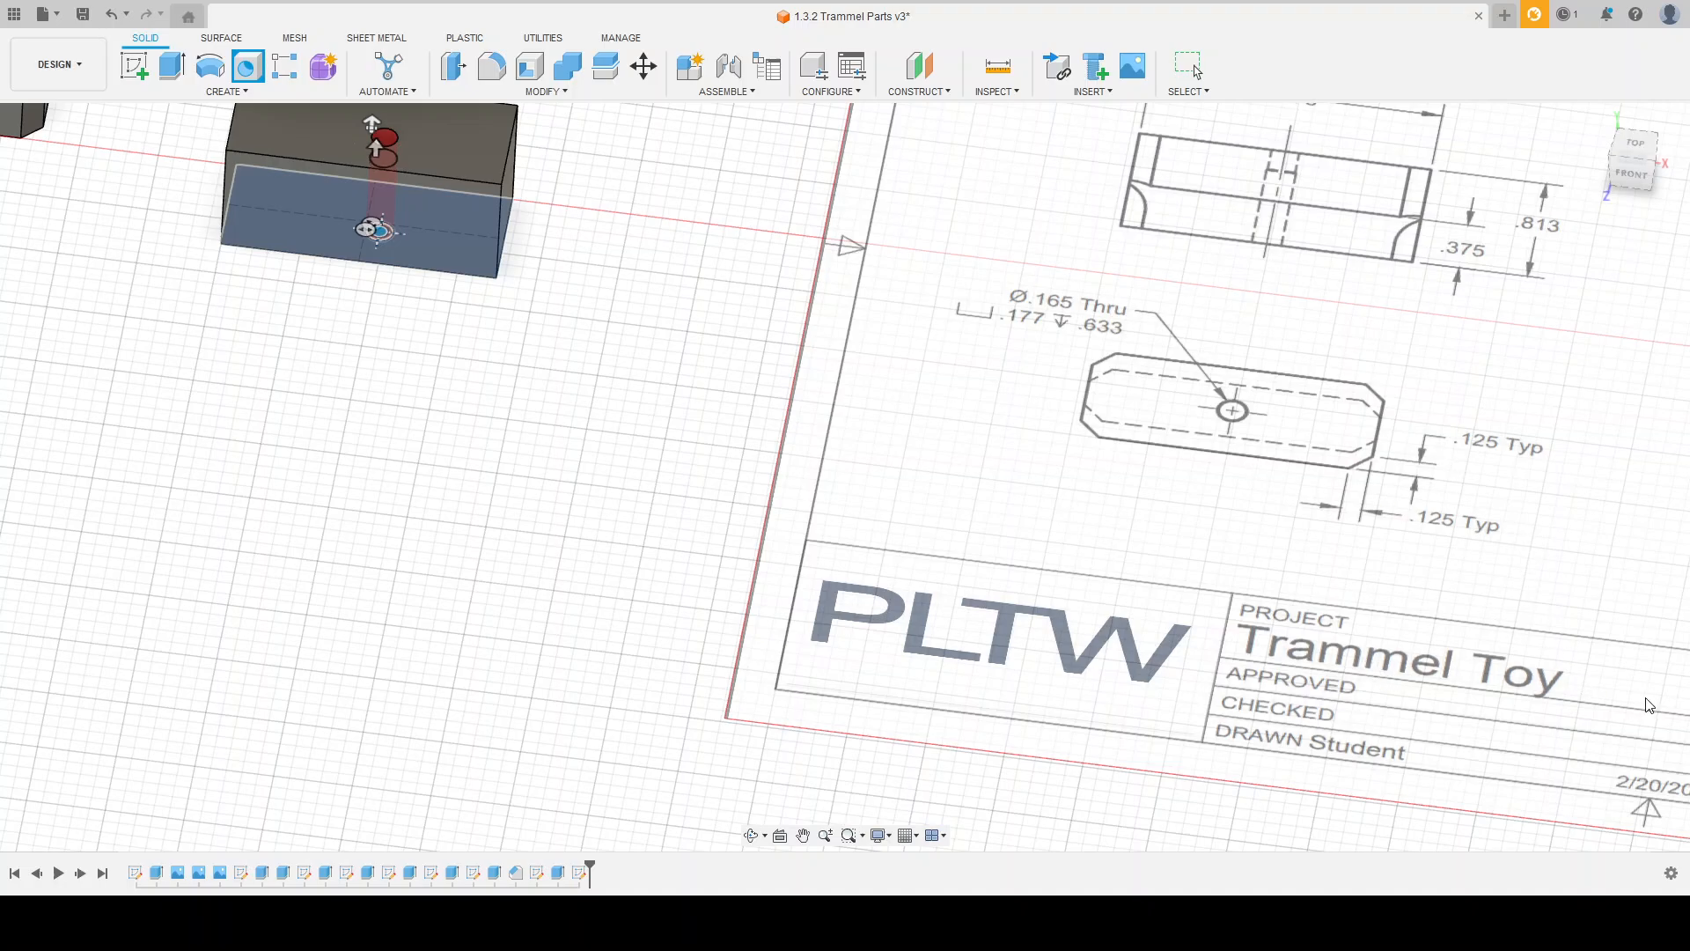
pyautogui.click(1595, 685)
# Step: Edit the counterbored hole and move its centre onto the intersection of the construction lines
pyautogui.moveTo(459, 289)
pyautogui.keyDown('shift'); pyautogui.mouseDown(button='middle')
pyautogui.moveTo(476, 372)
pyautogui.moveTo(423, 317)
pyautogui.moveTo(452, 414)
pyautogui.moveTo(452, 309)
pyautogui.moveTo(493, 207)
pyautogui.moveTo(490, 167)
pyautogui.moveTo(434, 376)
pyautogui.mouseUp(button='middle'); pyautogui.keyUp('shift')
pyautogui.scroll(3, 465, 395)
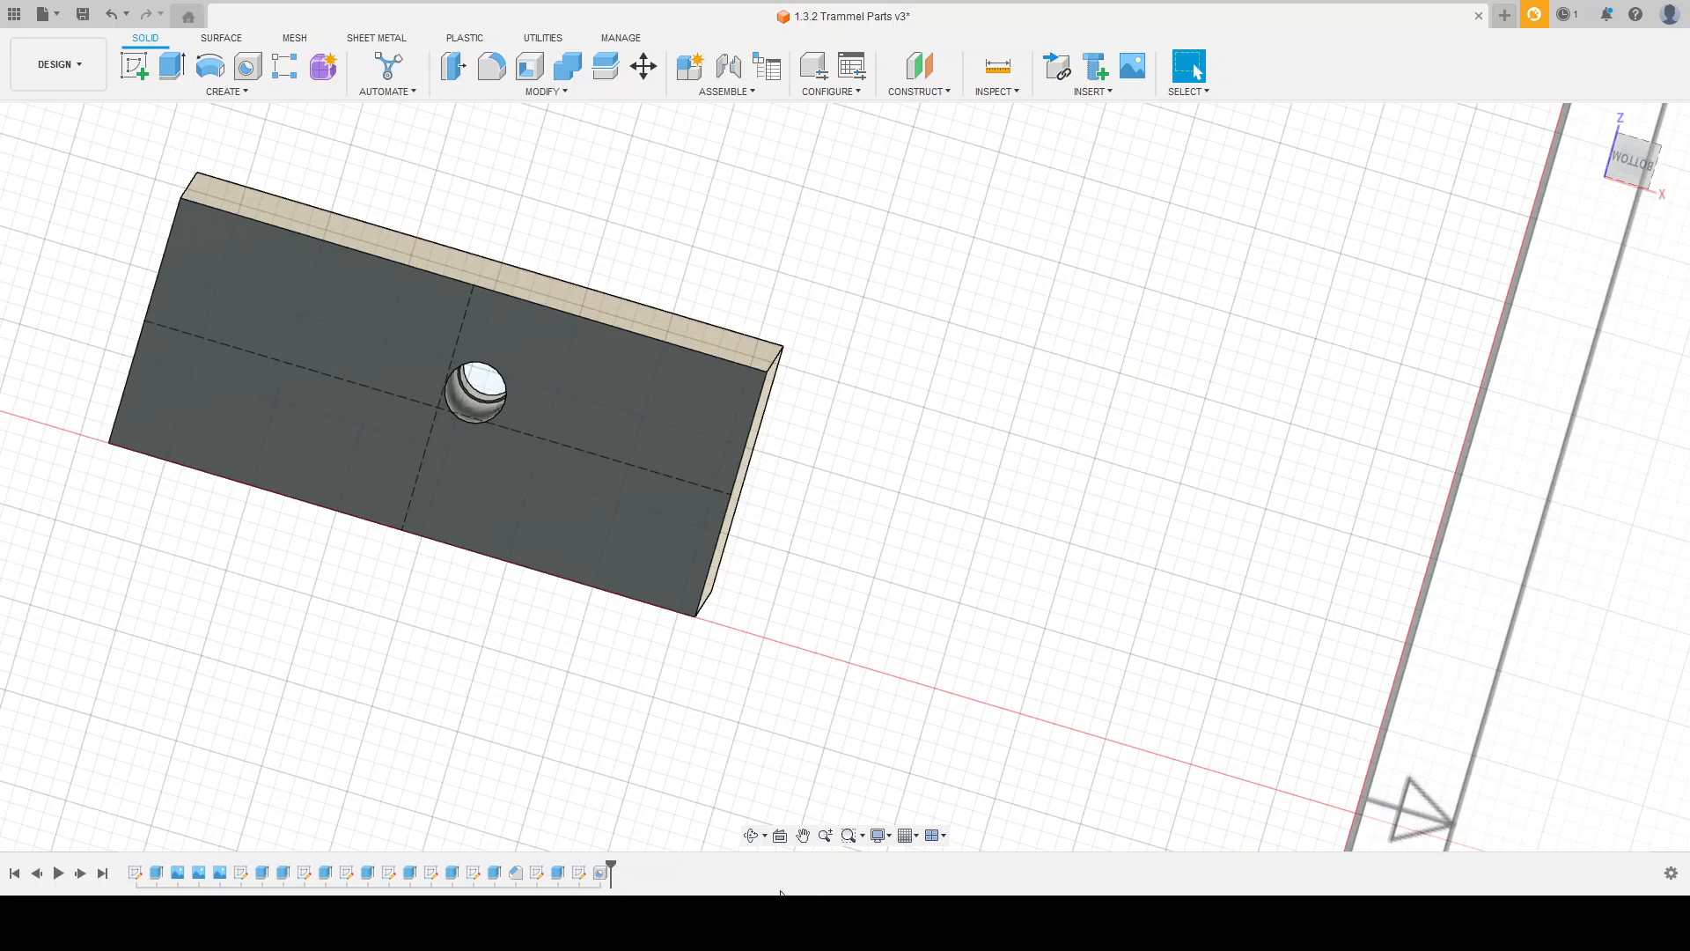
pyautogui.click(602, 872)
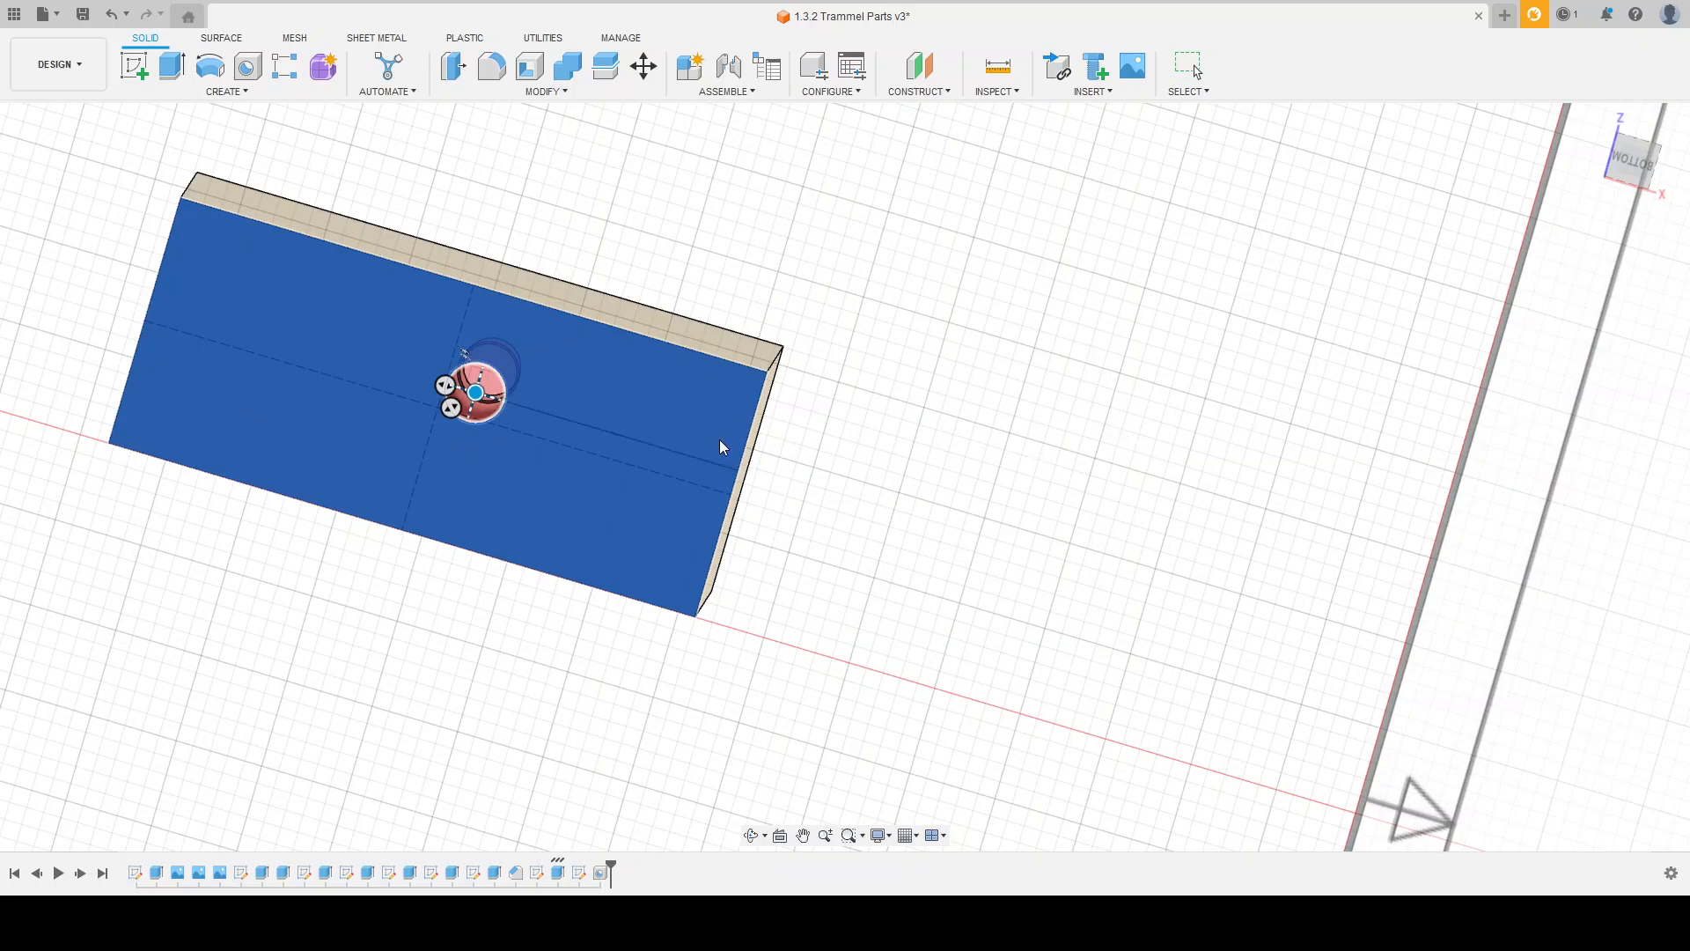
pyautogui.moveTo(476, 393); pyautogui.dragTo(435, 410)
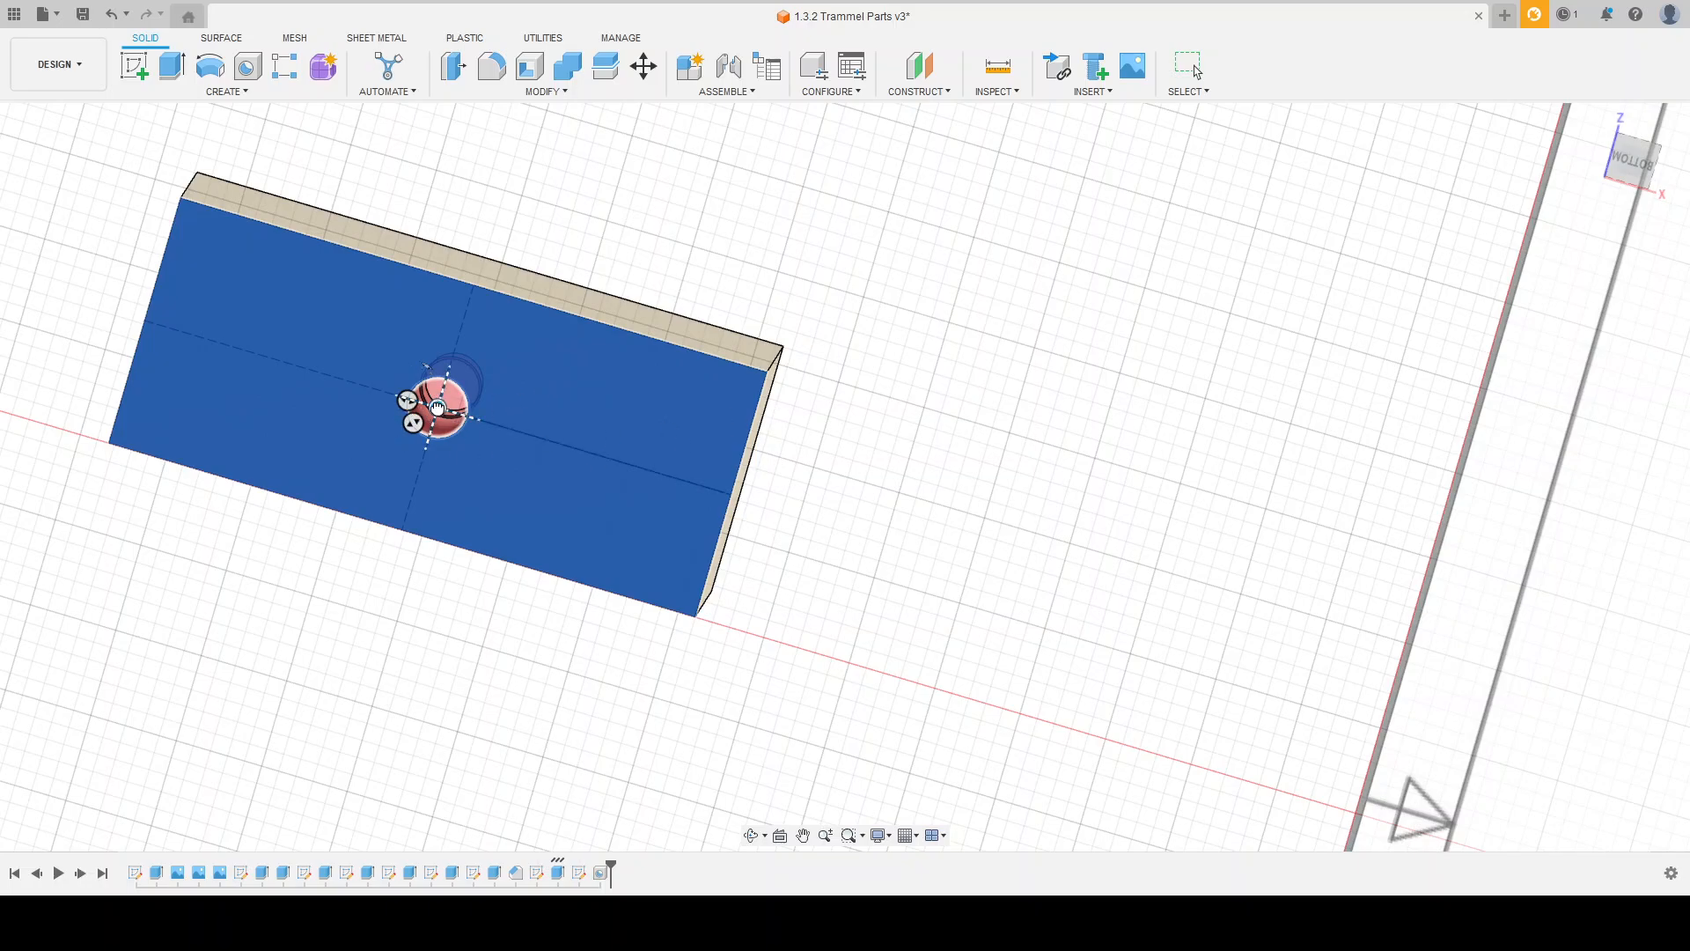
pyautogui.moveTo(437, 407)
pyautogui.mouseDown()
pyautogui.moveTo(611, 400)
pyautogui.moveTo(447, 428)
pyautogui.moveTo(437, 408)
pyautogui.mouseUp()
pyautogui.press('Return')
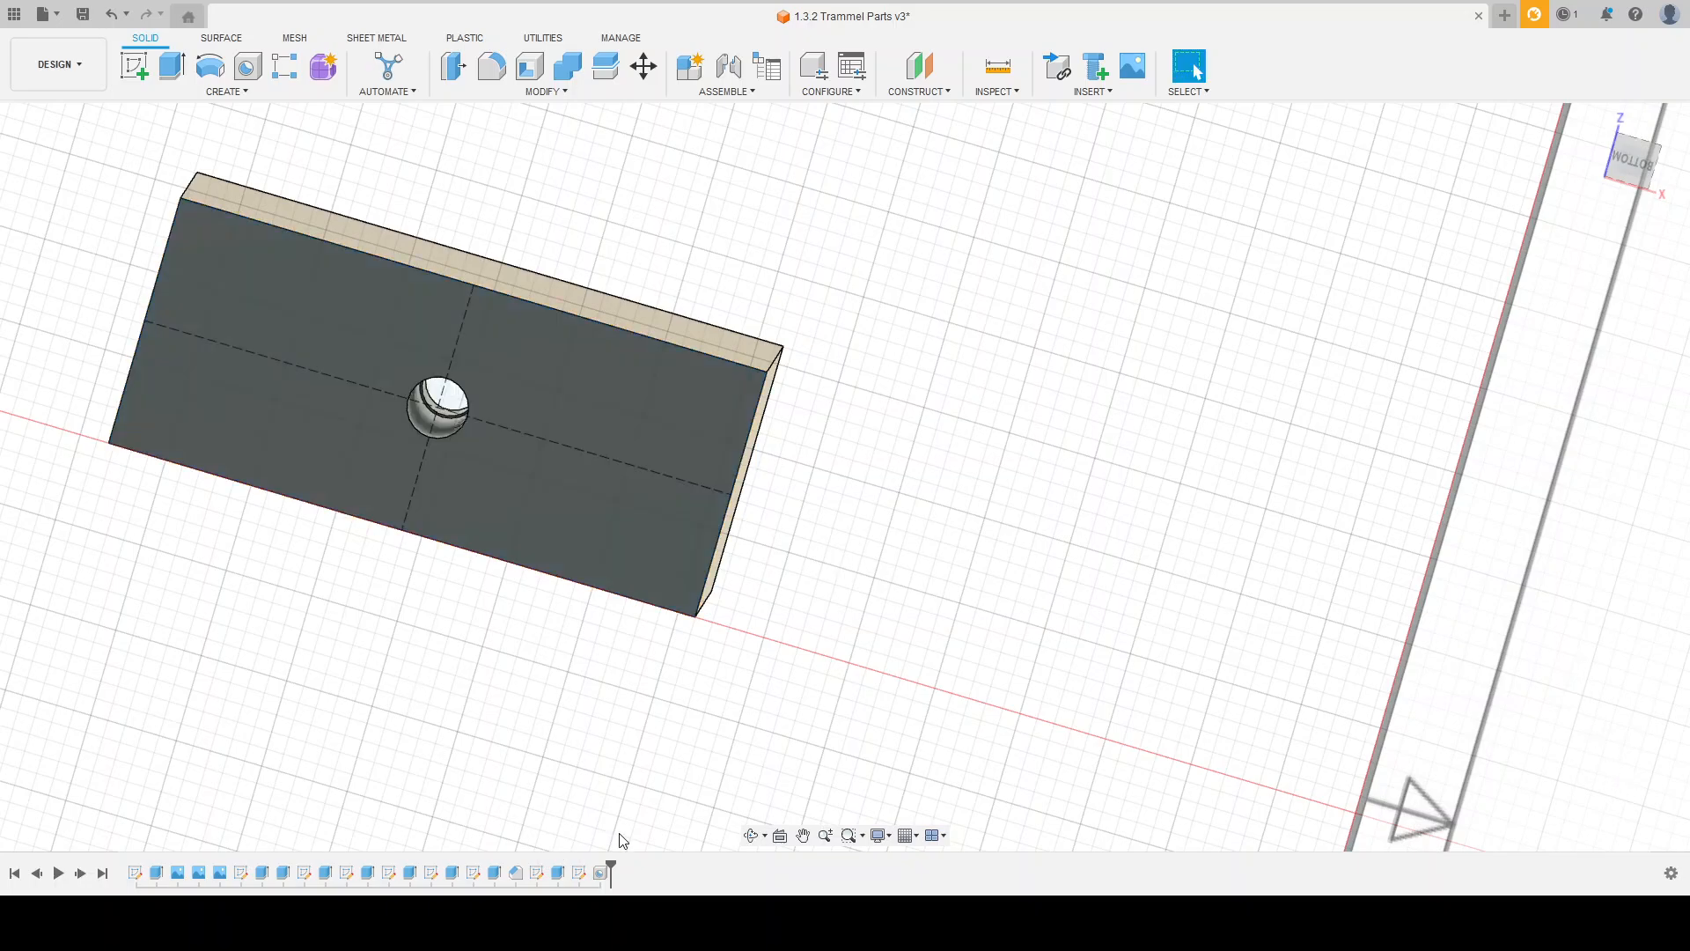
# Step: Edit the counterbored hole and try different distances between its centre and the block's side edge
pyautogui.keyDown('shift'); pyautogui.moveTo(623, 664); pyautogui.dragTo(582, 662, button='middle'); pyautogui.keyUp('shift')
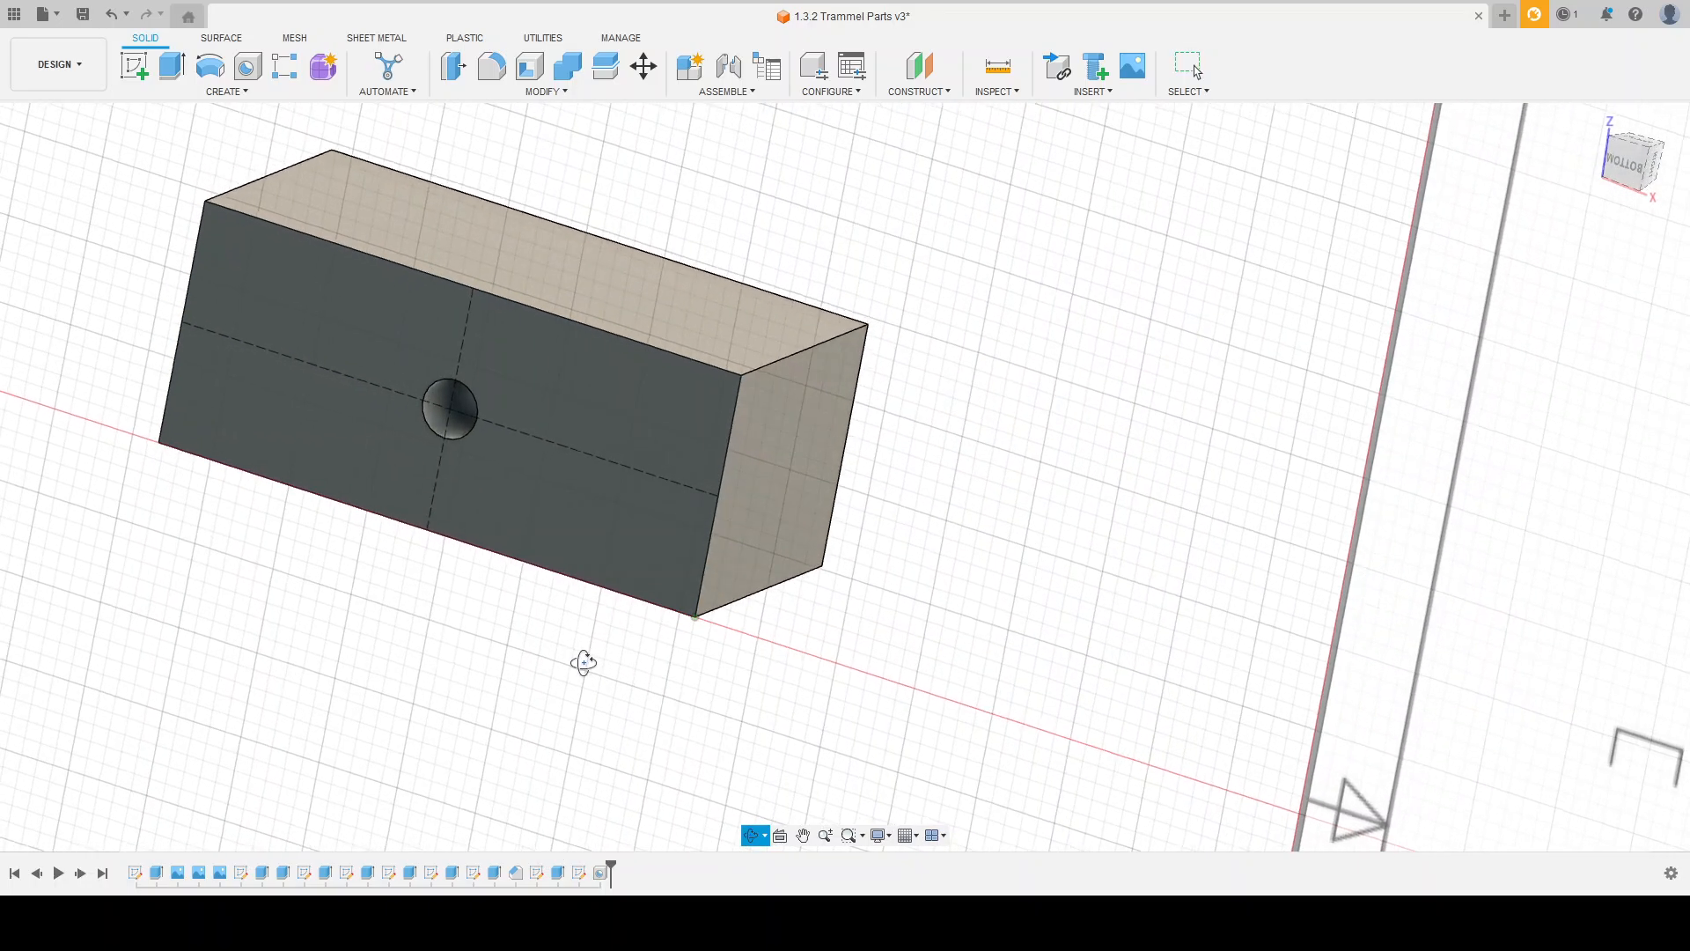
pyautogui.click(600, 880)
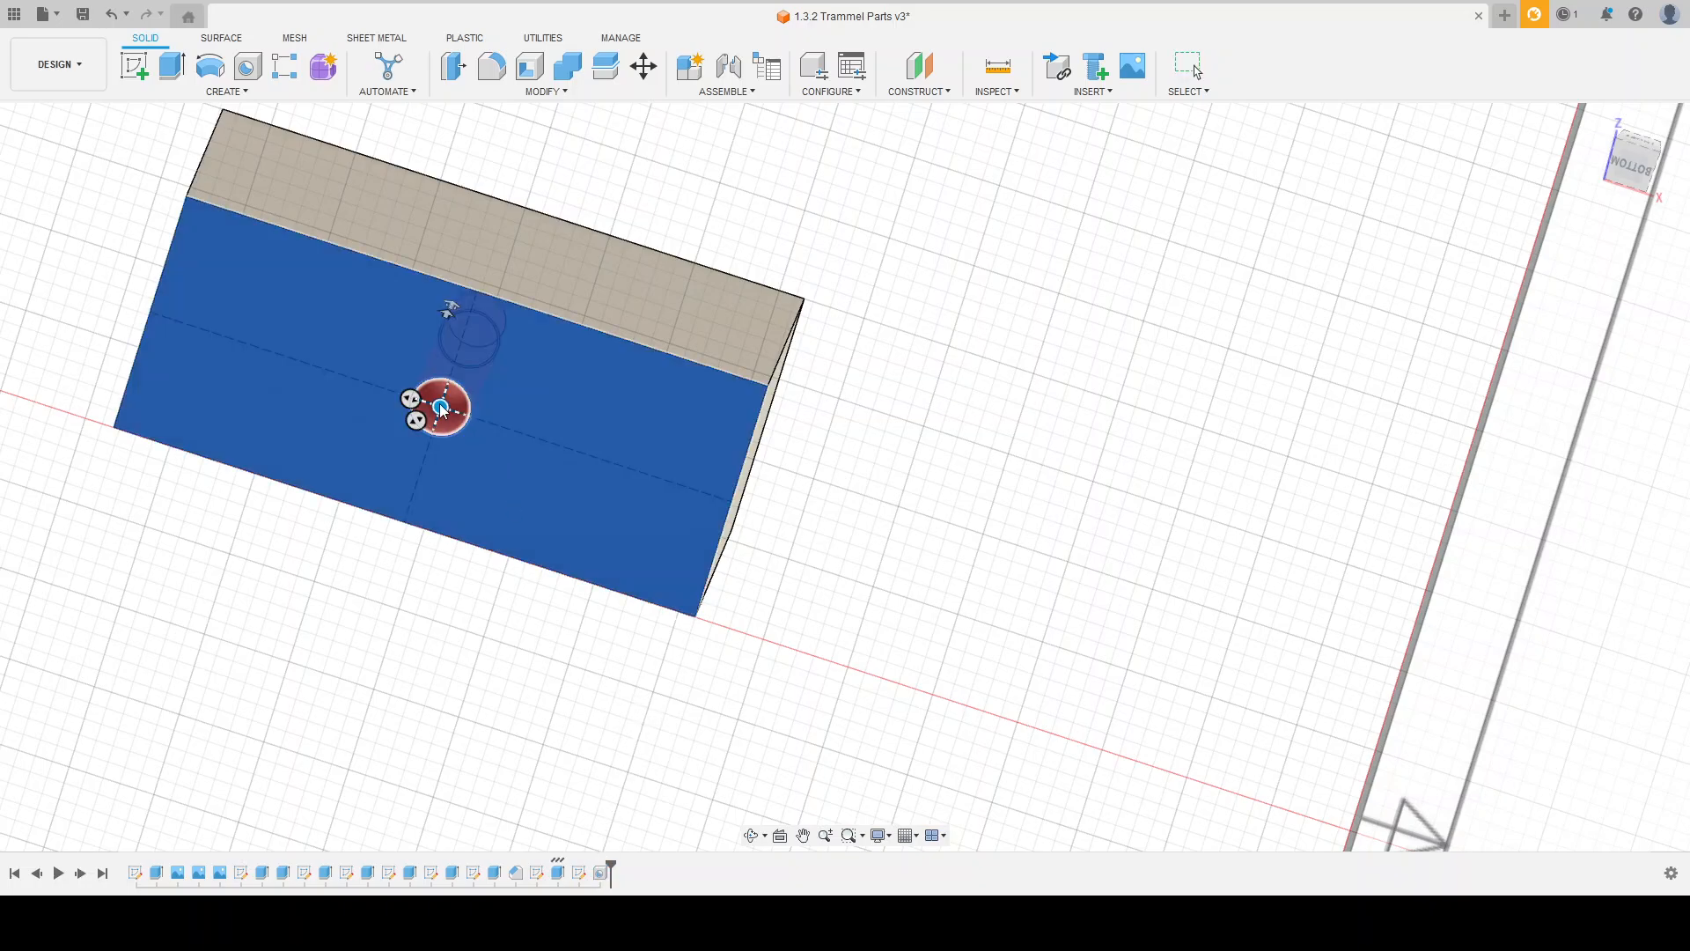
pyautogui.moveTo(442, 403)
pyautogui.mouseDown()
pyautogui.moveTo(571, 393)
pyautogui.moveTo(549, 453)
pyautogui.moveTo(481, 469)
pyautogui.moveTo(424, 398)
pyautogui.moveTo(458, 421)
pyautogui.mouseUp()
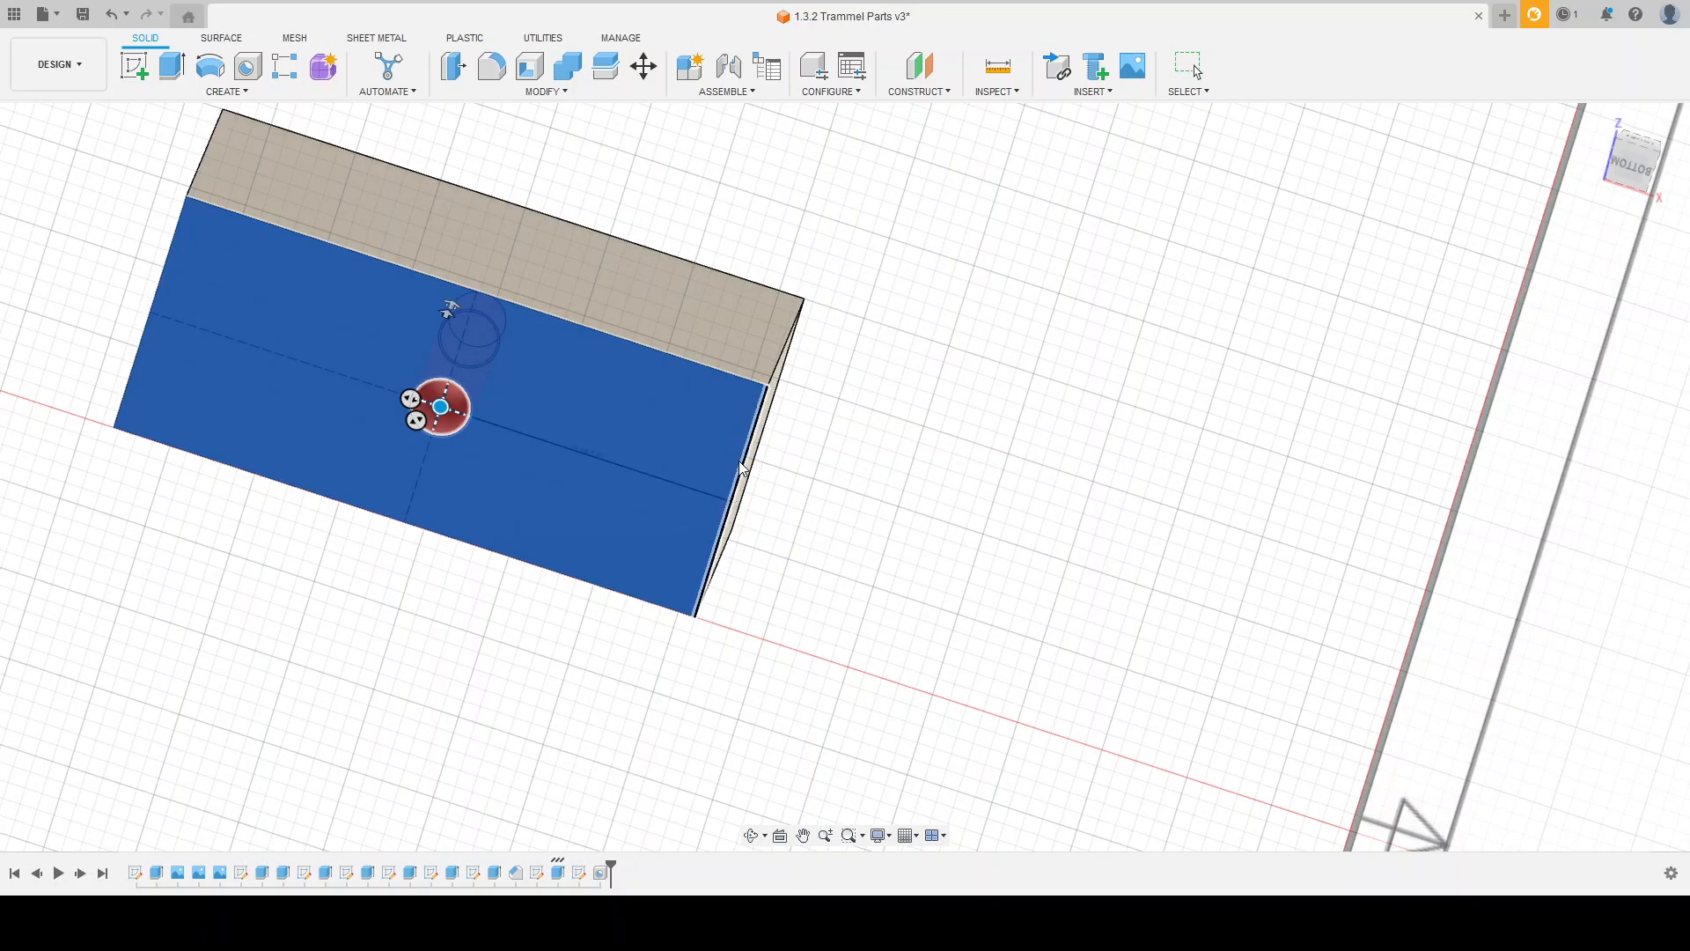
pyautogui.keyDown('shift'); pyautogui.moveTo(837, 468); pyautogui.dragTo(790, 483, button='middle'); pyautogui.keyUp('shift')
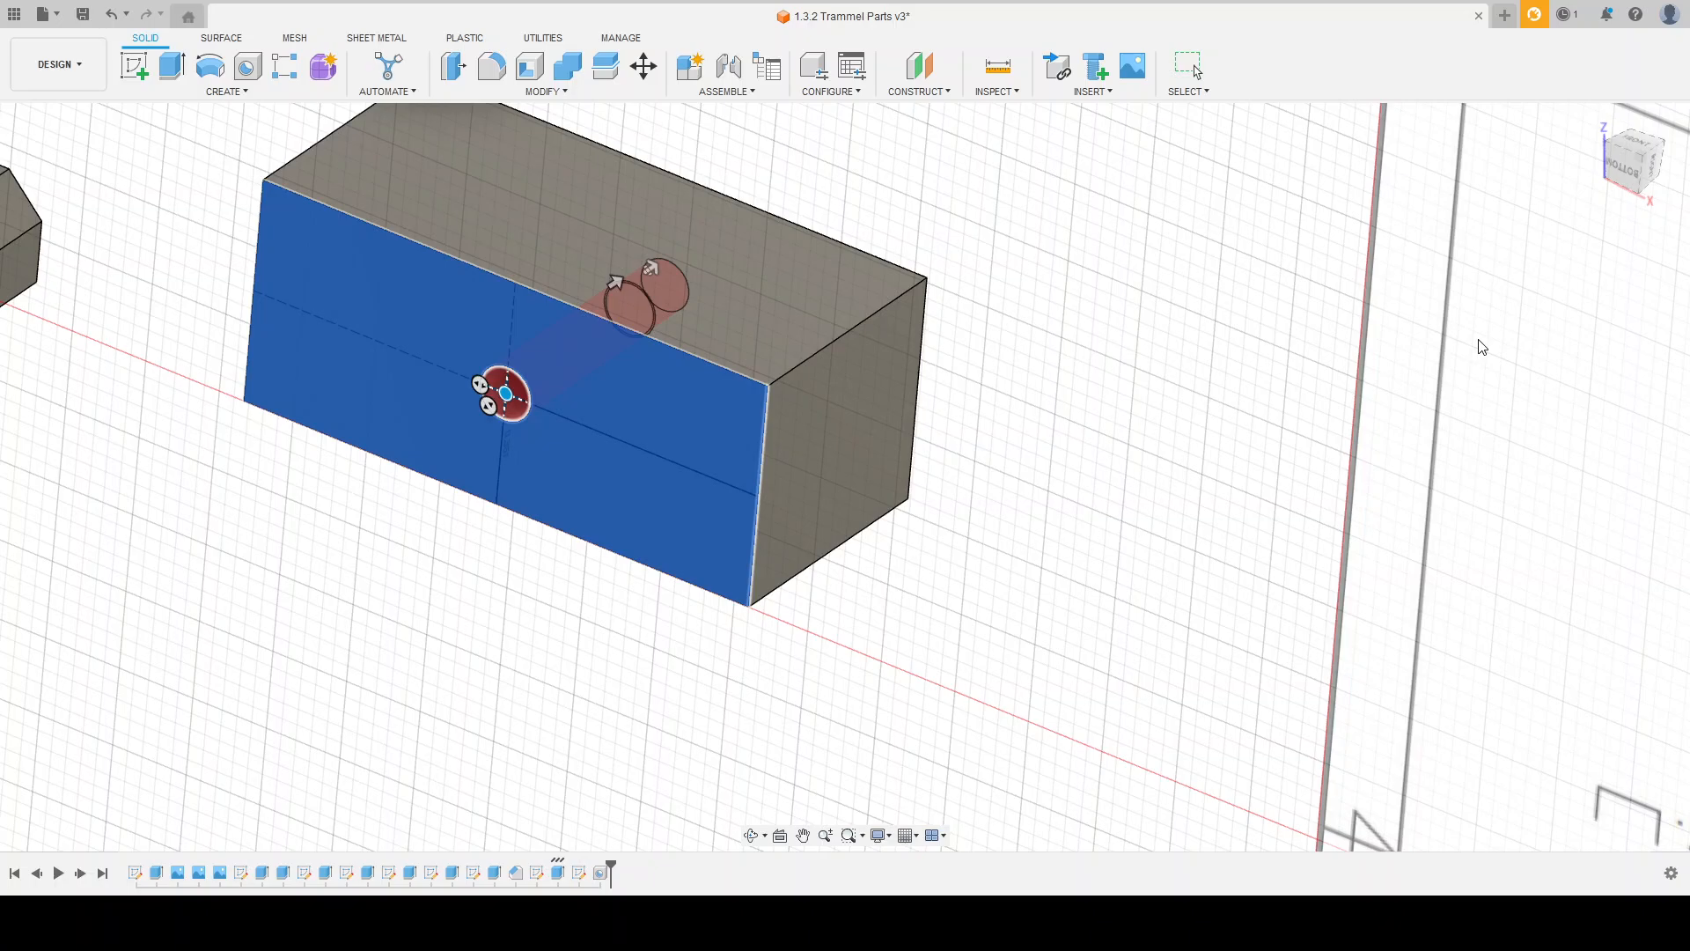
pyautogui.write('1.25')
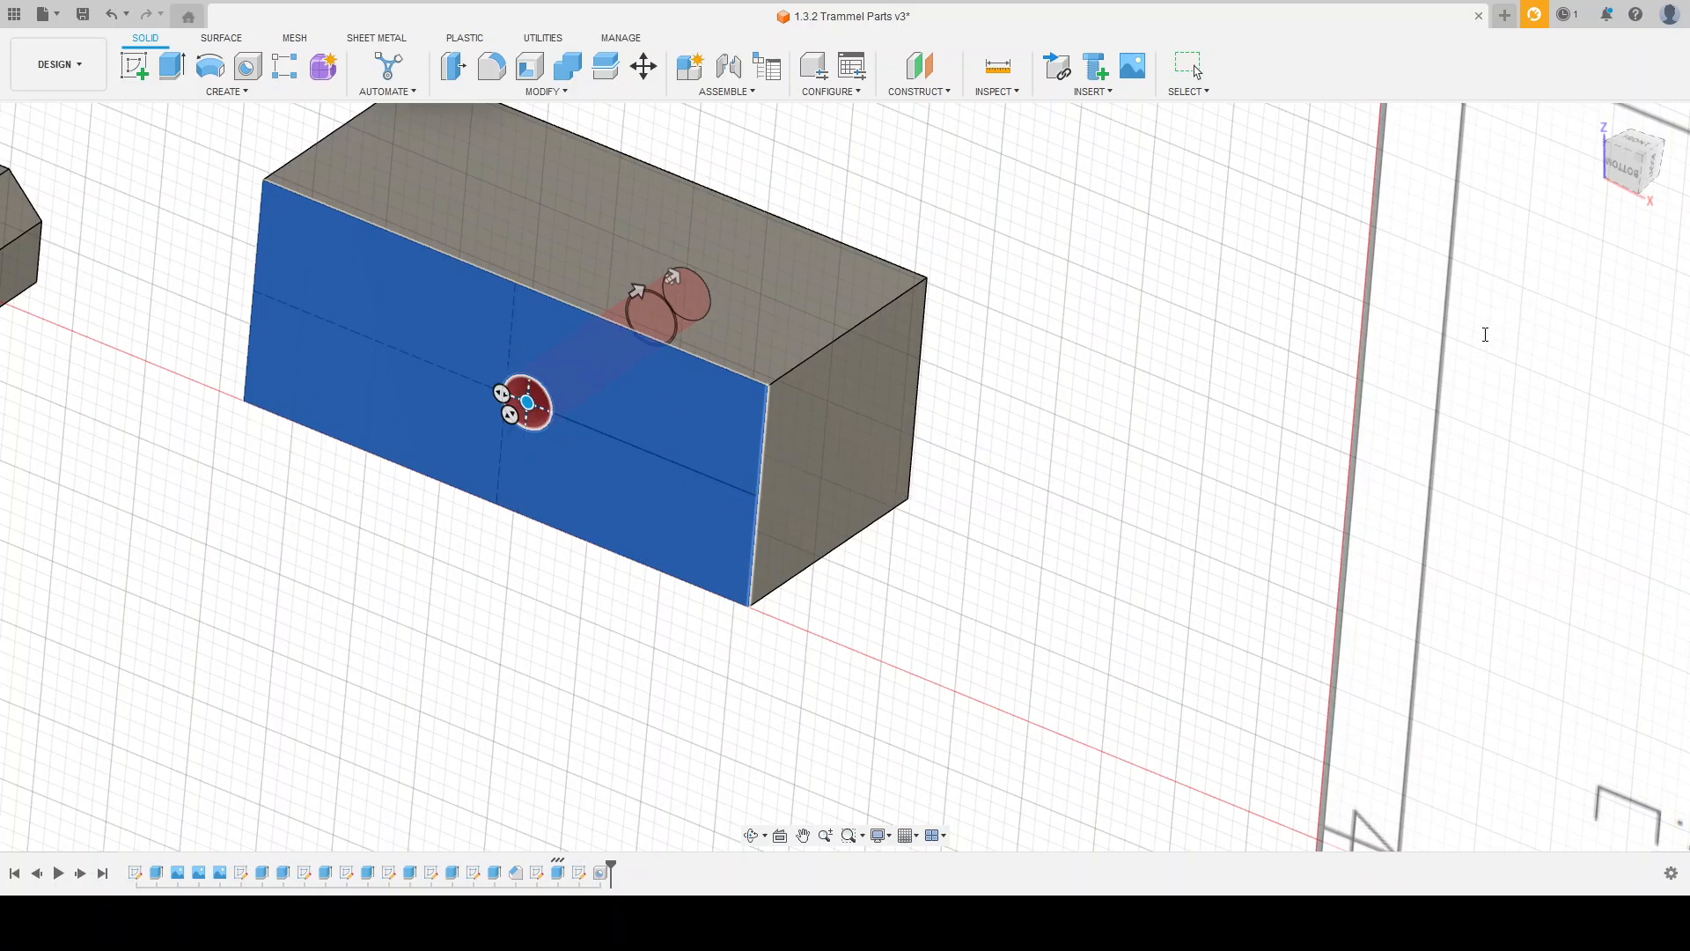
pyautogui.write('1.5')
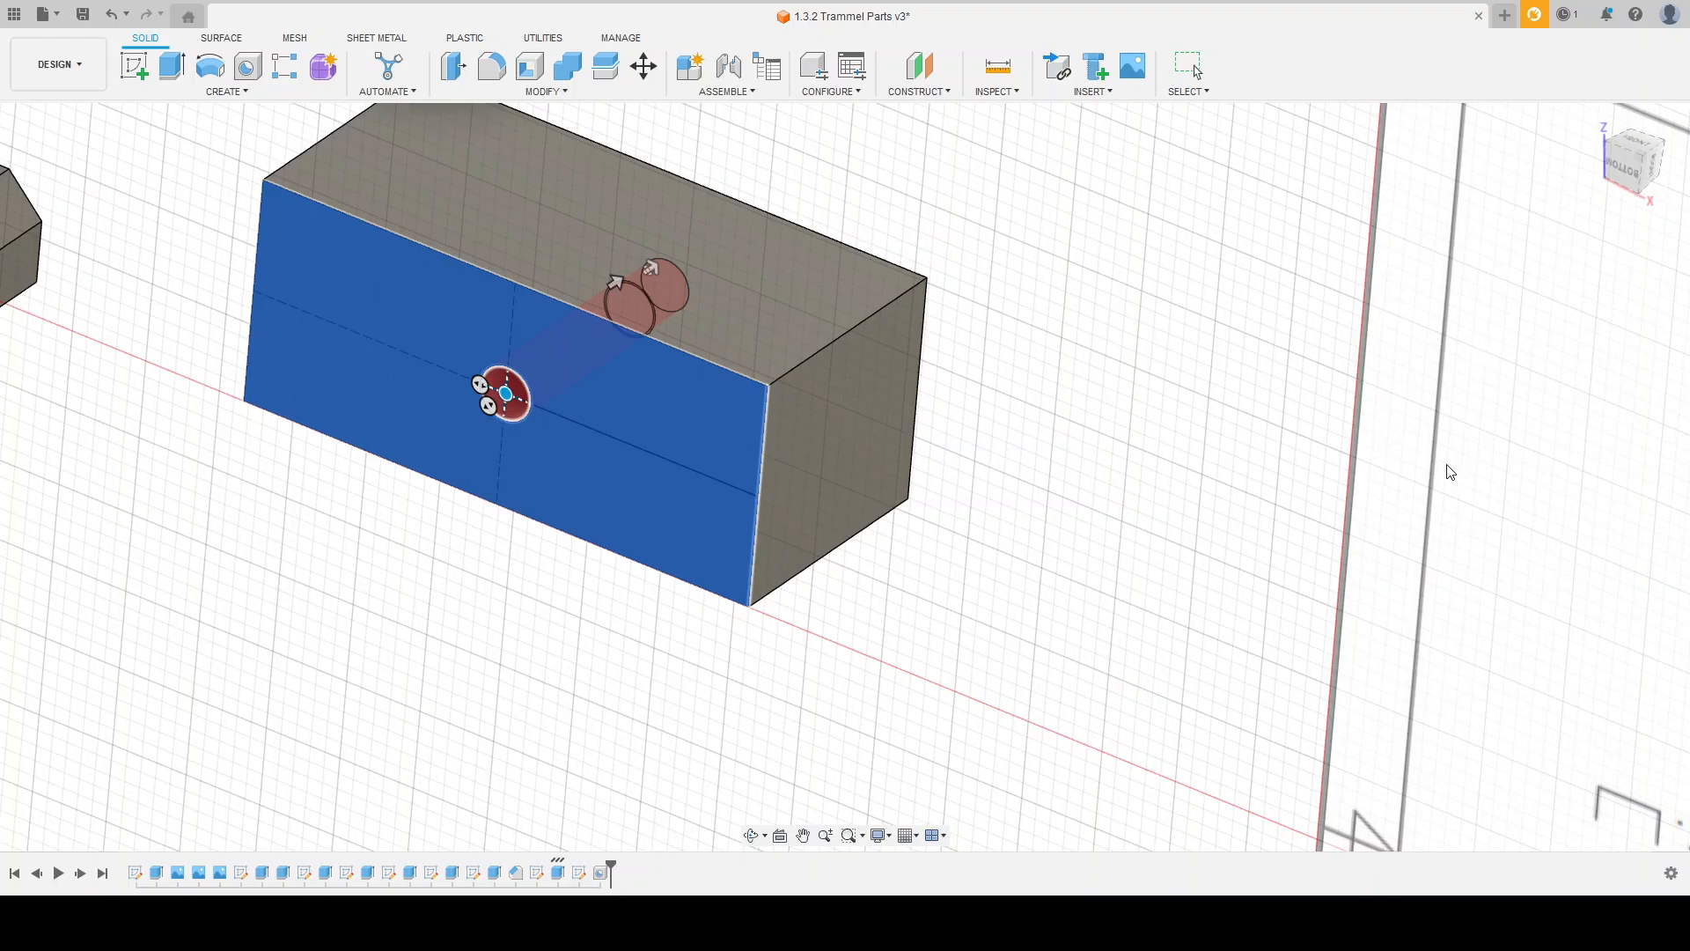
pyautogui.press('Return')
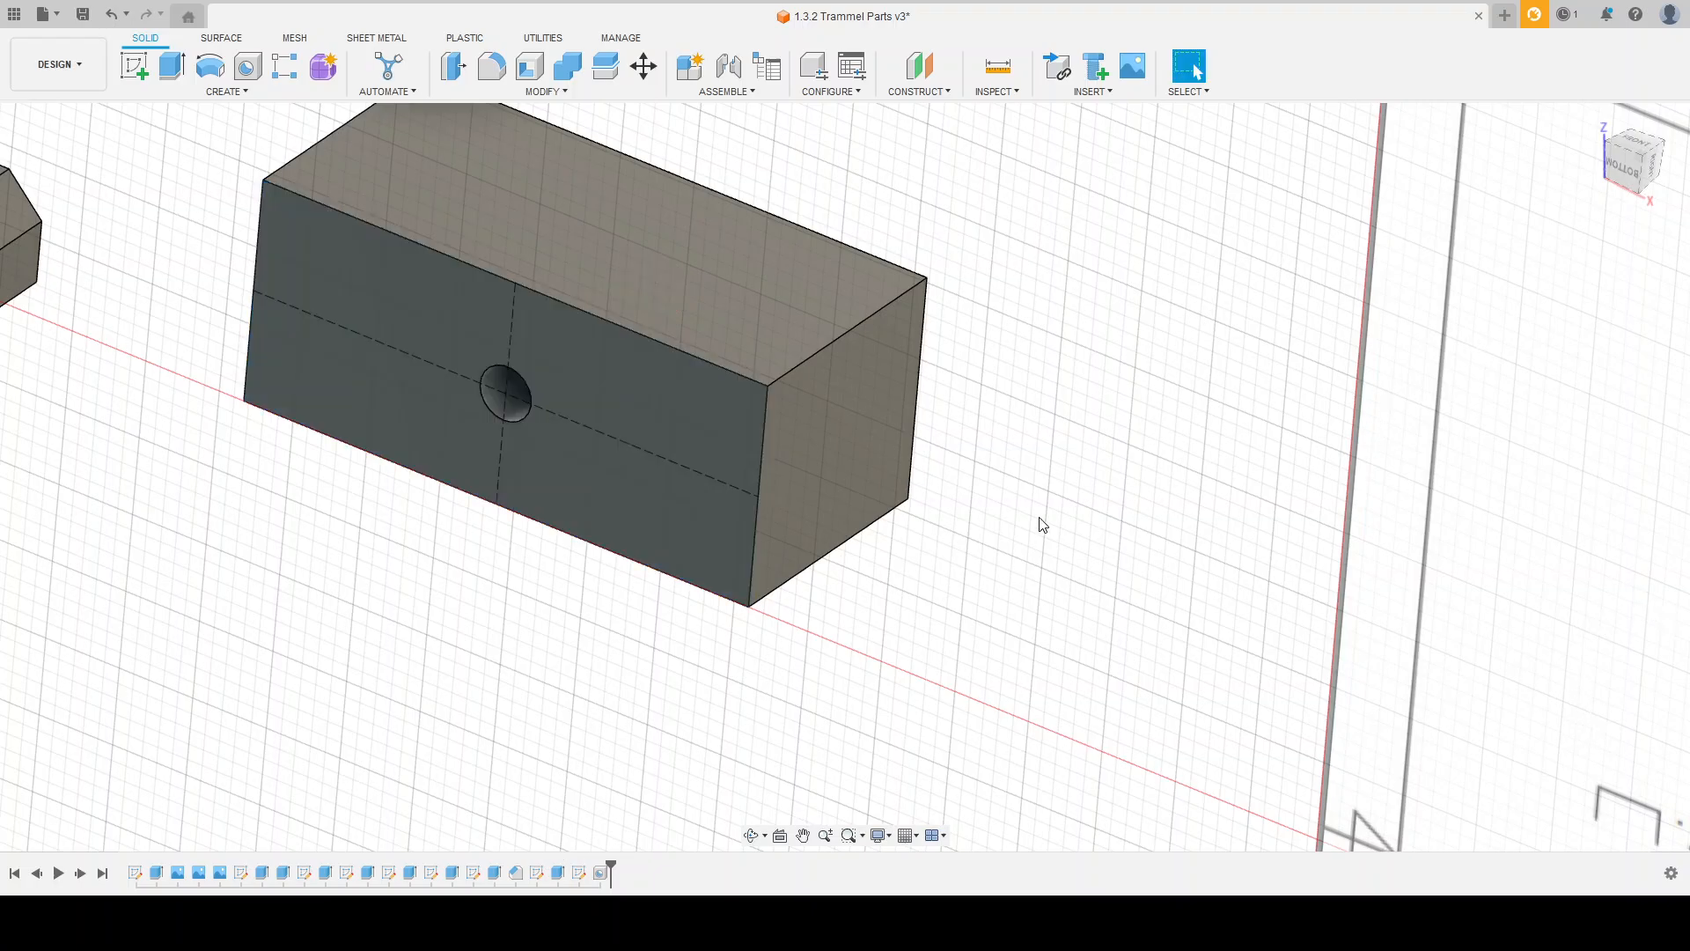
# Step: Start a sketch on the right end face of the Pin Slider Block body
pyautogui.moveTo(1041, 525)
pyautogui.keyDown('shift'); pyautogui.mouseDown(button='middle')
pyautogui.moveTo(1071, 468)
pyautogui.moveTo(1054, 626)
pyautogui.moveTo(929, 584)
pyautogui.mouseUp(button='middle'); pyautogui.keyUp('shift')
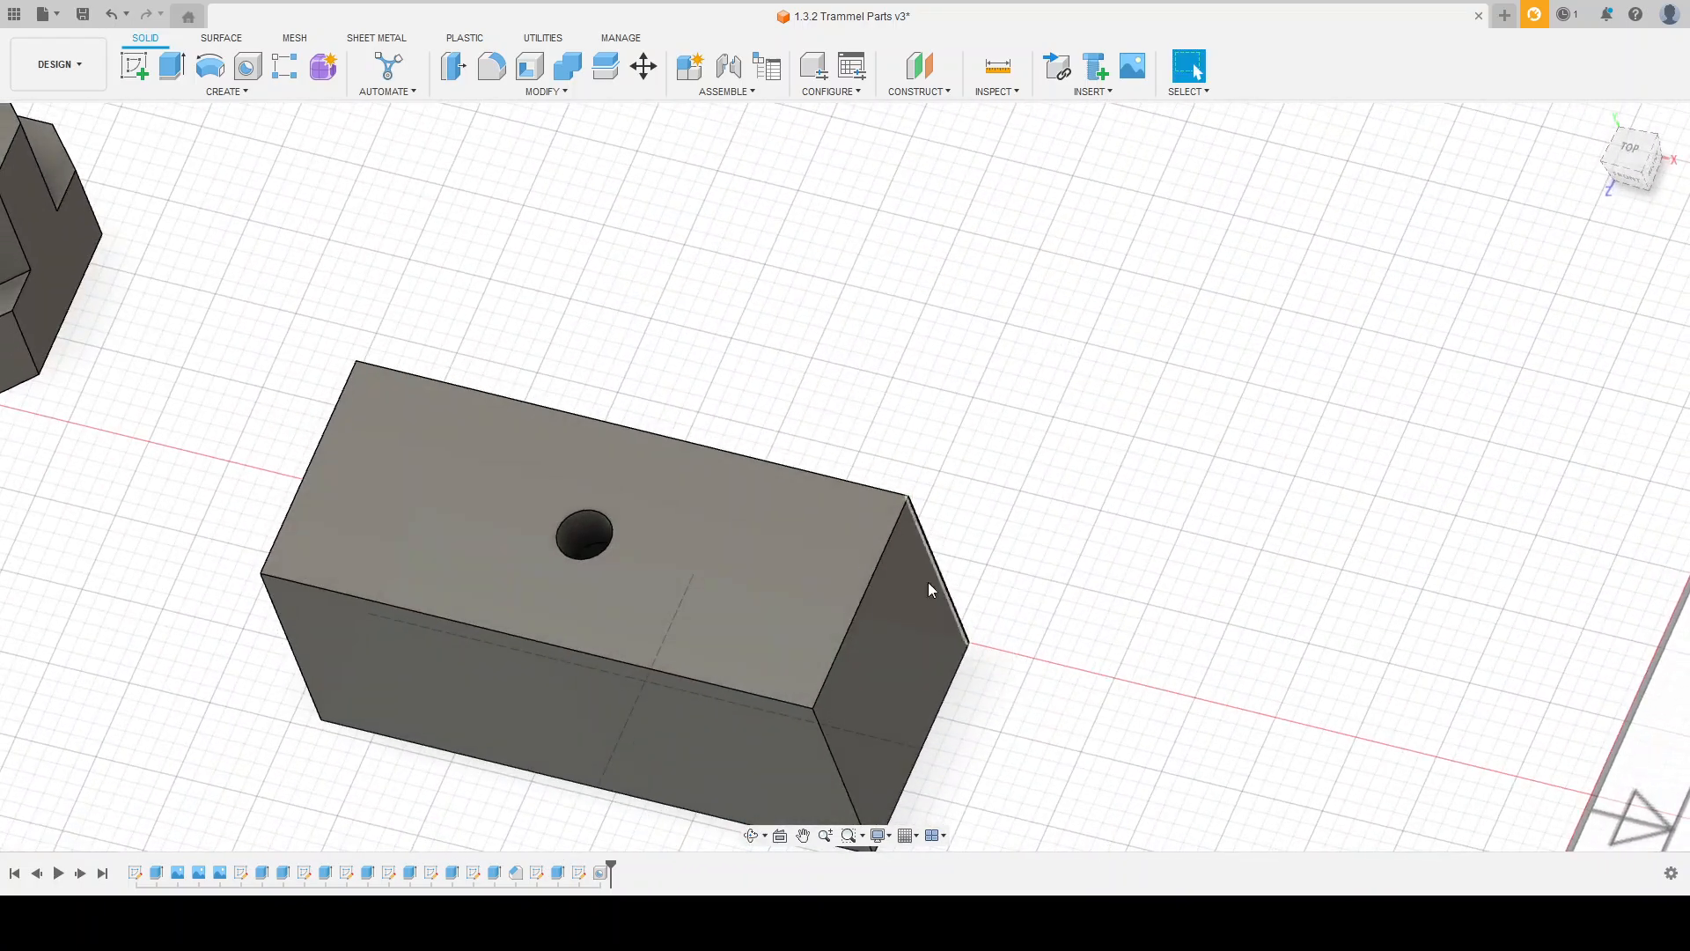
pyautogui.scroll(-5, 779, 500)
pyautogui.scroll(-2, 899, 455)
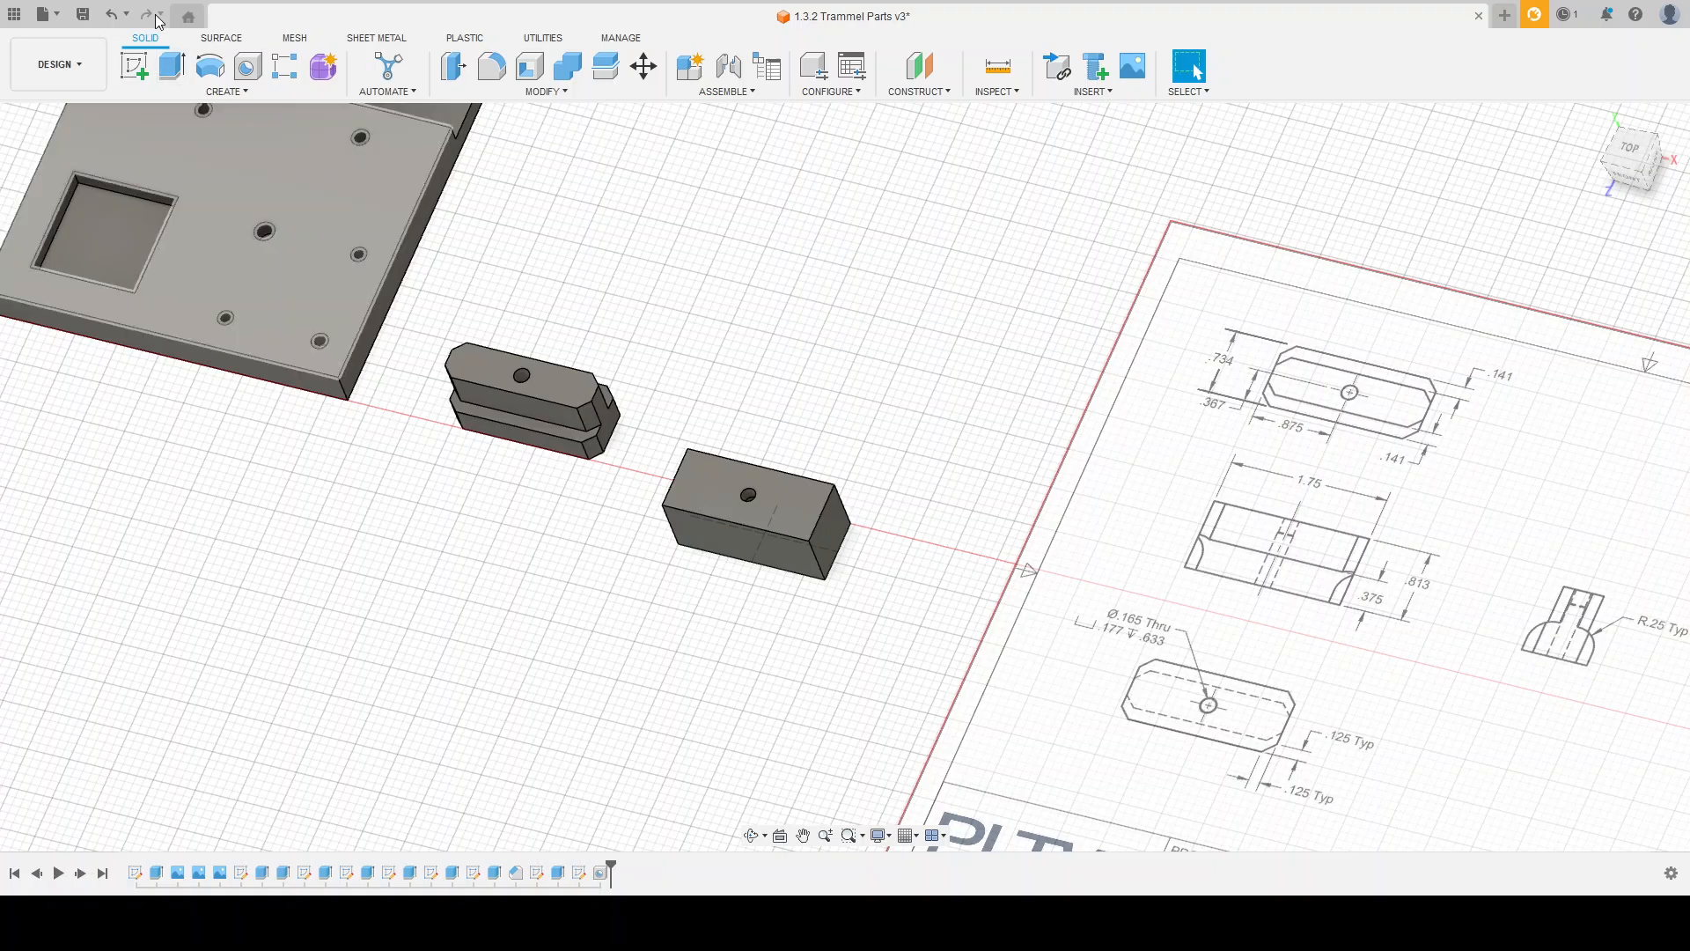
pyautogui.click(134, 69)
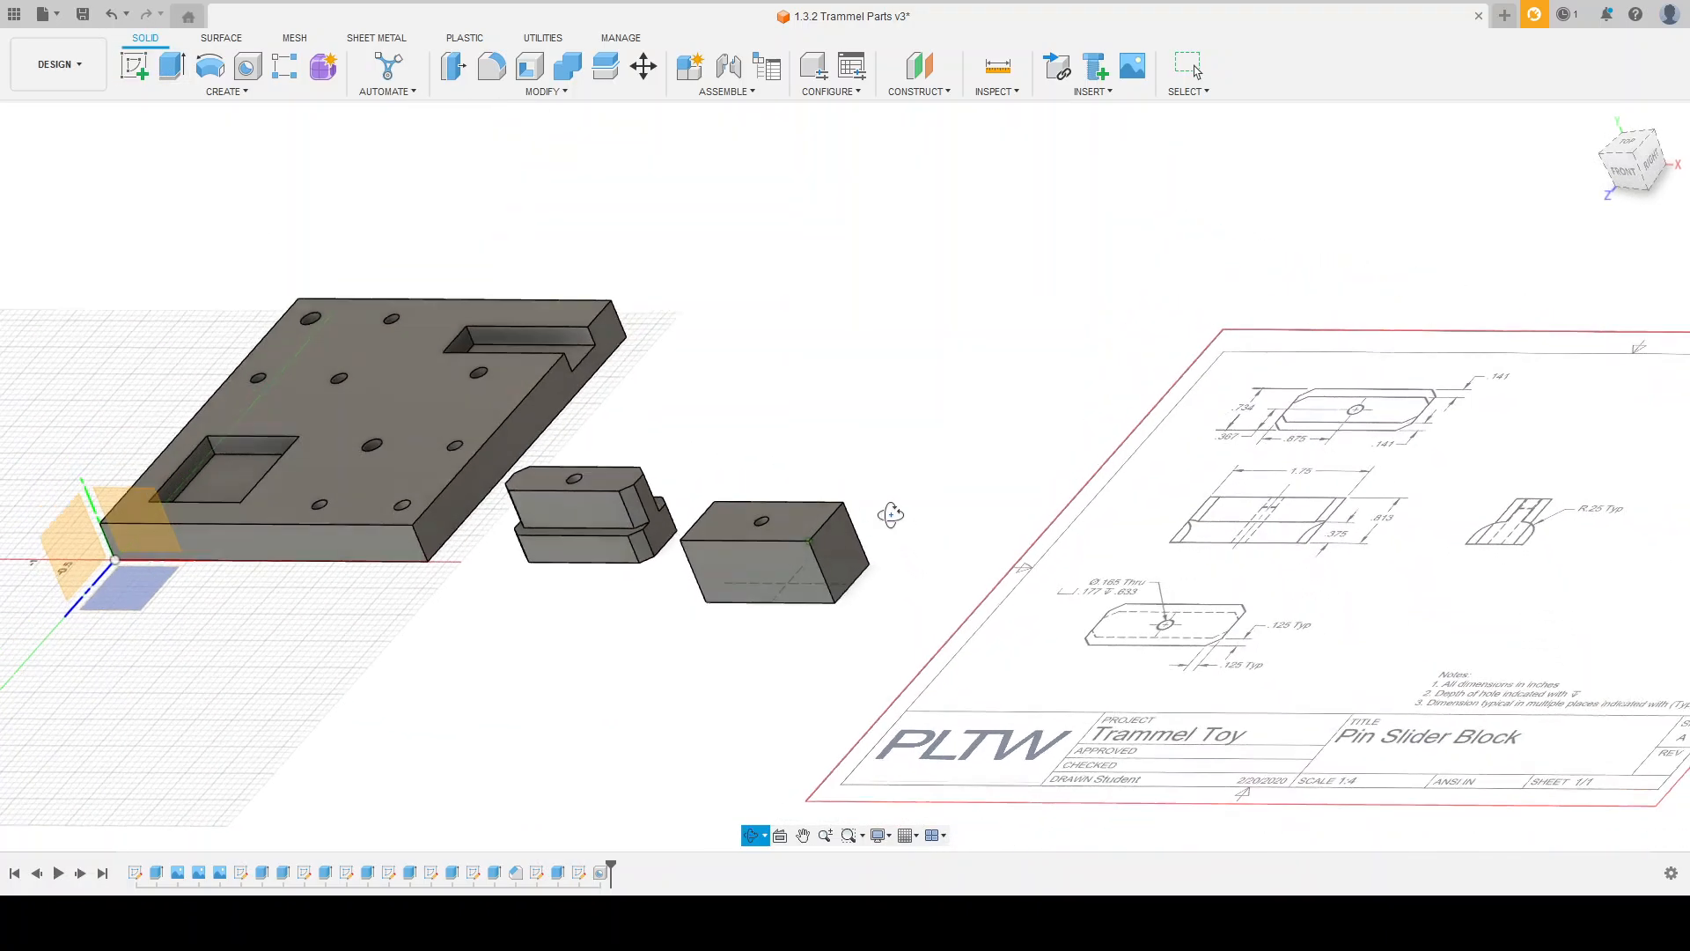
pyautogui.click(843, 552)
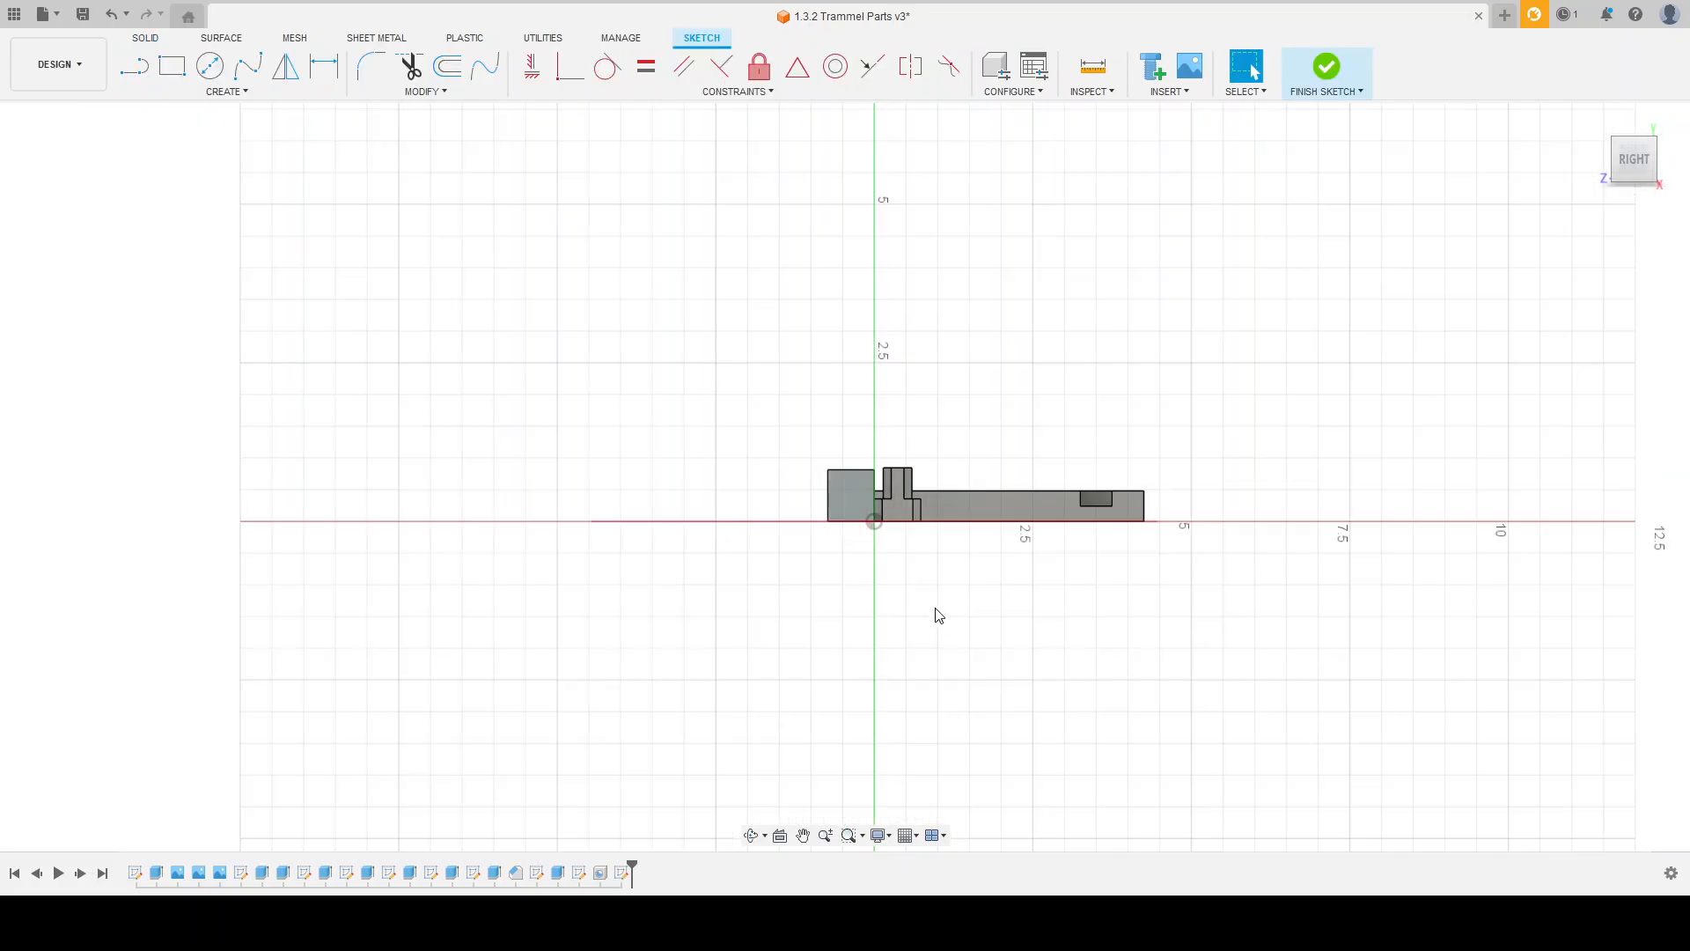
pyautogui.keyDown('shift'); pyautogui.moveTo(849, 551); pyautogui.dragTo(920, 603, button='middle'); pyautogui.keyUp('shift')
pyautogui.press('Escape')
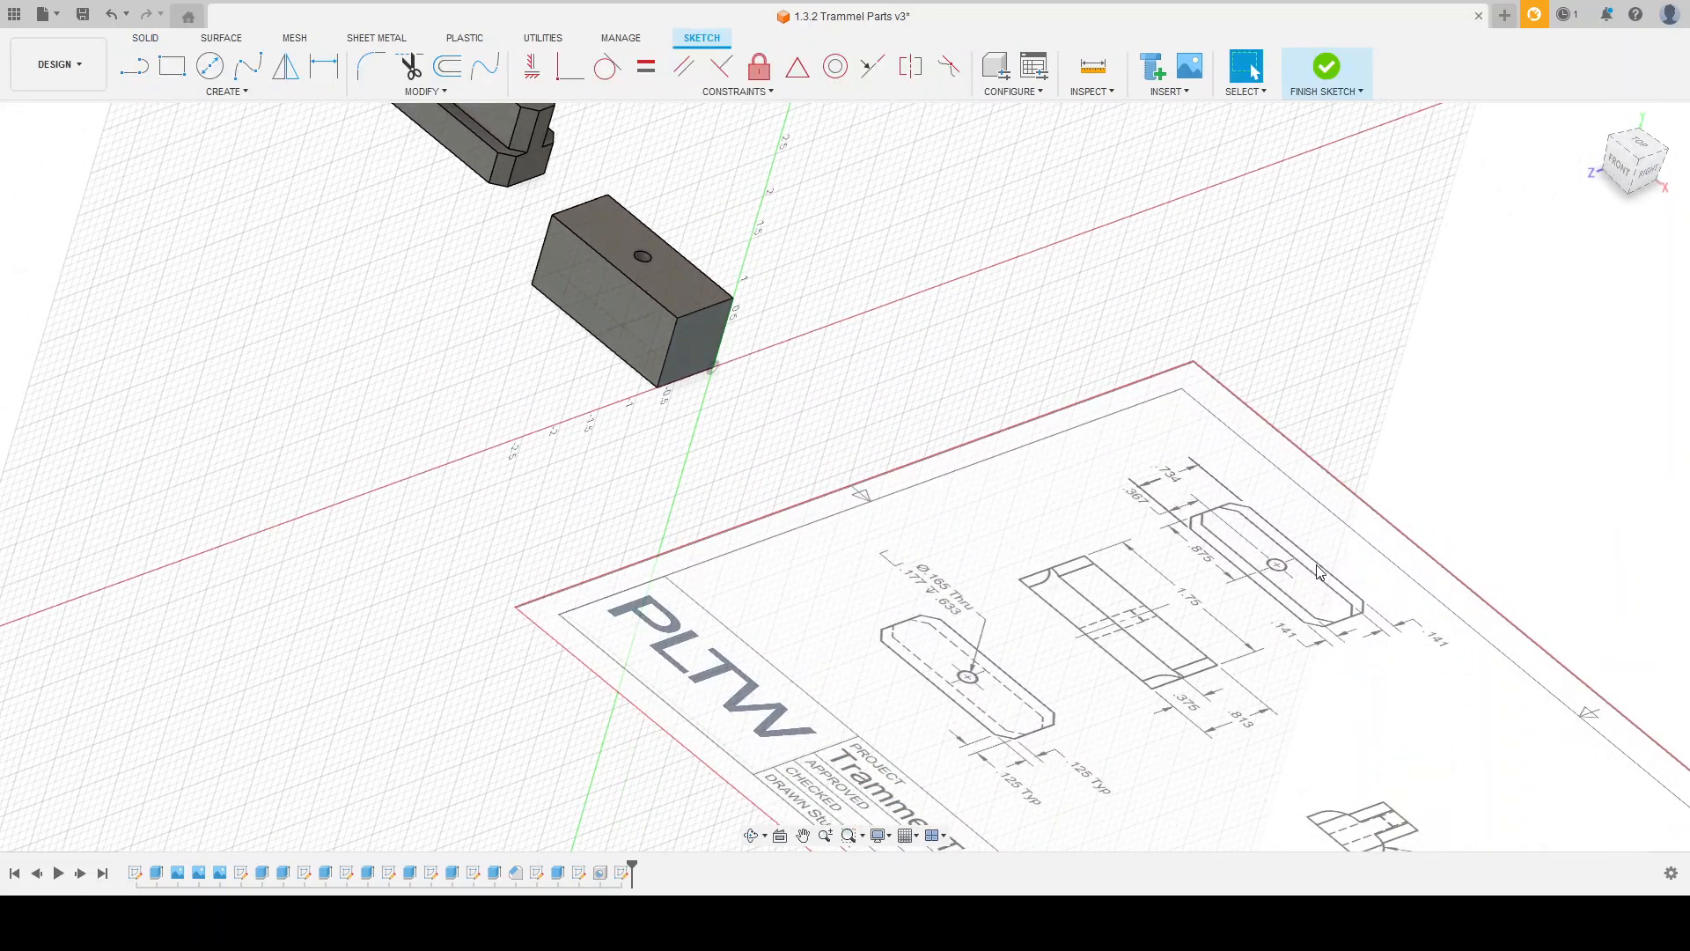
# Step: Examine the Pin Slider Block drawing for the width and height of the side steps
pyautogui.scroll(4, 1242, 537)
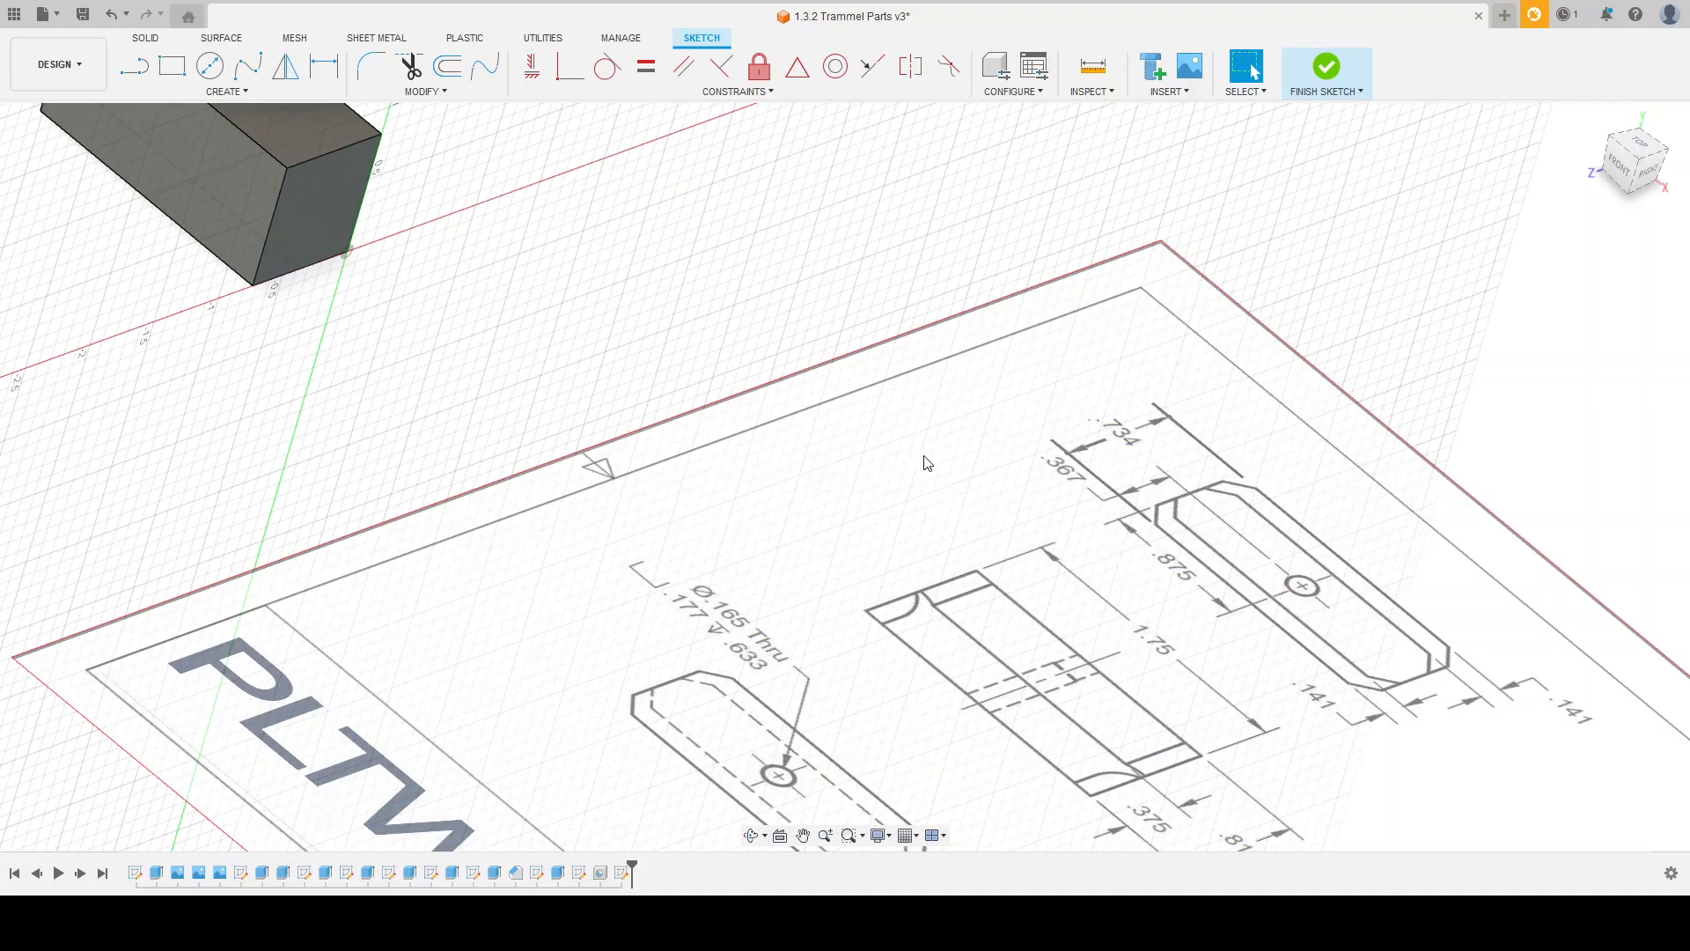
pyautogui.scroll(-2, 923, 462)
pyautogui.scroll(3, 1112, 733)
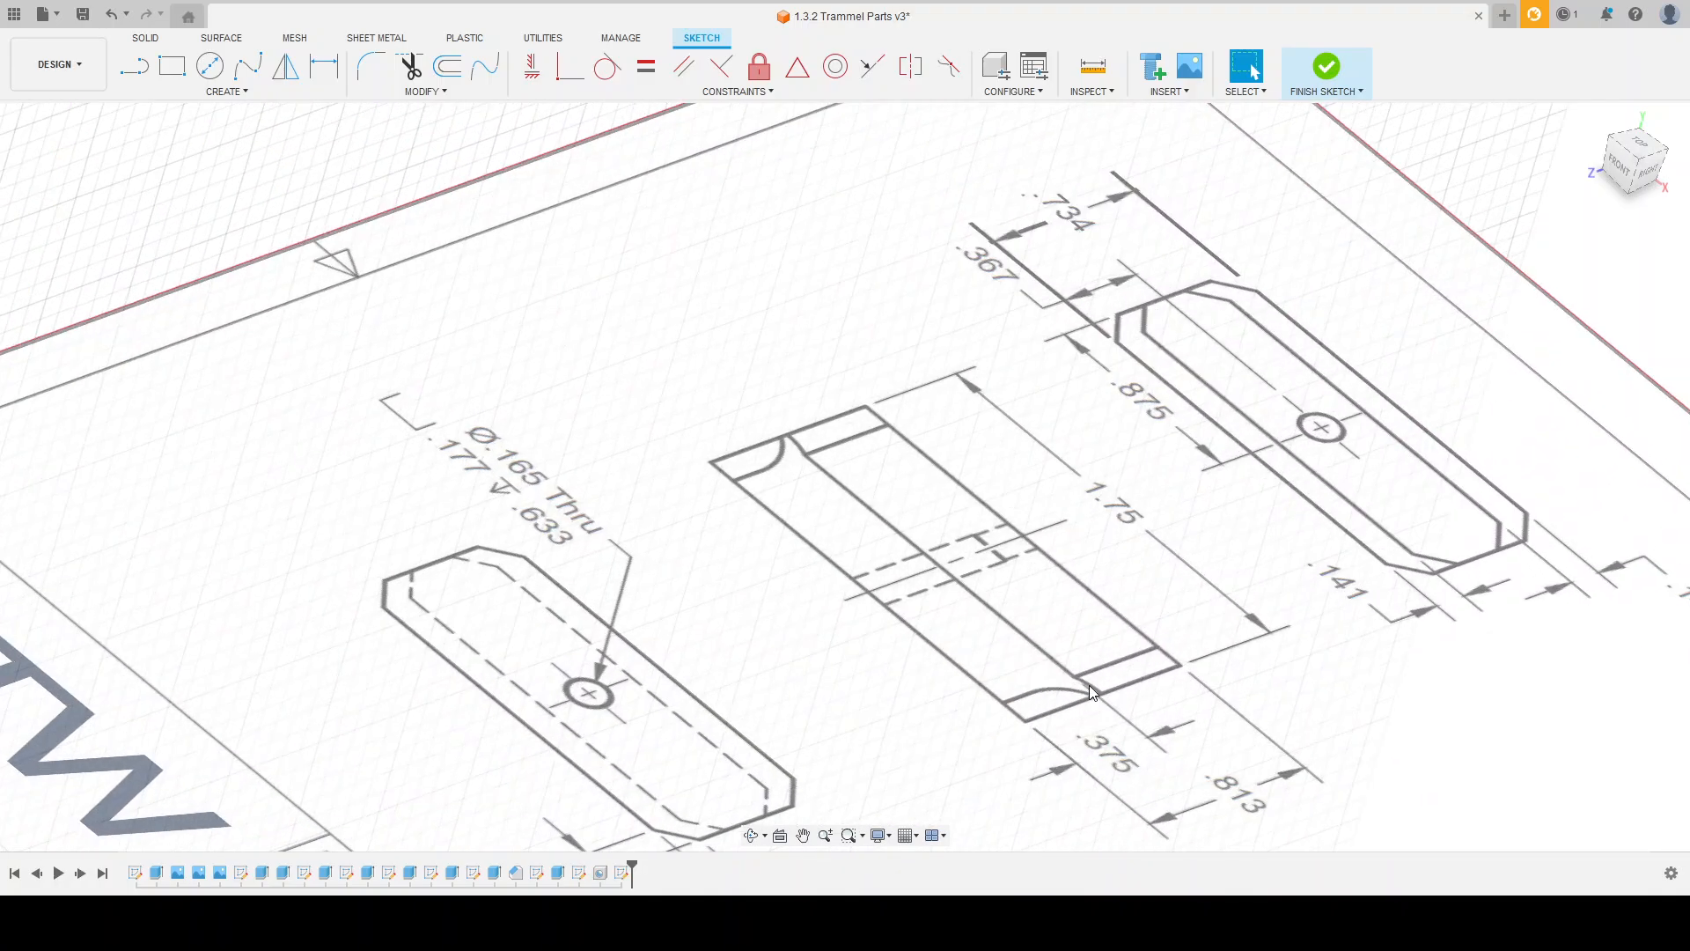
pyautogui.scroll(-5, 1060, 656)
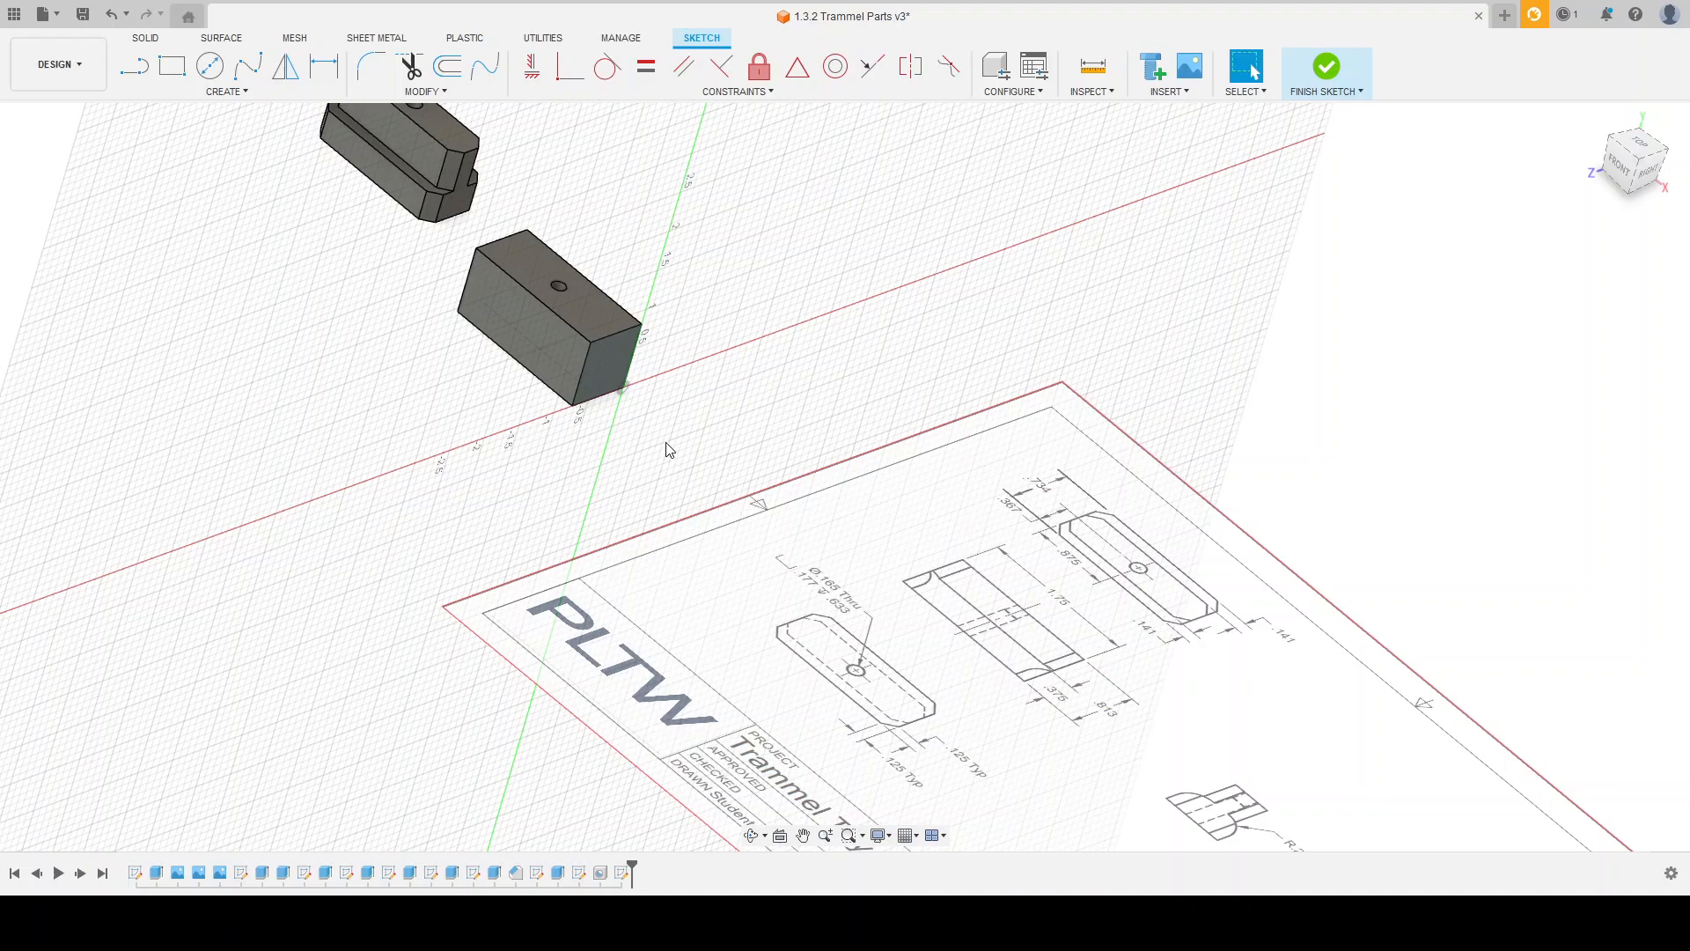
pyautogui.keyDown('shift'); pyautogui.moveTo(697, 376); pyautogui.dragTo(661, 346, button='middle'); pyautogui.keyUp('shift')
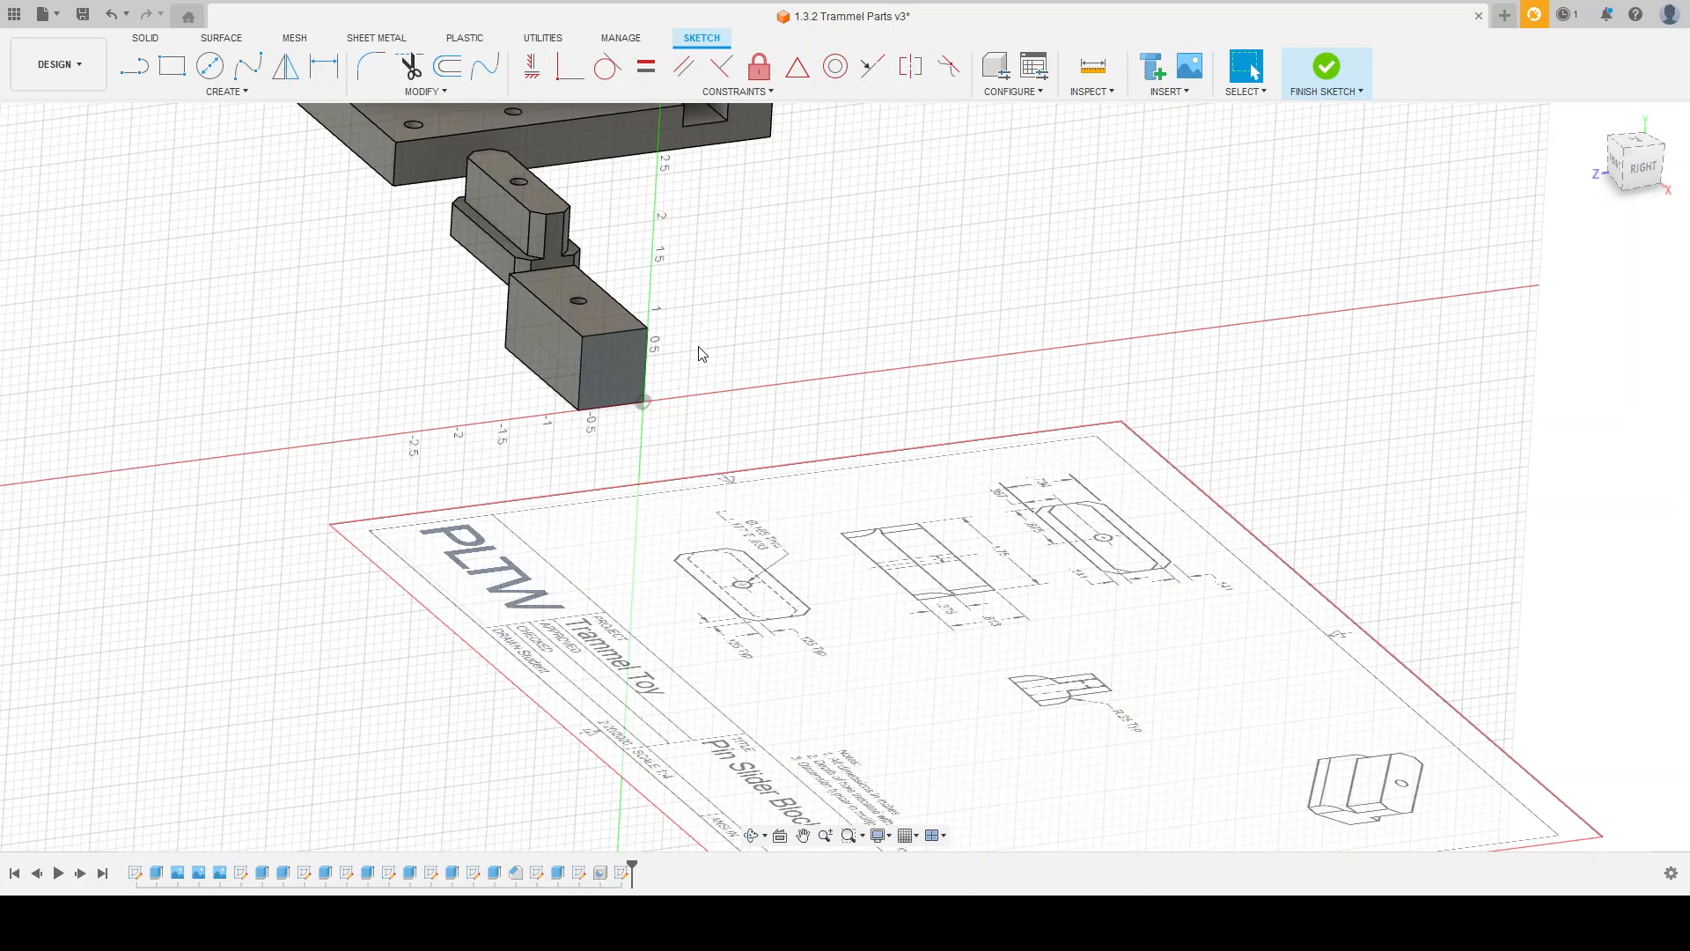
pyautogui.scroll(4, 724, 394)
pyautogui.keyDown('shift'); pyautogui.moveTo(811, 423); pyautogui.dragTo(807, 457, button='middle'); pyautogui.keyUp('shift')
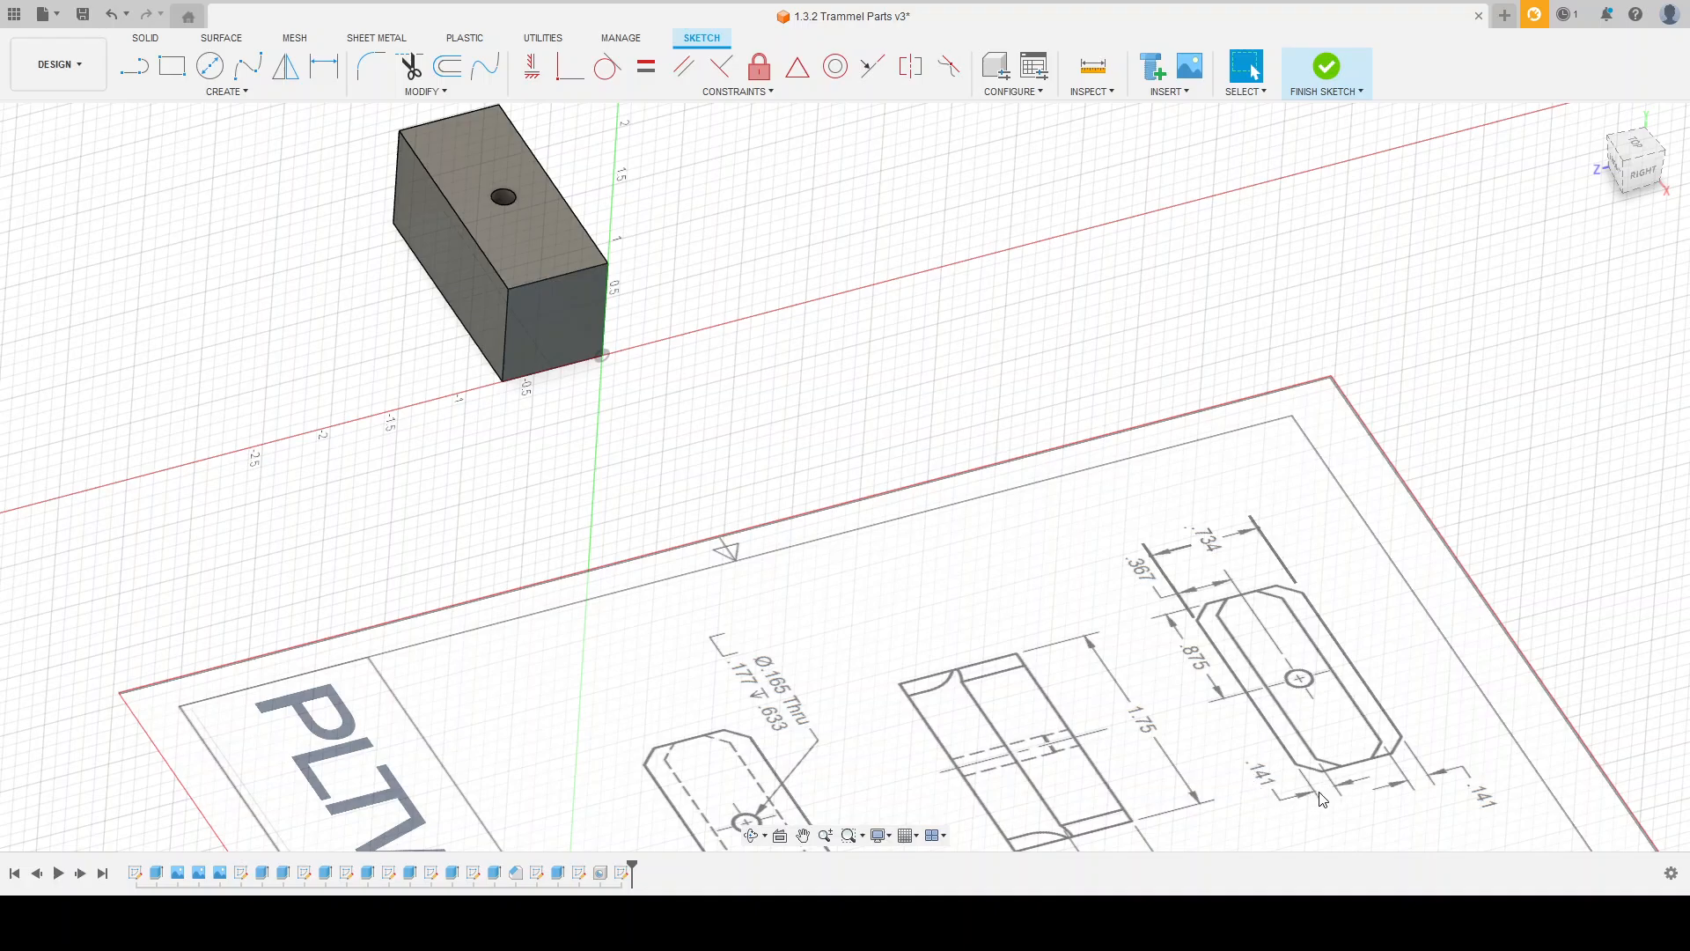
pyautogui.keyDown('shift'); pyautogui.moveTo(1190, 737); pyautogui.dragTo(1138, 757, button='middle'); pyautogui.keyUp('shift')
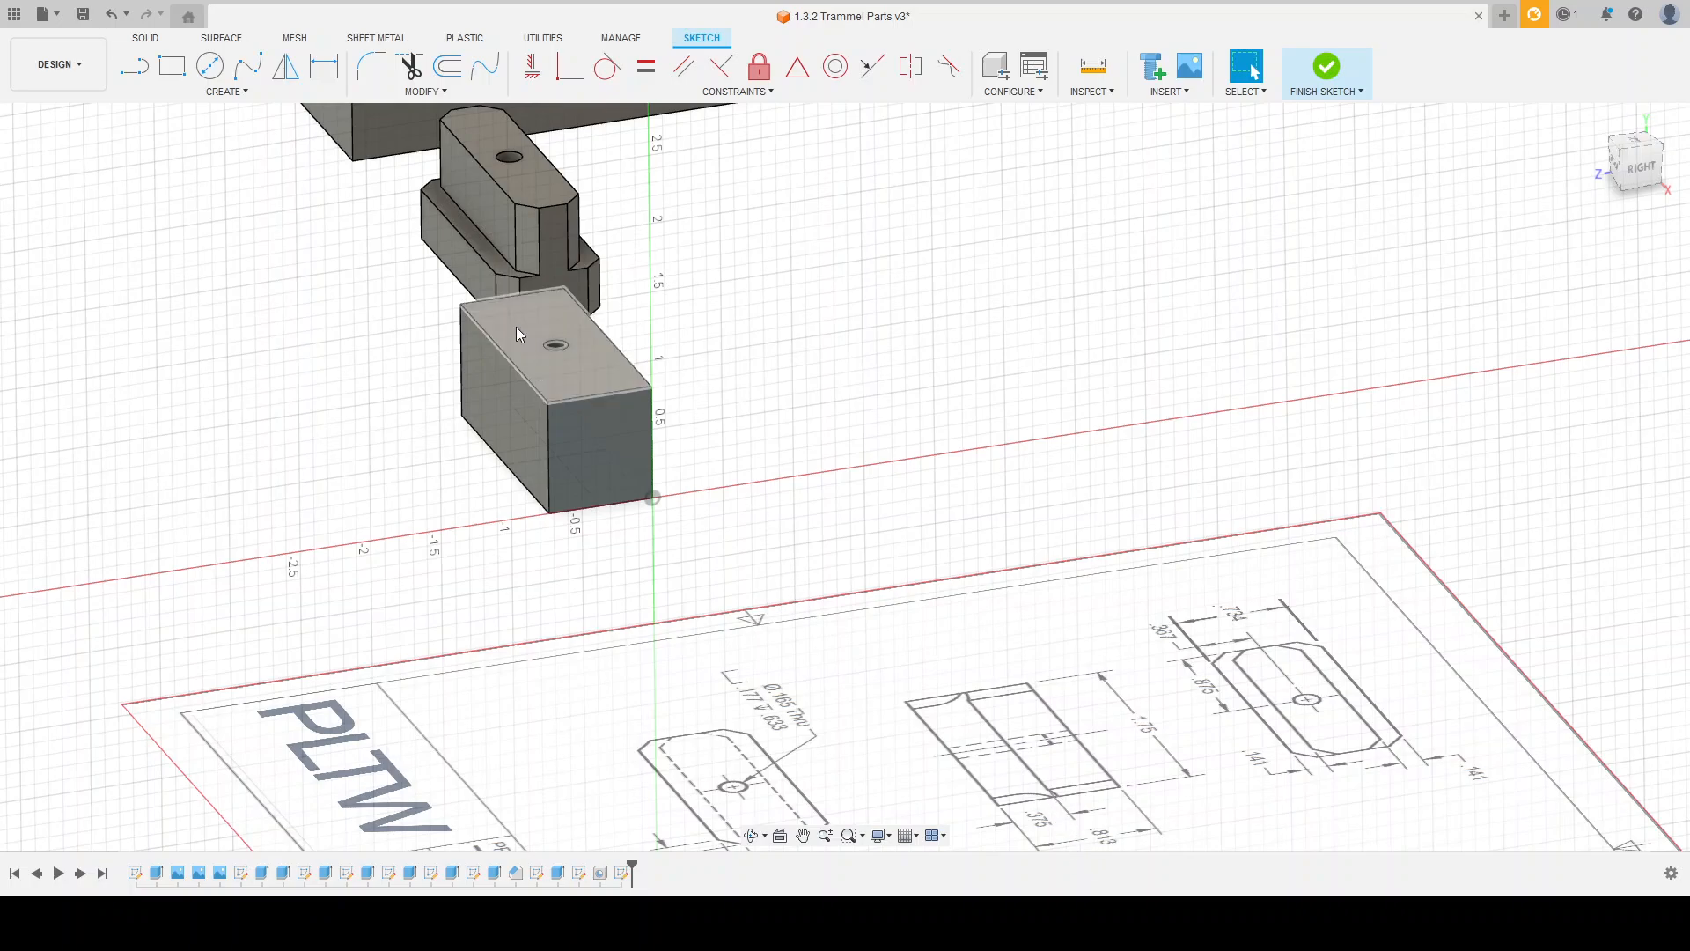
# Step: Sketch rectangles in both upper corners of the end face, one 0.141 by 0.438 in, the other 0.141 in wide
pyautogui.click(172, 68)
pyautogui.click(645, 391)
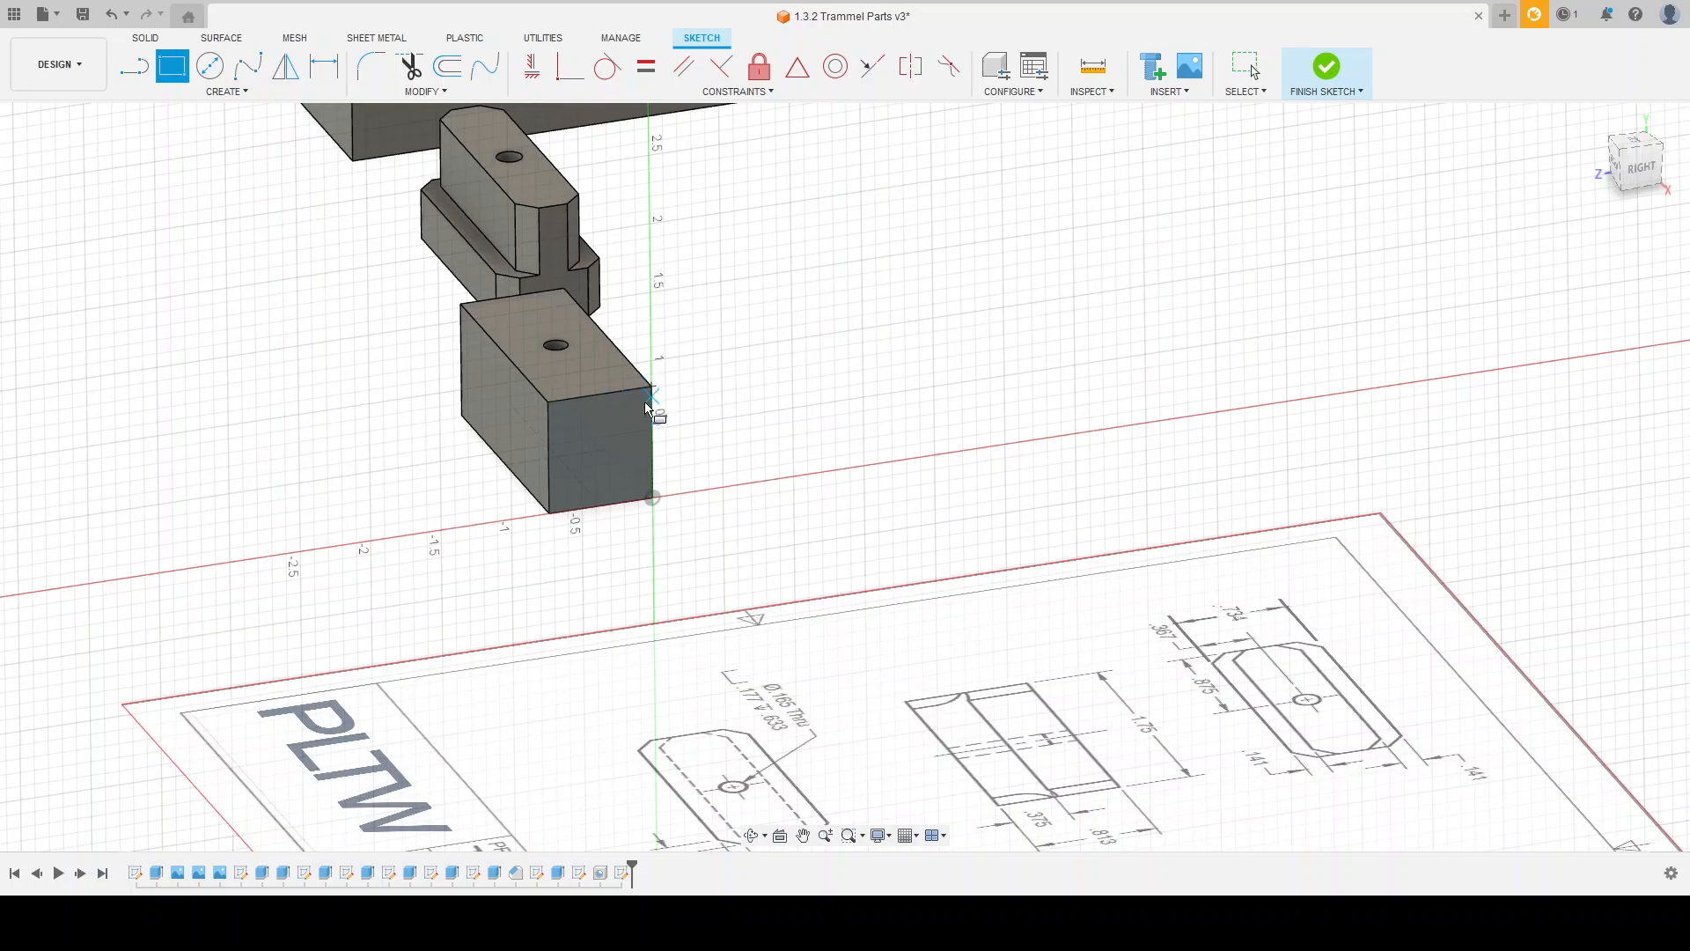
pyautogui.click(650, 458)
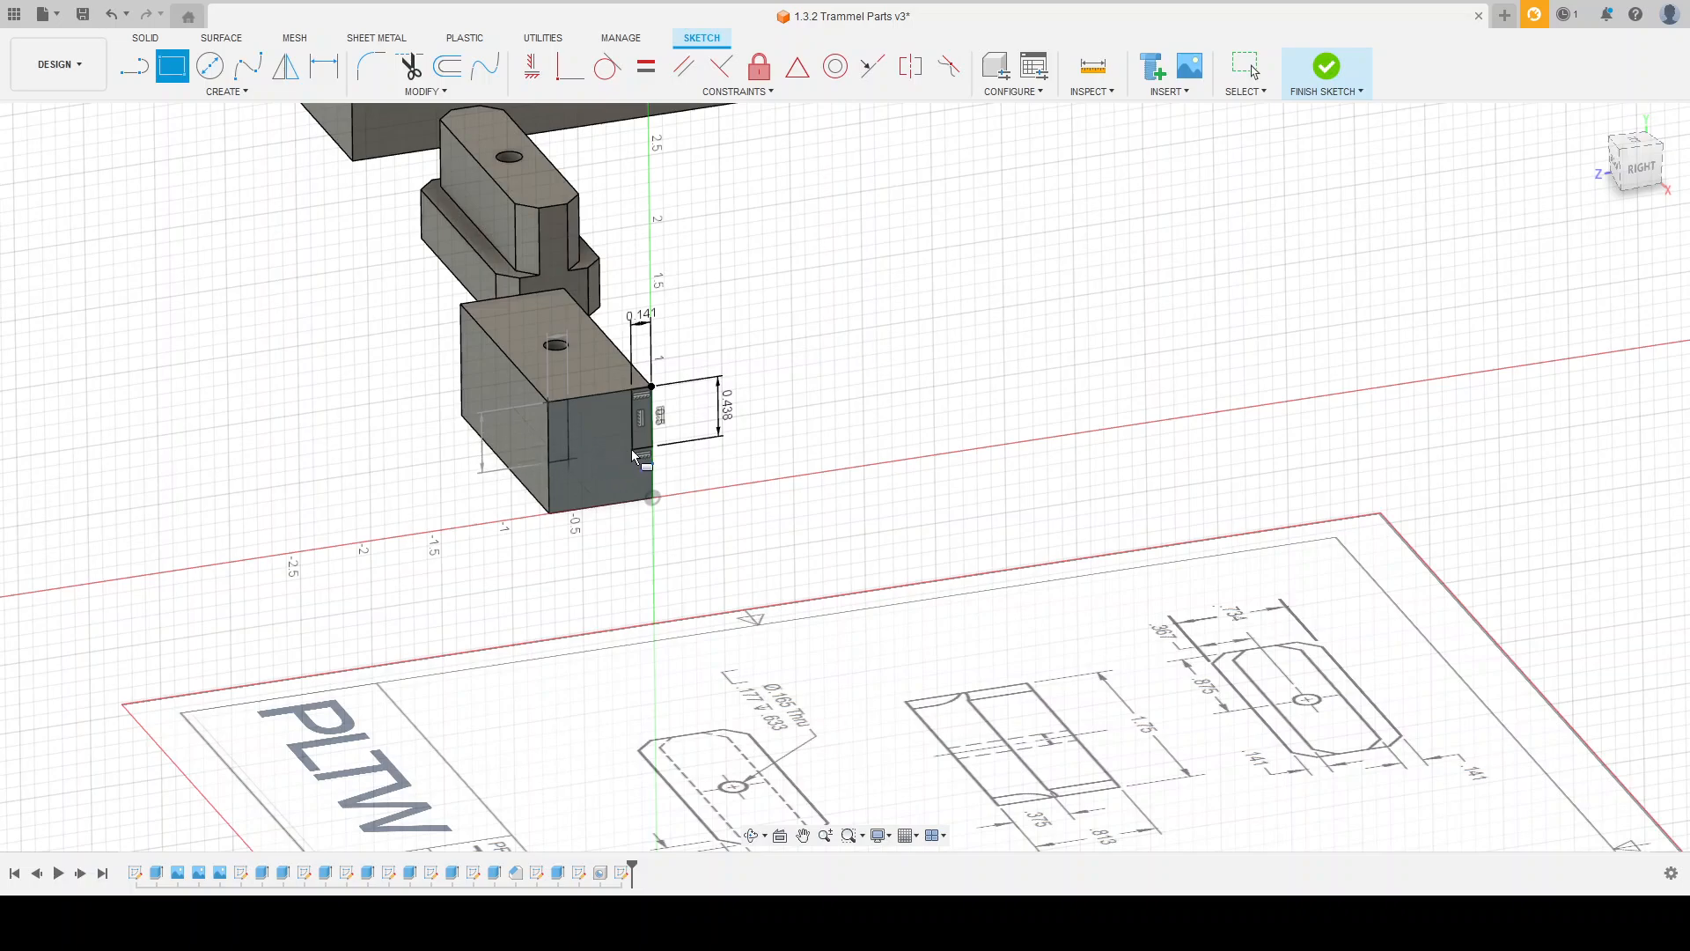
pyautogui.click(568, 464)
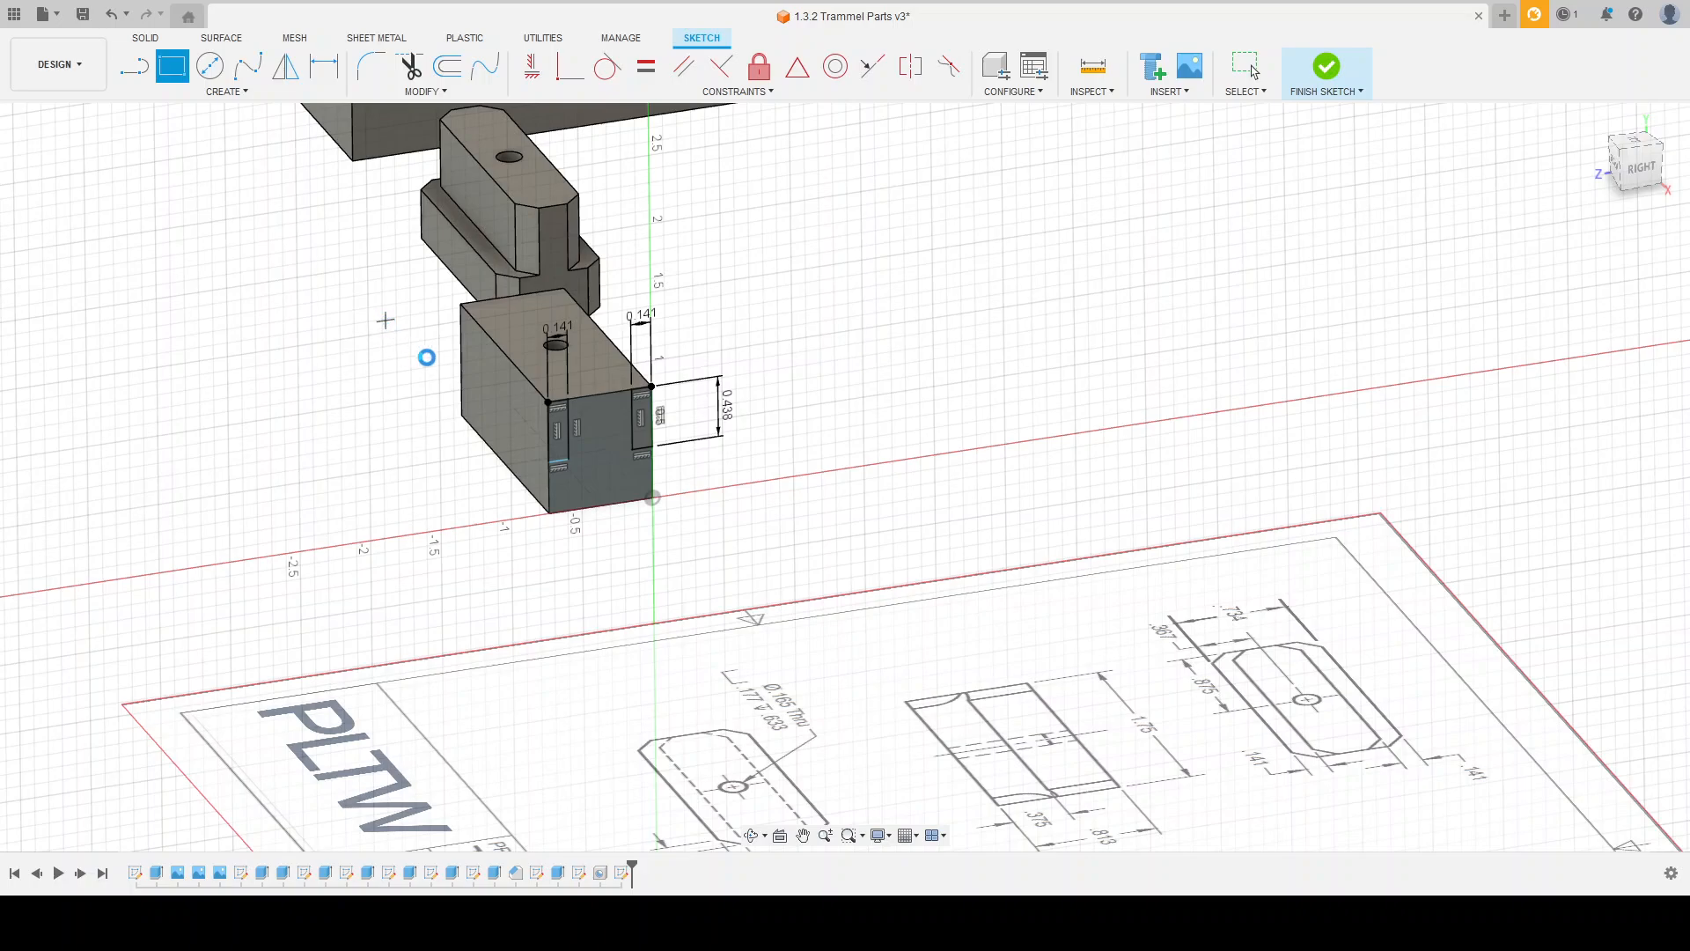
pyautogui.press('Escape')
# Step: Dimension the second corner rectangle's height to 0.438 in and finish the sketch
pyautogui.press('d')
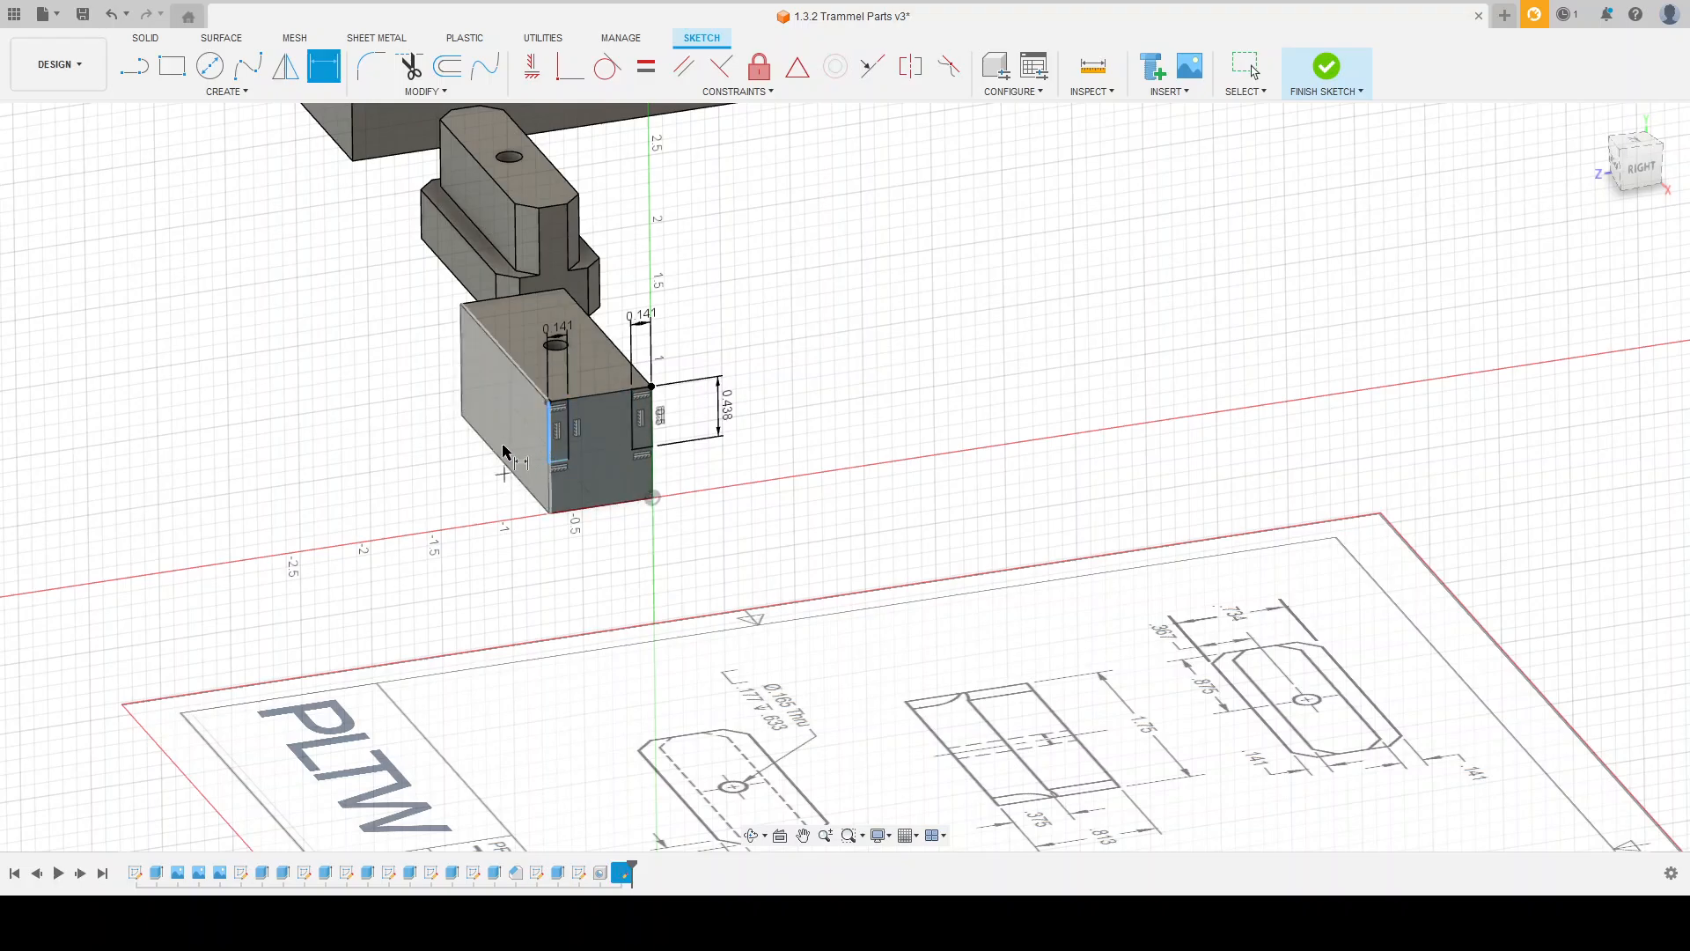
pyautogui.scroll(4, 503, 446)
pyautogui.keyDown('shift'); pyautogui.moveTo(585, 514); pyautogui.dragTo(517, 500, button='middle'); pyautogui.keyUp('shift')
pyautogui.click(507, 366)
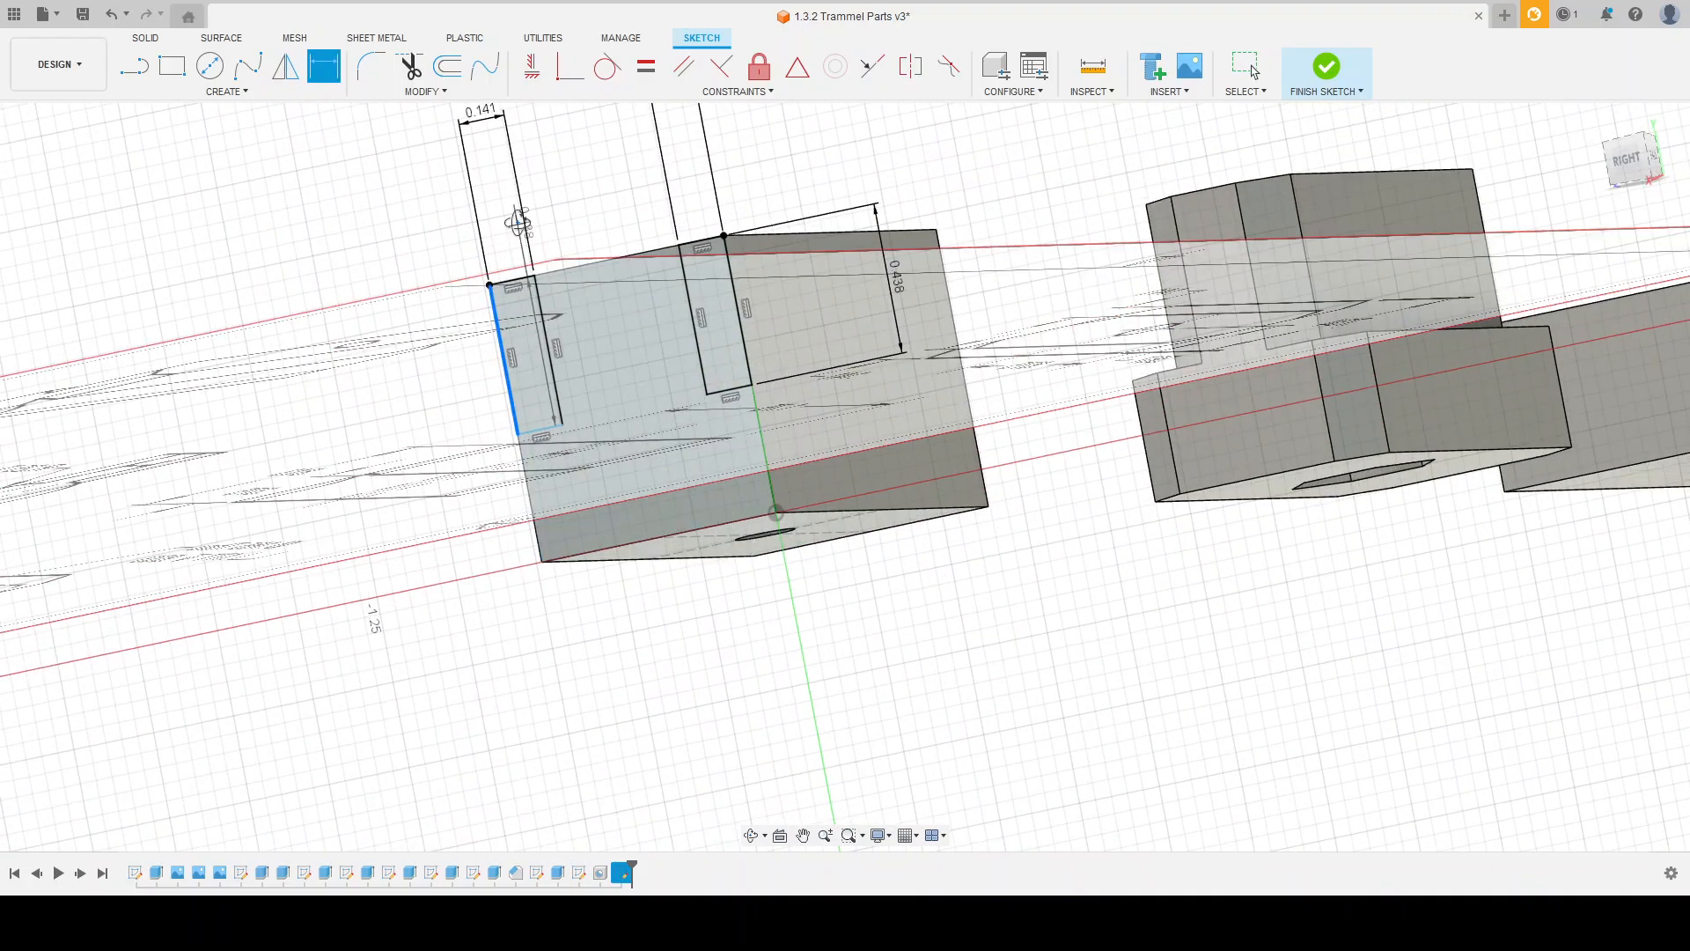
pyautogui.keyDown('shift'); pyautogui.moveTo(518, 222); pyautogui.dragTo(519, 252, button='middle'); pyautogui.keyUp('shift')
pyautogui.scroll(-3, 579, 473)
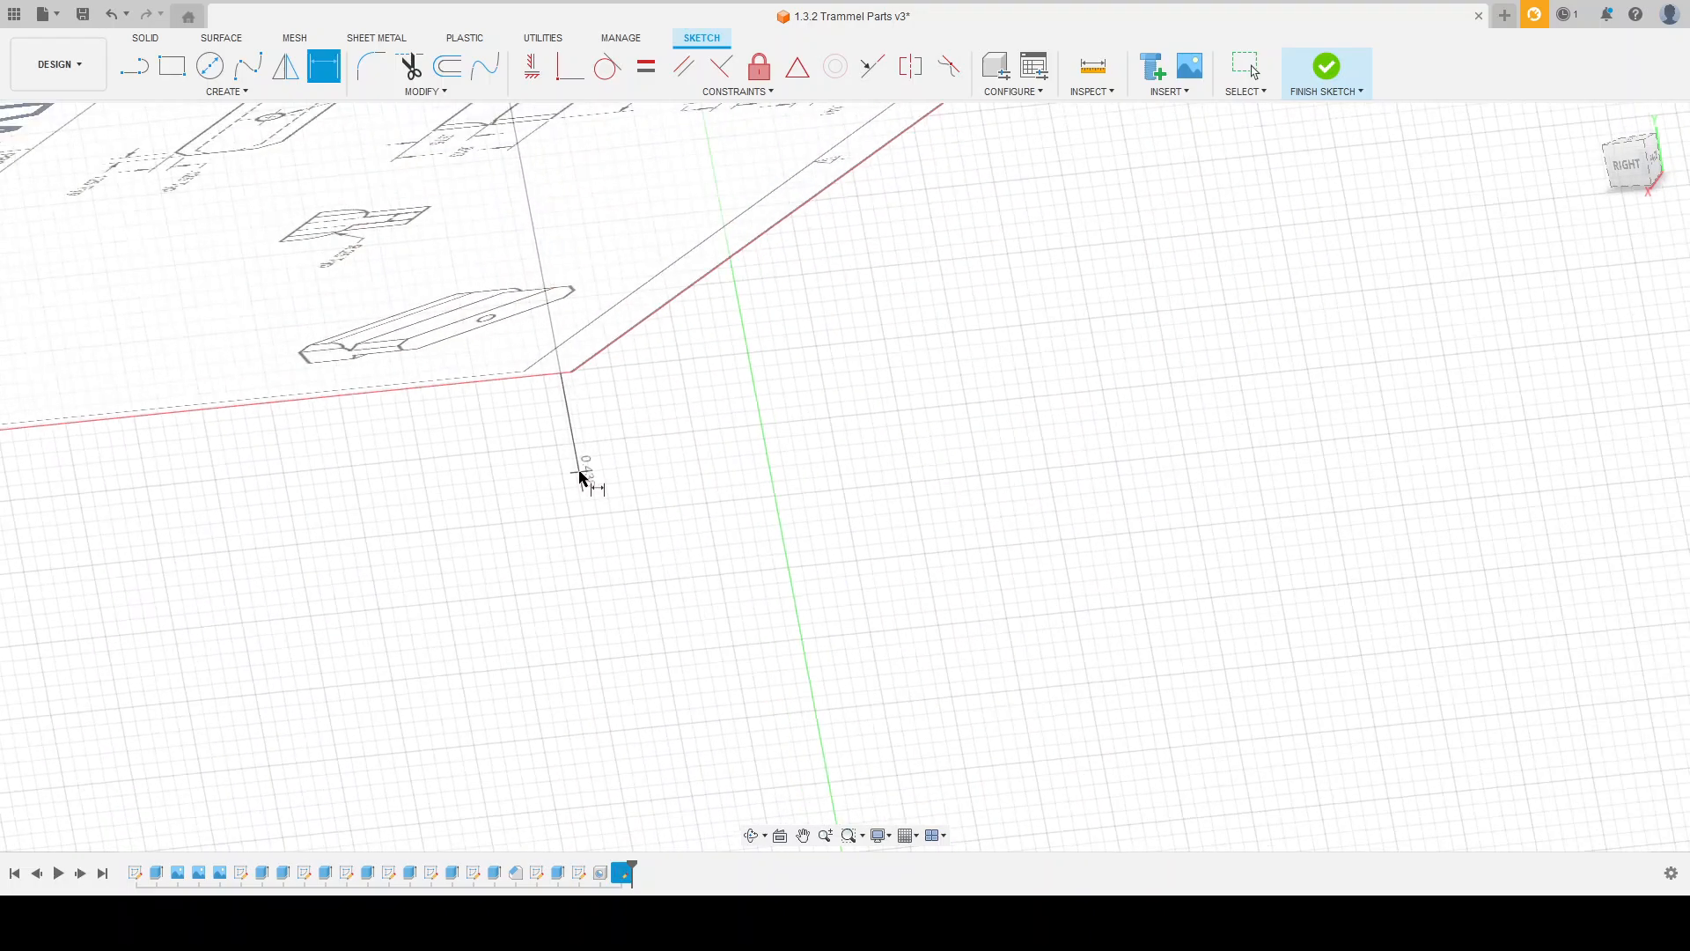
pyautogui.scroll(-5, 579, 475)
pyautogui.scroll(6, 532, 285)
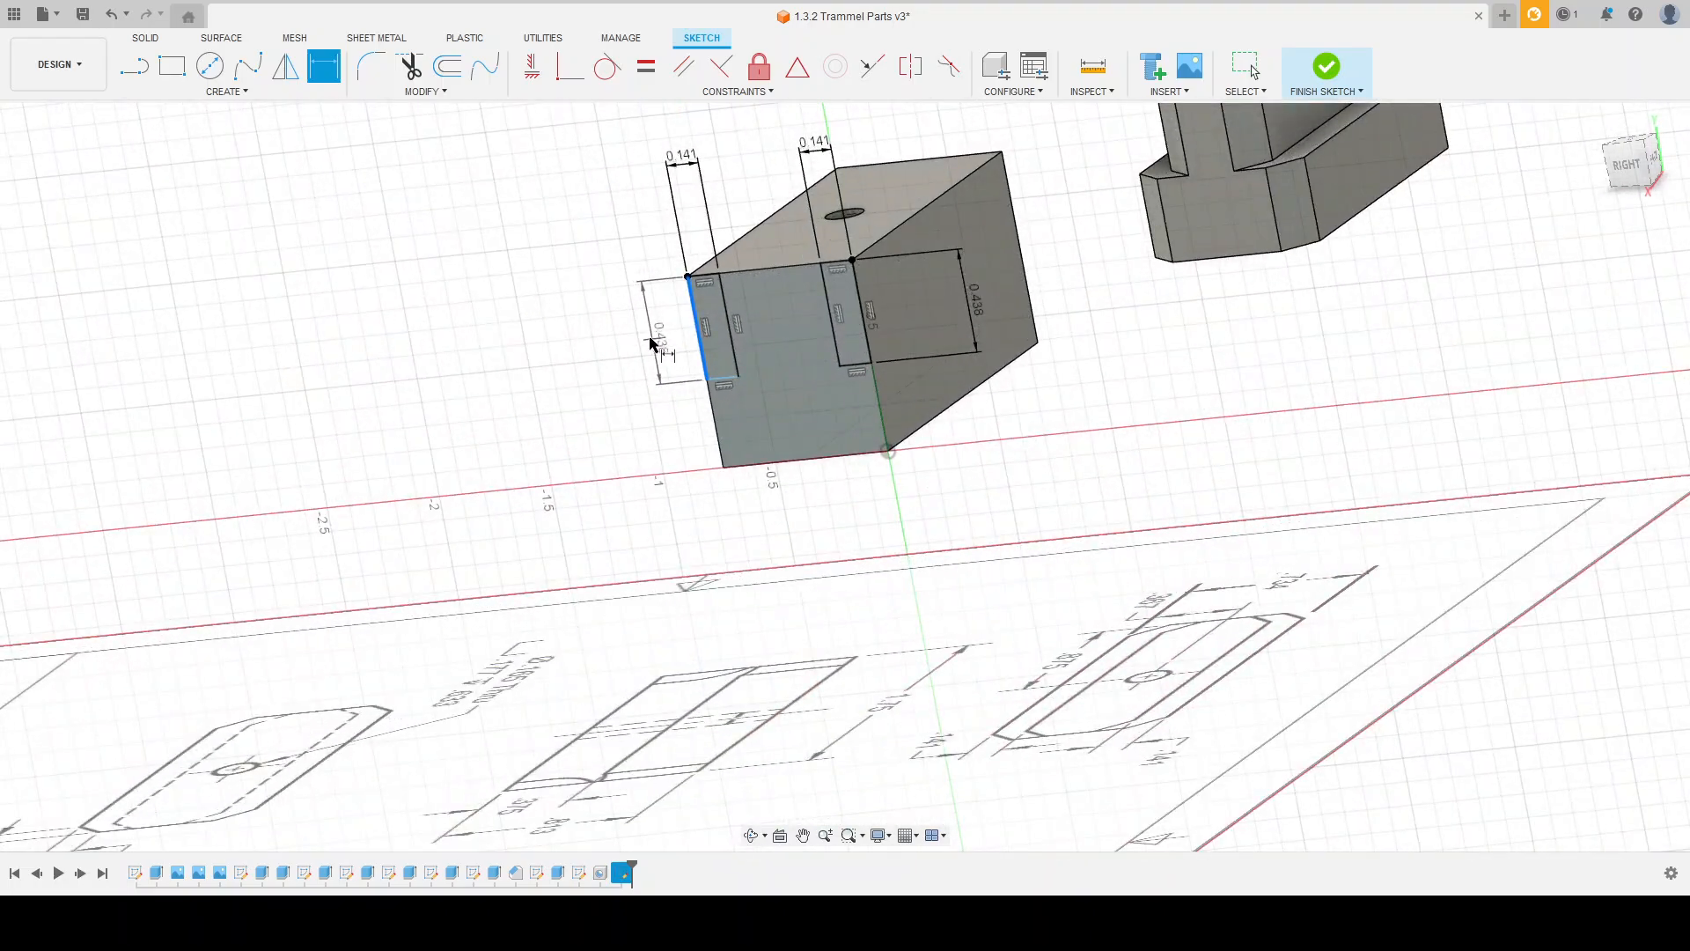
pyautogui.click(640, 347)
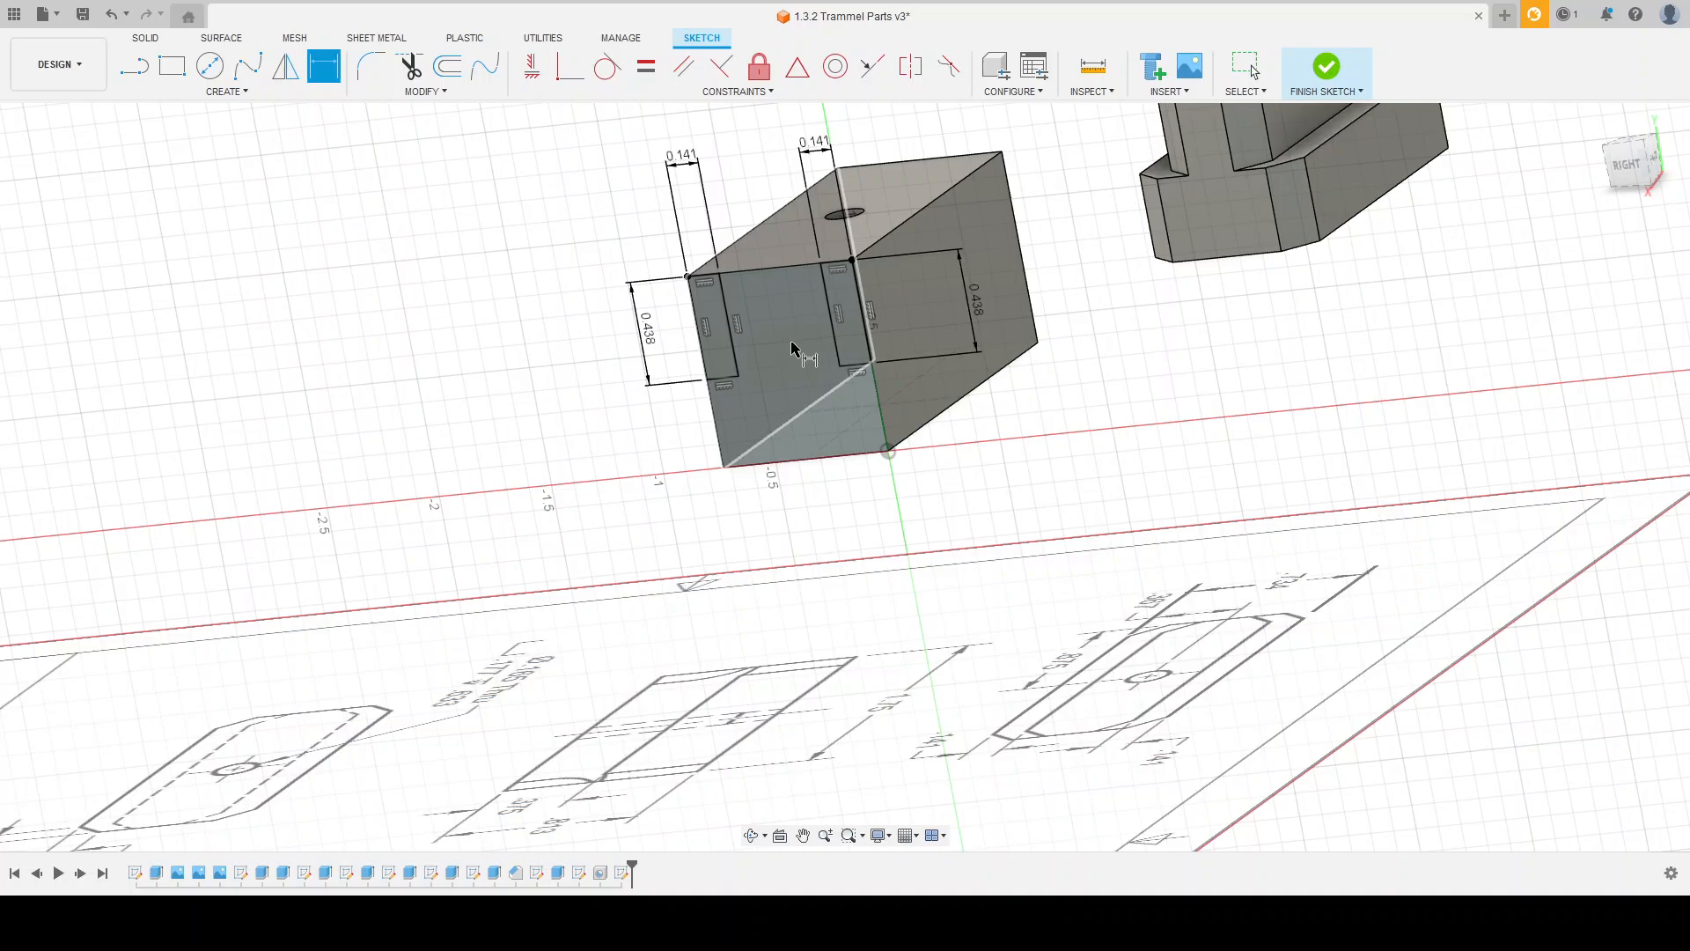
pyautogui.click(1327, 67)
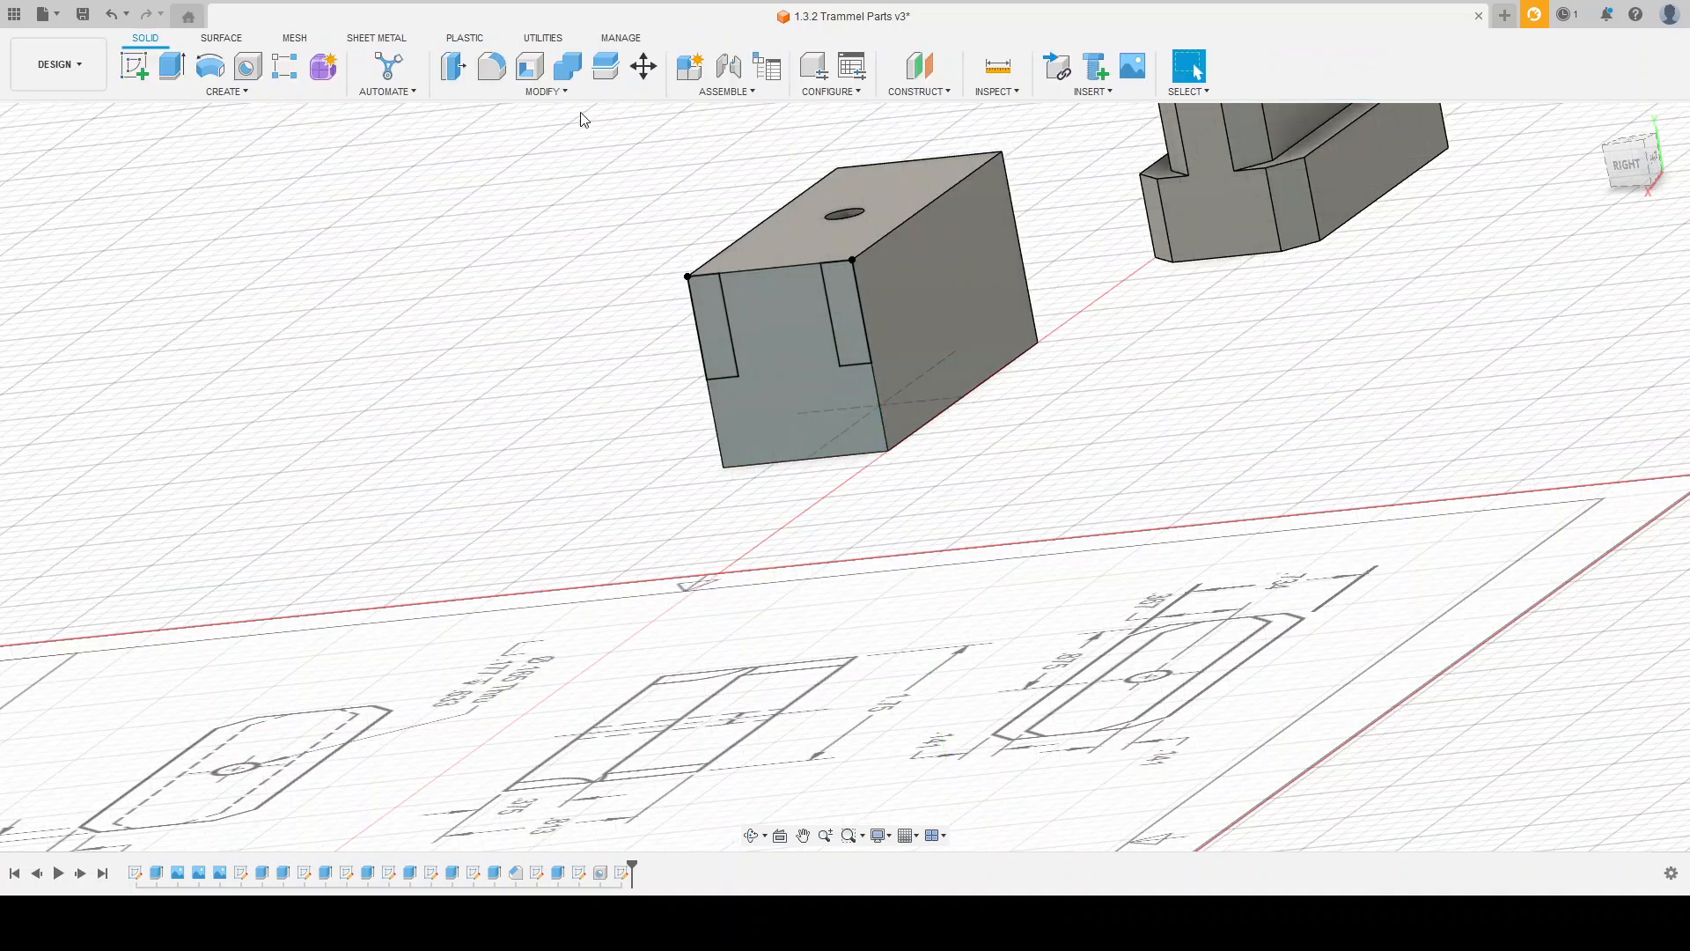
# Step: Extrude both corner rectangles as a cut along the block's full length to the opposite end face
pyautogui.click(171, 65)
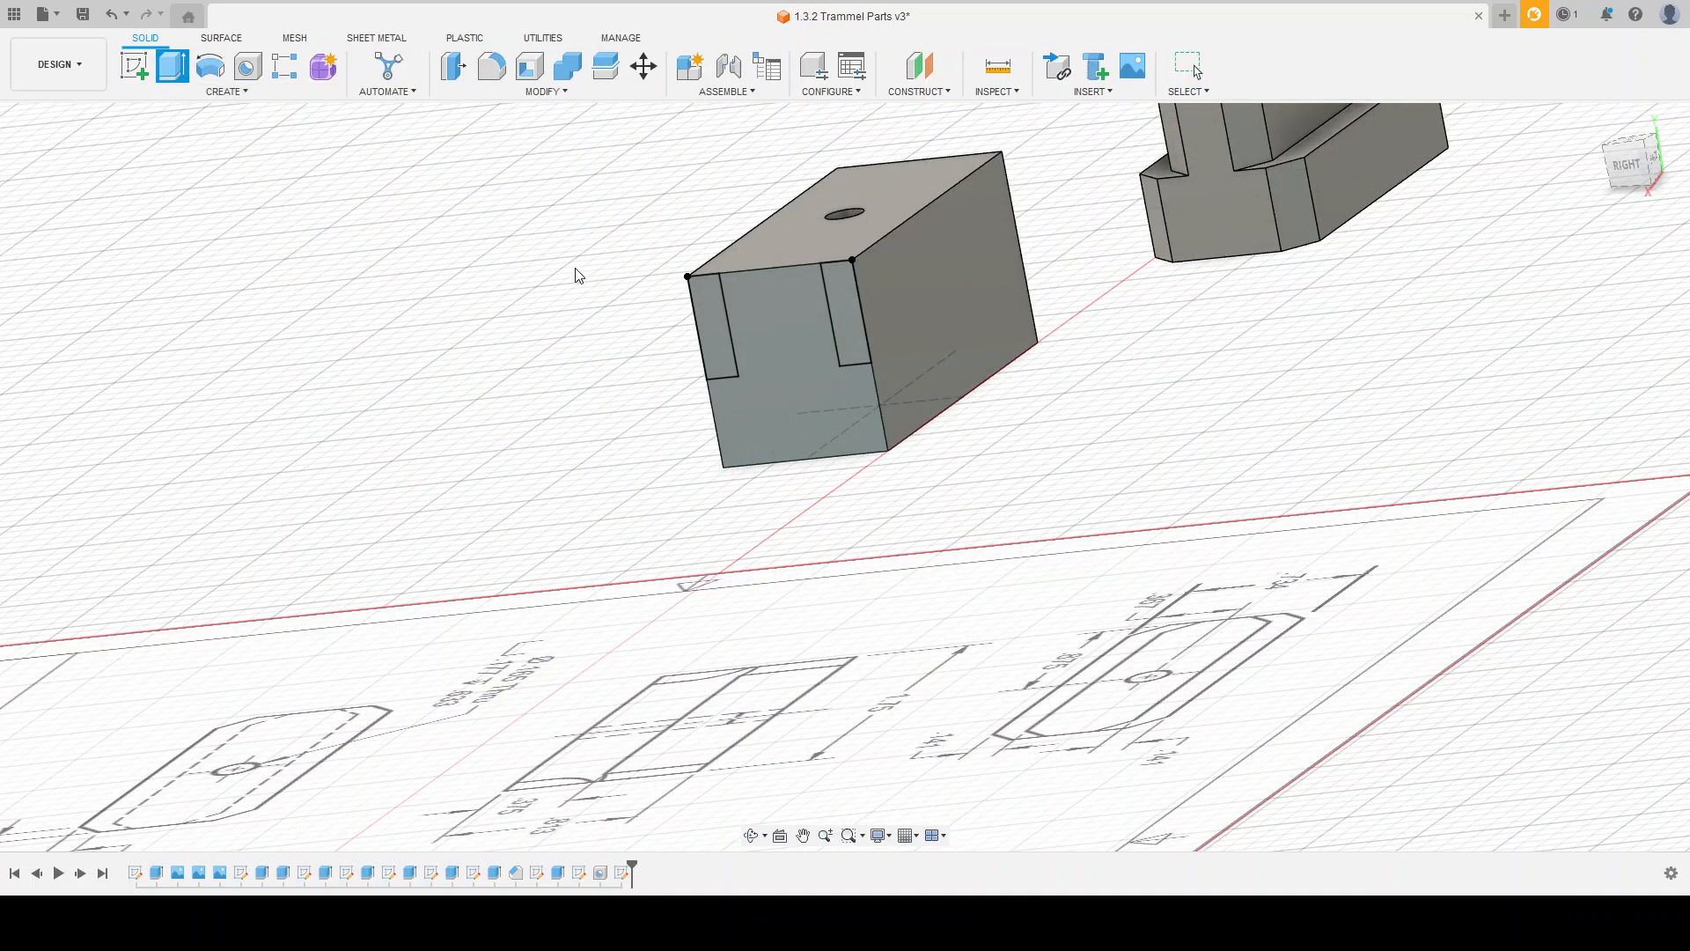
pyautogui.click(704, 335)
pyautogui.click(843, 291)
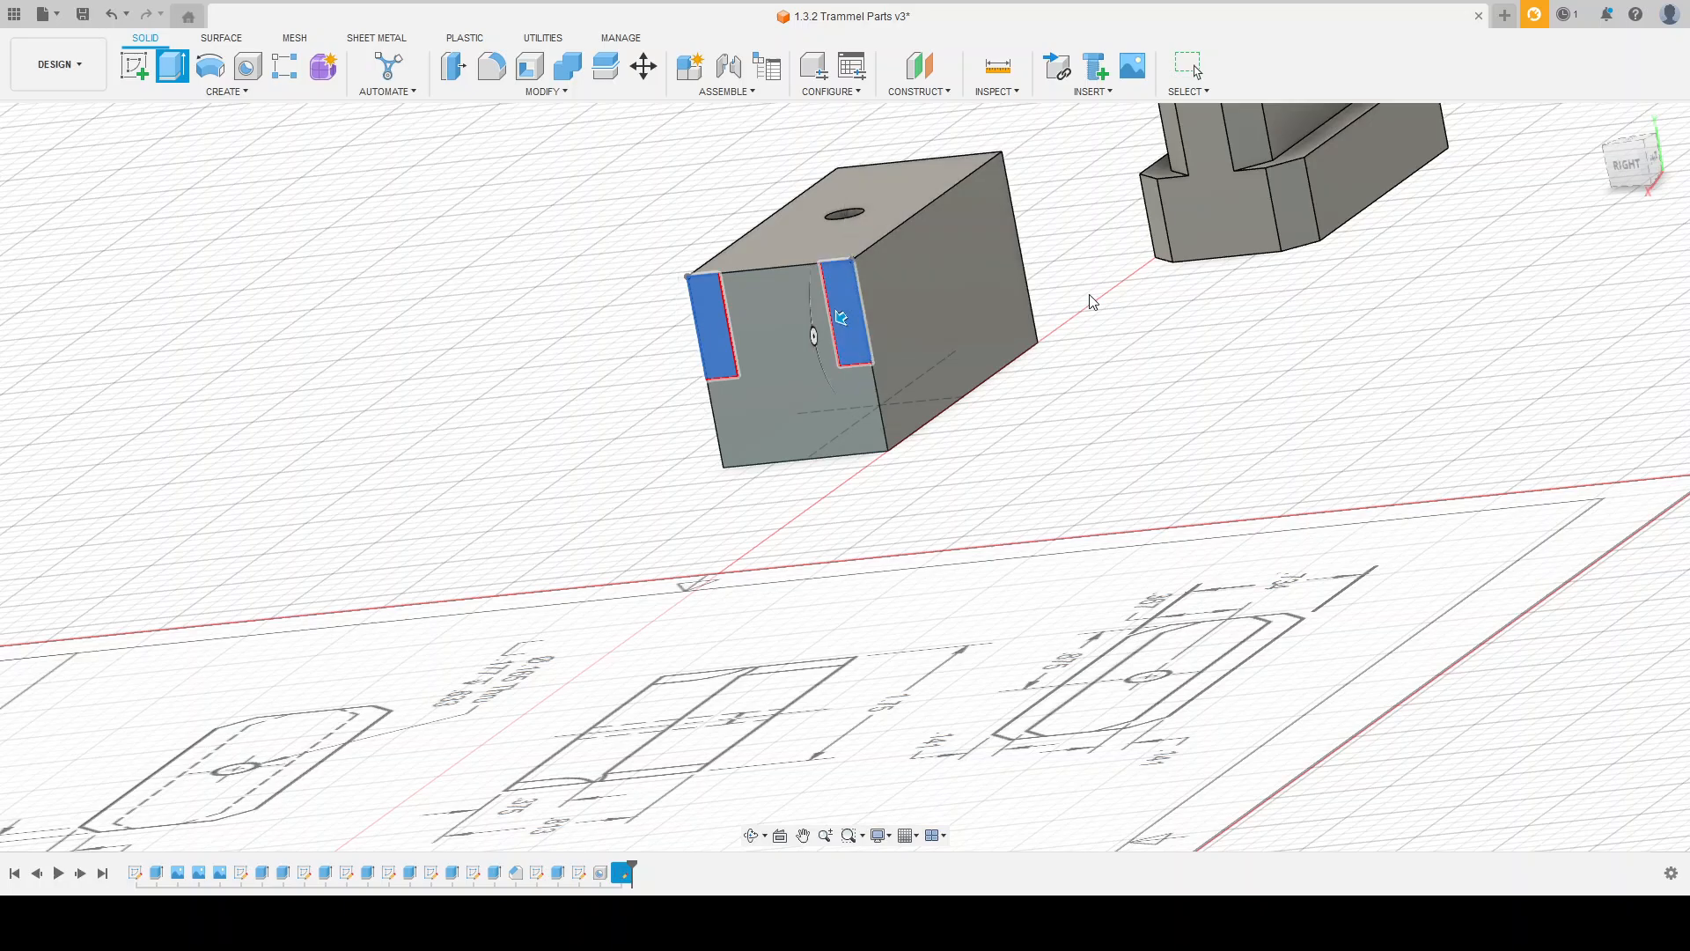
pyautogui.keyDown('shift'); pyautogui.moveTo(1074, 395); pyautogui.dragTo(1459, 323, button='middle'); pyautogui.keyUp('shift')
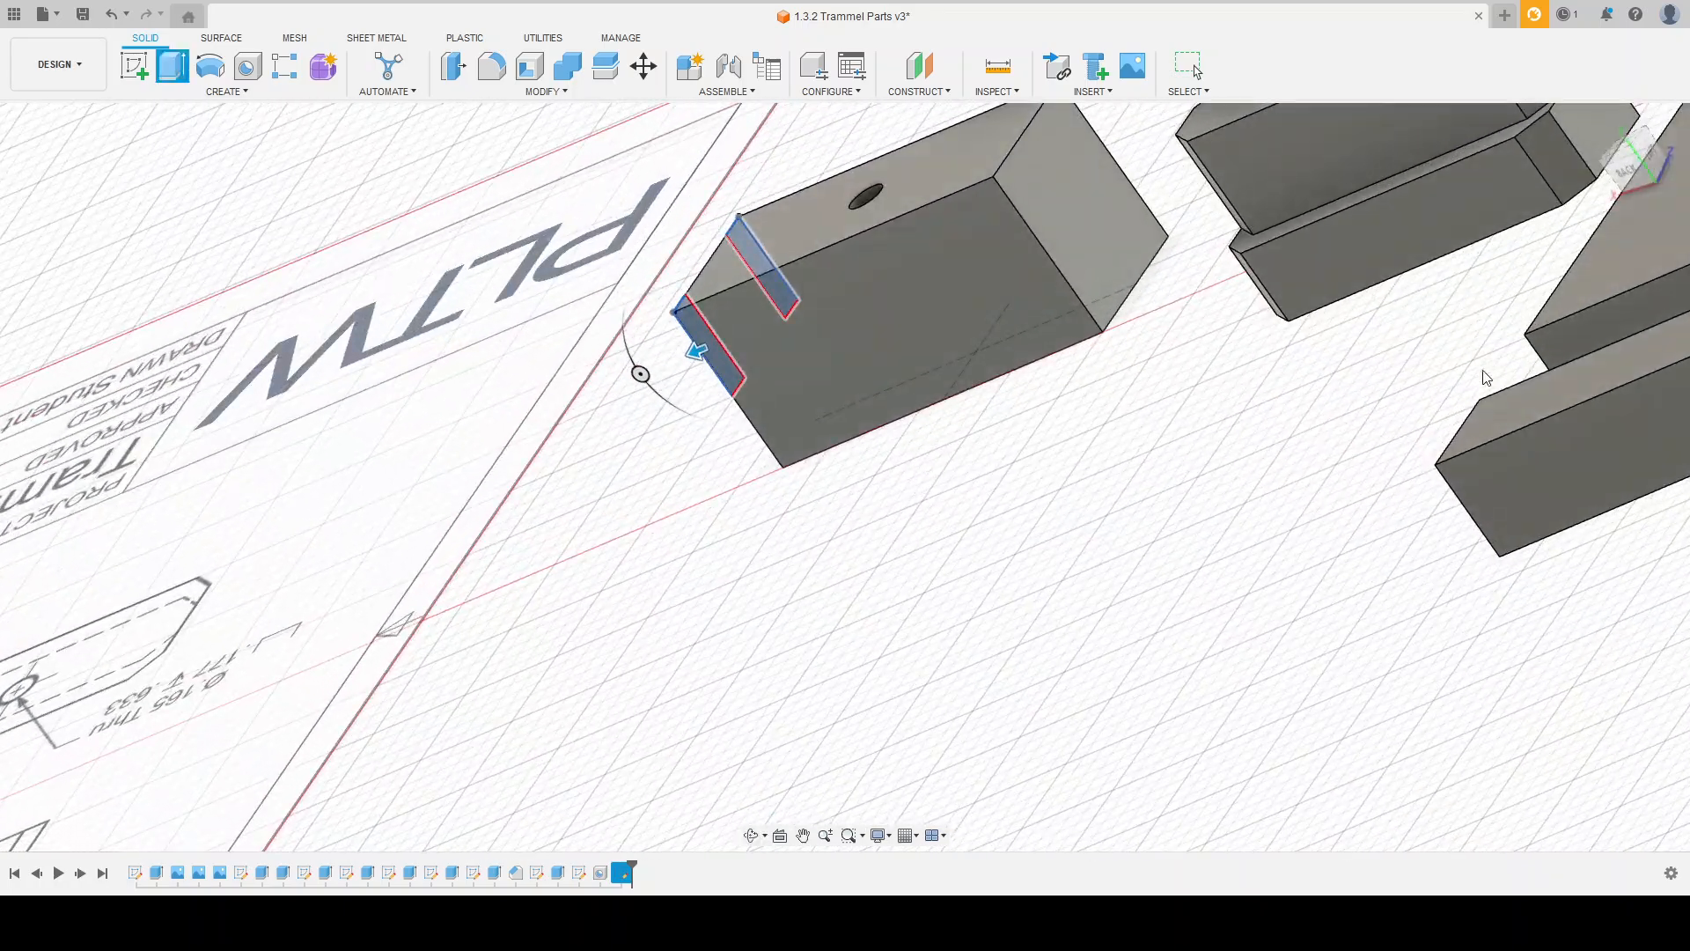
pyautogui.click(1118, 214)
pyautogui.press('Return')
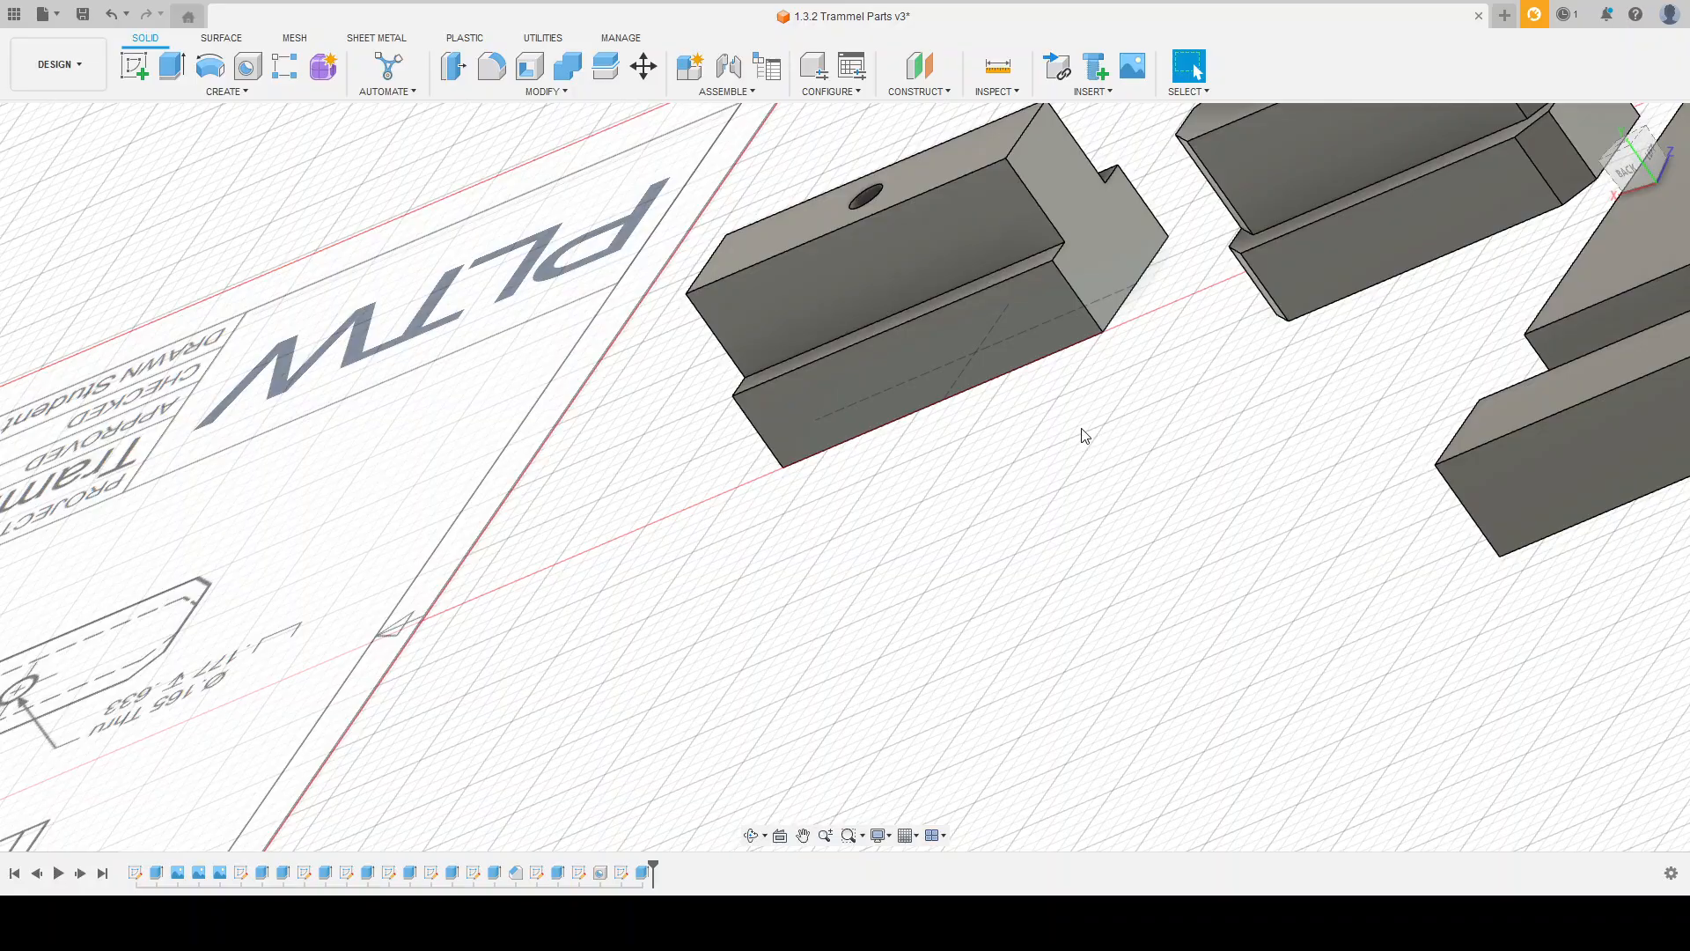
# Step: Examine the stepped block and the drawing's views for the corner chamfer dimensions
pyautogui.moveTo(1082, 438)
pyautogui.keyDown('shift'); pyautogui.mouseDown(button='middle')
pyautogui.moveTo(1259, 425)
pyautogui.moveTo(1066, 329)
pyautogui.mouseUp(button='middle'); pyautogui.keyUp('shift')
pyautogui.scroll(-1, 1066, 329)
pyautogui.moveTo(765, 419)
pyautogui.keyDown('shift'); pyautogui.mouseDown(button='middle')
pyautogui.moveTo(826, 435)
pyautogui.moveTo(792, 495)
pyautogui.moveTo(823, 493)
pyautogui.mouseUp(button='middle'); pyautogui.keyUp('shift')
pyautogui.scroll(-2, 738, 404)
pyautogui.scroll(3, 1178, 437)
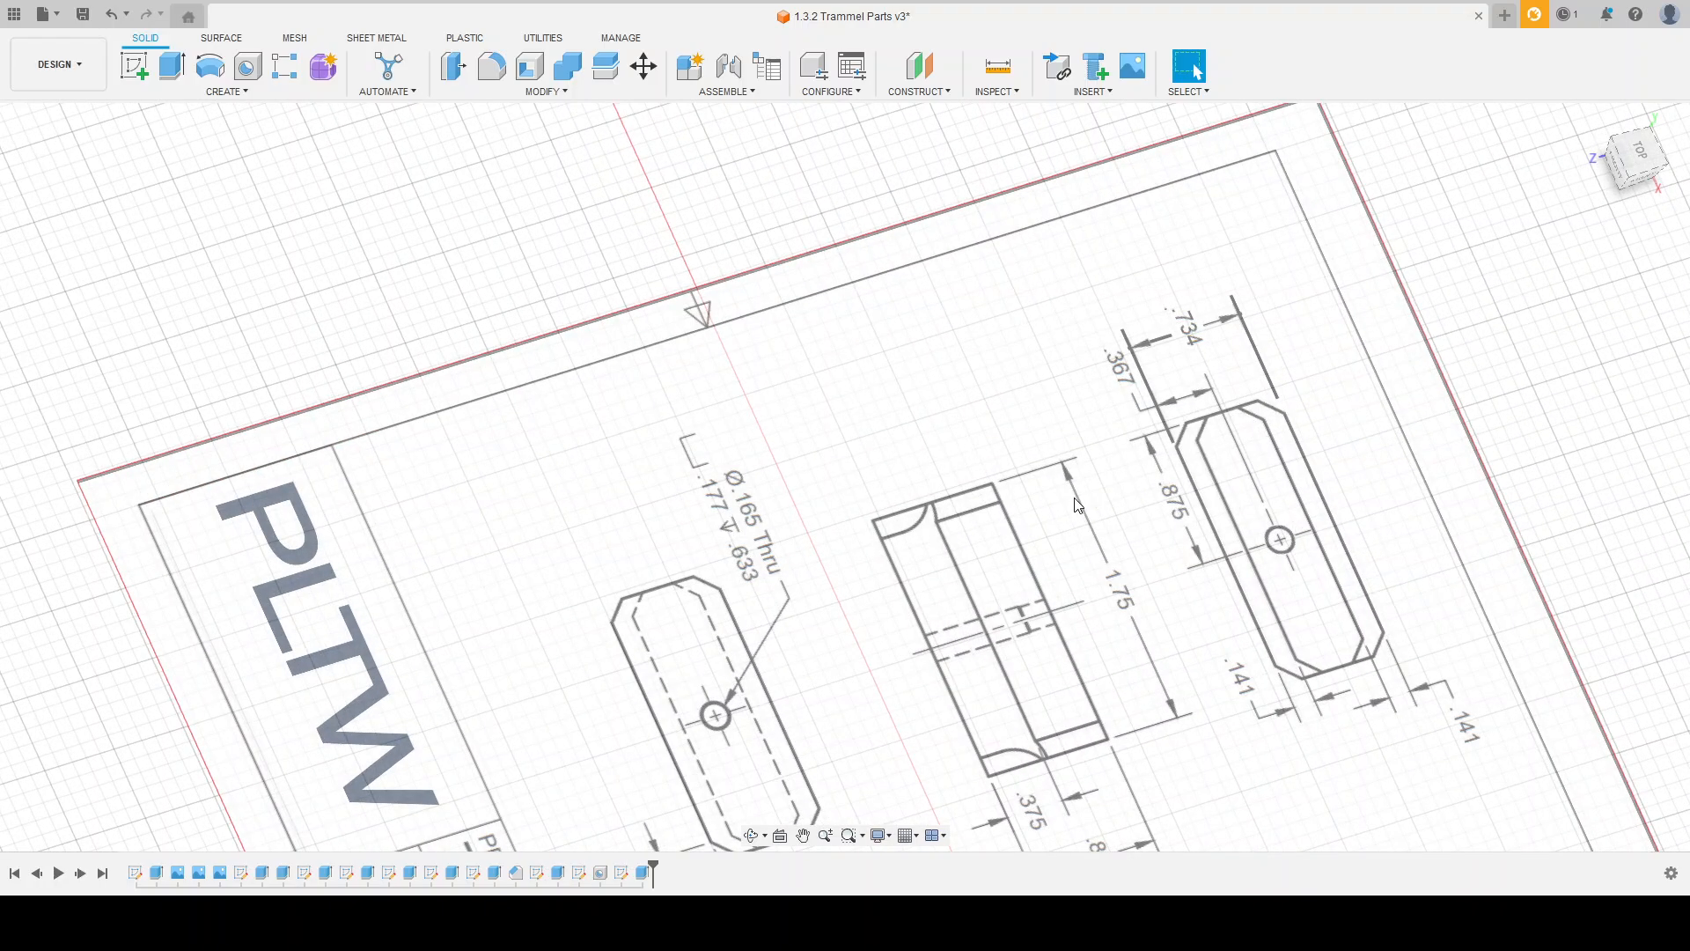
pyautogui.scroll(-2, 1012, 475)
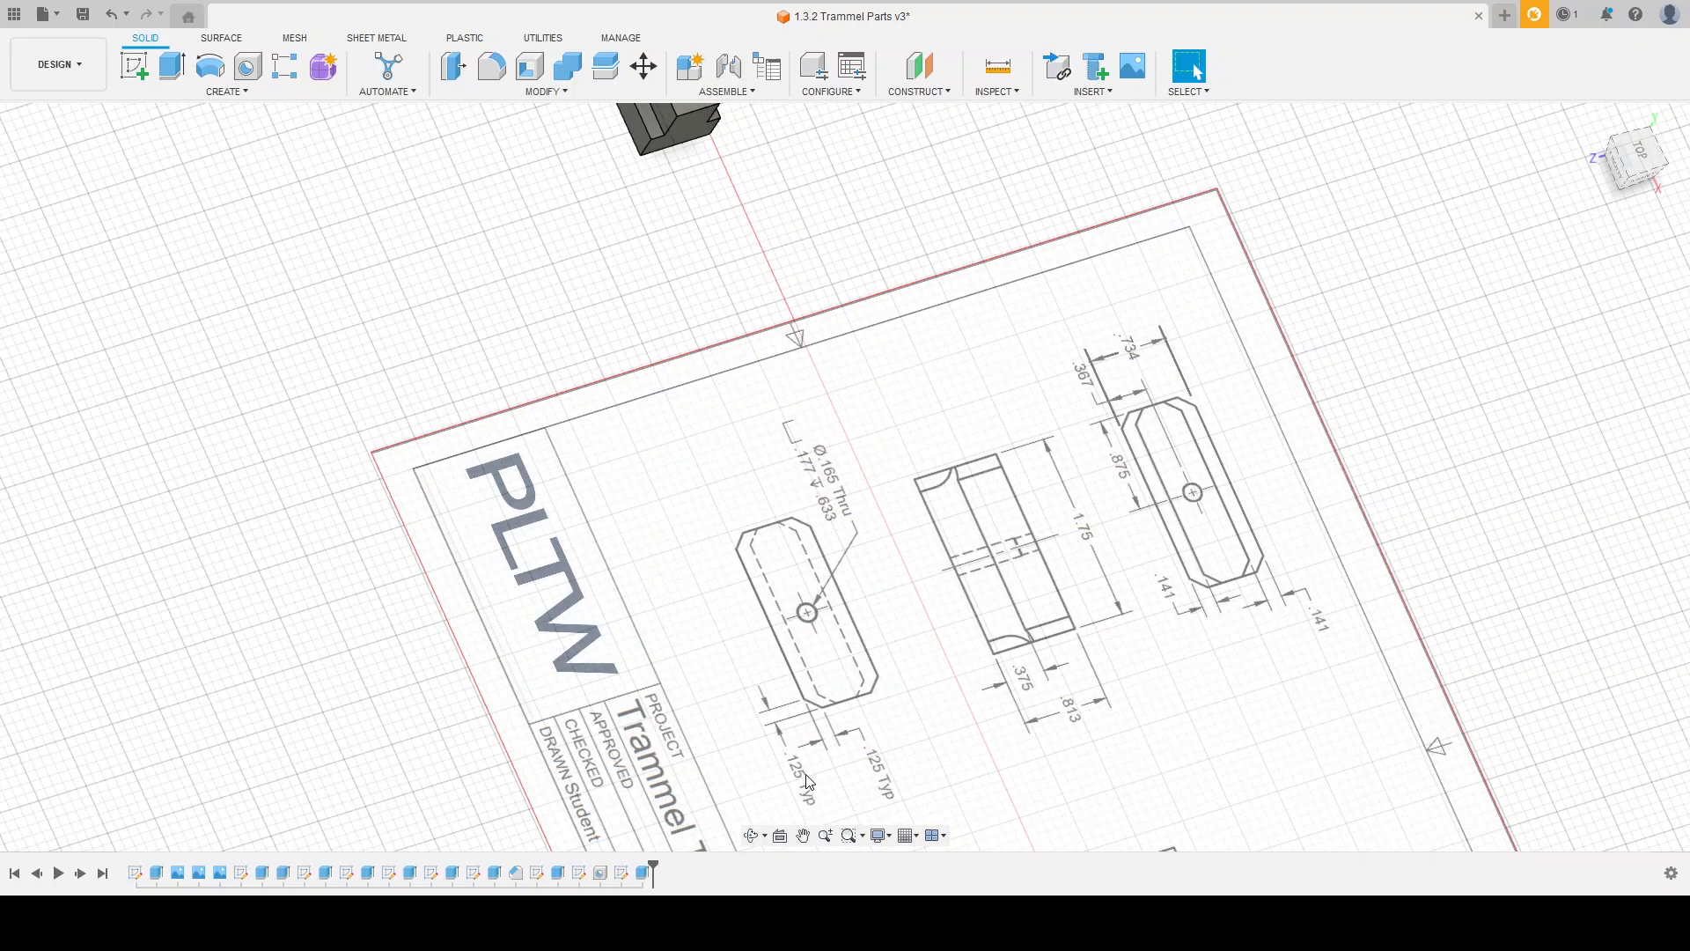
pyautogui.scroll(-2, 748, 671)
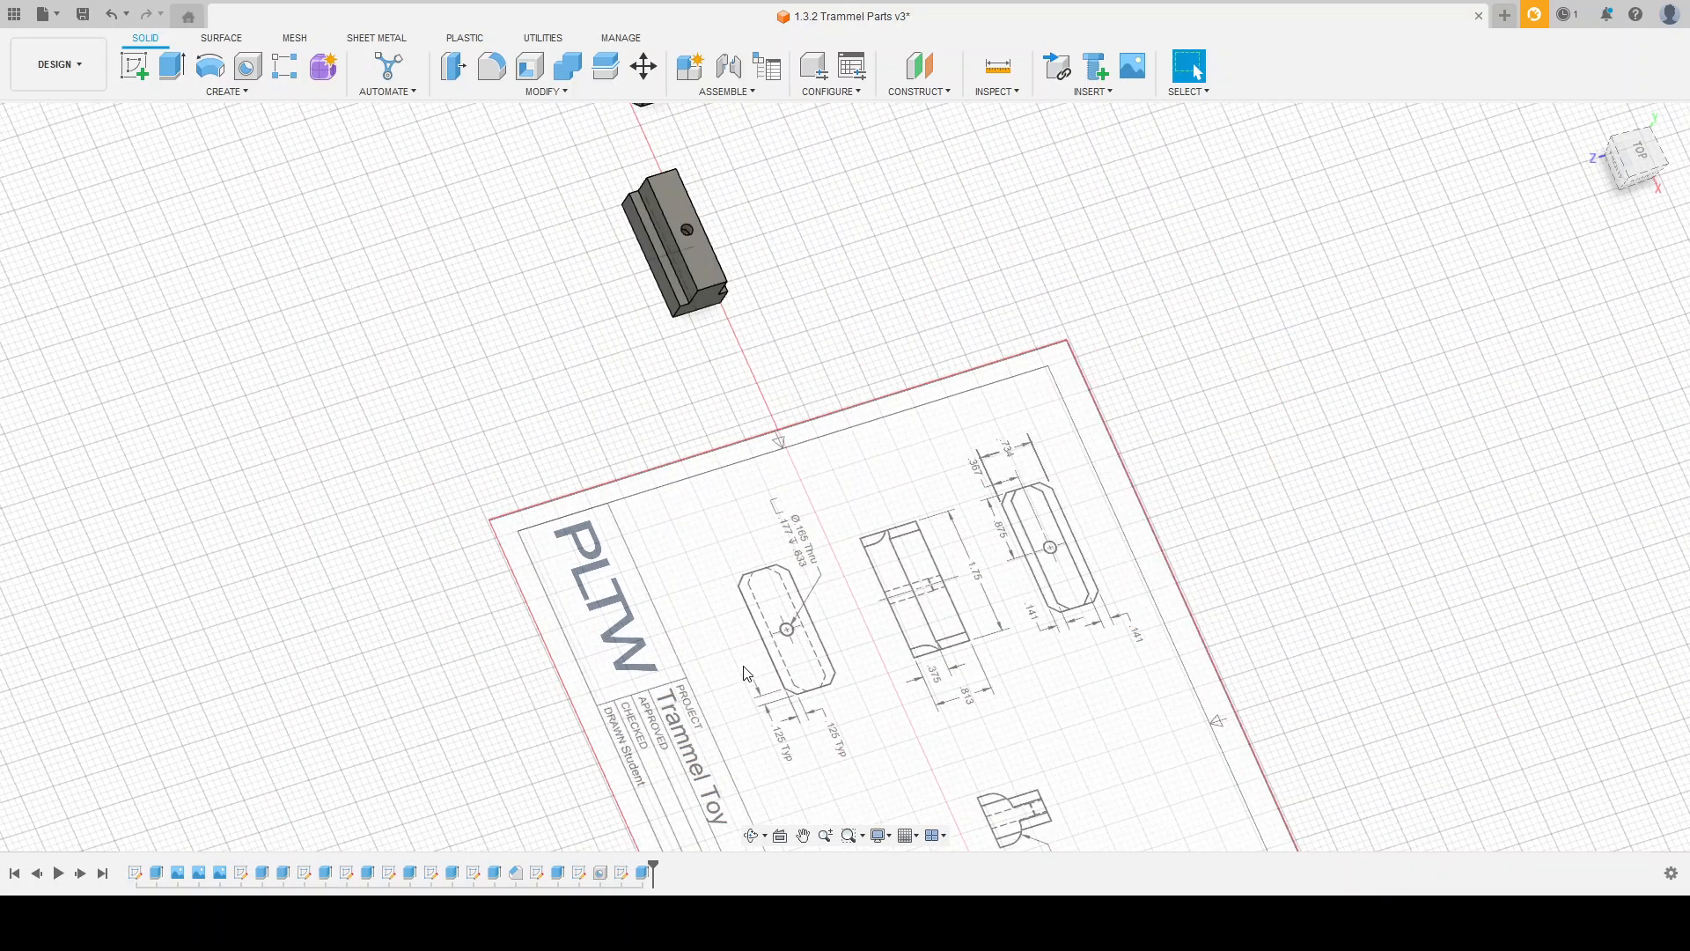
pyautogui.scroll(3, 519, 182)
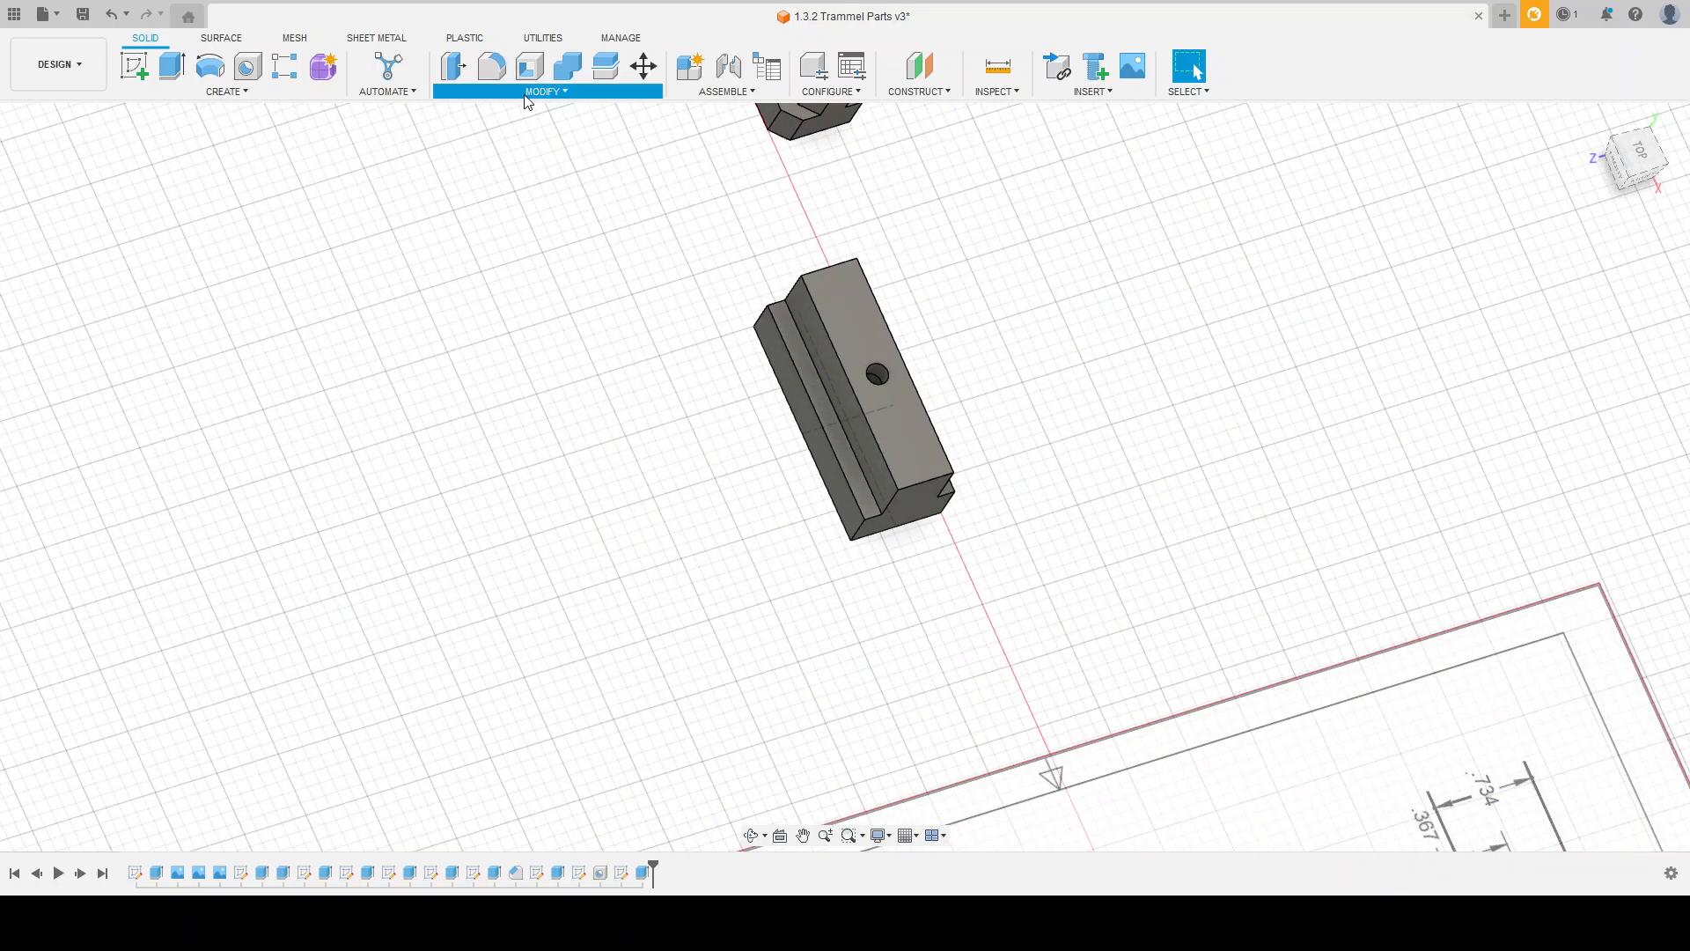
# Step: Chamfer all vertical corner edges at both ends of the stepped block to the drawing's 0.125 in typical dimension
pyautogui.click(758, 320)
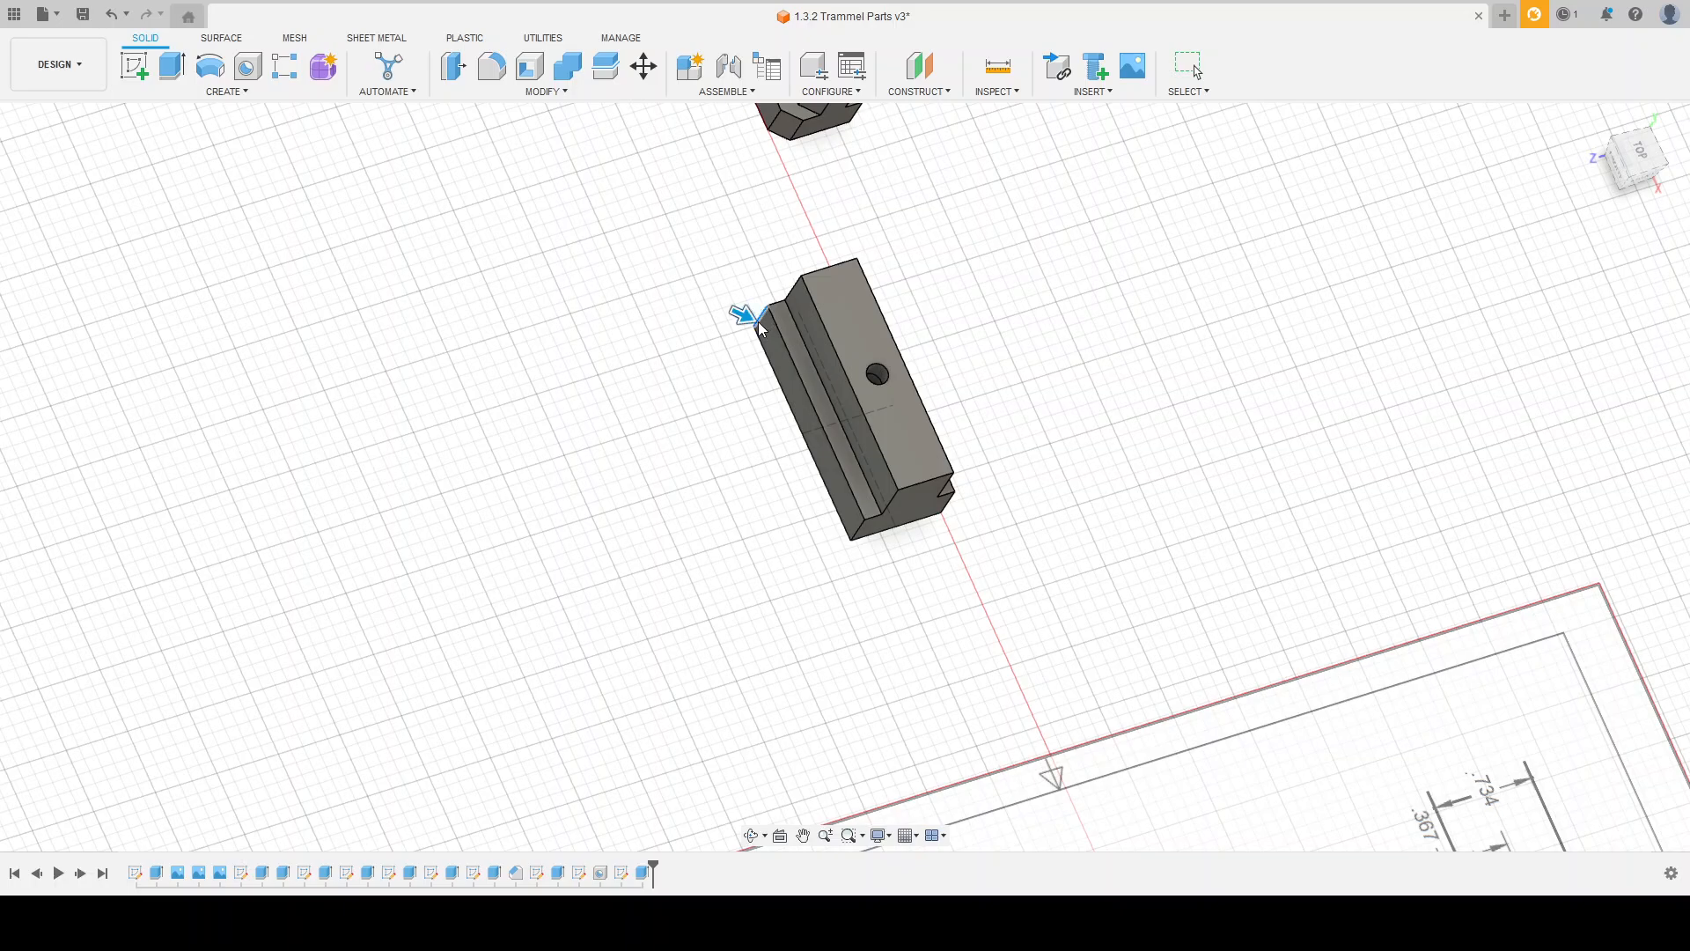
pyautogui.keyDown('ctrl'); pyautogui.click(794, 290); pyautogui.keyUp('ctrl')
pyautogui.keyDown('ctrl'); pyautogui.click(858, 527); pyautogui.keyUp('ctrl')
pyautogui.keyDown('ctrl'); pyautogui.click(891, 502); pyautogui.keyUp('ctrl')
pyautogui.keyDown('shift'); pyautogui.moveTo(948, 502); pyautogui.dragTo(918, 430, button='middle'); pyautogui.keyUp('shift')
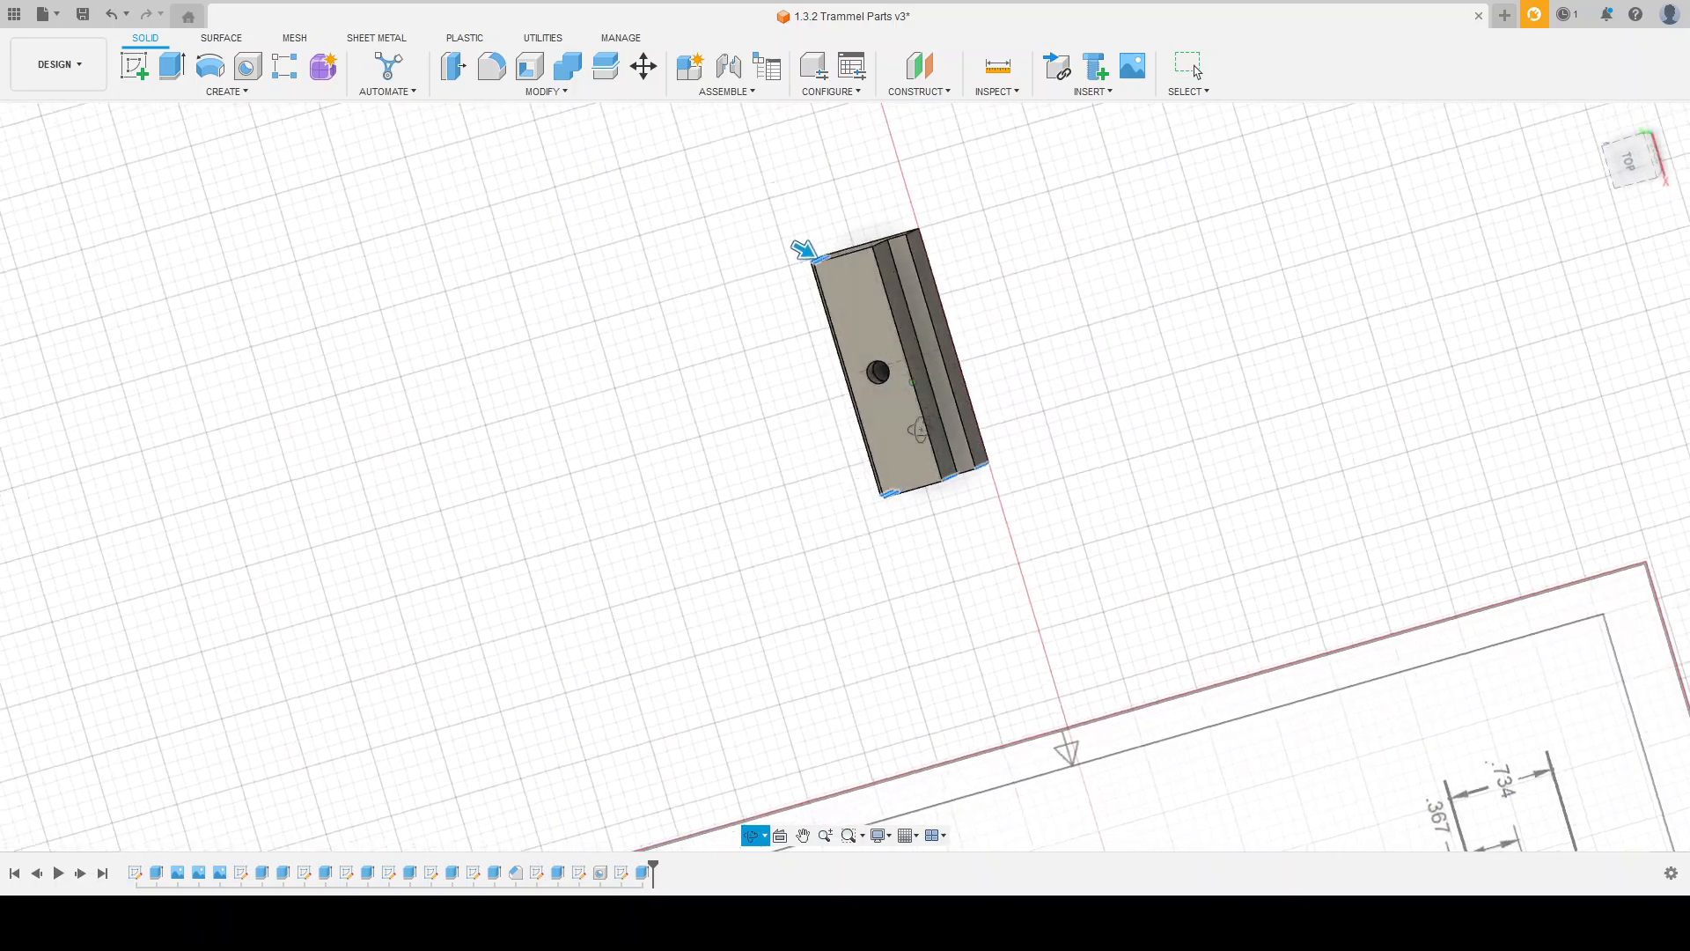
pyautogui.keyDown('shift'); pyautogui.moveTo(972, 186); pyautogui.dragTo(938, 216, button='middle'); pyautogui.keyUp('shift')
pyautogui.keyDown('ctrl'); pyautogui.click(870, 256); pyautogui.keyUp('ctrl')
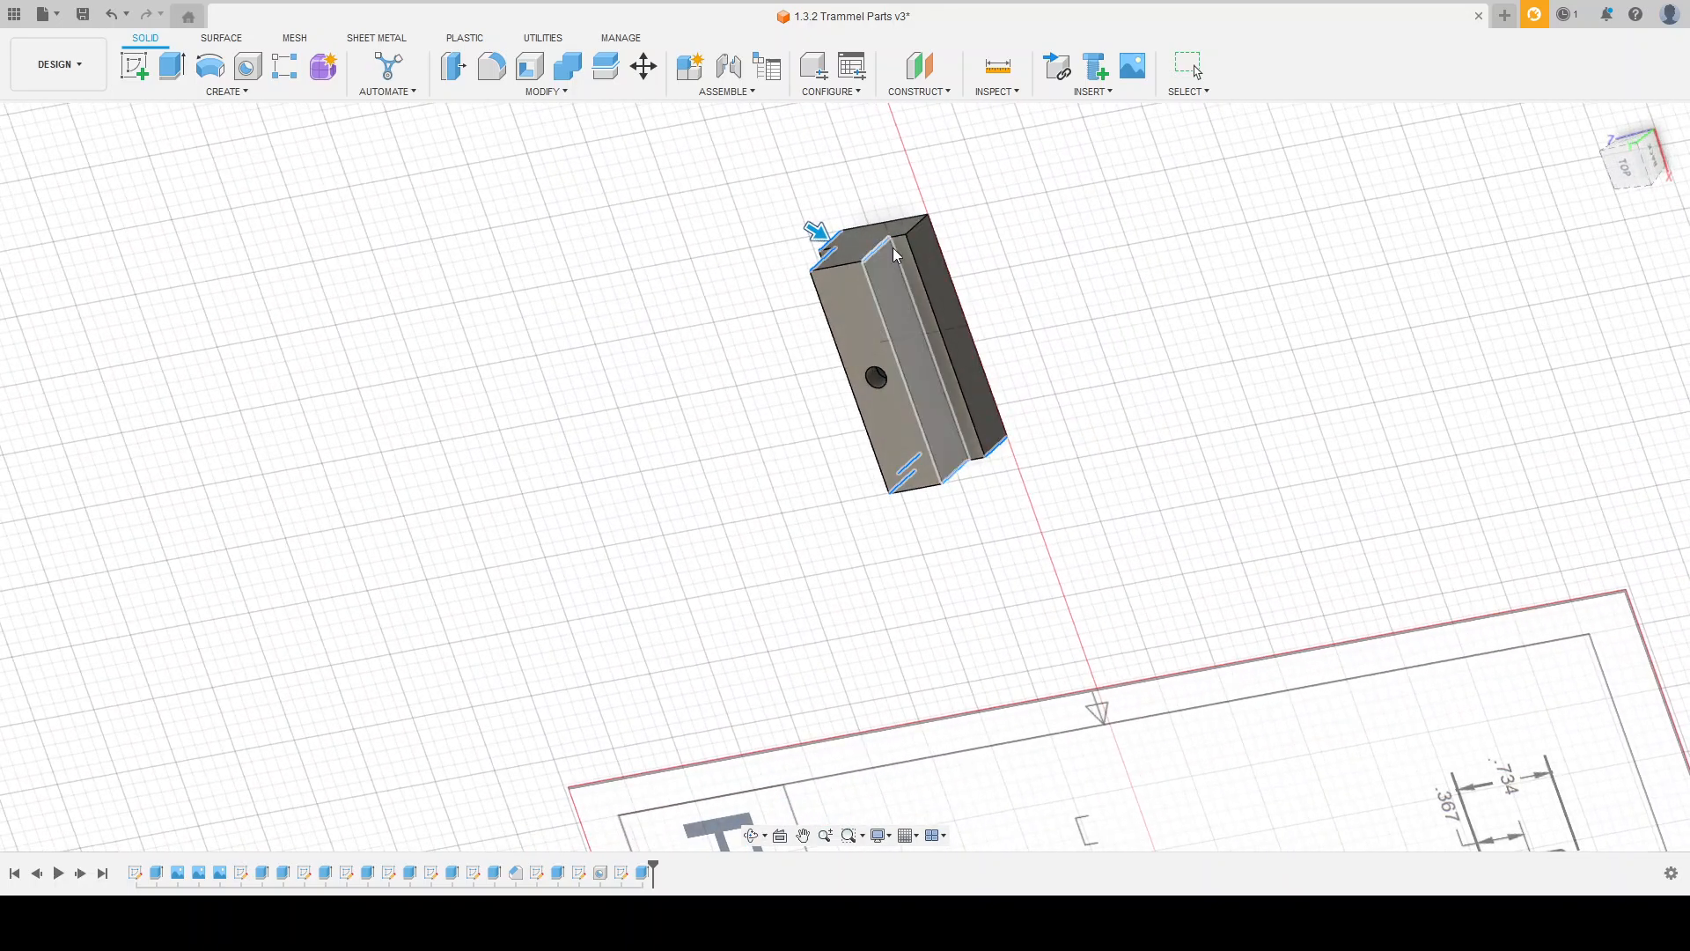
pyautogui.keyDown('ctrl'); pyautogui.click(916, 225); pyautogui.keyUp('ctrl')
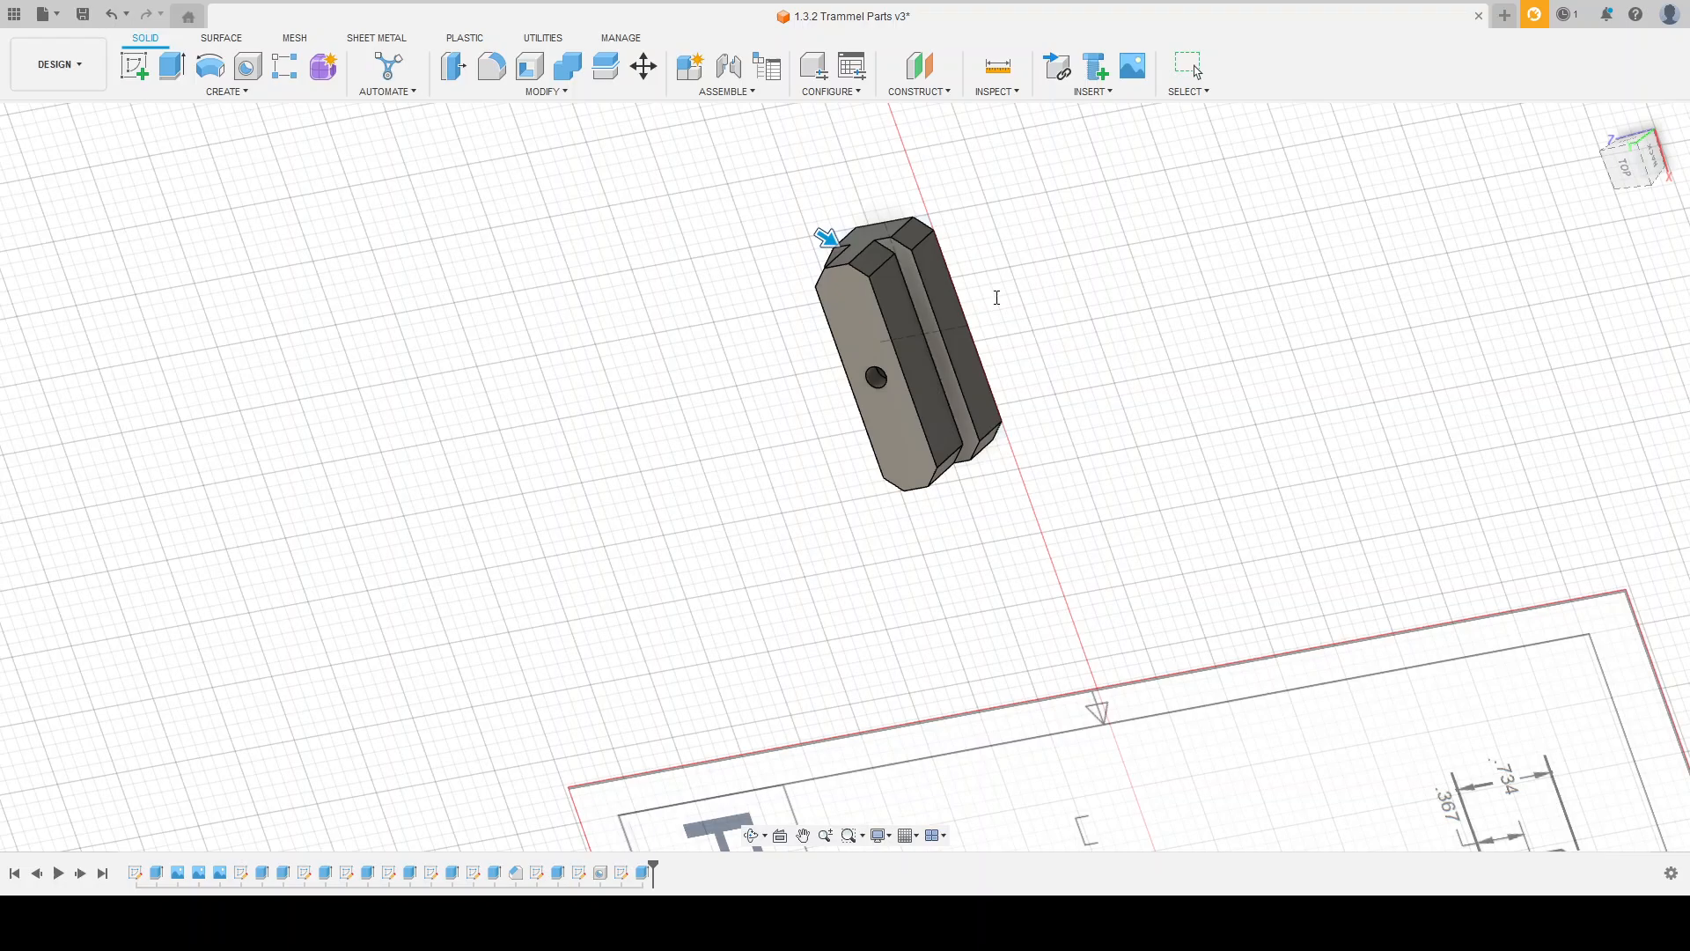
pyautogui.press('Return')
pyautogui.keyDown('shift'); pyautogui.moveTo(1045, 374); pyautogui.dragTo(1079, 211, button='middle'); pyautogui.keyUp('shift')
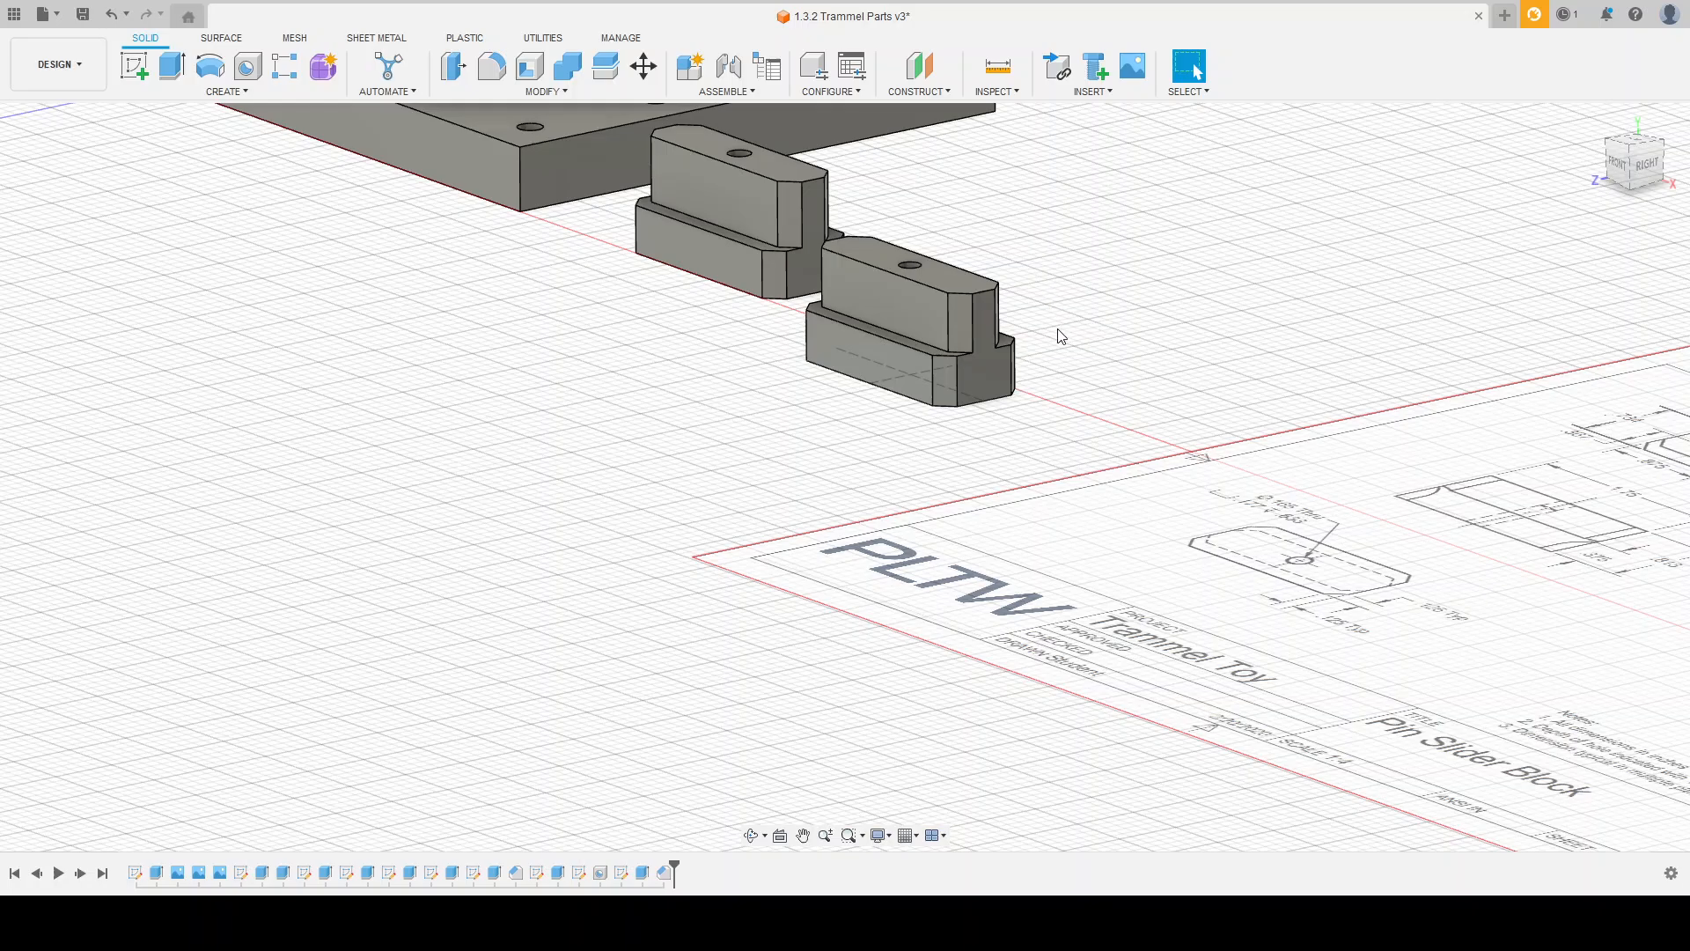
# Step: Fillet the two long upper edges of the block's wider base to the drawing's 0.25 in typical radius
pyautogui.scroll(3, 1061, 336)
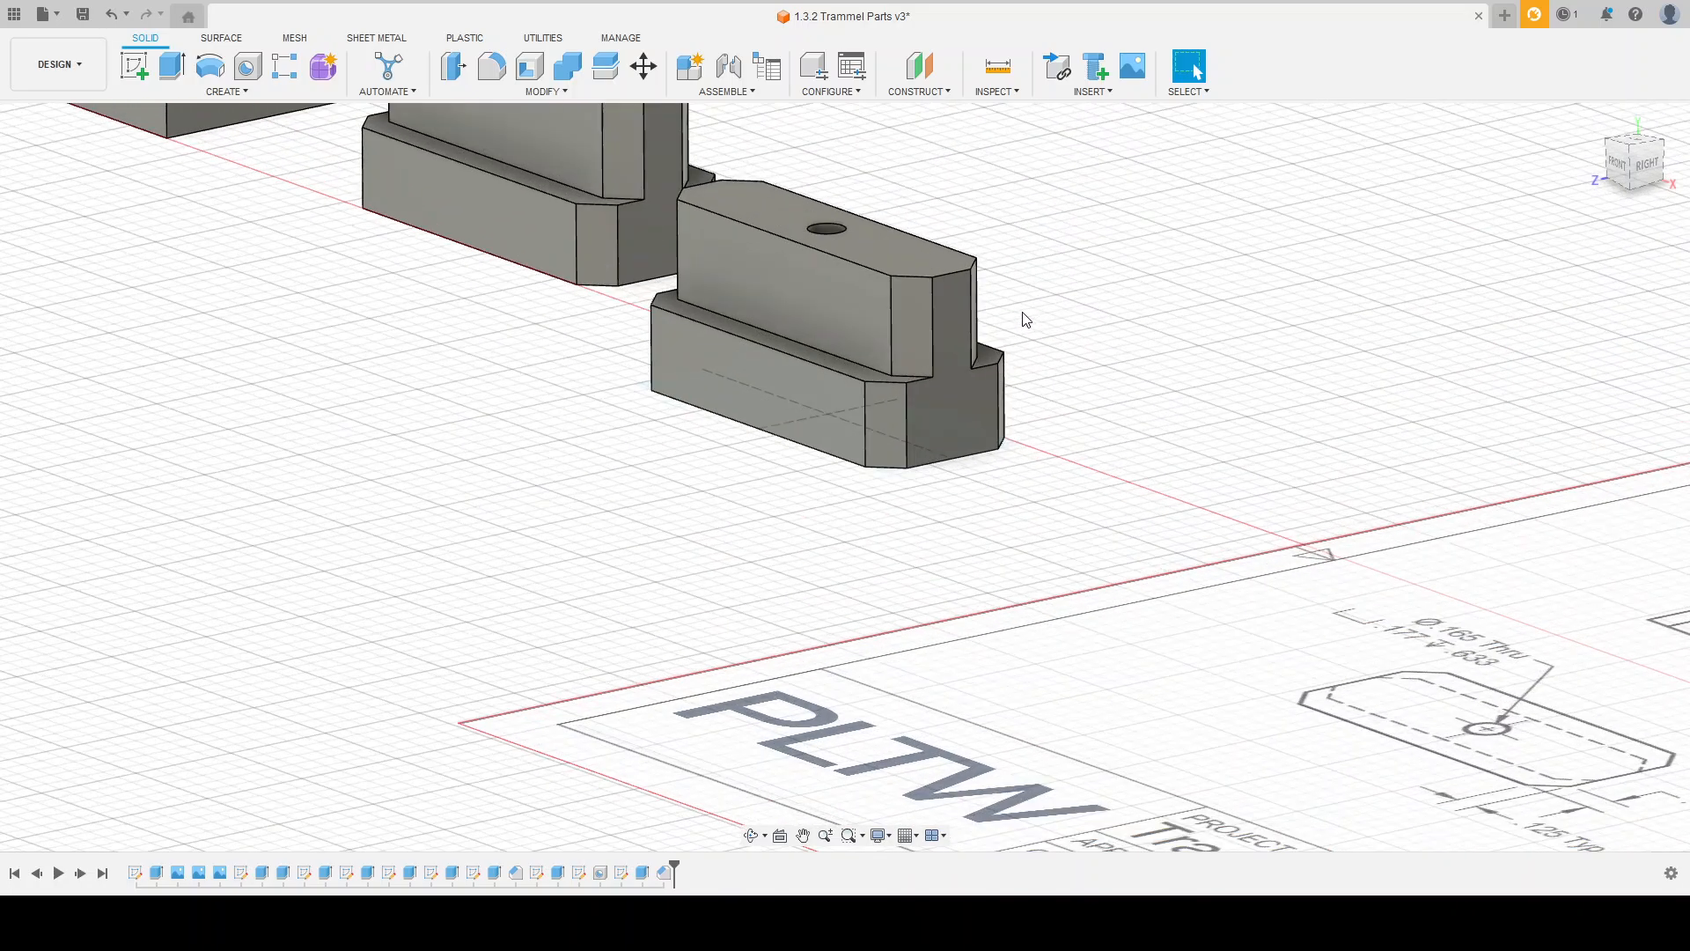
pyautogui.click(501, 69)
pyautogui.scroll(-5, 621, 464)
pyautogui.keyDown('shift'); pyautogui.moveTo(1054, 546); pyautogui.dragTo(1184, 691, button='middle'); pyautogui.keyUp('shift')
pyautogui.scroll(3, 1299, 795)
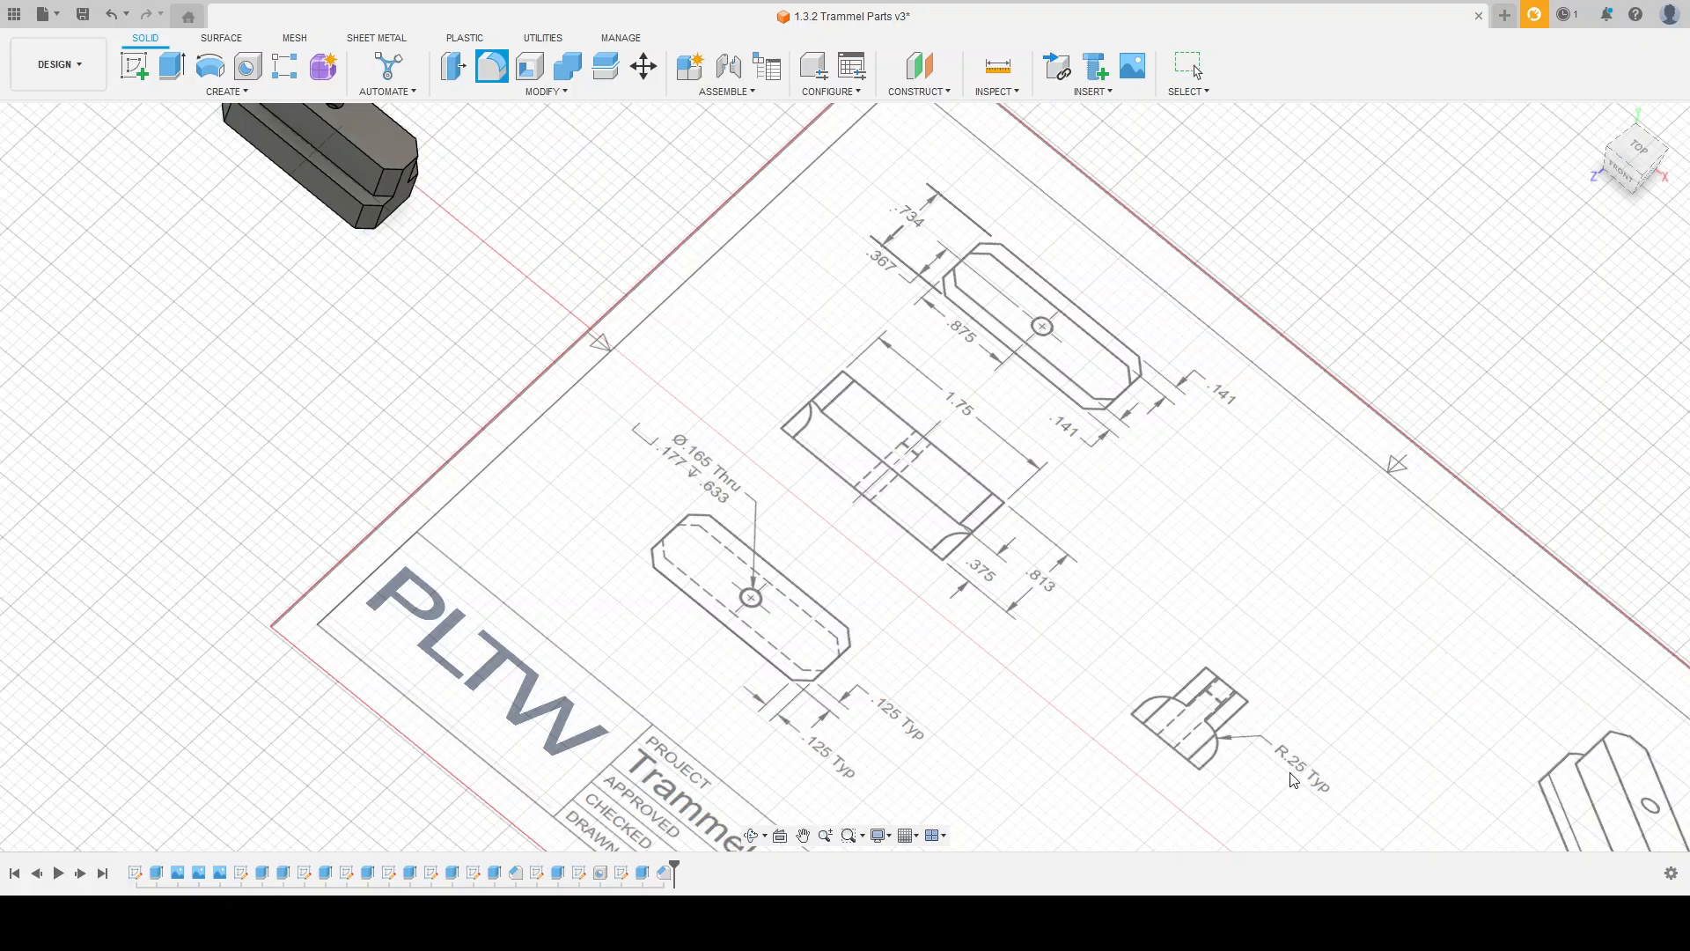
pyautogui.scroll(-3, 543, 529)
pyautogui.scroll(4, 275, 159)
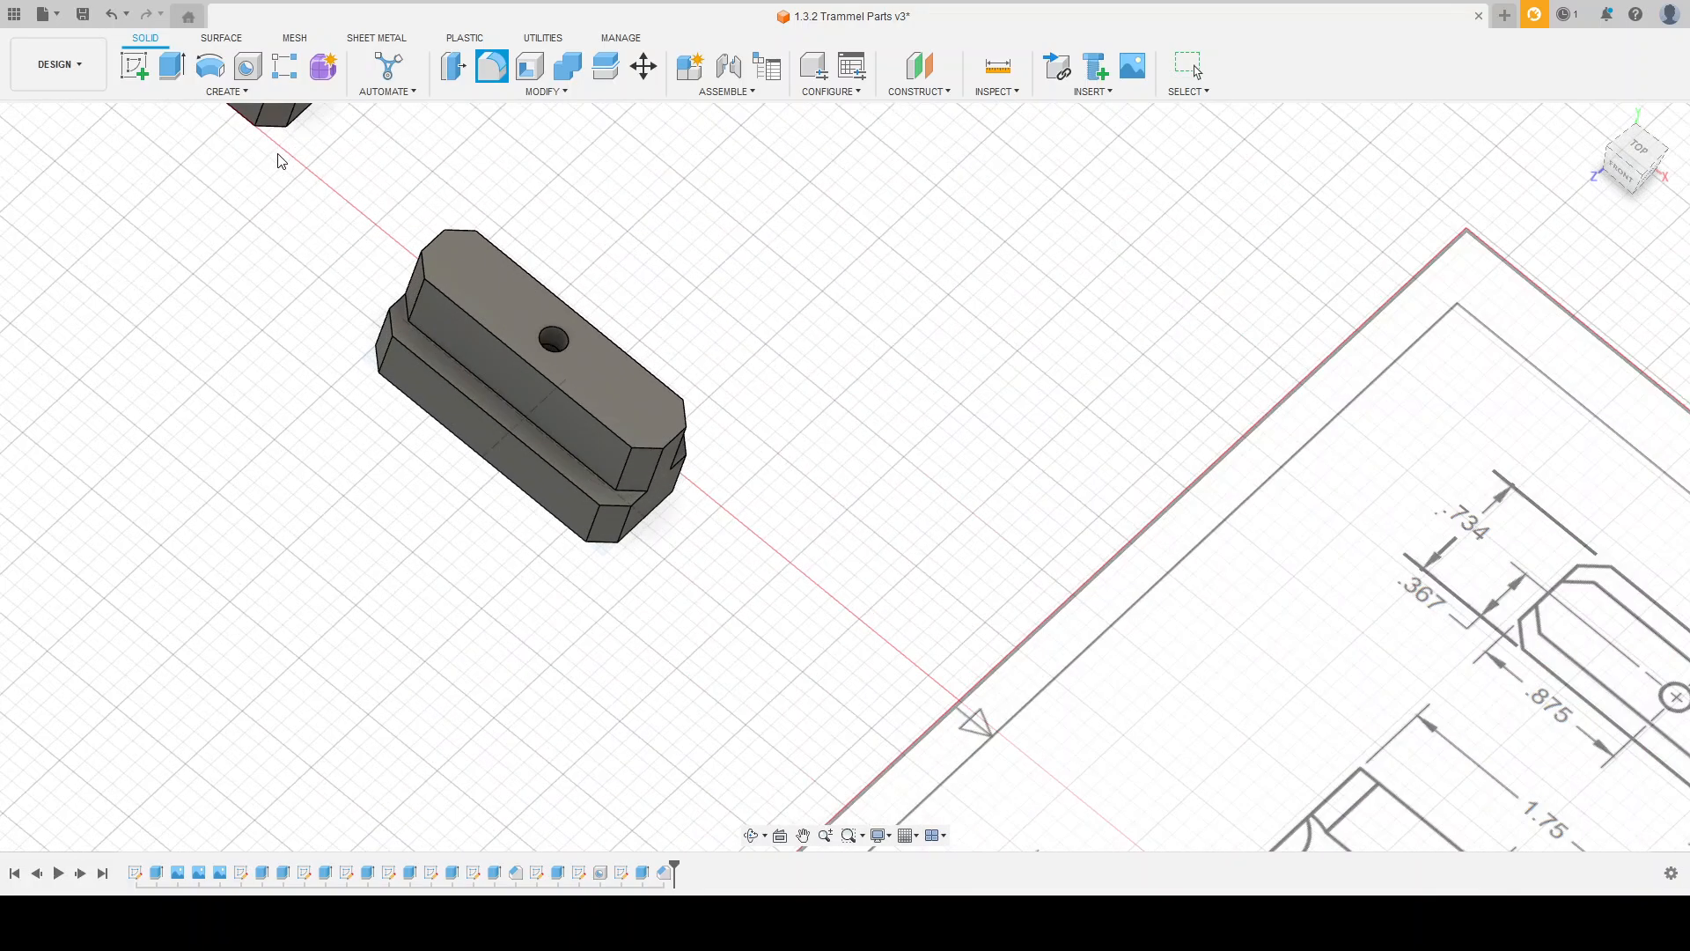
pyautogui.click(505, 435)
pyautogui.keyDown('shift'); pyautogui.moveTo(683, 464); pyautogui.dragTo(744, 403, button='middle'); pyautogui.keyUp('shift')
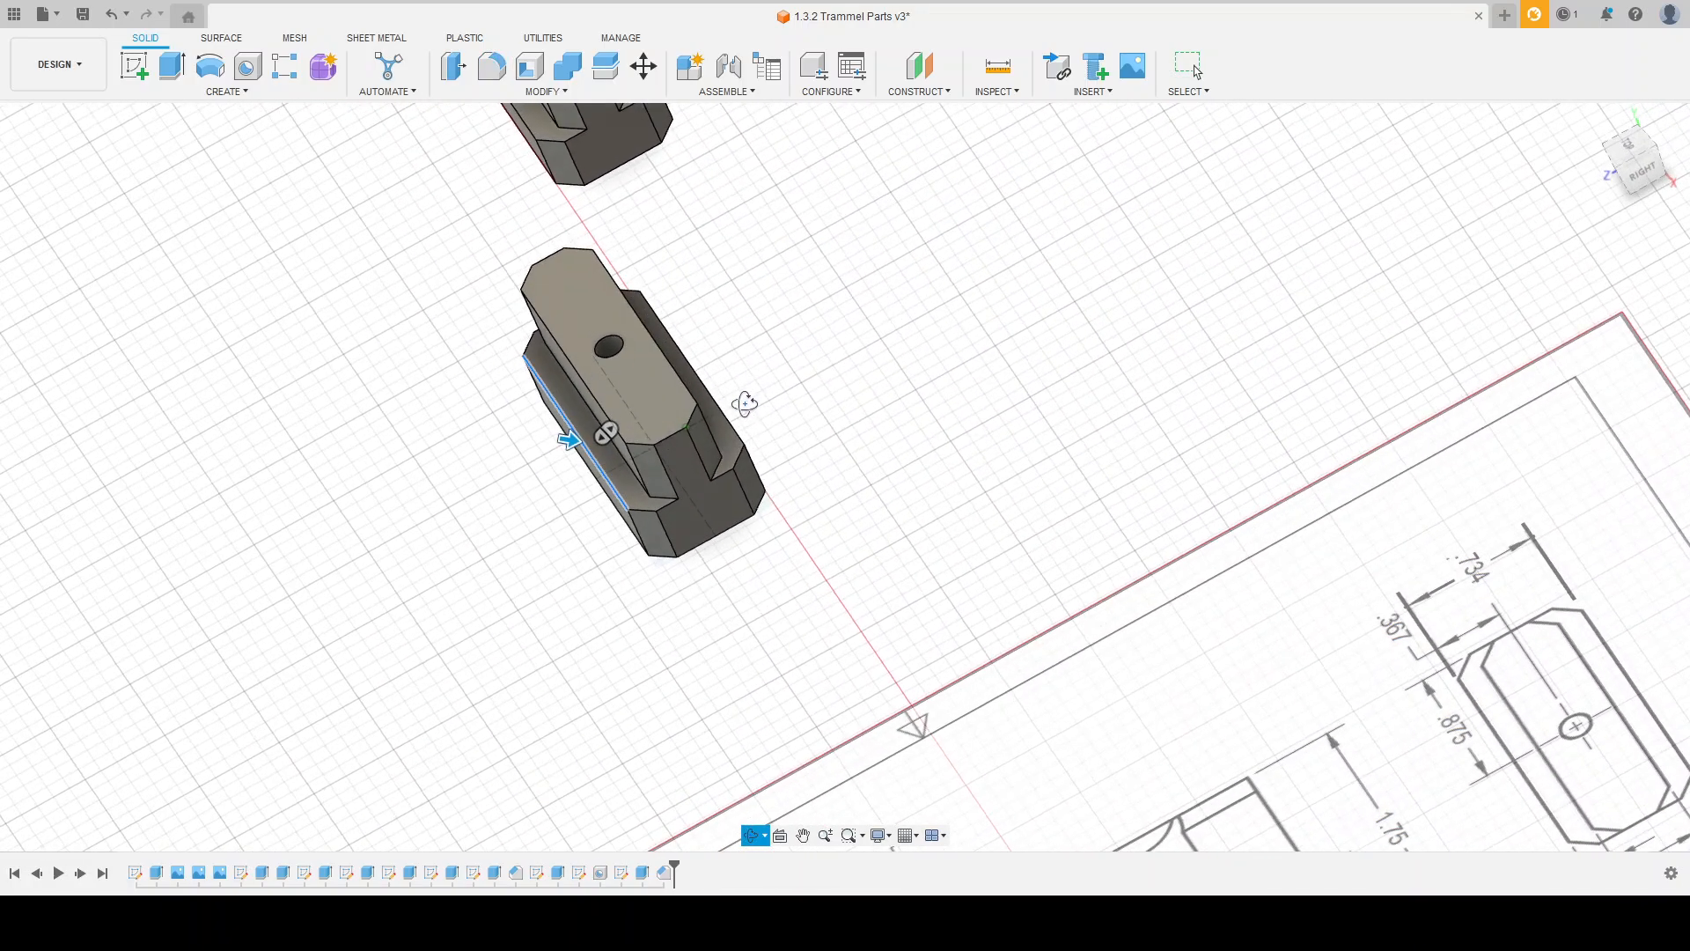
pyautogui.click(733, 430)
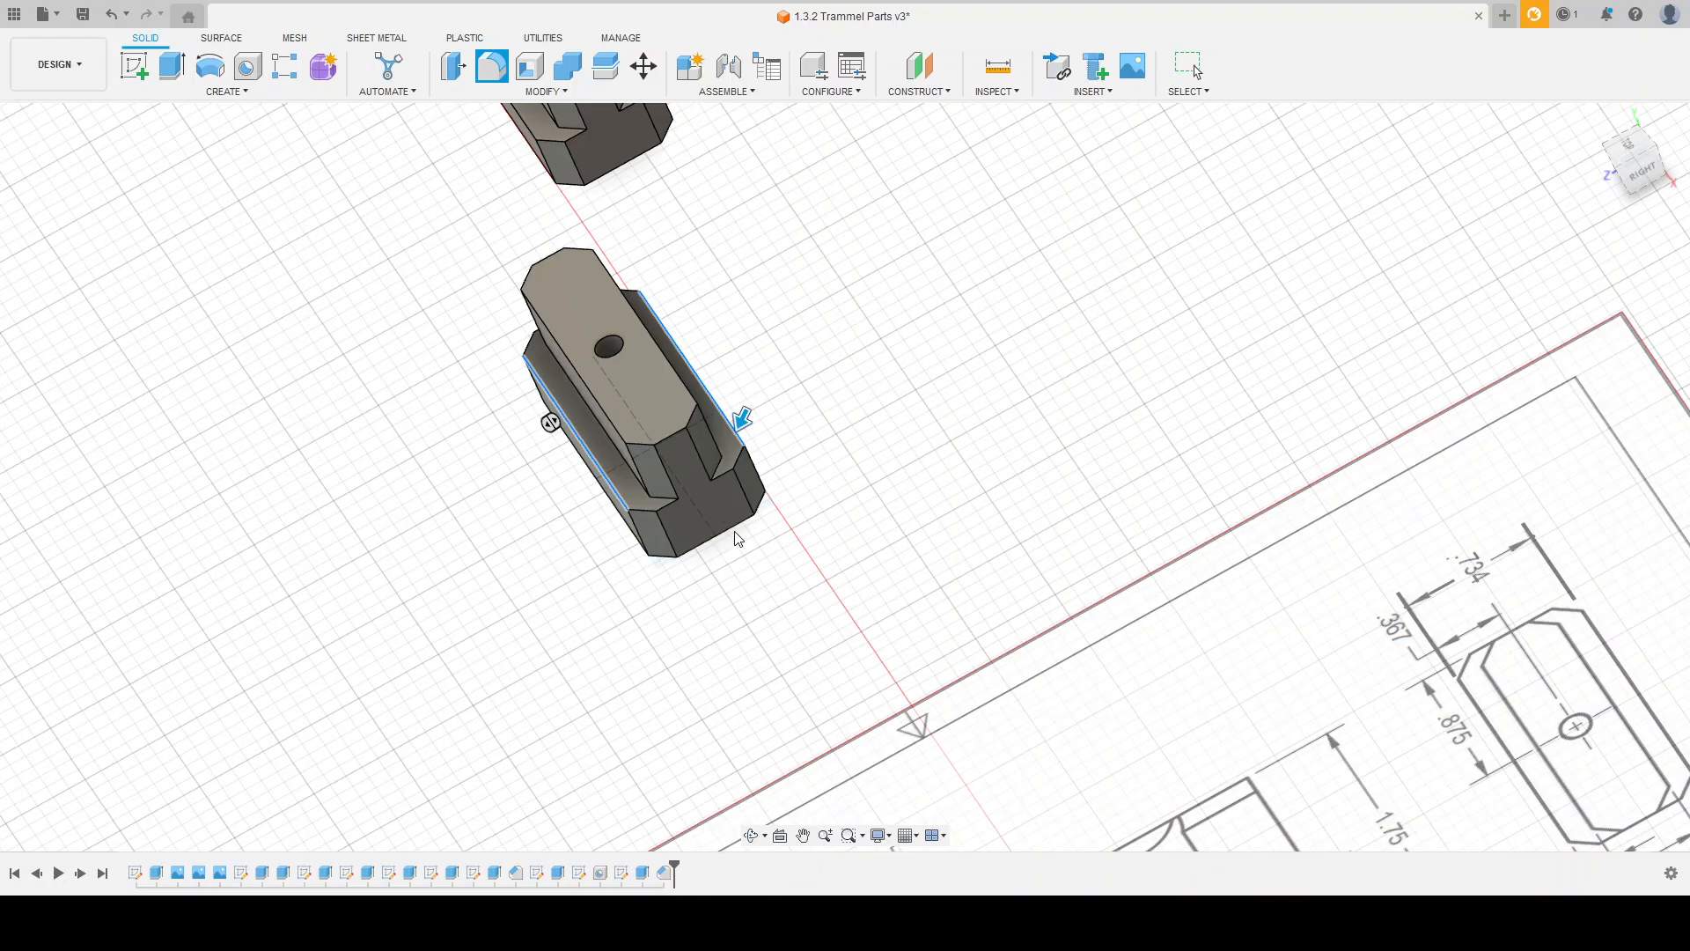
pyautogui.moveTo(742, 419); pyautogui.dragTo(738, 435)
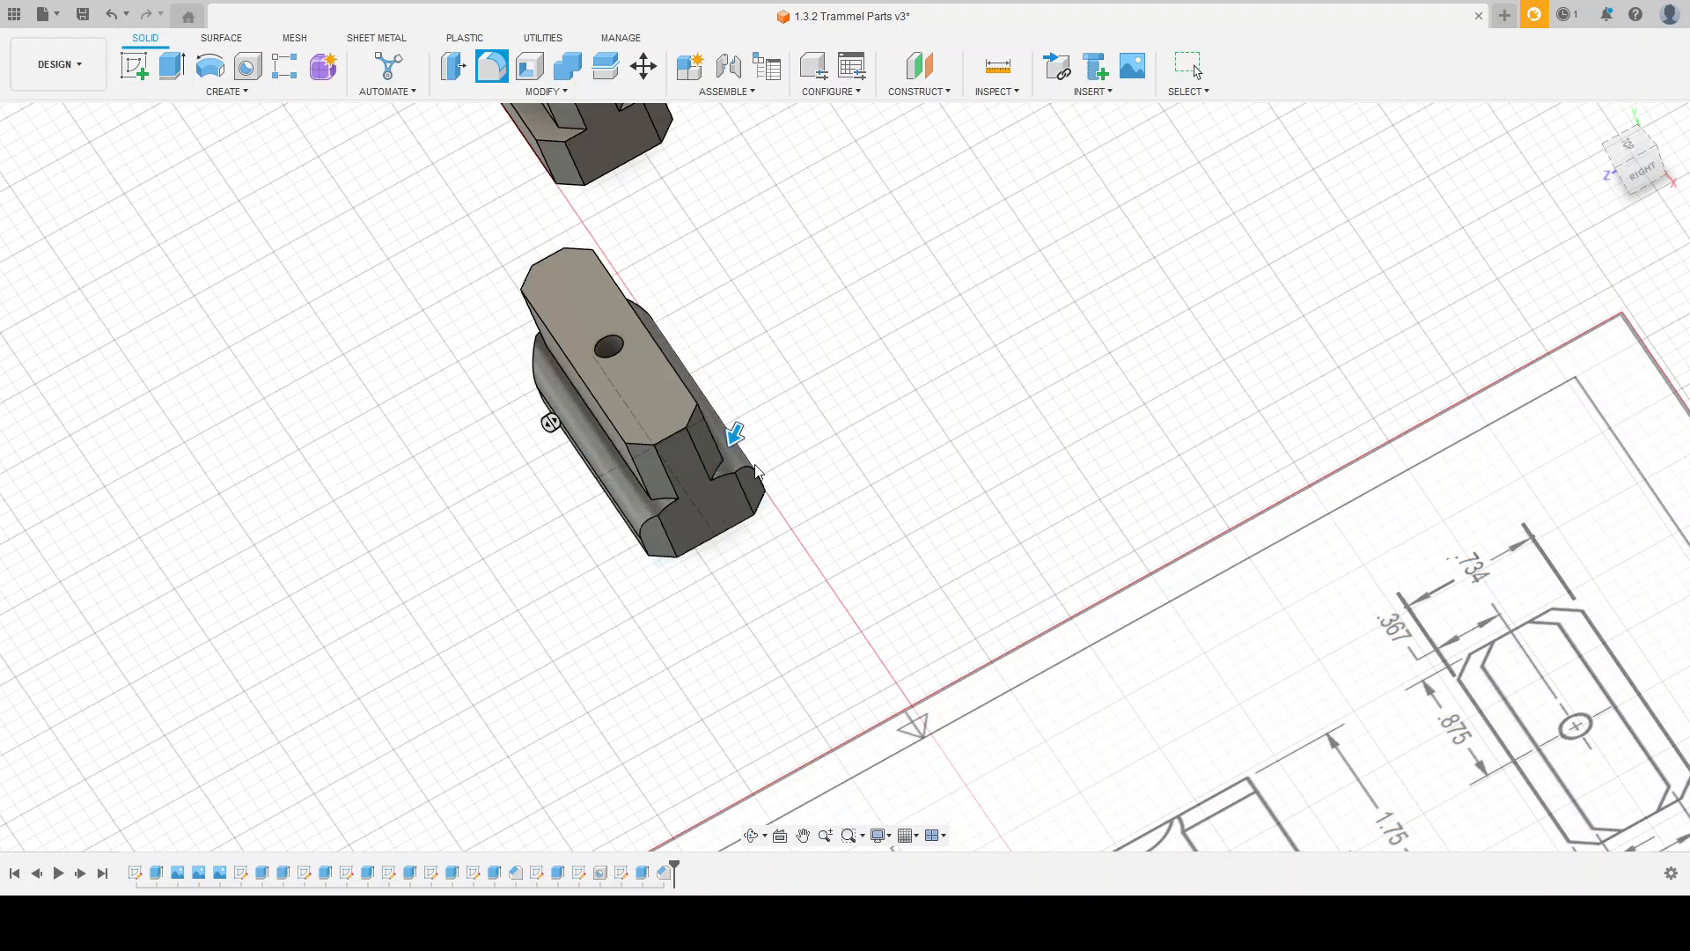
pyautogui.moveTo(804, 642)
pyautogui.keyDown('shift'); pyautogui.mouseDown(button='middle')
pyautogui.moveTo(799, 607)
pyautogui.moveTo(836, 574)
pyautogui.mouseUp(button='middle'); pyautogui.keyUp('shift')
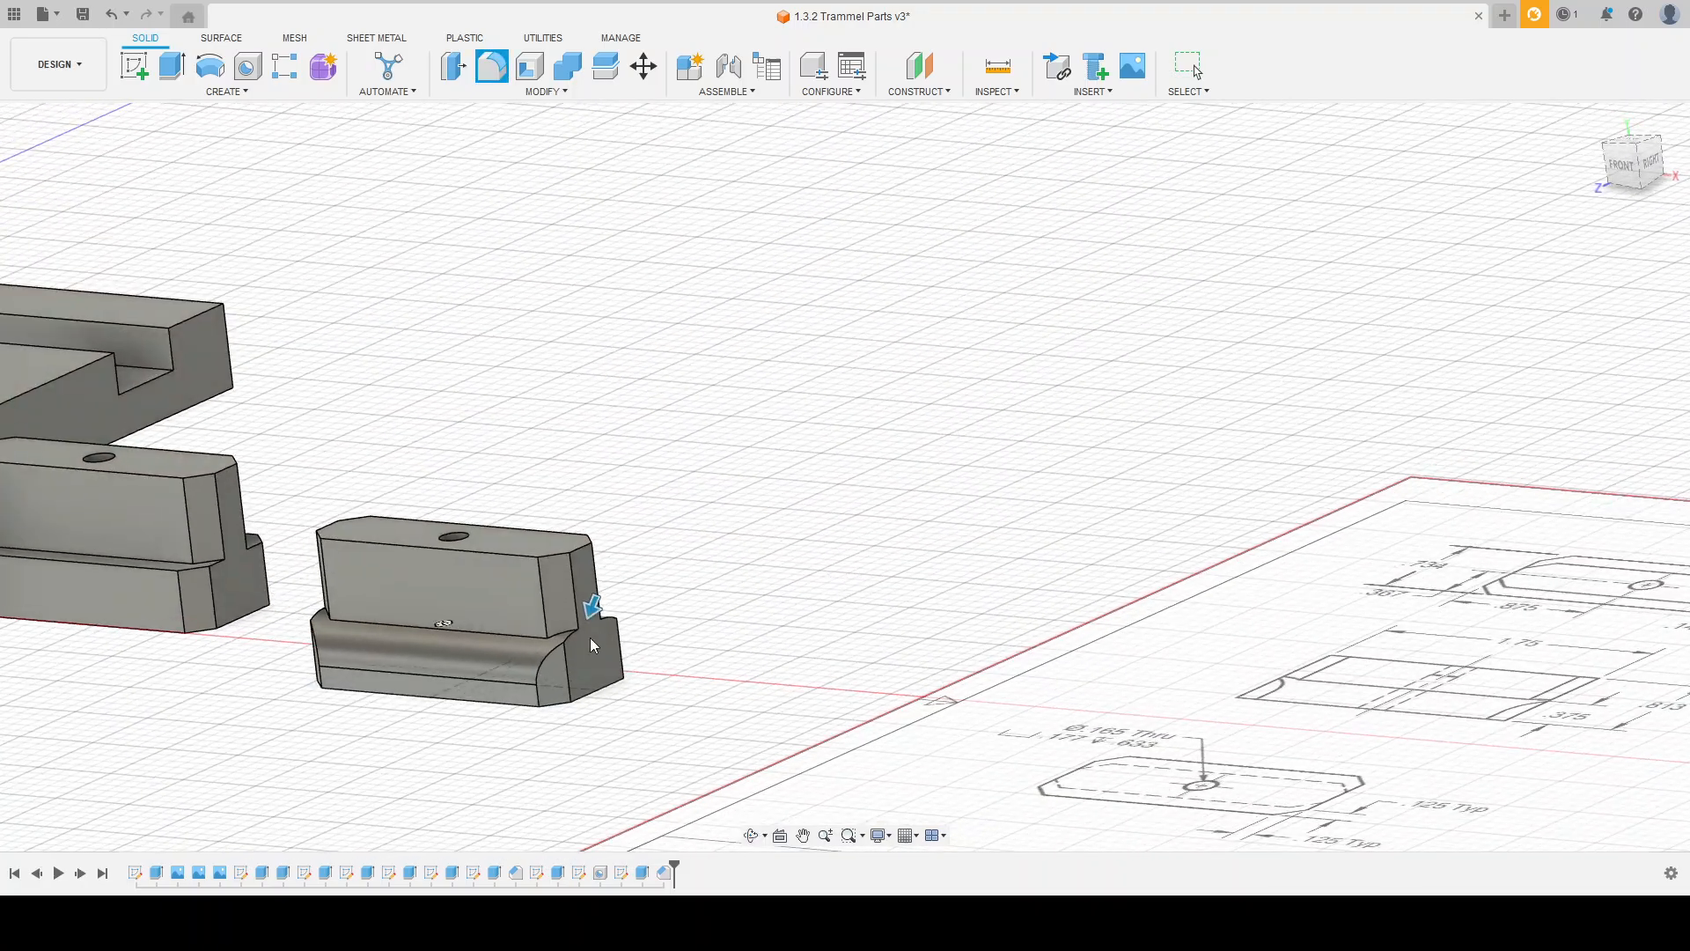
pyautogui.scroll(5, 596, 646)
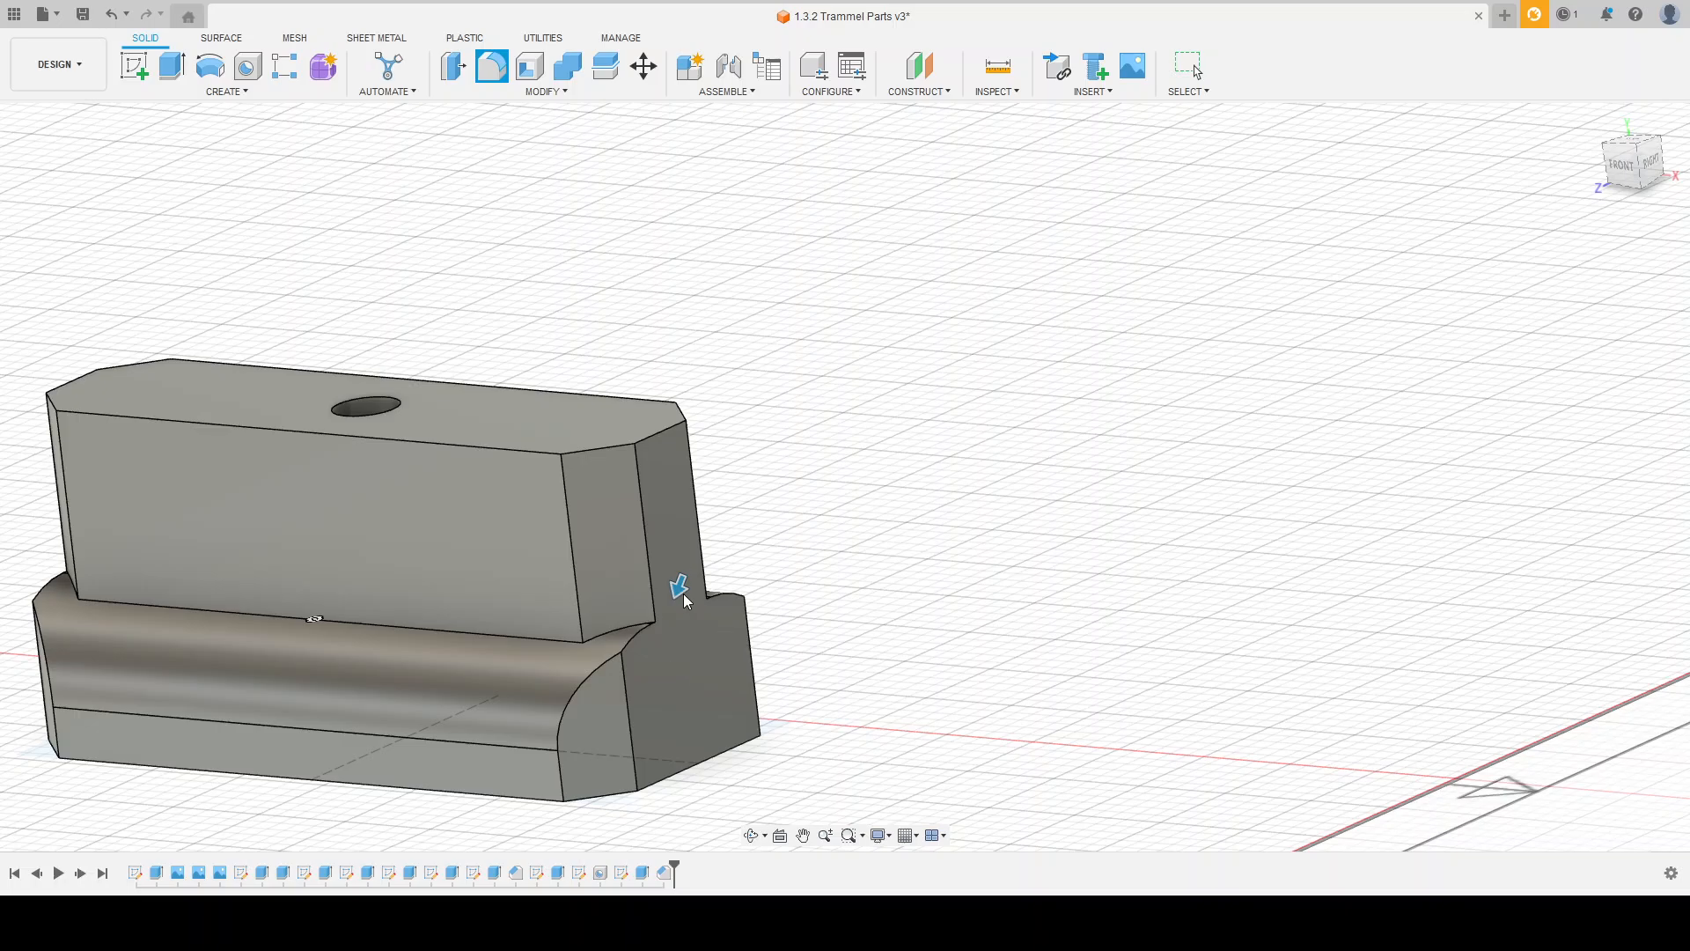
pyautogui.moveTo(684, 595)
pyautogui.mouseDown()
pyautogui.moveTo(690, 563)
pyautogui.moveTo(686, 588)
pyautogui.mouseUp()
pyautogui.moveTo(898, 540)
pyautogui.keyDown('shift'); pyautogui.mouseDown(button='middle')
pyautogui.moveTo(809, 543)
pyautogui.moveTo(902, 551)
pyautogui.moveTo(905, 566)
pyautogui.mouseUp(button='middle'); pyautogui.keyUp('shift')
pyautogui.press('Return')
pyautogui.scroll(-5, 968, 506)
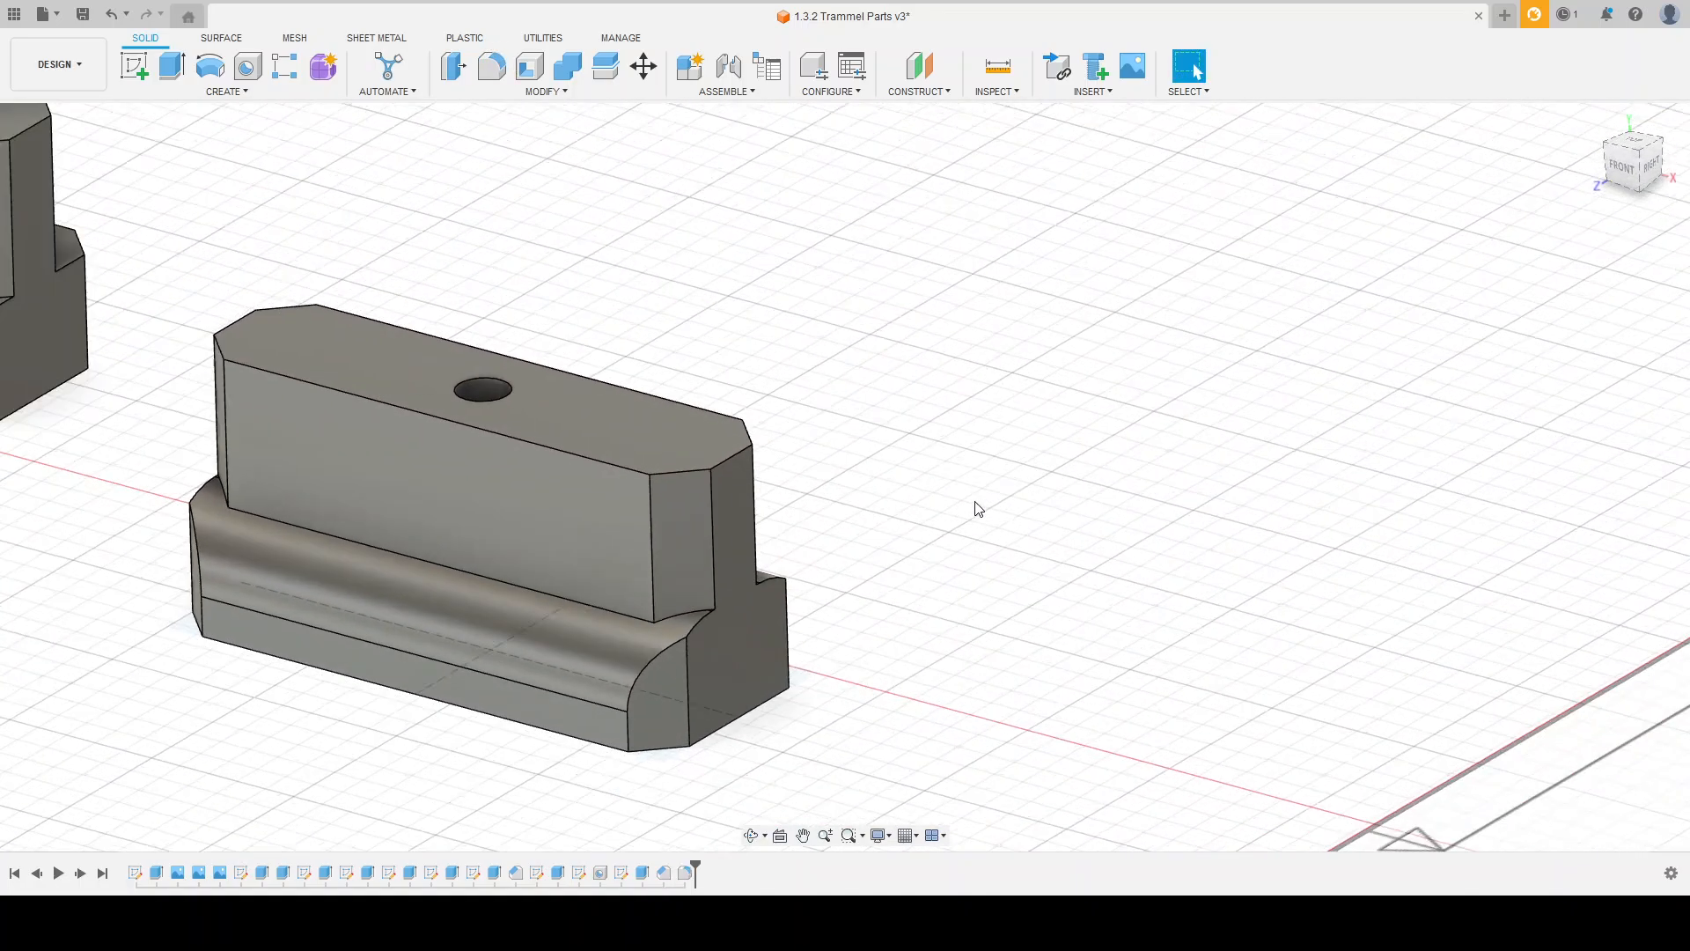
# Step: Review the finished Pin Slider Block alongside the other parts and save the design as a new version
pyautogui.scroll(-5, 530, 435)
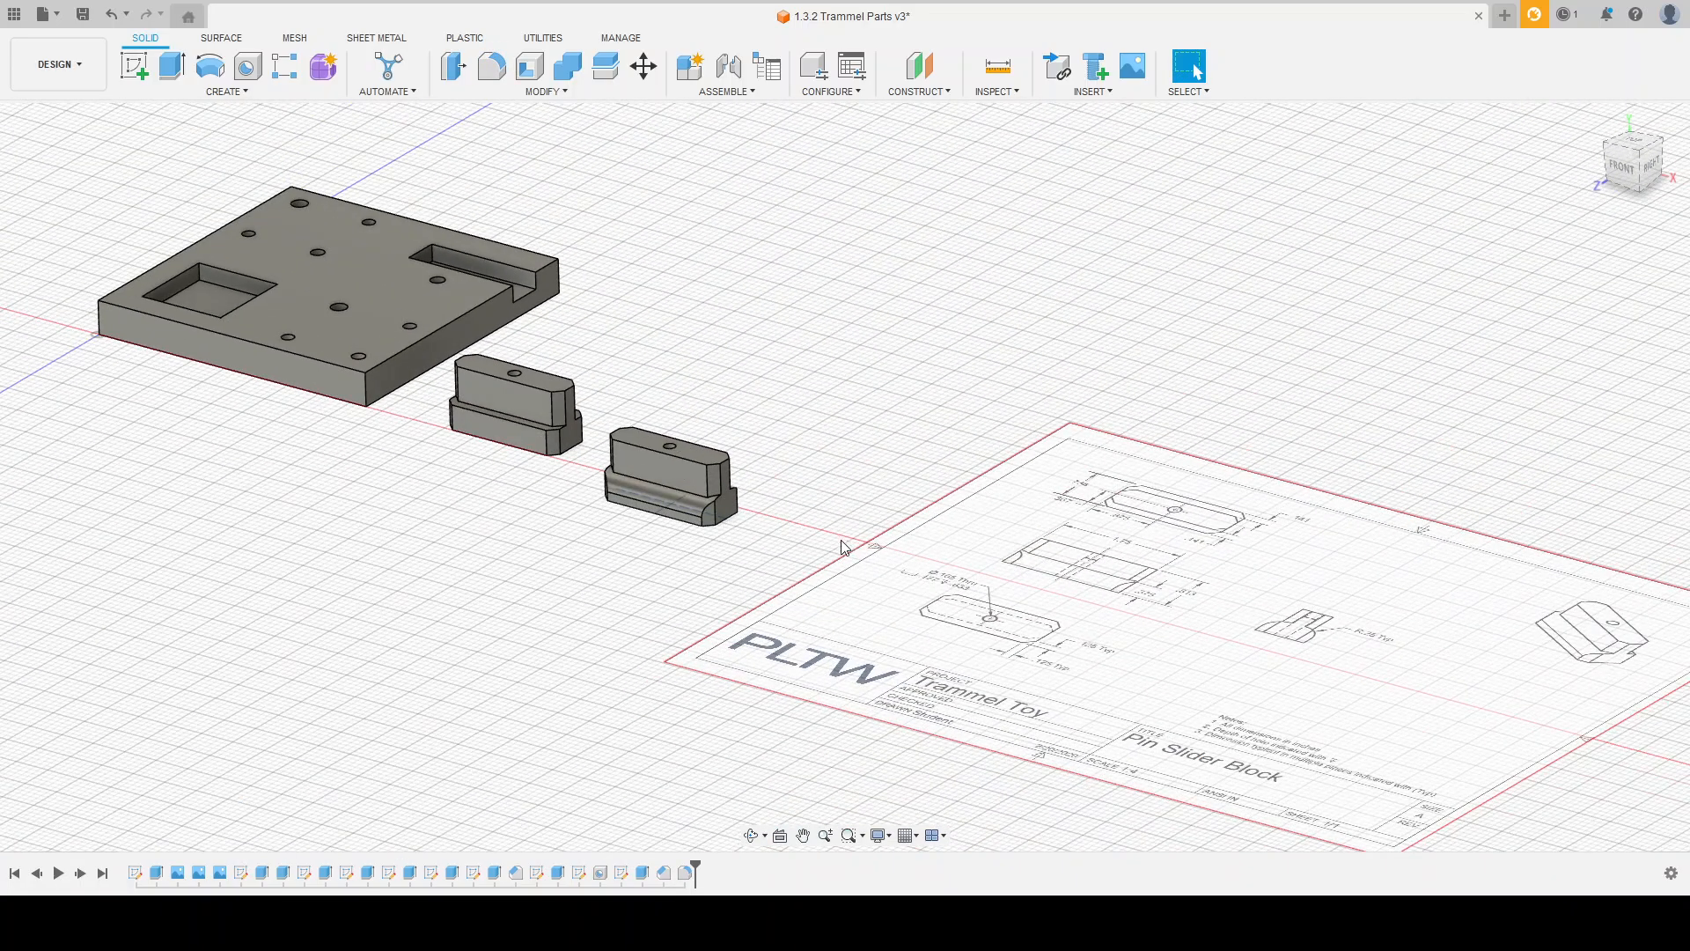
pyautogui.keyDown('shift'); pyautogui.moveTo(753, 521); pyautogui.dragTo(856, 511, button='middle'); pyautogui.keyUp('shift')
pyautogui.scroll(-3, 841, 568)
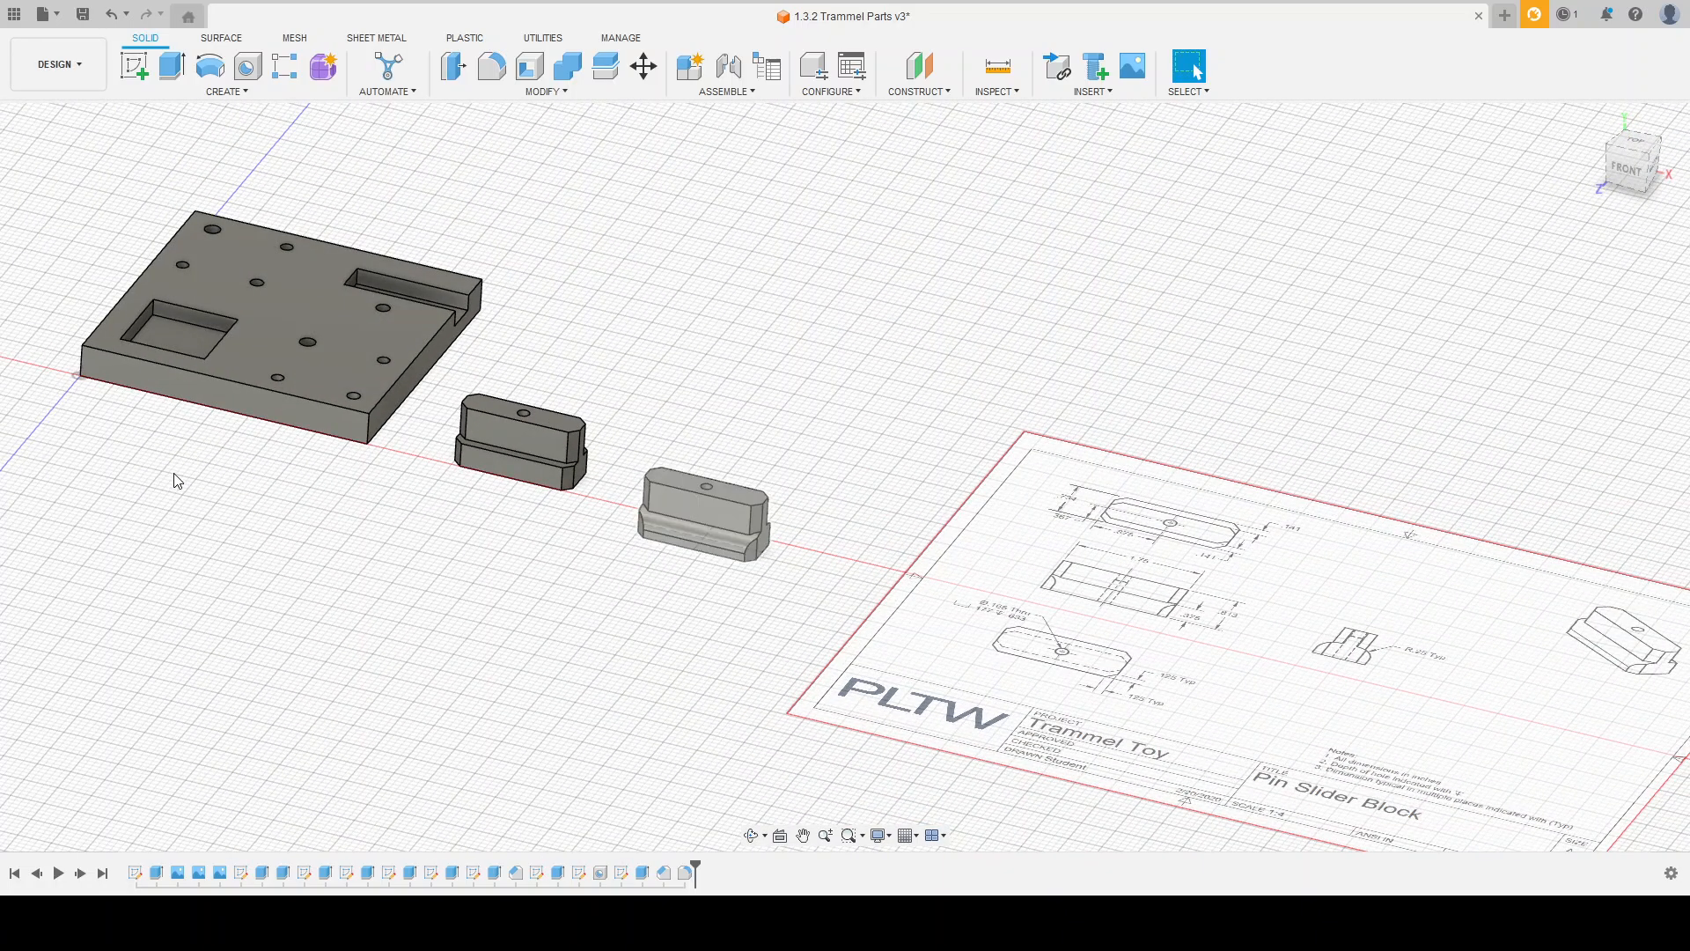
pyautogui.click(176, 589)
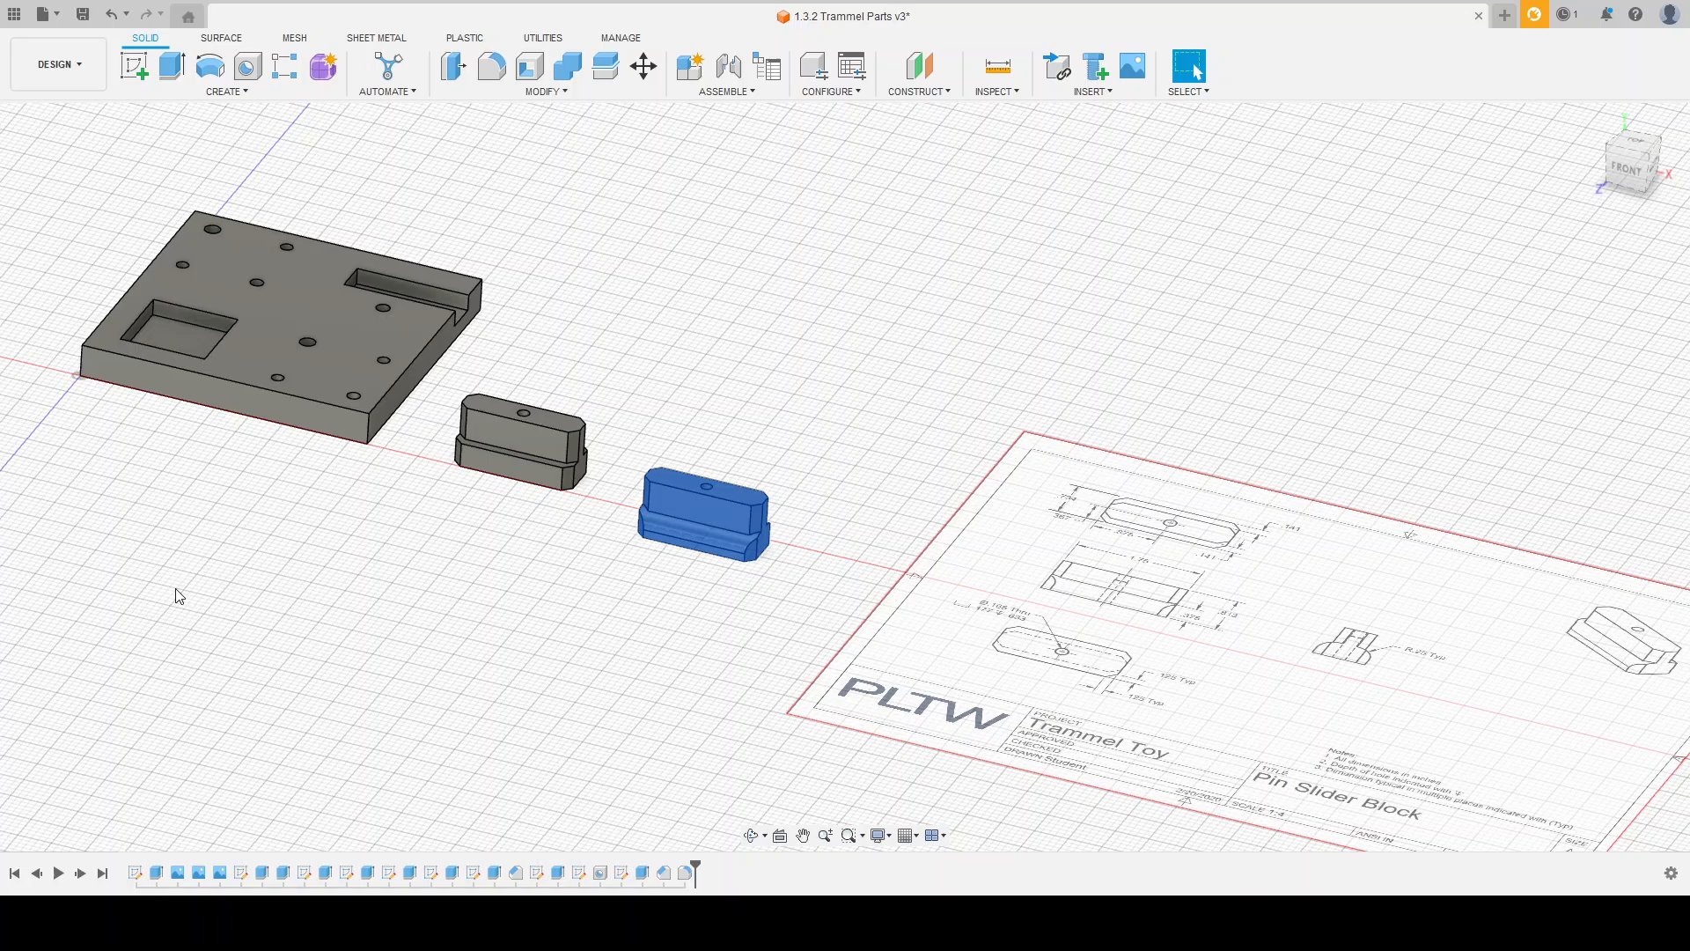
pyautogui.click(233, 475)
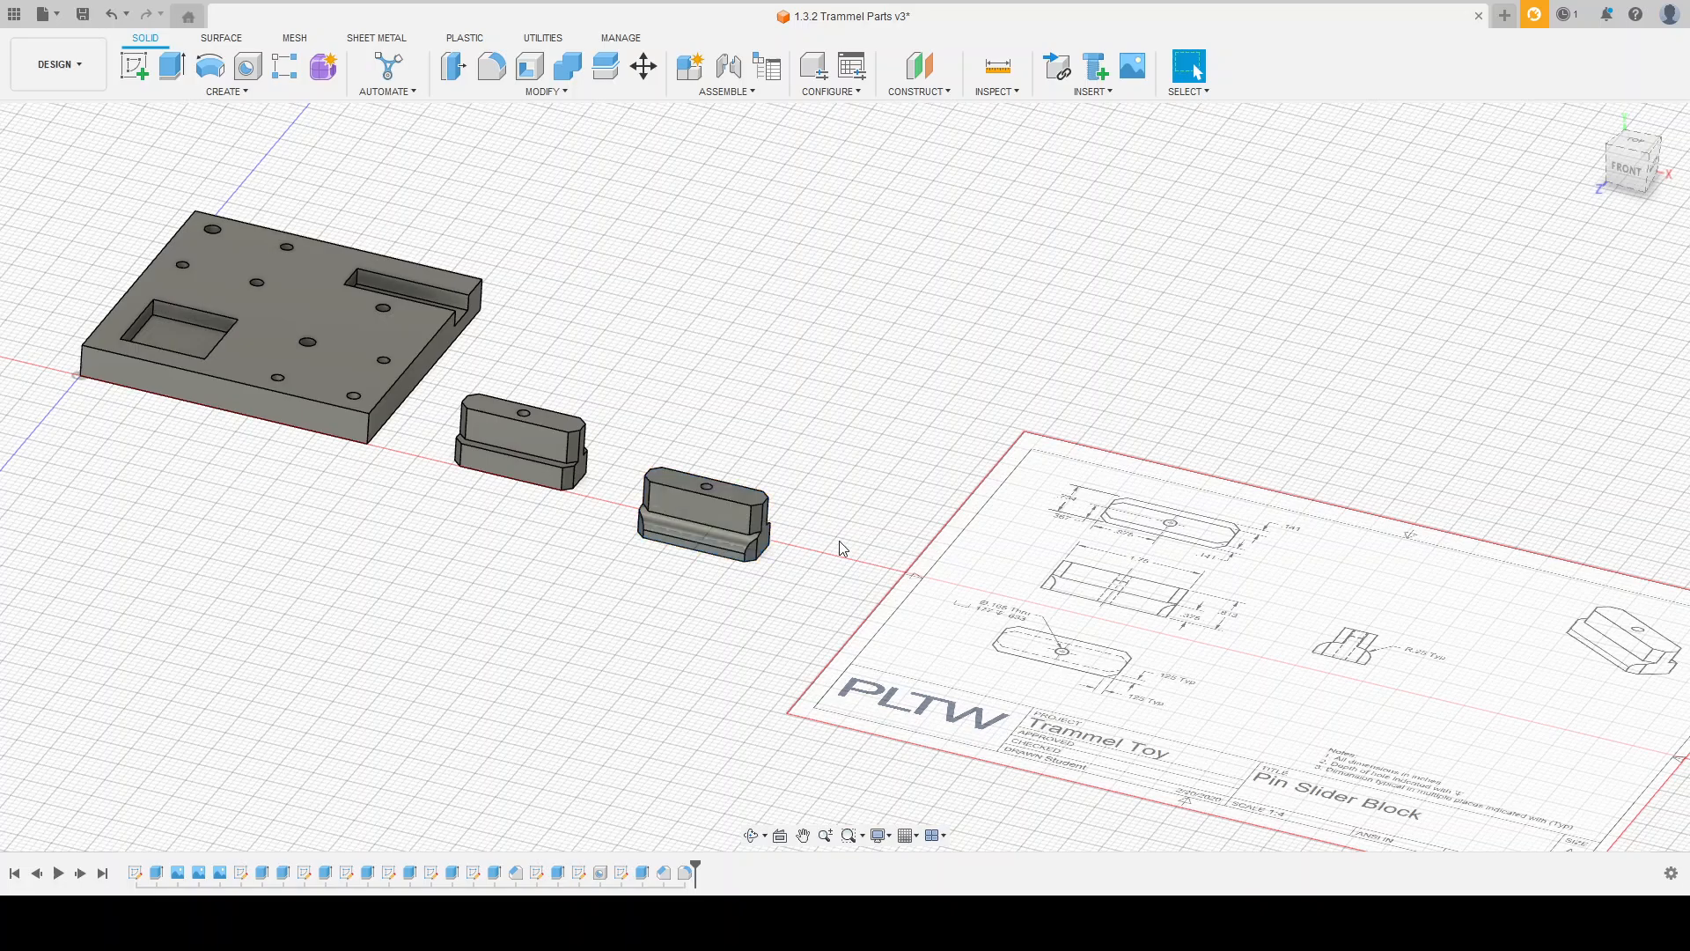
pyautogui.scroll(-2, 652, 674)
pyautogui.scroll(-1, 870, 596)
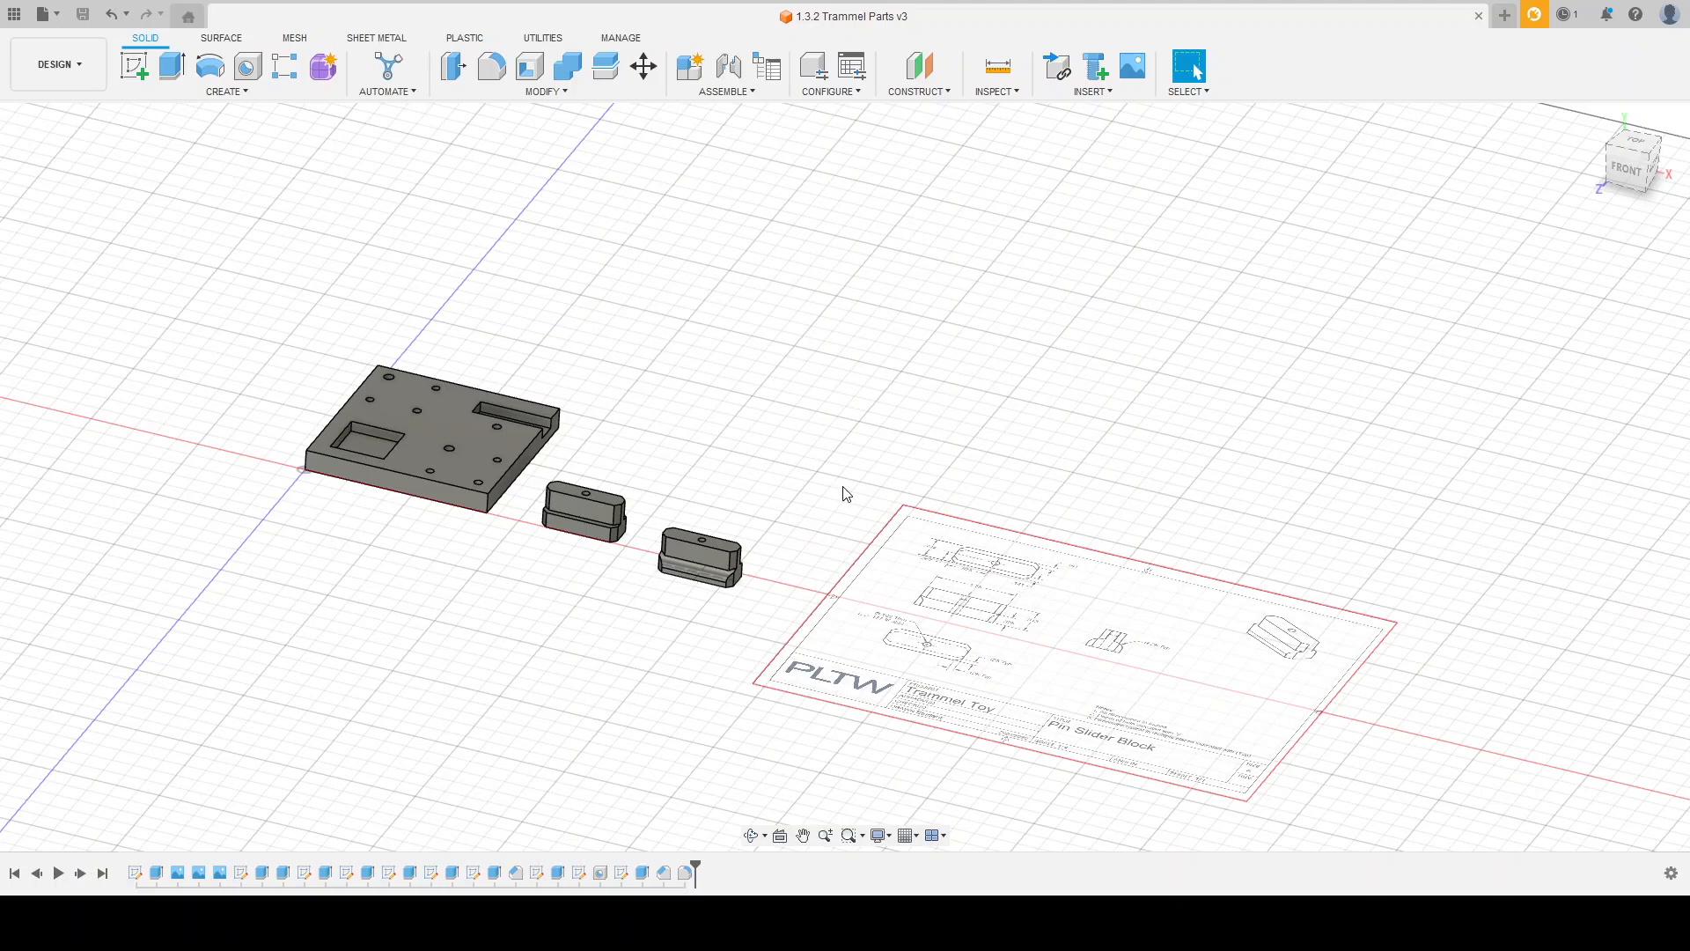
pyautogui.scroll(-3, 804, 535)
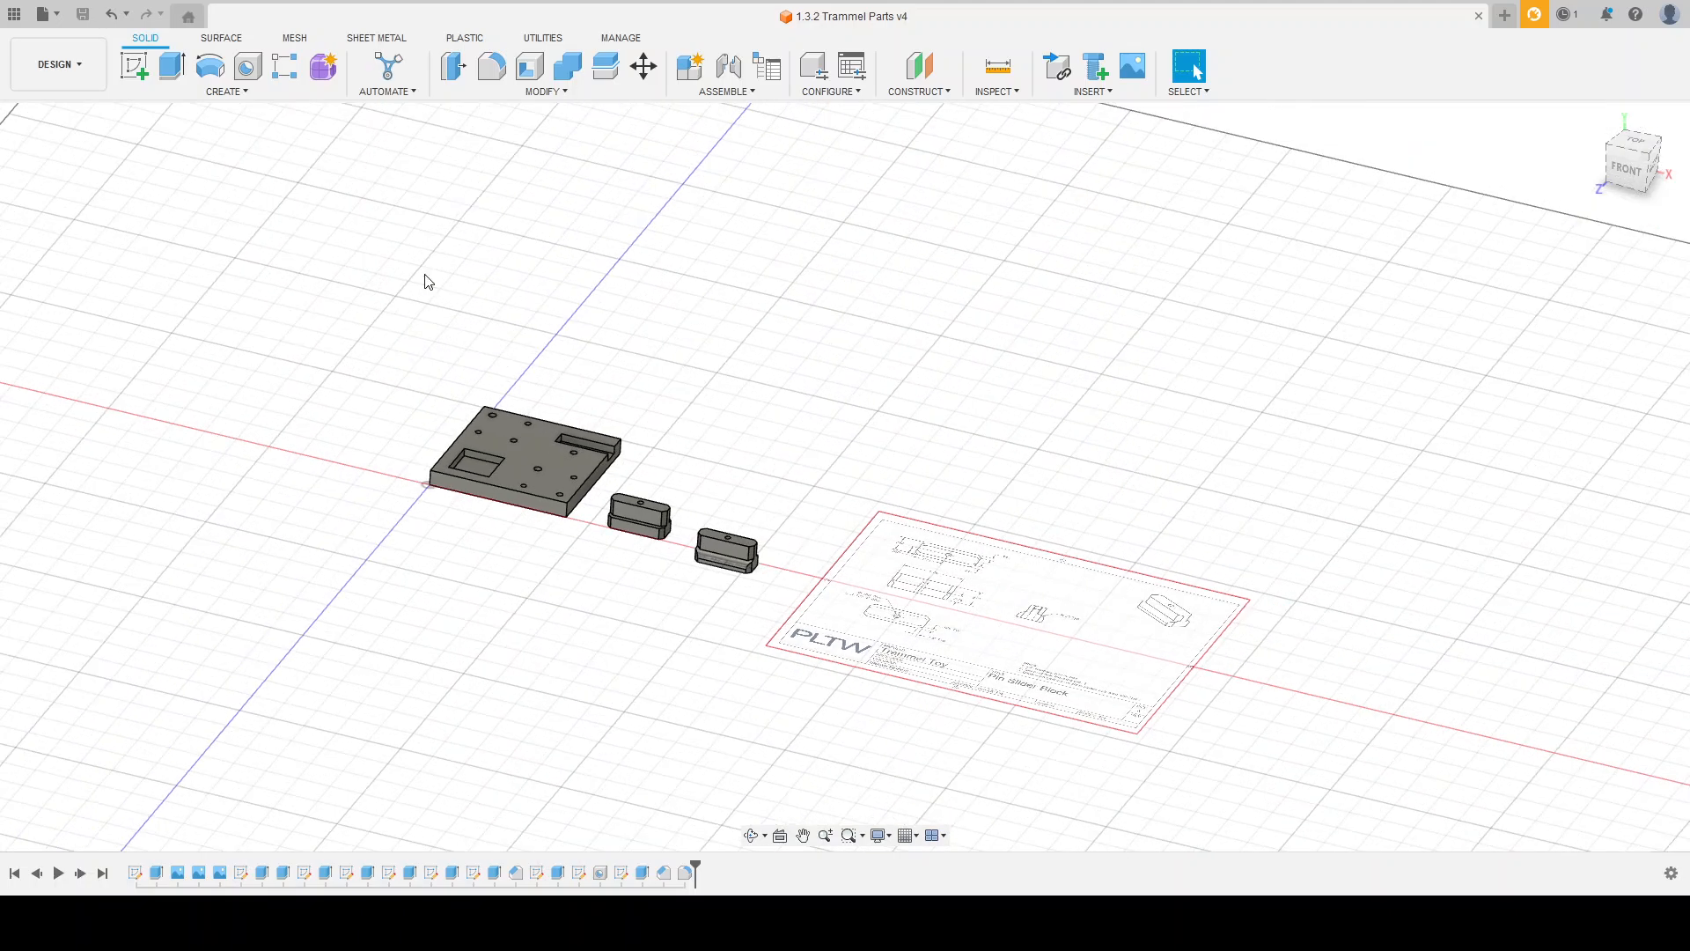